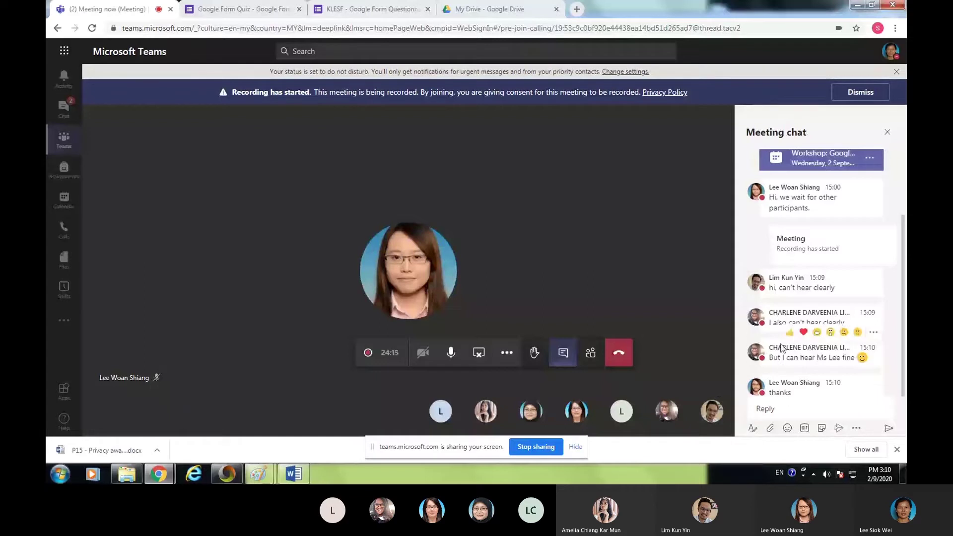
# - Hide the meeting chat conversation, then show it again
pyautogui.scroll(-1, 794, 368)
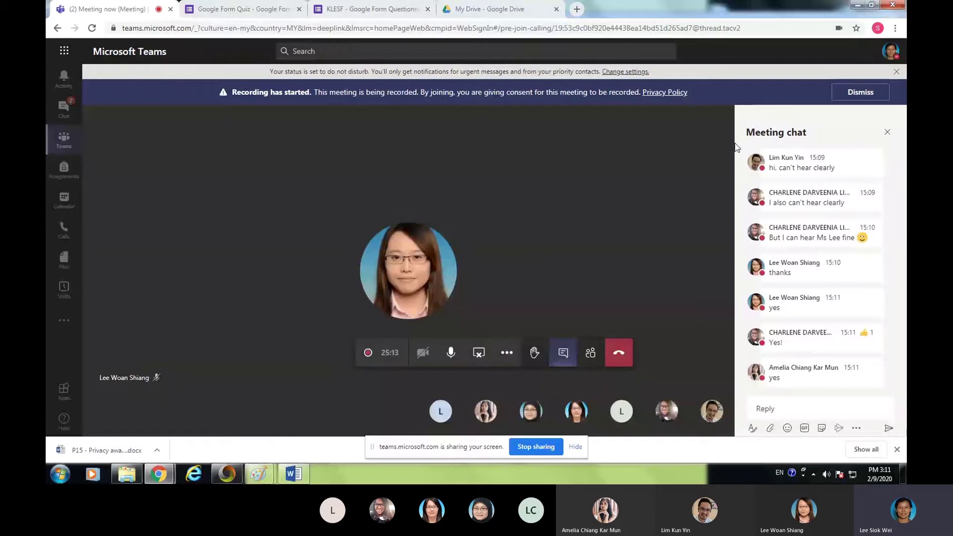
pyautogui.click(563, 353)
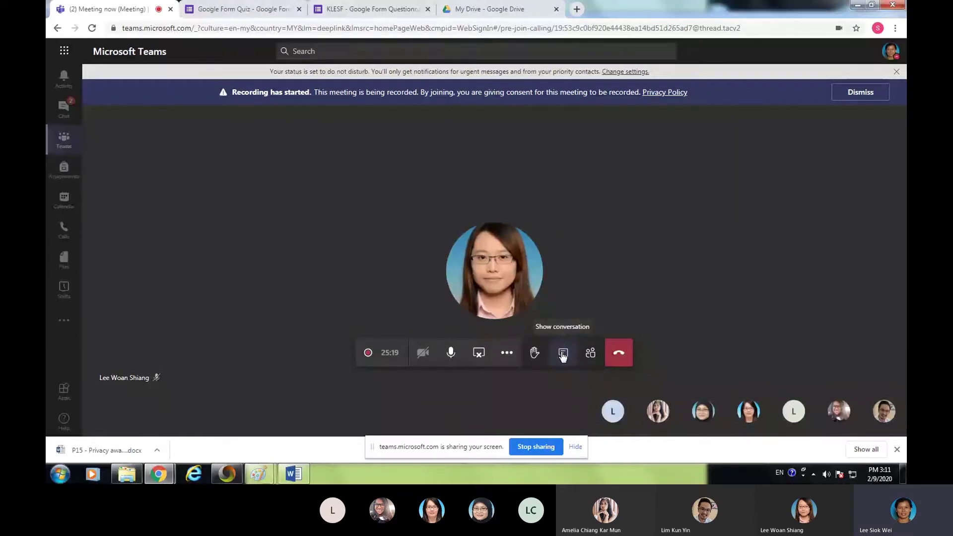
pyautogui.click(562, 353)
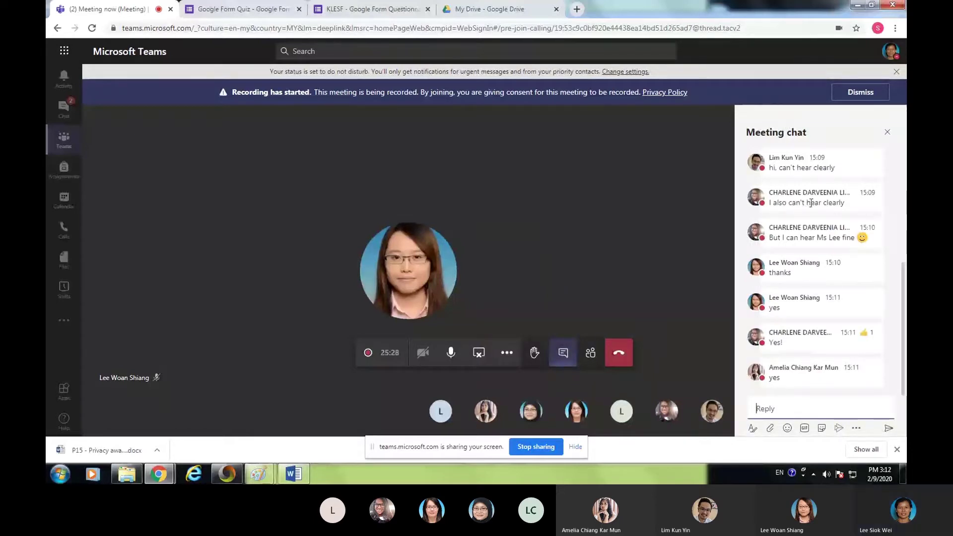
# - Raise your hand in the Teams meeting with the chat Reply box still visible
pyautogui.moveTo(764, 177)
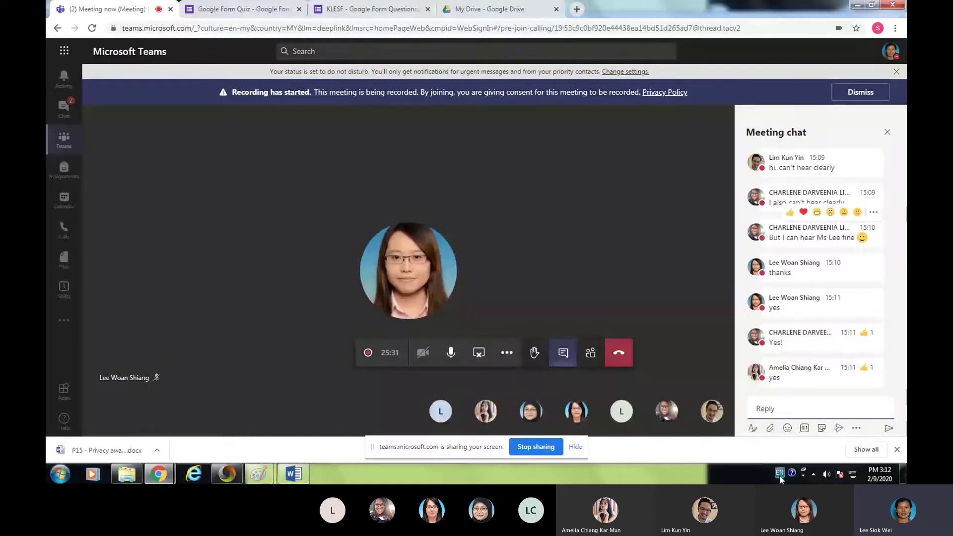
pyautogui.click(762, 408)
pyautogui.click(535, 358)
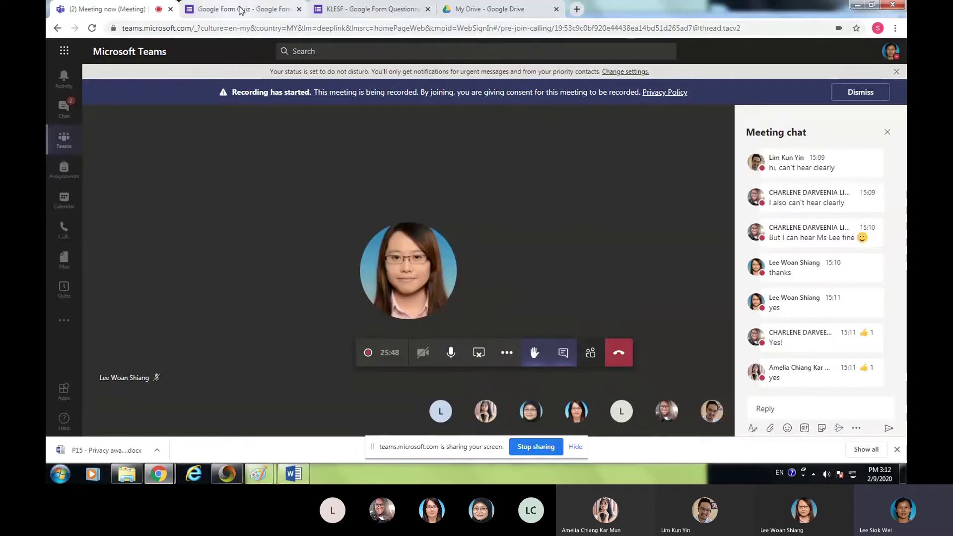
# - Copy the KLESF questionnaire's shortened Send link, then reopen the Teams meeting chat reply box
pyautogui.click(209, 15)
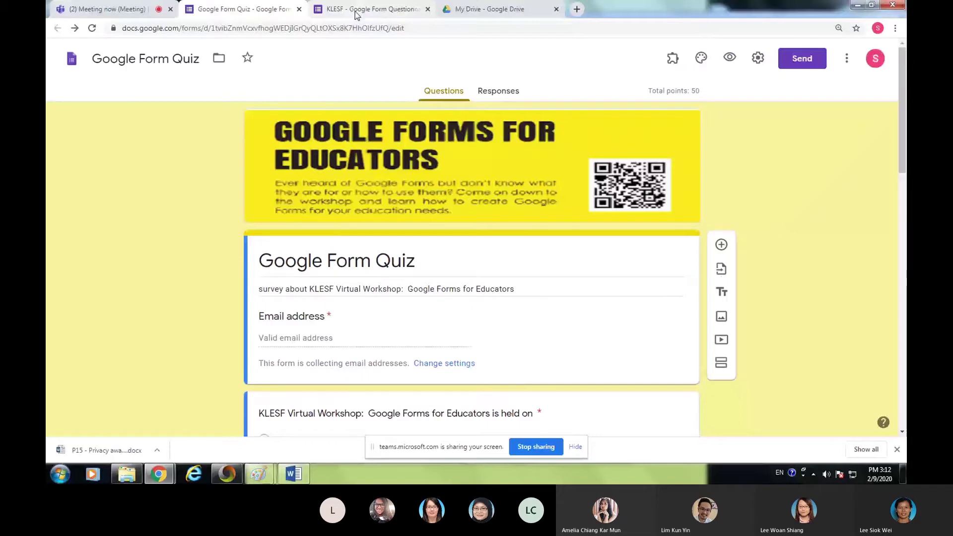
pyautogui.click(356, 15)
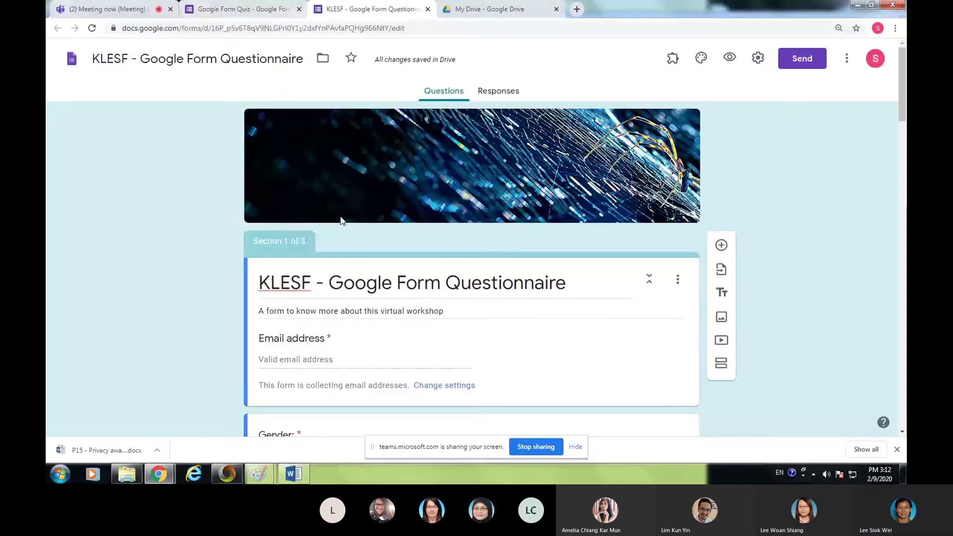
pyautogui.click(803, 59)
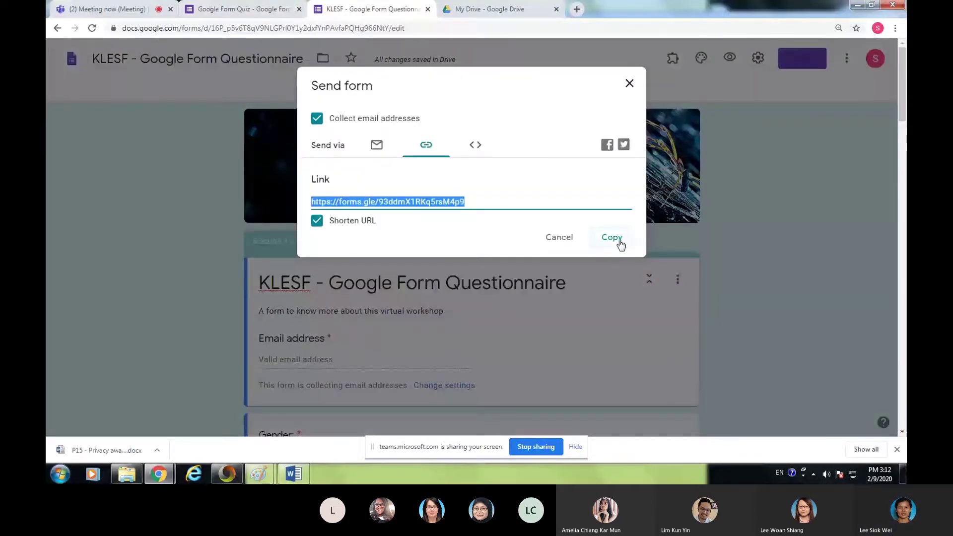
pyautogui.click(620, 244)
pyautogui.click(127, 15)
pyautogui.click(769, 406)
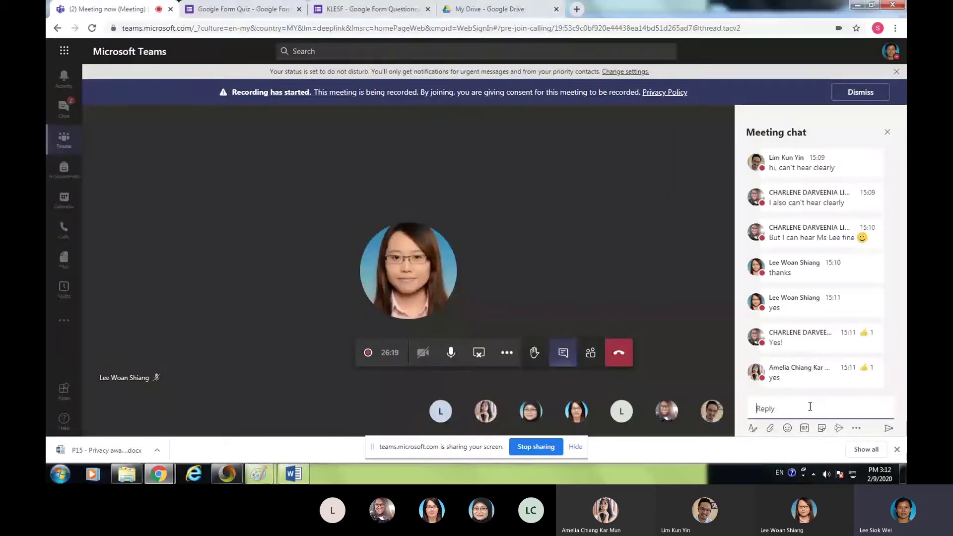
# - Paste the KLESF form's forms.gle short link into the meeting chat and send it
pyautogui.hotkey('ctrl', 'v')
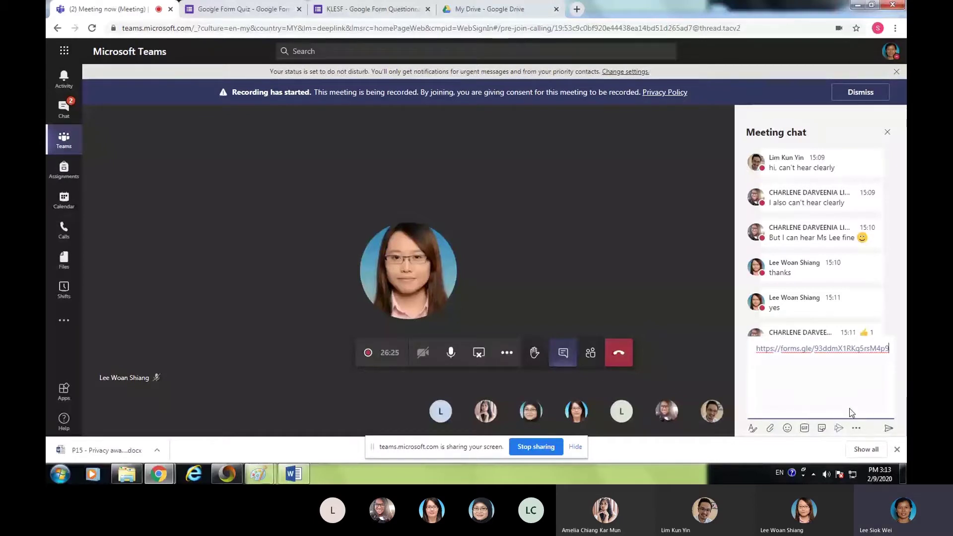
pyautogui.click(888, 430)
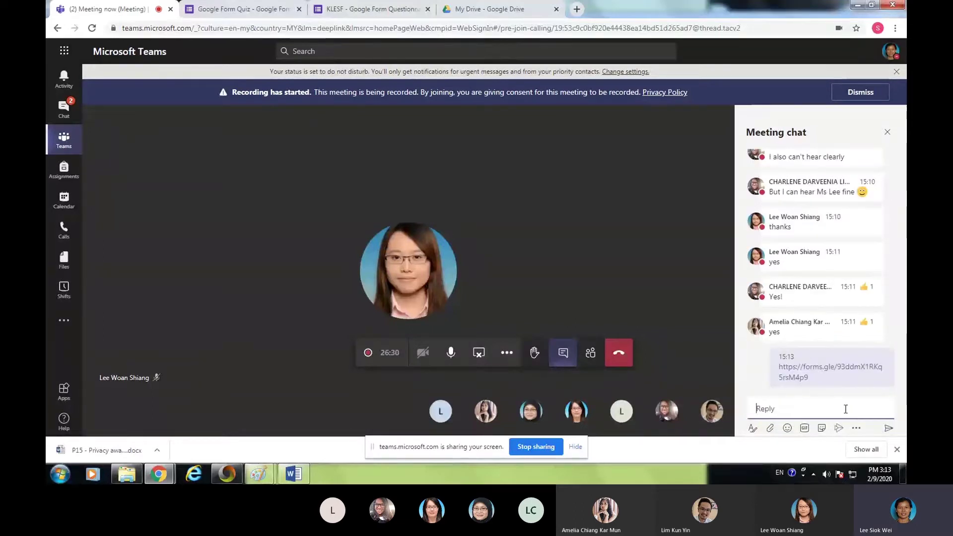
pyautogui.moveTo(857, 379)
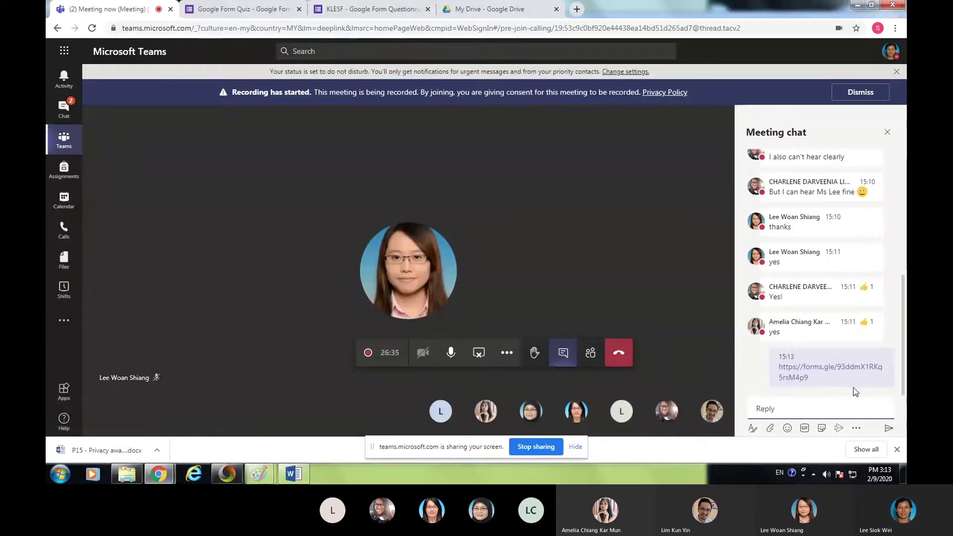
pyautogui.moveTo(814, 309)
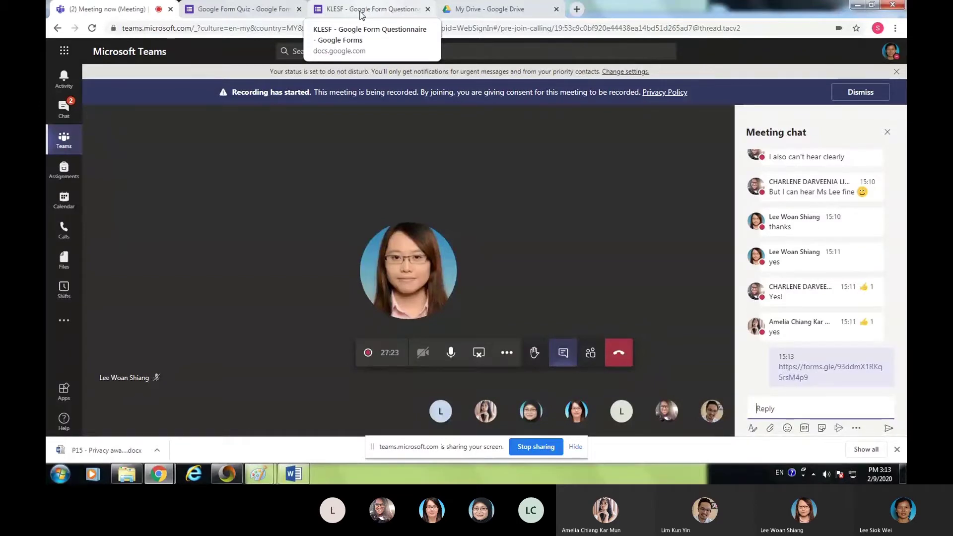
# - Close the KLESF Send form dialog, confirm 0 responses, then return to Teams
pyautogui.click(362, 16)
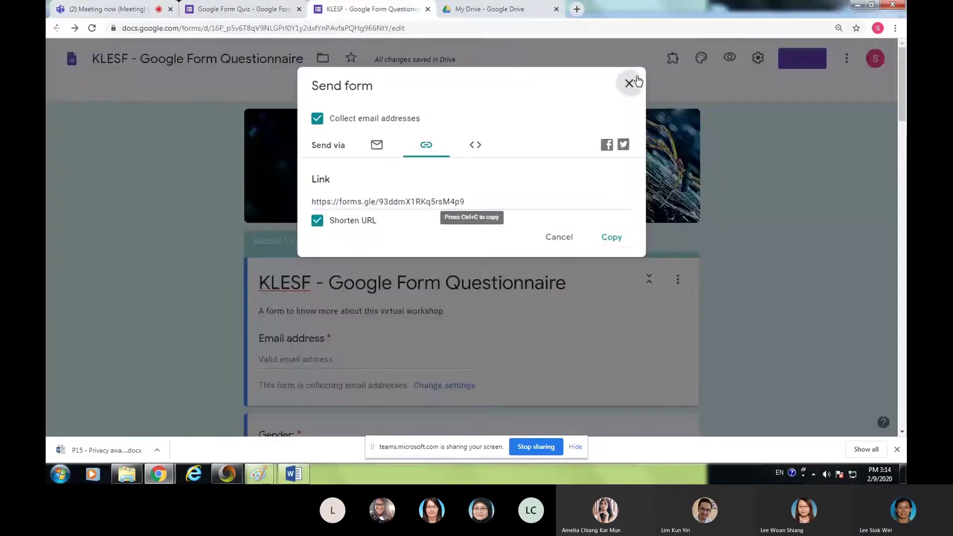
pyautogui.click(630, 83)
pyautogui.click(501, 96)
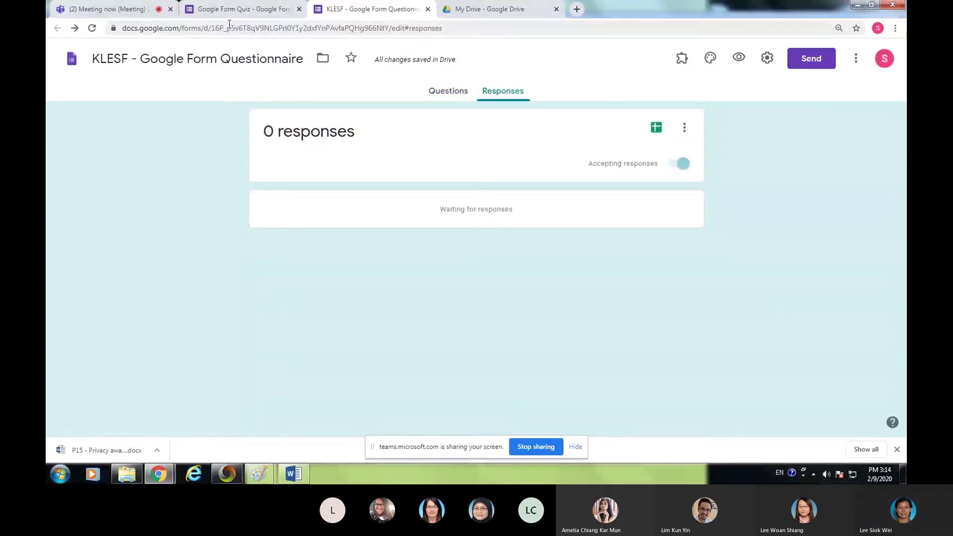
pyautogui.click(102, 11)
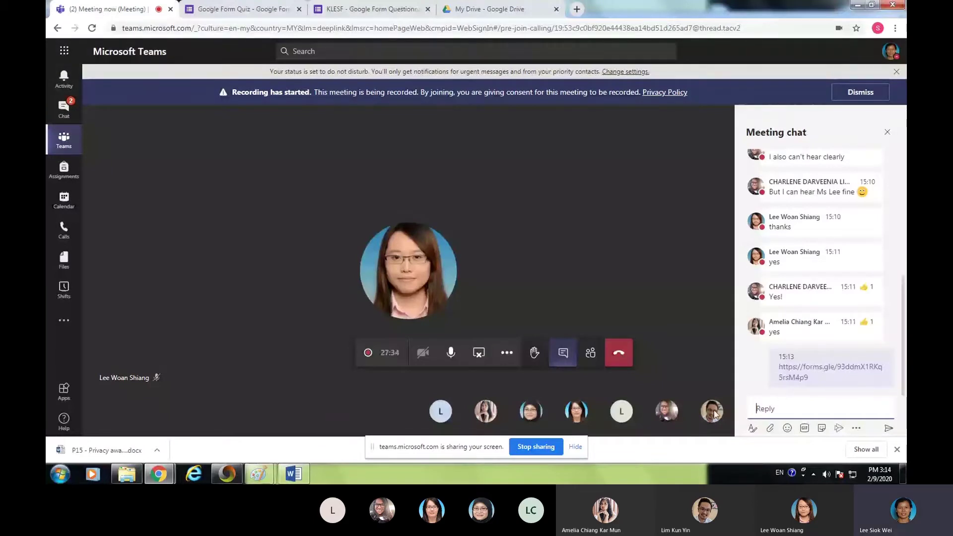
# - Alternate between Teams and the KLESF Responses page until 5 responses are listed
pyautogui.click(375, 10)
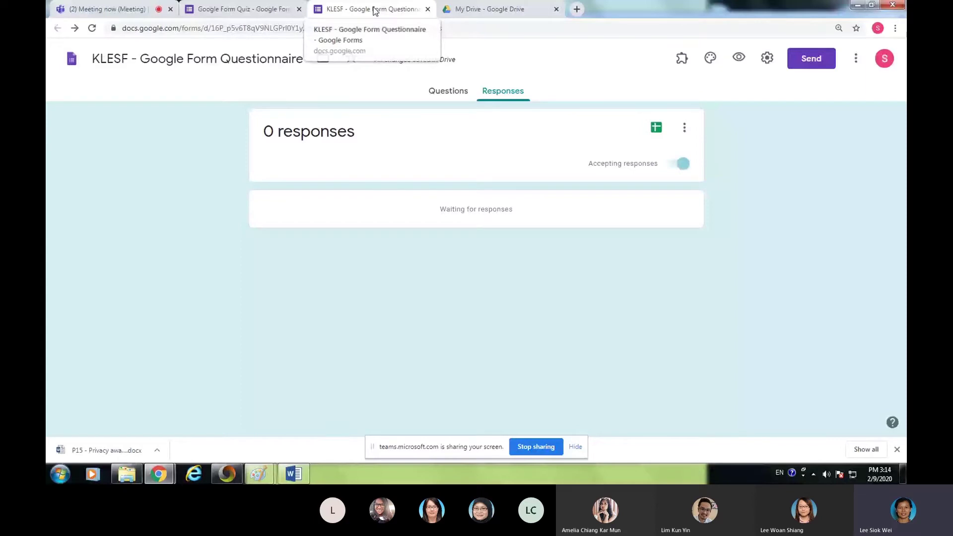
pyautogui.click(99, 10)
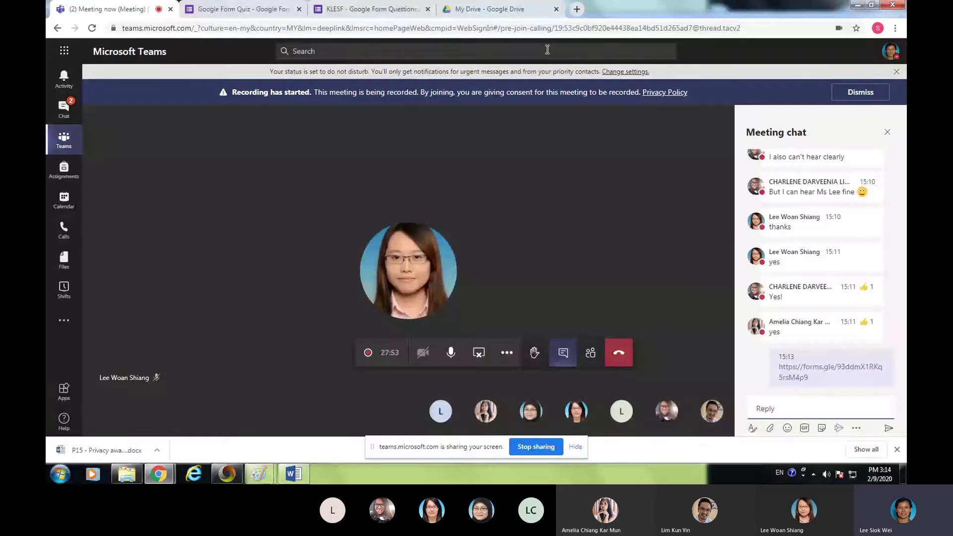
pyautogui.click(417, 10)
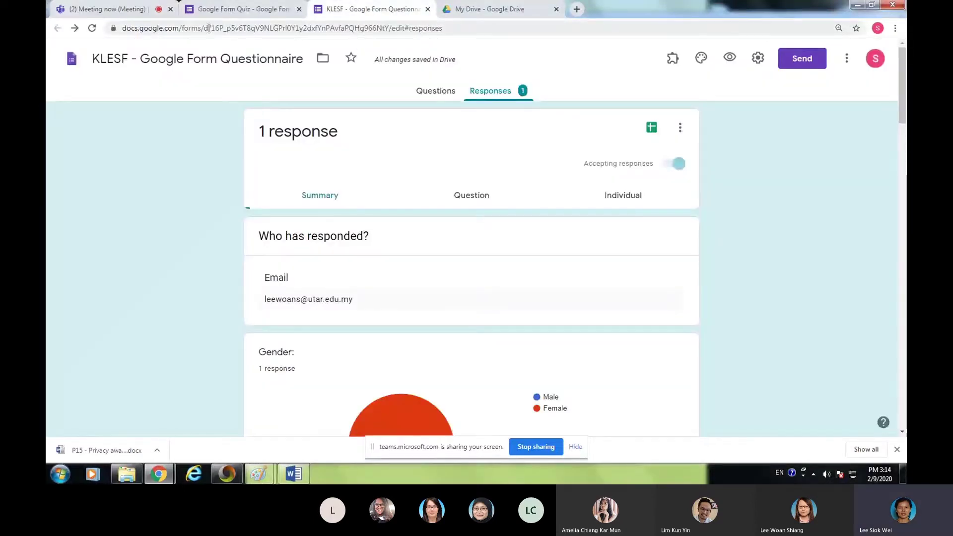
pyautogui.click(100, 10)
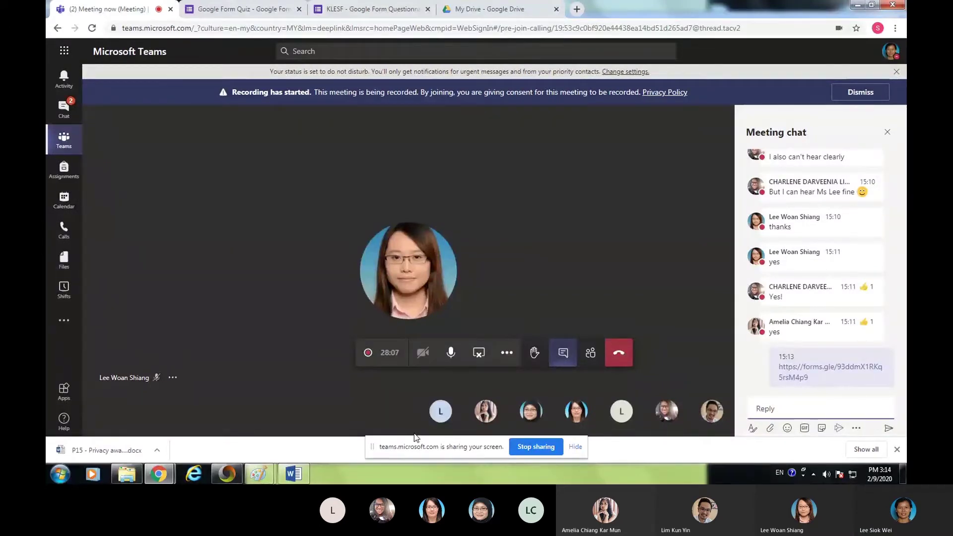
pyautogui.moveTo(397, 281)
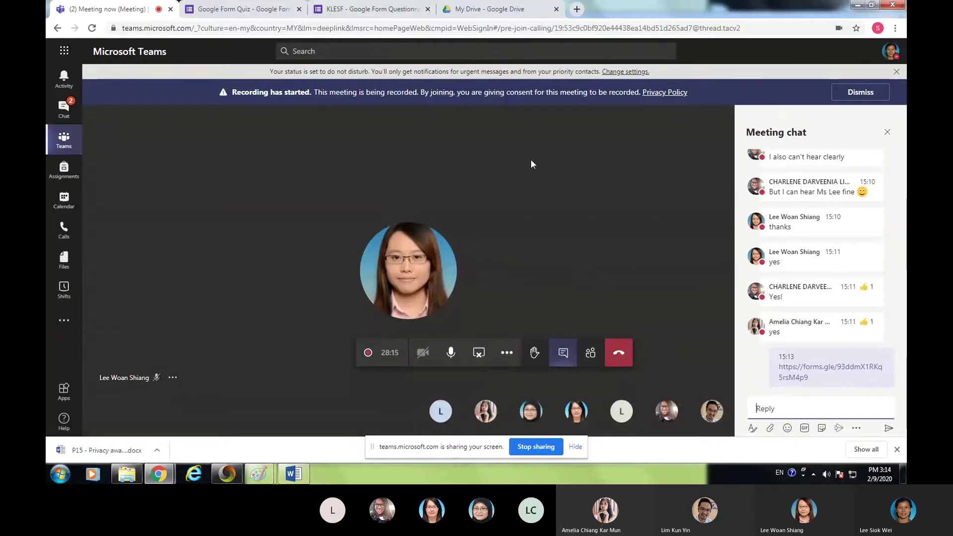
pyautogui.click(357, 9)
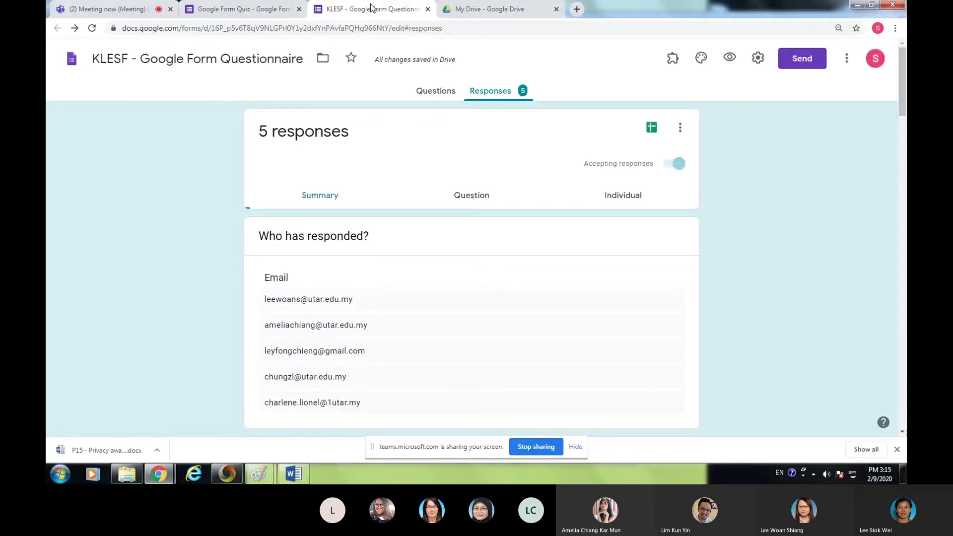
# - Keep checking the KLESF response count, then switch off Accepting responses at 6 responses
pyautogui.click(125, 15)
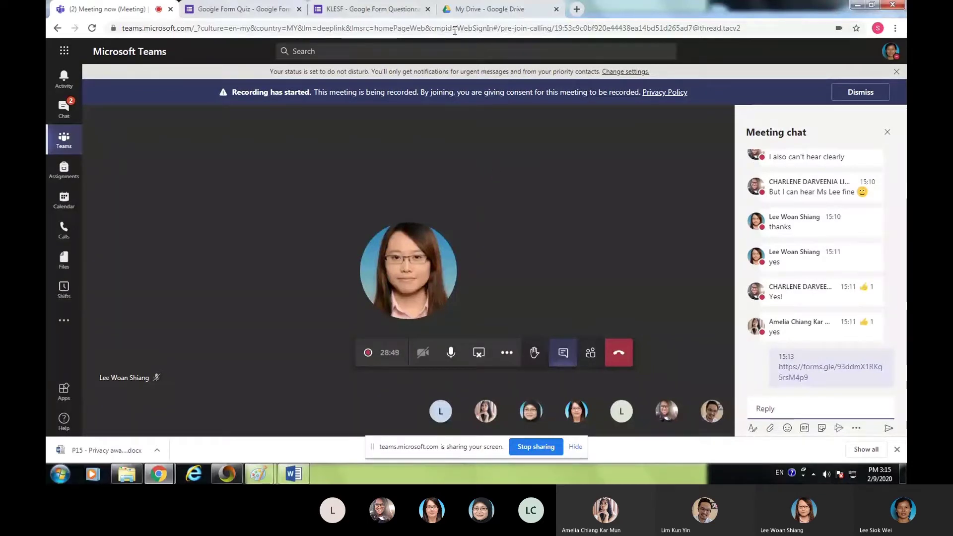
pyautogui.click(376, 10)
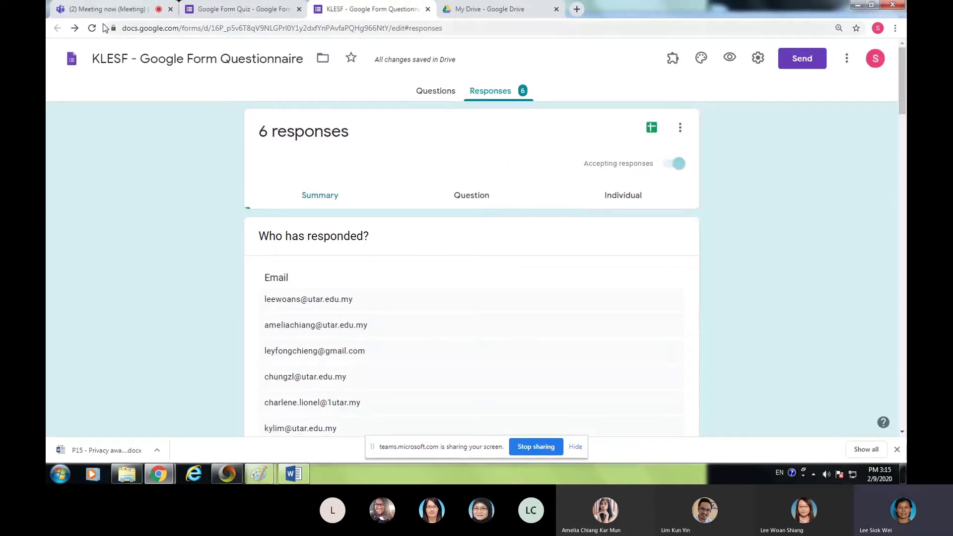
pyautogui.click(82, 7)
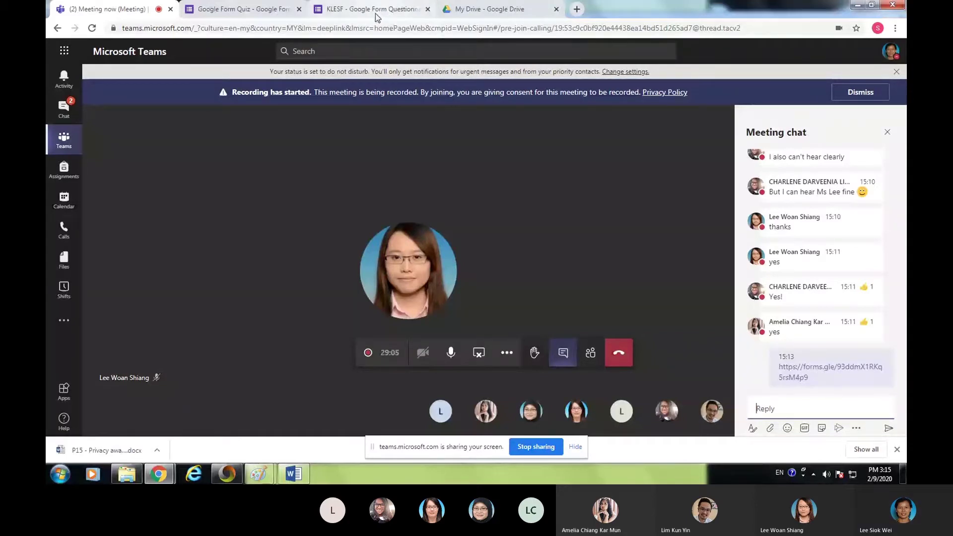
pyautogui.click(376, 14)
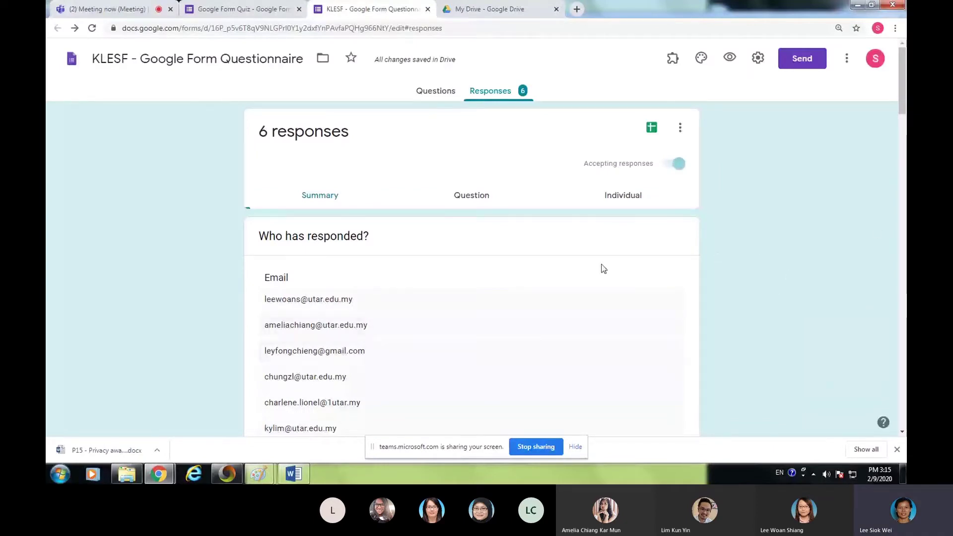
pyautogui.click(133, 15)
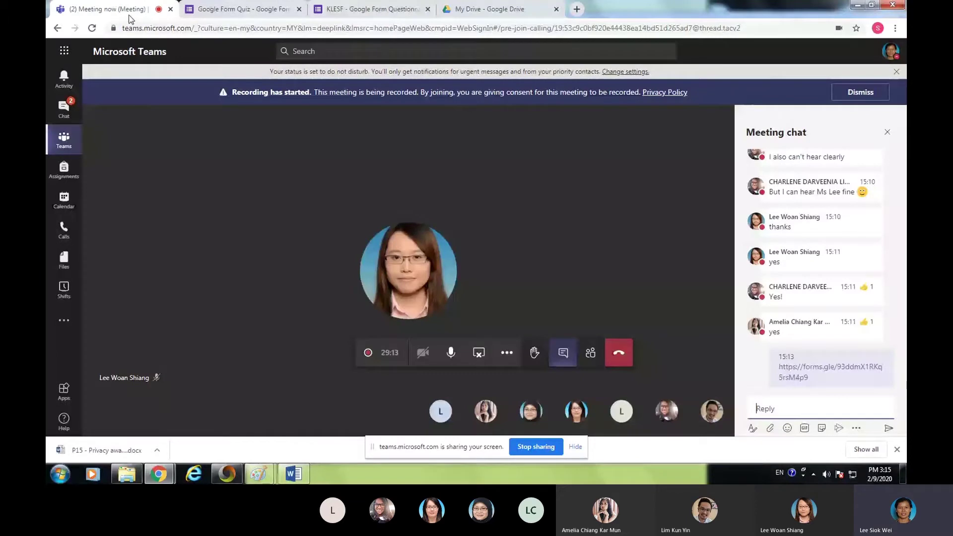
pyautogui.click(369, 11)
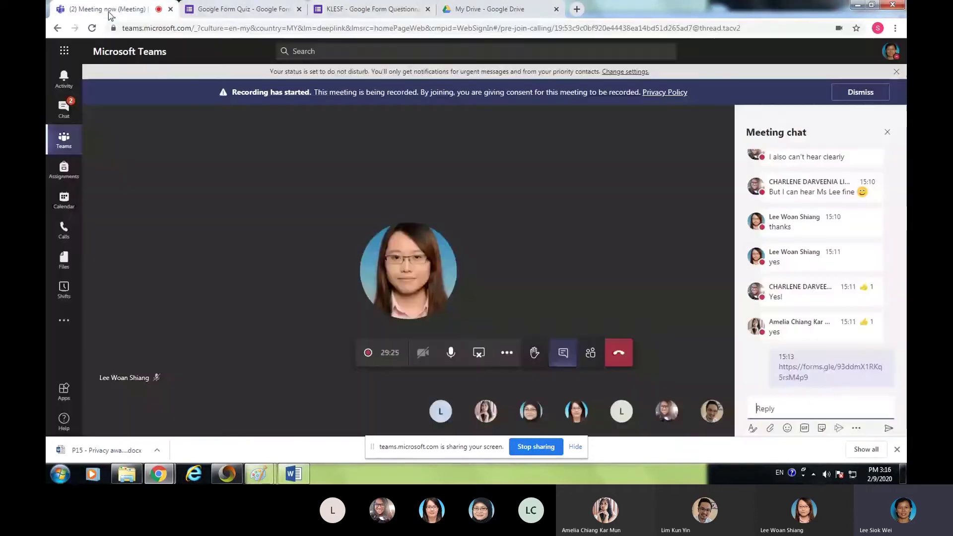
pyautogui.click(110, 11)
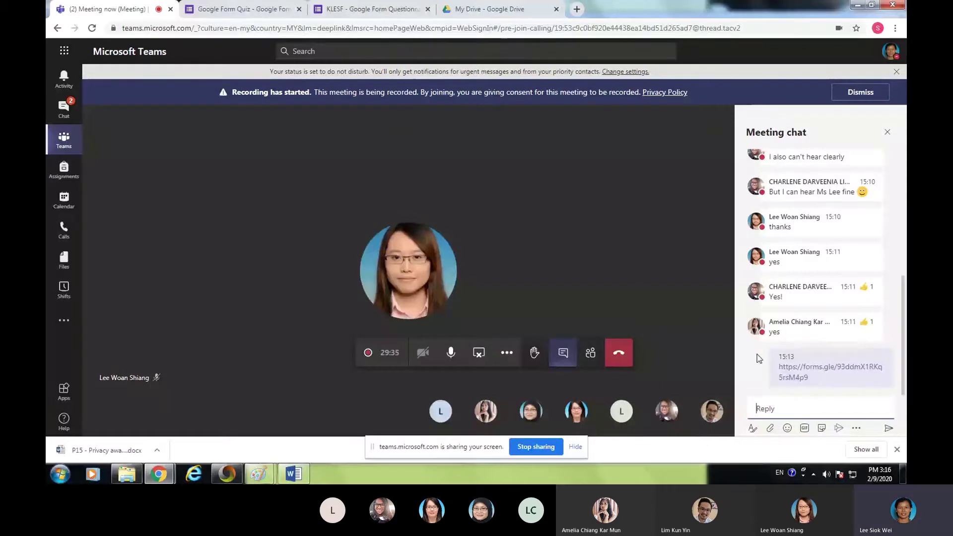
pyautogui.click(368, 14)
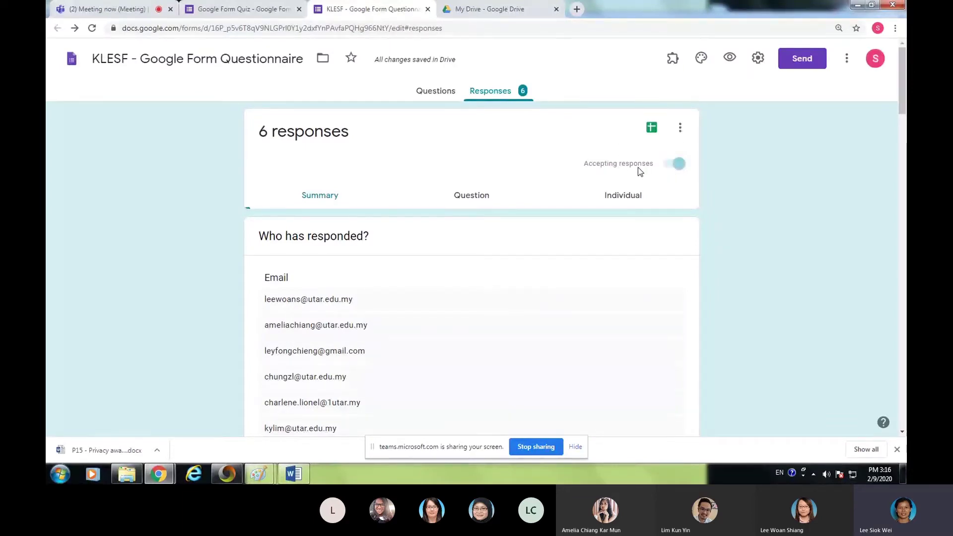
pyautogui.click(671, 165)
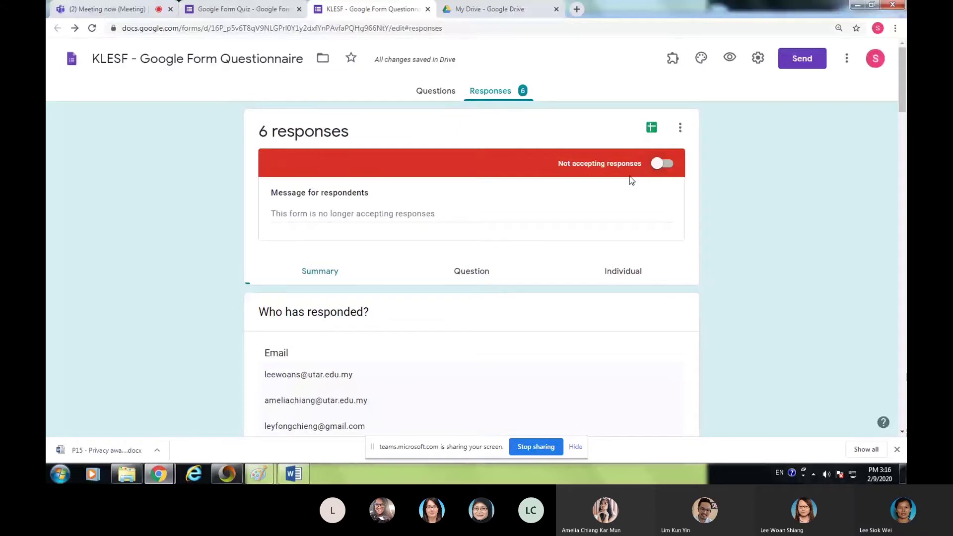
# - Return to the Microsoft Teams meeting tab with the shared form link in chat
pyautogui.click(119, 13)
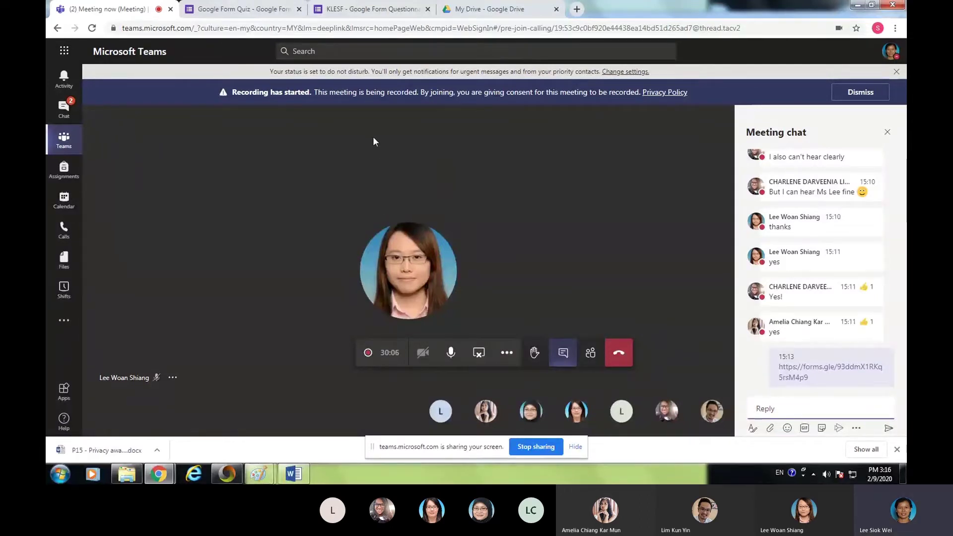
# - Open the KLESF form's Questions tab and scroll through Gender, 'How old are you?' and 'You are'
pyautogui.click(352, 10)
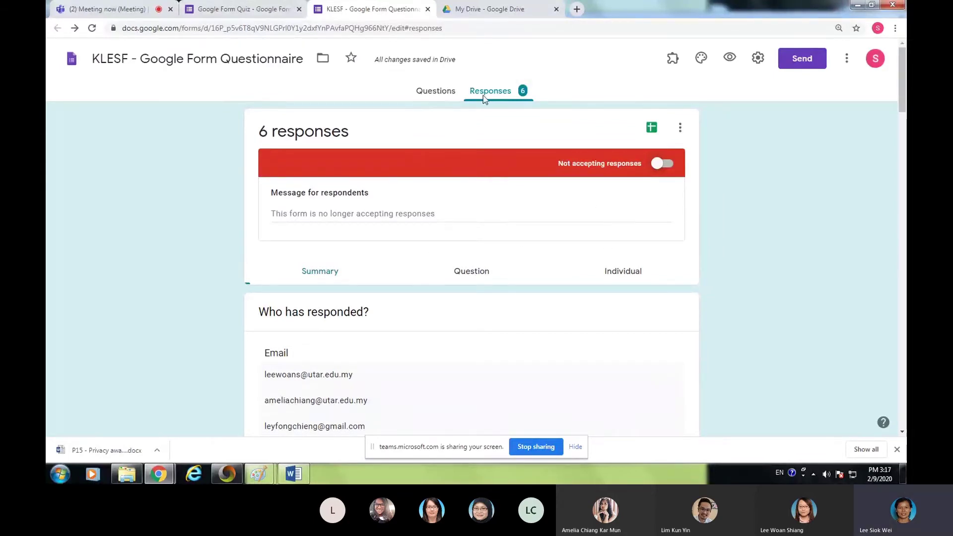
pyautogui.click(428, 97)
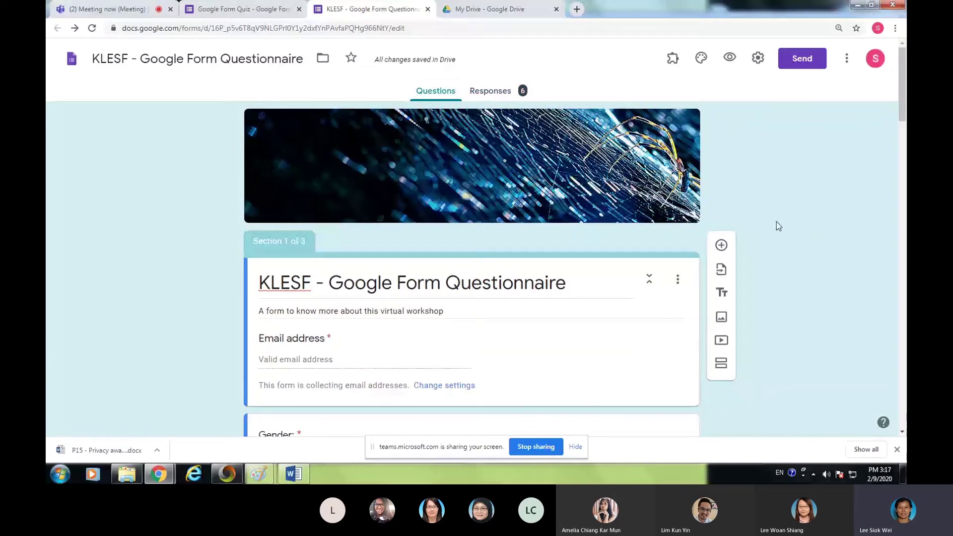
pyautogui.scroll(-2, 724, 278)
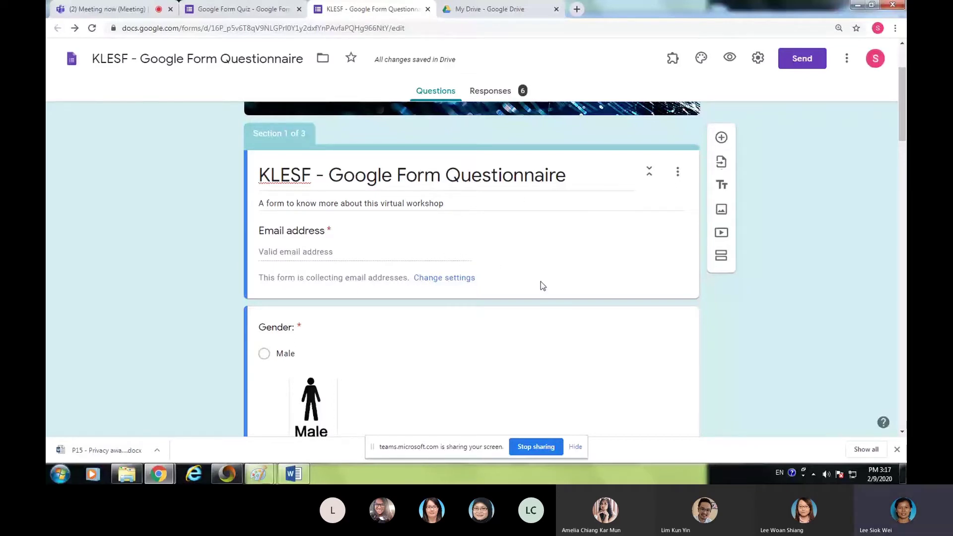
pyautogui.scroll(-2, 509, 299)
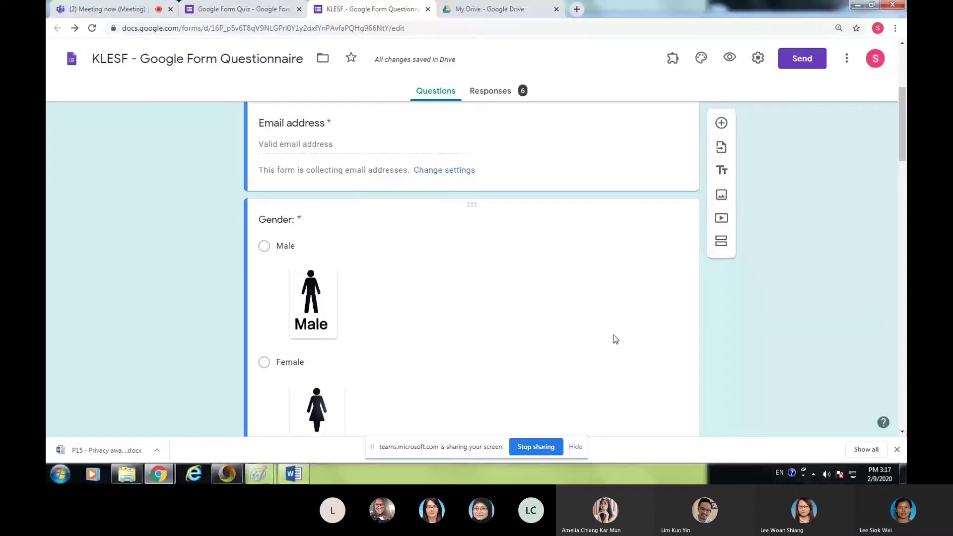
pyautogui.scroll(-2, 364, 181)
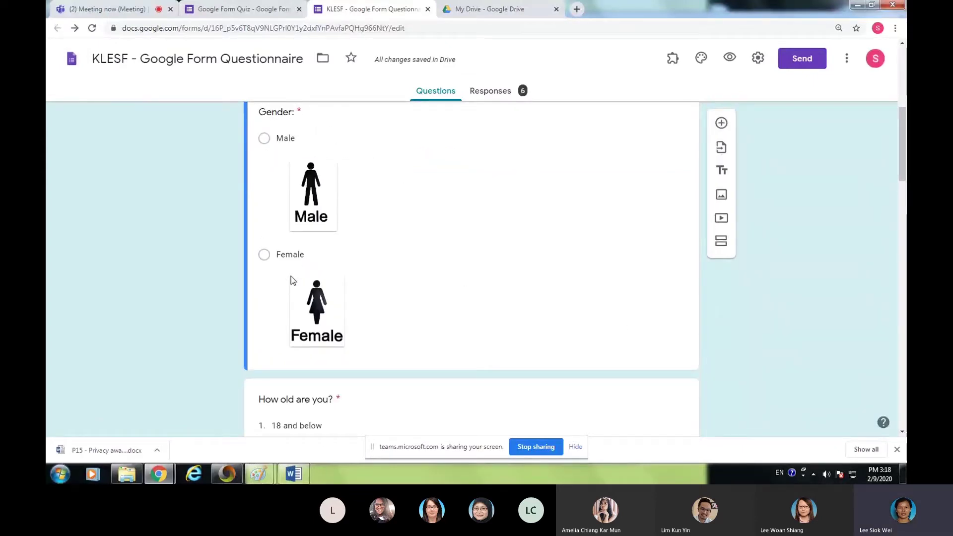
pyautogui.scroll(-4, 427, 288)
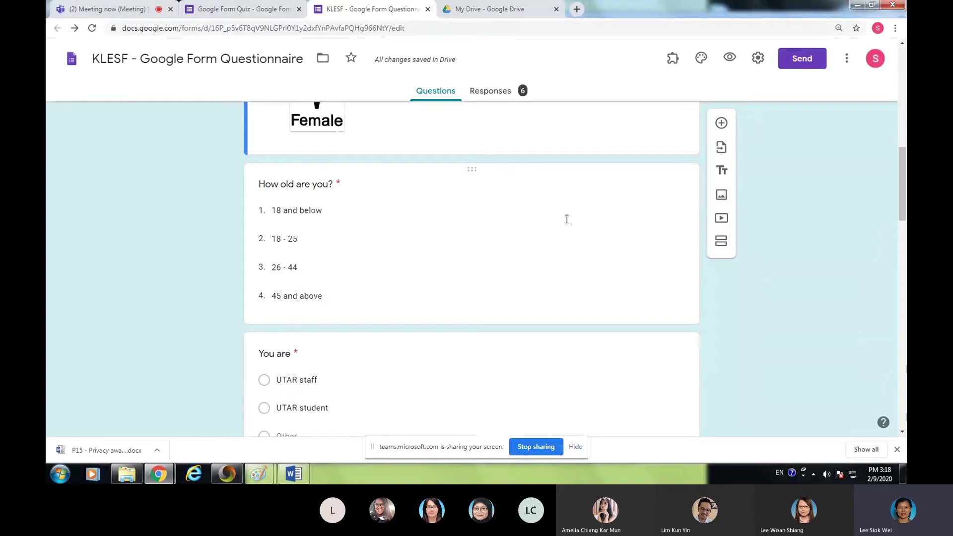
# - Review the Responses summary charts: Gender, 83.3% aged 26–44, and 66.7% UTAR staff
pyautogui.click(491, 91)
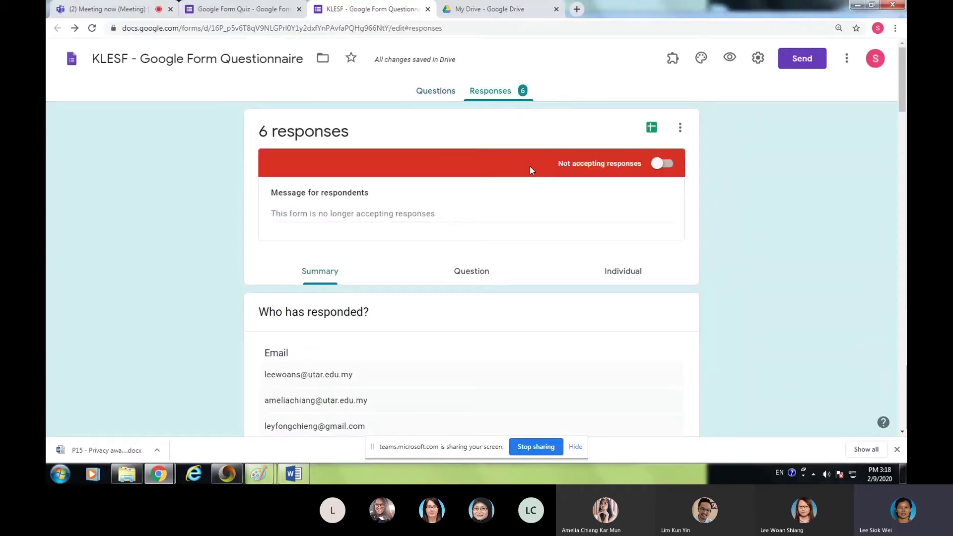
pyautogui.scroll(-3, 571, 241)
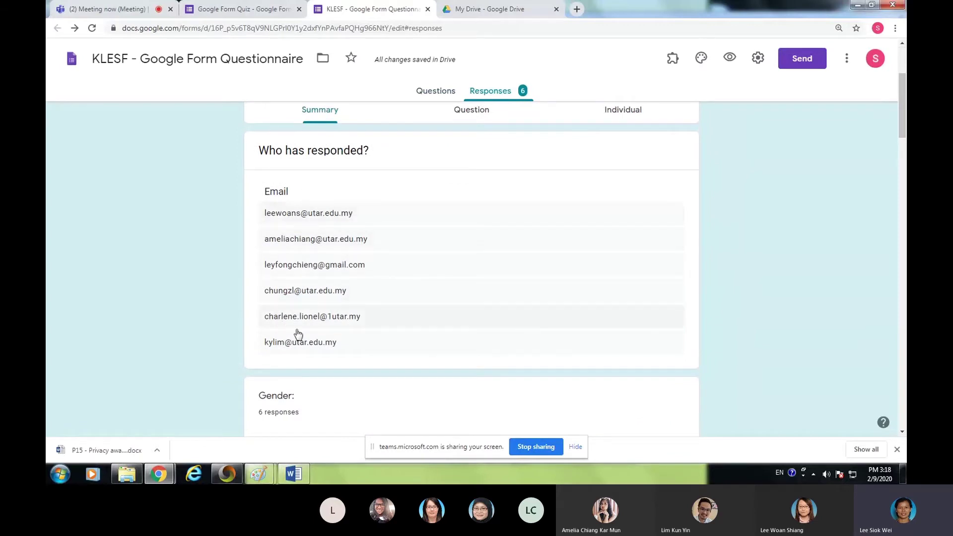
pyautogui.scroll(-3, 529, 244)
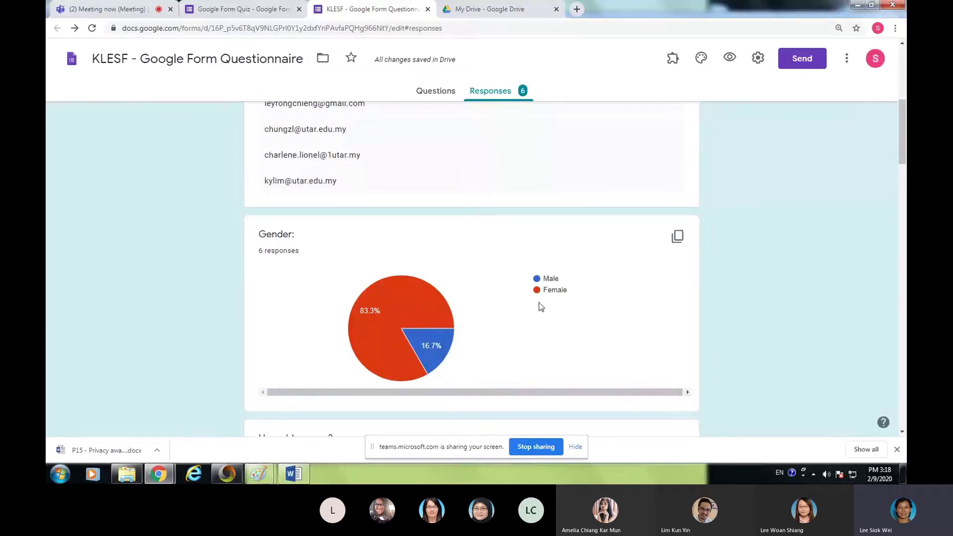
pyautogui.moveTo(365, 326)
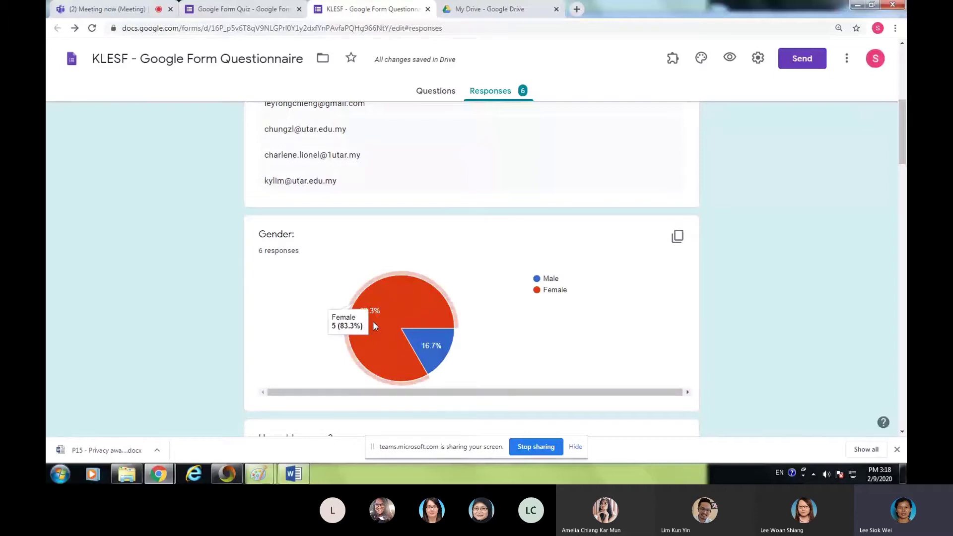
pyautogui.moveTo(442, 352)
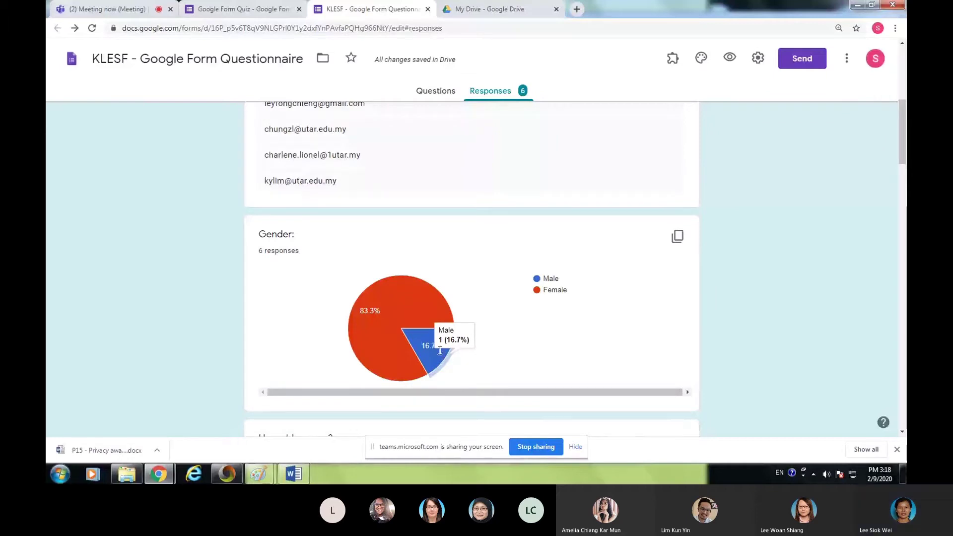
pyautogui.scroll(-3, 428, 325)
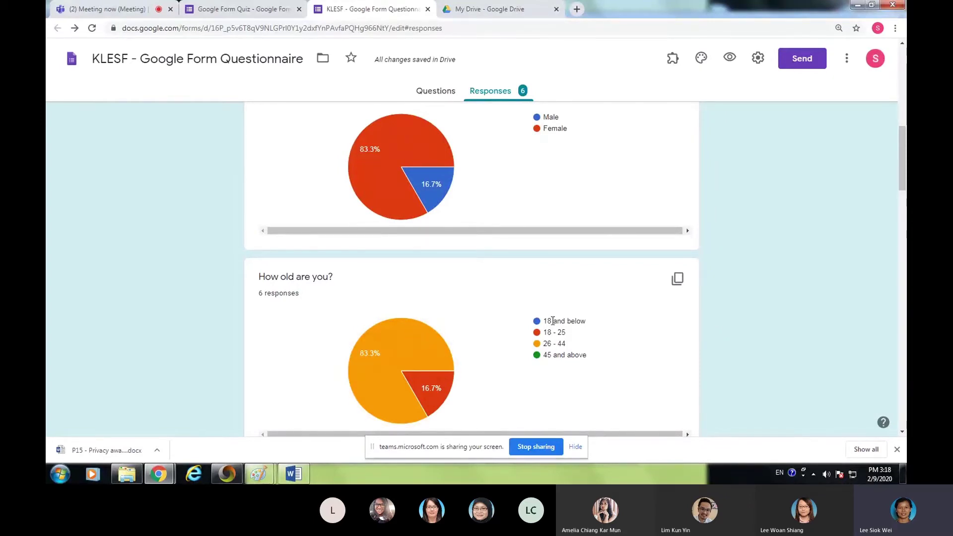
pyautogui.moveTo(393, 160)
pyautogui.scroll(-3, 531, 279)
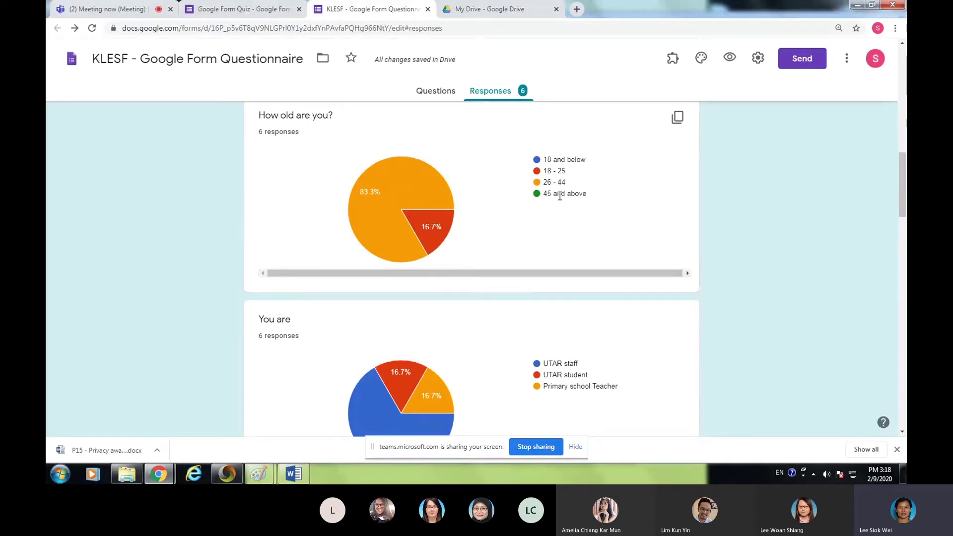
pyautogui.moveTo(434, 215)
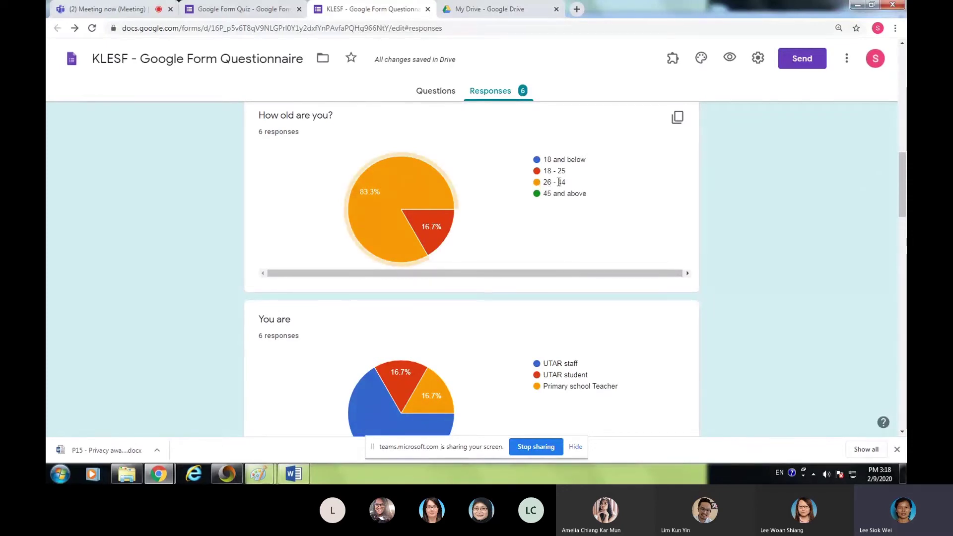
pyautogui.scroll(-2, 591, 308)
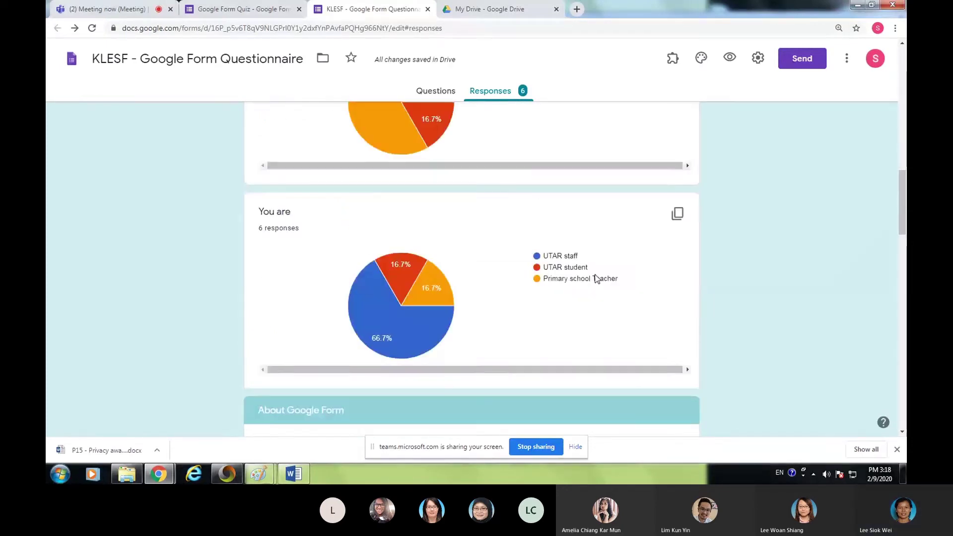
pyautogui.moveTo(420, 272)
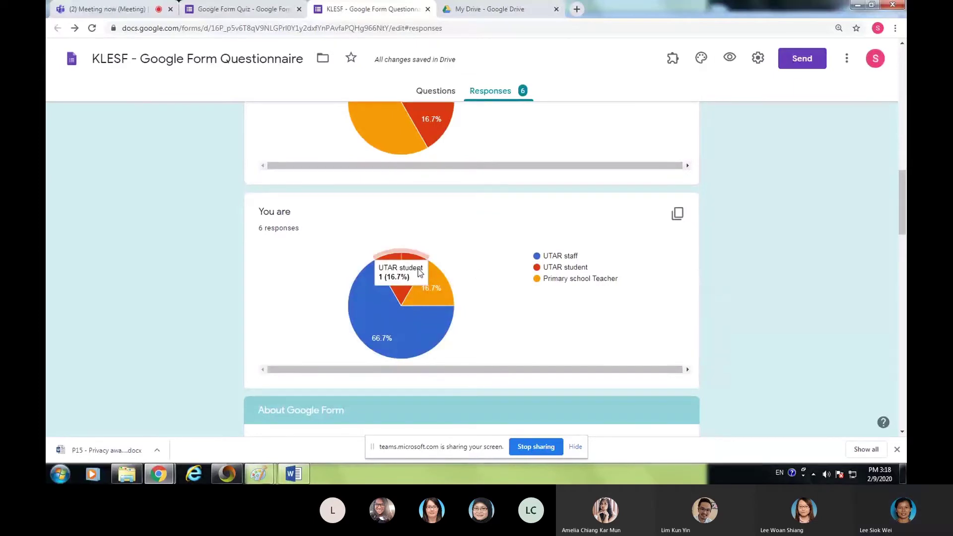
pyautogui.scroll(-1, 718, 300)
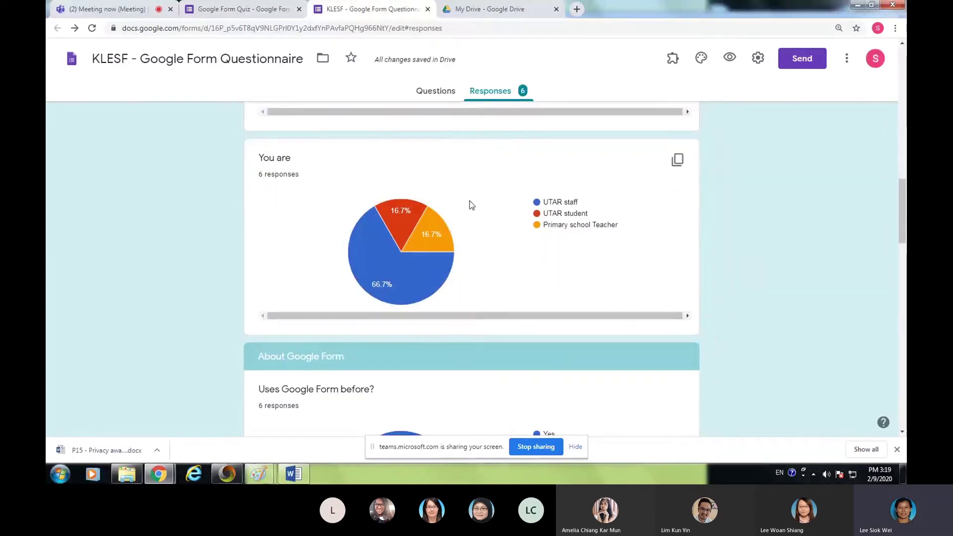
pyautogui.moveTo(381, 294)
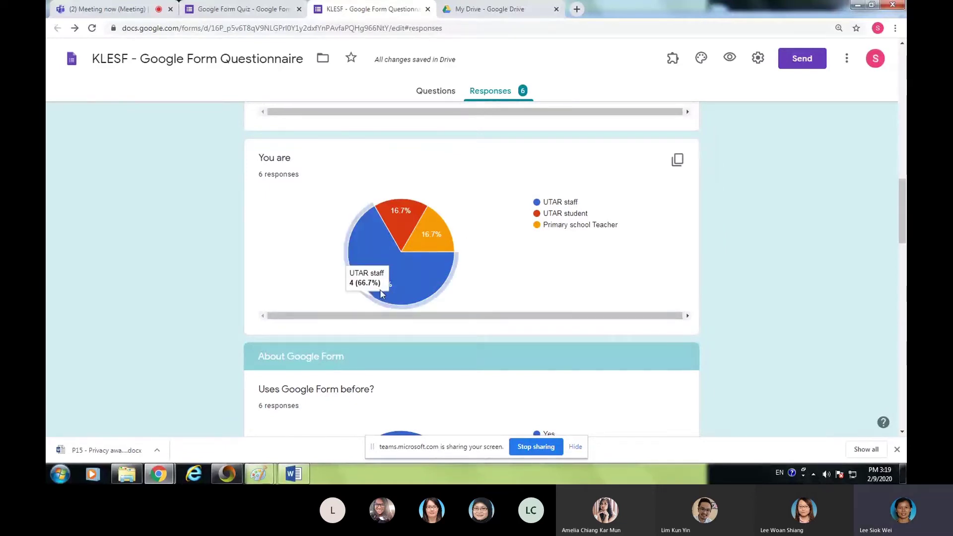
pyautogui.moveTo(407, 244)
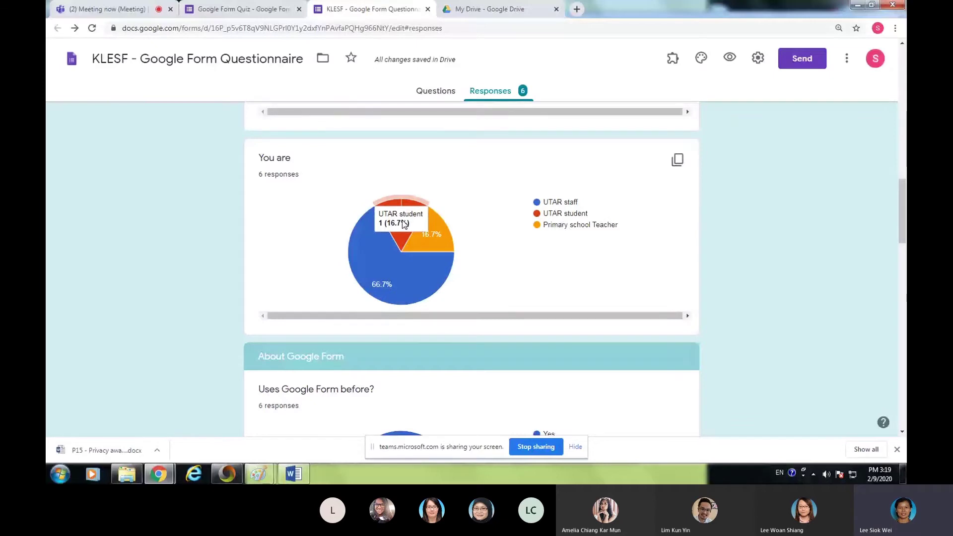
pyautogui.moveTo(444, 239)
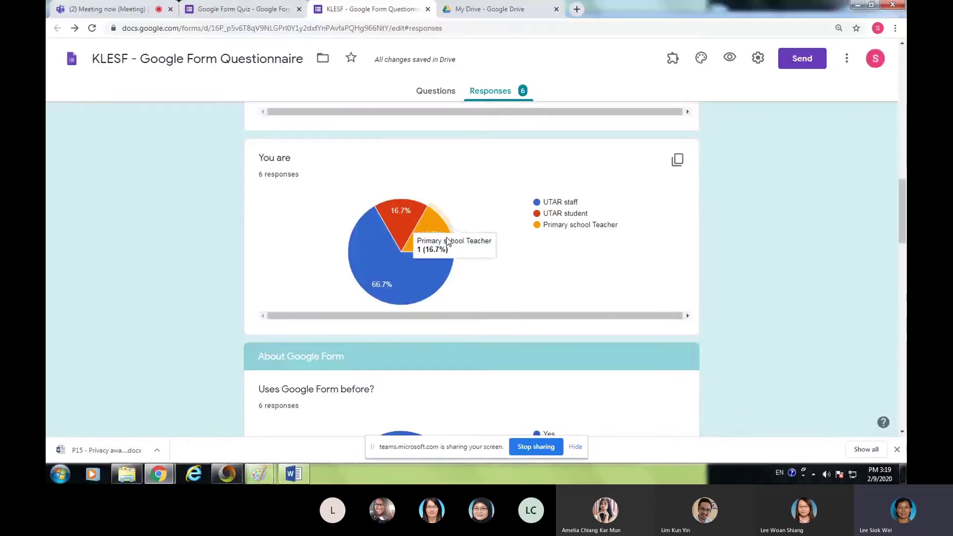
pyautogui.scroll(-3, 445, 243)
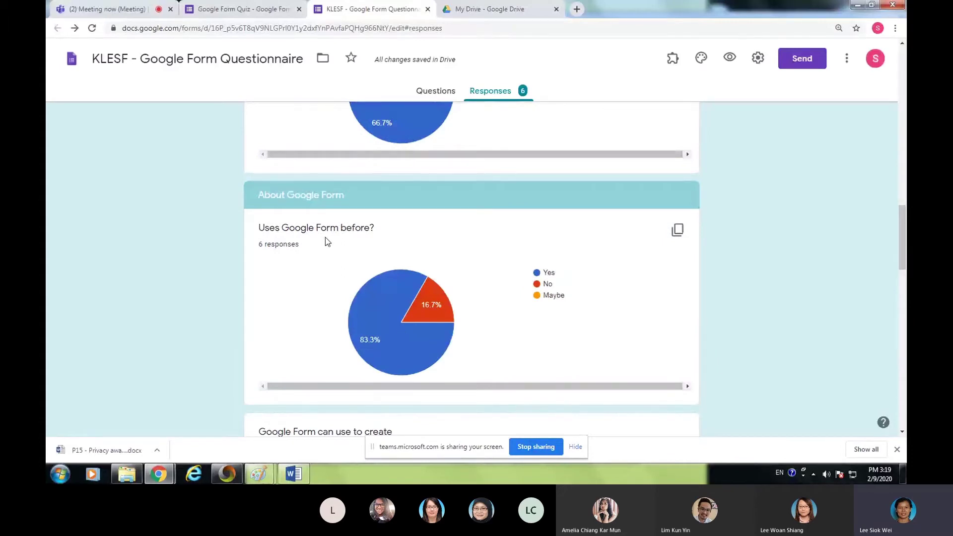
pyautogui.moveTo(423, 324)
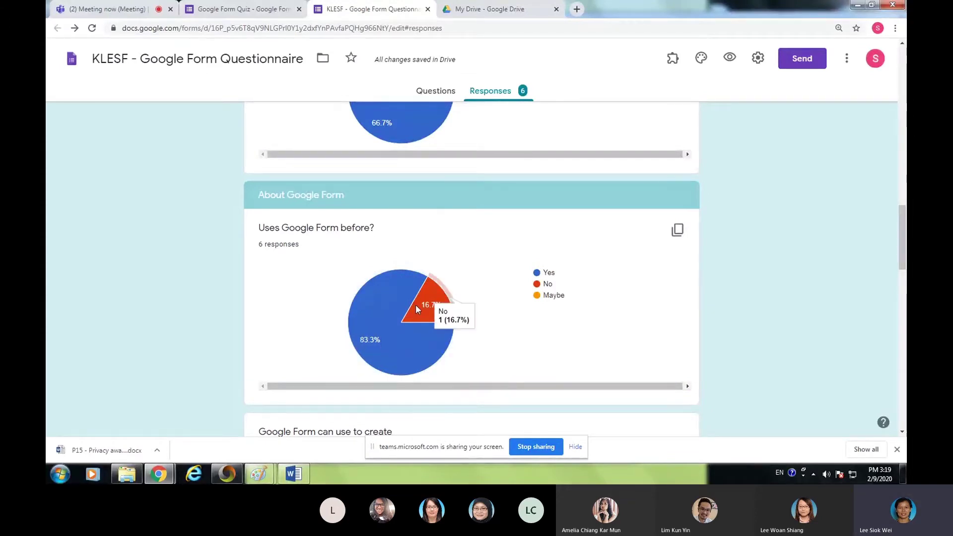
pyautogui.scroll(-3, 419, 306)
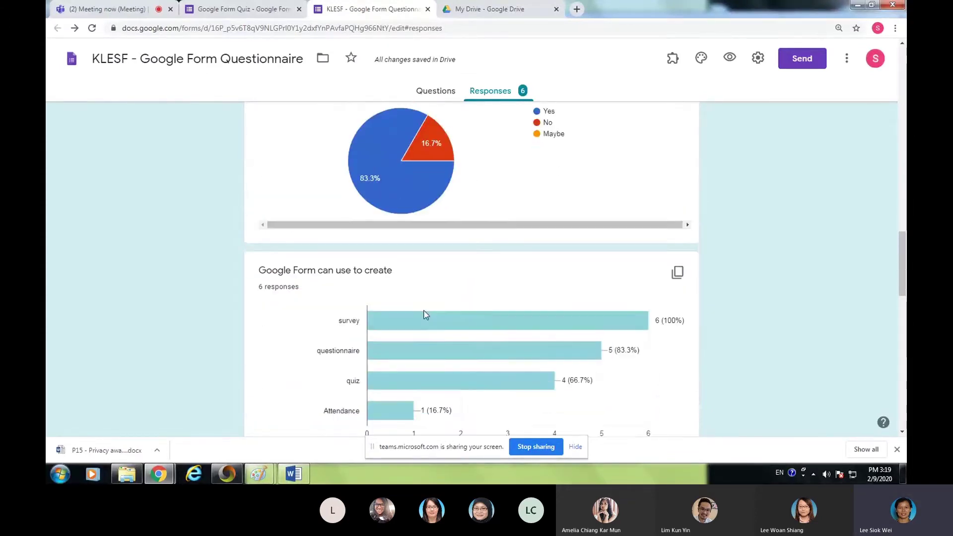
pyautogui.scroll(-3, 522, 274)
pyautogui.moveTo(479, 167)
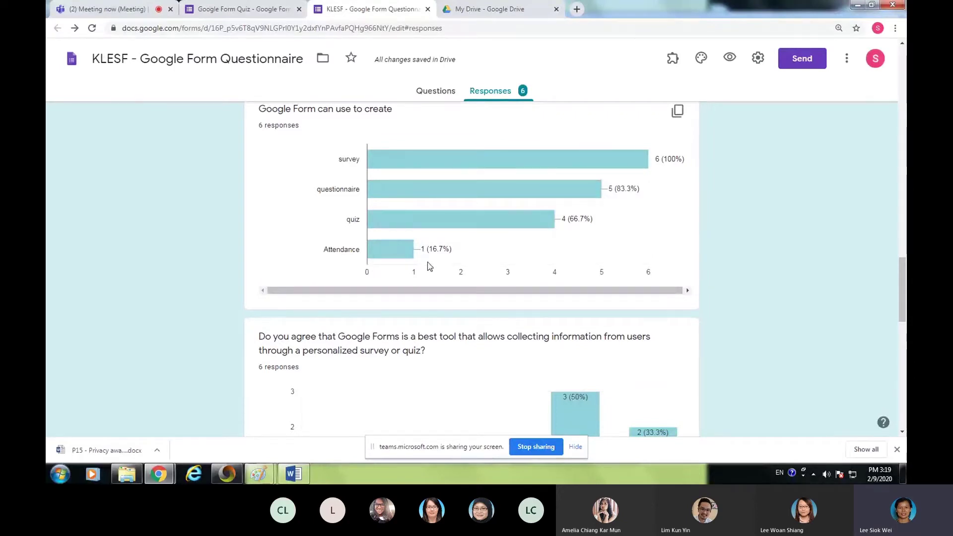
pyautogui.scroll(-3, 560, 261)
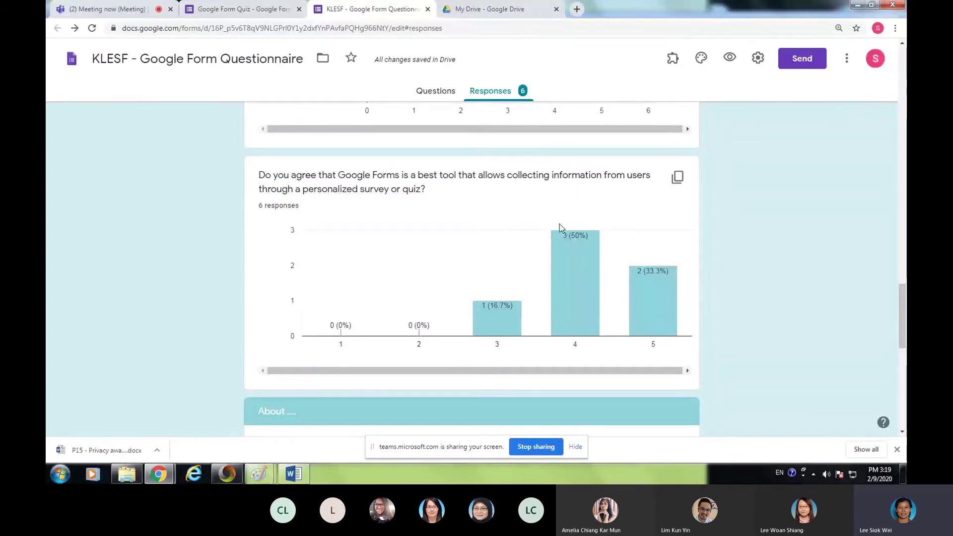
pyautogui.scroll(-5, 733, 274)
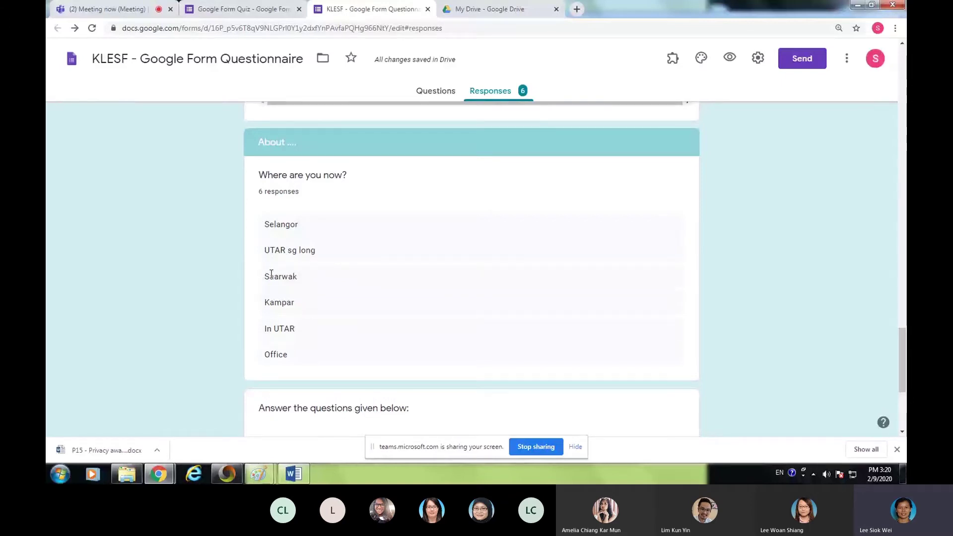
pyautogui.scroll(-4, 434, 211)
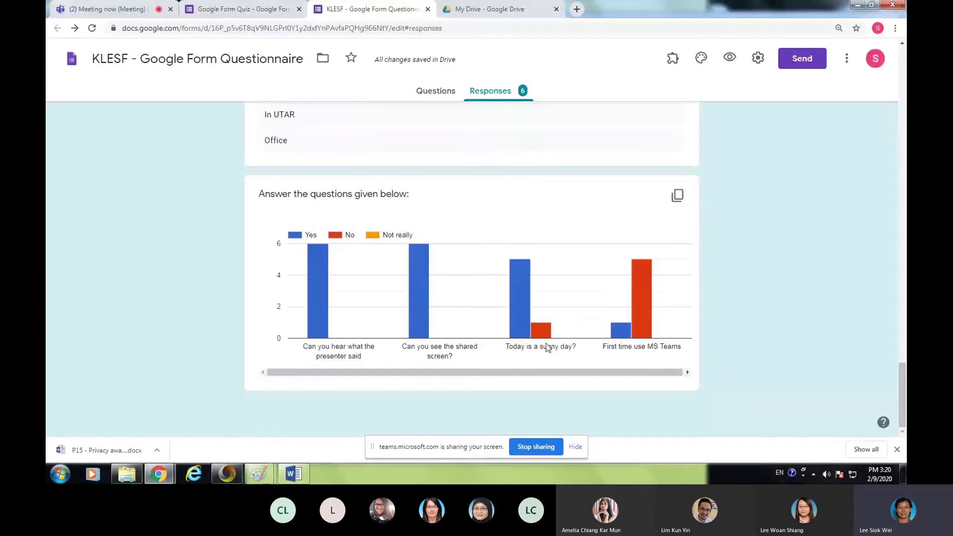
pyautogui.moveTo(622, 333)
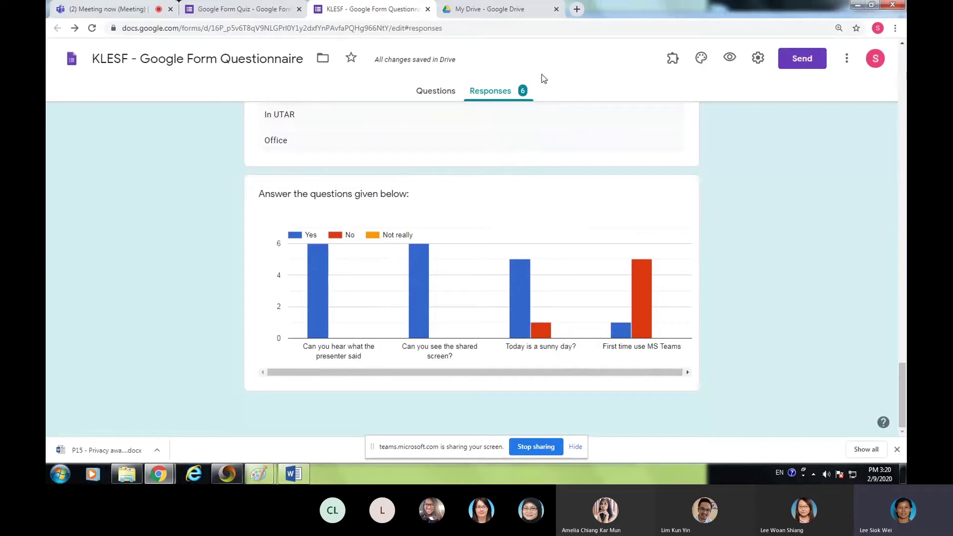
# - Copy My Drive's drive.google.com address, then go back to the Teams meeting
pyautogui.click(497, 9)
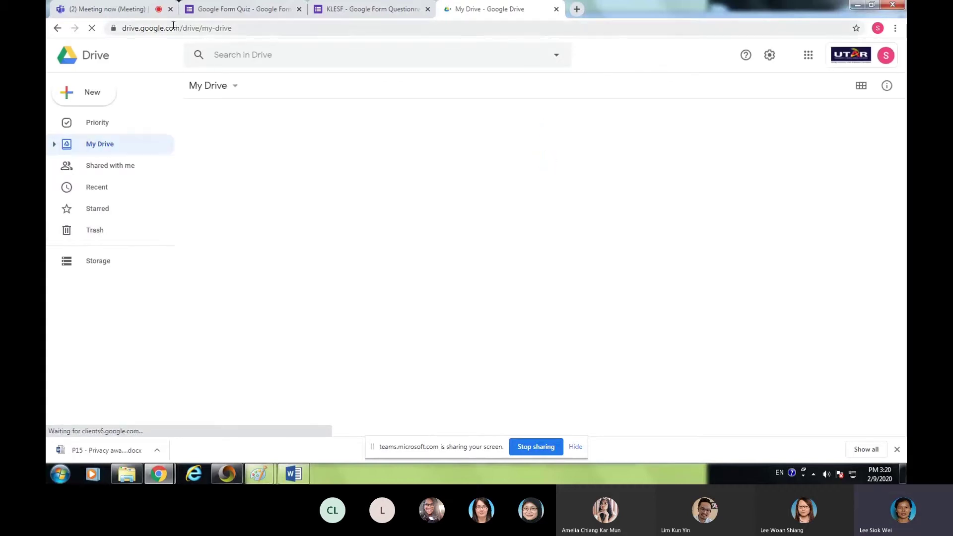
pyautogui.click(127, 27)
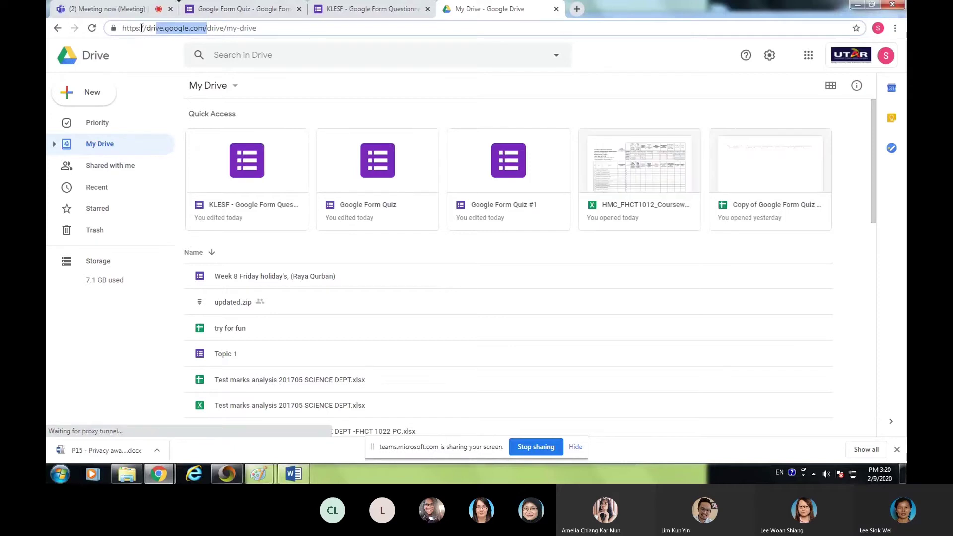
pyautogui.click(140, 28)
pyautogui.moveTo(140, 29)
pyautogui.mouseDown()
pyautogui.moveTo(207, 31)
pyautogui.moveTo(122, 30)
pyautogui.mouseUp()
pyautogui.hotkey('ctrl', 'c')
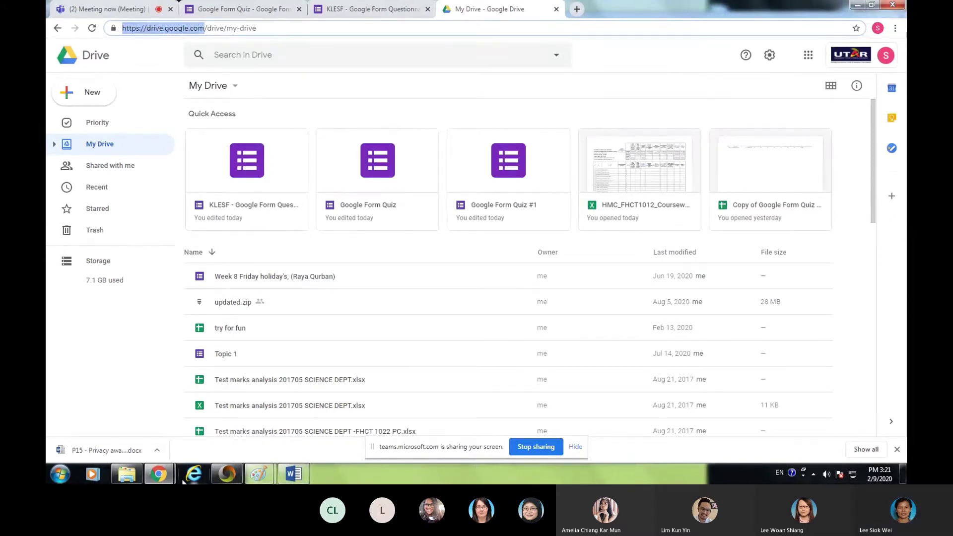
pyautogui.click(119, 9)
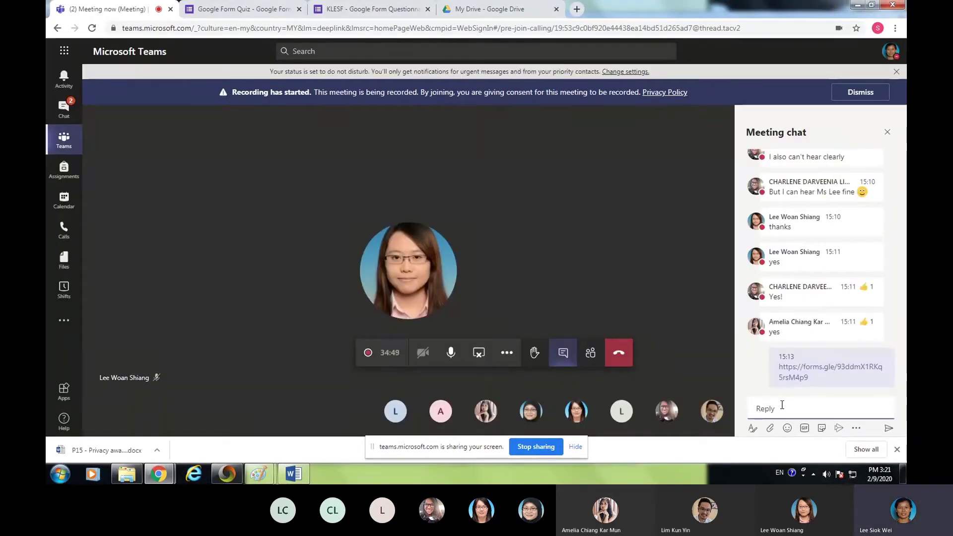
# - Post the copied Google Drive web address as a new message in the Teams meeting chat
pyautogui.click(786, 406)
pyautogui.hotkey('ctrl', 'v')
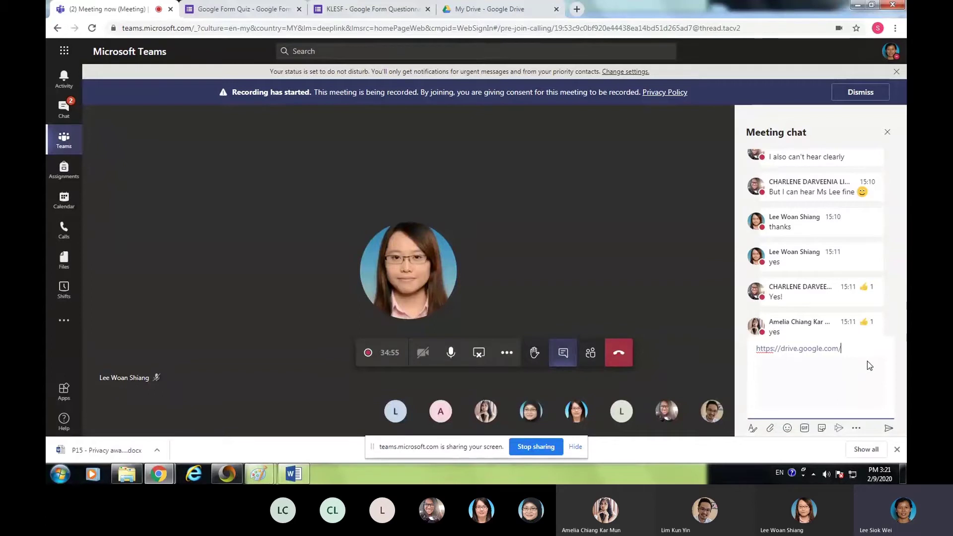
pyautogui.press('Return')
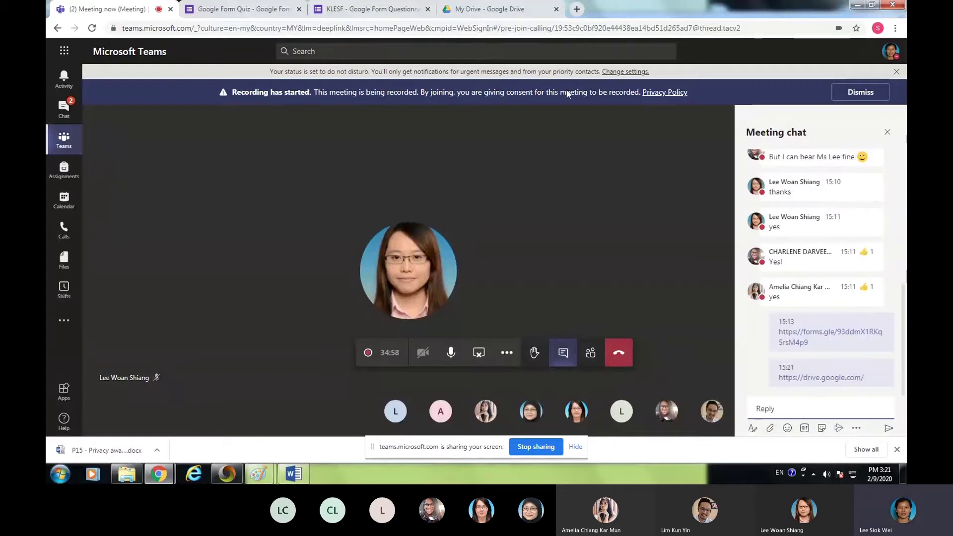
# - Return to Google Drive after briefly checking the Teams meeting again
pyautogui.click(501, 10)
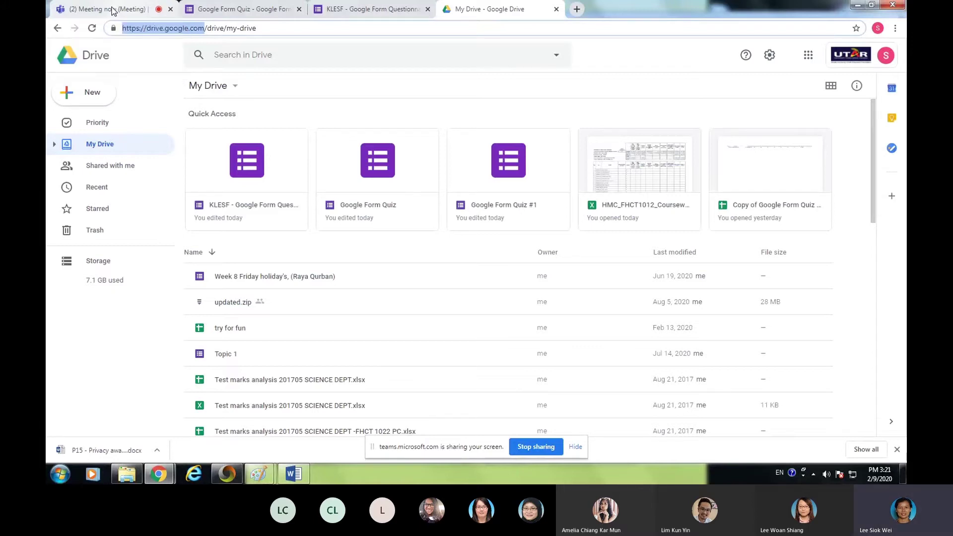
pyautogui.click(113, 10)
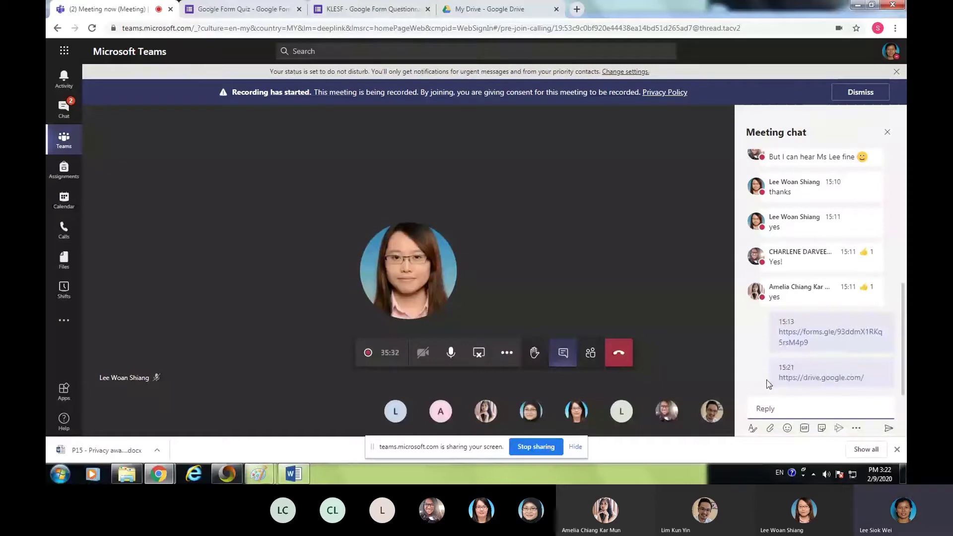
pyautogui.click(494, 10)
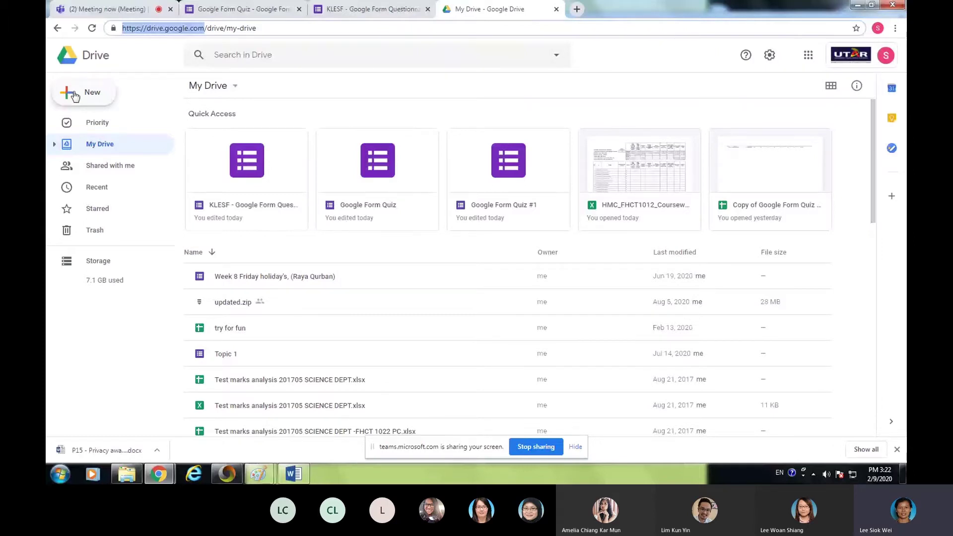
# - Bring up the Google Forms creation choices (Blank form, From a template) under New > More
pyautogui.click(75, 97)
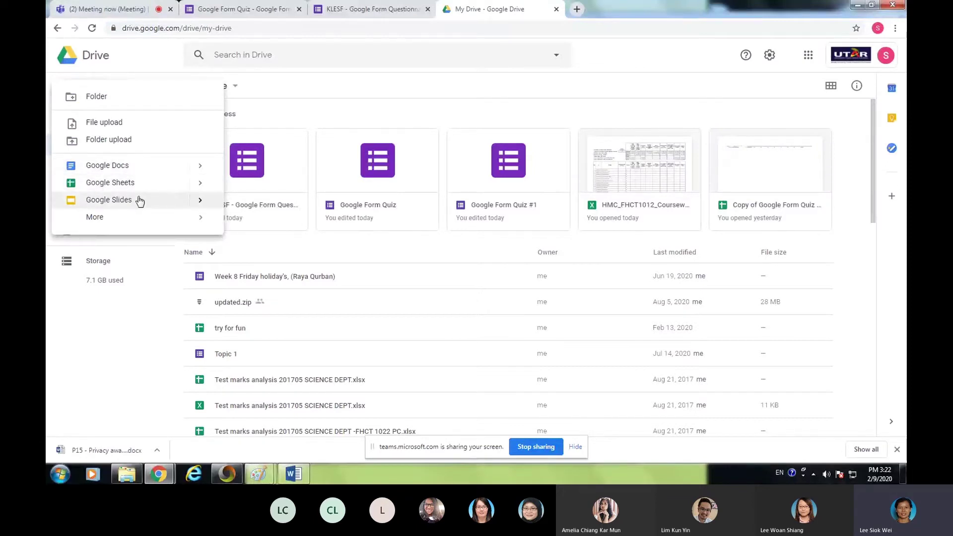
pyautogui.click(100, 221)
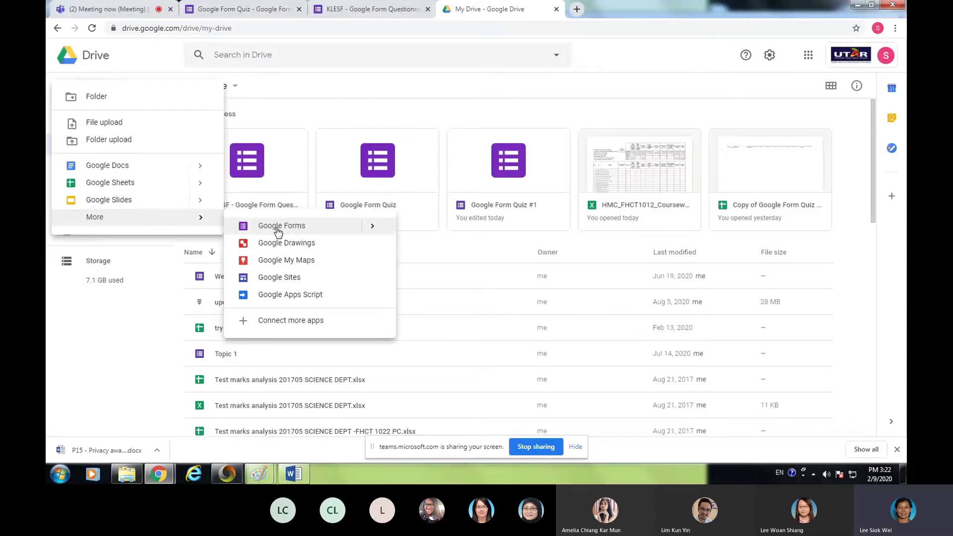
pyautogui.click(367, 229)
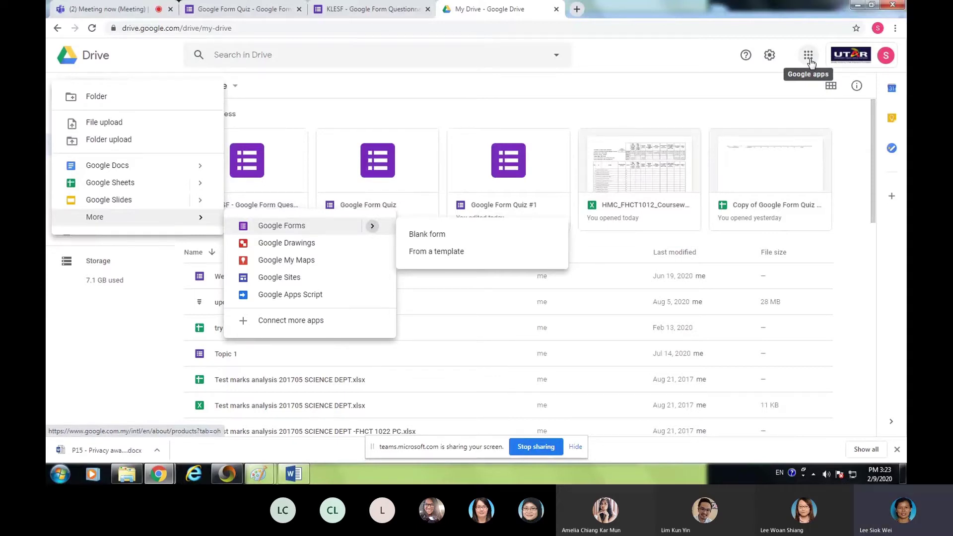
# - Browse the Google apps launcher for Forms, then dismiss it back to My Drive
pyautogui.click(809, 56)
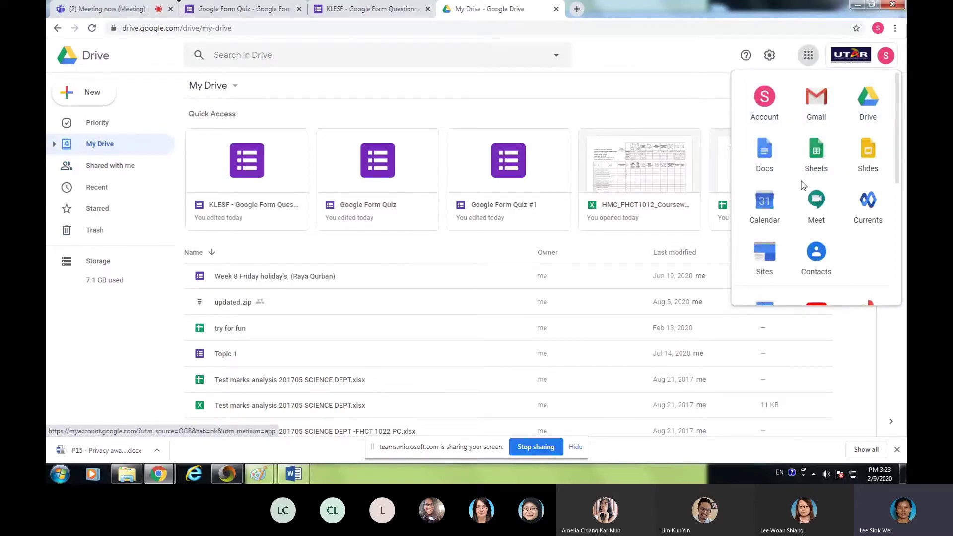
pyautogui.scroll(-2, 828, 191)
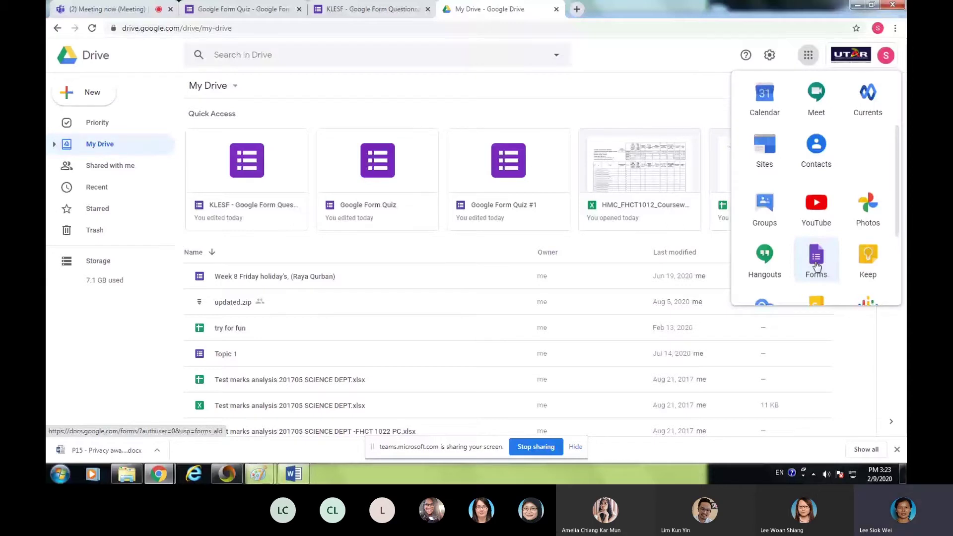
pyautogui.click(77, 98)
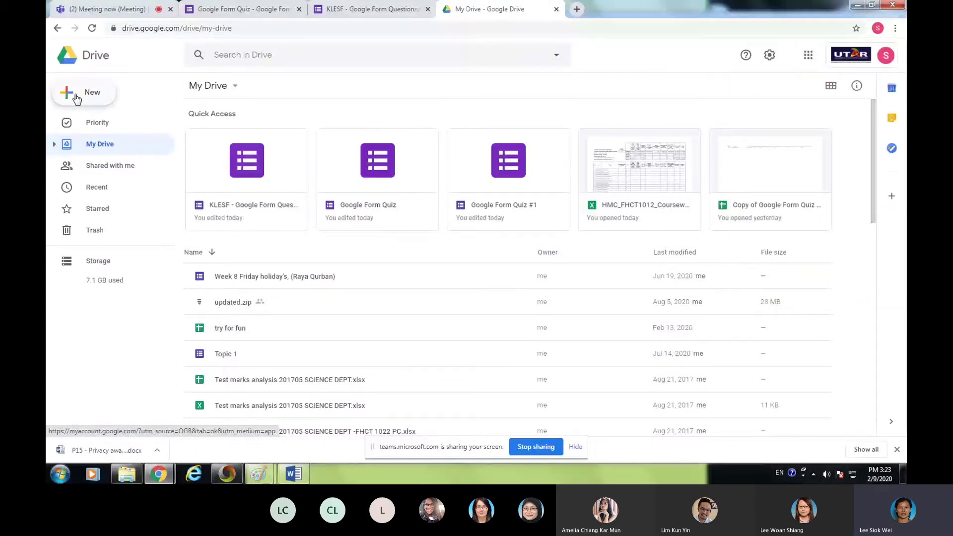
# - Create a new blank Google Form from Drive's New > More > Google Forms menu
pyautogui.click(77, 99)
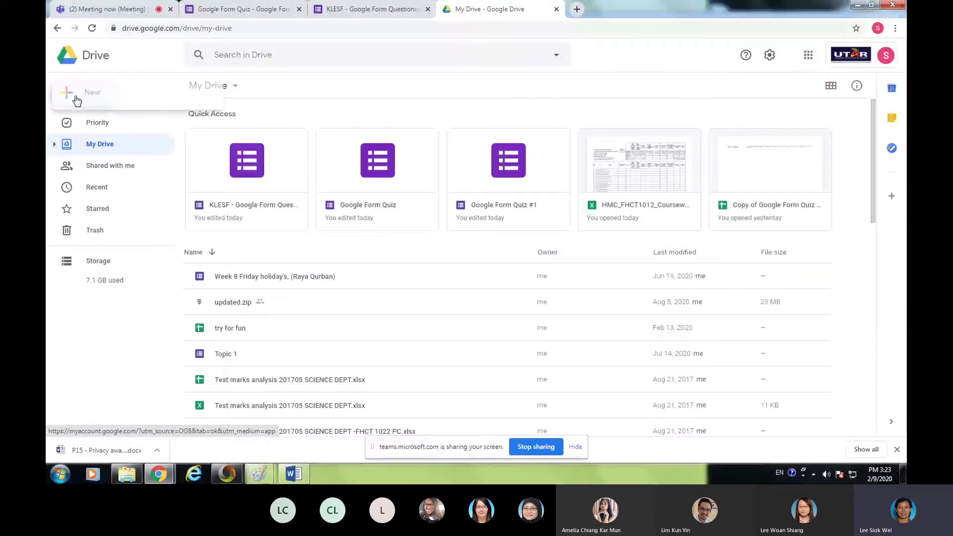
pyautogui.moveTo(199, 217)
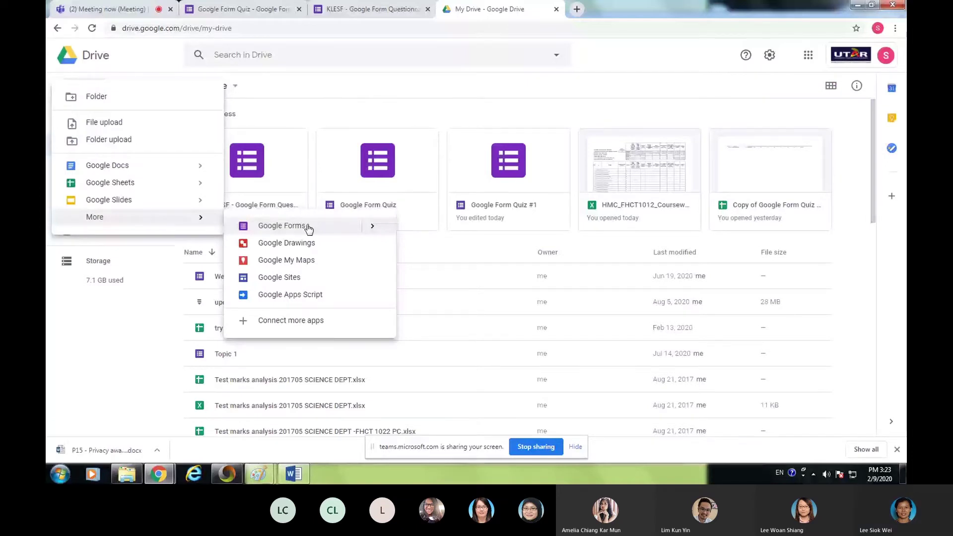
pyautogui.click(307, 228)
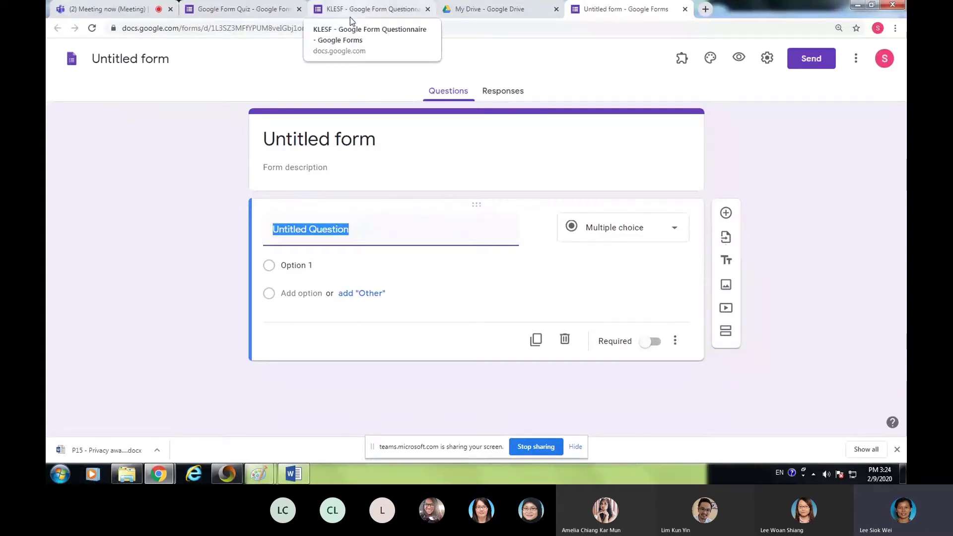
# - Review the original KLESF questionnaire's Questions and Responses, then bring up the new untitled form
pyautogui.click(368, 12)
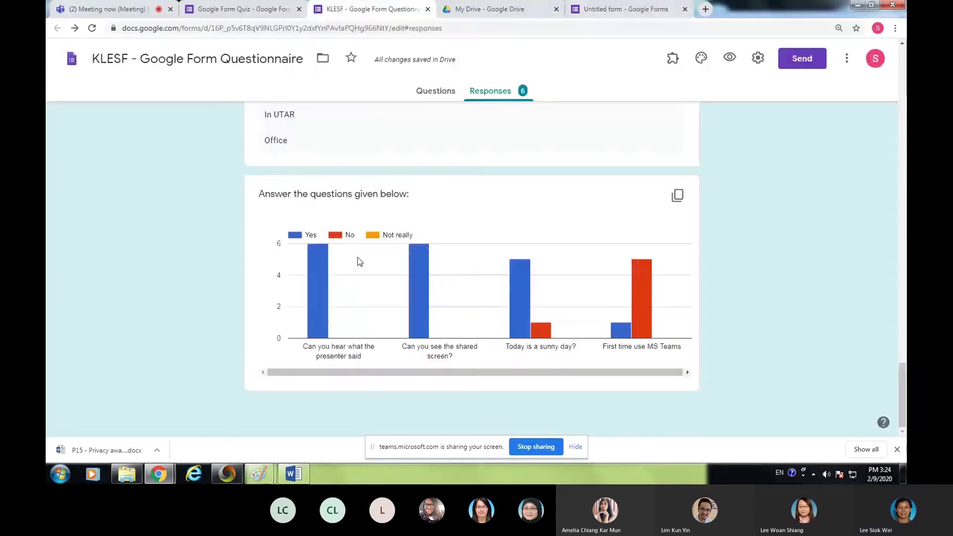
pyautogui.click(435, 93)
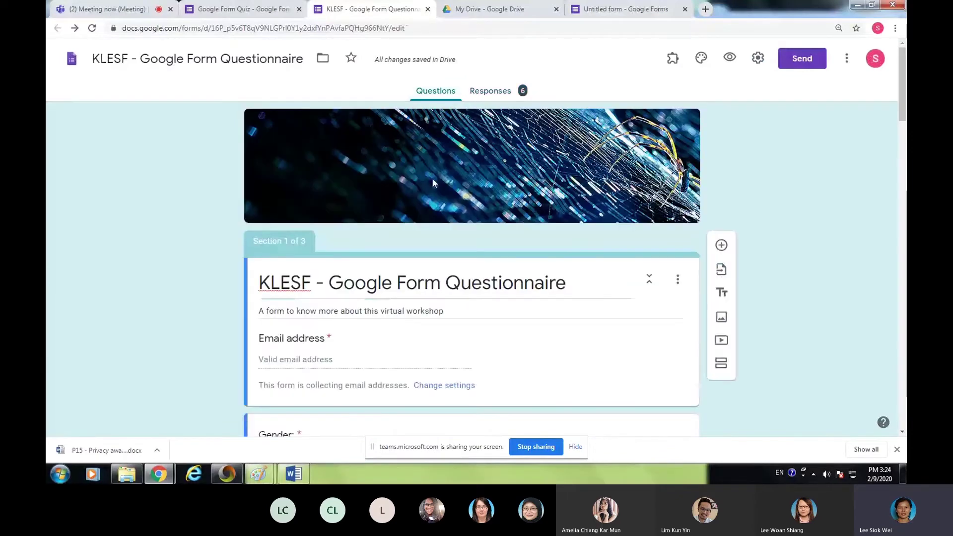
pyautogui.click(135, 12)
pyautogui.click(854, 343)
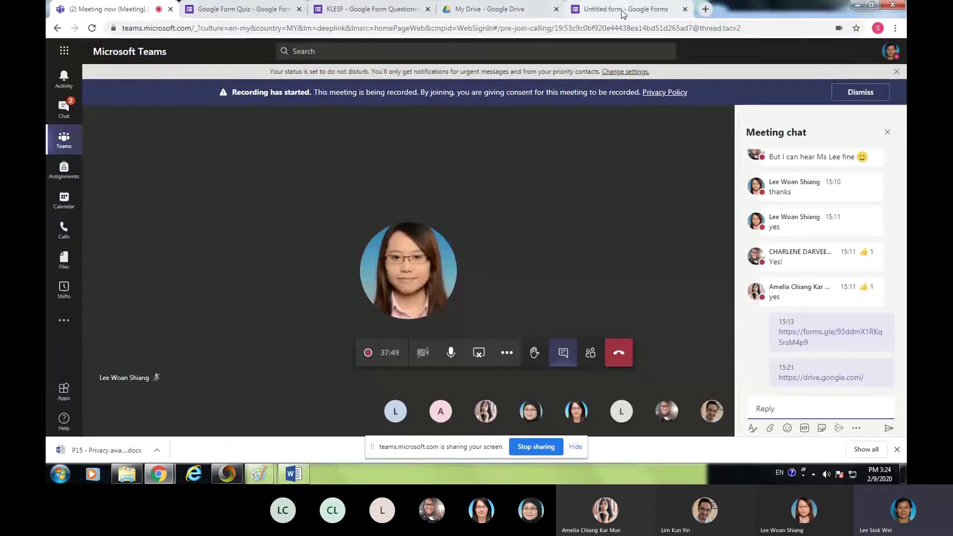
pyautogui.click(370, 11)
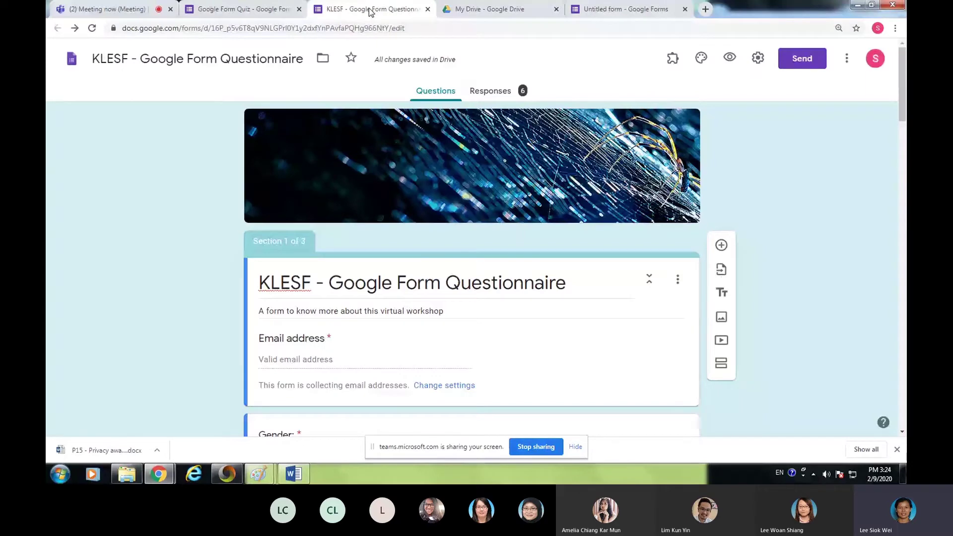
pyautogui.click(489, 91)
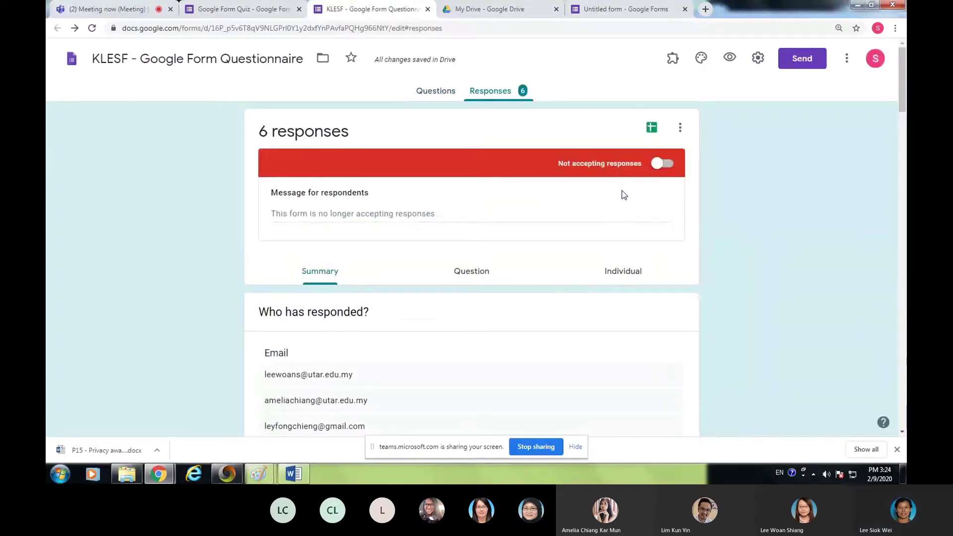
pyautogui.click(436, 94)
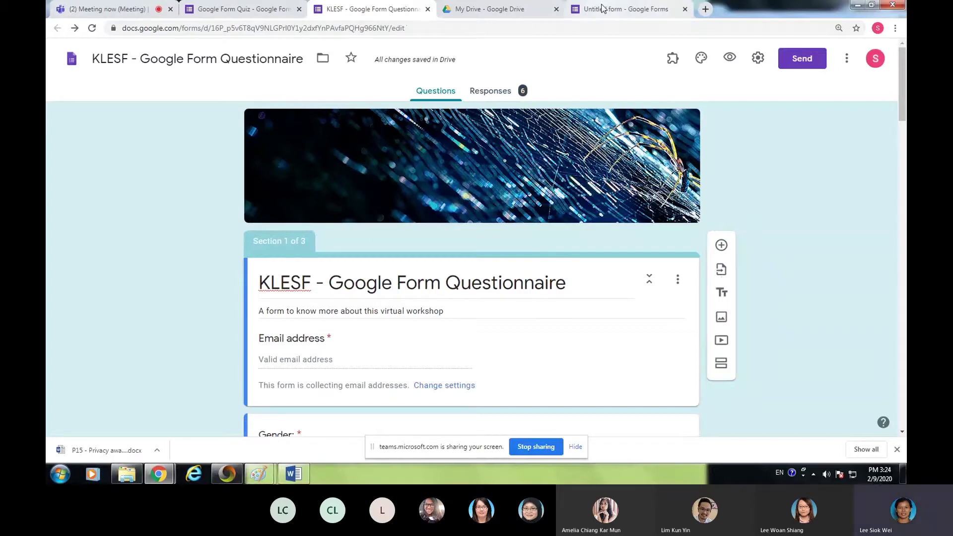
pyautogui.click(627, 15)
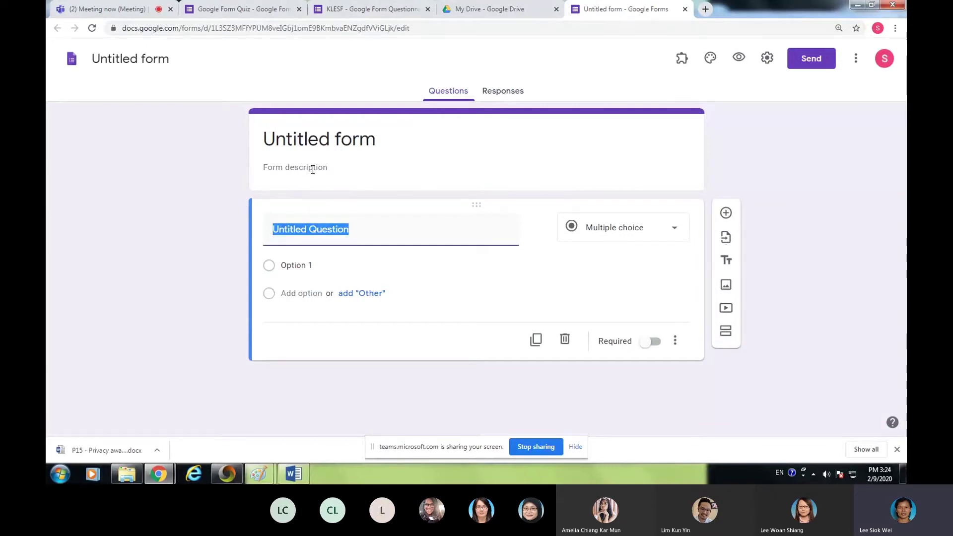
# - Type 'KLESF - Google Form Questionnaire' as the form title, correcting typos along the way
pyautogui.click(273, 141)
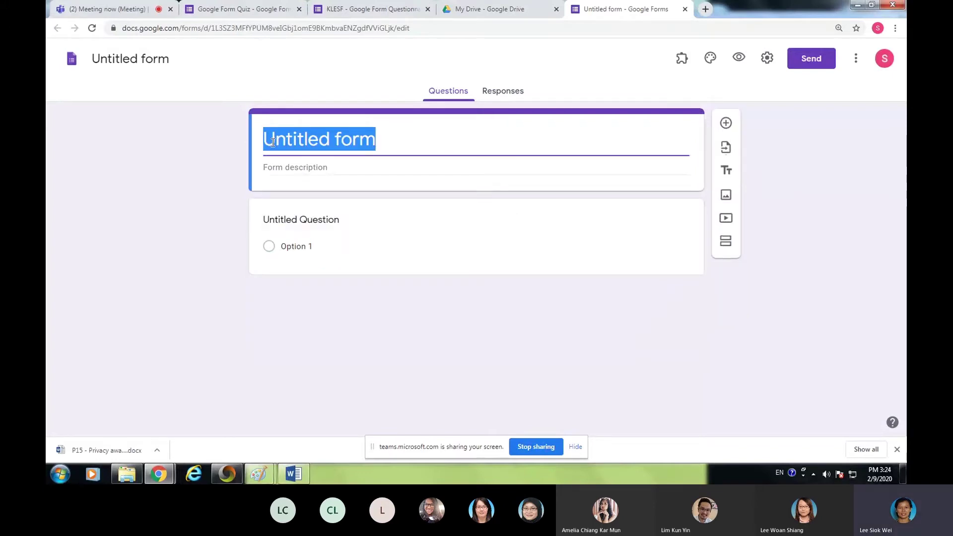
pyautogui.write('KLEF')
pyautogui.press('BackSpace')
pyautogui.write('ST')
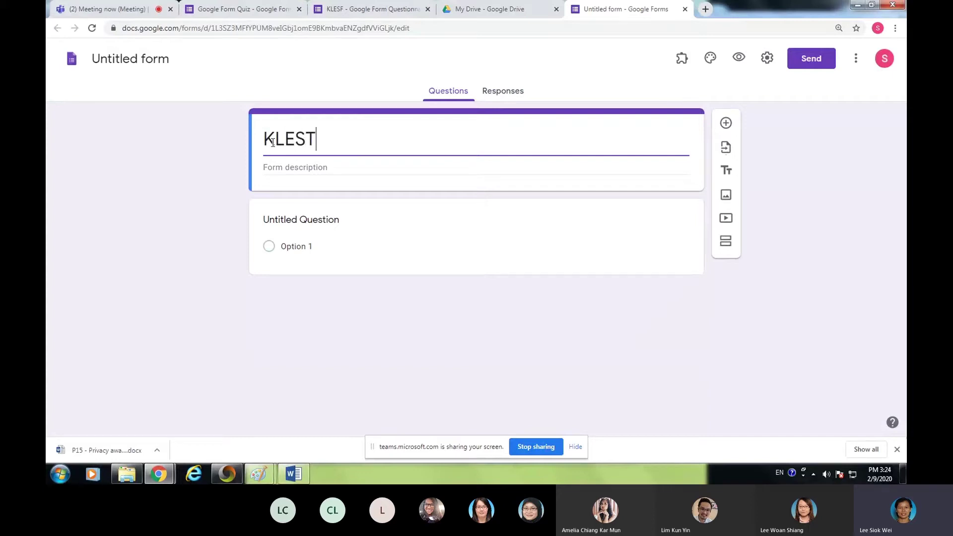
pyautogui.press('BackSpace')
pyautogui.write('F -')
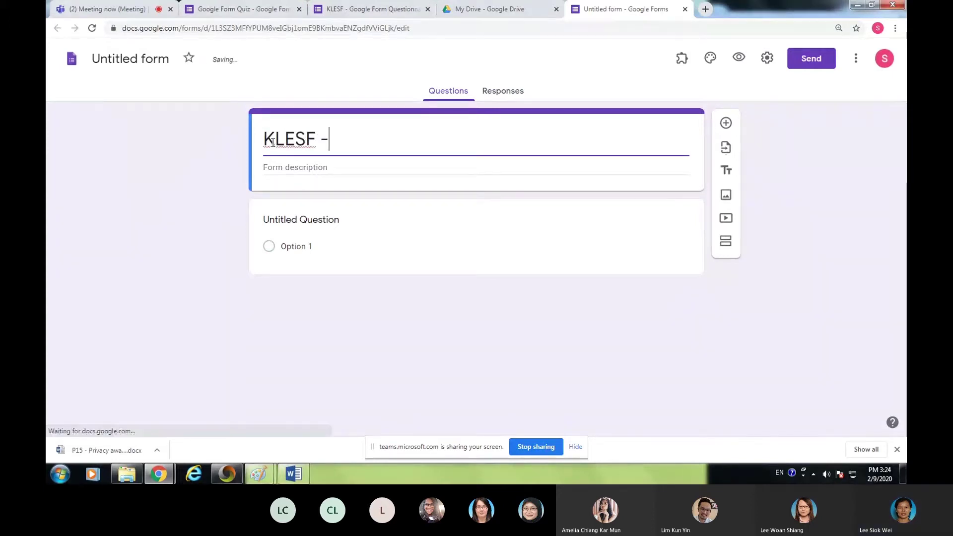
pyautogui.write(' Fo')
pyautogui.press('BackSpace')
pyautogui.press('BackSpace')
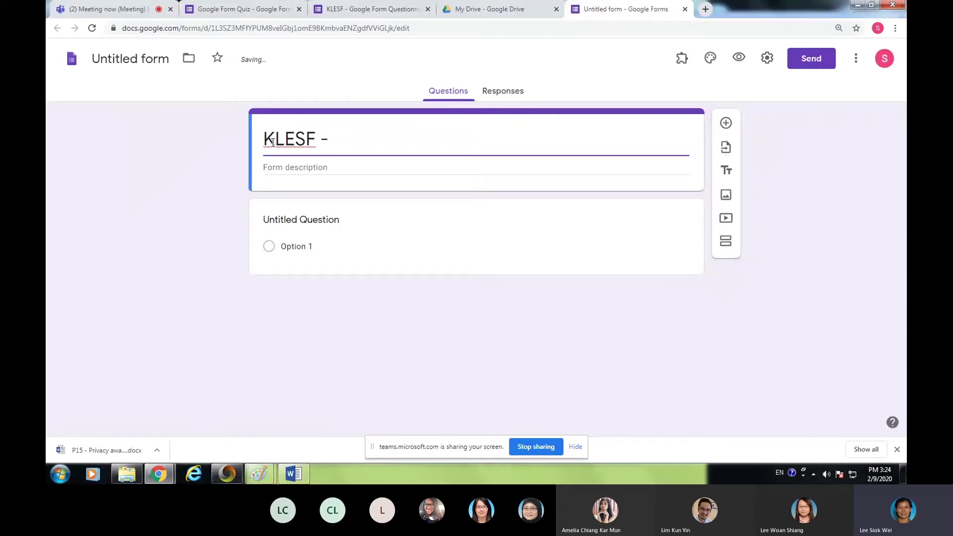
pyautogui.write('Google')
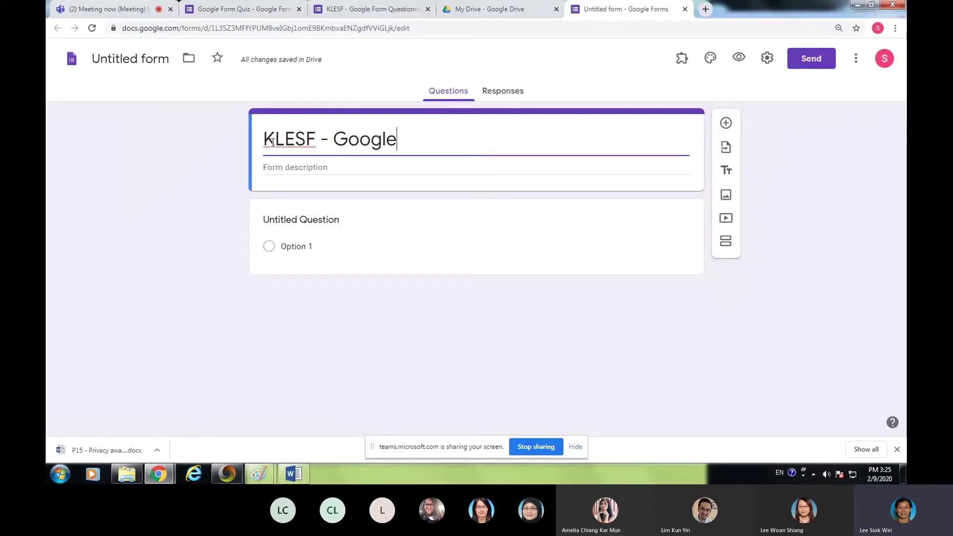
pyautogui.write(' Form ')
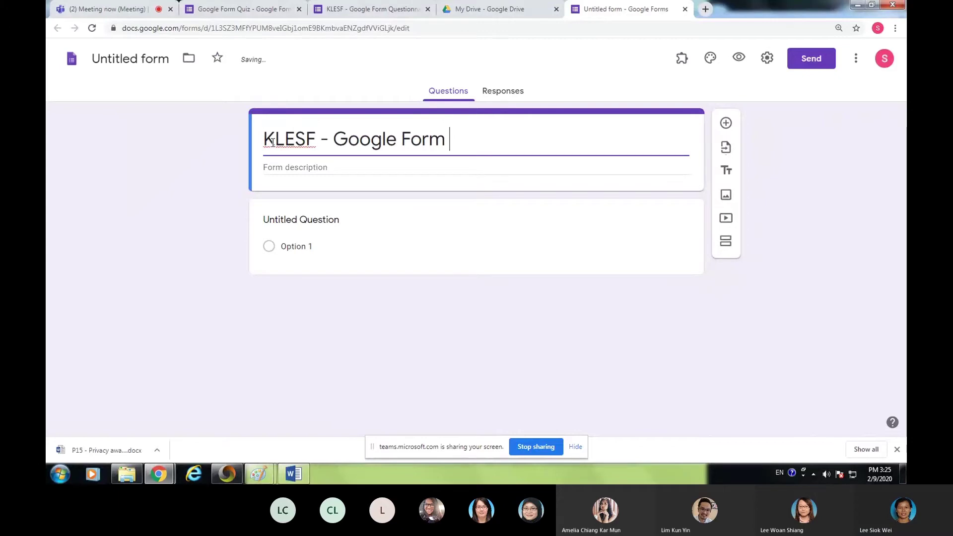
pyautogui.write('Question')
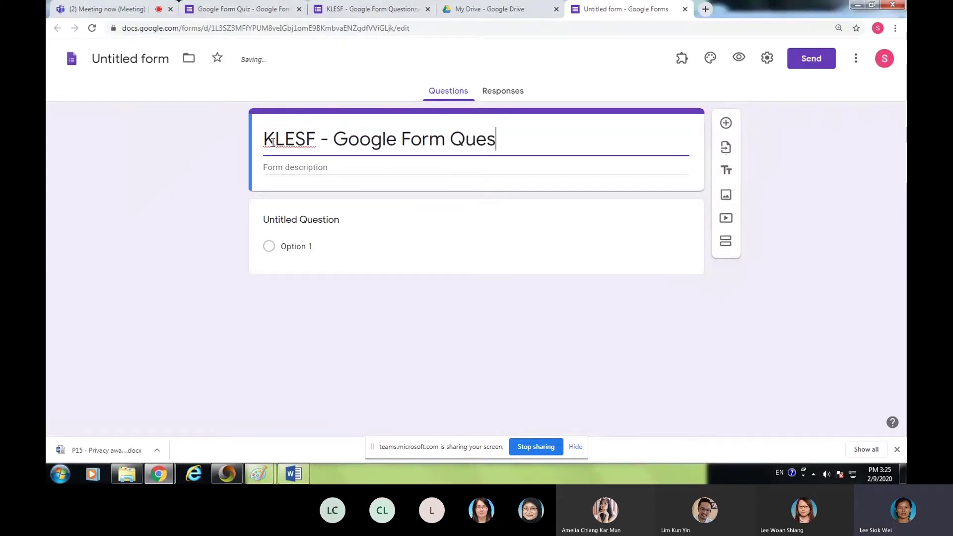
pyautogui.write('naire')
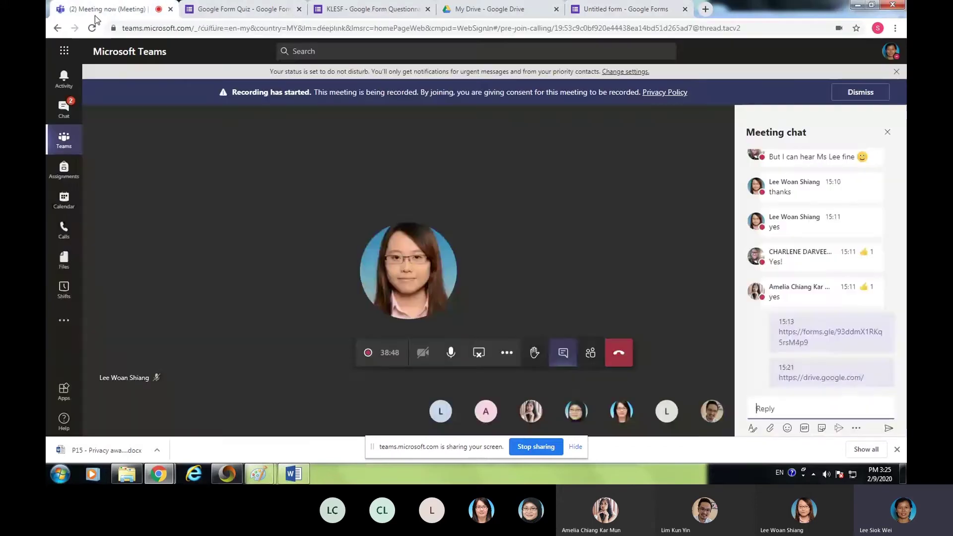
# - Switch between the Teams meeting and the new form, then deselect the finished form title
pyautogui.click(99, 9)
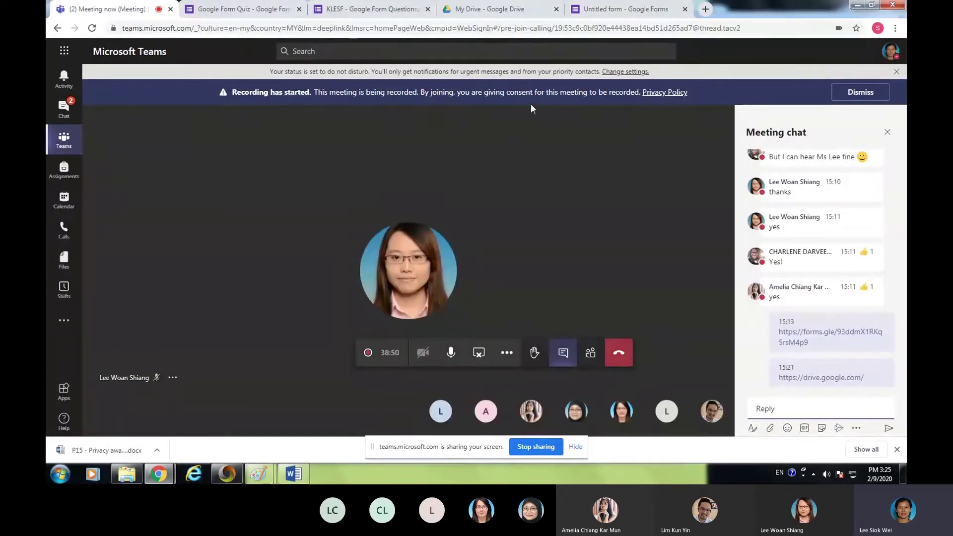
pyautogui.click(602, 11)
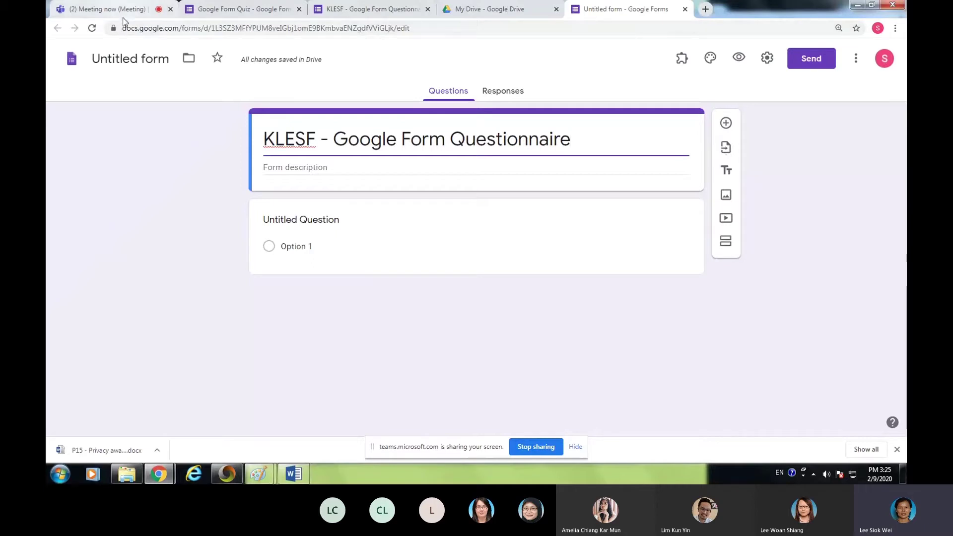
pyautogui.click(104, 10)
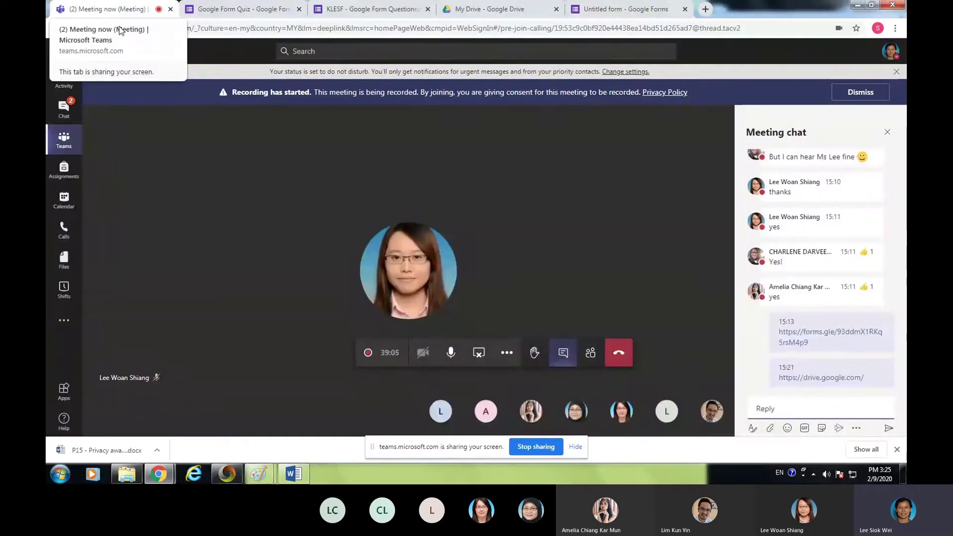
pyautogui.click(612, 10)
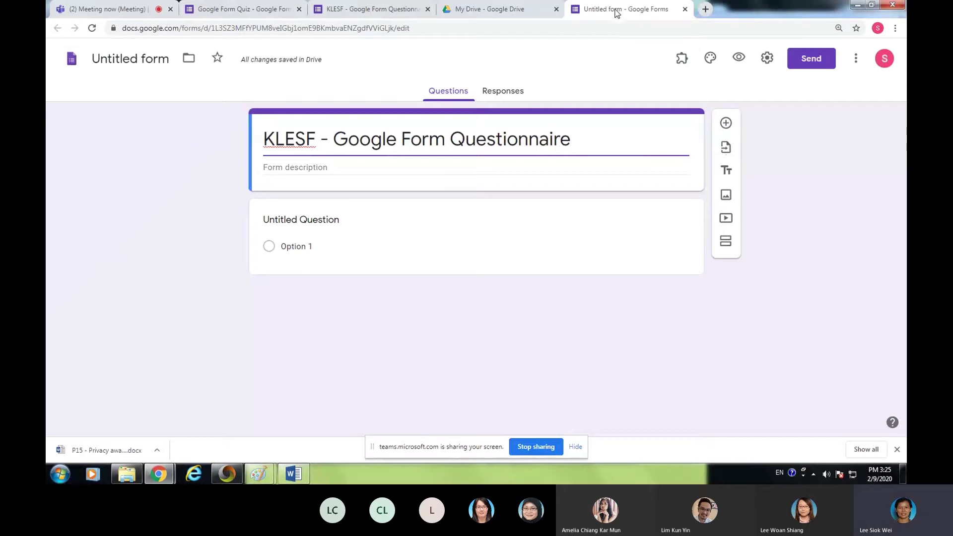
pyautogui.click(619, 61)
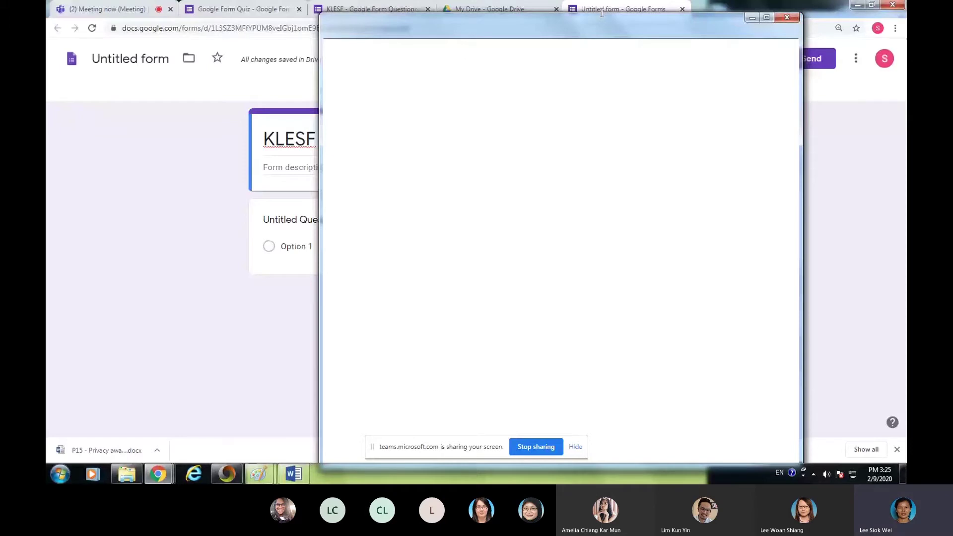
# - Detach the form into its own window and dock a narrower Teams window on the left
pyautogui.moveTo(601, 13); pyautogui.dragTo(602, 13)
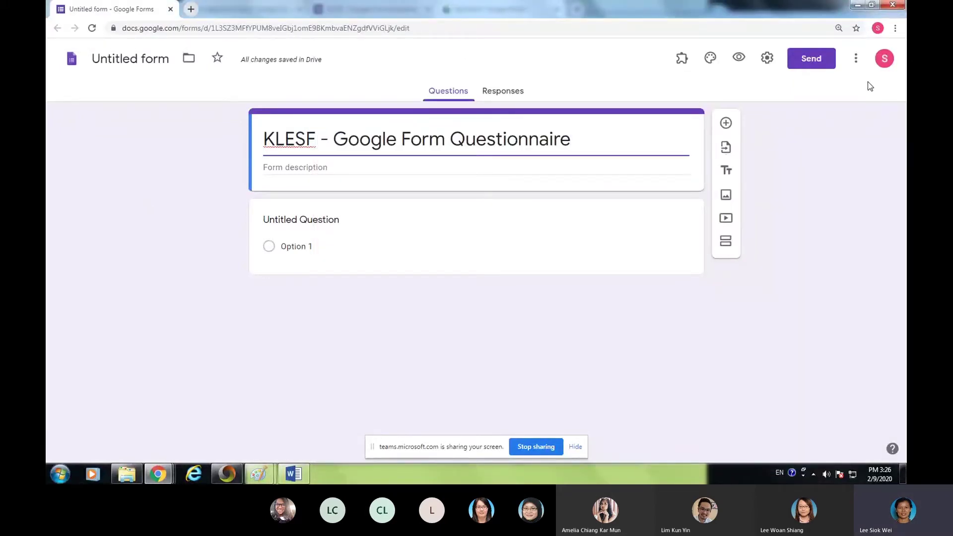
pyautogui.hotkey('alt', 'Tab')
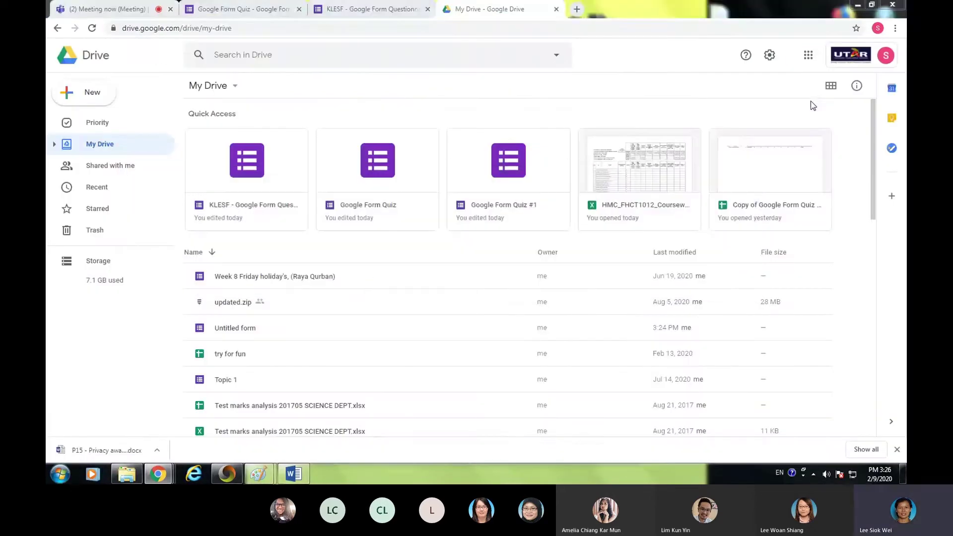
pyautogui.click(112, 9)
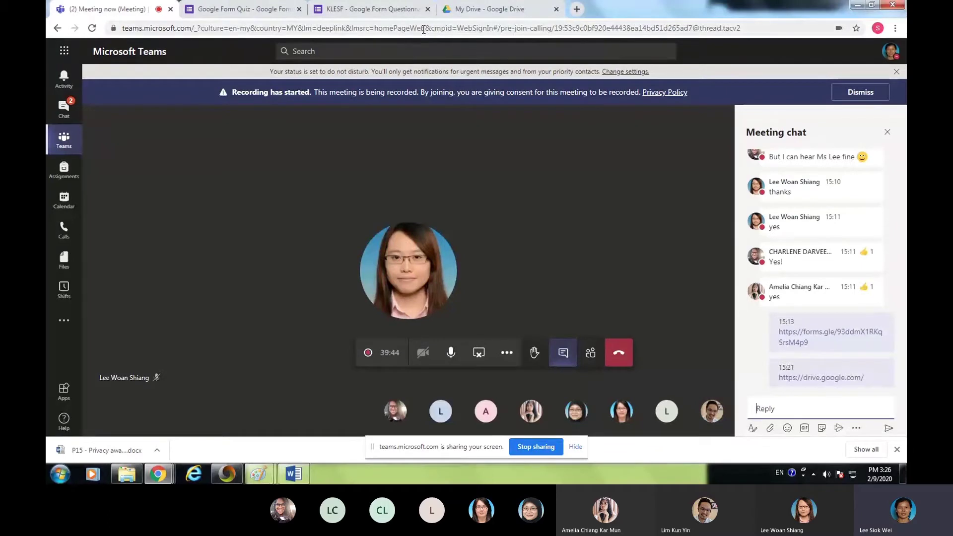
pyautogui.click(873, 7)
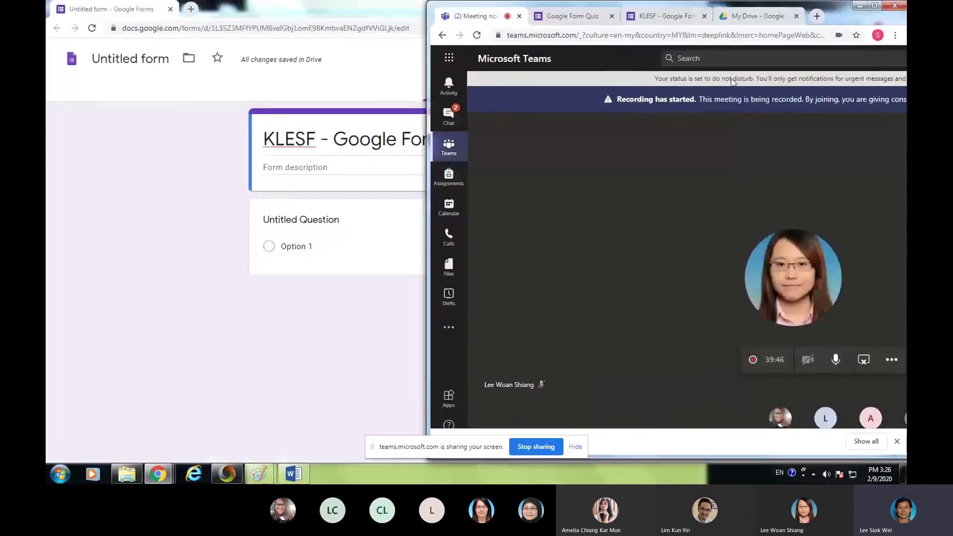
pyautogui.moveTo(834, 10); pyautogui.dragTo(450, 10)
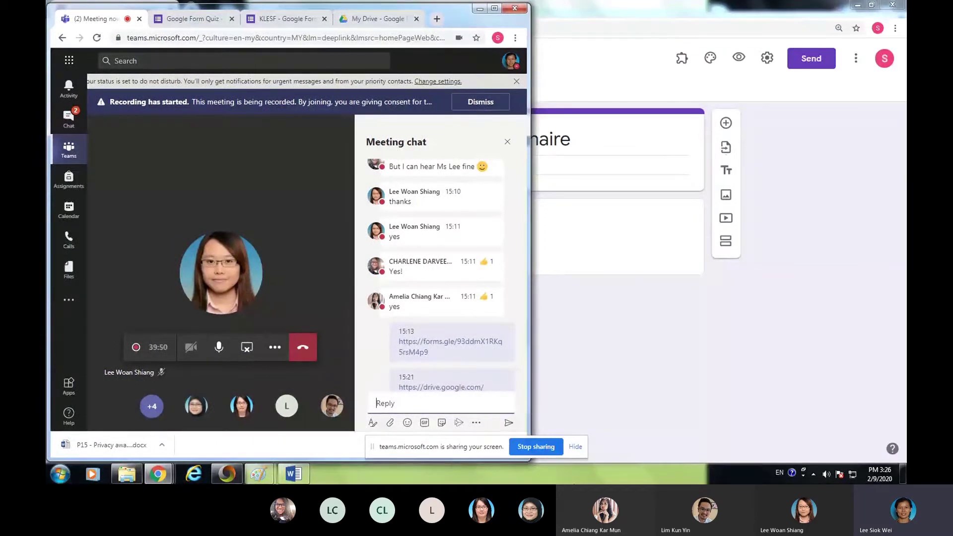
pyautogui.moveTo(527, 460); pyautogui.dragTo(492, 459)
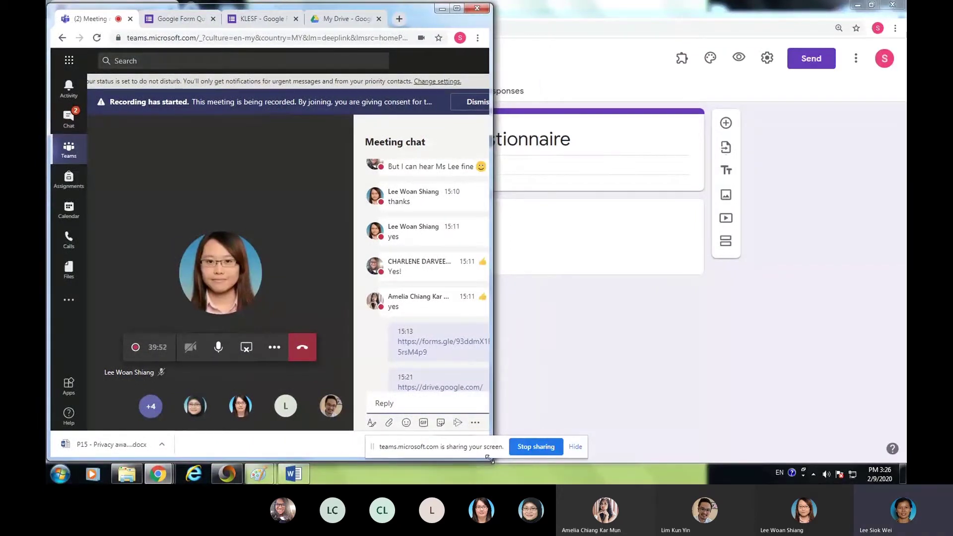
# - Restore the form window from full screen and place it on the right
pyautogui.click(666, 9)
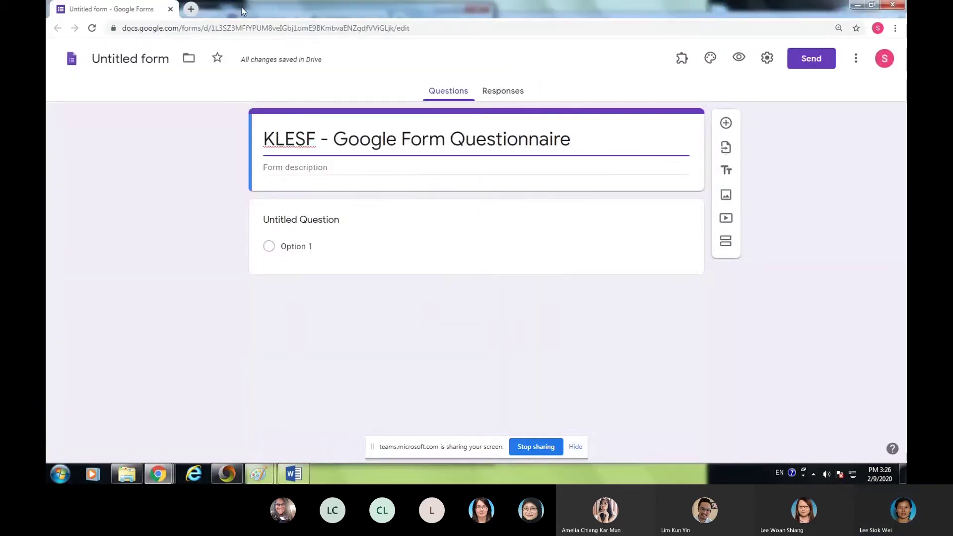
pyautogui.click(872, 6)
pyautogui.moveTo(603, 33); pyautogui.dragTo(712, 10)
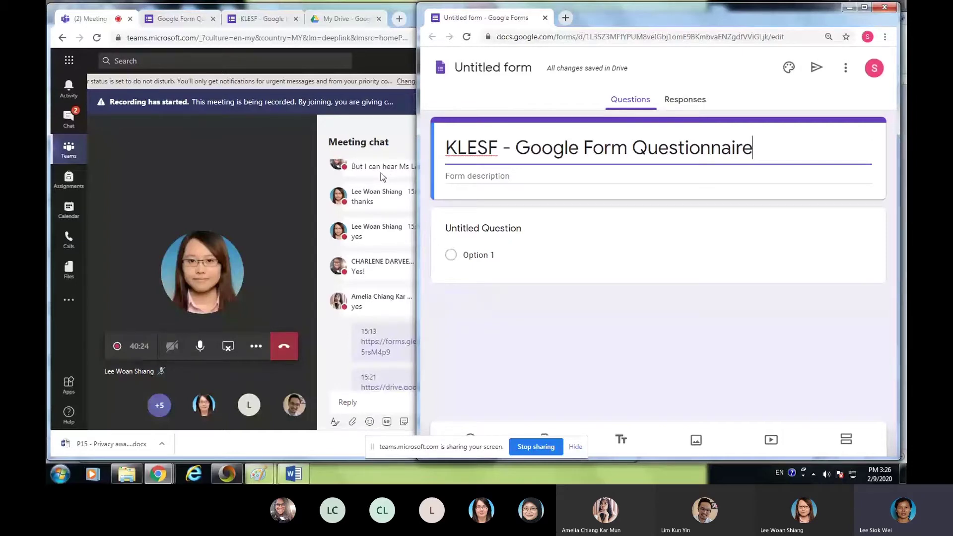
# - Toggle the Teams participants and conversation views, then close the meeting chat panel
pyautogui.click(255, 349)
pyautogui.click(255, 349)
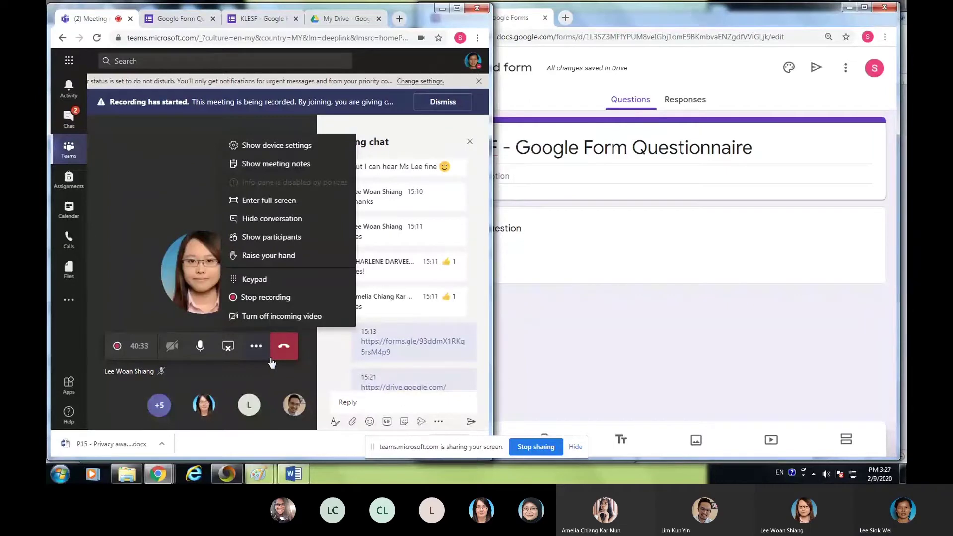
pyautogui.click(284, 238)
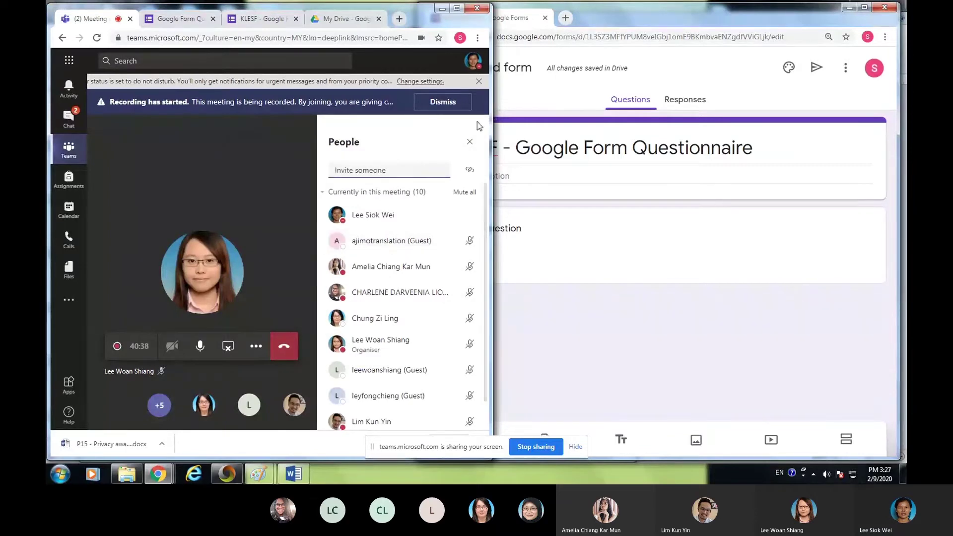
pyautogui.click(255, 346)
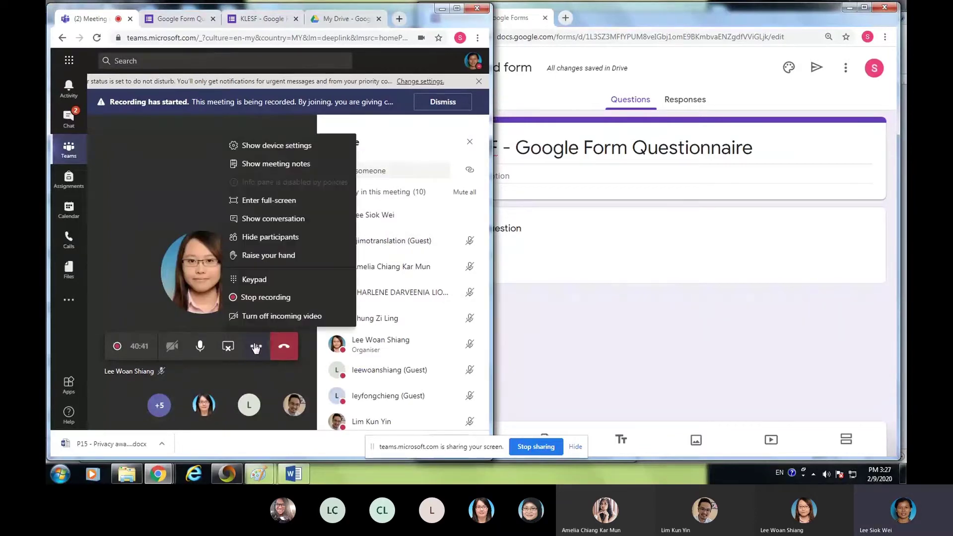
pyautogui.click(274, 222)
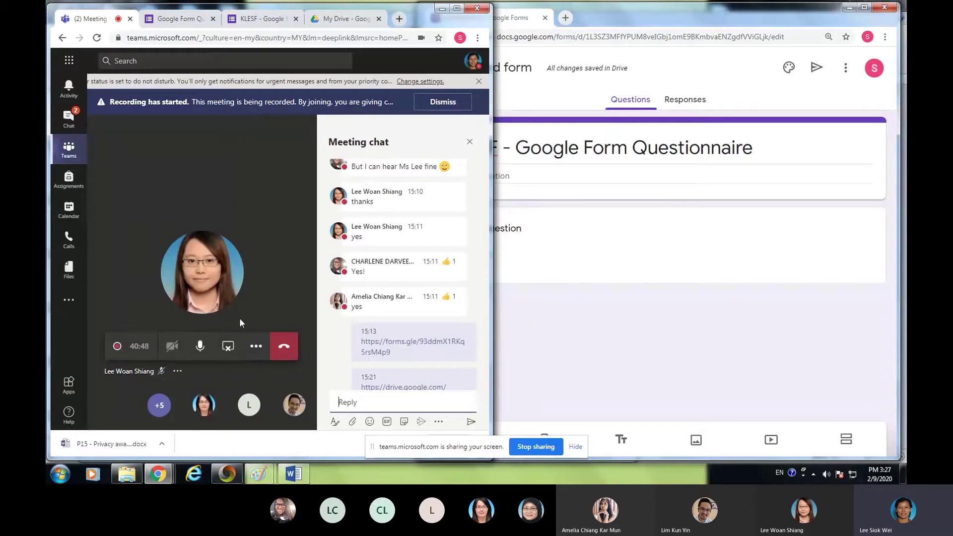
pyautogui.click(469, 143)
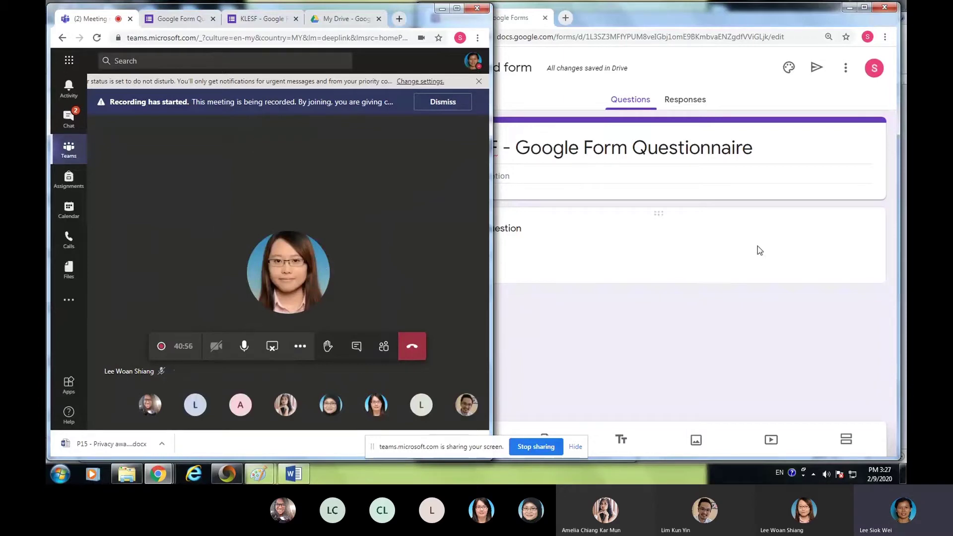
# - Set the document name to 'KLESF - Google Form Questionnaire' and place the cursor in Form description
pyautogui.click(721, 307)
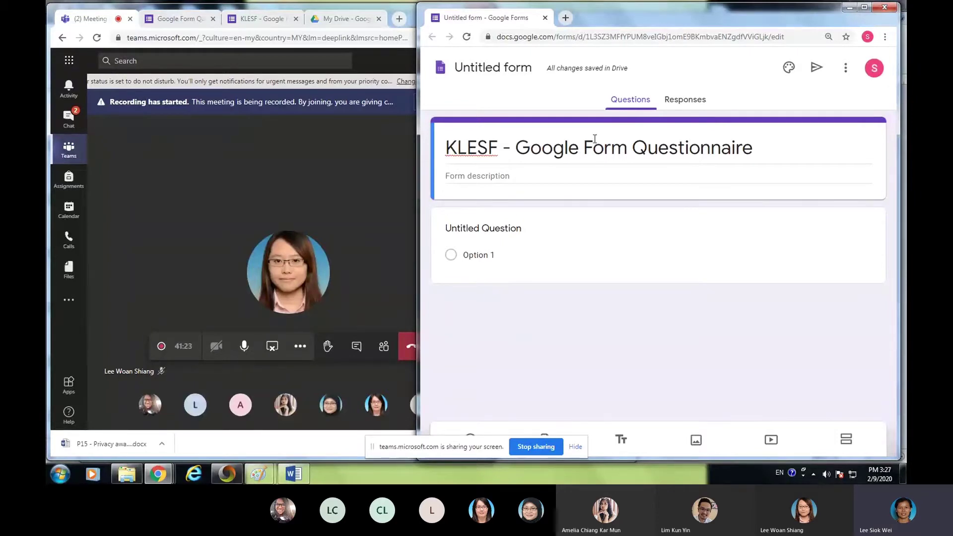
pyautogui.click(469, 68)
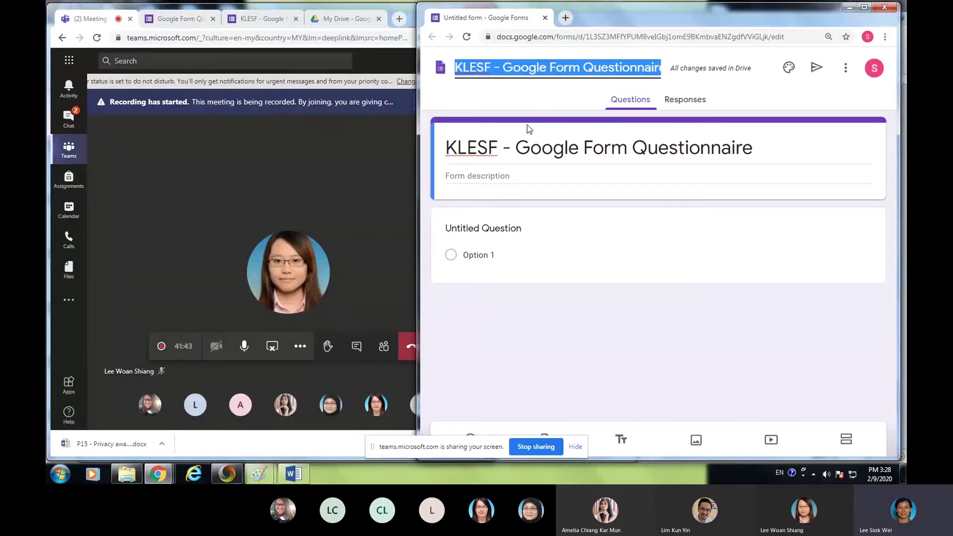
pyautogui.click(466, 175)
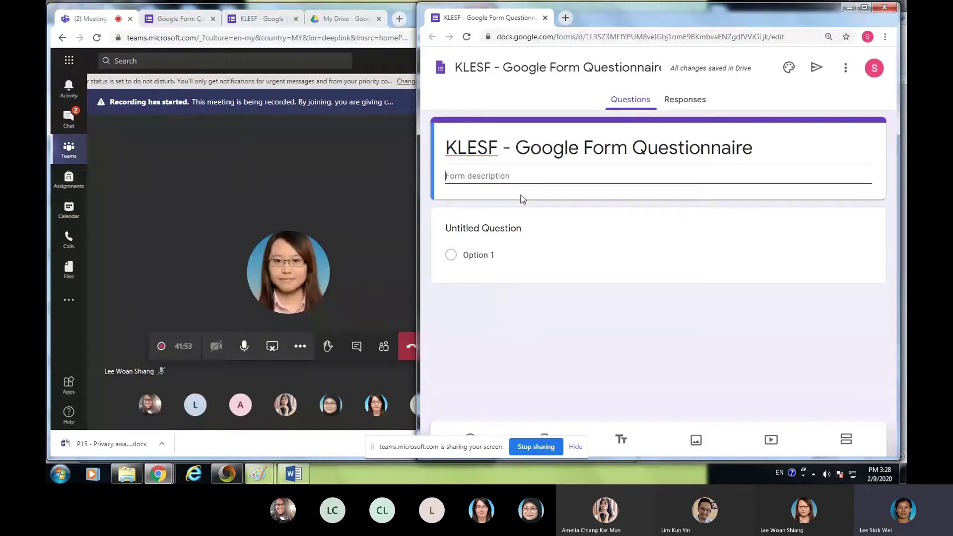
# - Type 'A surbey for KLEFF' as the form description
pyautogui.write('A su')
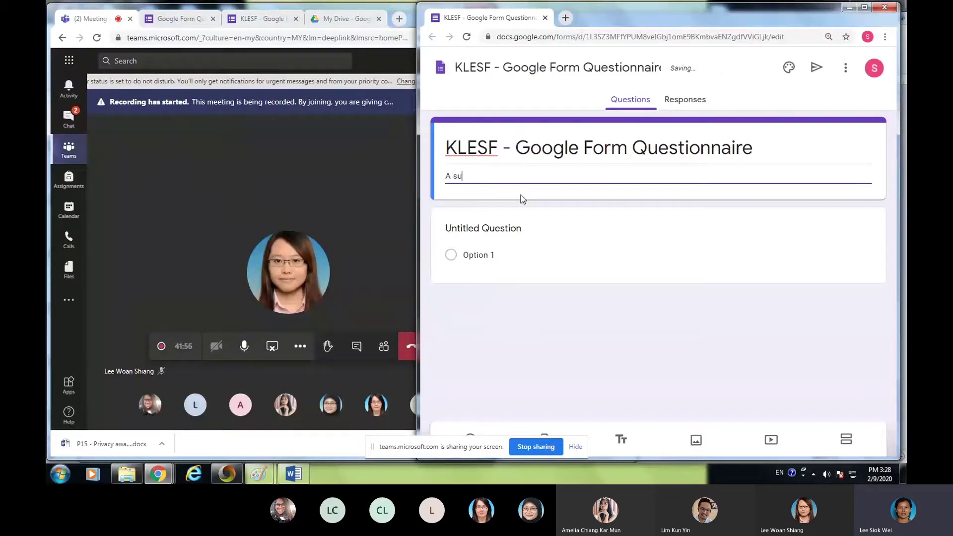
pyautogui.write('r')
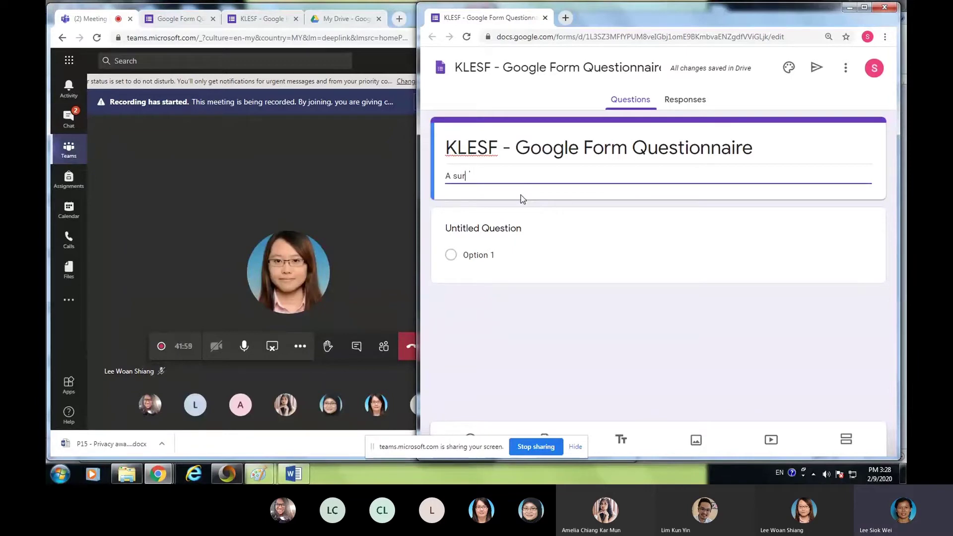
pyautogui.write('bey ')
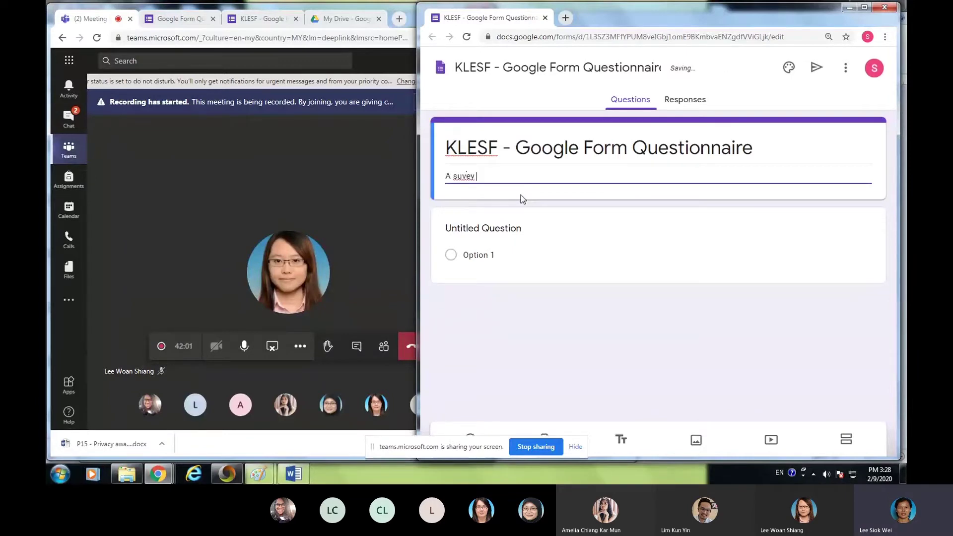
pyautogui.write('for ')
pyautogui.write('KLEF')
pyautogui.write('F')
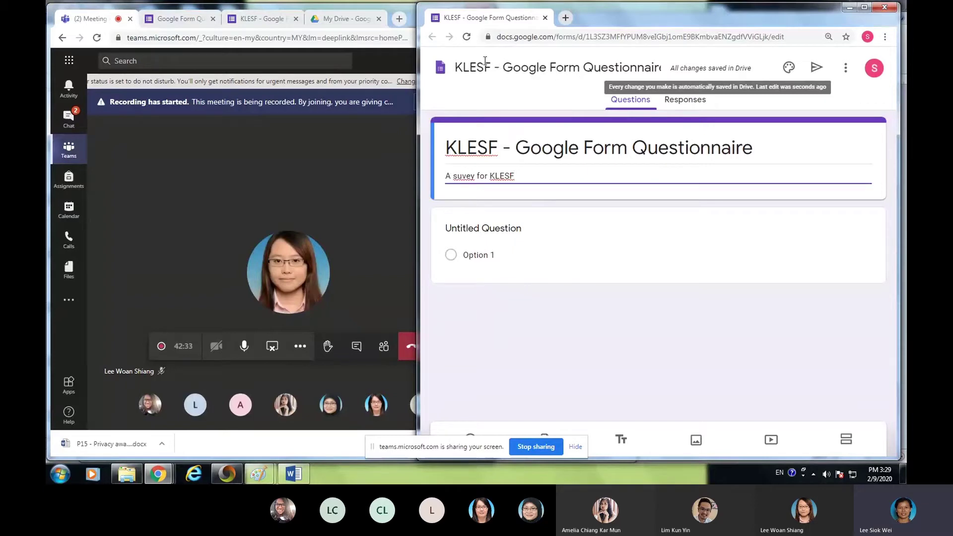
# - Change the new form's title to 'KLESF - GF #2', then show the original KLESF questionnaire for reference
pyautogui.click(510, 67)
pyautogui.moveTo(510, 67); pyautogui.dragTo(660, 65)
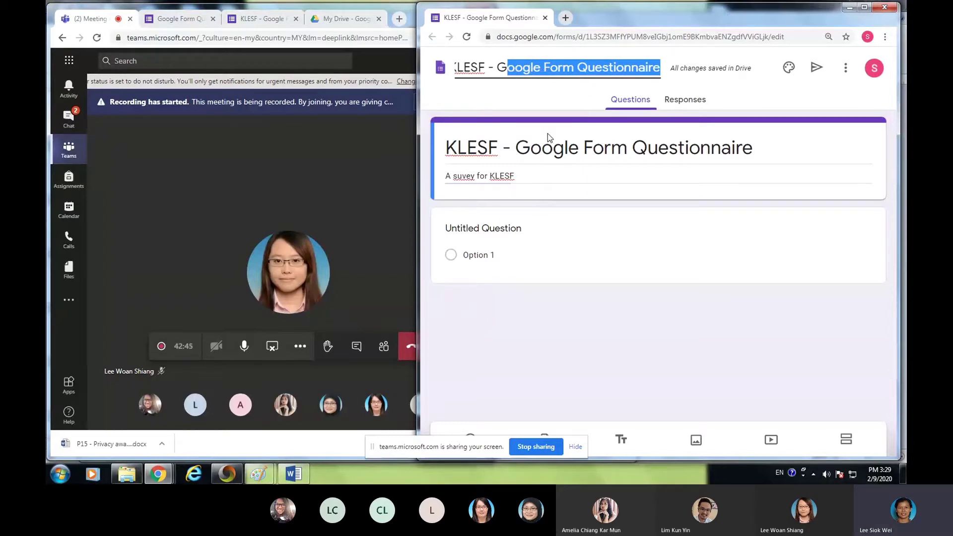
pyautogui.press('BackSpace')
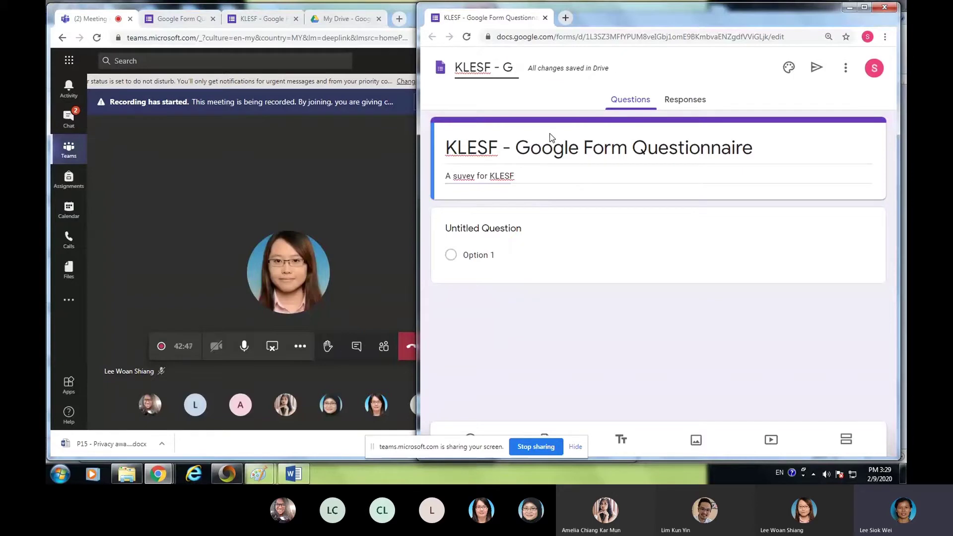
pyautogui.write('F')
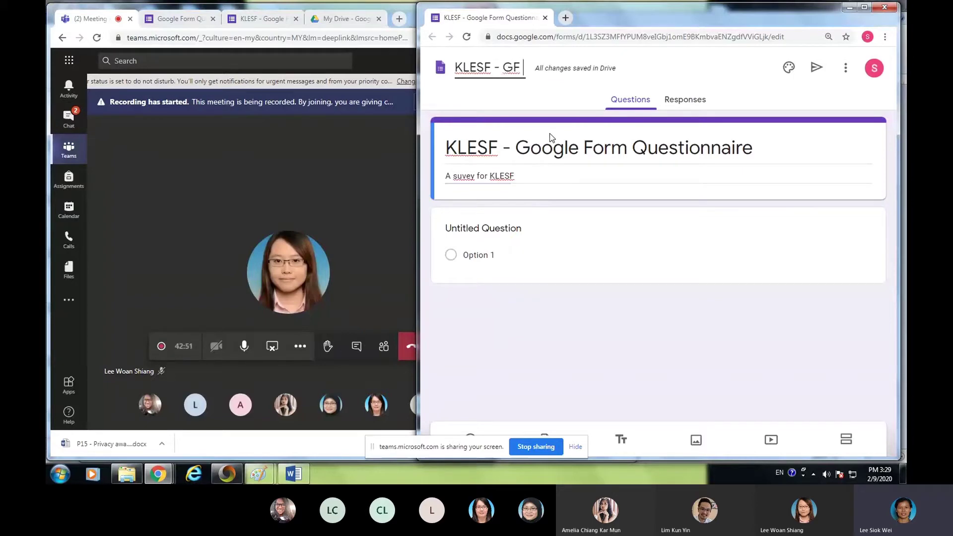
pyautogui.write(' #2')
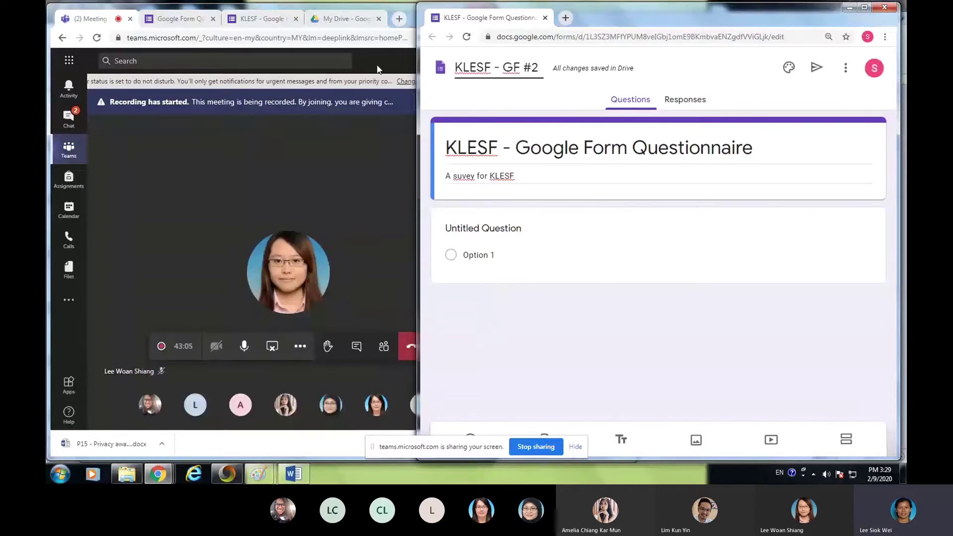
pyautogui.click(260, 19)
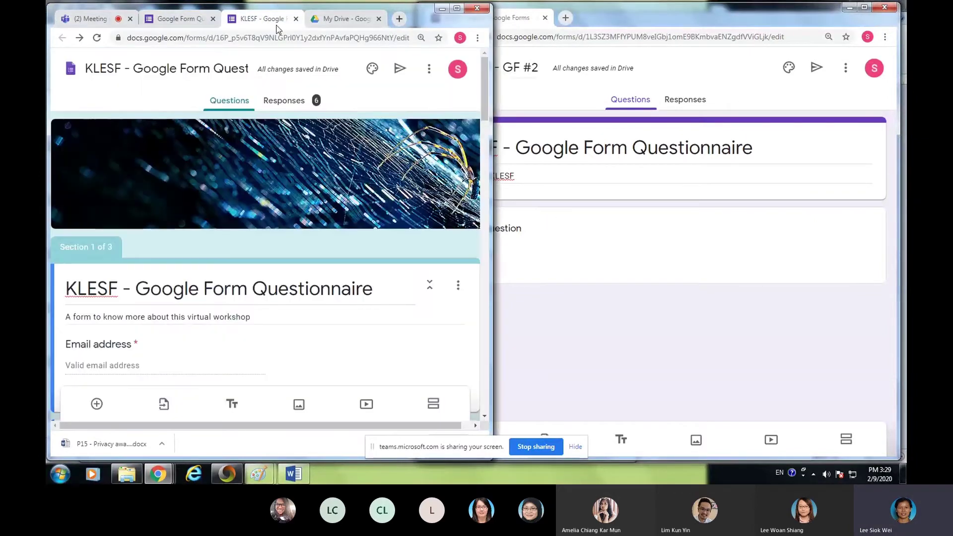
pyautogui.scroll(-2, 175, 255)
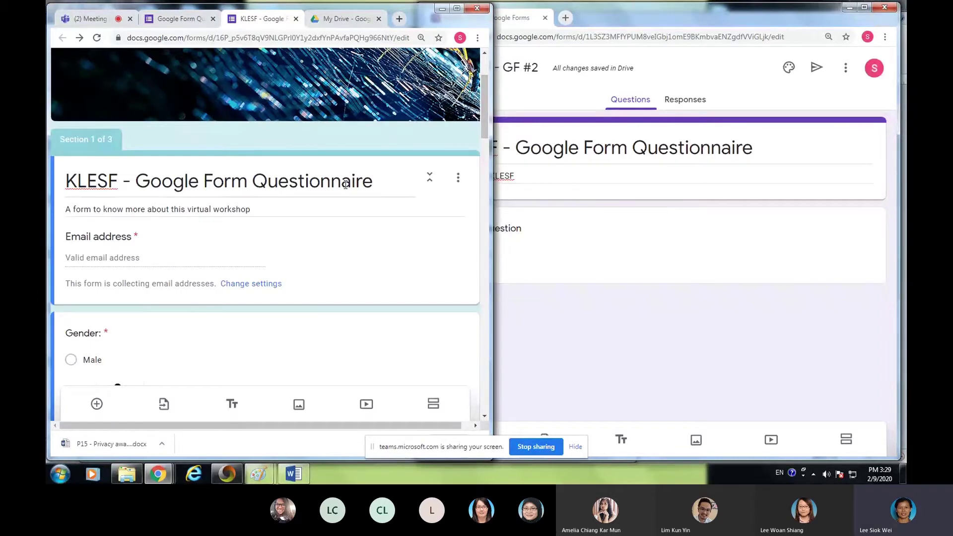
# - Maximize the window showing the original KLESF questionnaire
pyautogui.click(456, 9)
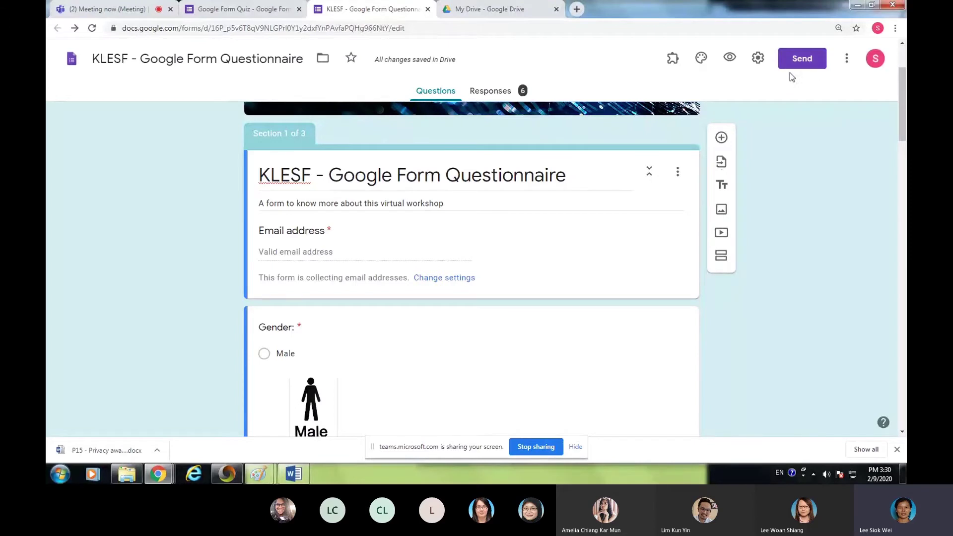
pyautogui.click(758, 62)
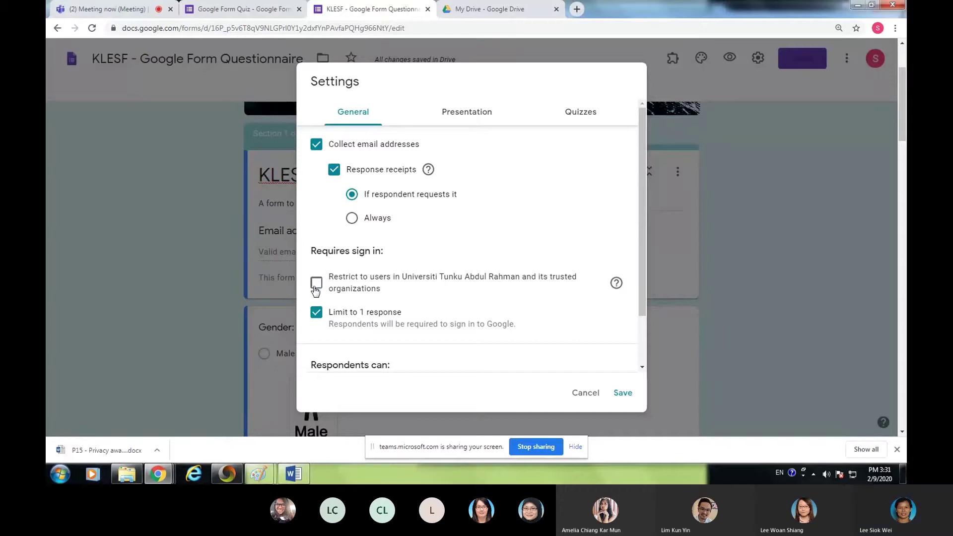
pyautogui.click(315, 284)
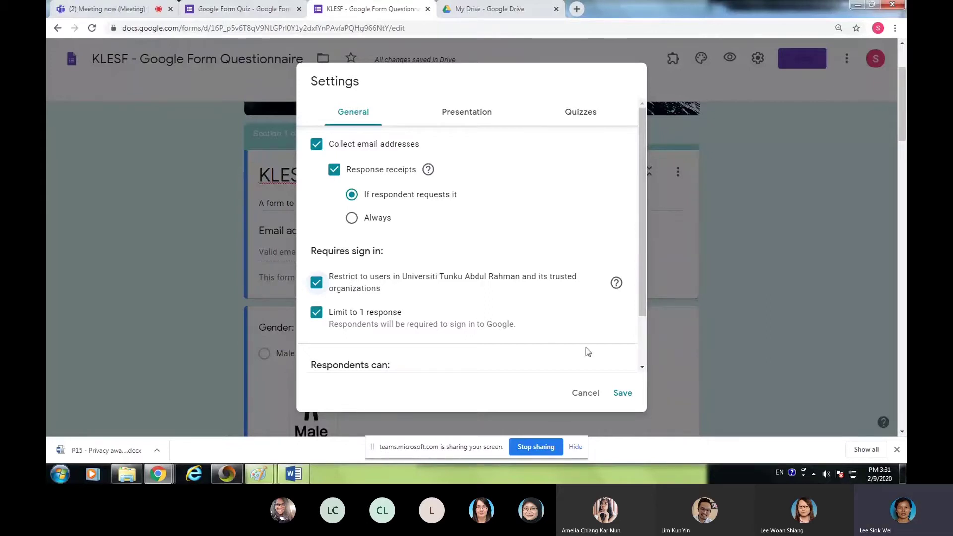
pyautogui.click(624, 393)
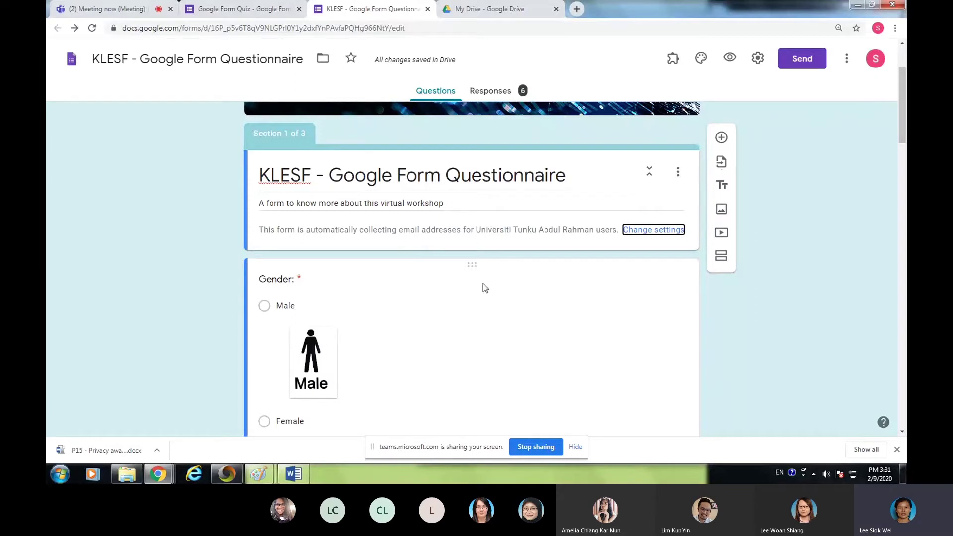
pyautogui.click(758, 59)
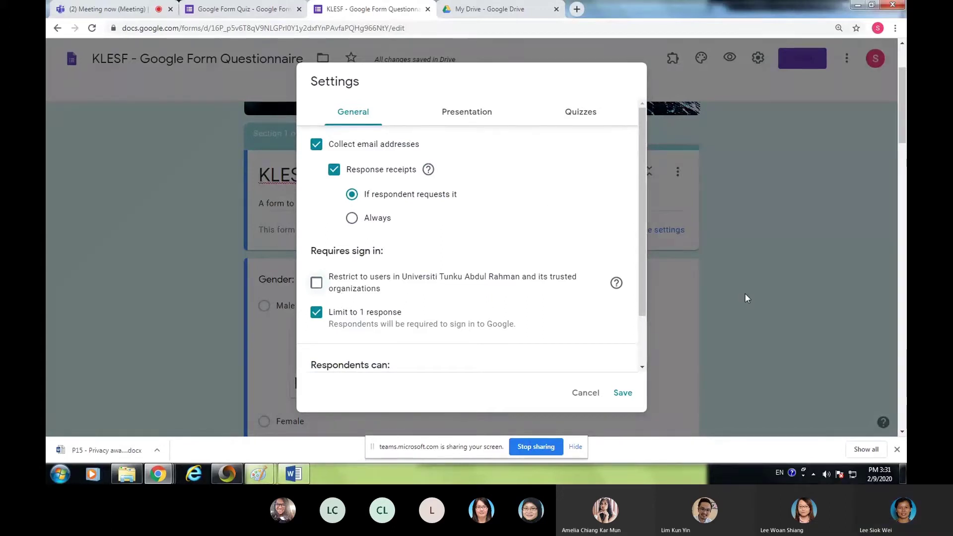
pyautogui.click(623, 393)
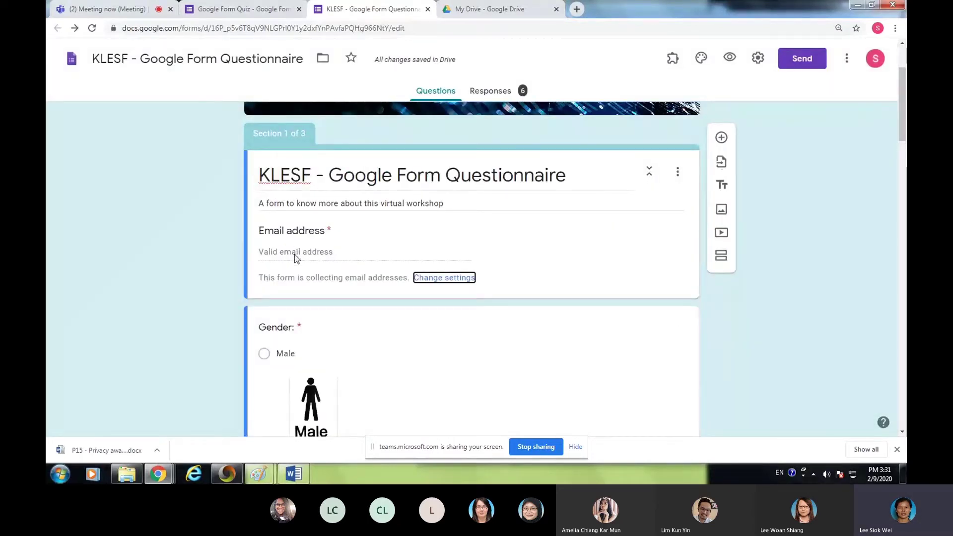
pyautogui.hotkey('alt', 'Tab')
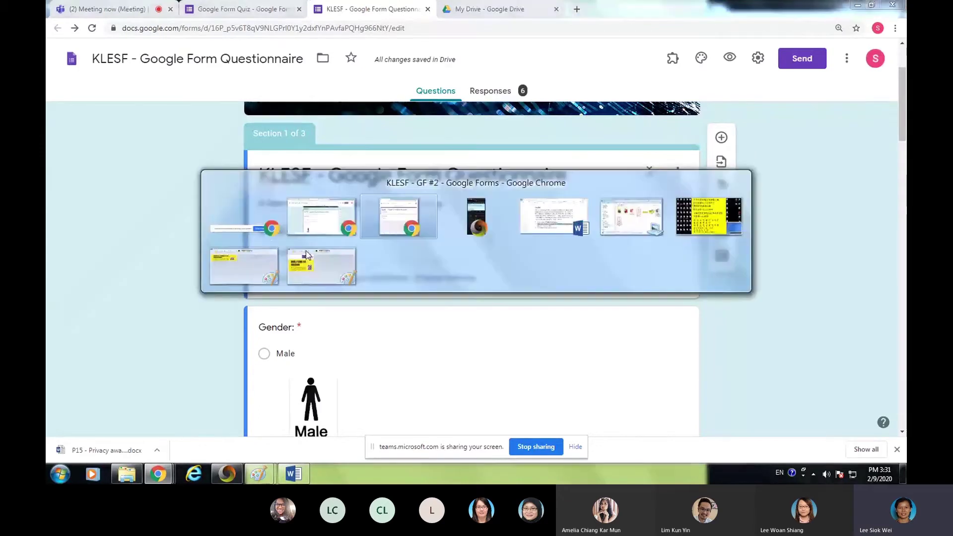
# - Bring the KLESF - GF #2 form to the front and show its More options menu
pyautogui.click(338, 252)
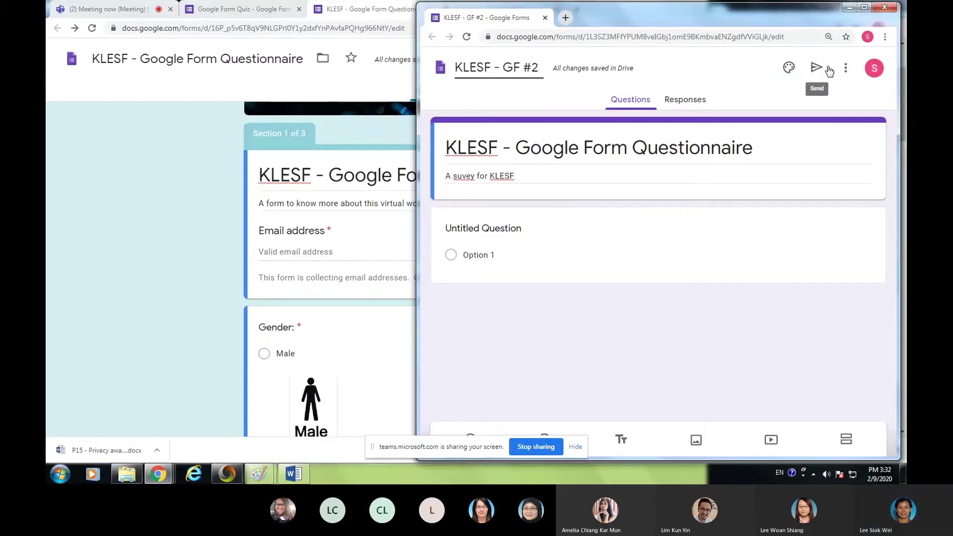
pyautogui.click(844, 70)
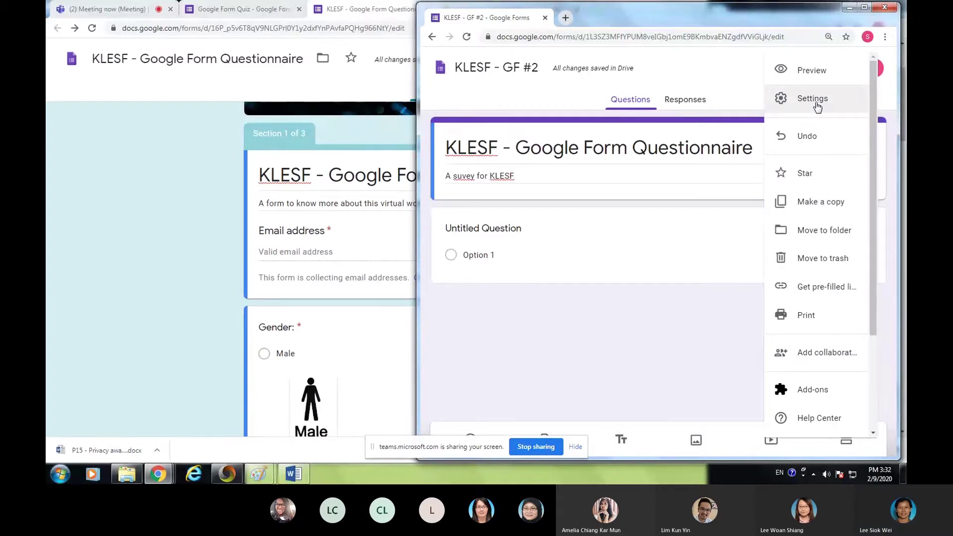
# - In GF #2 settings, untick Restrict to users, tick Collect email addresses, leave Response receipts off
pyautogui.click(789, 106)
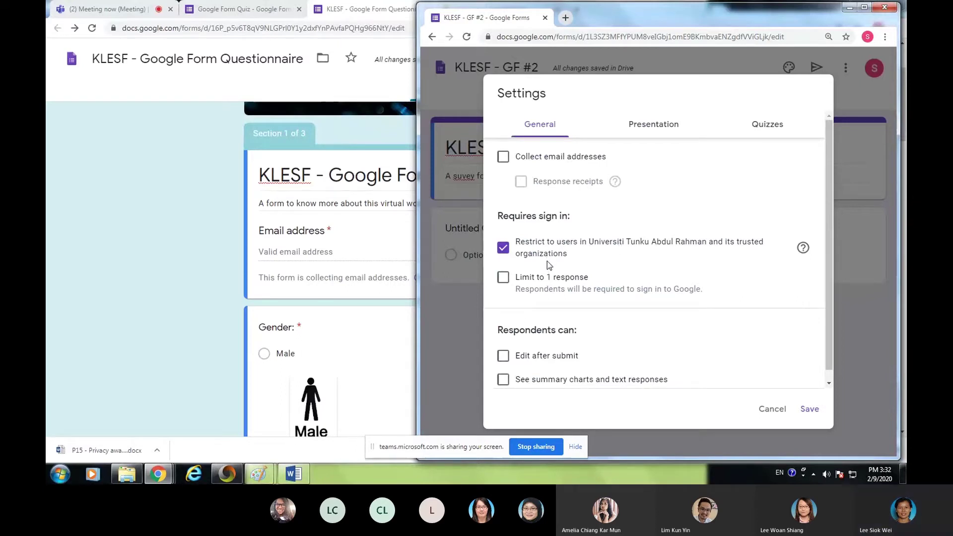
pyautogui.click(503, 248)
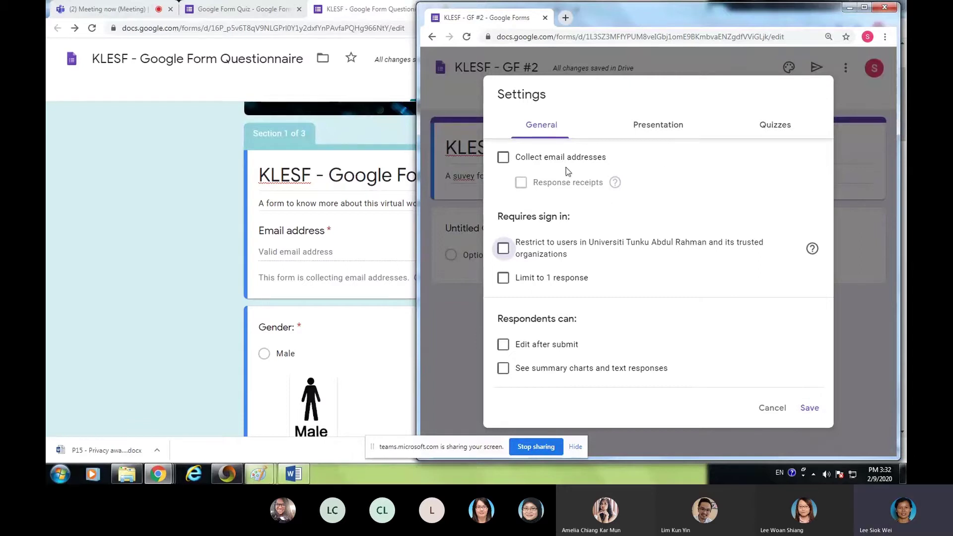
pyautogui.click(503, 158)
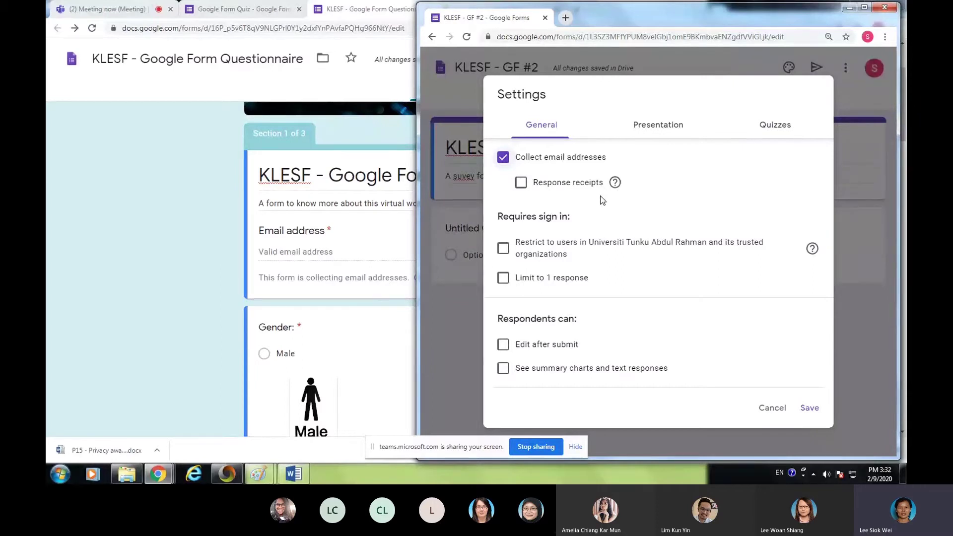
pyautogui.click(525, 184)
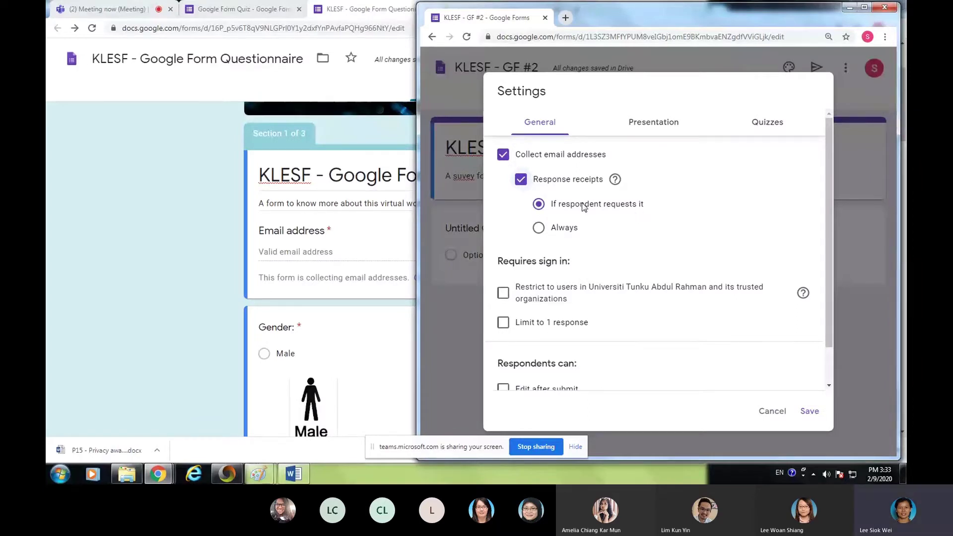
pyautogui.click(538, 229)
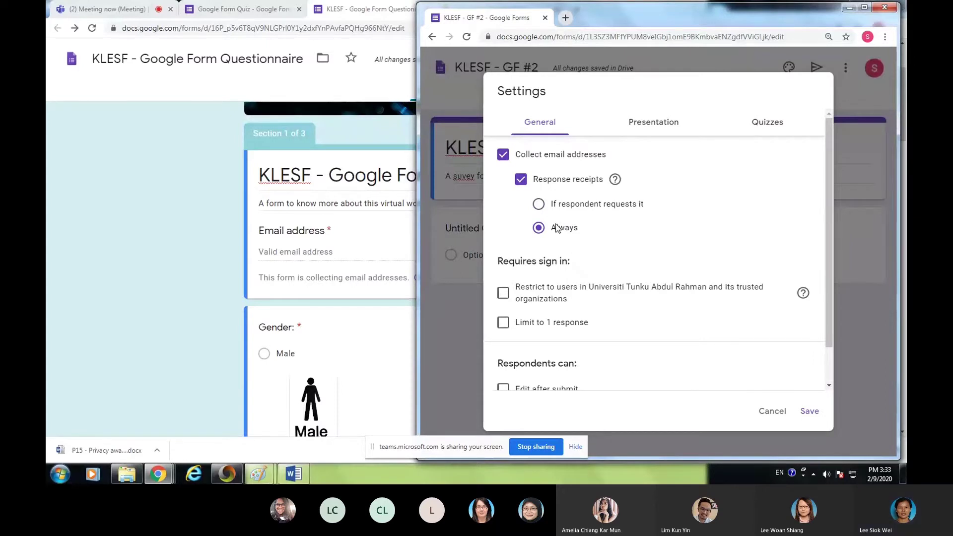
pyautogui.click(522, 184)
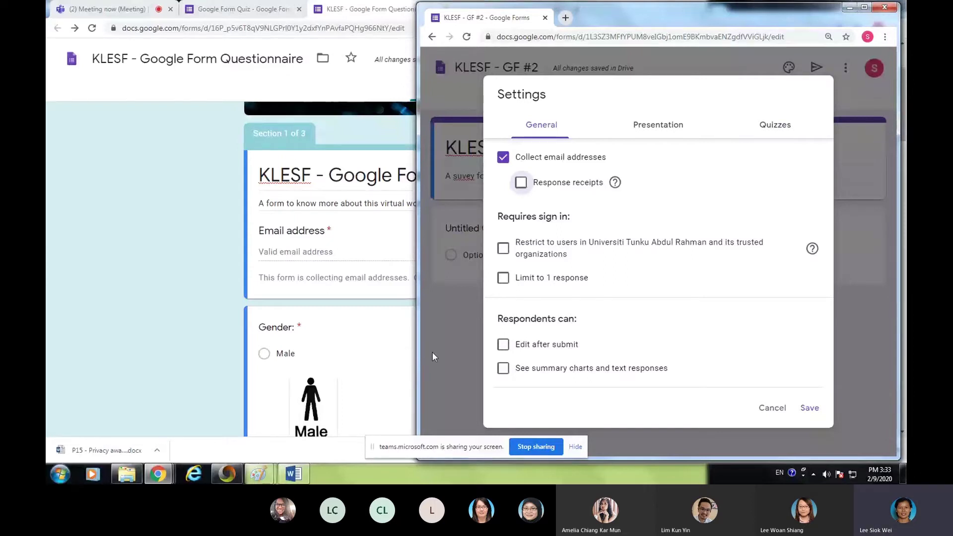
# - Leave Limit to 1 response unticked and view the Presentation settings
pyautogui.click(507, 284)
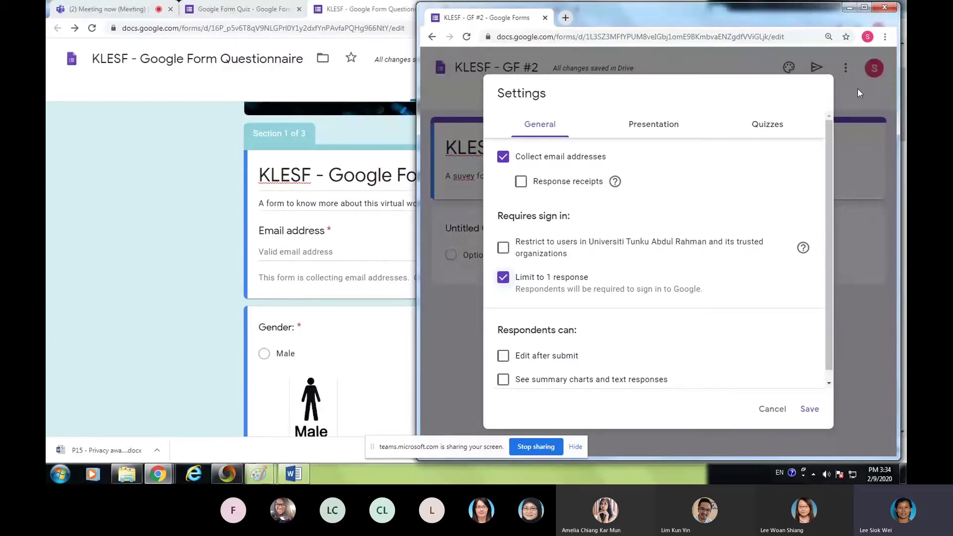
pyautogui.click(503, 279)
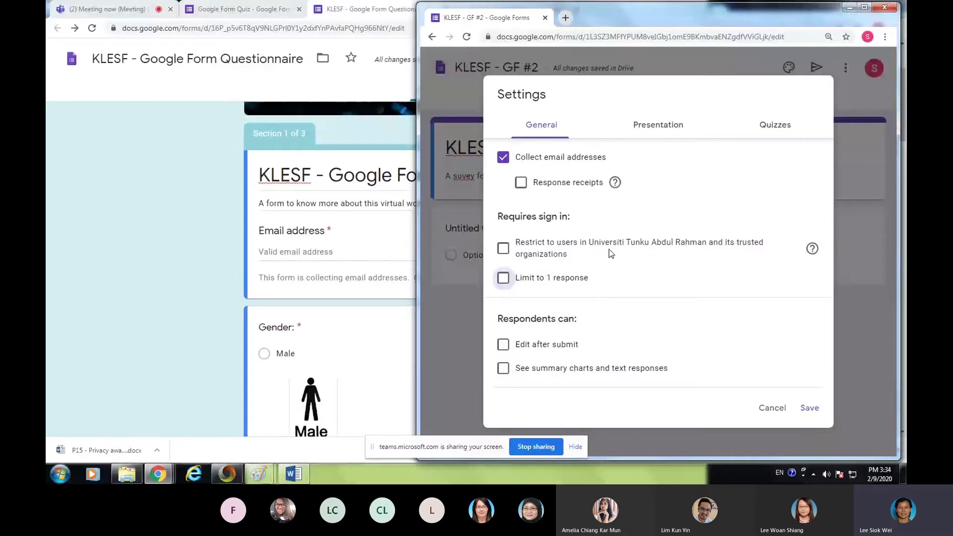
pyautogui.click(649, 128)
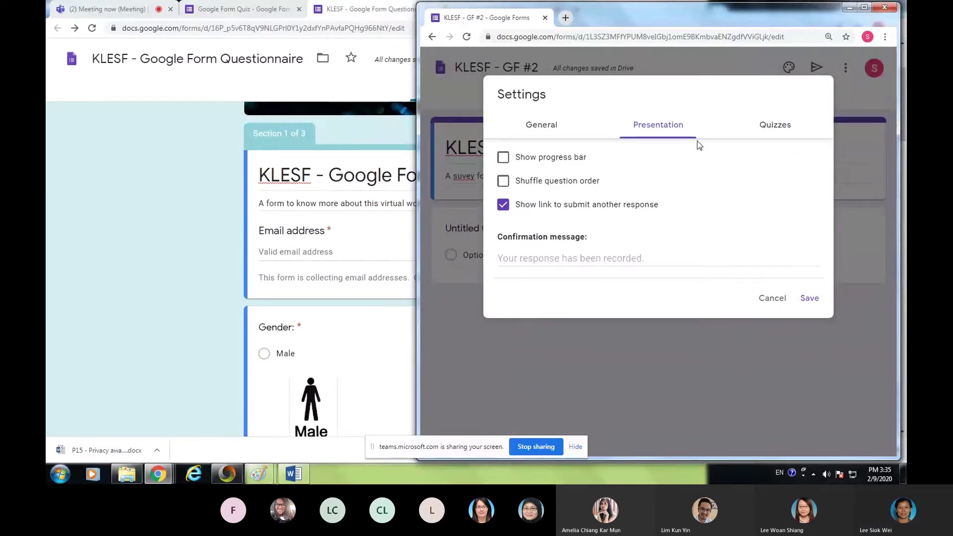
# - Save the GF #2 settings, then scroll the original questionnaire down to its Gender question
pyautogui.click(783, 130)
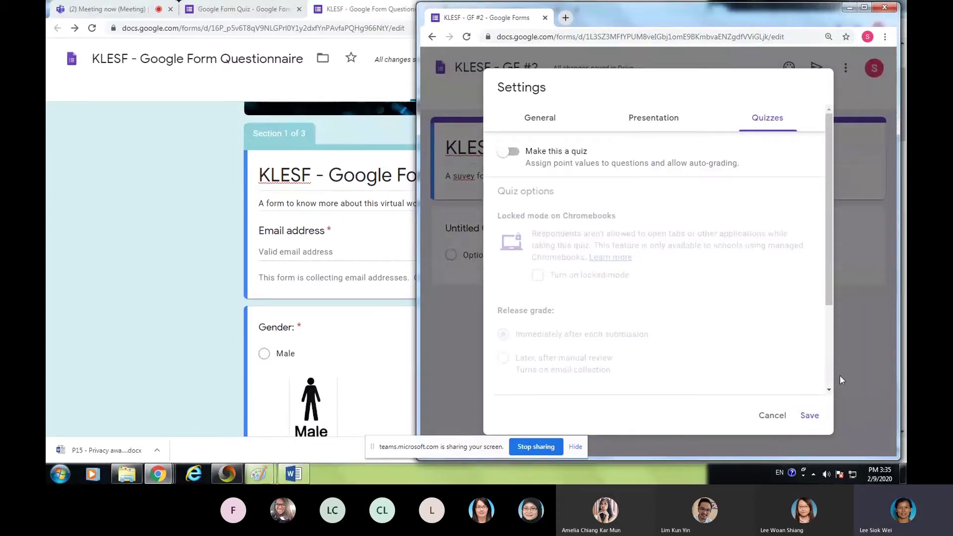
pyautogui.click(809, 420)
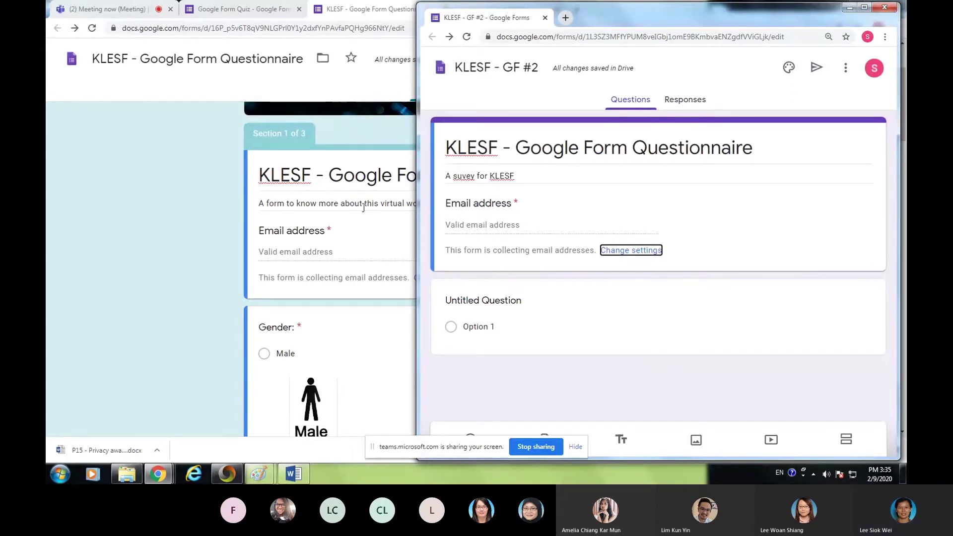
pyautogui.click(221, 300)
pyautogui.scroll(-2, 499, 259)
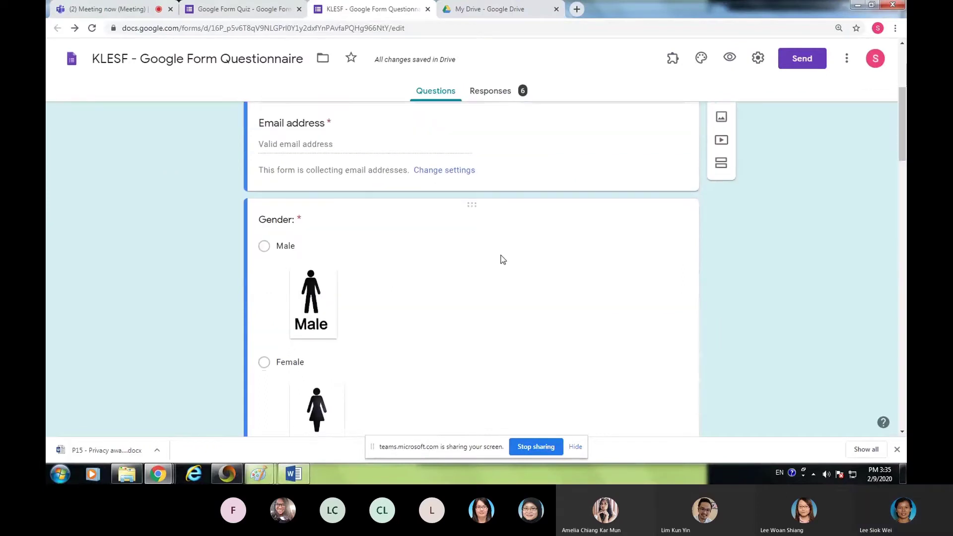
pyautogui.scroll(-1, 653, 251)
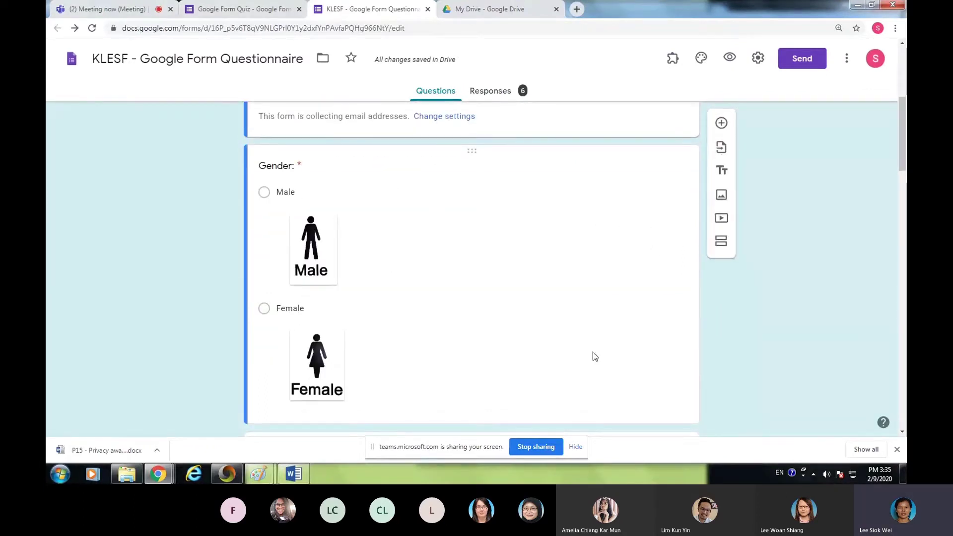
# - Restore the original questionnaire to a smaller window, with the KLESF - GF #2 form beside it on the right
pyautogui.hotkey('alt', 'Tab')
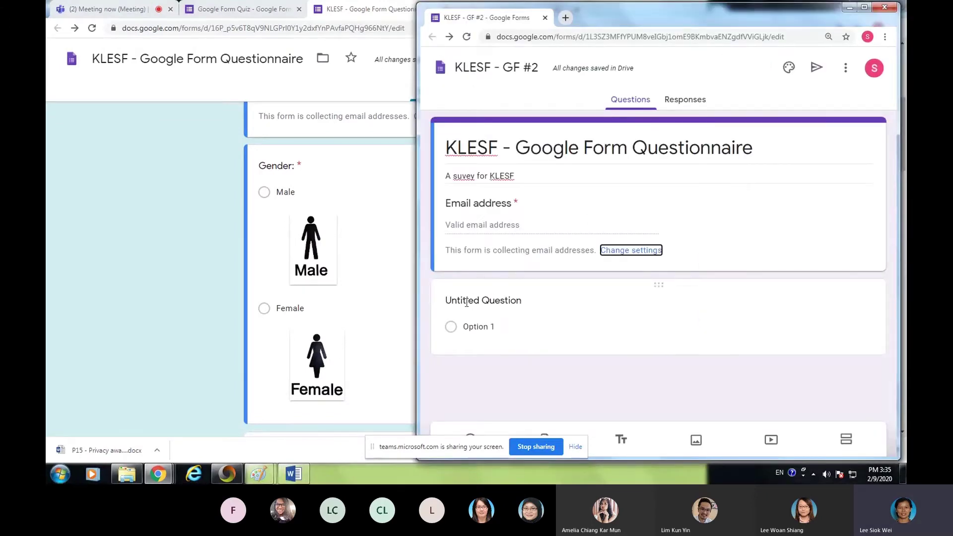
pyautogui.click(146, 189)
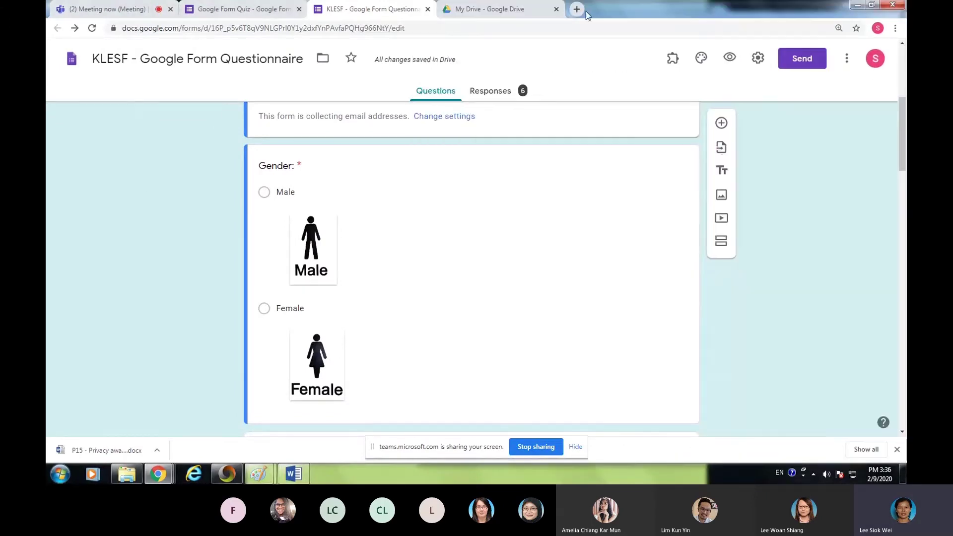
pyautogui.click(877, 7)
pyautogui.click(664, 291)
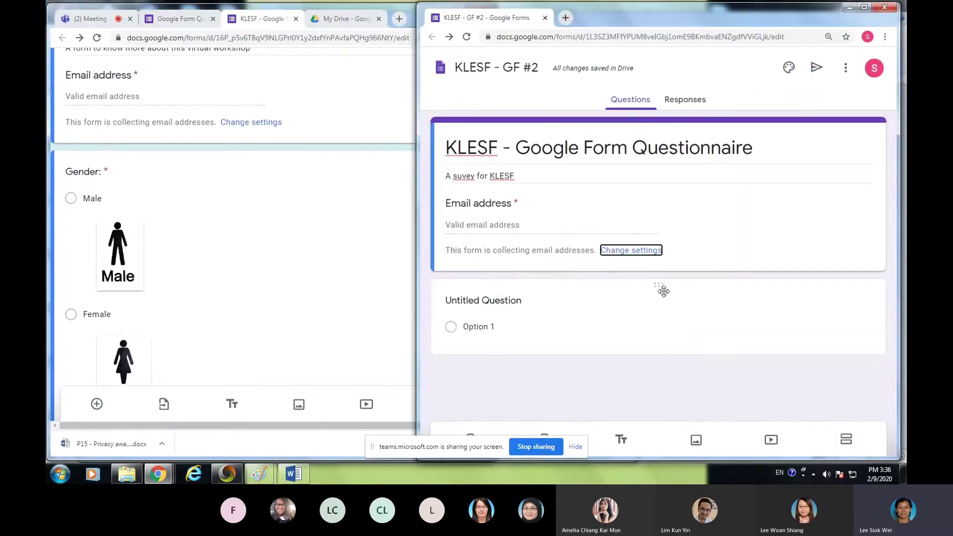
pyautogui.click(663, 291)
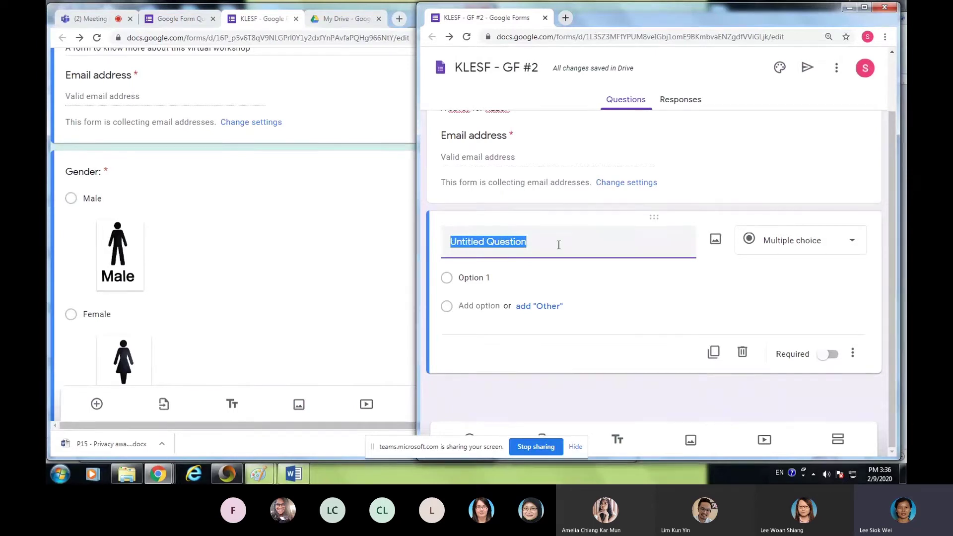
# - Type 'Gender:' as the title of the GF #2 form's first question
pyautogui.write('Gen')
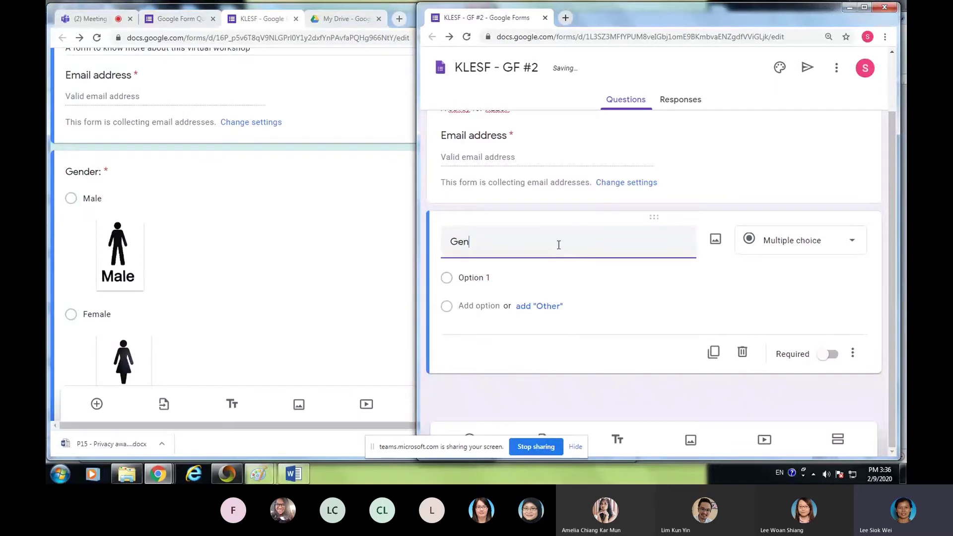
pyautogui.write('der:')
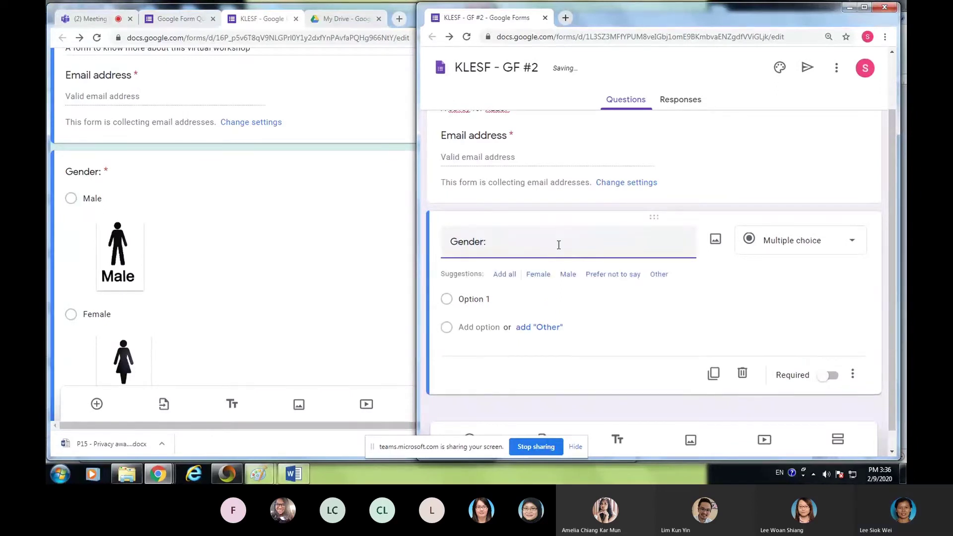
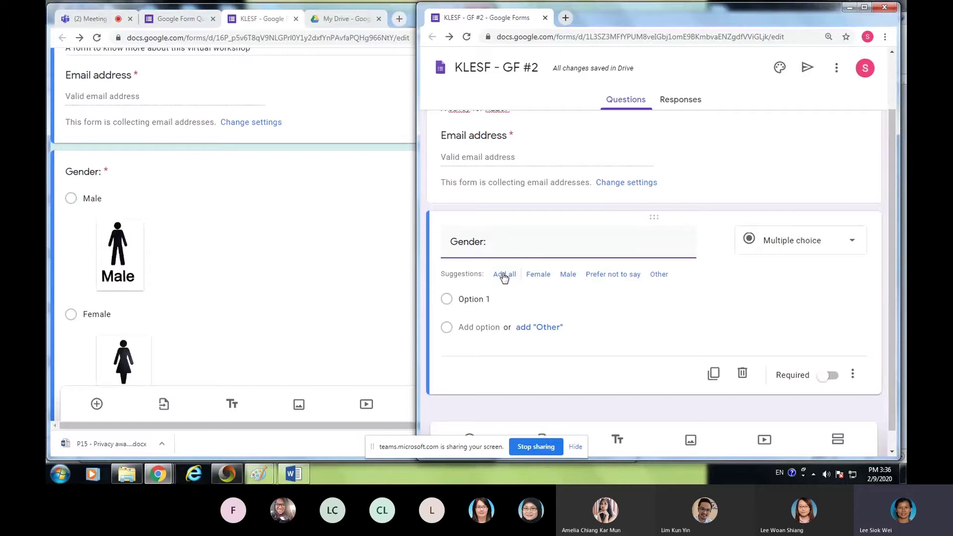
# - Add the suggested gender options, then remove Prefer not to say and Other, leaving Female and Male
pyautogui.click(505, 276)
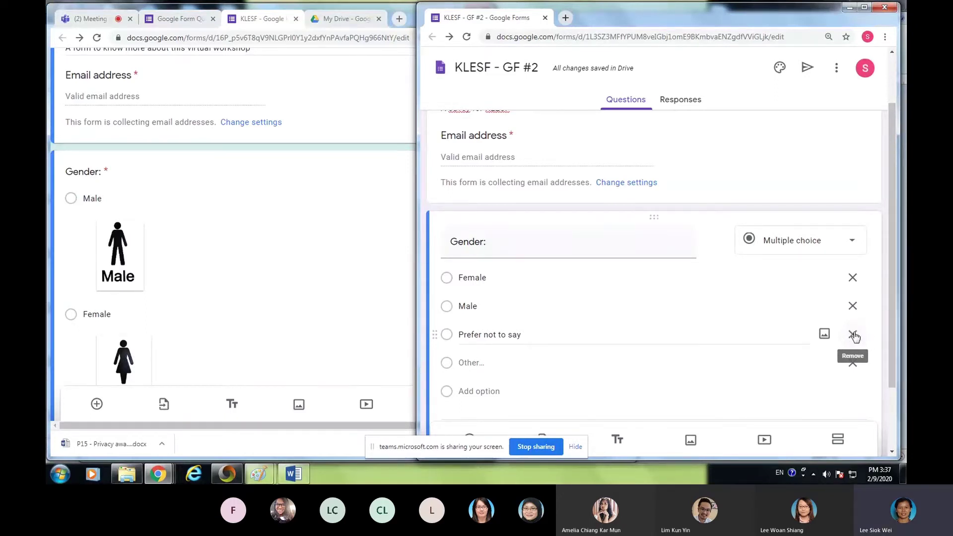
pyautogui.click(853, 334)
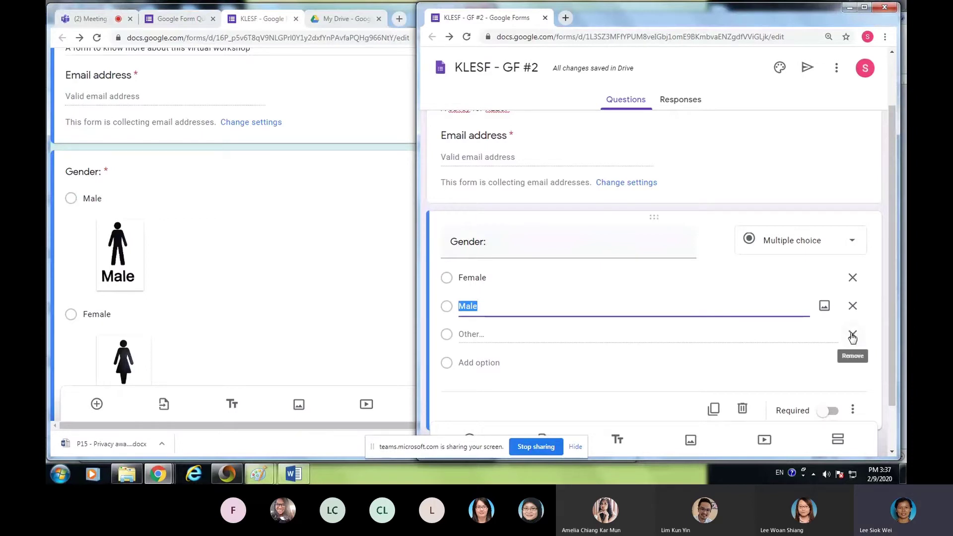
pyautogui.click(852, 334)
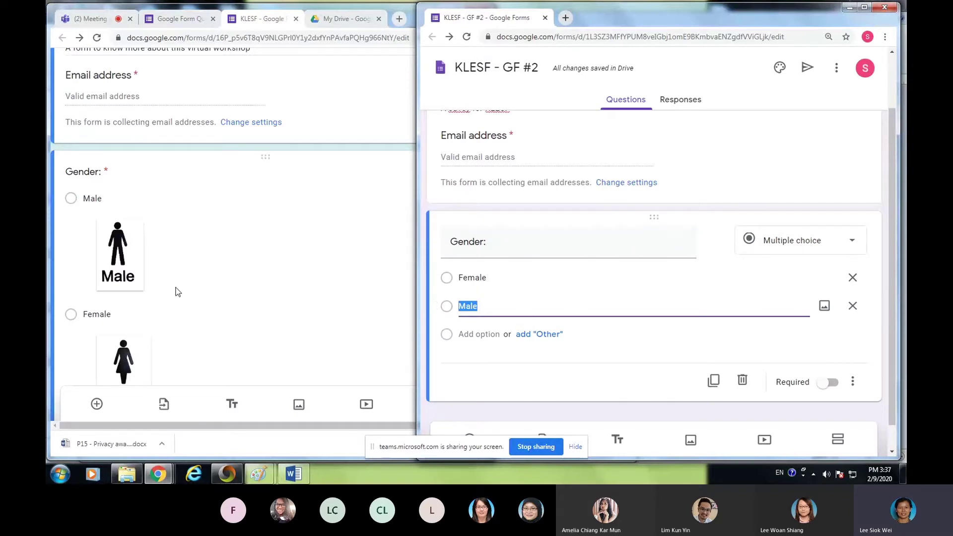
# - Preview the original KLESF questionnaire, then close the preview
pyautogui.click(264, 235)
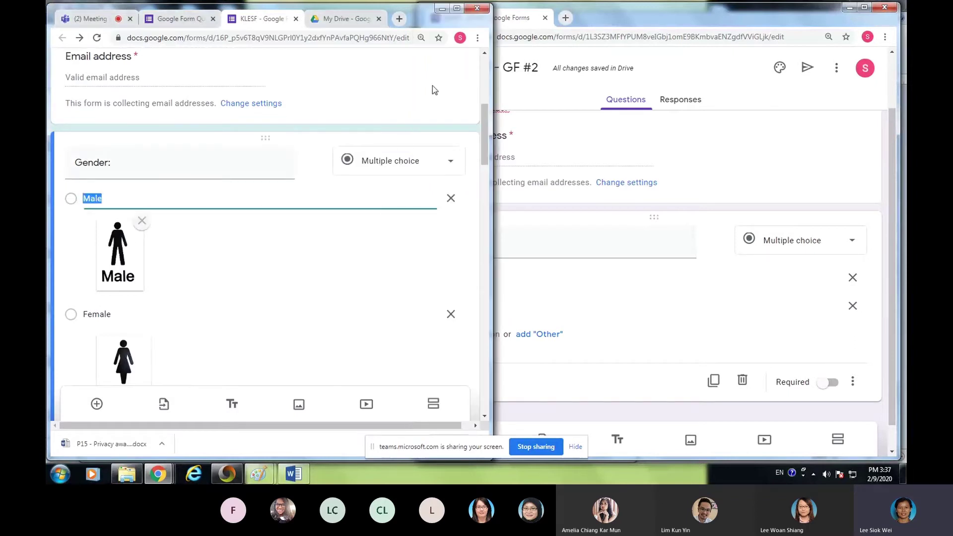
pyautogui.scroll(1, 354, 229)
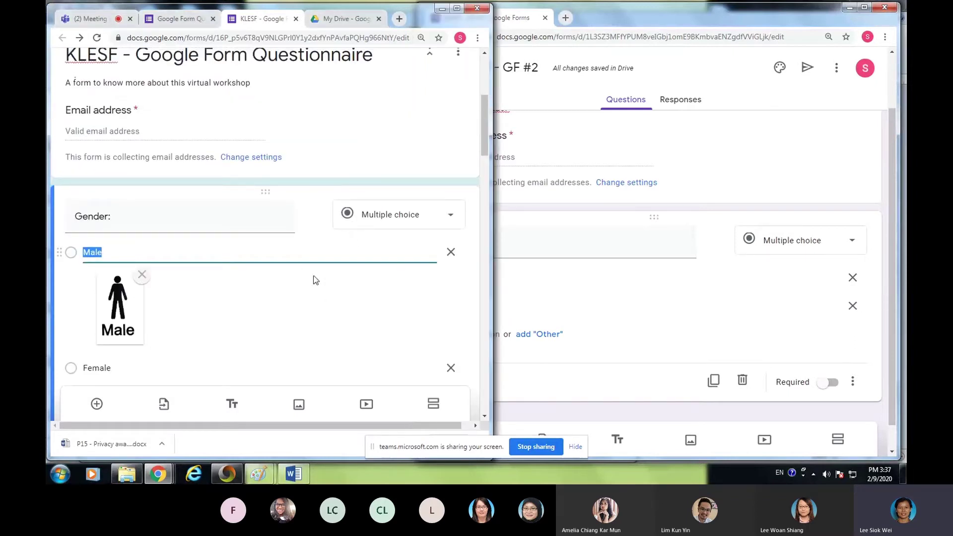
pyautogui.scroll(3, 337, 300)
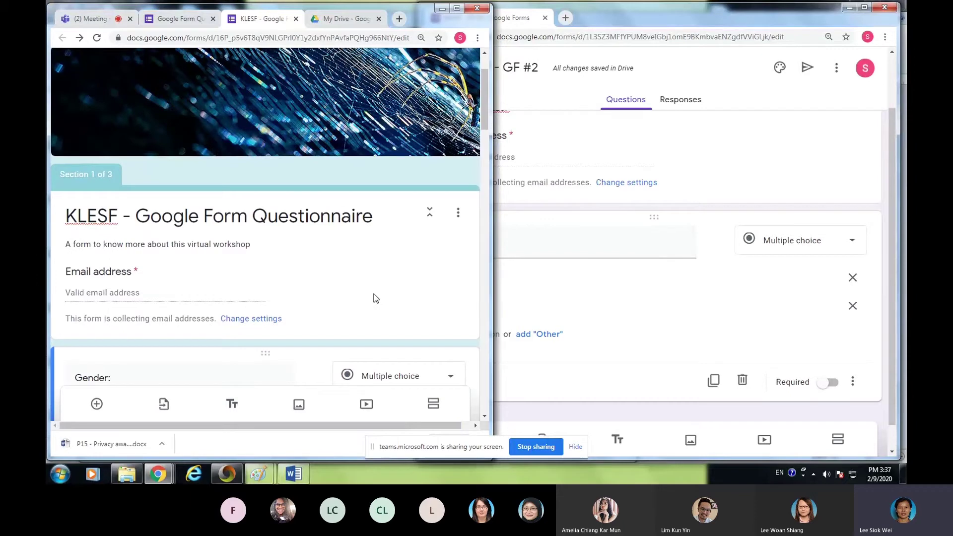
pyautogui.scroll(2, 375, 295)
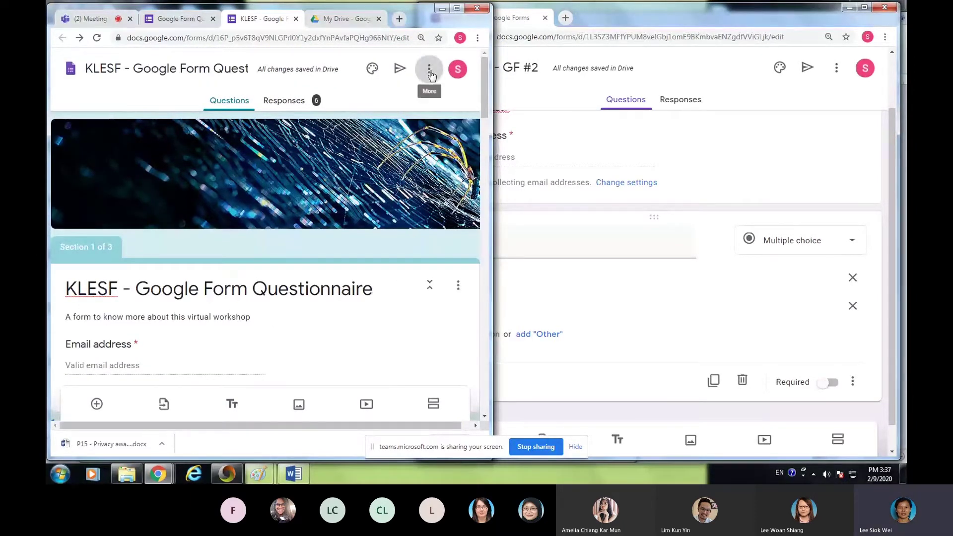
pyautogui.click(430, 76)
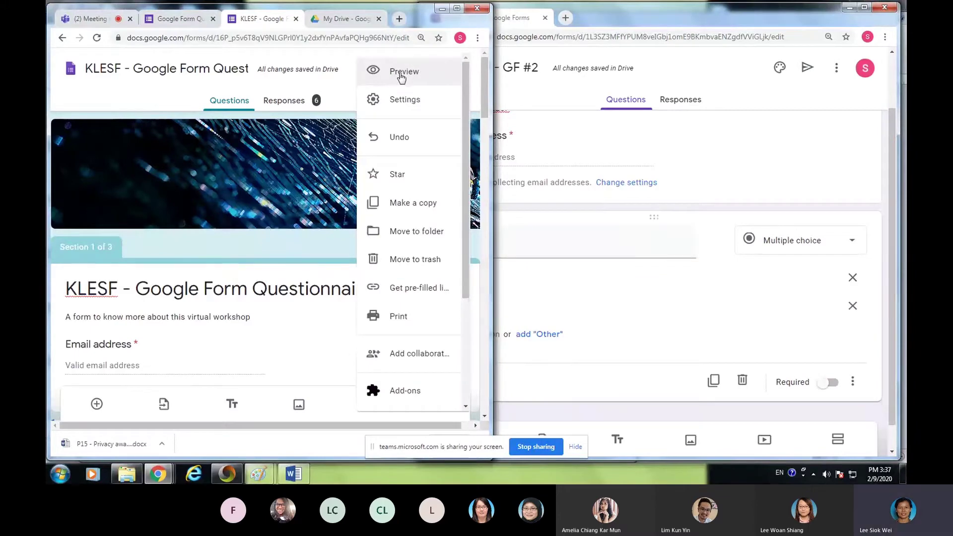
pyautogui.click(409, 75)
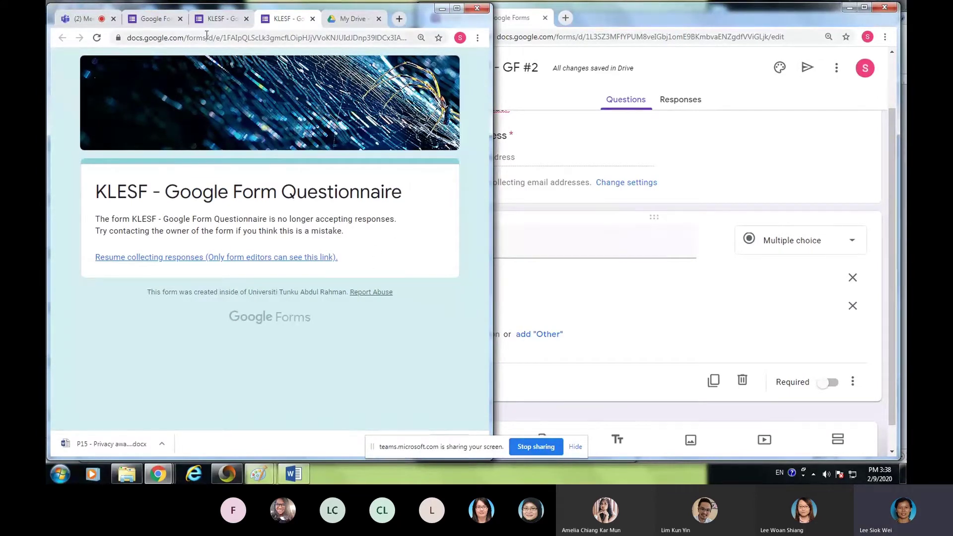
pyautogui.click(312, 18)
# - Turn Accepting responses back on for the original questionnaire and preview it again
pyautogui.click(286, 100)
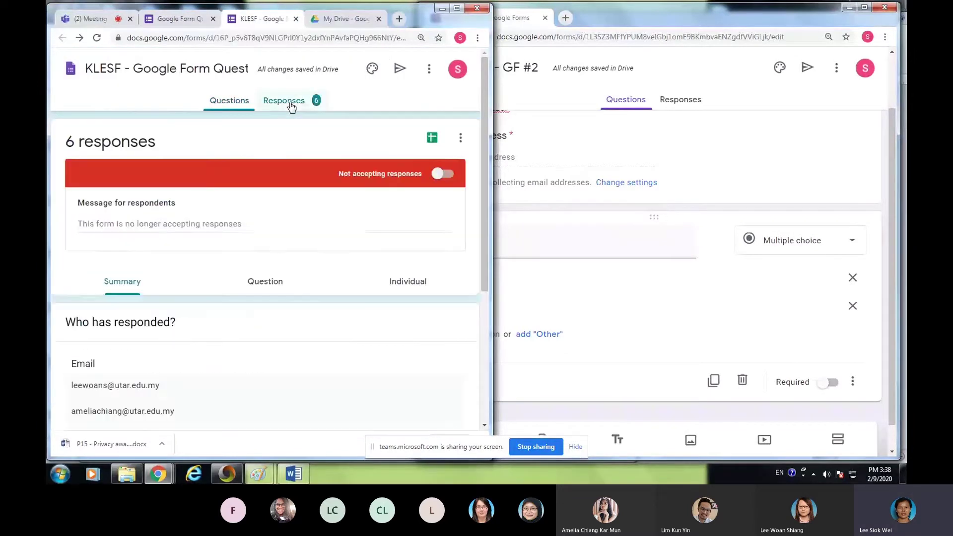
pyautogui.click(449, 177)
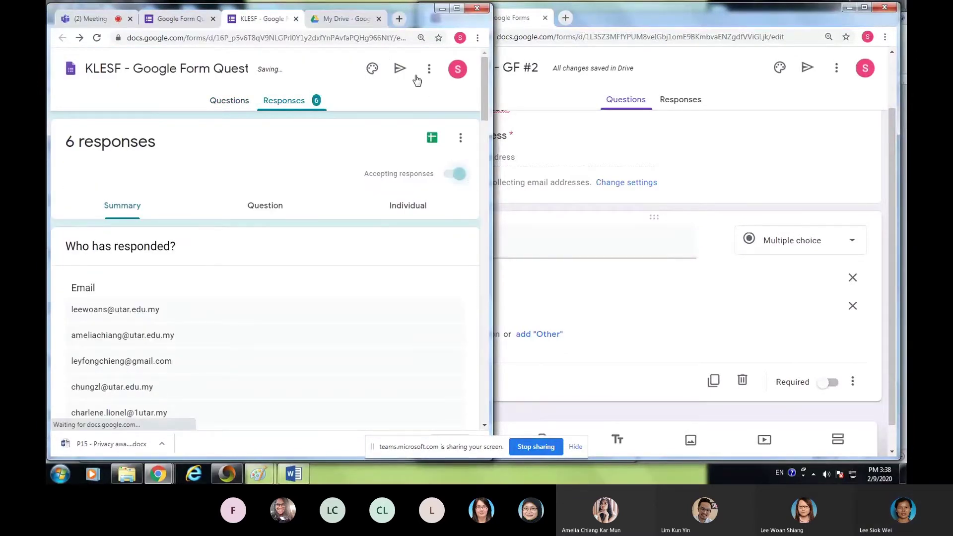
pyautogui.click(232, 109)
pyautogui.click(428, 69)
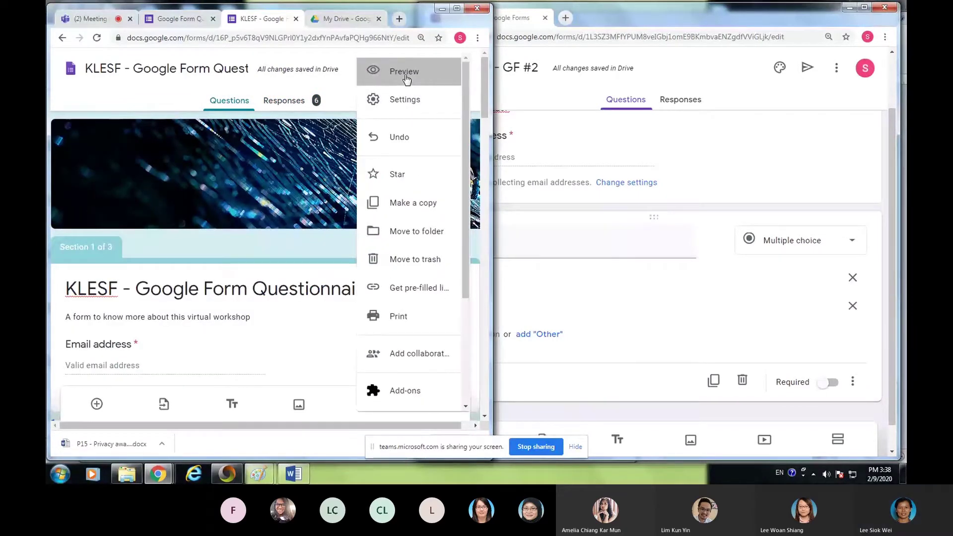
pyautogui.click(405, 72)
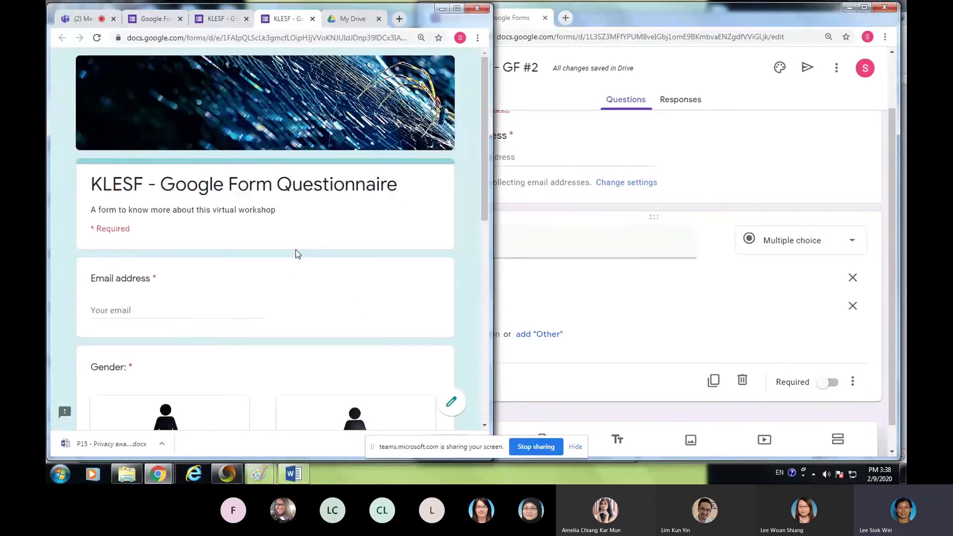
pyautogui.scroll(-4, 297, 254)
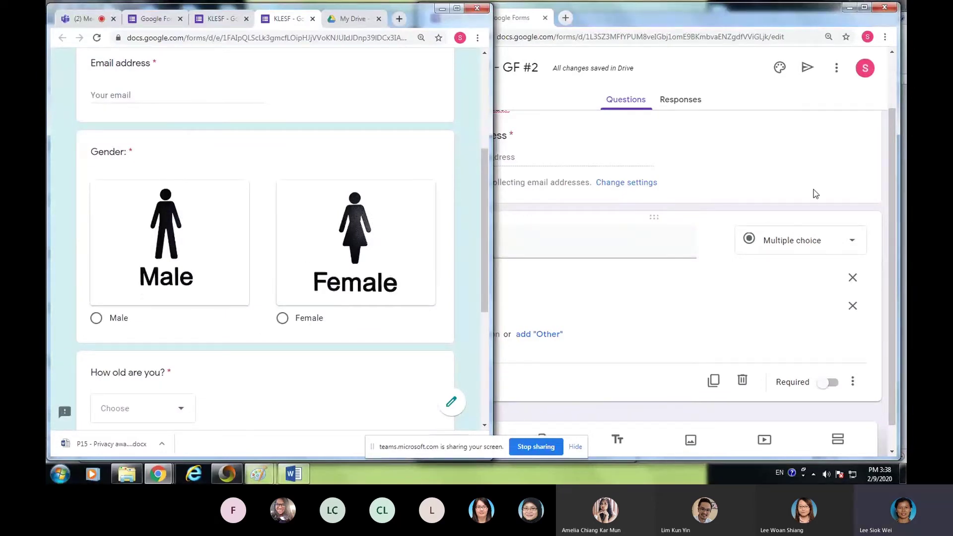
pyautogui.click(784, 168)
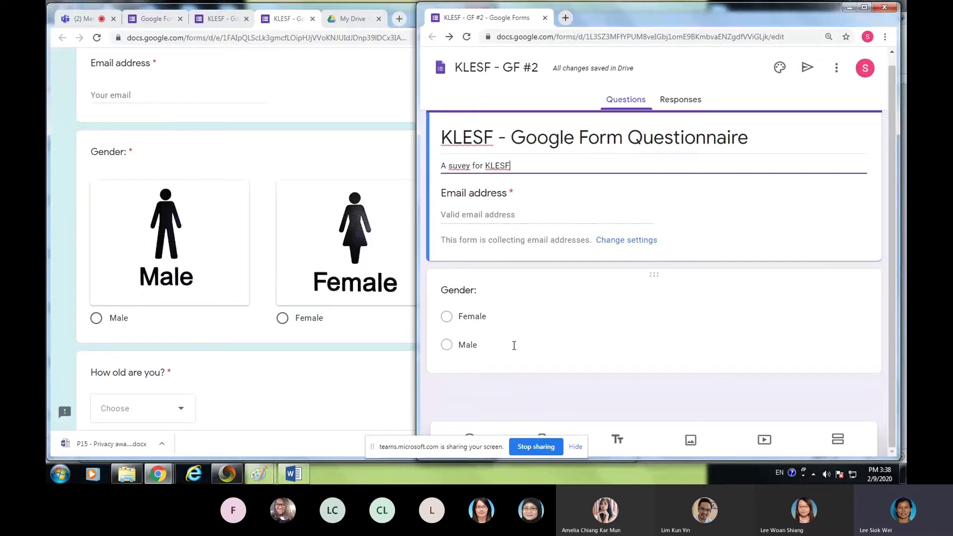
# - Preview KLESF - GF #2 against the editor, close the preview, and select the Gender question
pyautogui.click(841, 71)
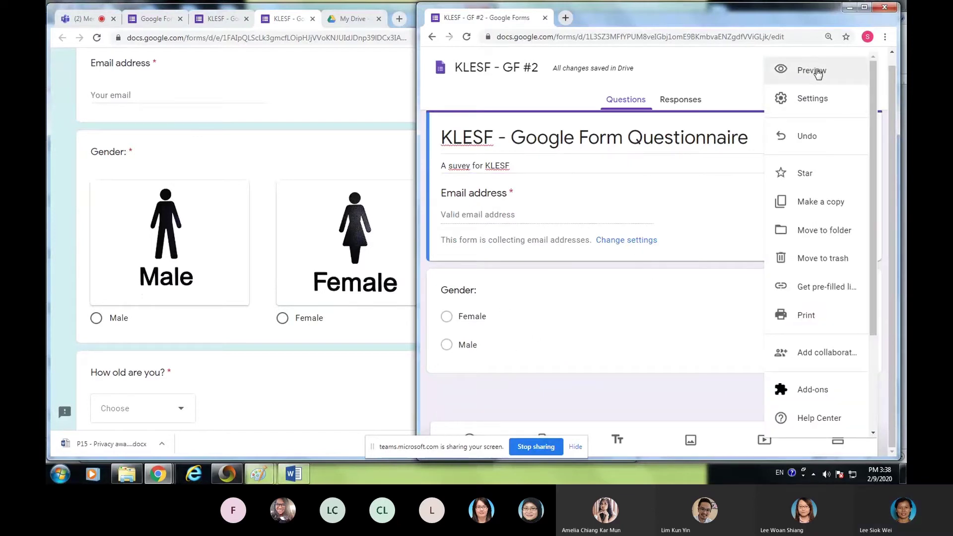
pyautogui.click(817, 69)
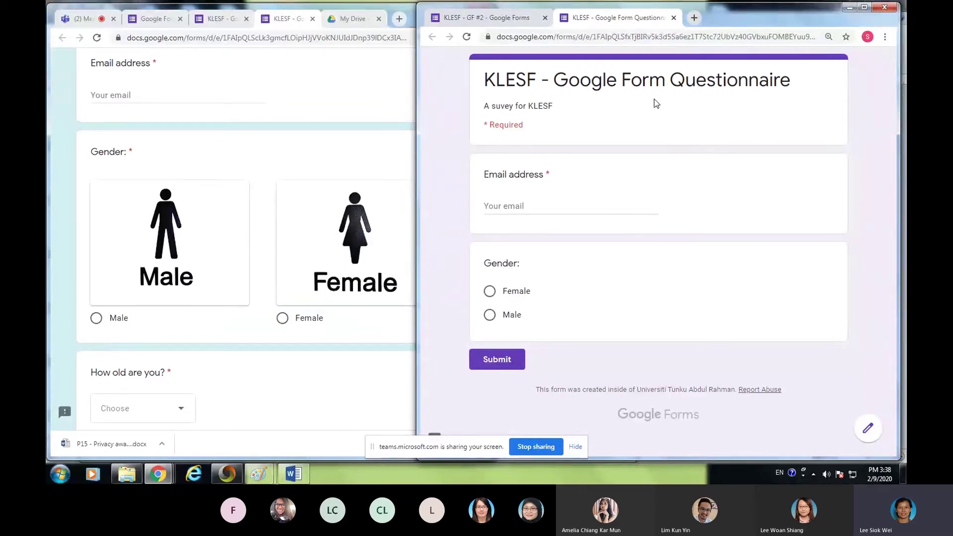
pyautogui.click(531, 19)
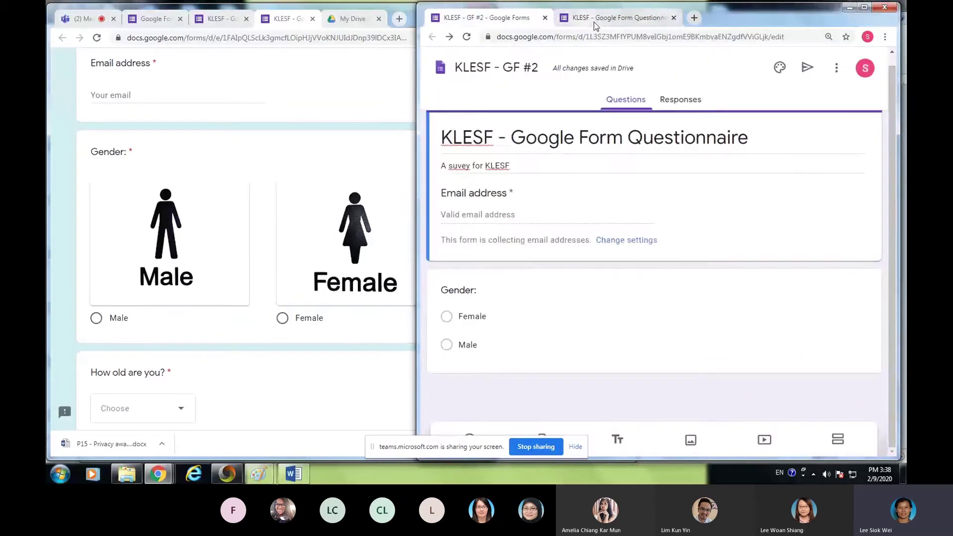
pyautogui.click(601, 20)
pyautogui.click(528, 20)
pyautogui.click(585, 21)
pyautogui.click(521, 20)
pyautogui.click(623, 22)
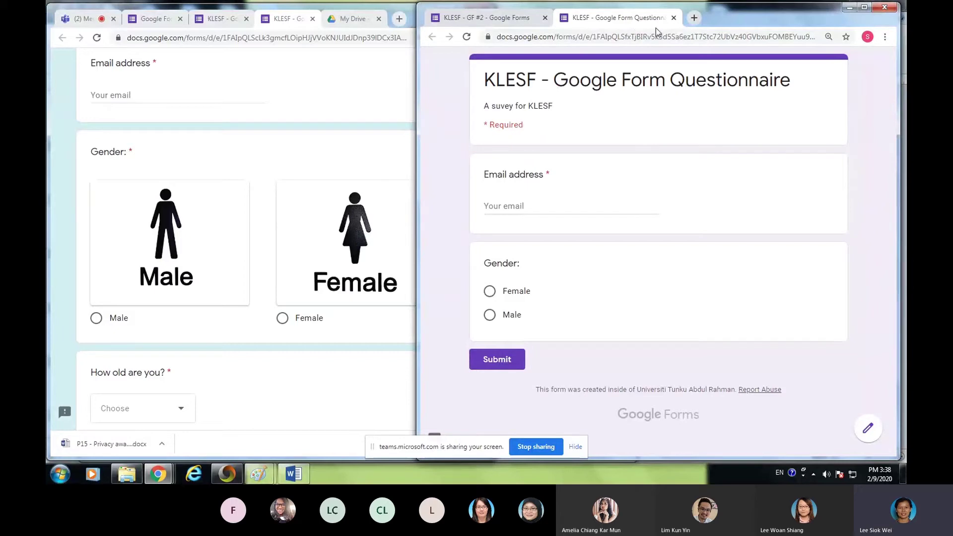
pyautogui.click(674, 18)
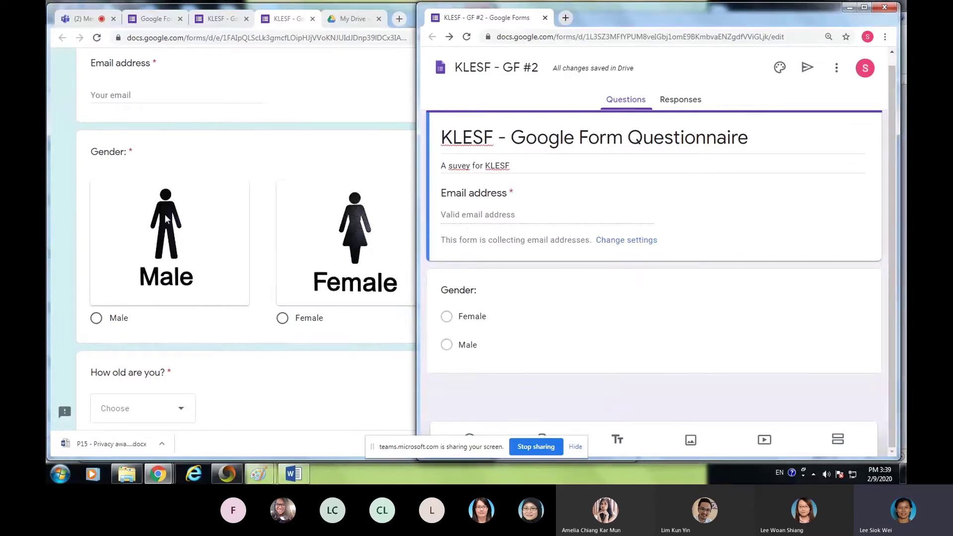
pyautogui.click(577, 332)
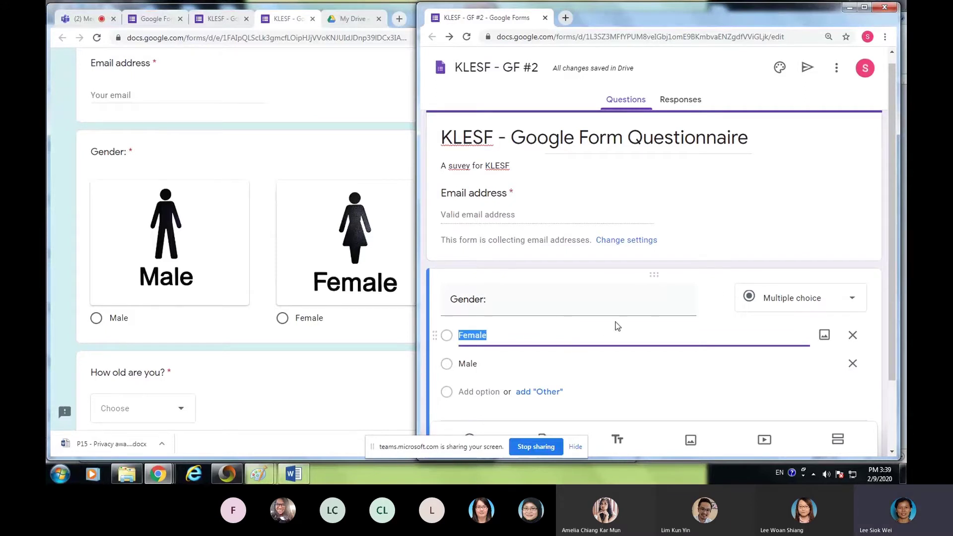
# - From the Female option's image picker, search Google Images for 'fema'
pyautogui.scroll(-2, 617, 325)
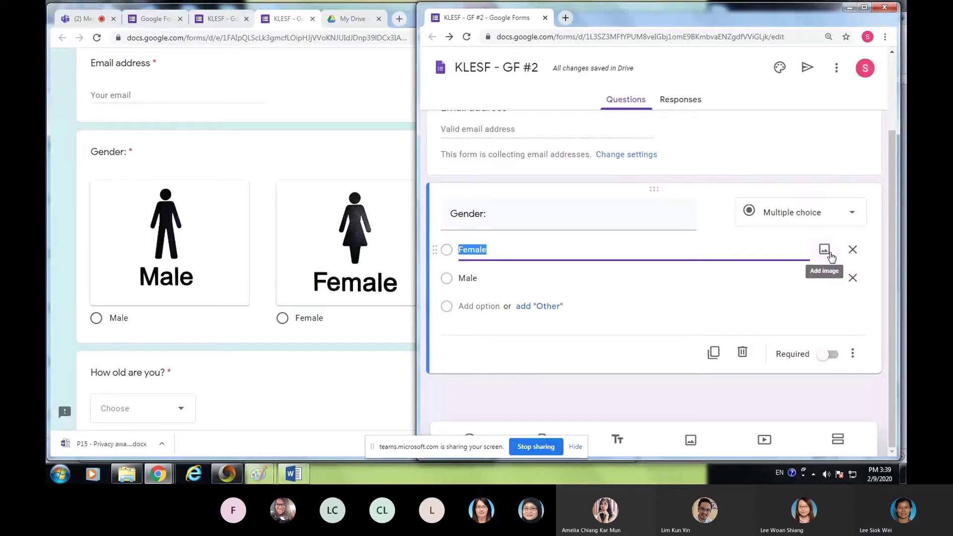
pyautogui.click(825, 250)
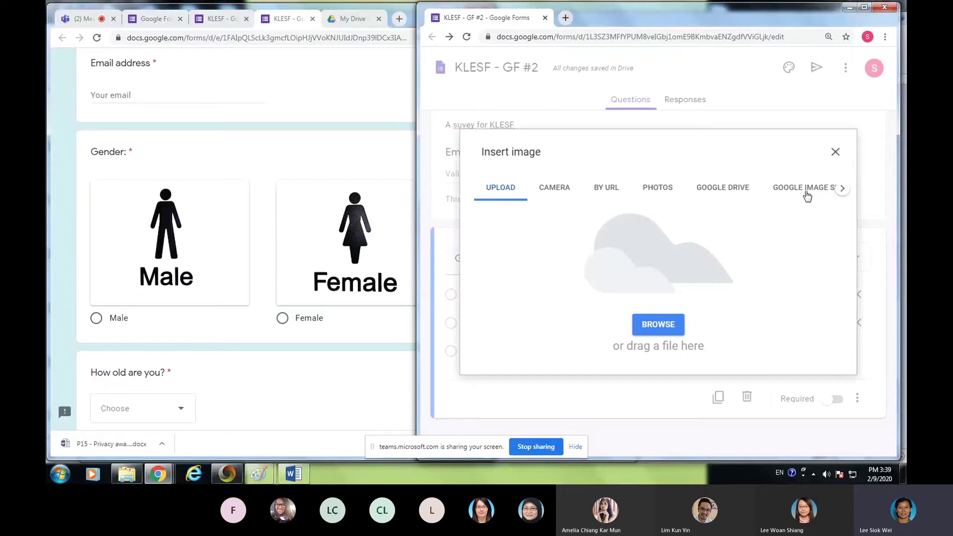
pyautogui.click(842, 189)
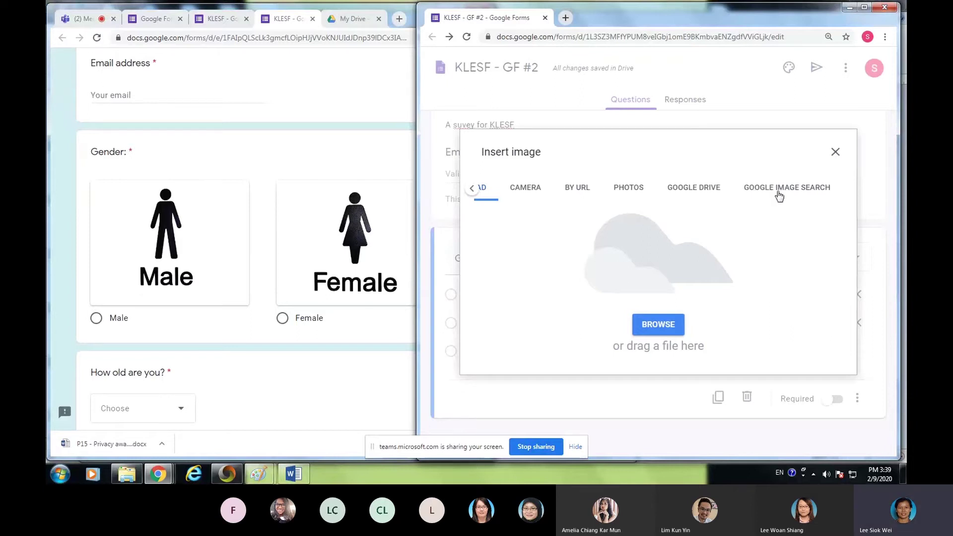
pyautogui.click(780, 196)
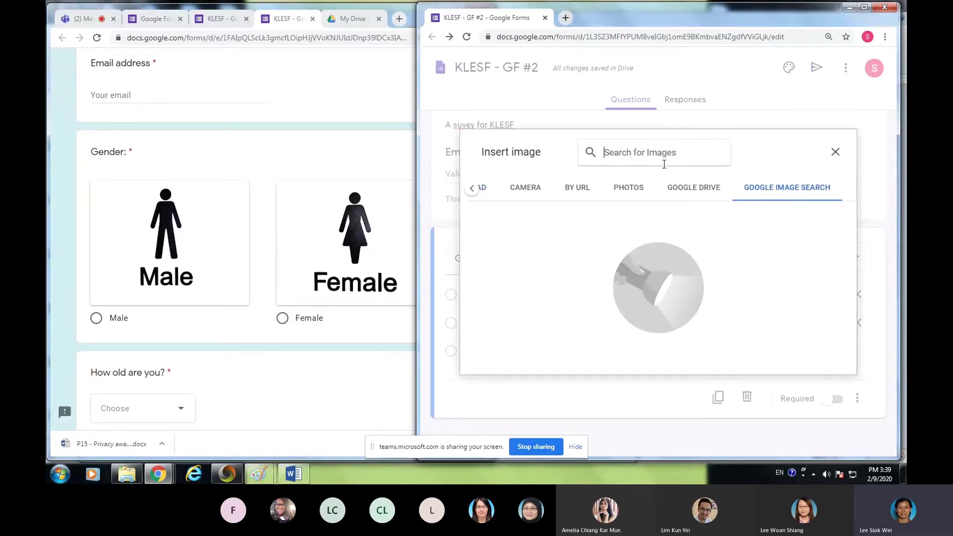
pyautogui.write('female')
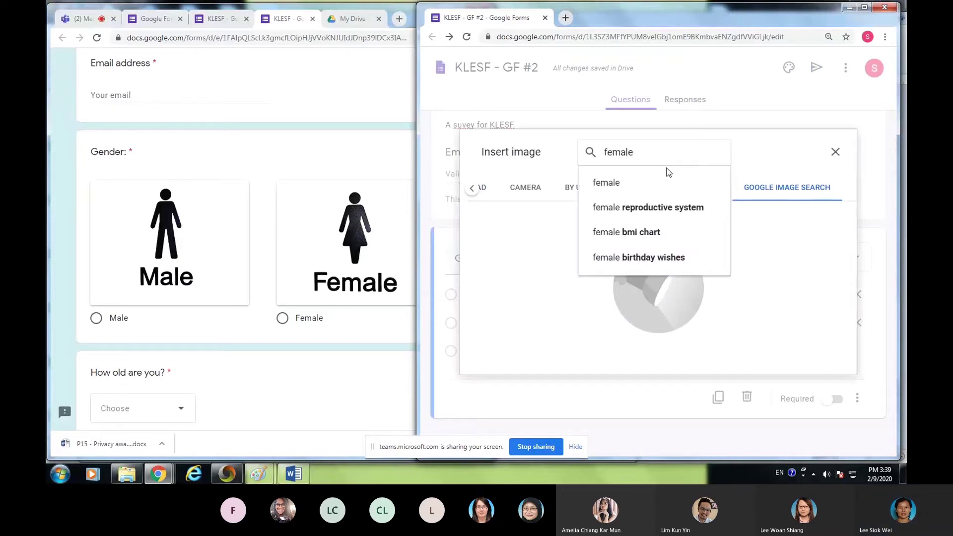
pyautogui.press('Return')
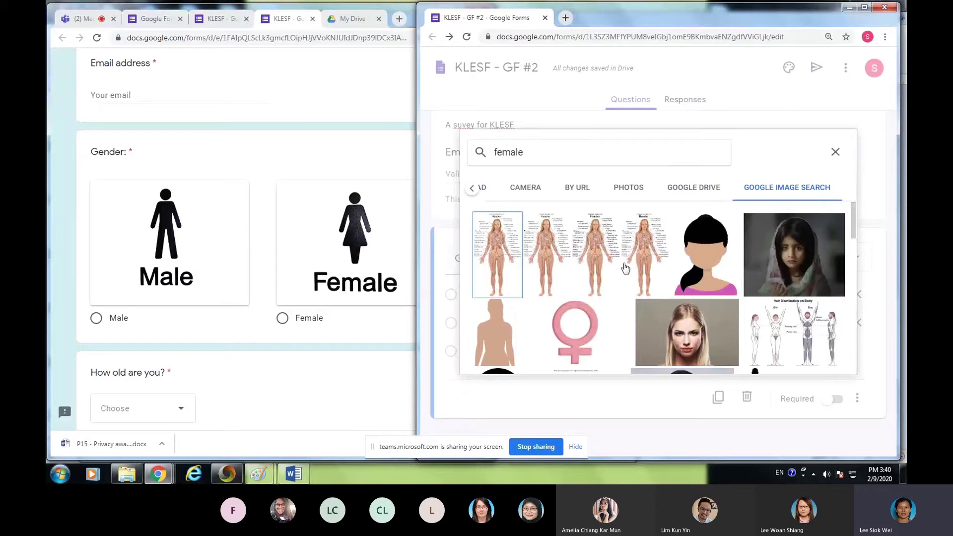
# - Pick the pink female-symbol image and insert it into the Female choice
pyautogui.scroll(-2, 633, 278)
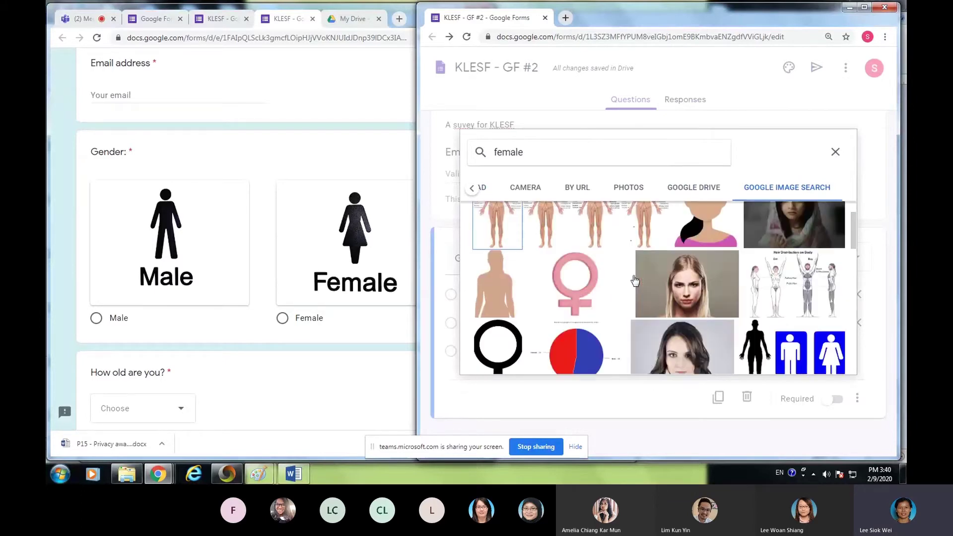
pyautogui.scroll(-3, 620, 312)
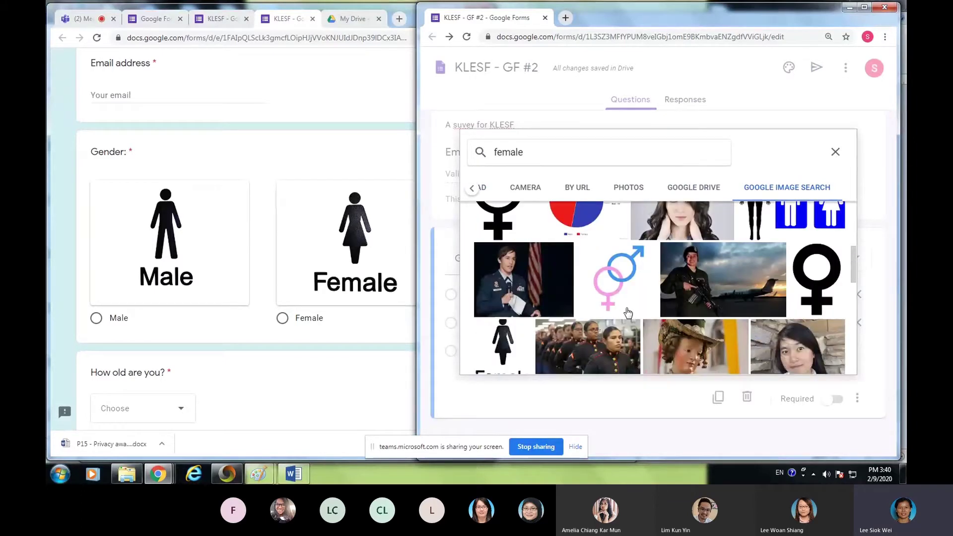
pyautogui.scroll(-2, 633, 307)
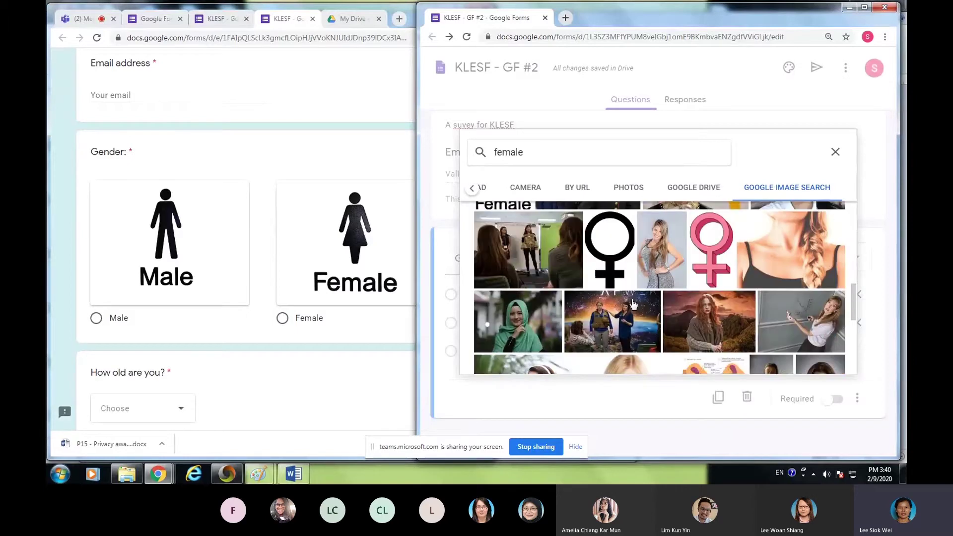
pyautogui.scroll(-3, 632, 308)
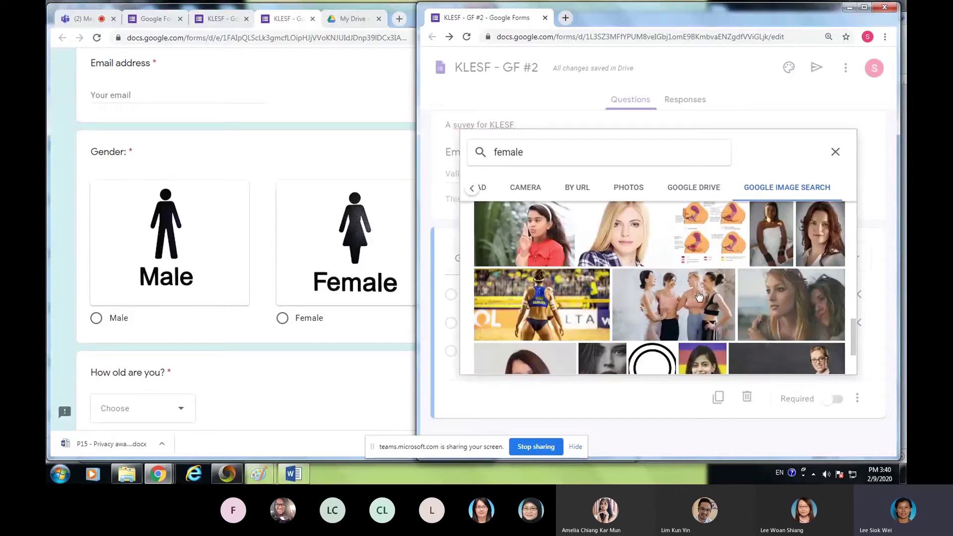
pyautogui.scroll(4, 745, 298)
pyautogui.scroll(2, 742, 294)
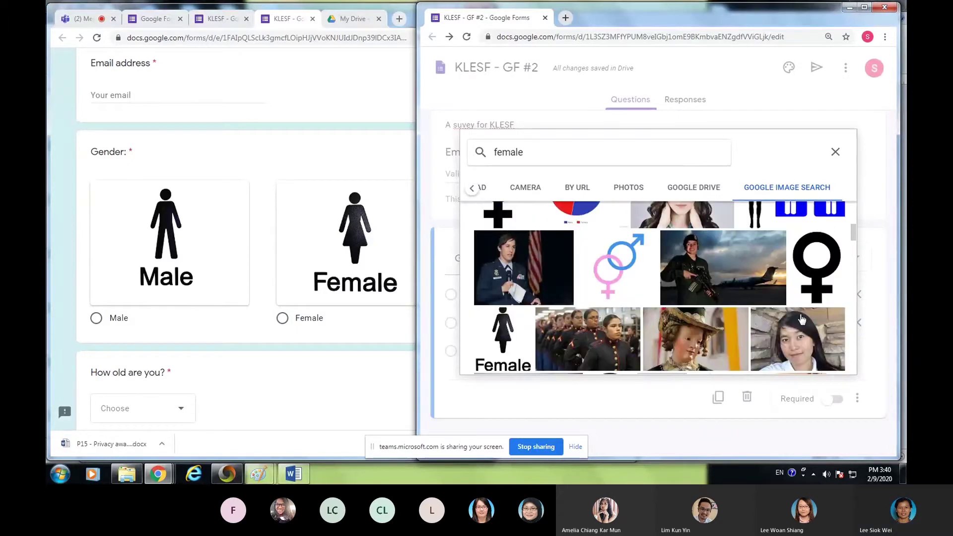
pyautogui.scroll(3, 741, 294)
pyautogui.scroll(1, 576, 245)
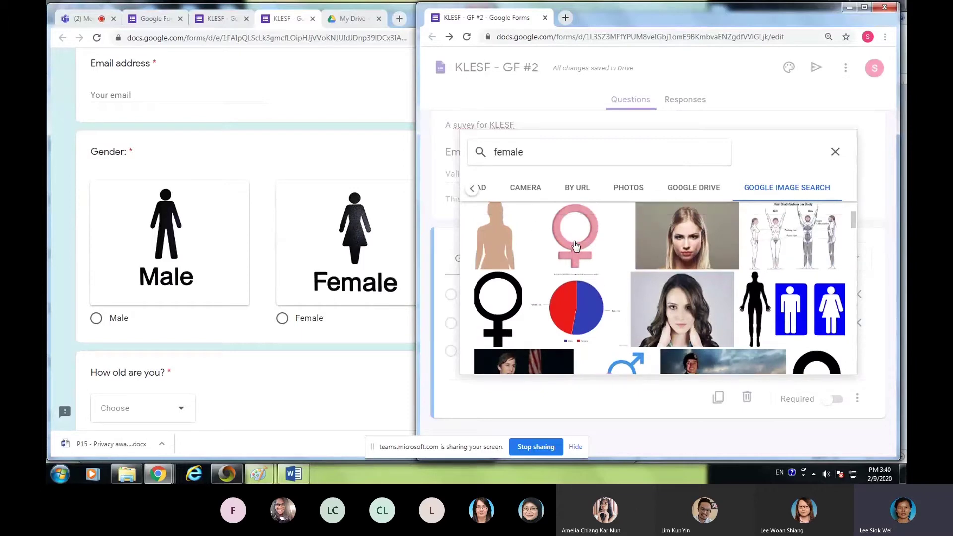
pyautogui.click(579, 248)
pyautogui.click(603, 259)
pyautogui.click(572, 255)
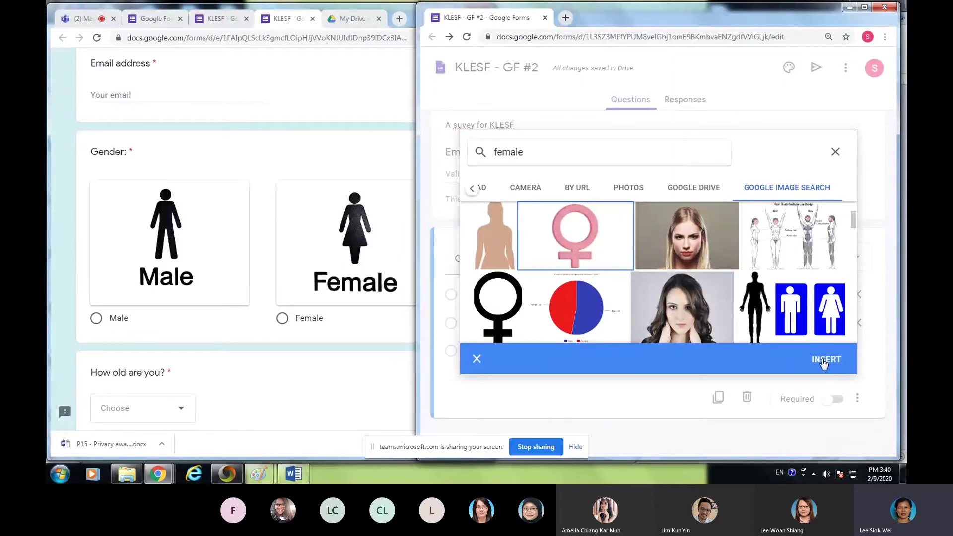
pyautogui.click(824, 364)
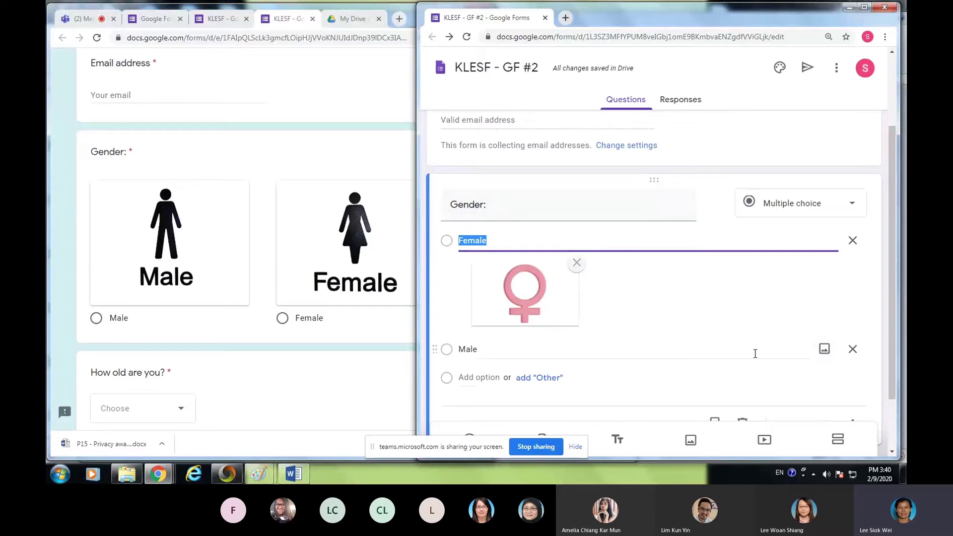
# - From the Male option's image picker, search Google Images for 'male'
pyautogui.click(755, 353)
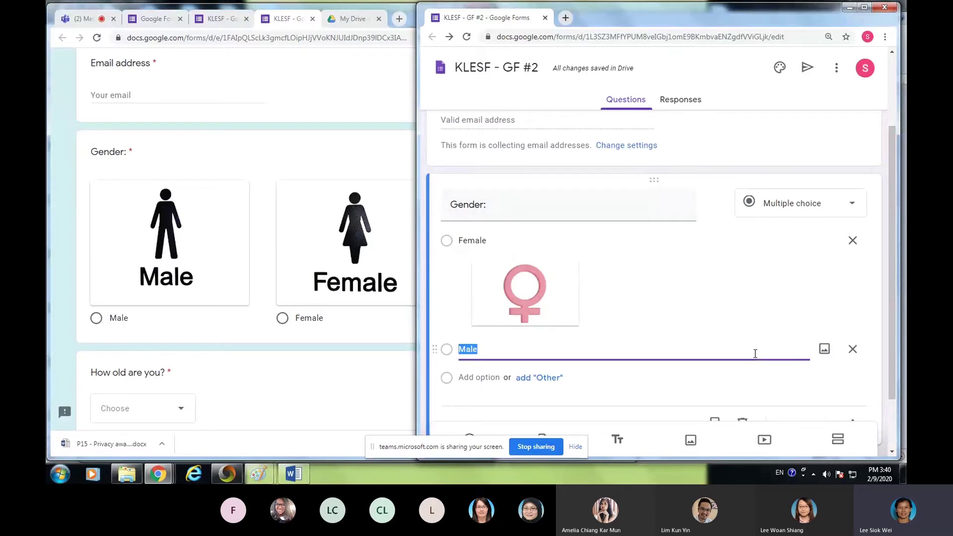
pyautogui.click(824, 352)
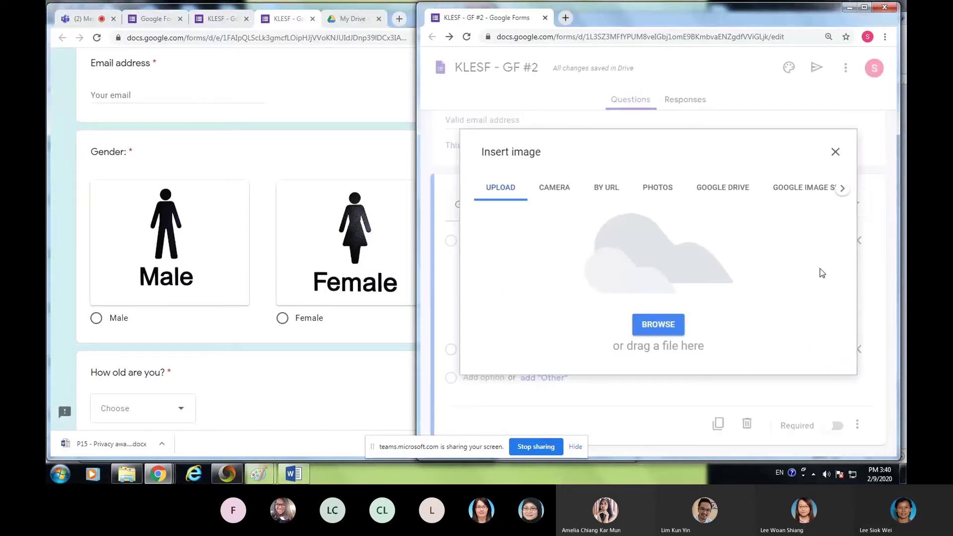
pyautogui.click(843, 189)
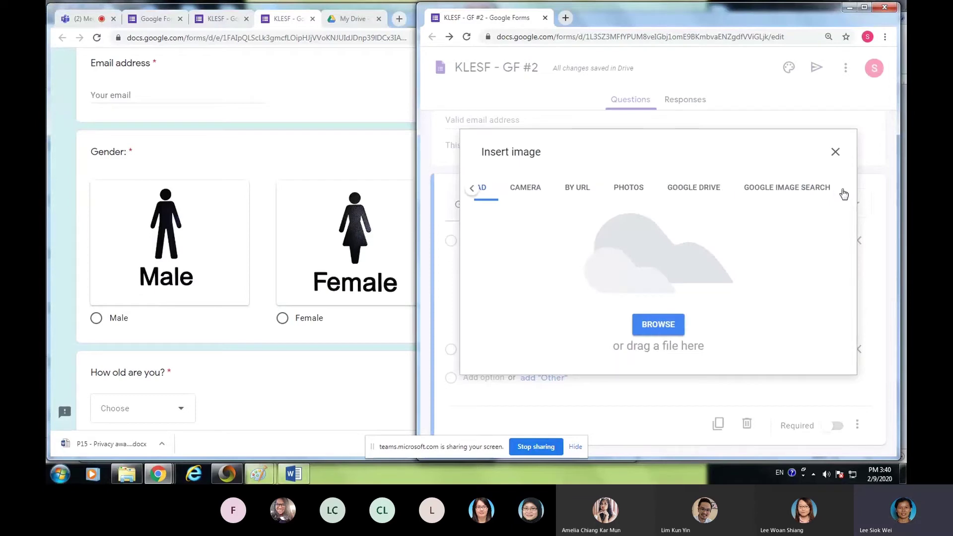
pyautogui.click(791, 191)
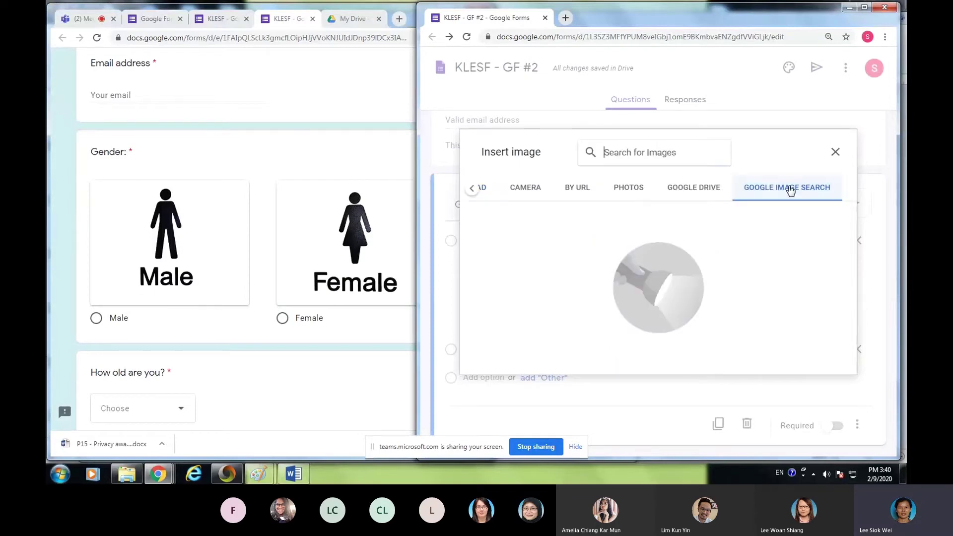
pyautogui.write('male')
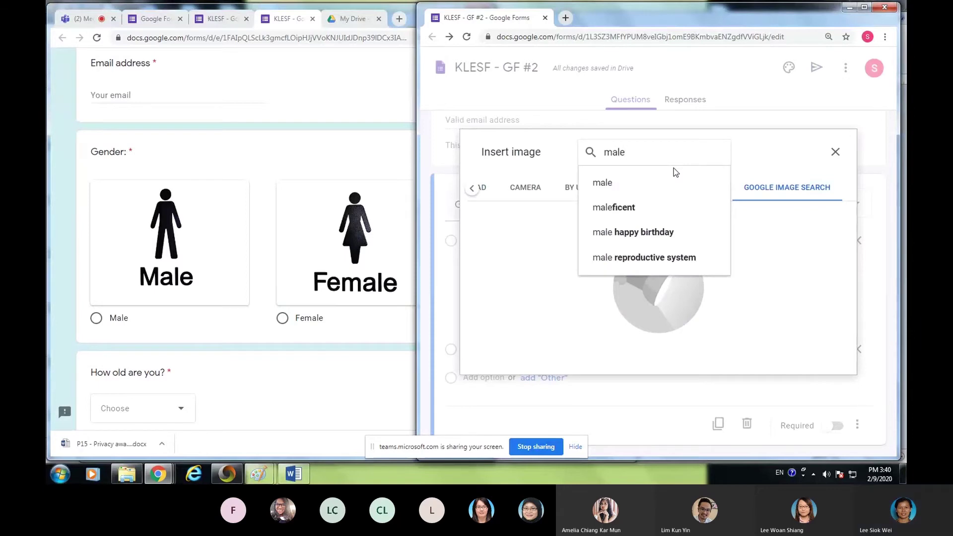
pyautogui.press('Return')
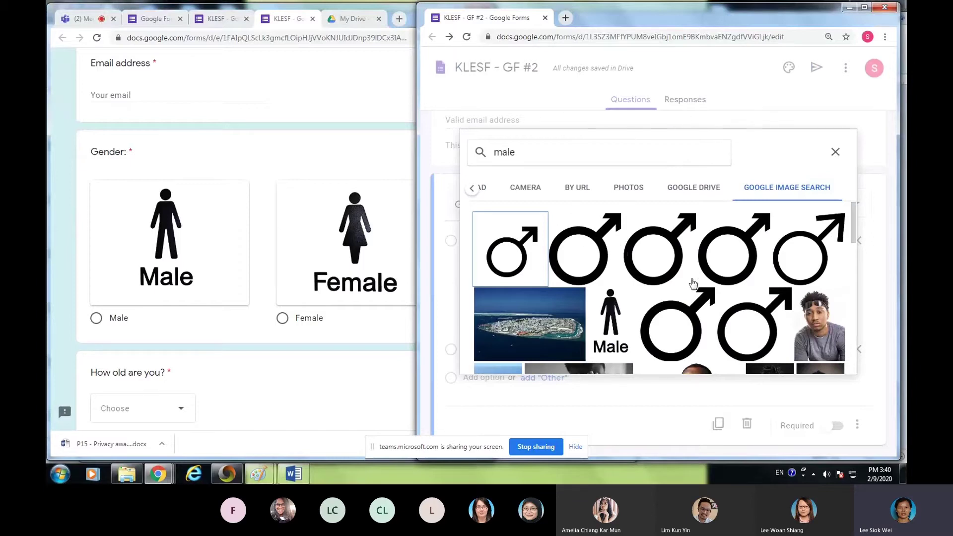
# - Insert the black male-symbol image into the Male choice
pyautogui.scroll(-4, 725, 294)
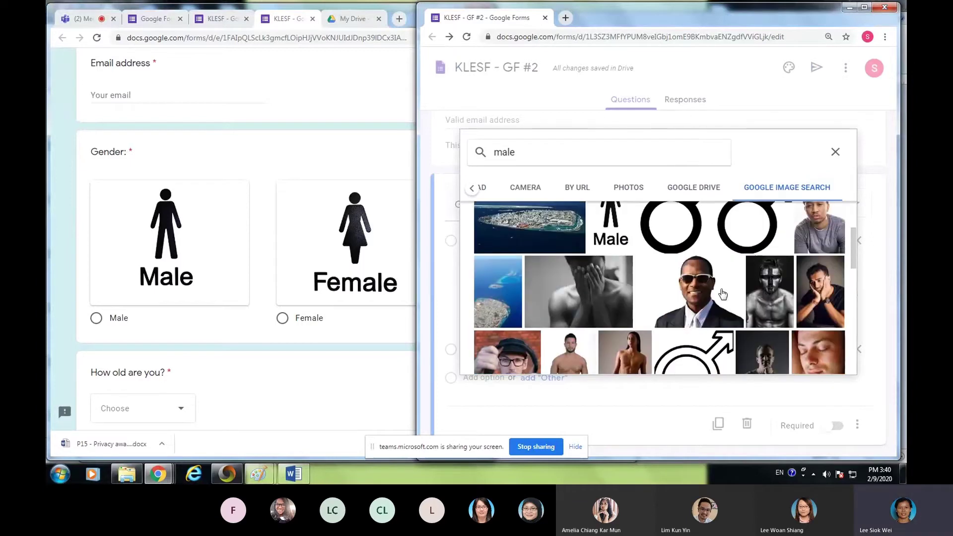
pyautogui.scroll(-5, 722, 294)
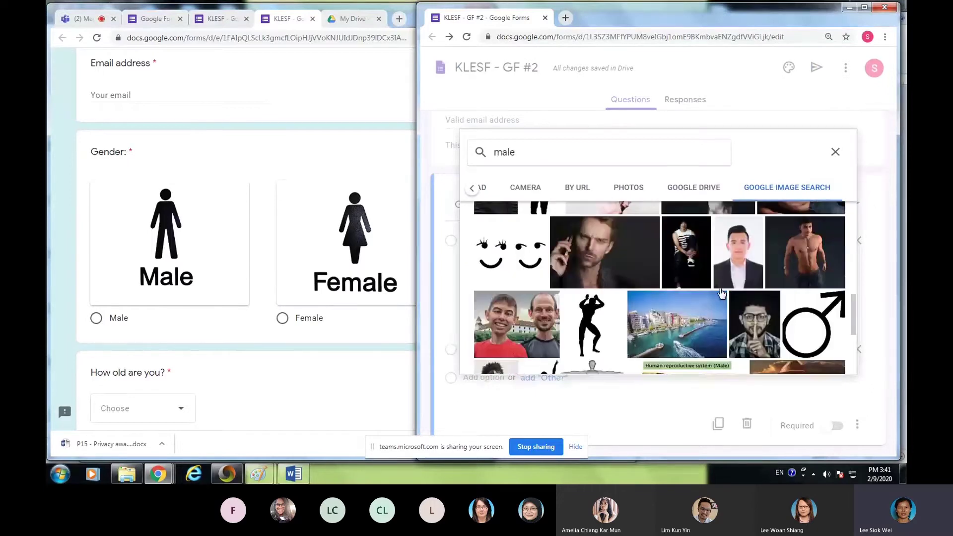
pyautogui.scroll(-2, 722, 294)
pyautogui.scroll(-3, 725, 298)
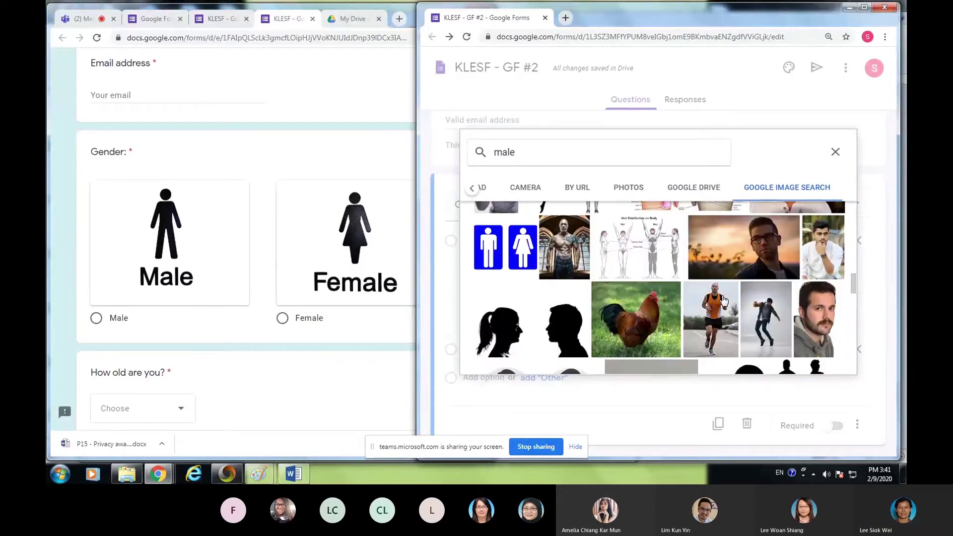
pyautogui.scroll(5, 729, 302)
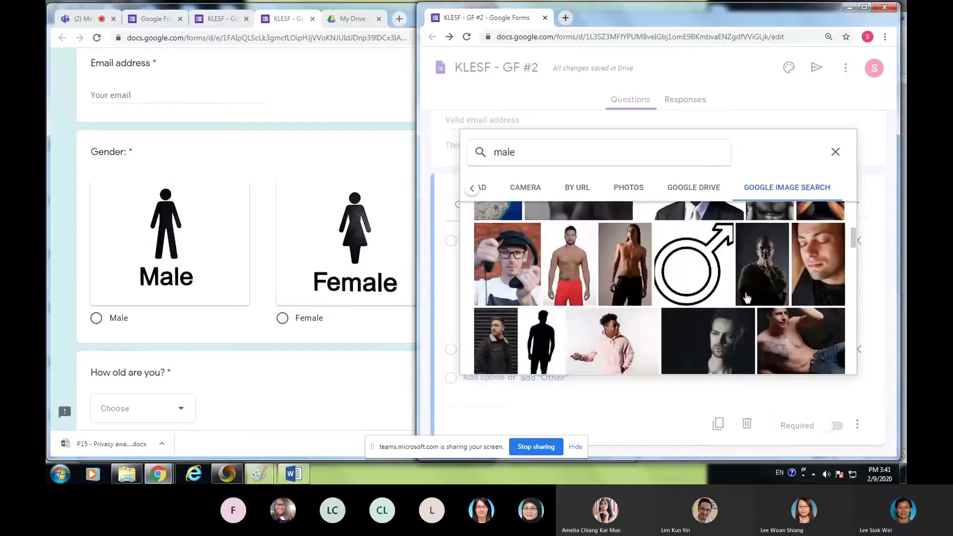
pyautogui.click(706, 280)
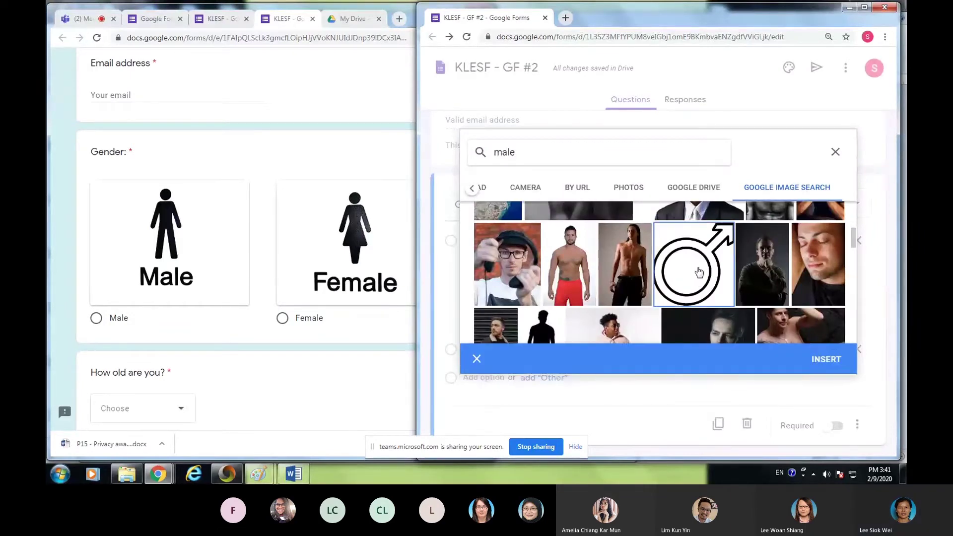
pyautogui.click(834, 360)
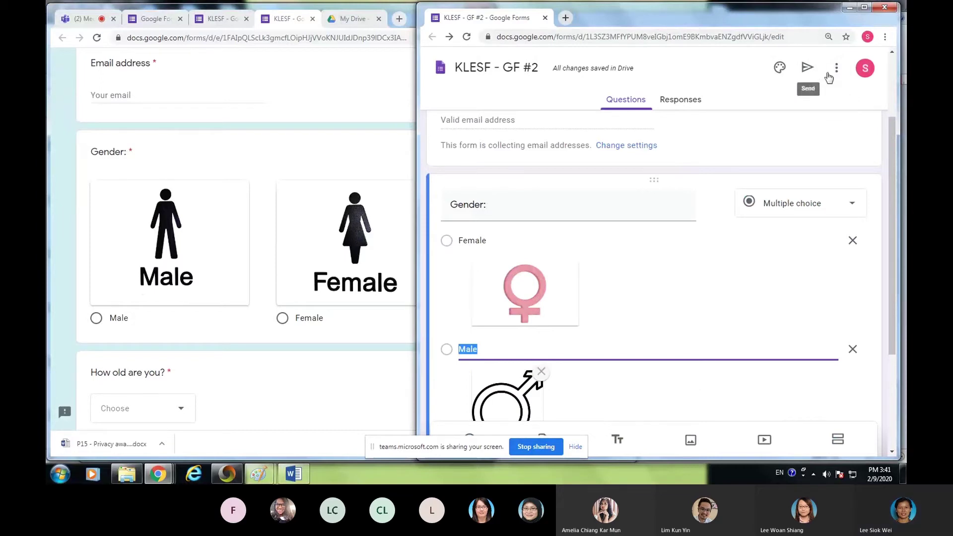
# - Maximize the editor, preview the illustrated Female and Male choices, then close the preview
pyautogui.click(864, 7)
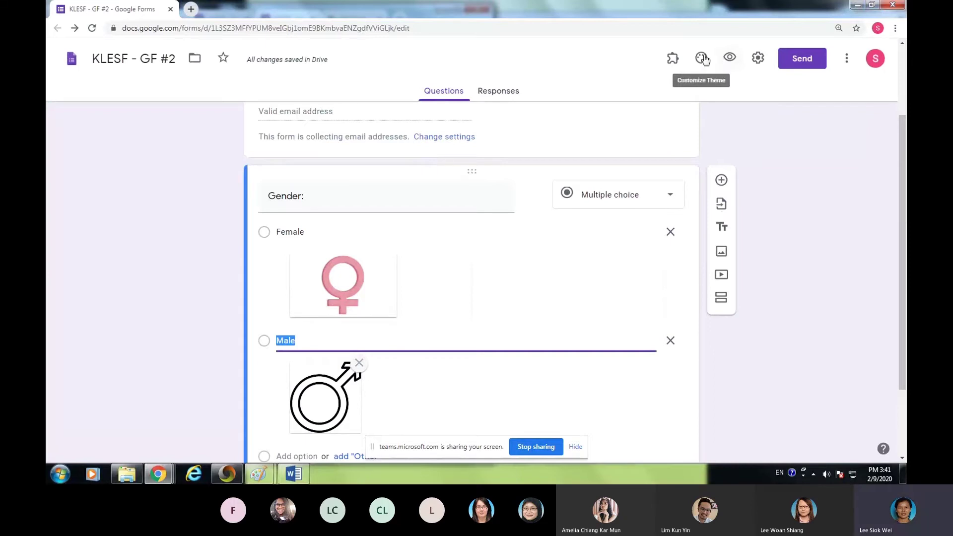
pyautogui.click(730, 58)
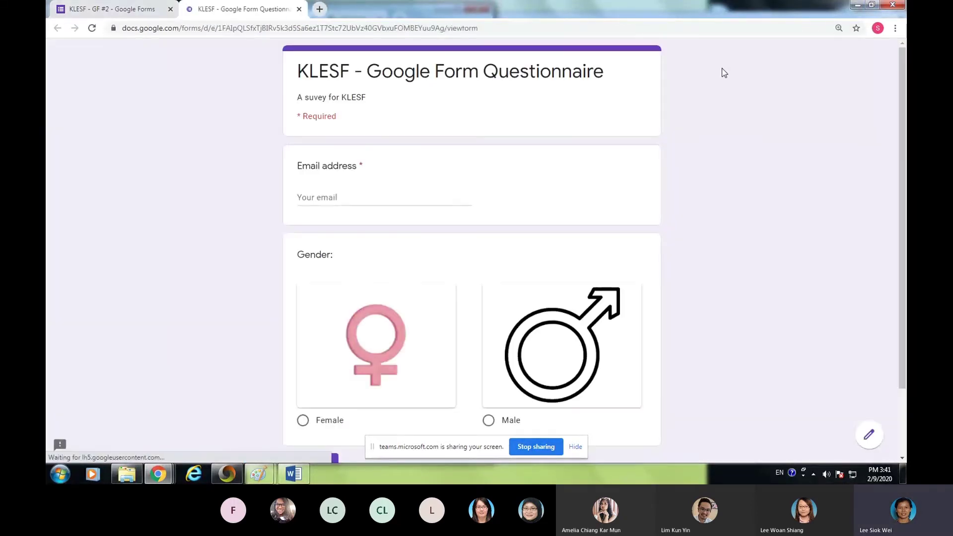
pyautogui.scroll(-3, 839, 265)
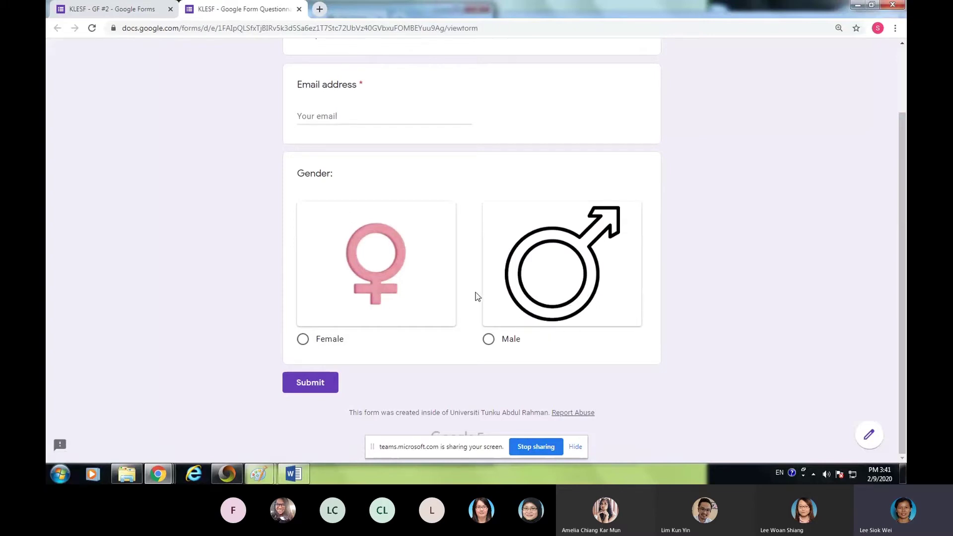
pyautogui.scroll(3, 828, 93)
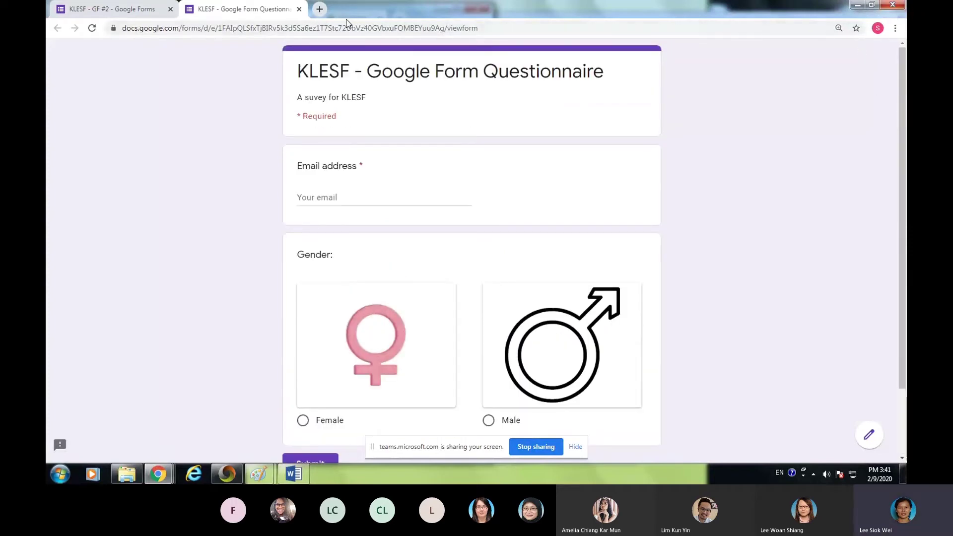
pyautogui.click(299, 9)
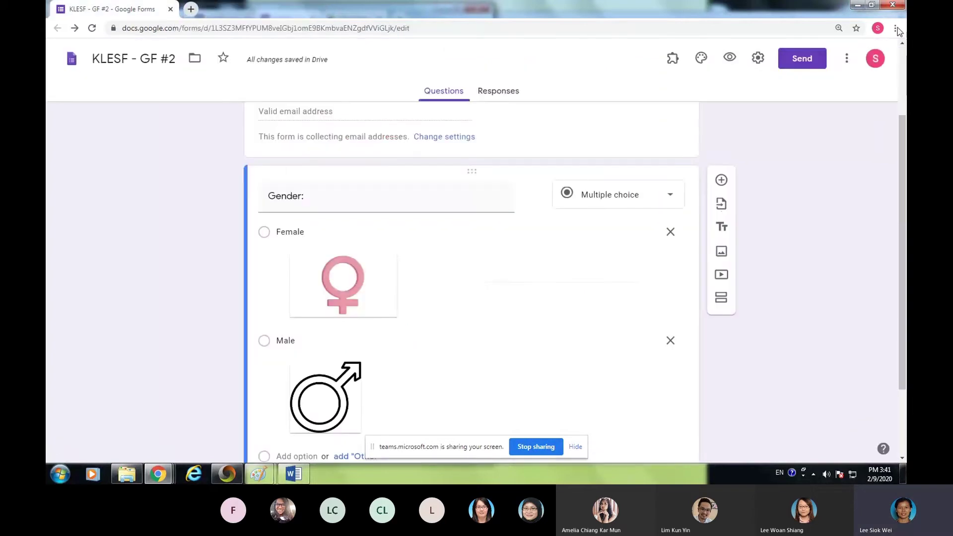
# - Restore the editor window and drag its left edge left to widen it beside the questionnaire
pyautogui.click(870, 6)
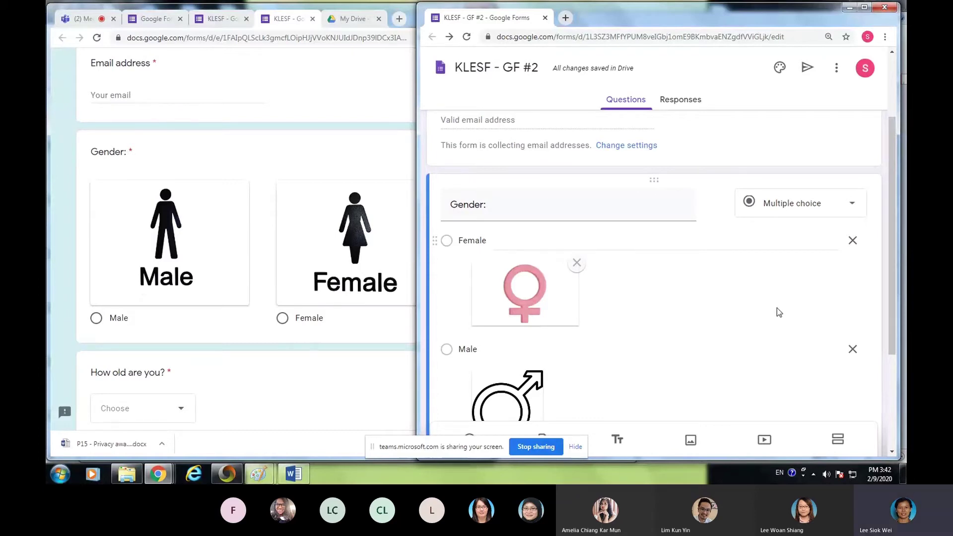
pyautogui.scroll(-3, 777, 311)
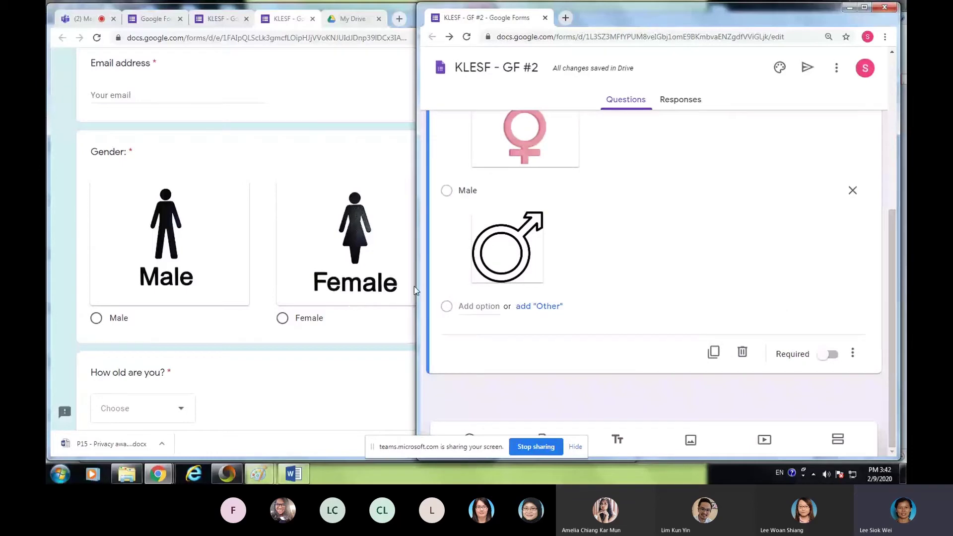
pyautogui.scroll(2, 802, 334)
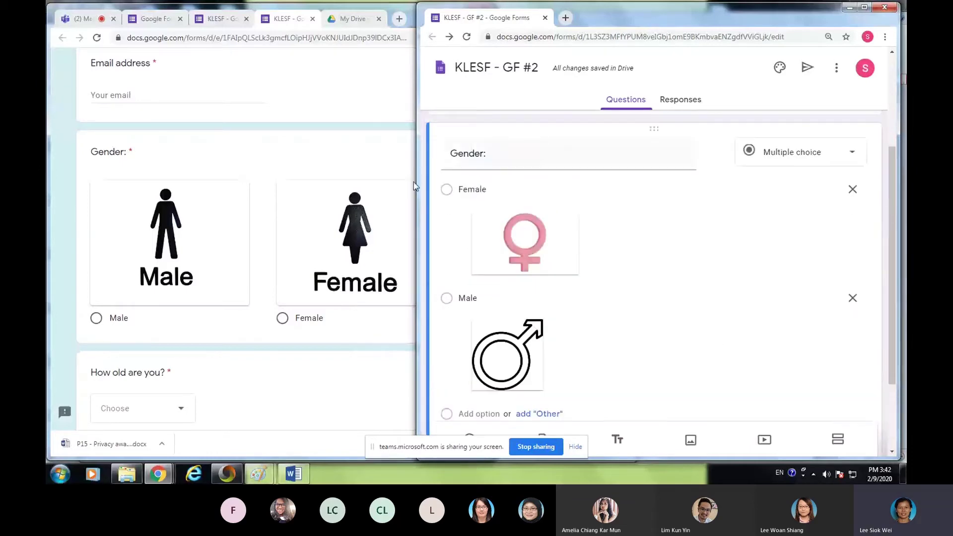
pyautogui.moveTo(417, 178); pyautogui.dragTo(311, 180)
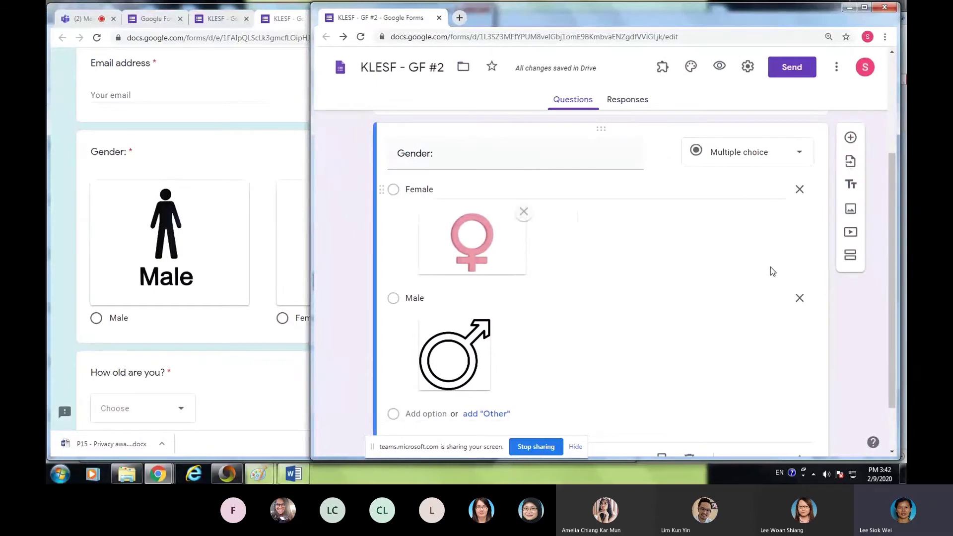
pyautogui.scroll(3, 558, 234)
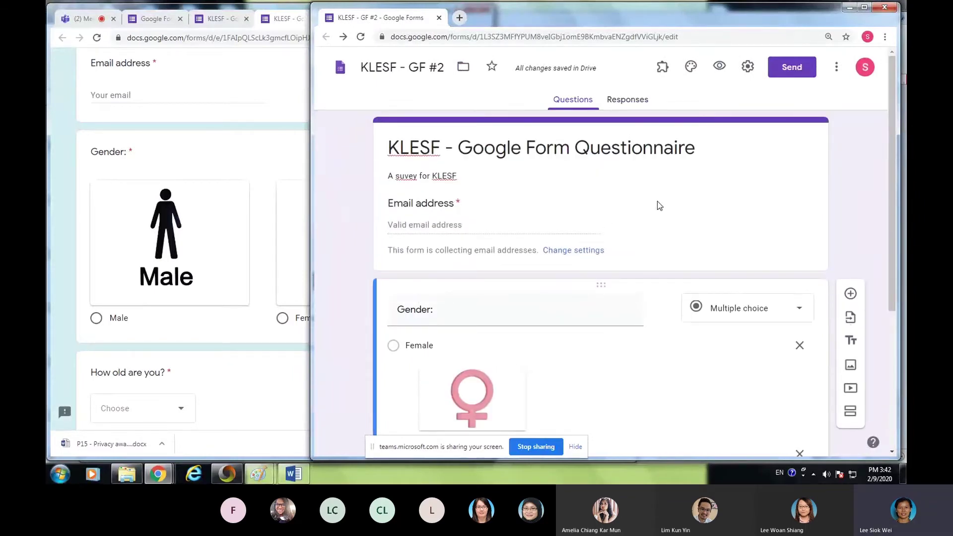
pyautogui.scroll(-4, 648, 306)
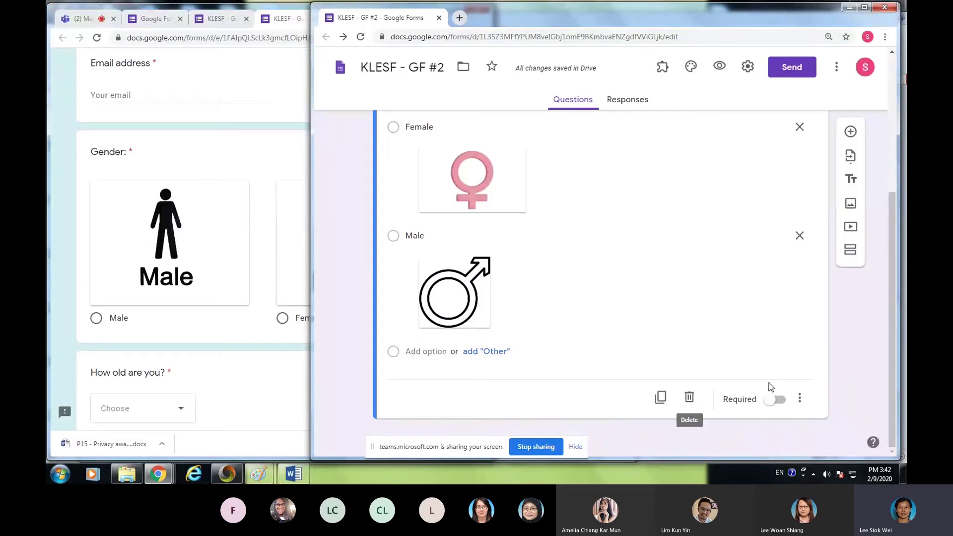
# - Add a question after Gender titled 'How old are you?', then bring the original form's preview forward
pyautogui.click(851, 133)
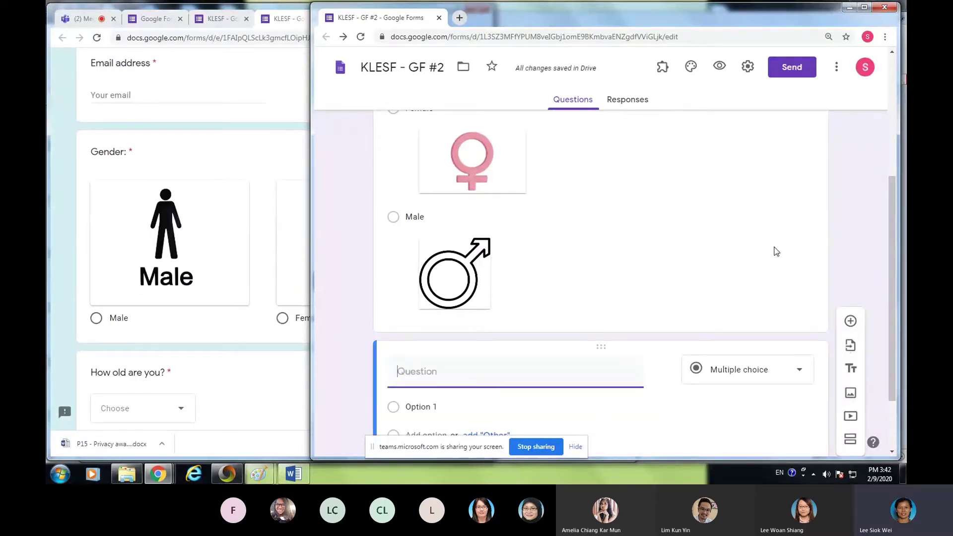
pyautogui.scroll(-2, 777, 252)
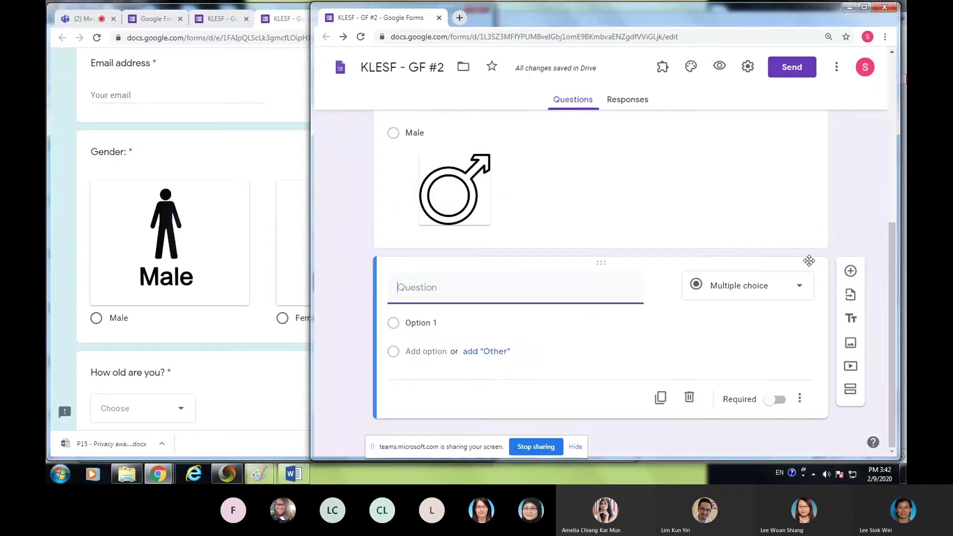
pyautogui.scroll(-1, 214, 263)
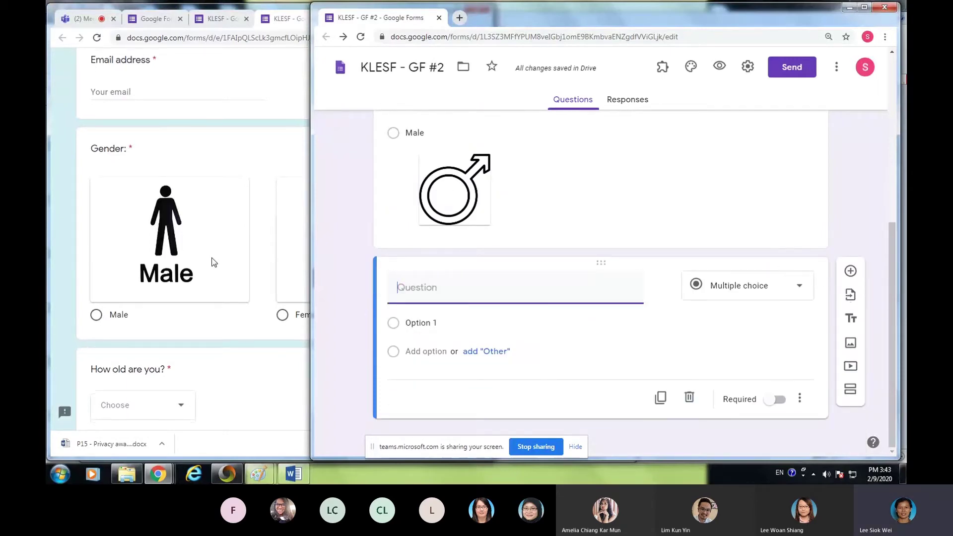
pyautogui.scroll(-4, 214, 263)
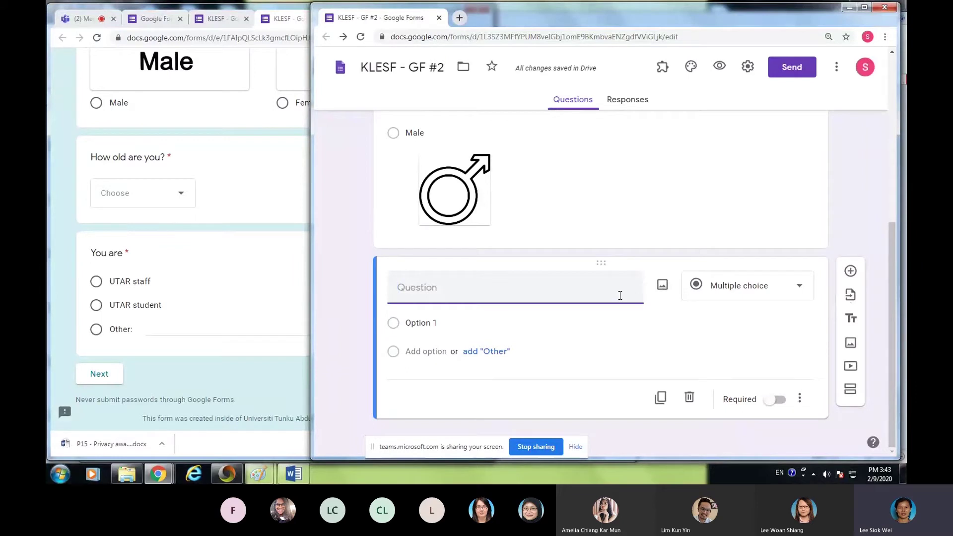
pyautogui.write('How o')
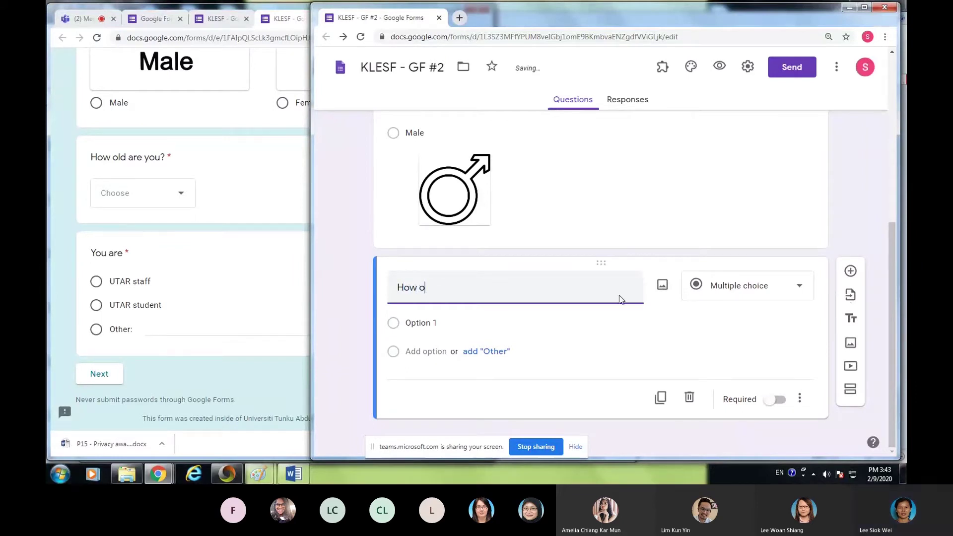
pyautogui.write('ld are tyo')
pyautogui.press('BackSpace')
pyautogui.press('BackSpace')
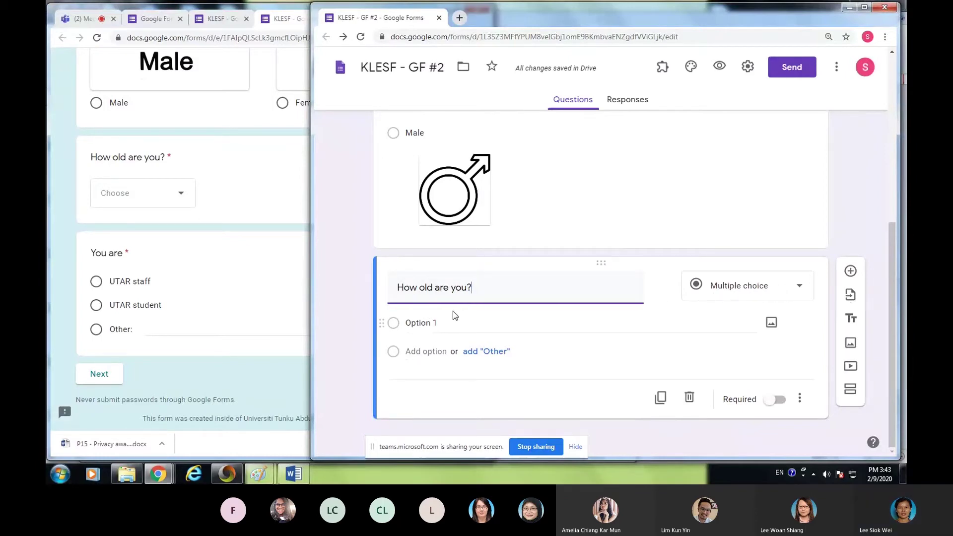
pyautogui.click(221, 183)
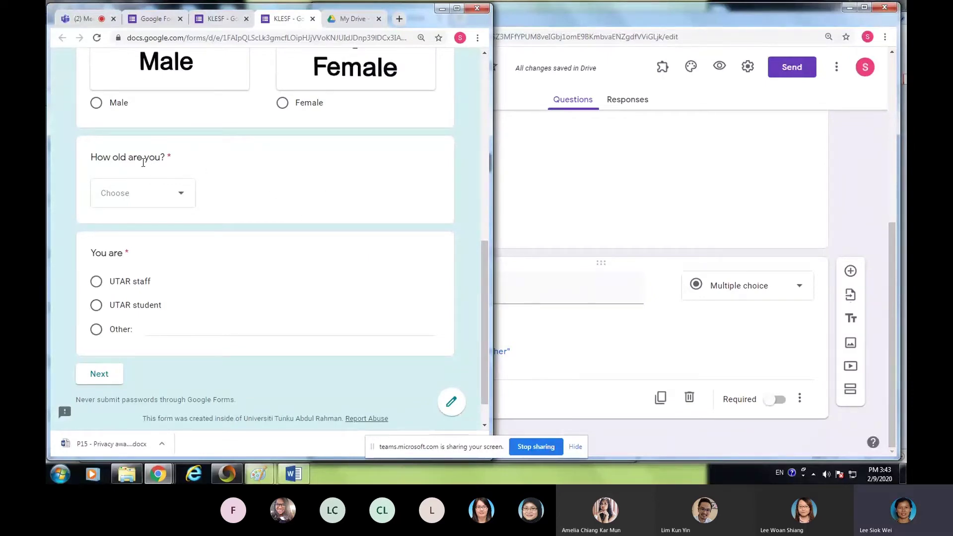
# - Close the respondent preview and review the original questionnaire's four age ranges for 'How old are you?'
pyautogui.scroll(2, 249, 193)
pyautogui.scroll(-2, 258, 199)
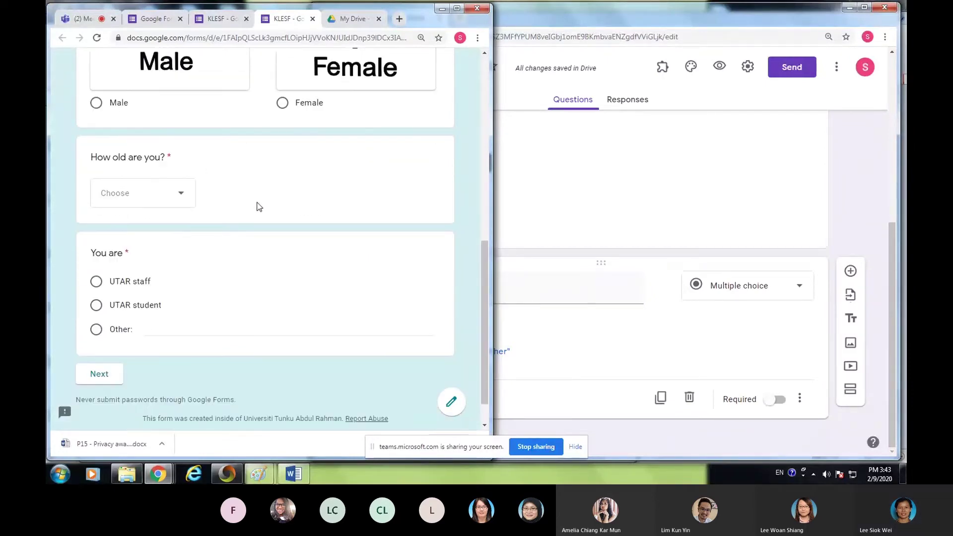
pyautogui.scroll(4, 283, 148)
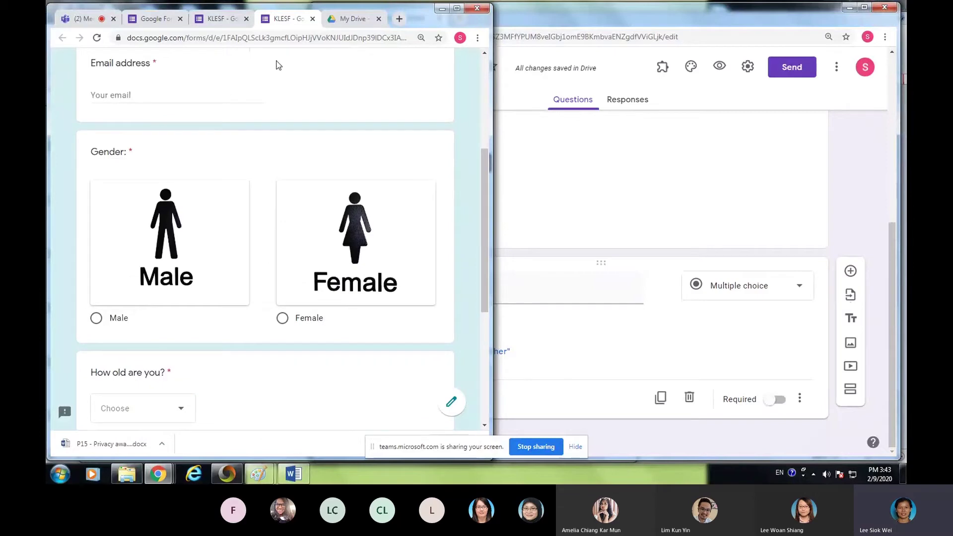
pyautogui.click(313, 19)
pyautogui.scroll(-7, 344, 317)
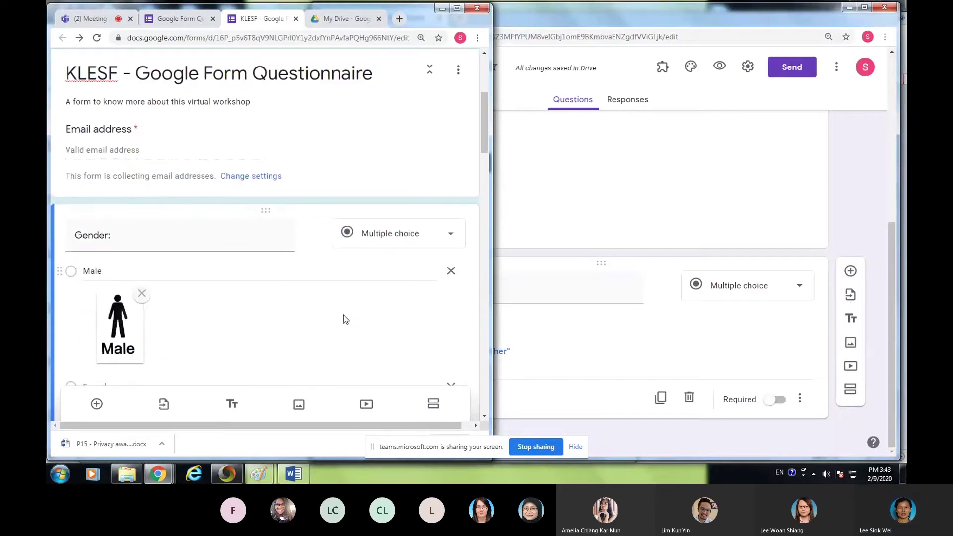
pyautogui.scroll(-7, 345, 315)
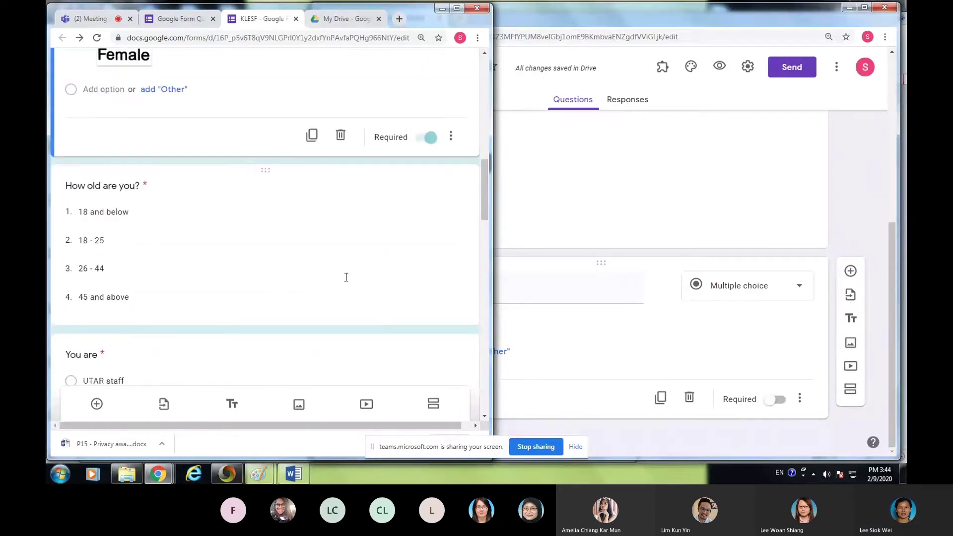
pyautogui.click(181, 167)
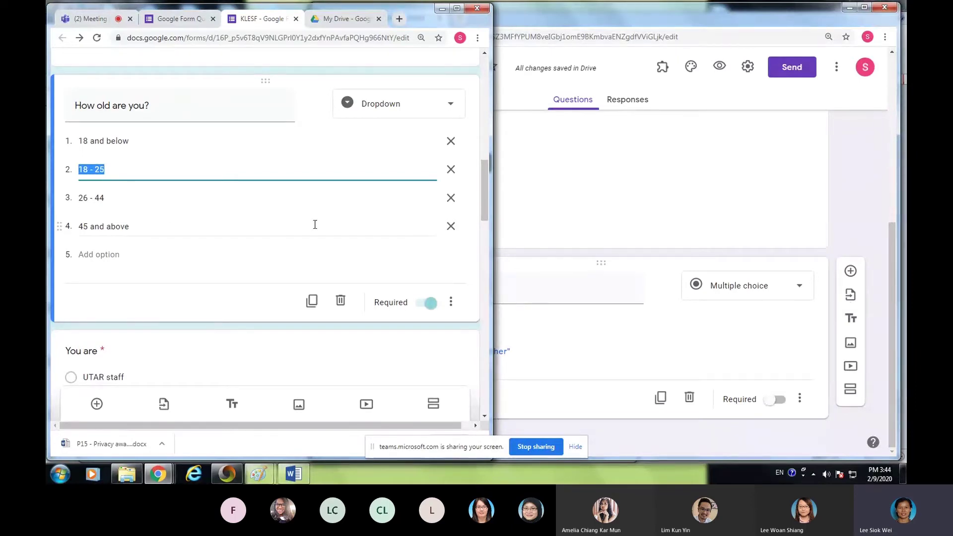
pyautogui.click(626, 216)
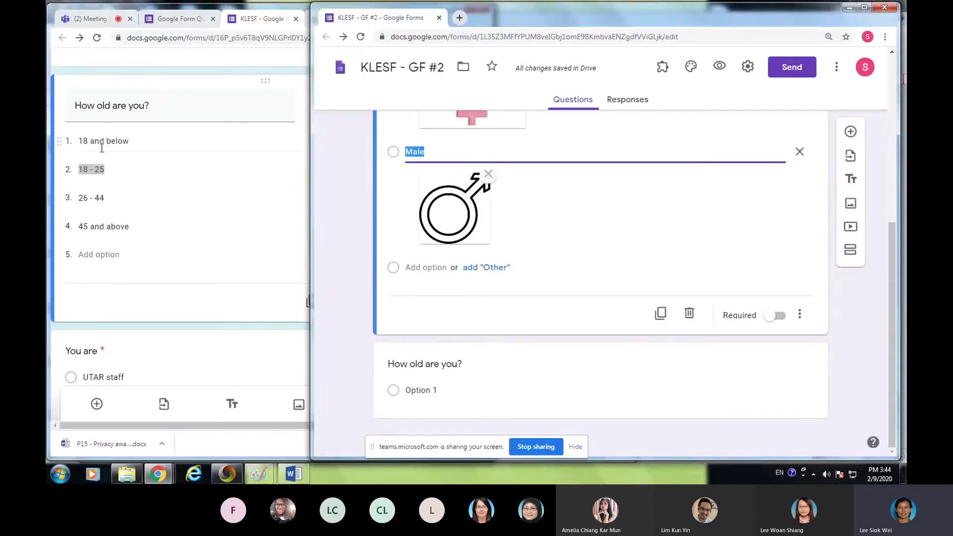
# - Change the 'How old are you?' question's type to Dropdown
pyautogui.click(567, 374)
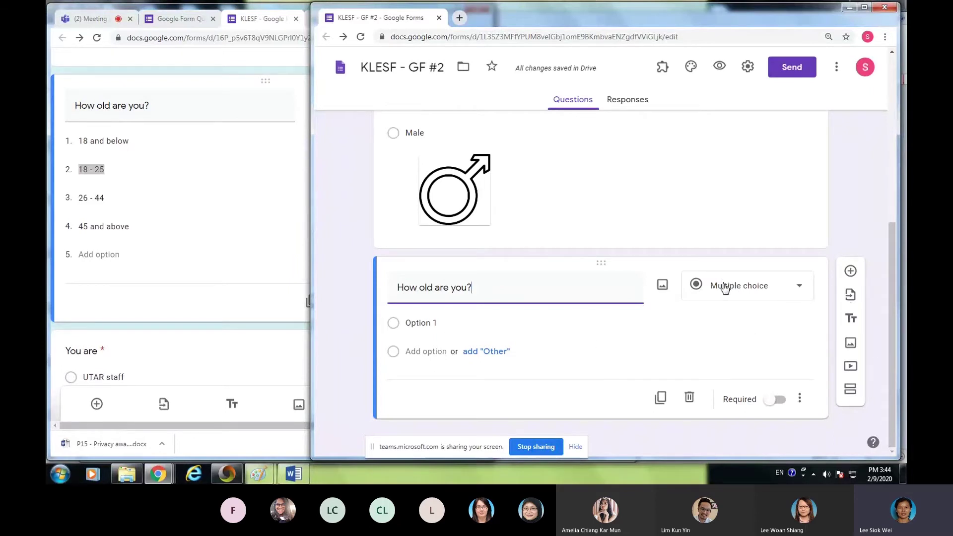
pyautogui.click(800, 288)
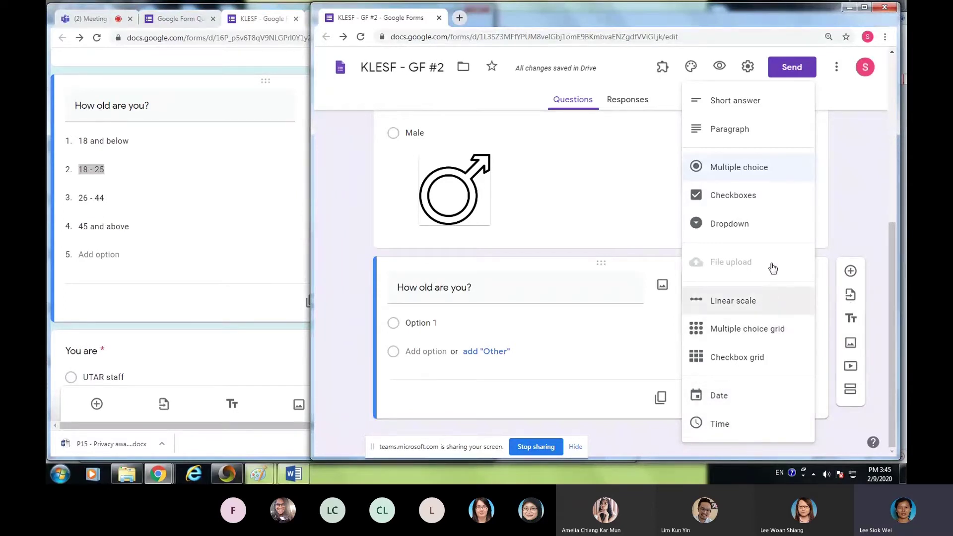
pyautogui.click(734, 227)
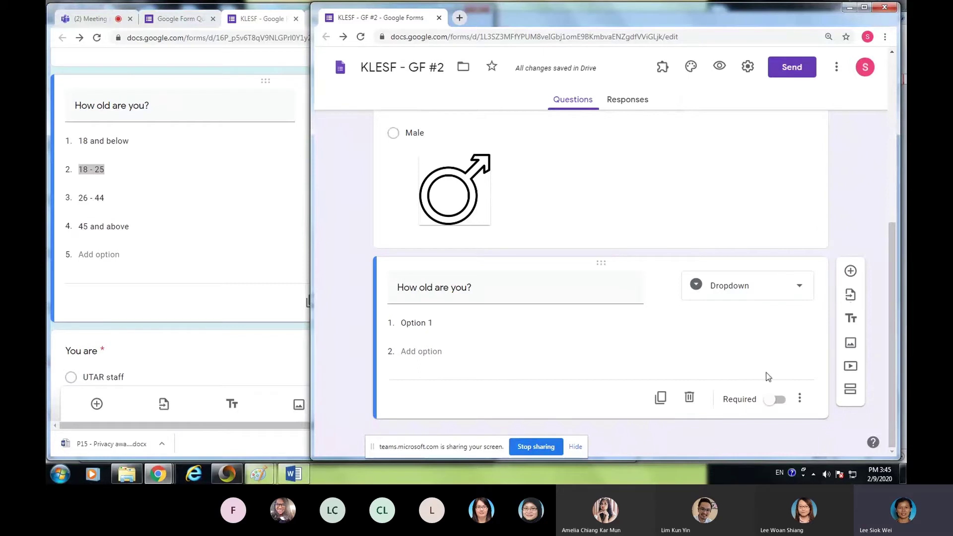
# - Enter '18 and below' as the first age choice
pyautogui.click(410, 324)
pyautogui.write('18')
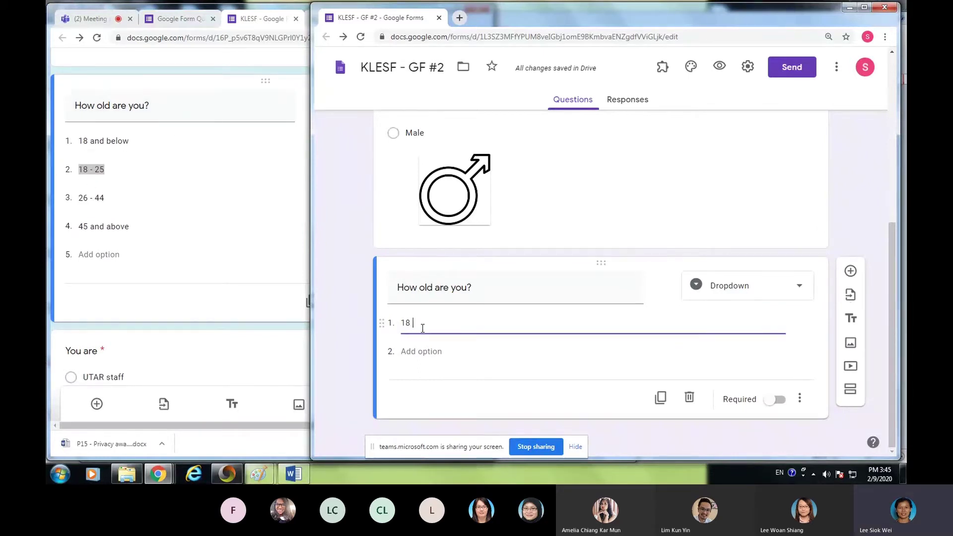
pyautogui.write(' and above')
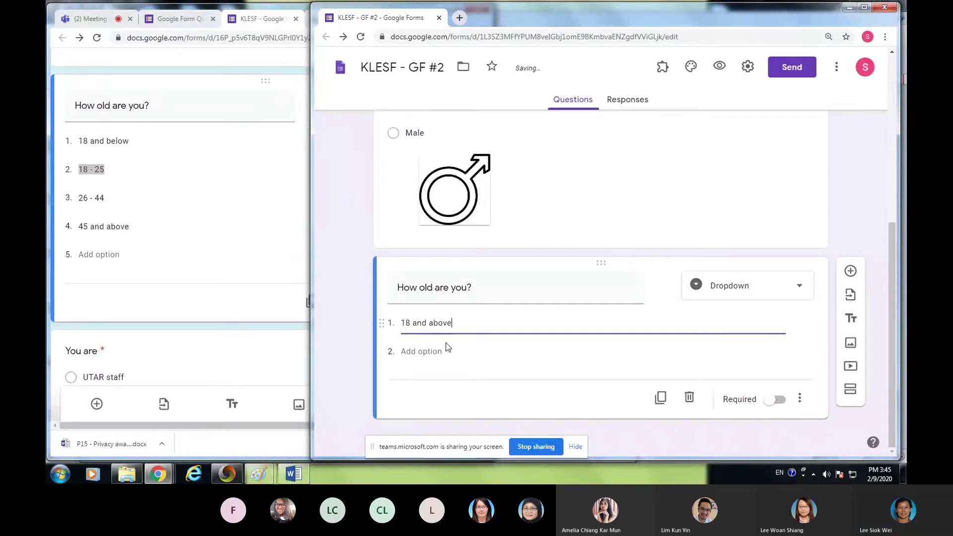
pyautogui.click(416, 351)
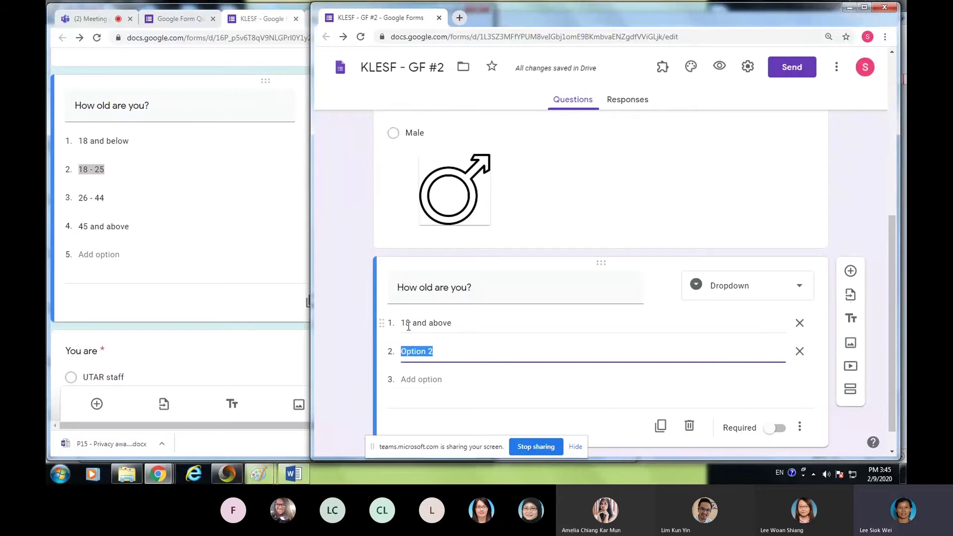
pyautogui.click(408, 326)
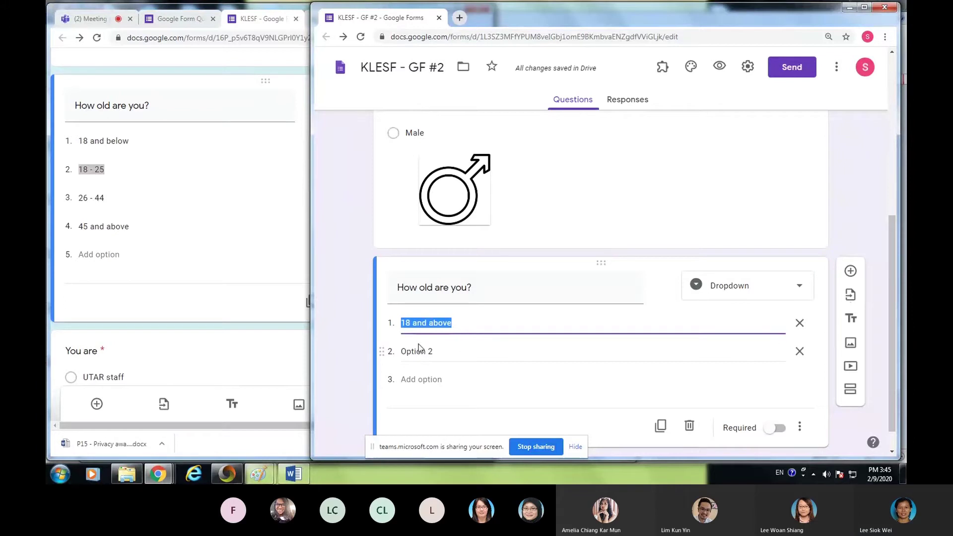
pyautogui.click(505, 358)
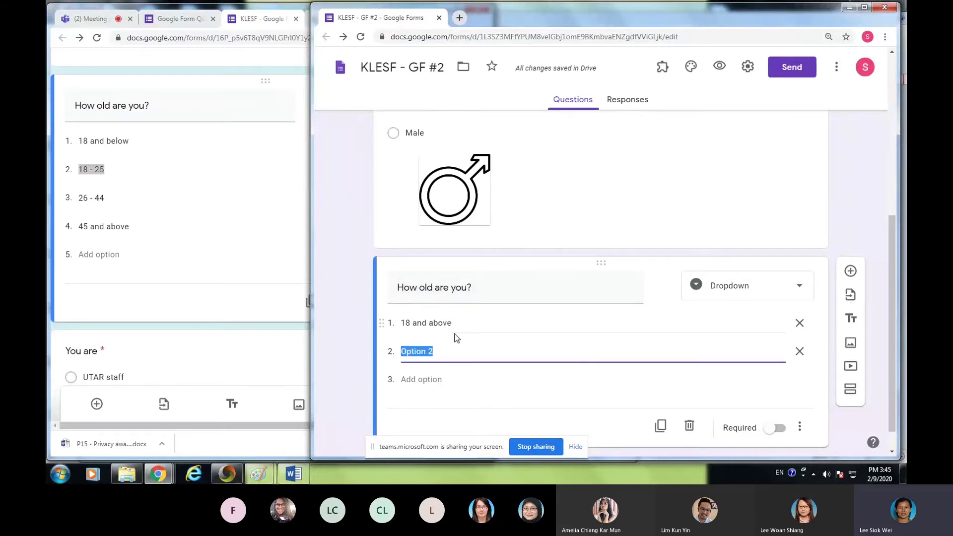
pyautogui.click(432, 322)
pyautogui.press('End')
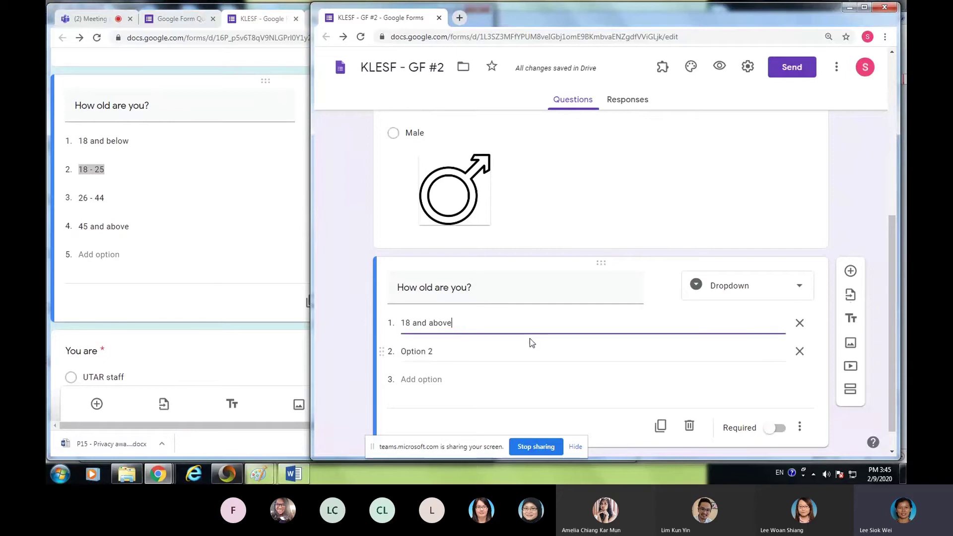
pyautogui.write('be')
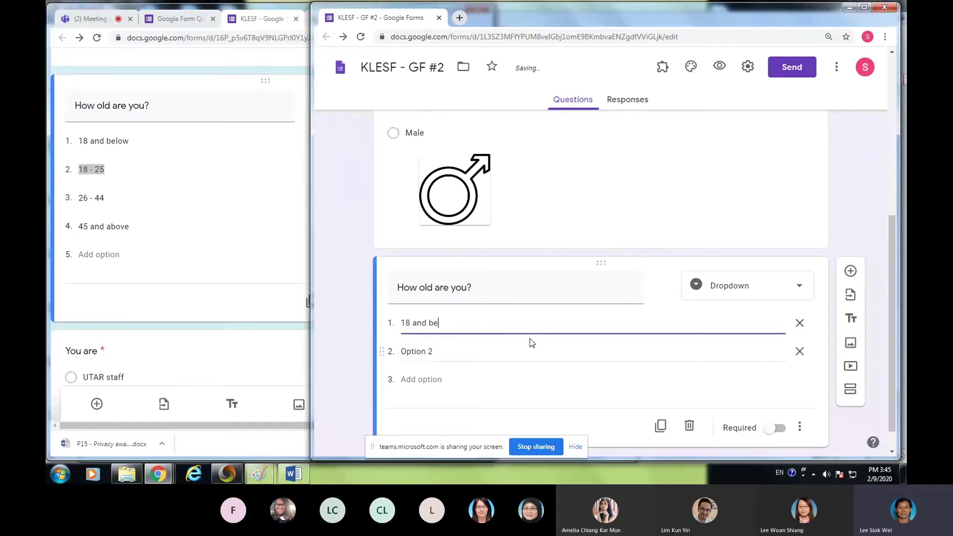
pyautogui.write('low')
# - Add the age choices '19 - 25', '26 - 44' and '45 and above'
pyautogui.click(417, 352)
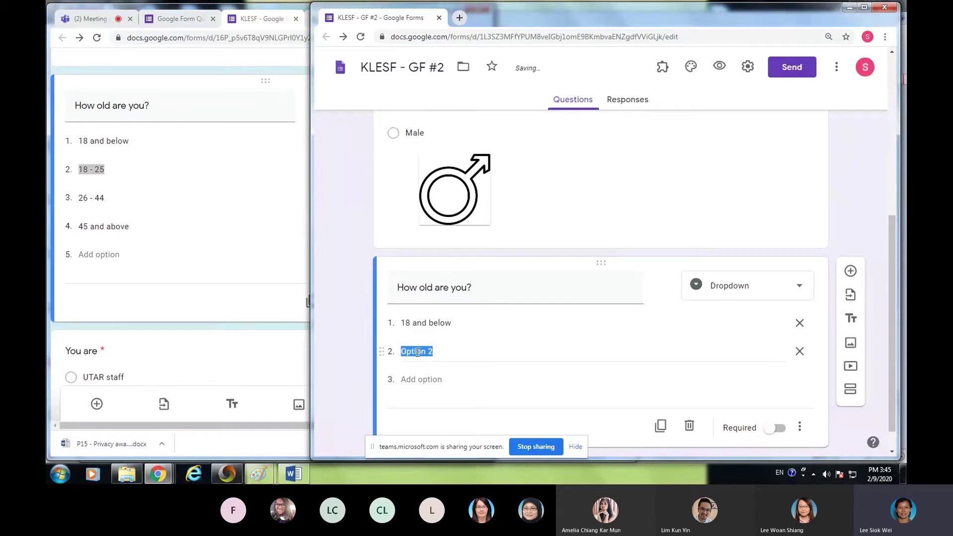
pyautogui.write('19')
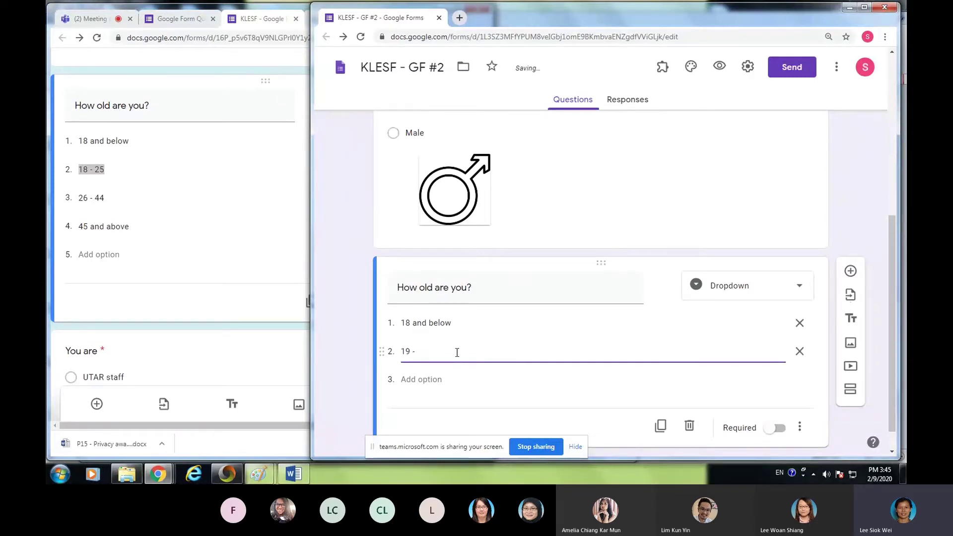
pyautogui.write(' - 25')
pyautogui.click(432, 379)
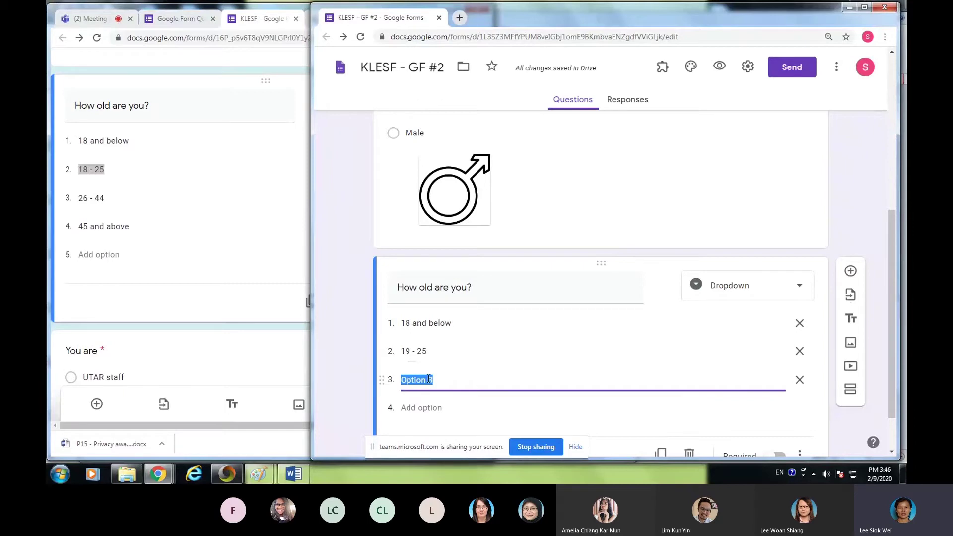
pyautogui.write('26 - 44')
pyautogui.scroll(-1, 451, 396)
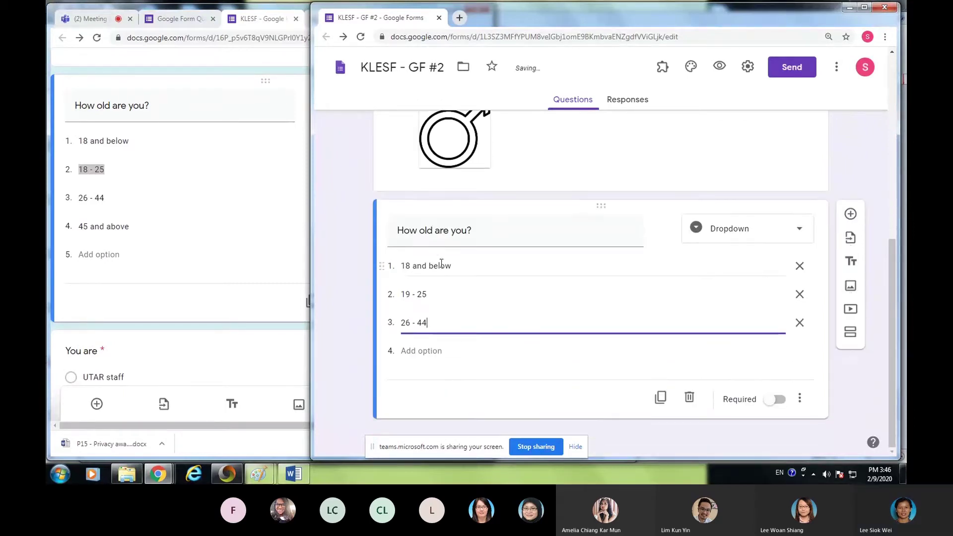
pyautogui.click(405, 352)
pyautogui.write('45 and above')
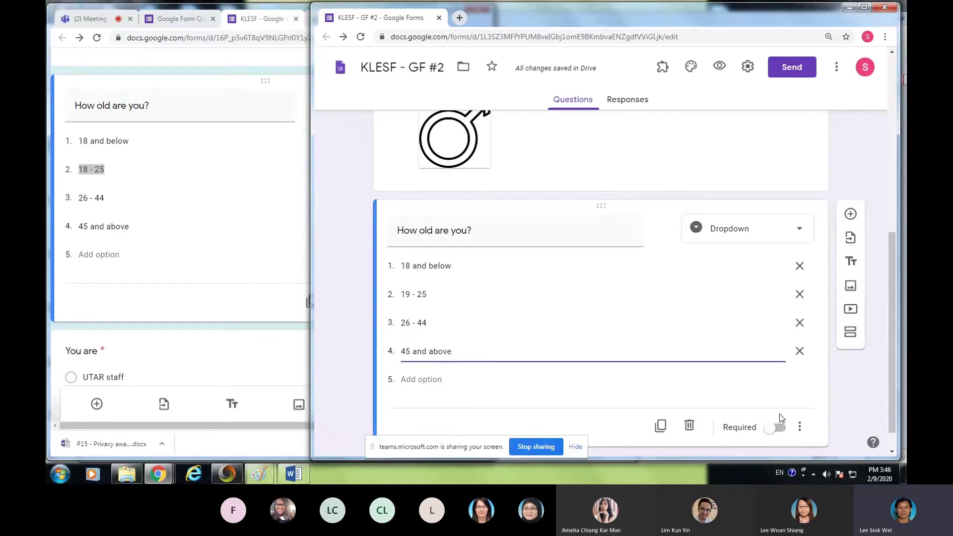
# - Switch on Required for the 'How old are you?' dropdown, leaving its other settings unchanged
pyautogui.click(770, 430)
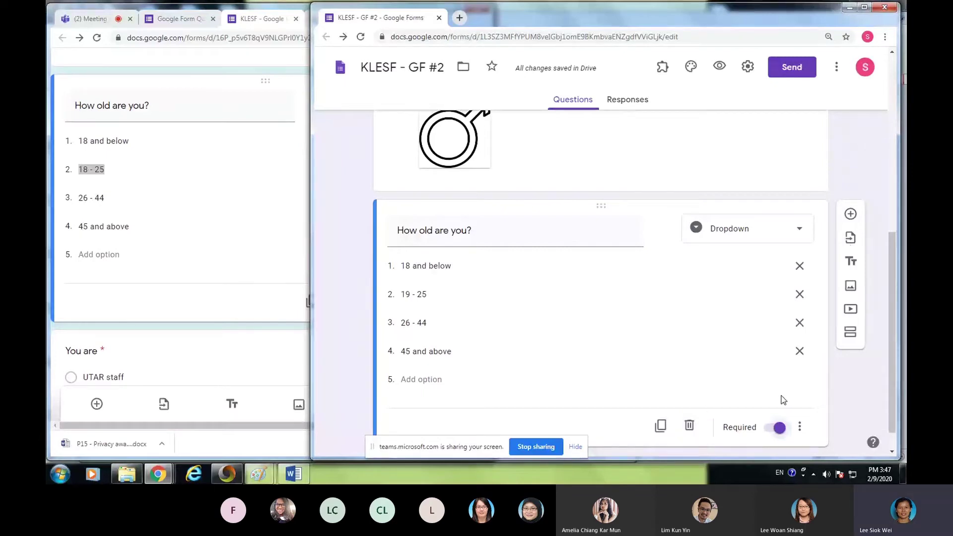
pyautogui.click(800, 428)
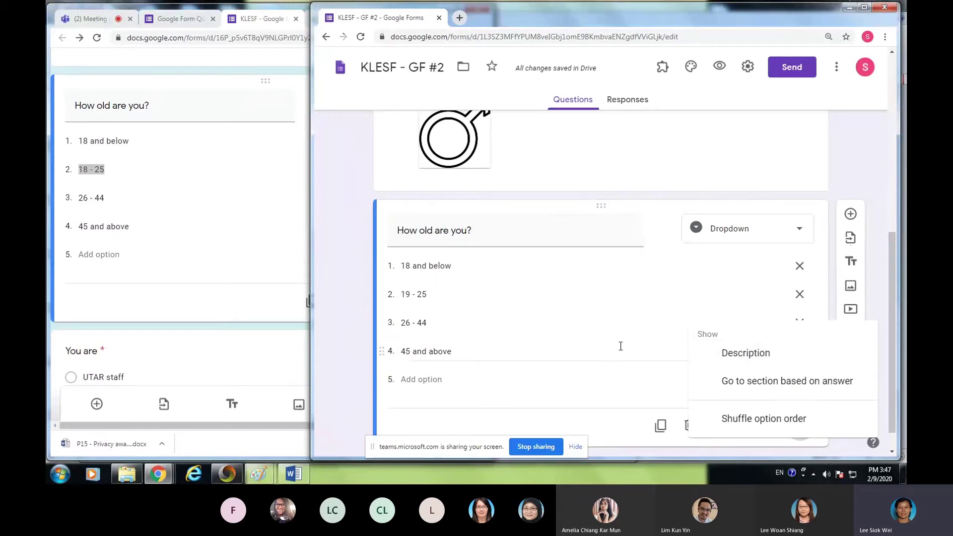
pyautogui.click(631, 378)
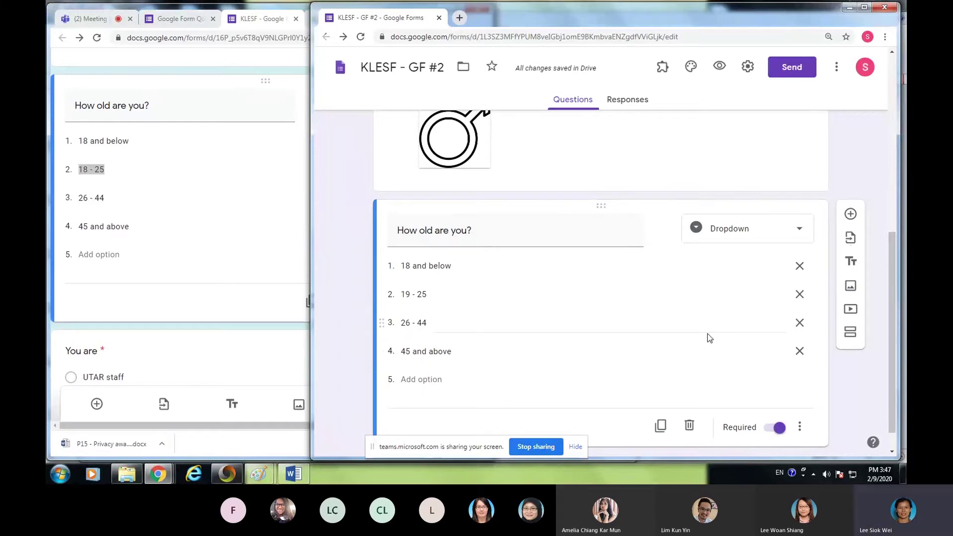
pyautogui.scroll(3, 708, 333)
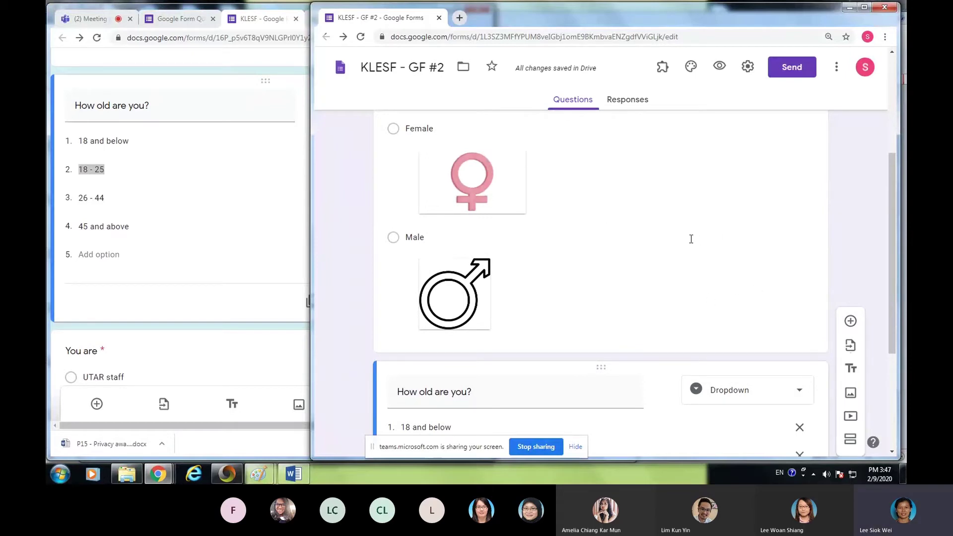
# - Mark the Gender question with Female and Male choices as required
pyautogui.click(730, 258)
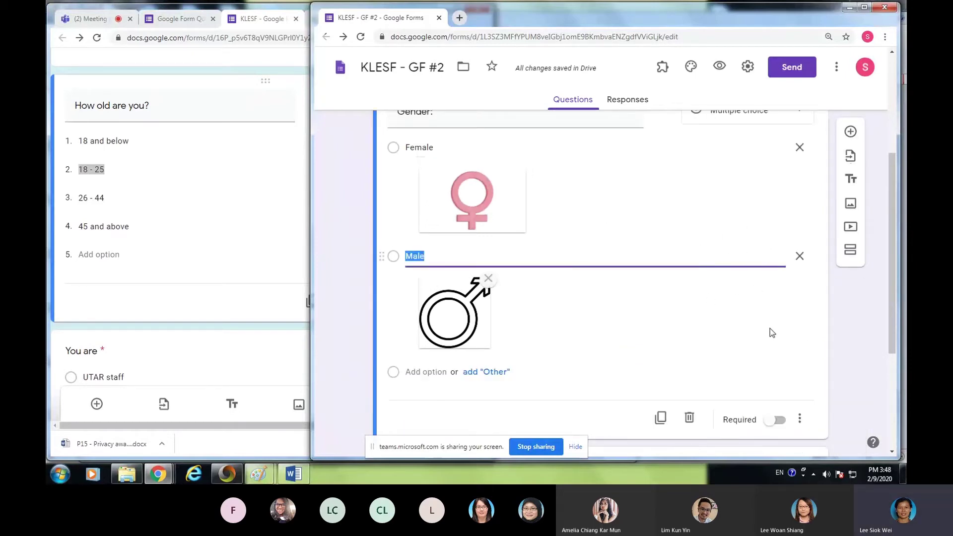
pyautogui.click(775, 421)
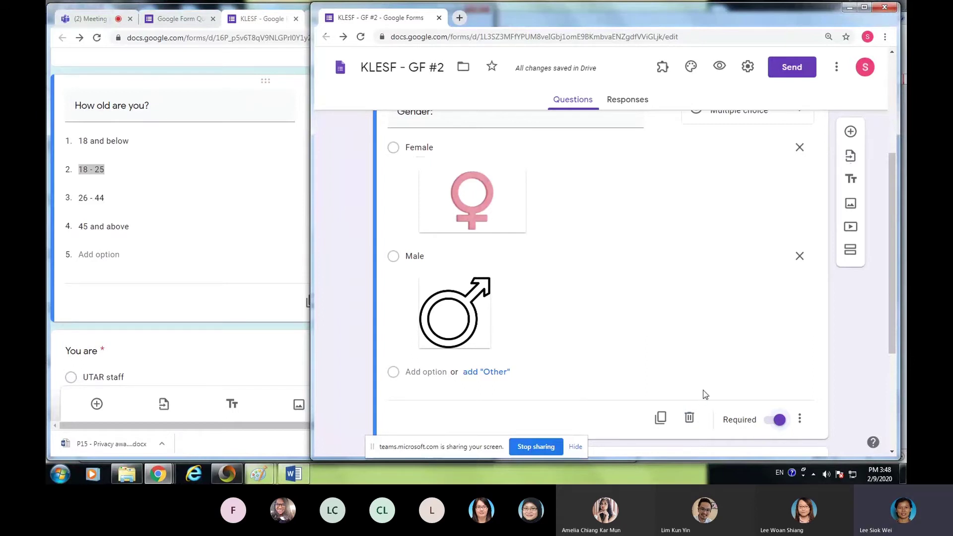
pyautogui.scroll(-4, 713, 371)
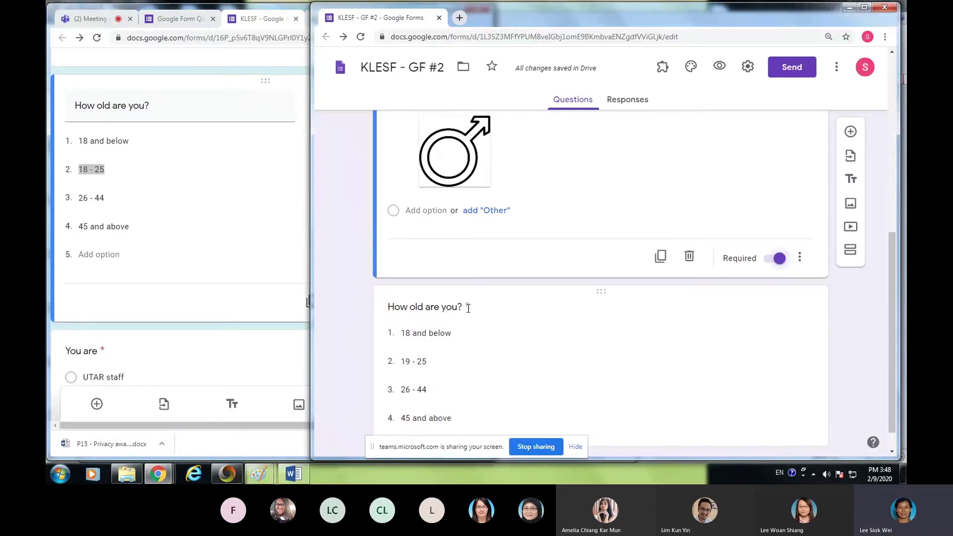
pyautogui.click(547, 329)
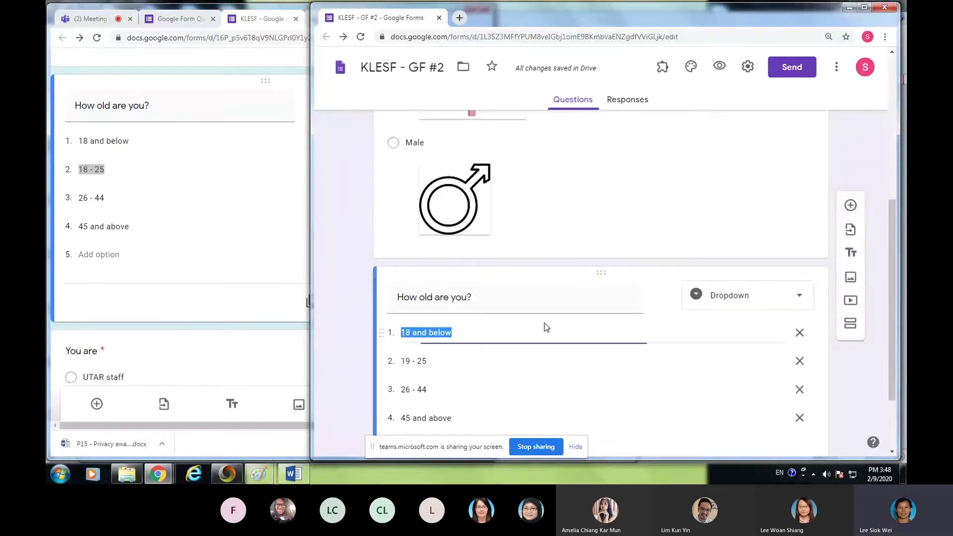
pyautogui.scroll(-3, 234, 263)
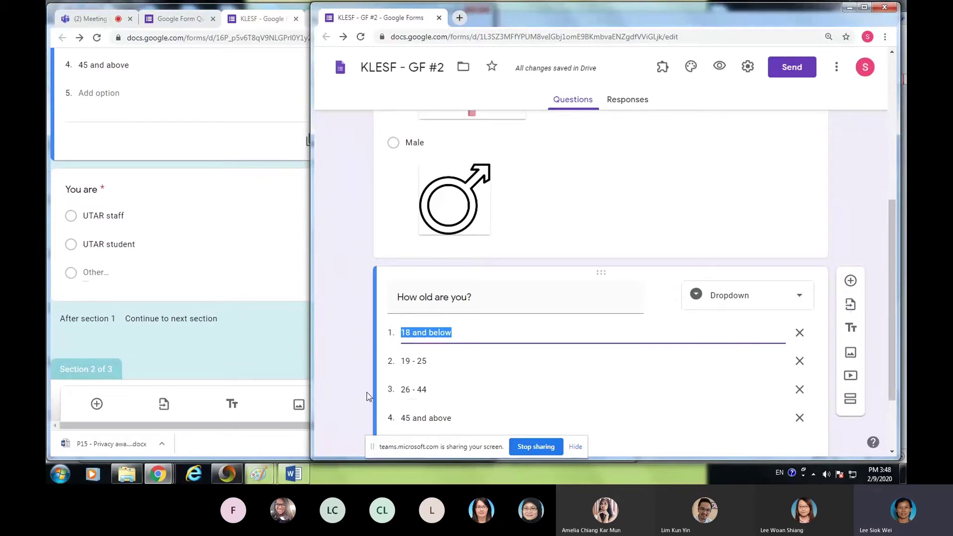
pyautogui.click(244, 248)
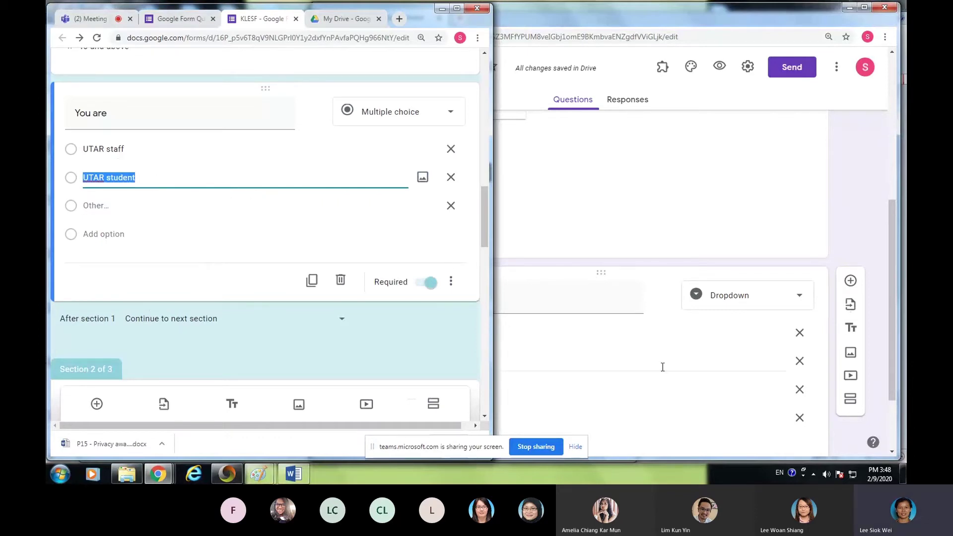
pyautogui.click(575, 308)
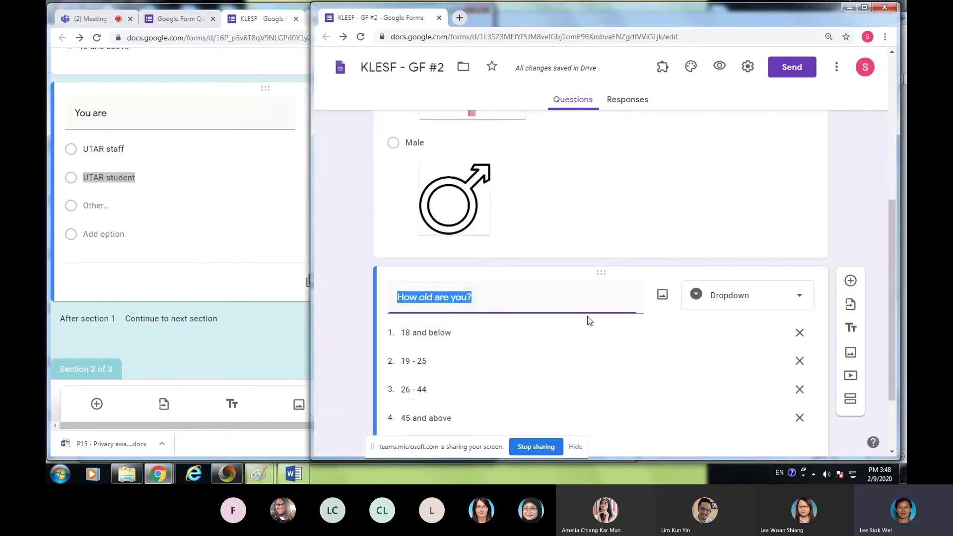
pyautogui.write('You are')
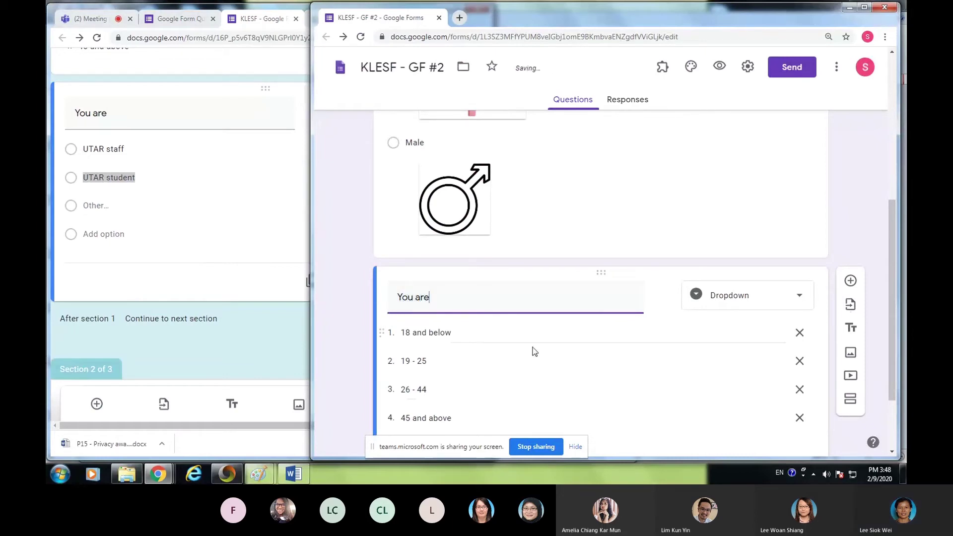
pyautogui.tripleClick(545, 295)
pyautogui.press('BackSpace')
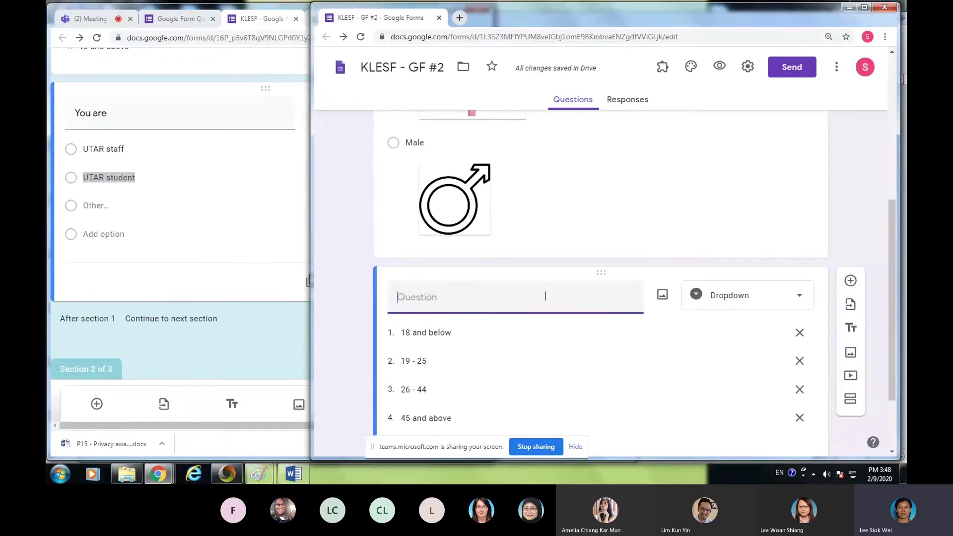
pyautogui.write('How')
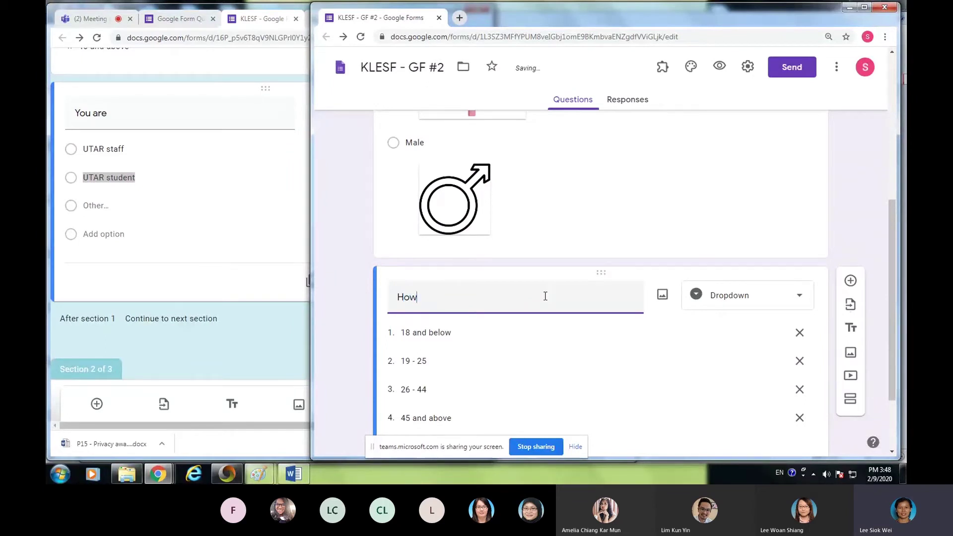
pyautogui.write(' are ')
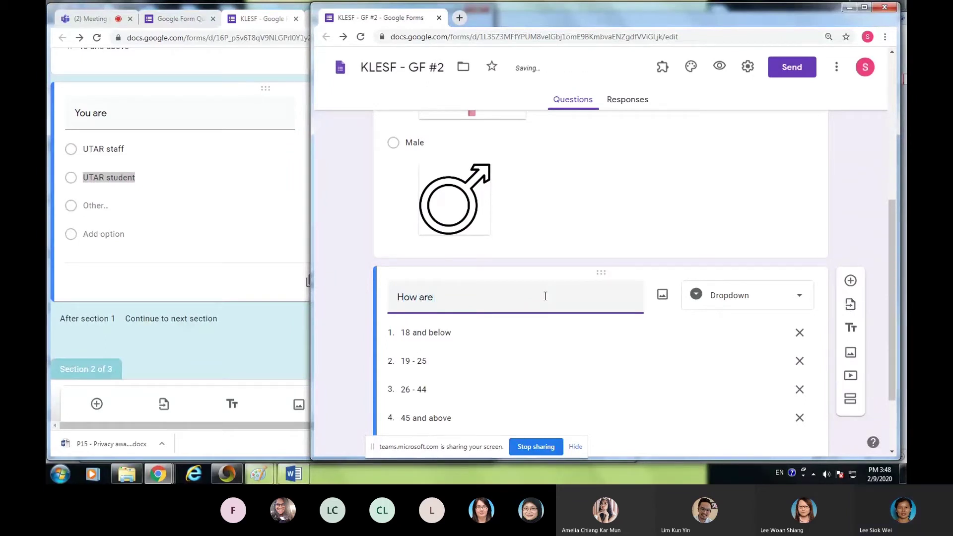
pyautogui.write('you?')
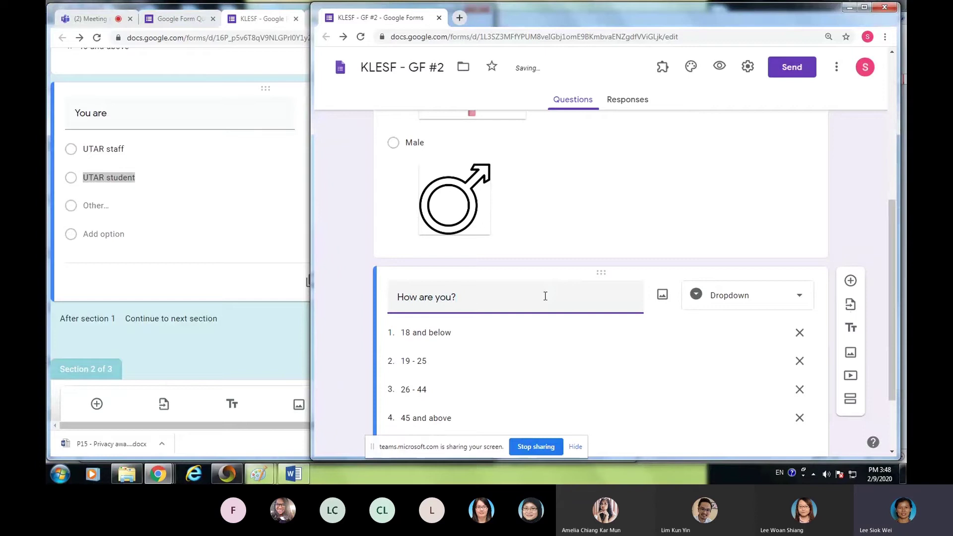
pyautogui.press('BackSpace')
pyautogui.press('BackSpace')
pyautogui.write('old are you?')
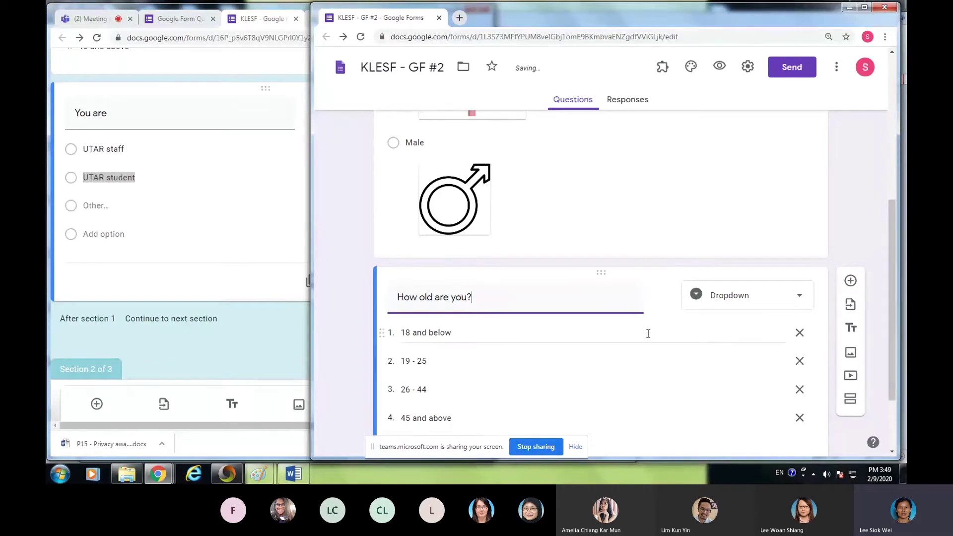
pyautogui.scroll(-2, 655, 335)
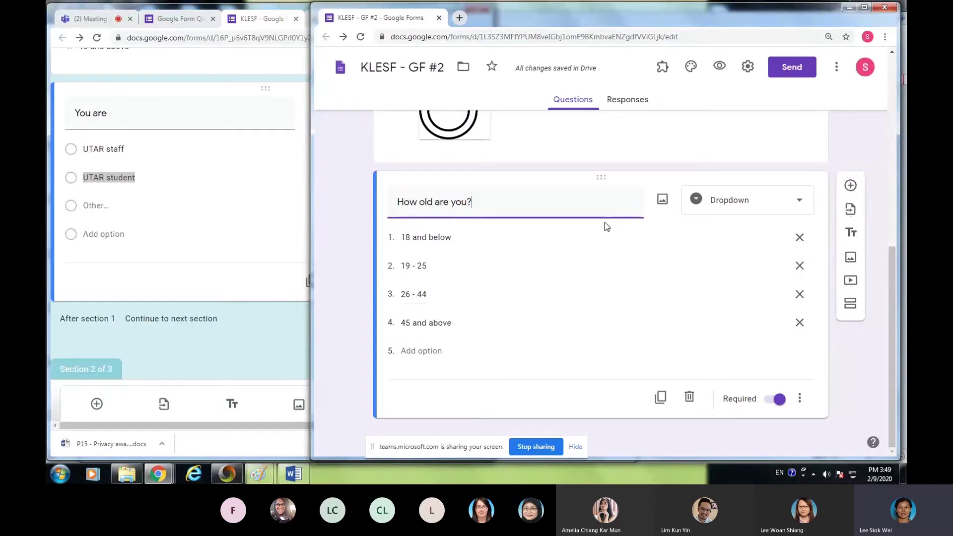
# - Duplicate the age question, retitle it 'You are' and make its first option 'UTAR staff'
pyautogui.click(661, 398)
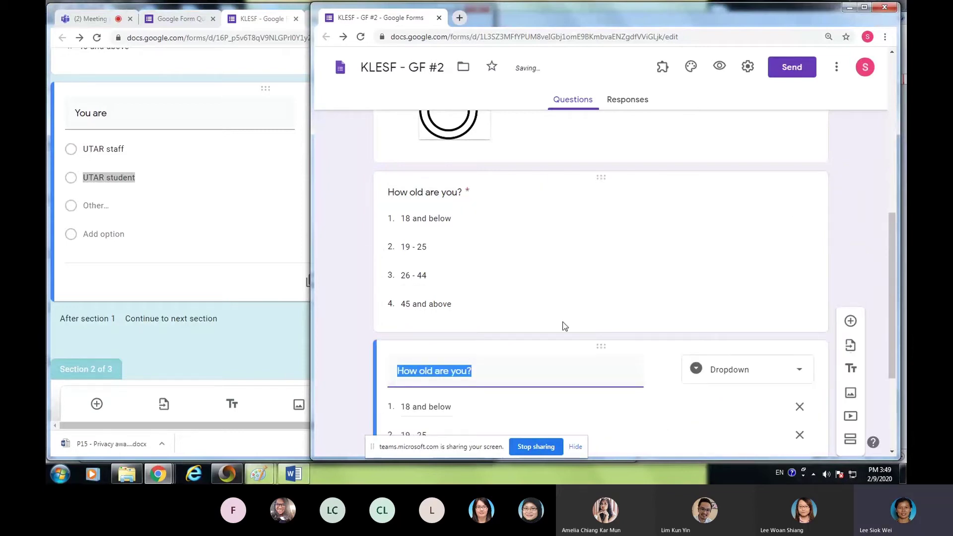
pyautogui.scroll(-1, 546, 224)
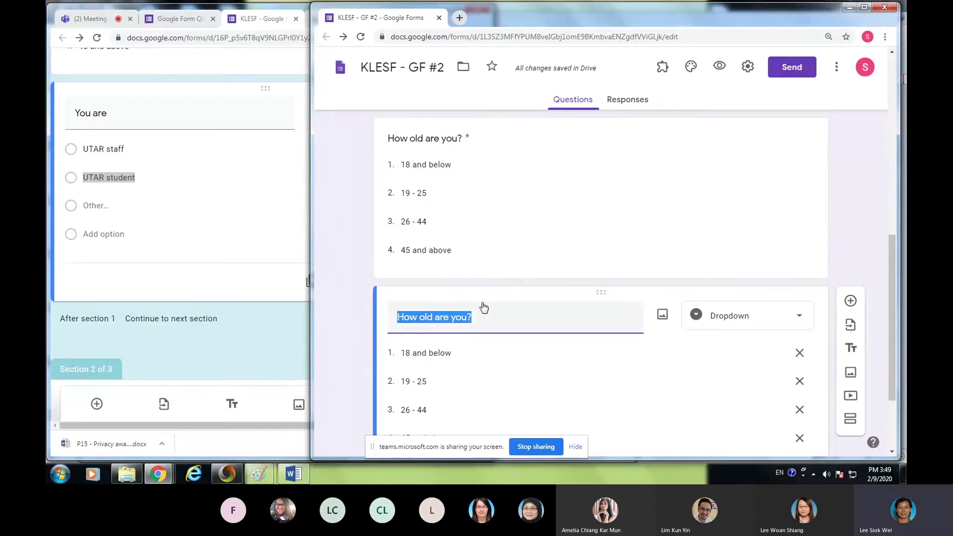
pyautogui.write('You are')
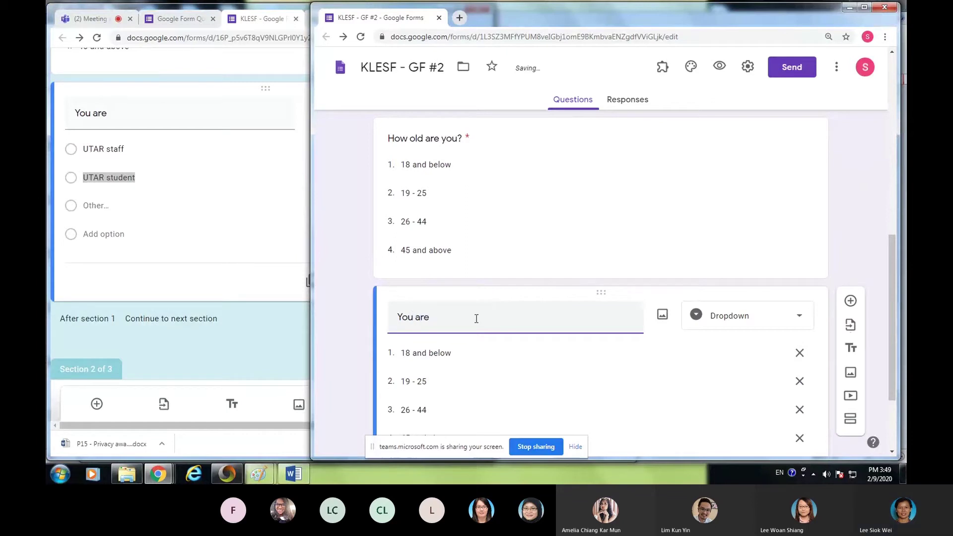
pyautogui.click(452, 353)
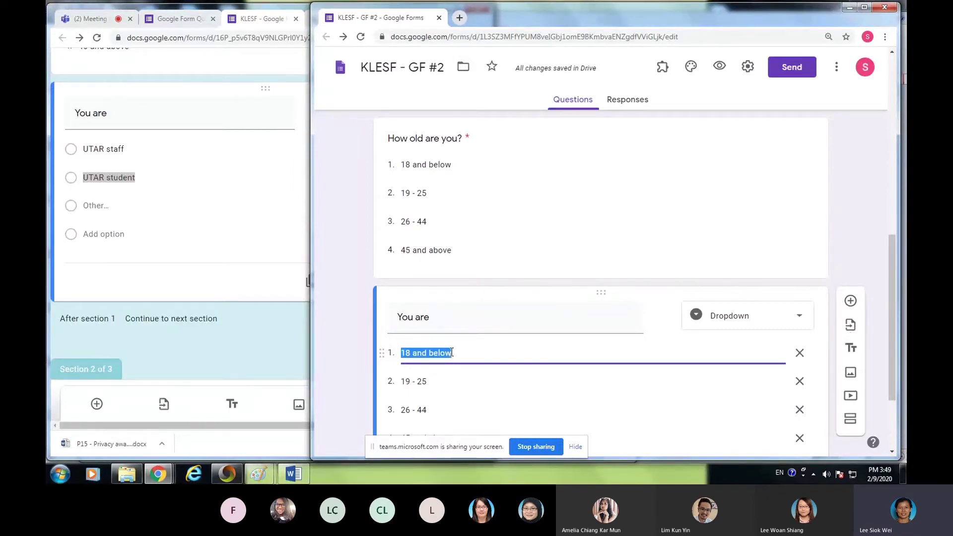
pyautogui.write('UTAR STAF')
pyautogui.press('BackSpace')
pyautogui.press('BackSpace')
pyautogui.press('BackSpace')
pyautogui.press('BackSpace')
pyautogui.write('staff')
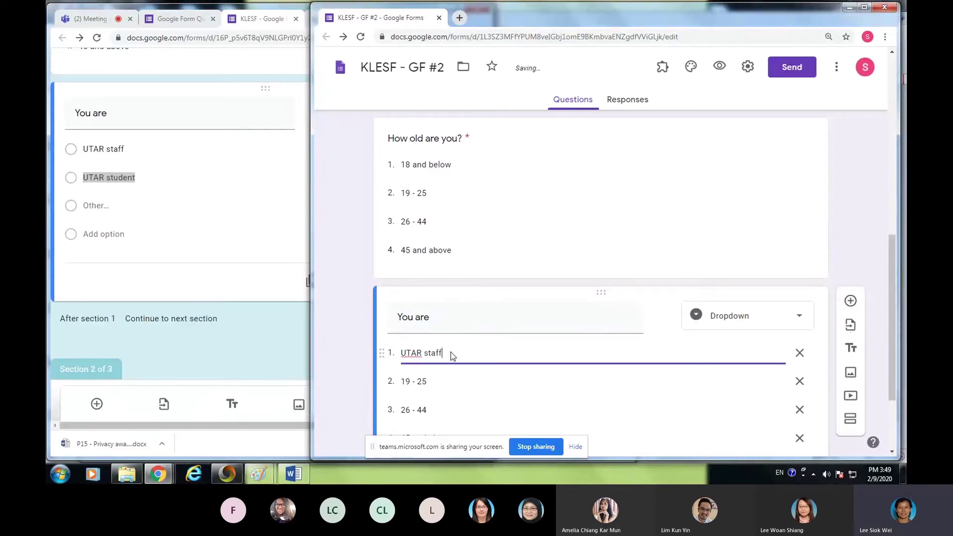
# - Rename the next options to 'UTAR student' and 'other', and delete '45 and above'
pyautogui.click(431, 382)
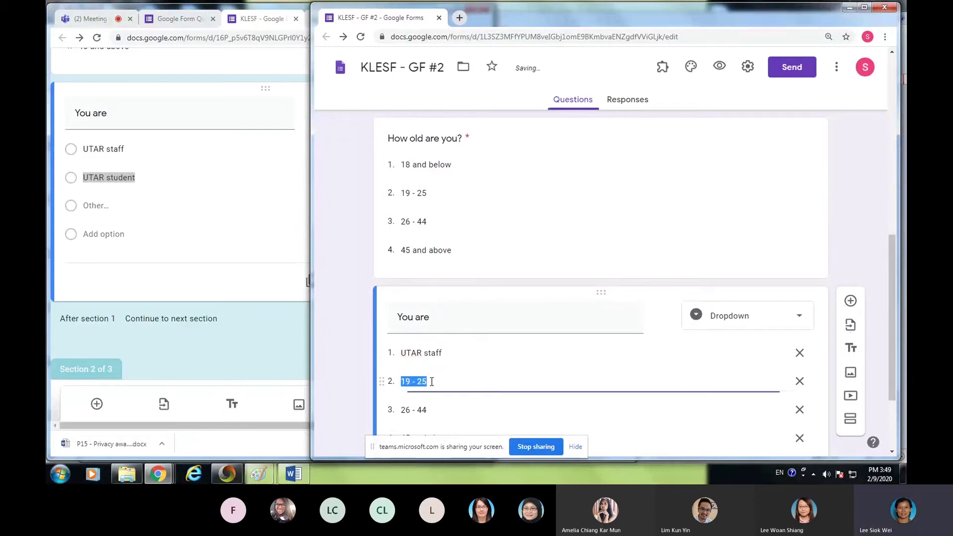
pyautogui.write('UTAR')
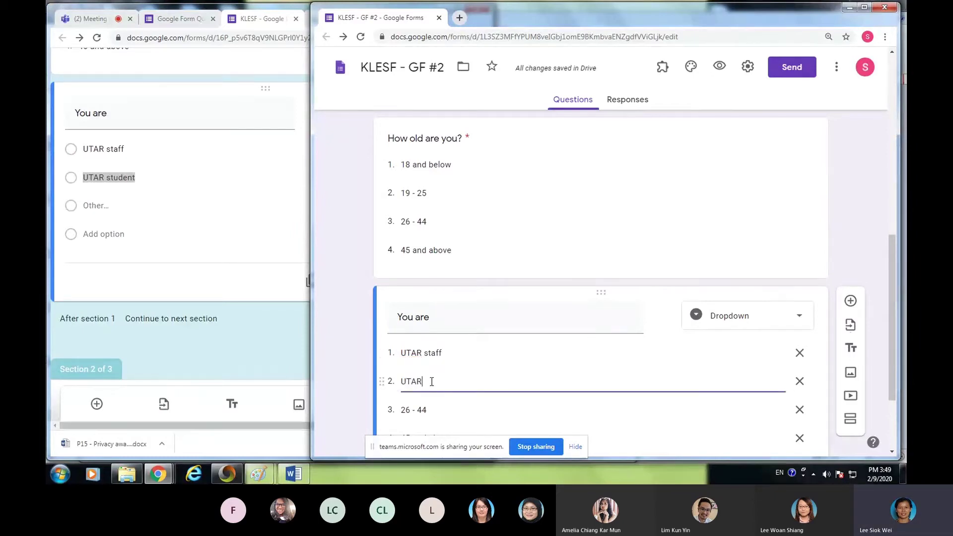
pyautogui.write(' STU')
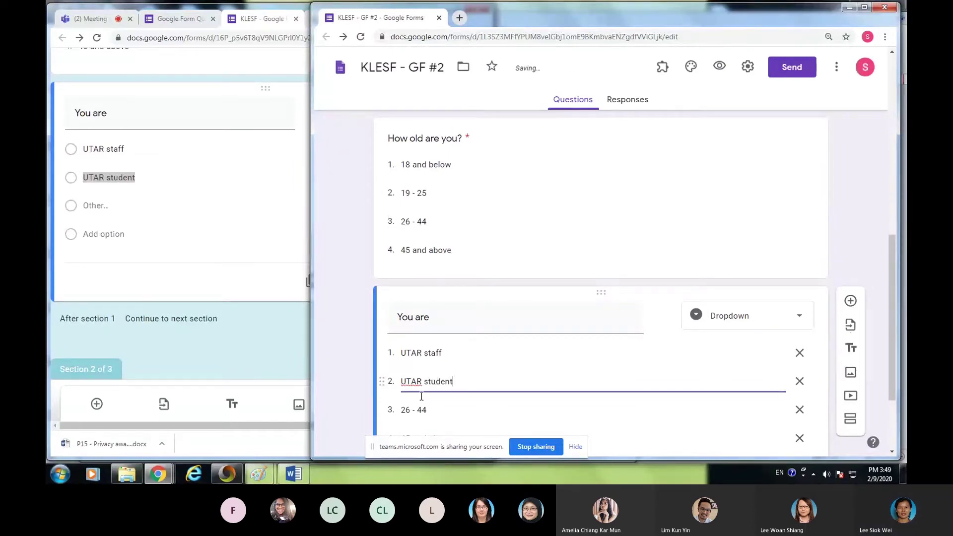
pyautogui.click(437, 409)
pyautogui.write('others')
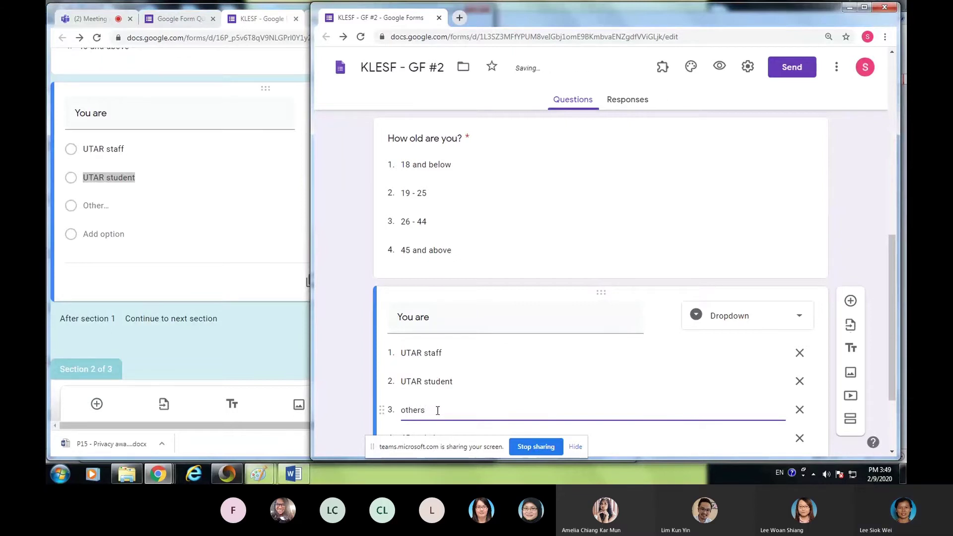
pyautogui.press('BackSpace')
pyautogui.scroll(-2, 437, 383)
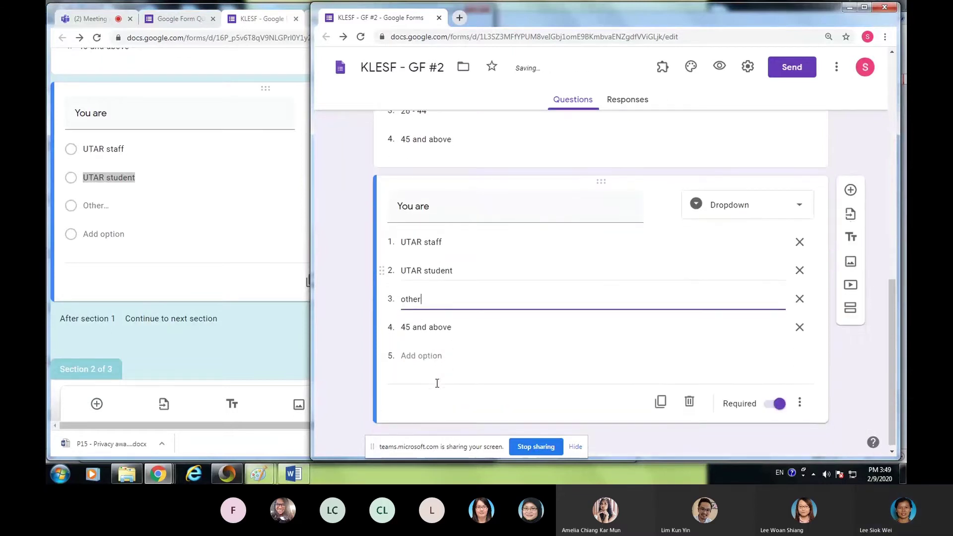
pyautogui.click(497, 320)
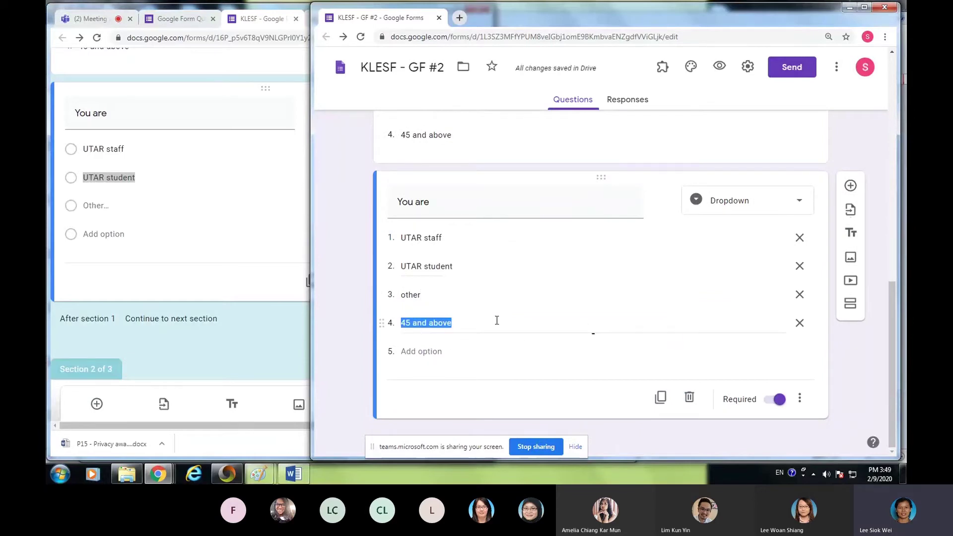
pyautogui.click(800, 323)
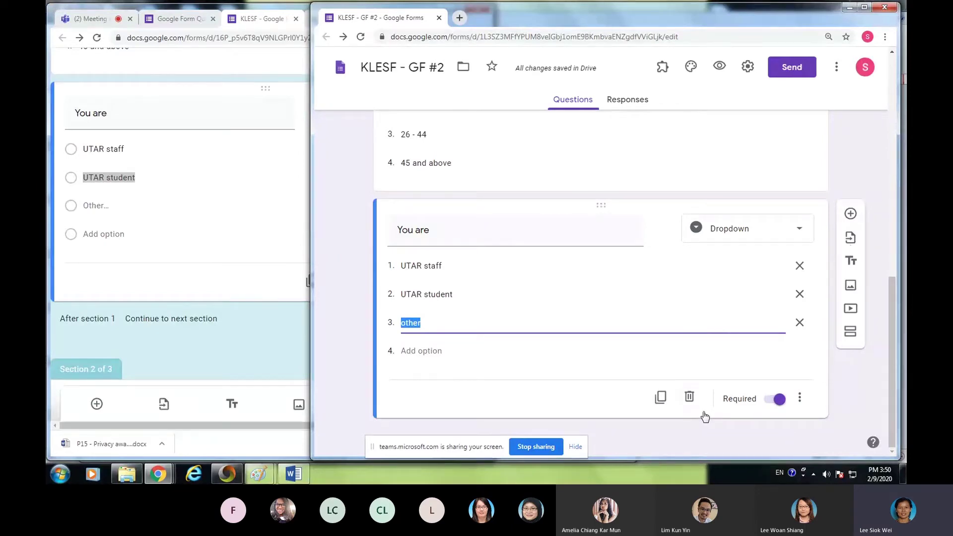
# - Check the reference form, then return to the KLESF - GF #2 editor at the 'You are' question
pyautogui.click(279, 347)
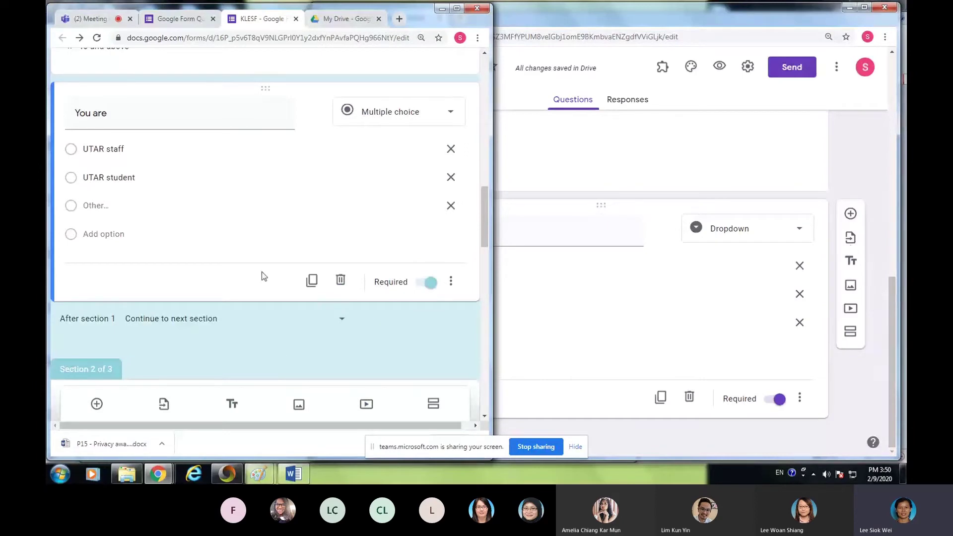
pyautogui.scroll(-2, 297, 243)
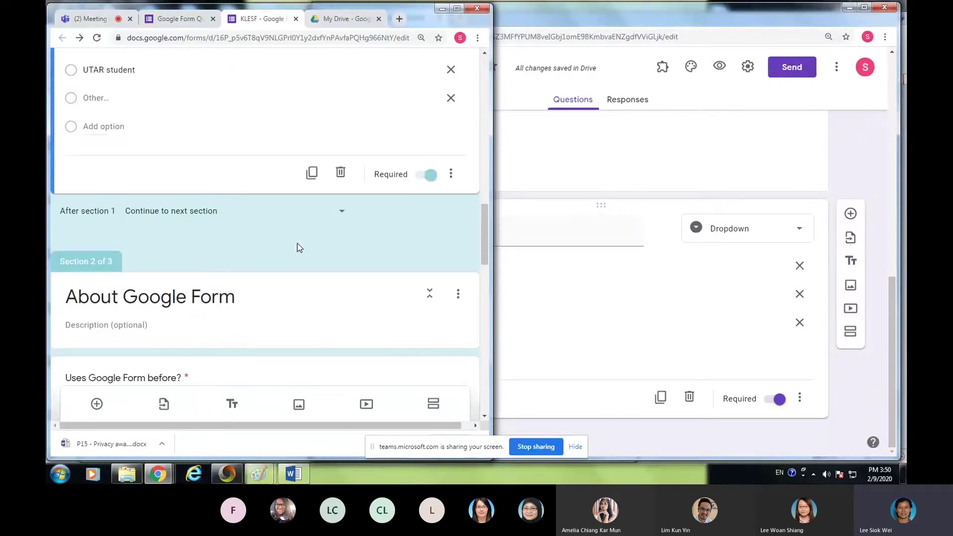
pyautogui.scroll(5, 296, 247)
pyautogui.scroll(4, 226, 226)
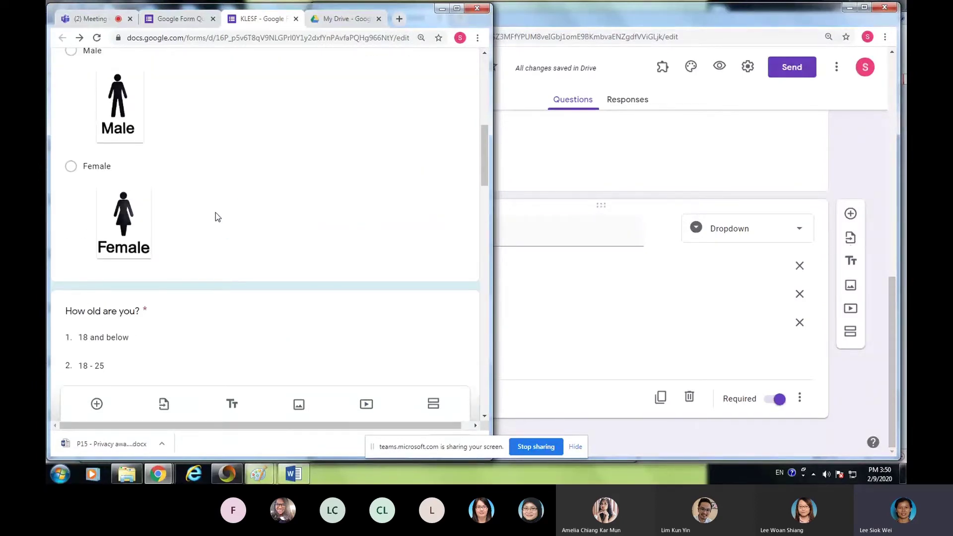
pyautogui.scroll(-8, 224, 219)
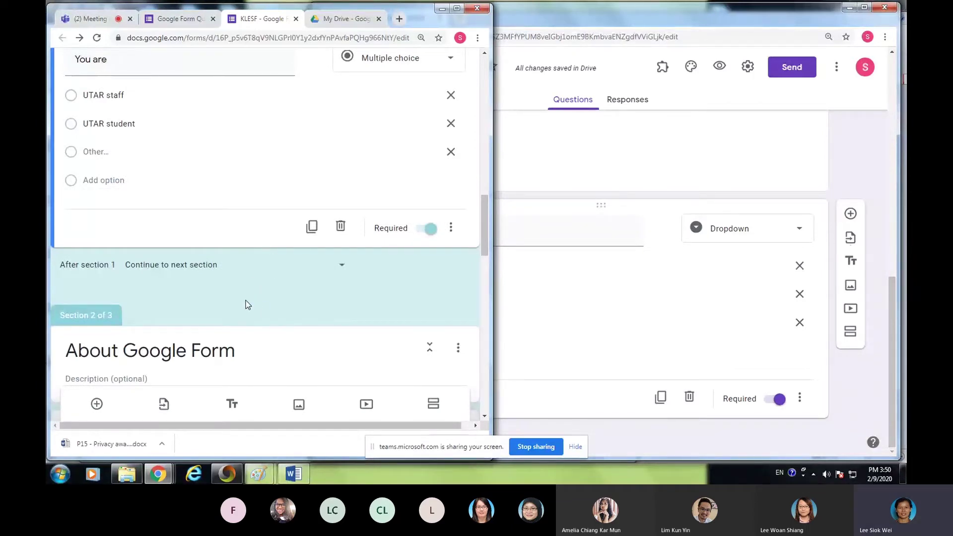
pyautogui.scroll(-4, 229, 290)
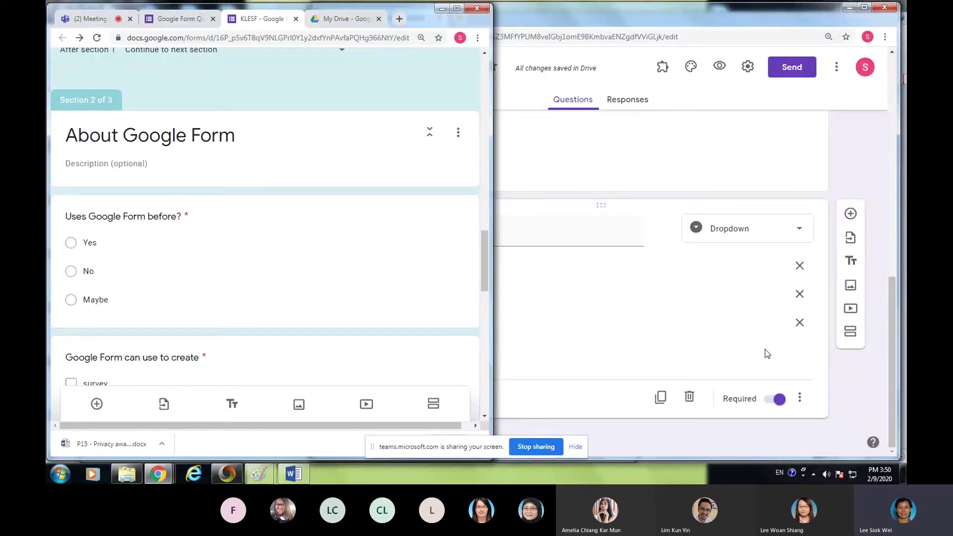
pyautogui.click(719, 340)
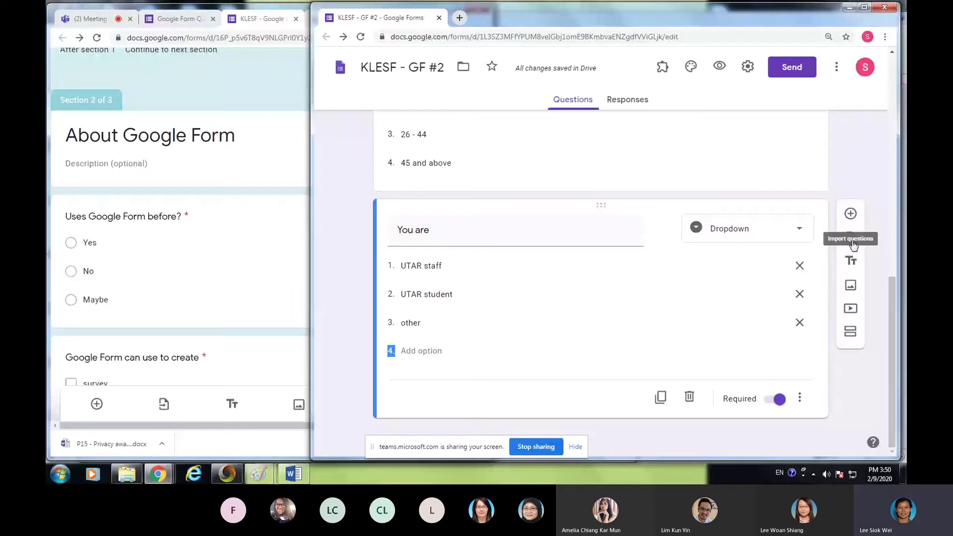
pyautogui.click(851, 241)
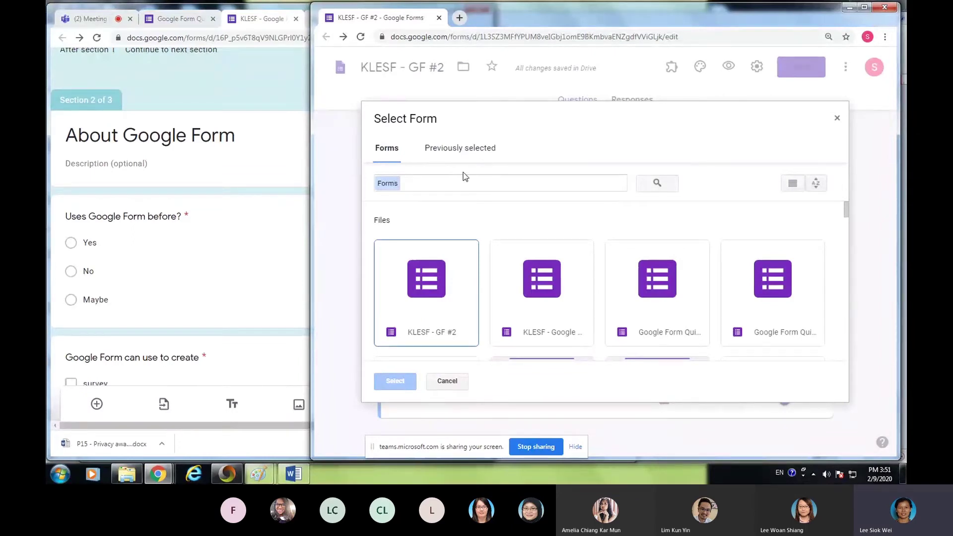
pyautogui.click(452, 151)
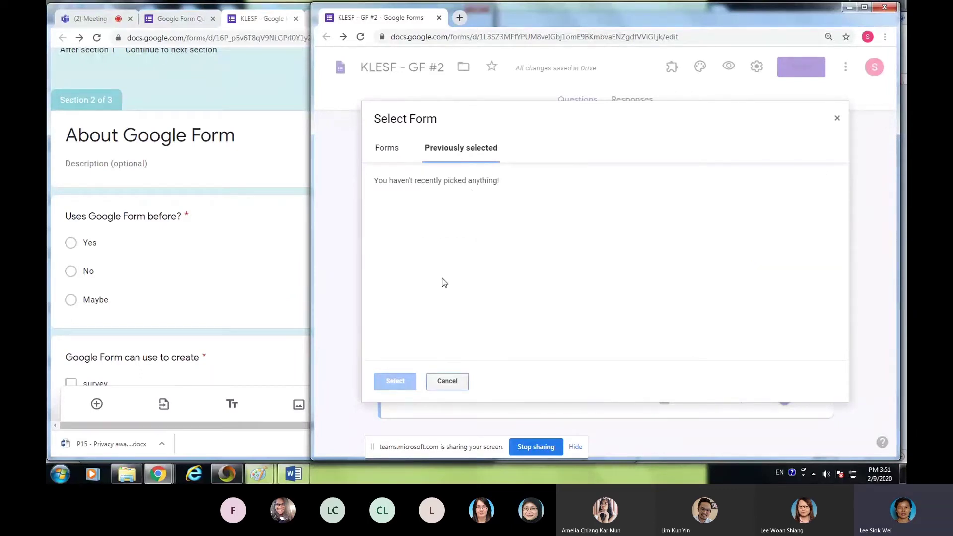
pyautogui.click(447, 381)
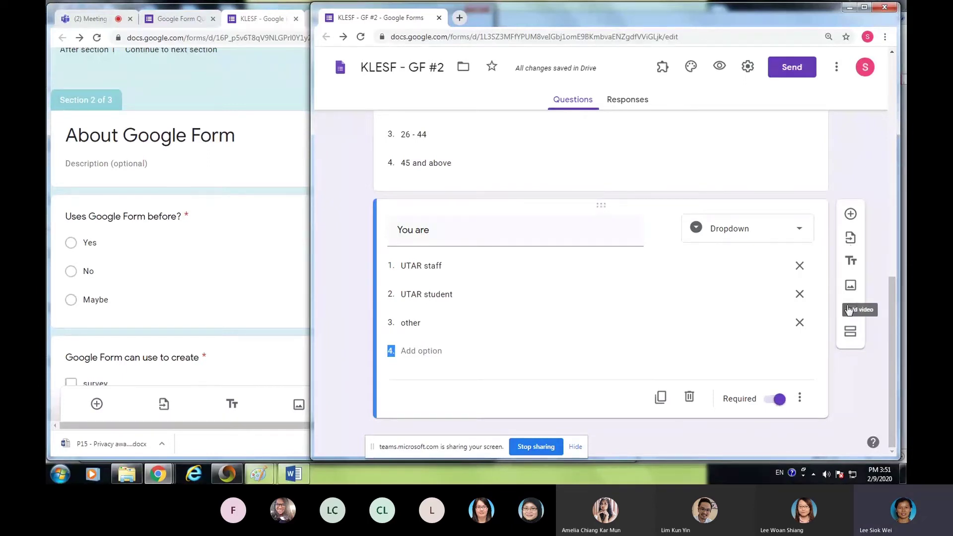
# - Add a section after 'You are' and title it 'About Google Form'
pyautogui.click(851, 337)
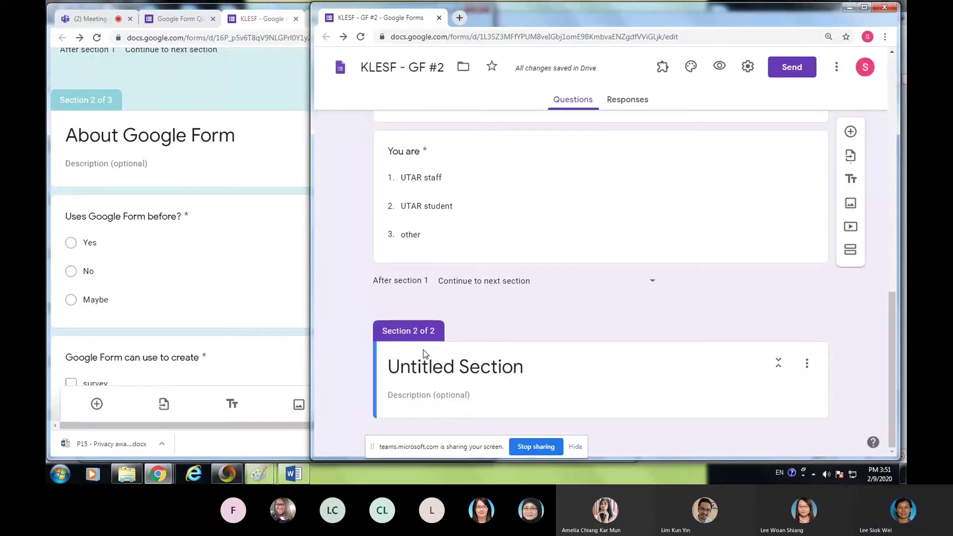
pyautogui.click(662, 367)
pyautogui.write('Ab')
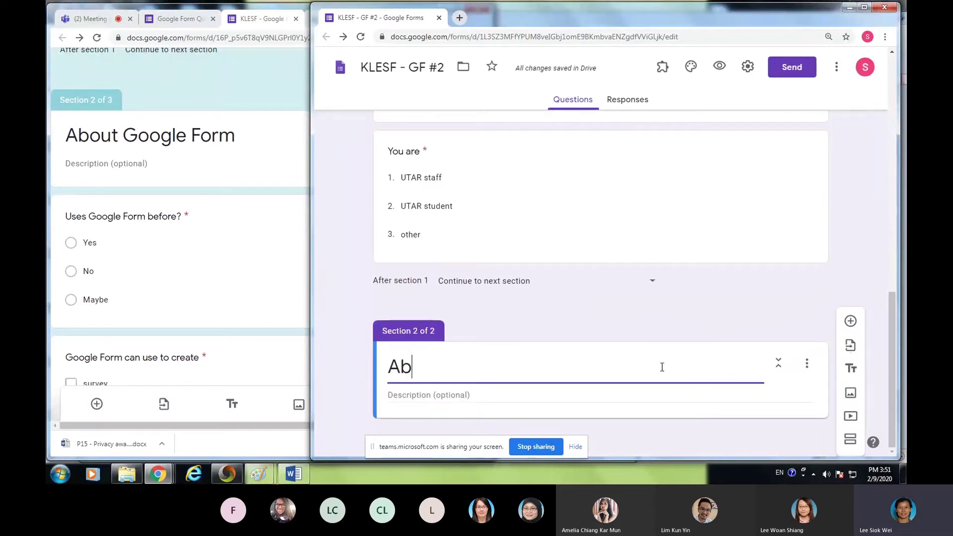
pyautogui.write('out Go')
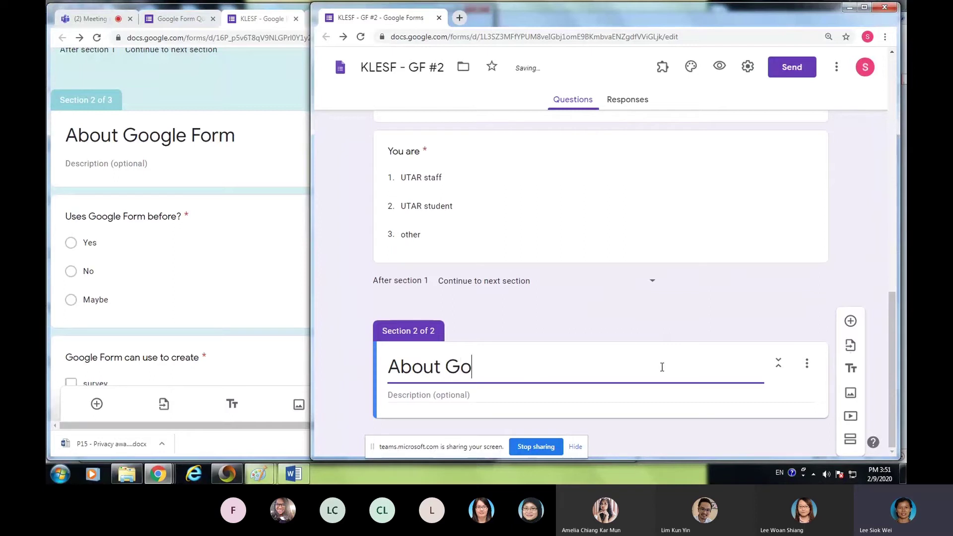
pyautogui.write('ogle form')
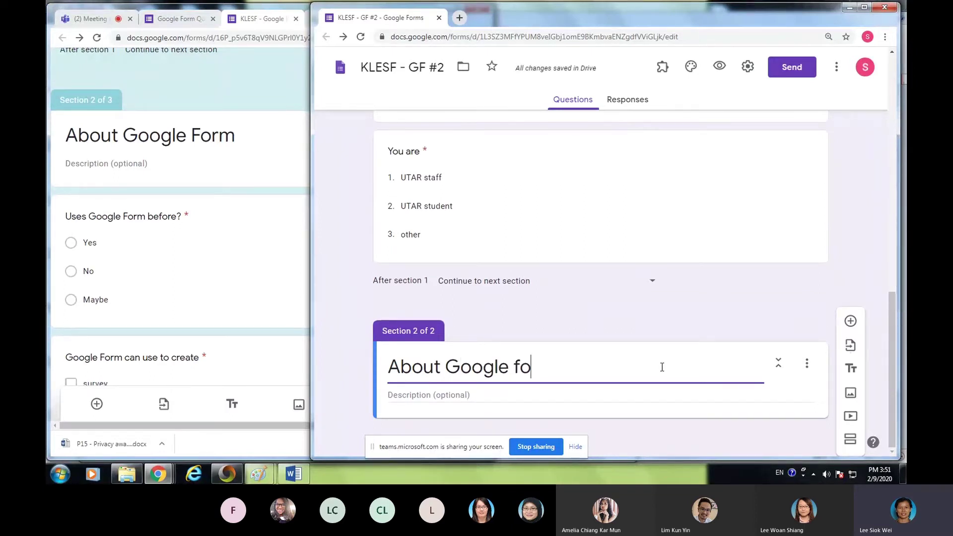
pyautogui.press('BackSpace')
pyautogui.press('BackSpace')
pyautogui.press('BackSpace')
pyautogui.press('BackSpace')
pyautogui.write('fo')
pyautogui.press('BackSpace')
pyautogui.press('BackSpace')
pyautogui.write('Form')
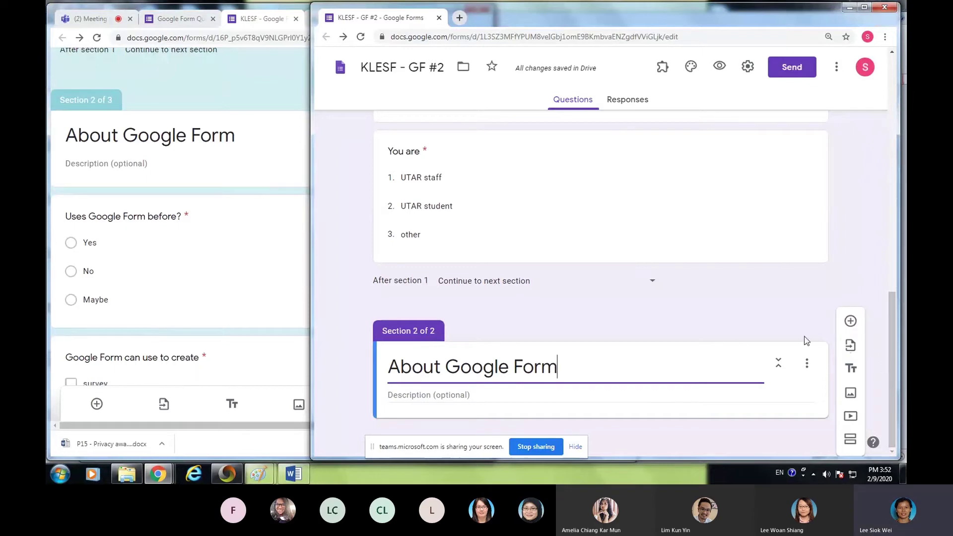
# - Add the question 'Uses Google Form before?' with options Yes, No and Maybe
pyautogui.click(865, 324)
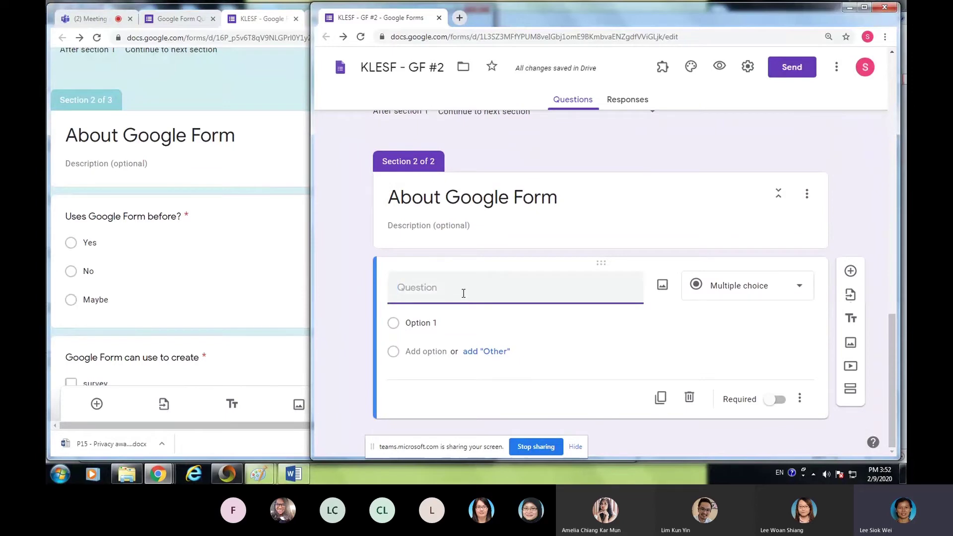
pyautogui.write('Uses ')
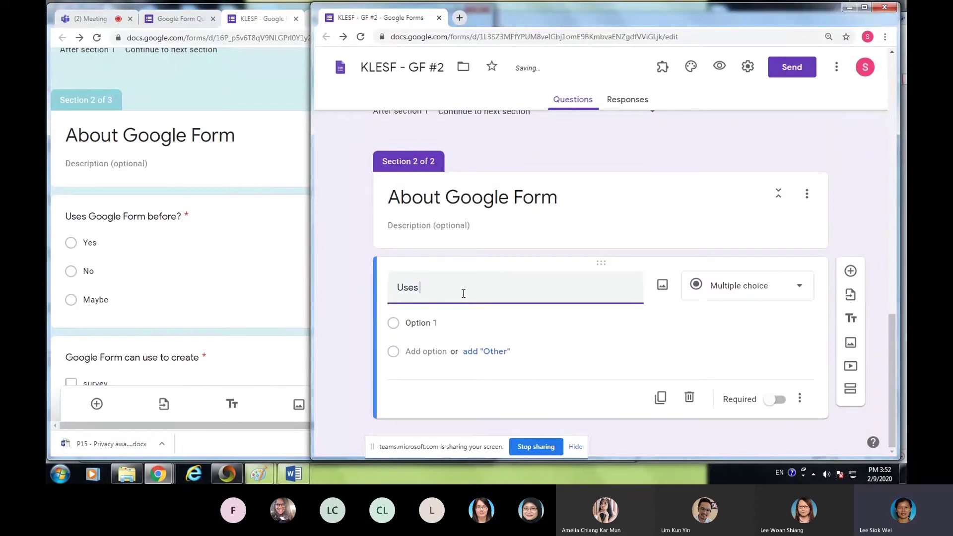
pyautogui.write('Google Form before?')
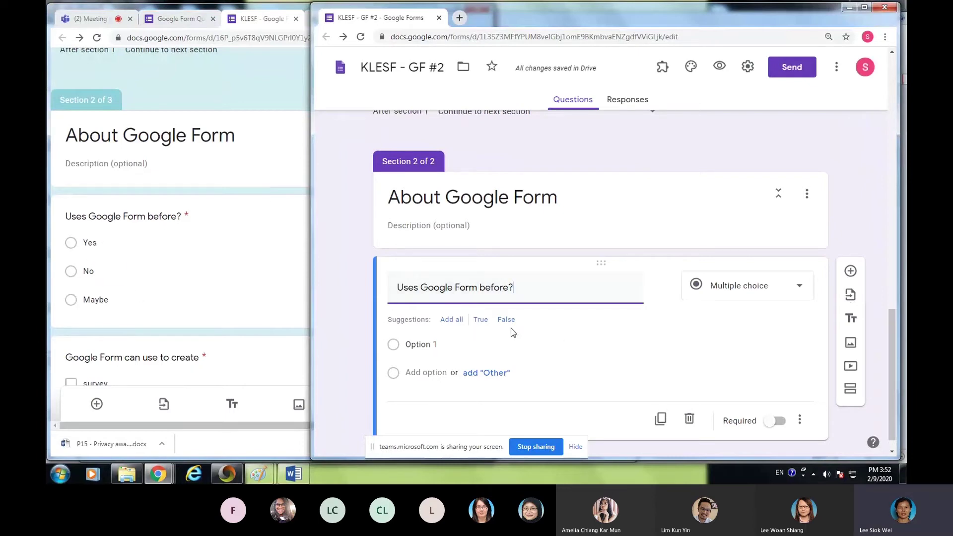
pyautogui.click(418, 344)
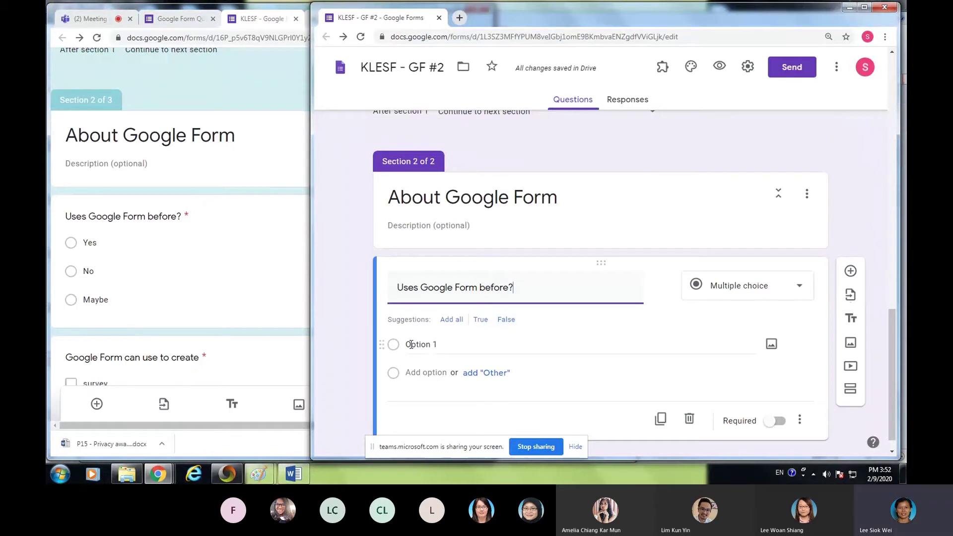
pyautogui.write('Yes')
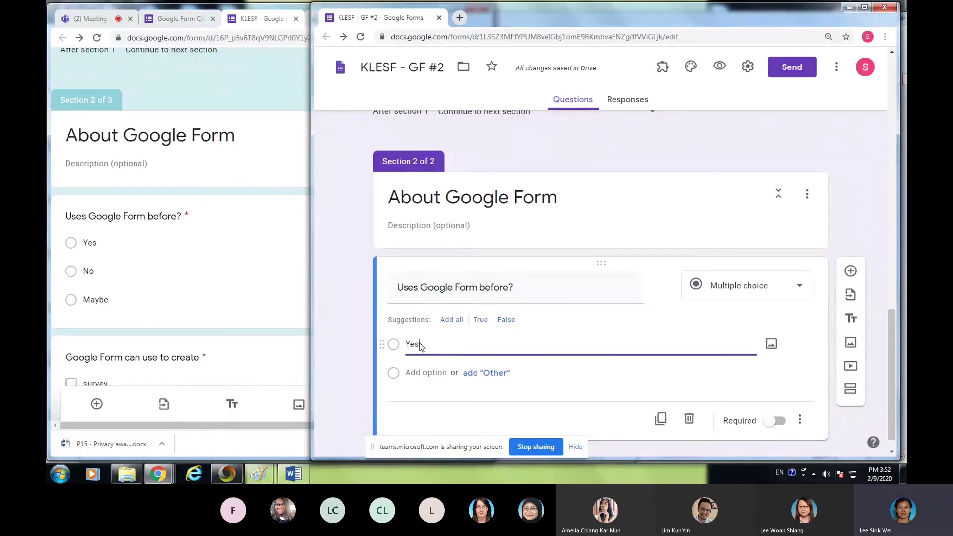
pyautogui.click(422, 373)
pyautogui.write('NO')
pyautogui.press('BackSpace')
pyautogui.press('BackSpace')
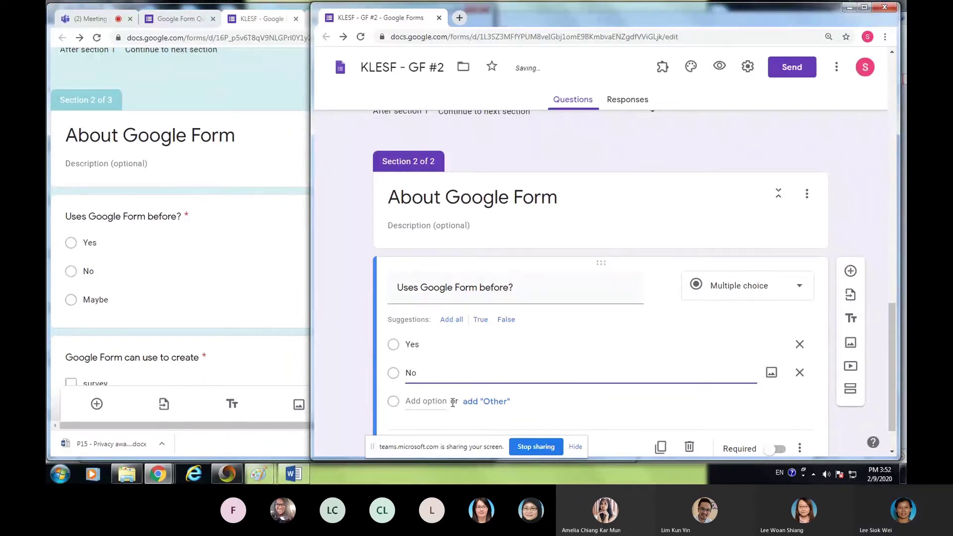
pyautogui.click(427, 401)
pyautogui.write('Maybe')
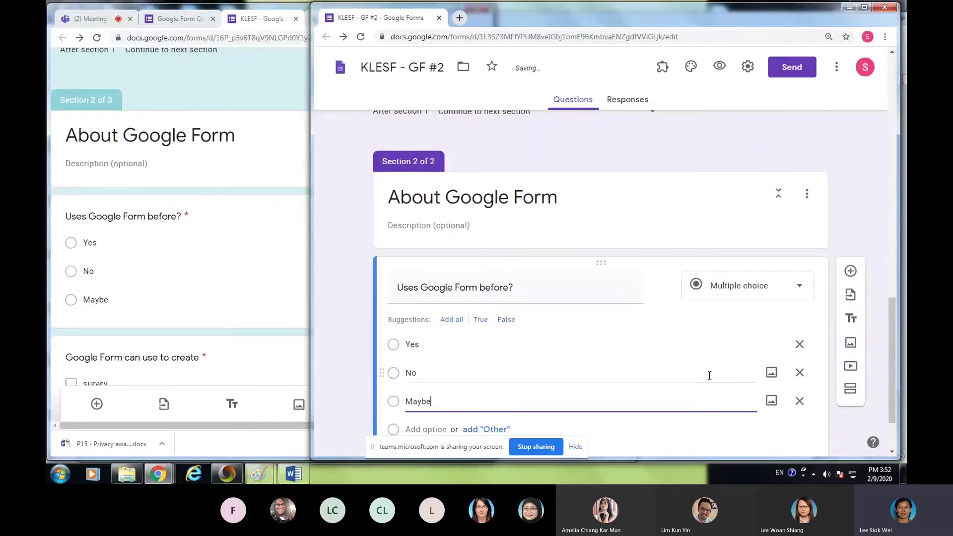
# - Mark the question required, compare with the original form, and return to the editor
pyautogui.scroll(-2, 606, 355)
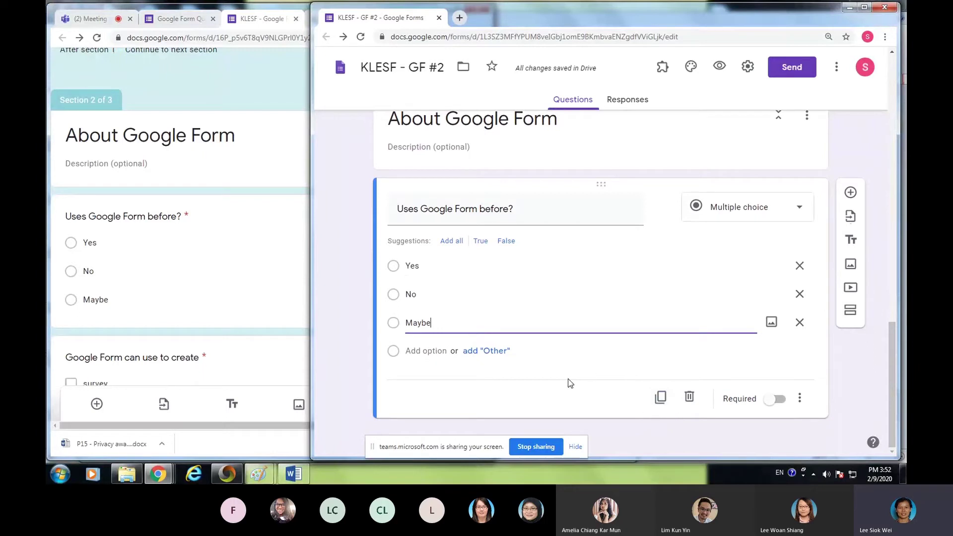
pyautogui.click(773, 403)
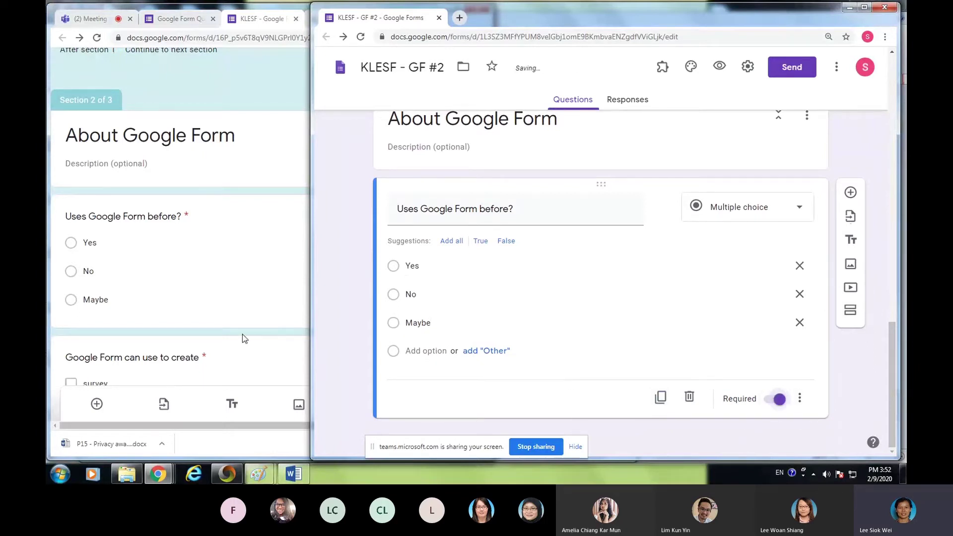
pyautogui.scroll(-5, 240, 332)
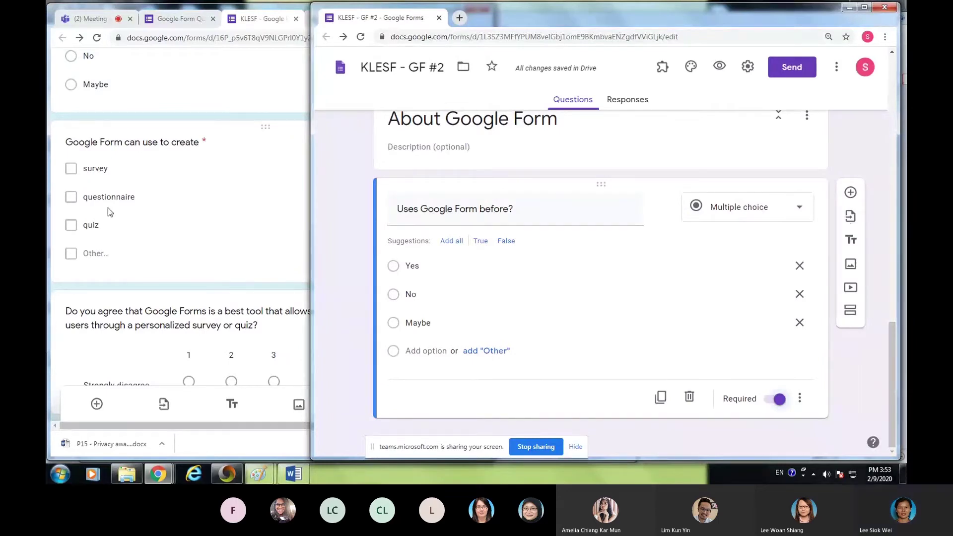
pyautogui.click(152, 167)
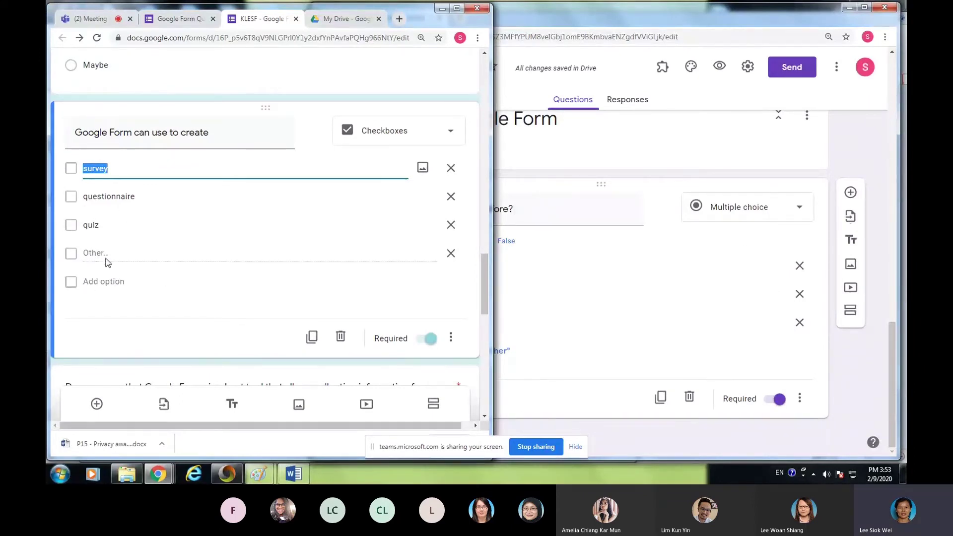
pyautogui.click(669, 240)
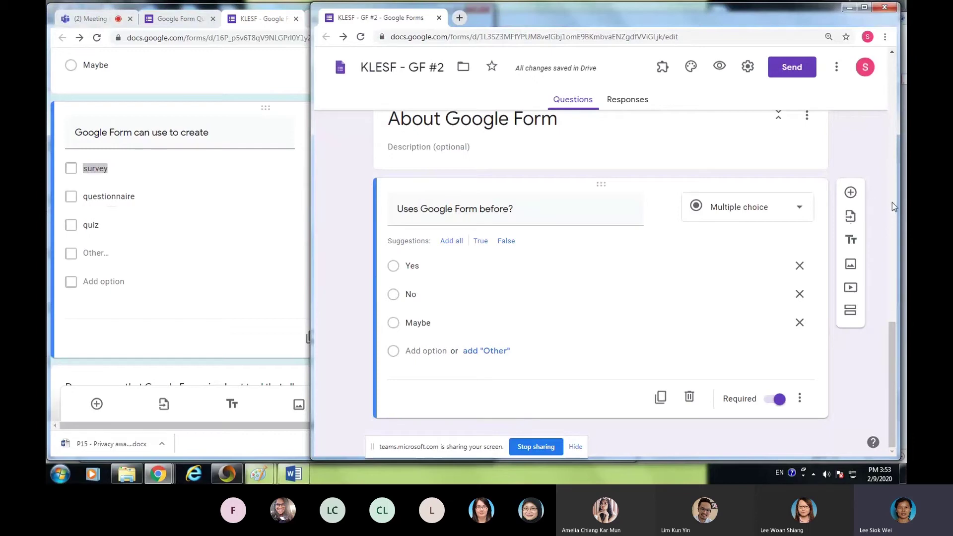
# - Add a question titled 'Google Form can use to create' and view the question-type choices
pyautogui.click(854, 199)
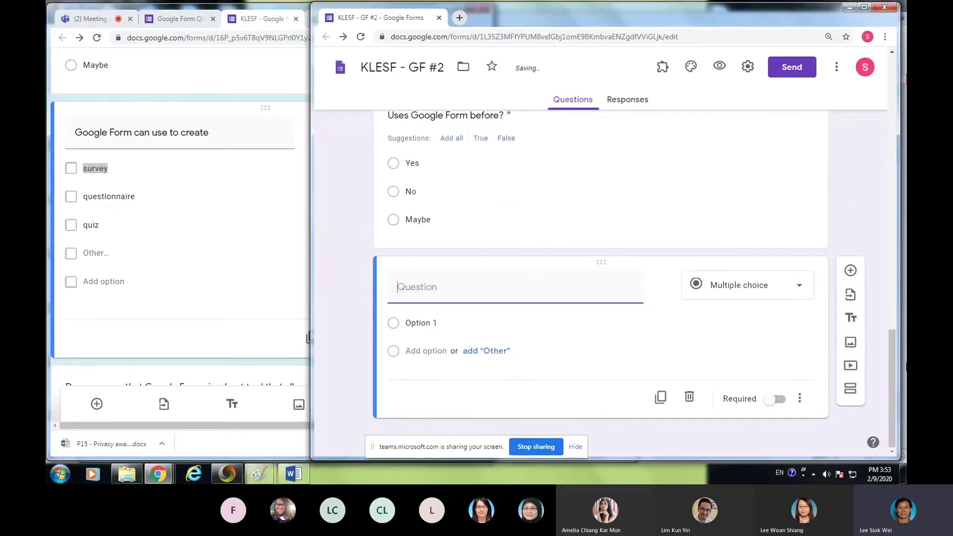
pyautogui.write('Google Form can use to Ca')
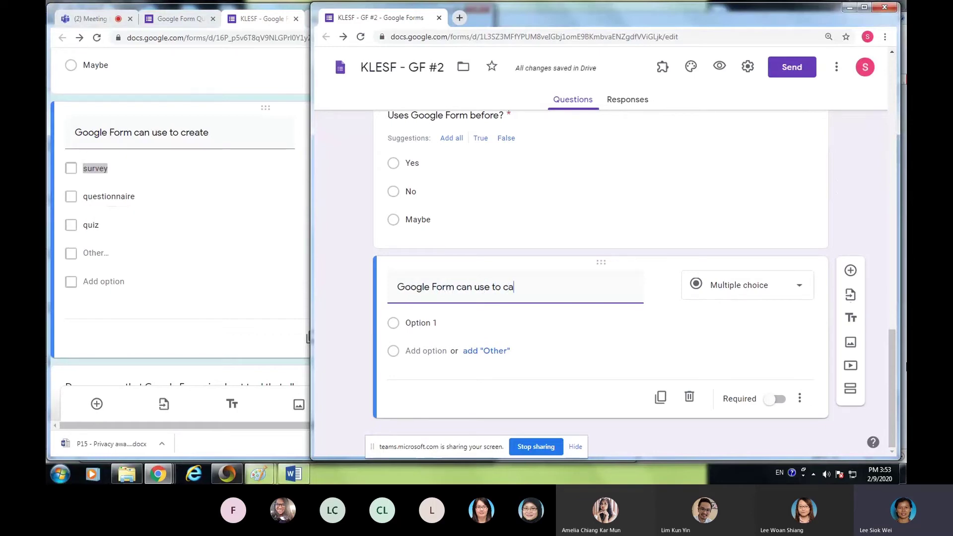
pyautogui.press('BackSpace')
pyautogui.write('reate')
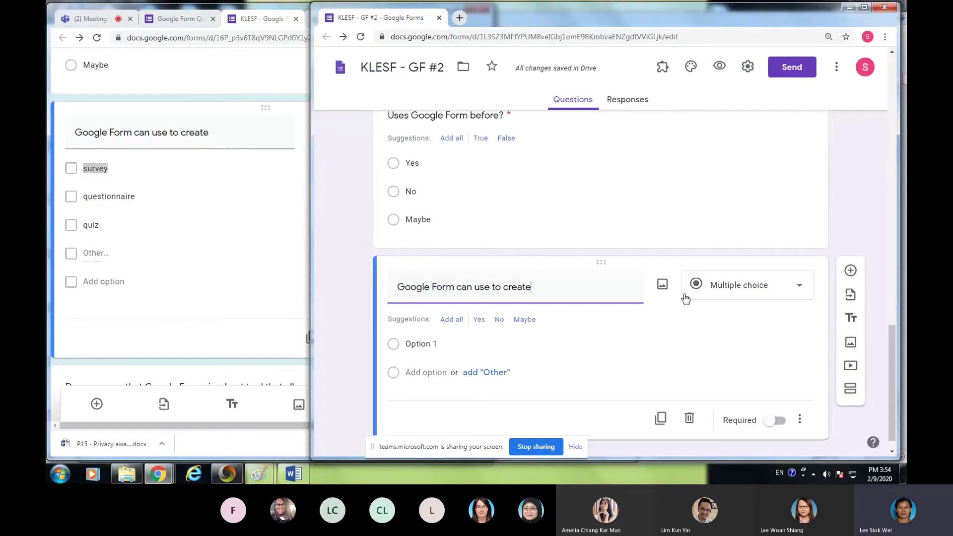
pyautogui.click(801, 288)
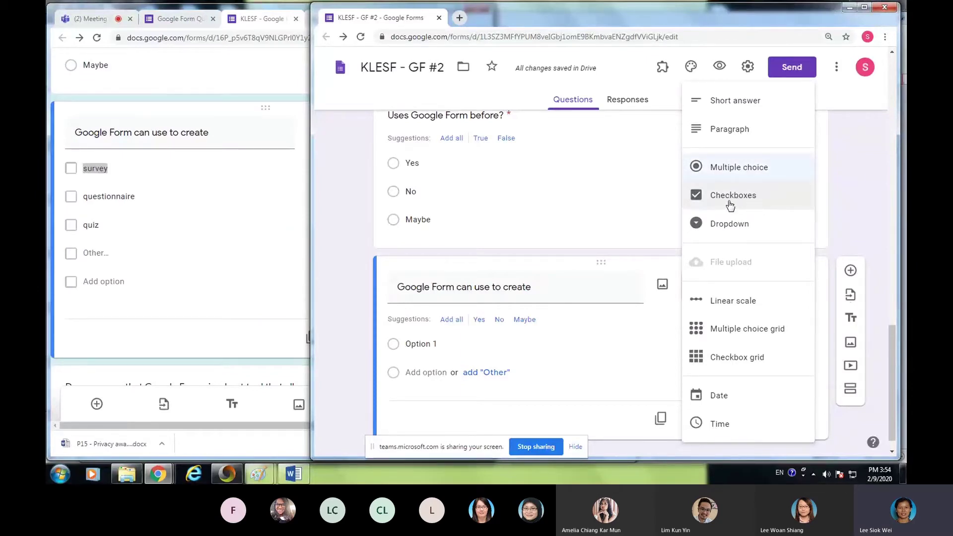
# - Turn the question into checkboxes and enter 'survey' as the first option
pyautogui.click(728, 205)
pyautogui.click(437, 323)
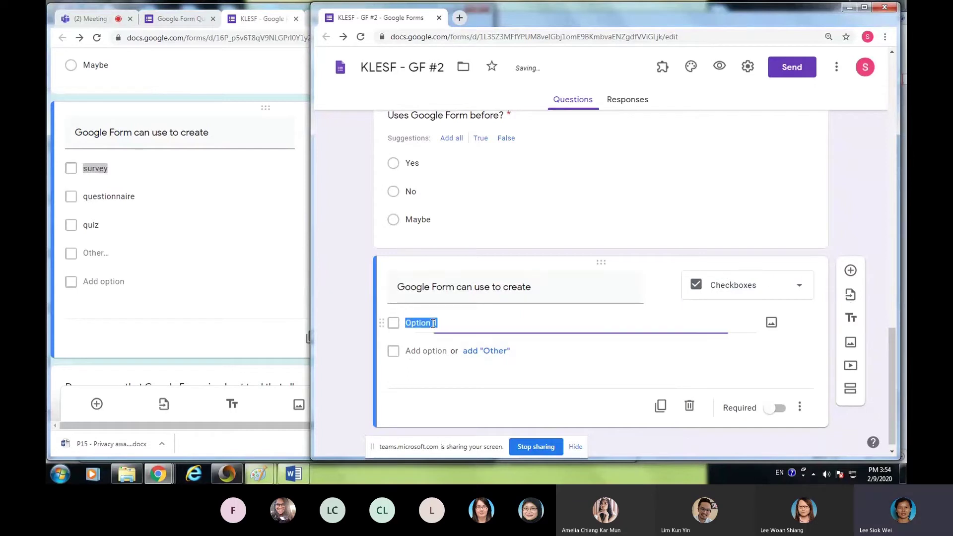
pyautogui.write('sur')
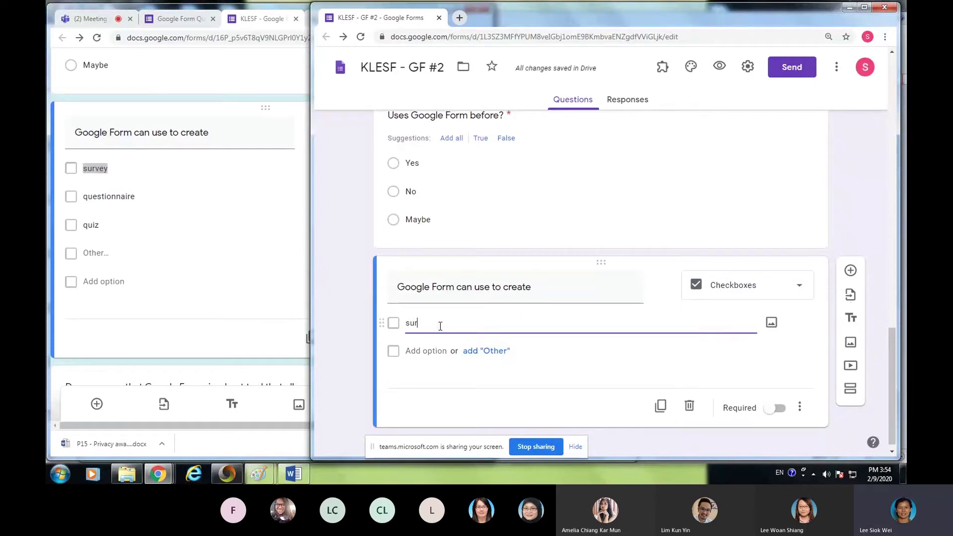
pyautogui.write('vety')
pyautogui.press('BackSpace')
pyautogui.write('y')
pyautogui.press('Tab')
pyautogui.press('Tab')
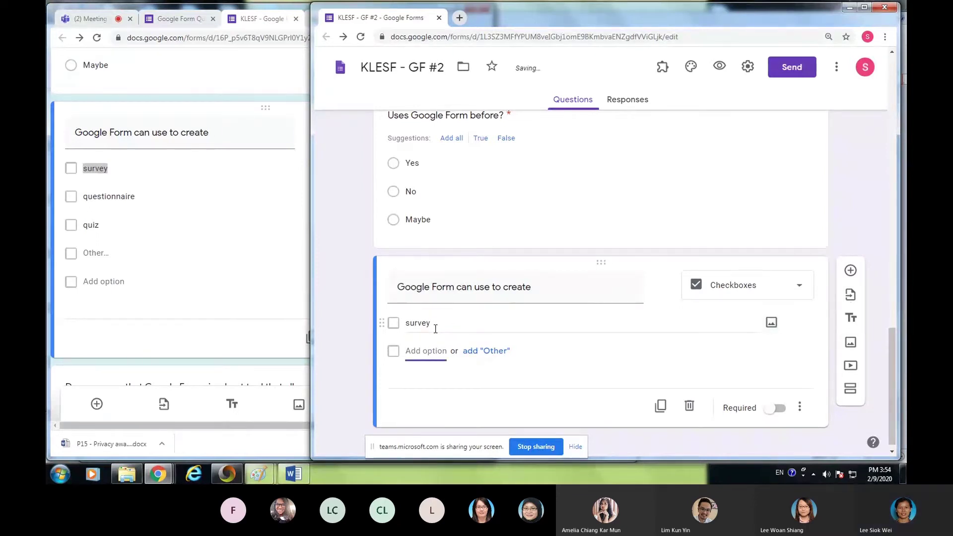
# - Add the options 'questionnaire', 'quiz' and 'Other'
pyautogui.write('queston')
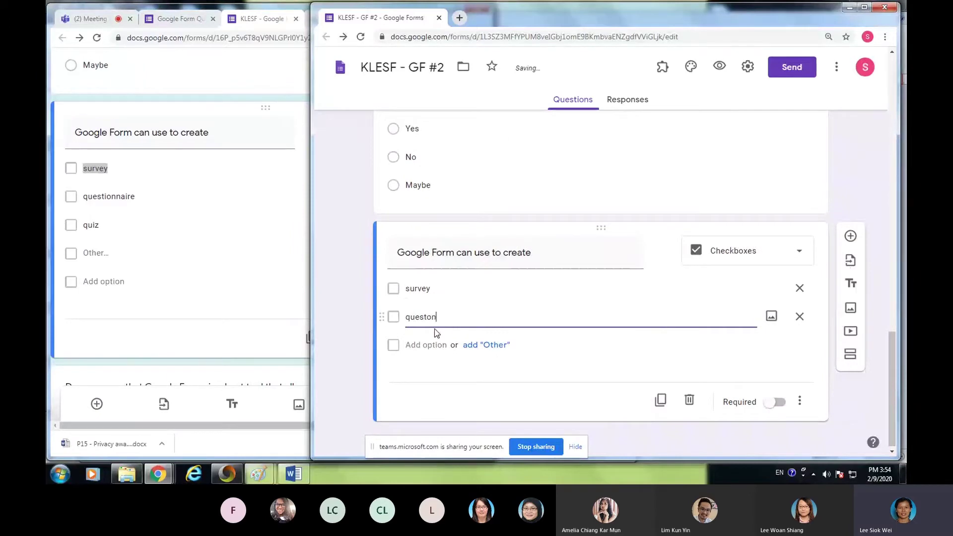
pyautogui.press('BackSpace')
pyautogui.press('BackSpace')
pyautogui.write('ionn')
pyautogui.press('Tab')
pyautogui.press('Tab')
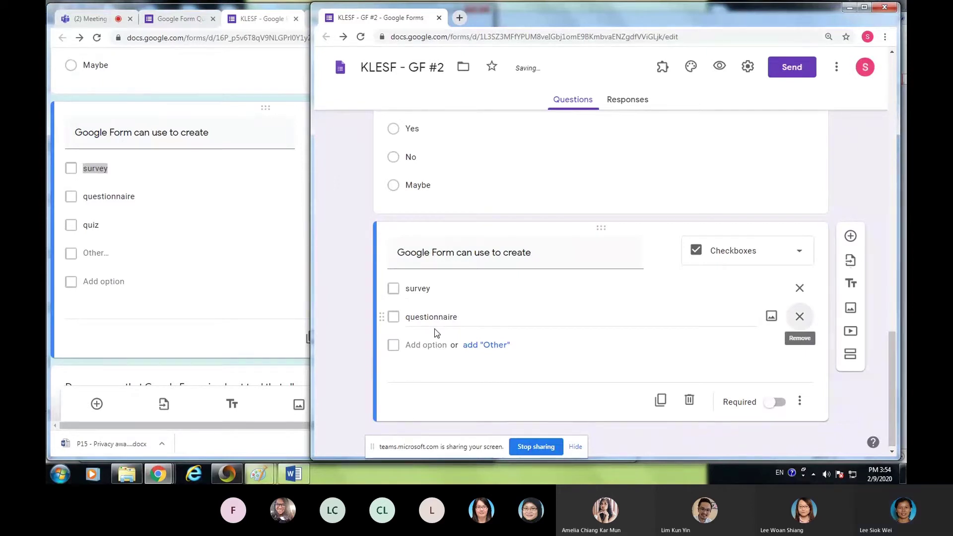
pyautogui.press('Tab')
pyautogui.write('qui')
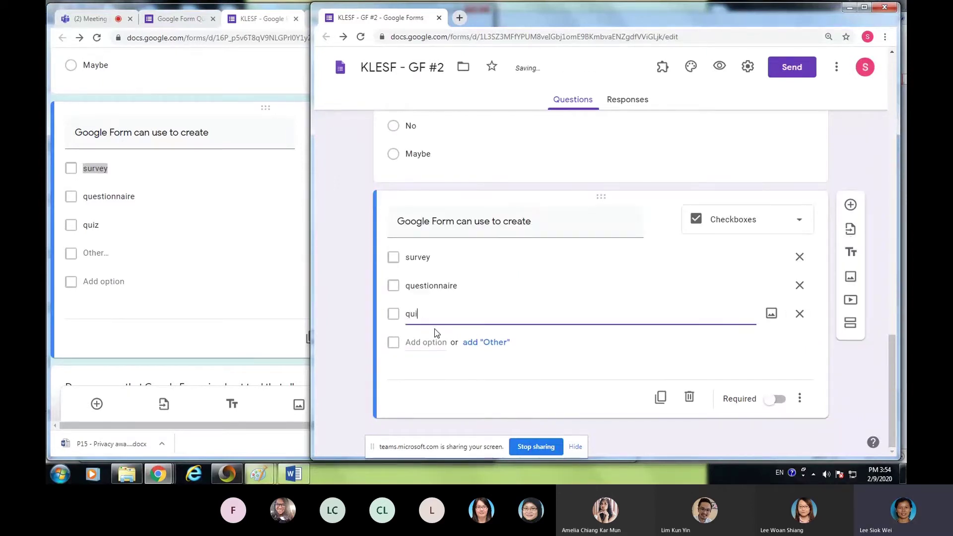
pyautogui.press('Tab')
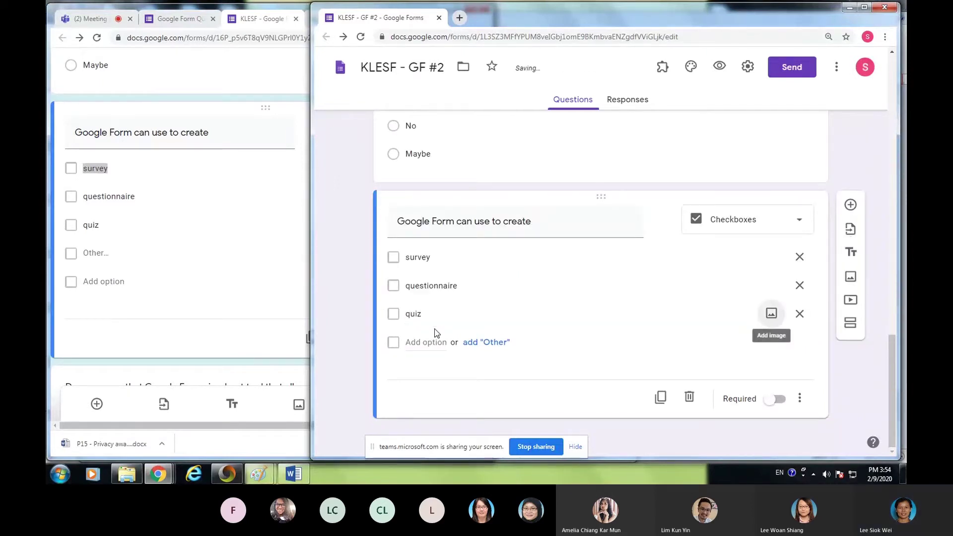
pyautogui.click(482, 342)
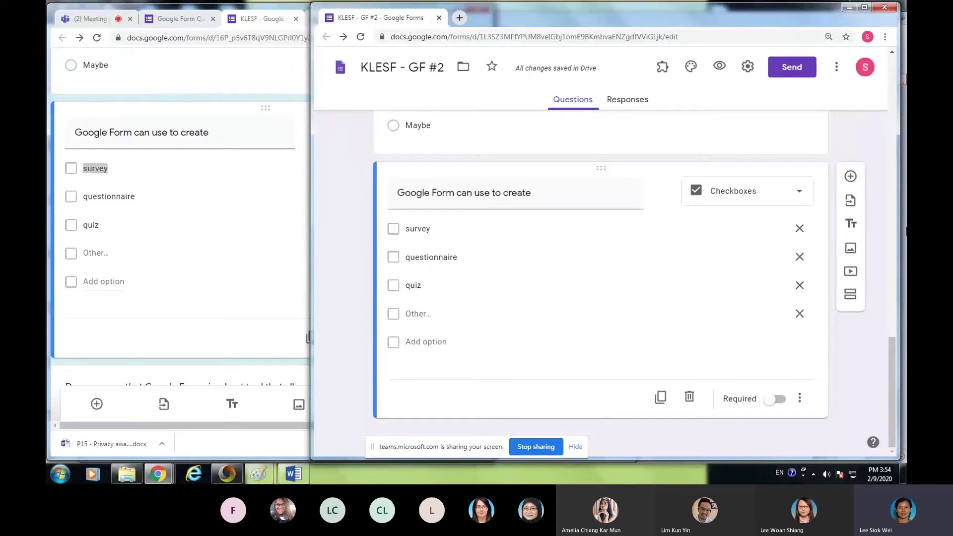
pyautogui.scroll(-5, 196, 278)
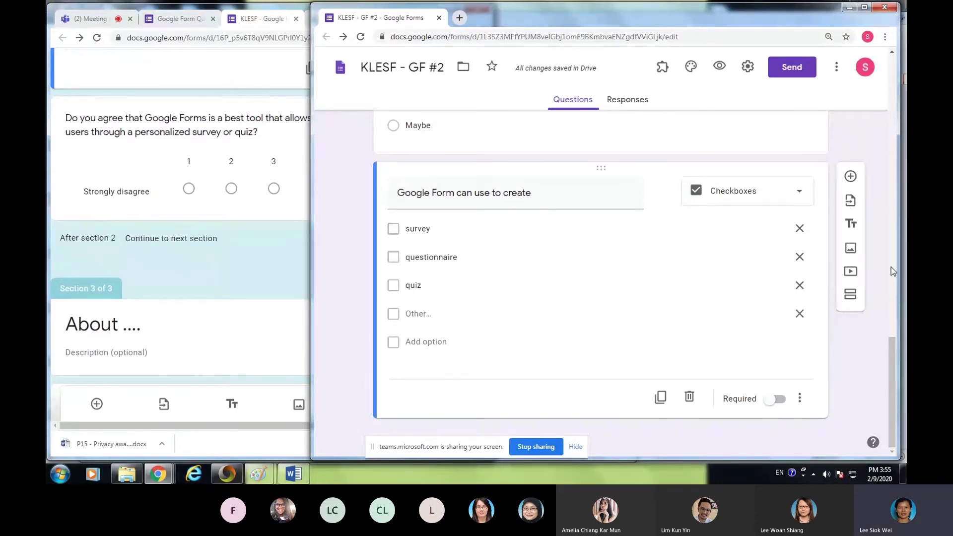
# - Add a new question below and make the checkbox question required
pyautogui.click(851, 175)
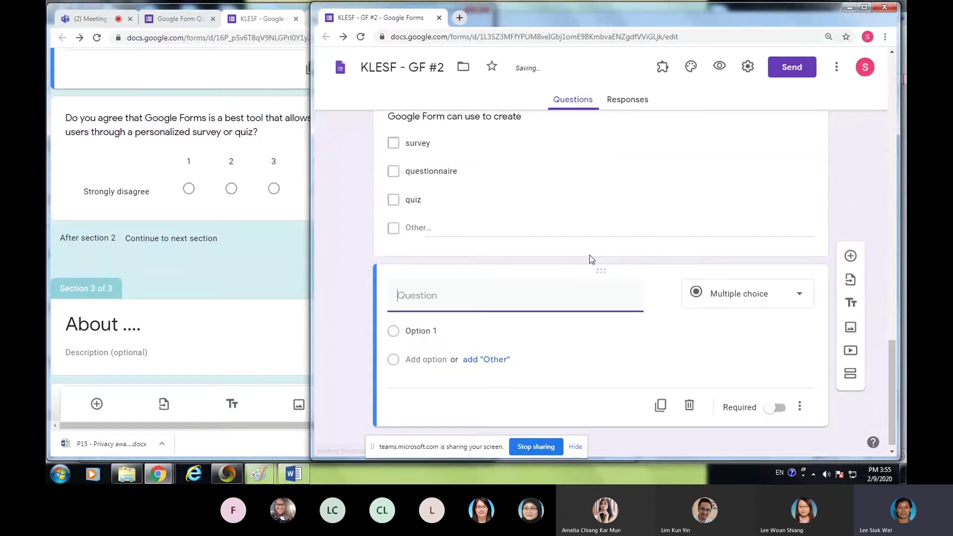
pyautogui.click(699, 188)
pyautogui.click(776, 323)
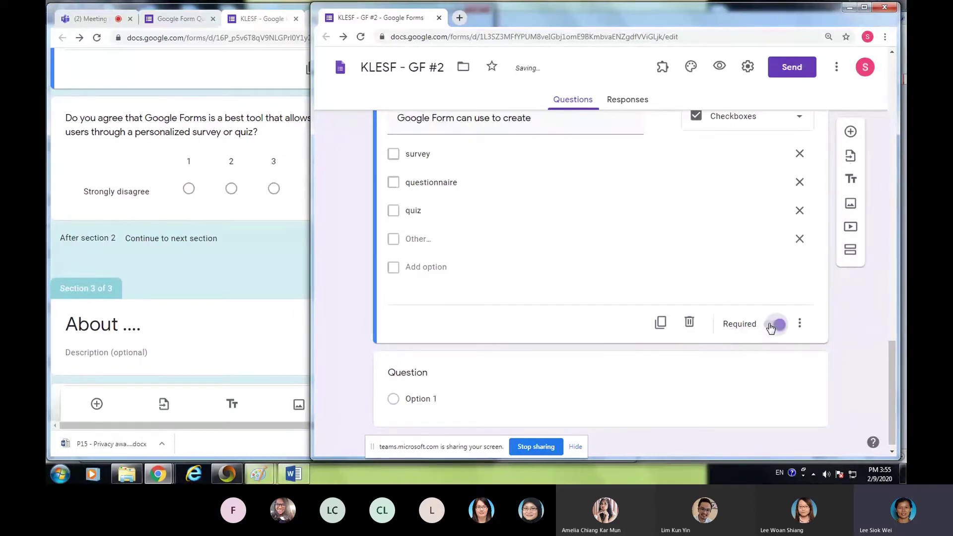
pyautogui.click(778, 403)
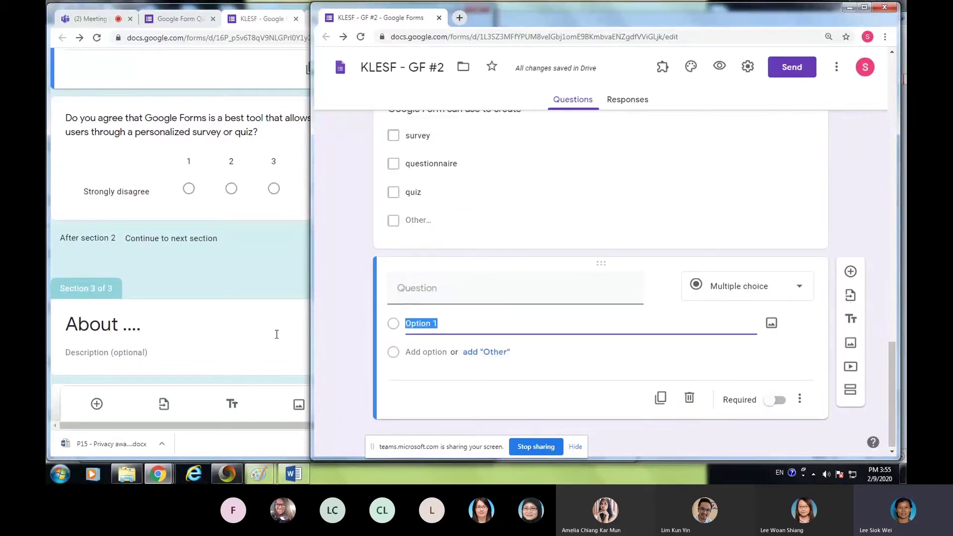
# - Title the new question 'Do you agree that Google Forms is a best tool…' about collecting user information
pyautogui.click(420, 290)
pyautogui.write('Do you agree that')
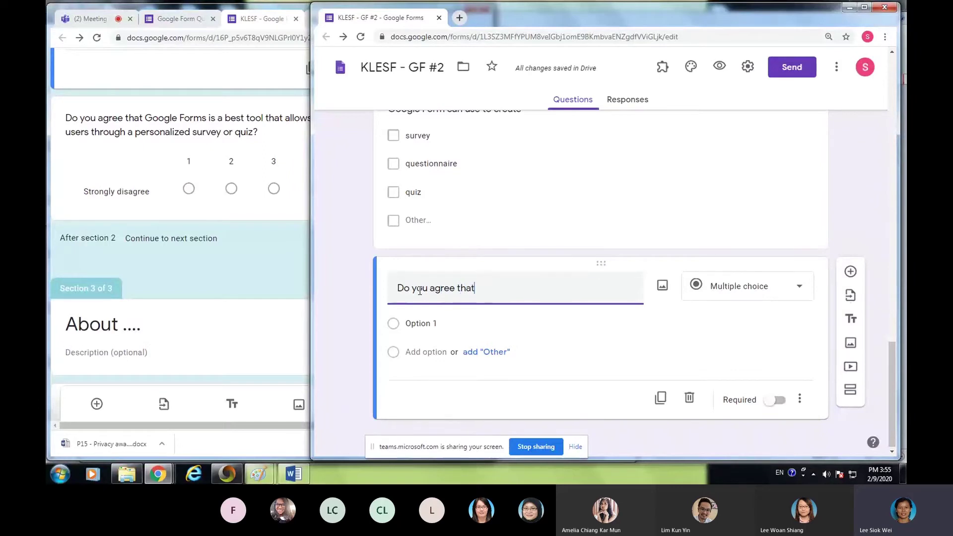
pyautogui.write(' Google ')
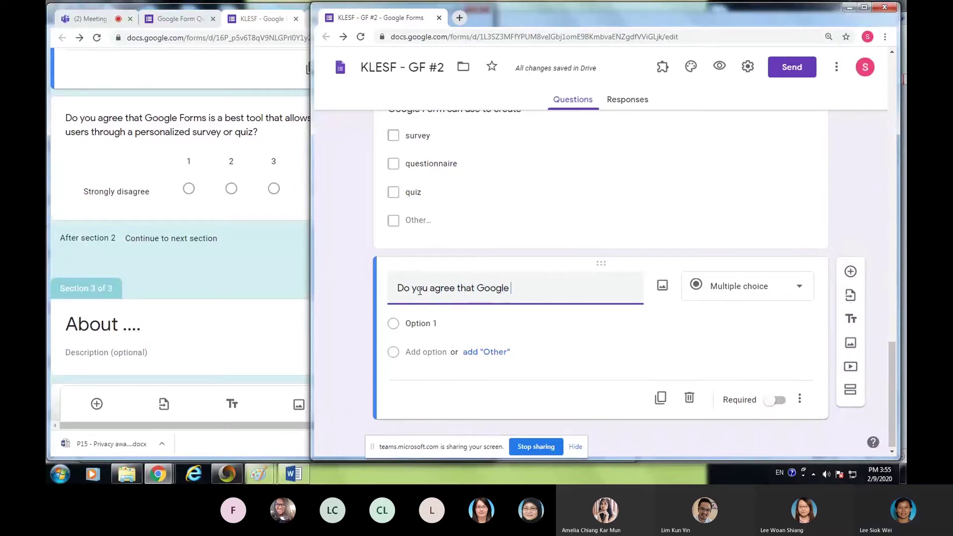
pyautogui.write('Forms is a best t')
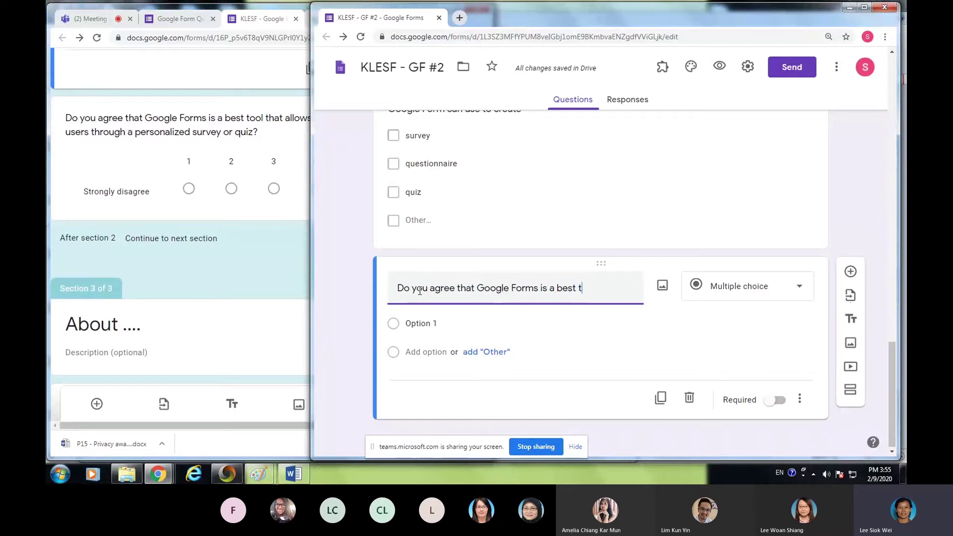
pyautogui.write('ool that allows')
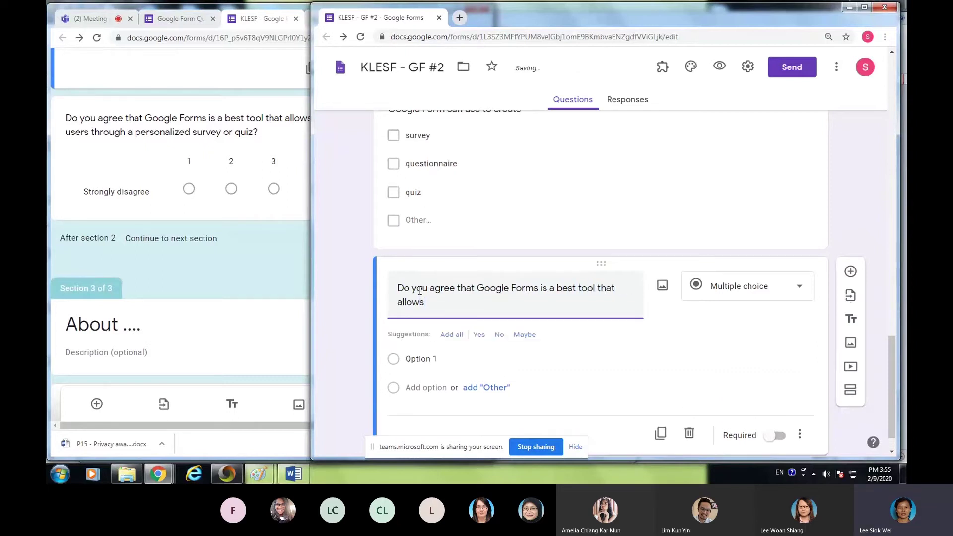
pyautogui.write(' users ')
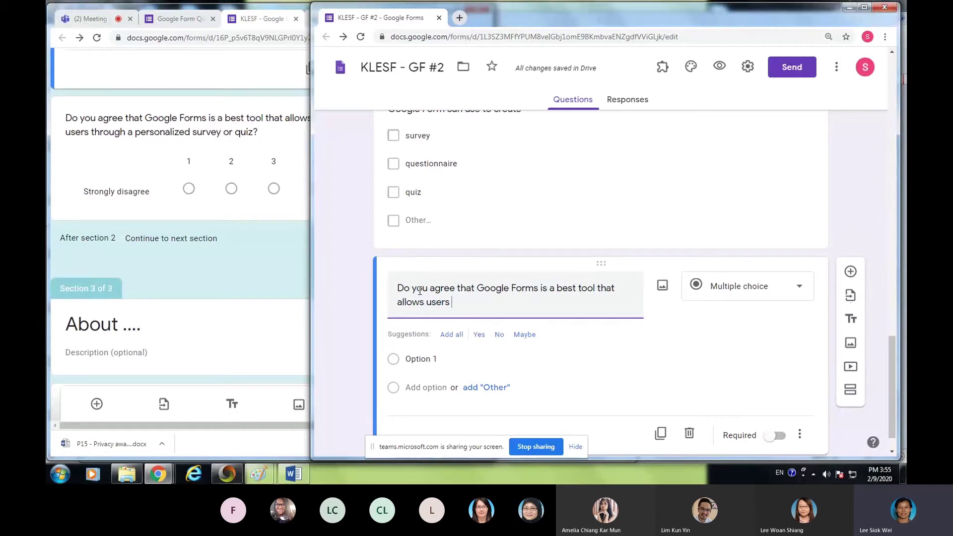
pyautogui.write('th')
pyautogui.hotkey('alt', 'Tab')
pyautogui.hotkey('alt', 'Tab')
pyautogui.hotkey('ctrl', 'a')
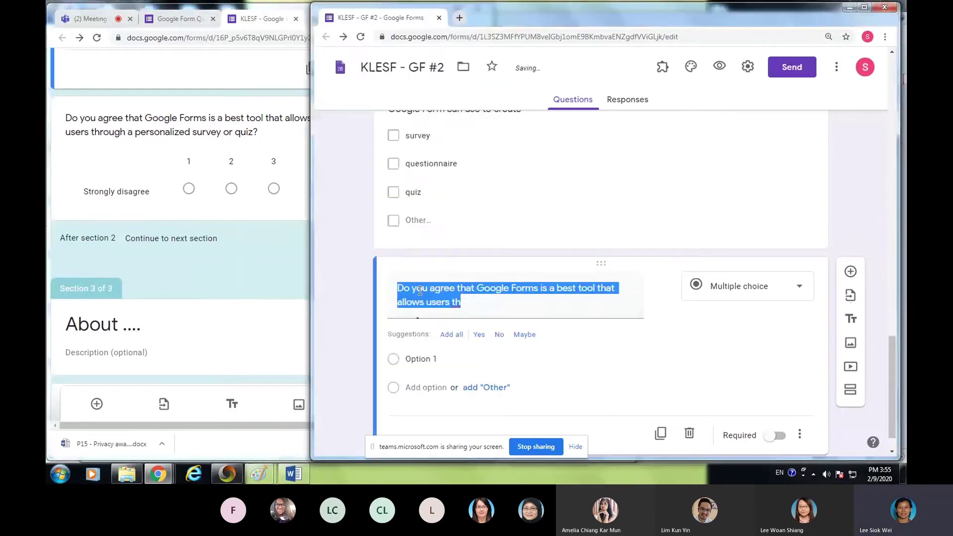
pyautogui.press('Right')
pyautogui.press('BackSpace')
pyautogui.press('BackSpace')
pyautogui.press('BackSpace')
pyautogui.press('BackSpace')
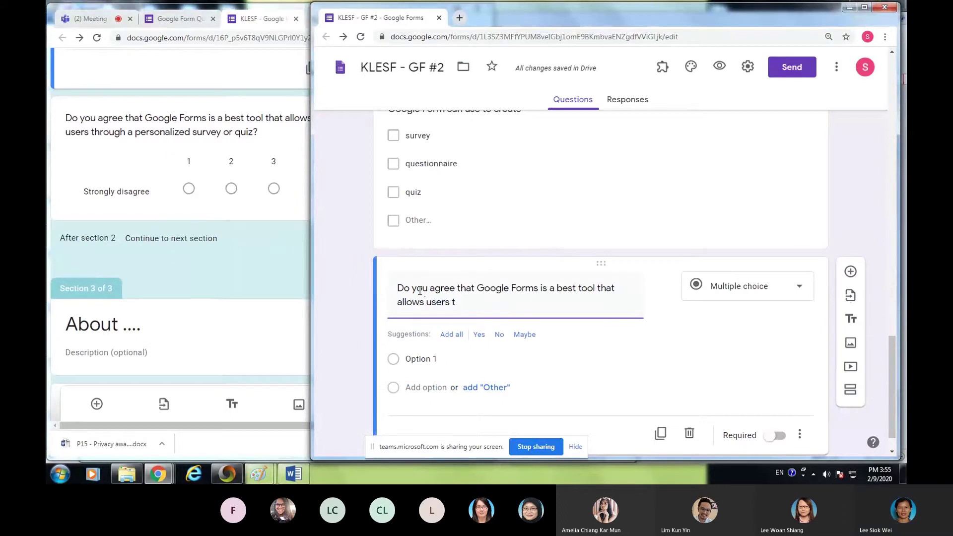
pyautogui.write('co')
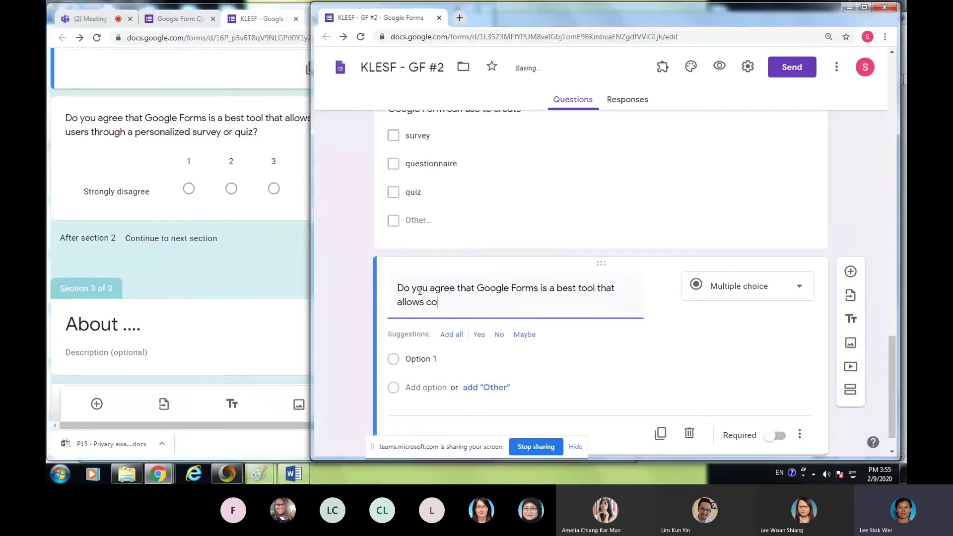
pyautogui.write('llecting')
pyautogui.hotkey('alt', 'Tab')
pyautogui.hotkey('alt', 'Tab')
pyautogui.write('inf')
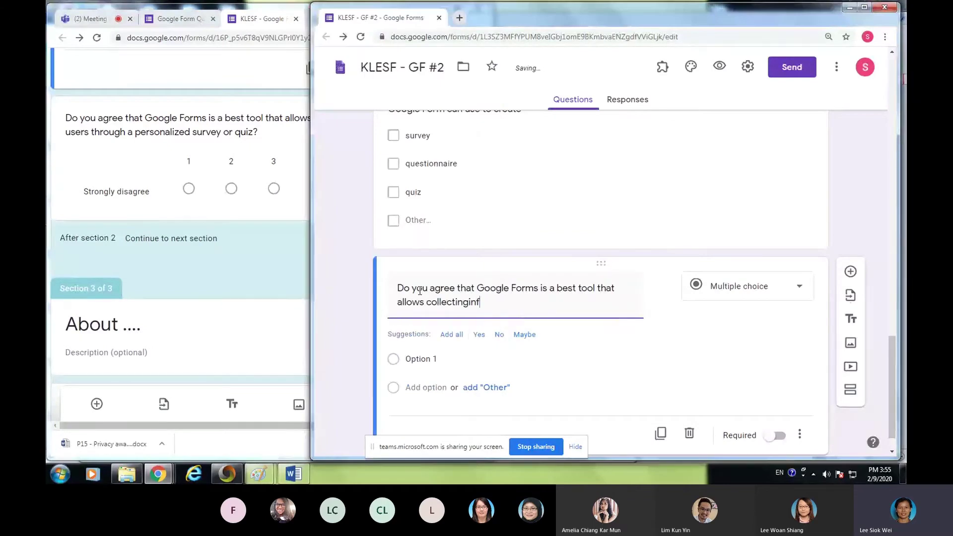
pyautogui.press('BackSpace')
pyautogui.press('BackSpace')
pyautogui.press('BackSpace')
pyautogui.write(' informat')
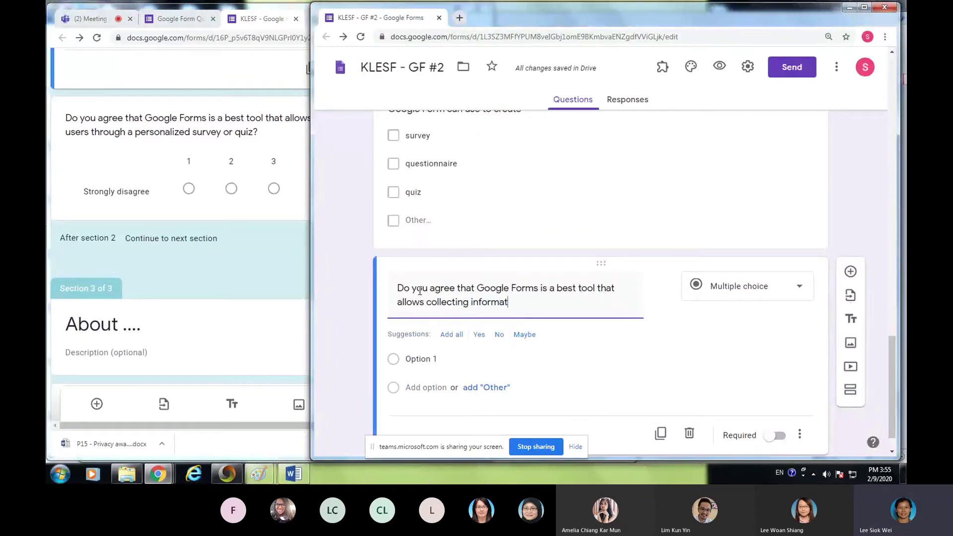
pyautogui.write('ion from users throu')
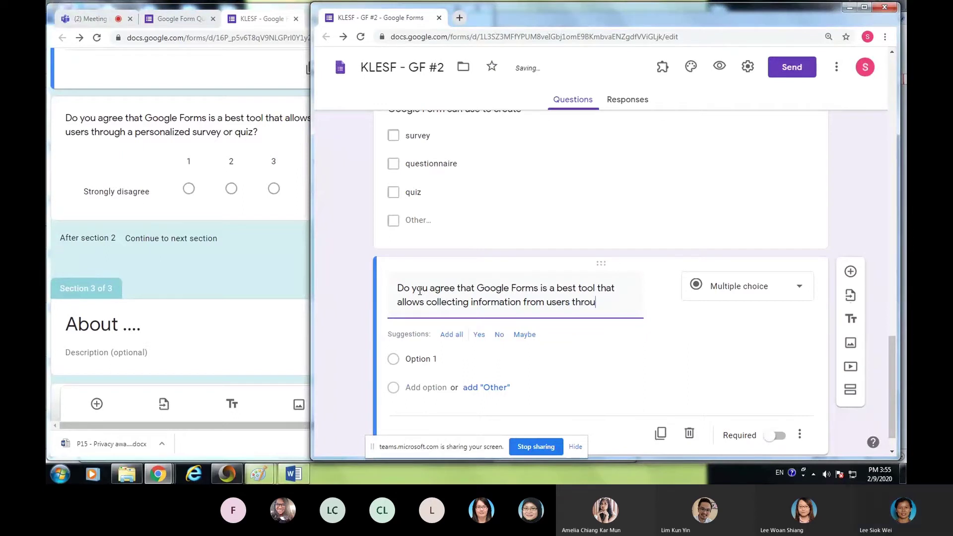
pyautogui.write('gh a per')
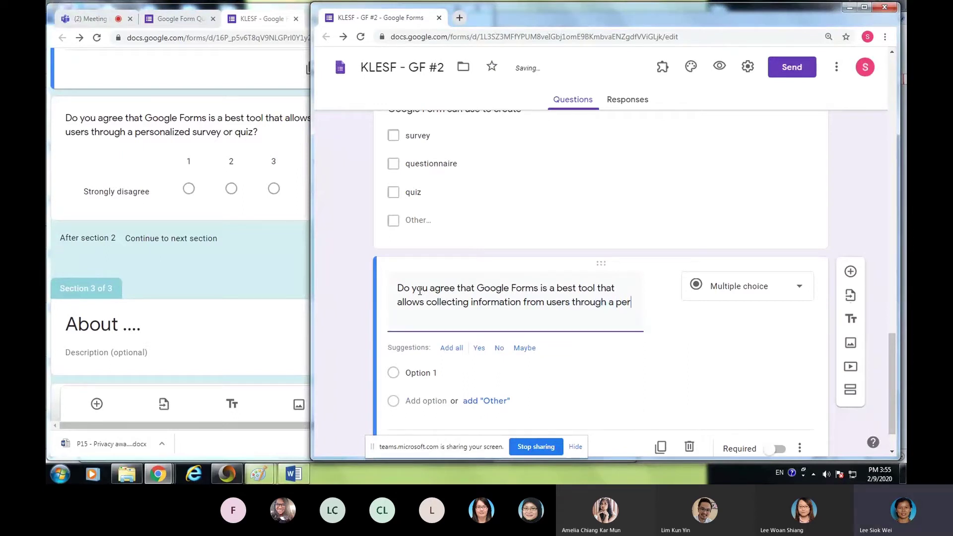
pyautogui.write('sonalize')
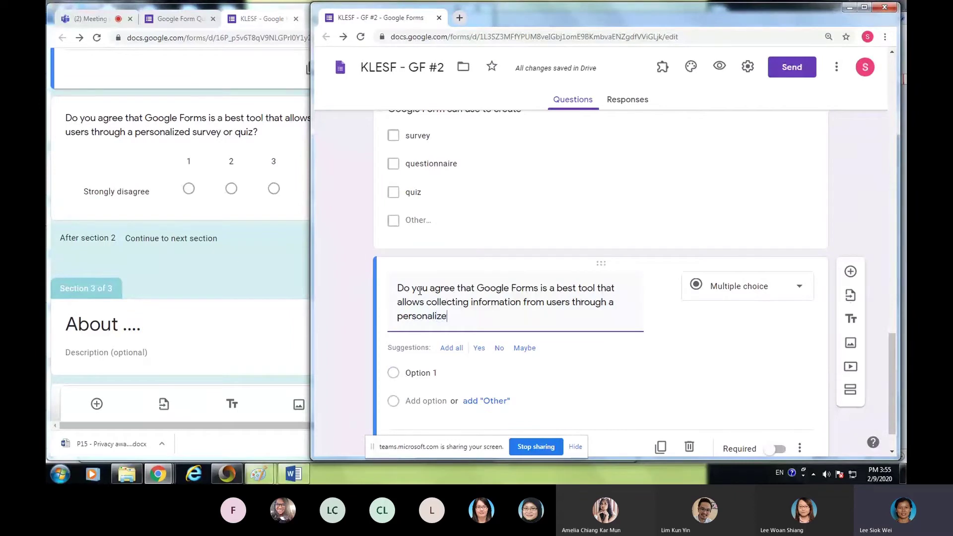
pyautogui.write('d survey or quiz?')
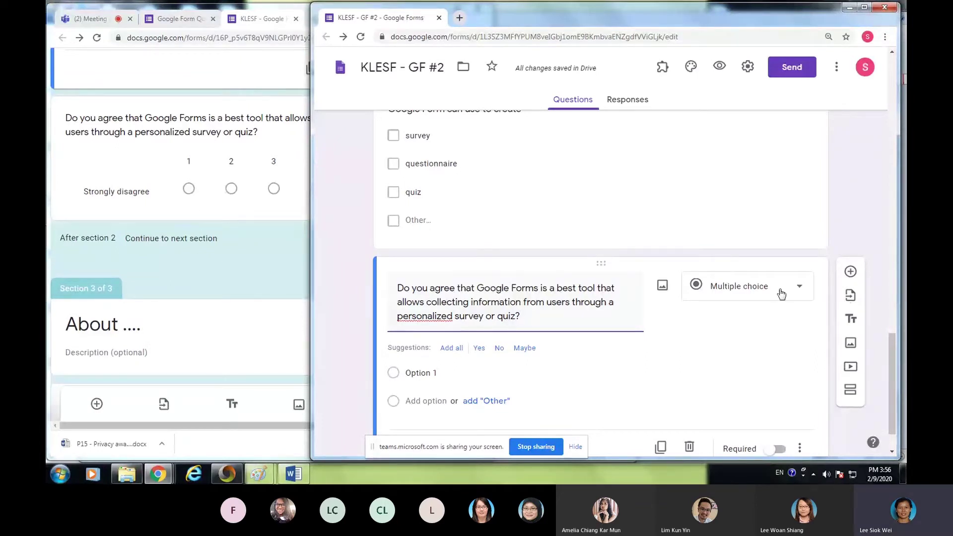
# - Change the Google Forms-best-tool question into a 1–5 linear scale
pyautogui.click(801, 291)
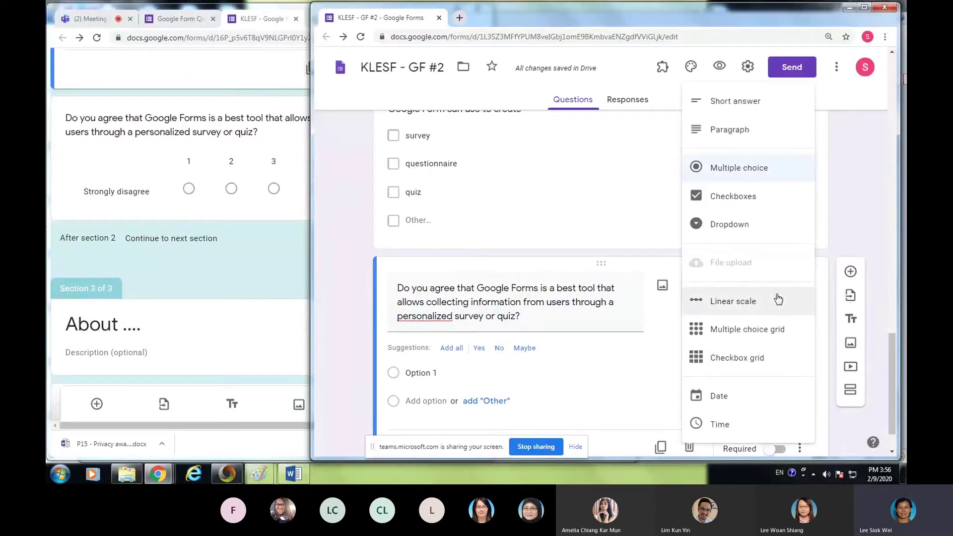
pyautogui.click(743, 303)
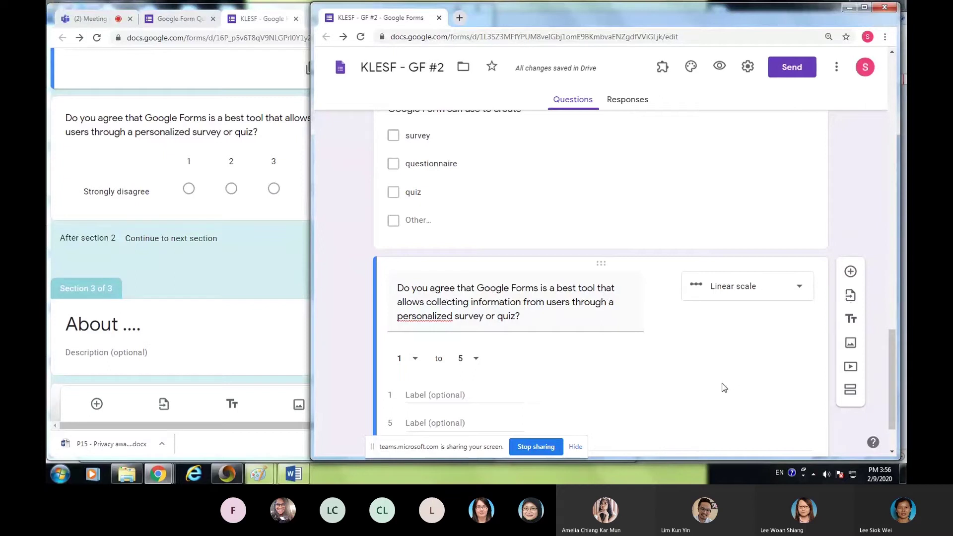
pyautogui.scroll(-2, 699, 365)
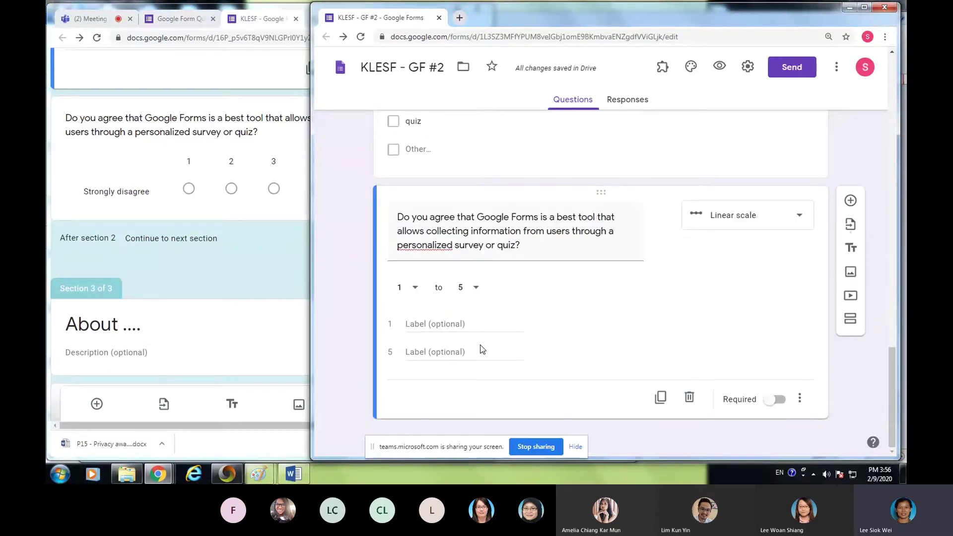
# - Label the scale ends 'Strongly Disagree' and 'Strongly Agree' and make the question required
pyautogui.click(419, 324)
pyautogui.write('St')
pyautogui.write('ronly')
pyautogui.write(' d')
pyautogui.press('BackSpace')
pyautogui.press('BackSpace')
pyautogui.press('BackSpace')
pyautogui.press('BackSpace')
pyautogui.write('gly ')
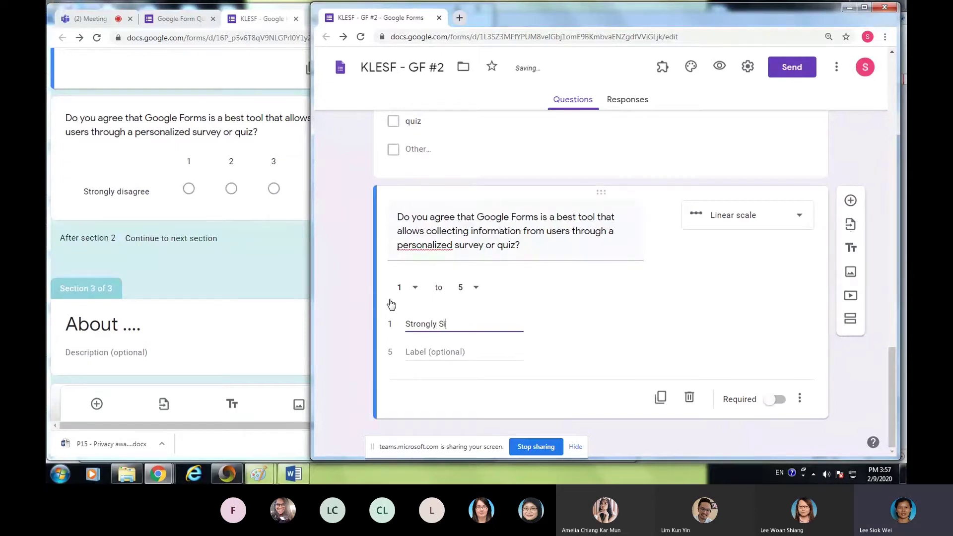
pyautogui.write('Disagree')
pyautogui.click(433, 353)
pyautogui.write('Stron')
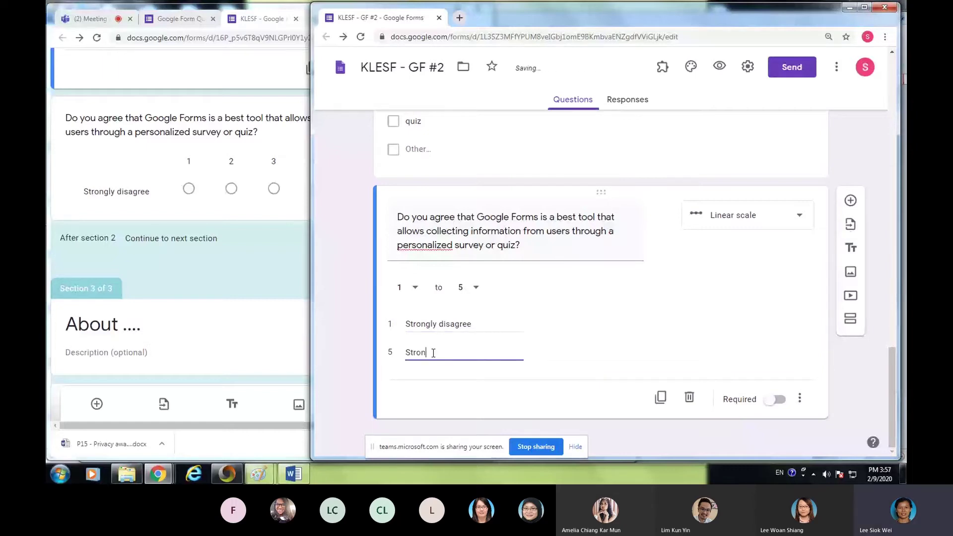
pyautogui.write('gly Agree')
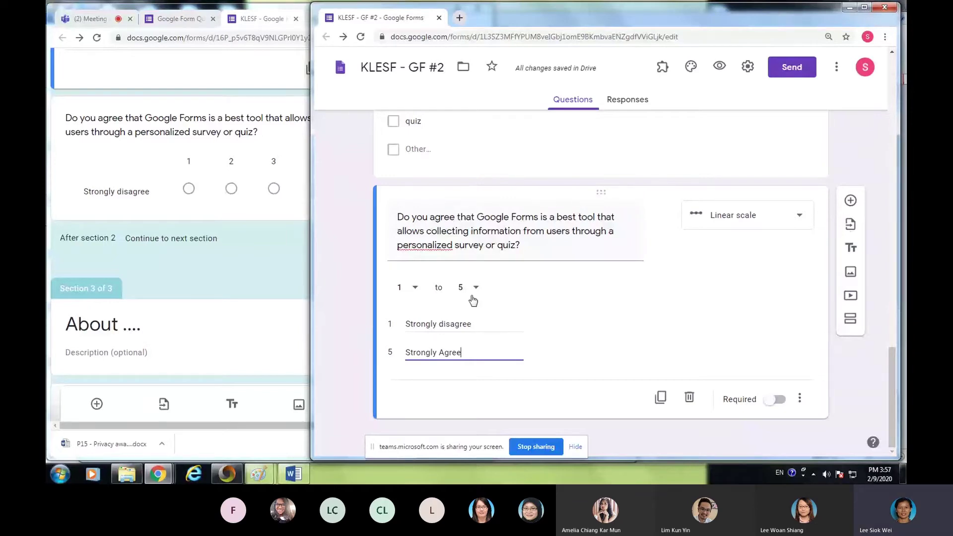
pyautogui.click(775, 400)
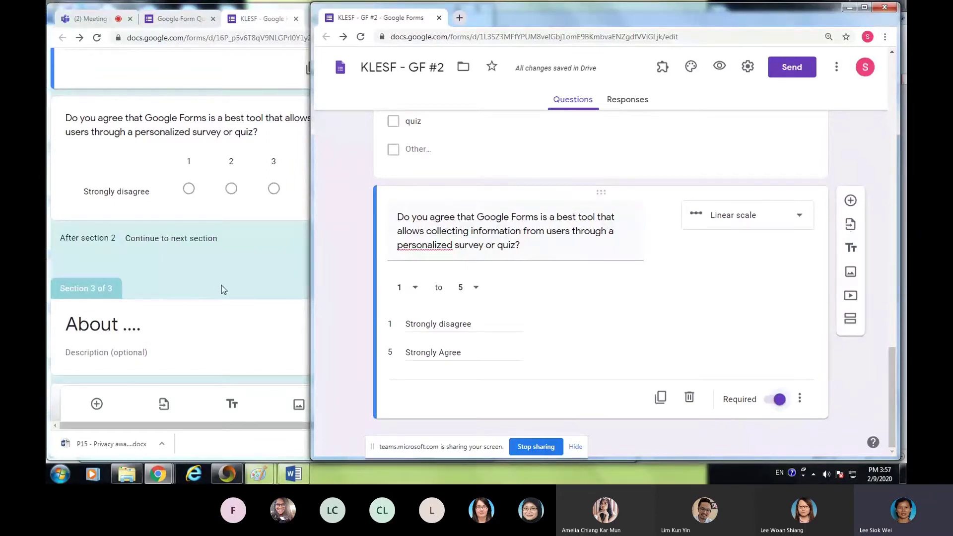
pyautogui.scroll(-4, 216, 267)
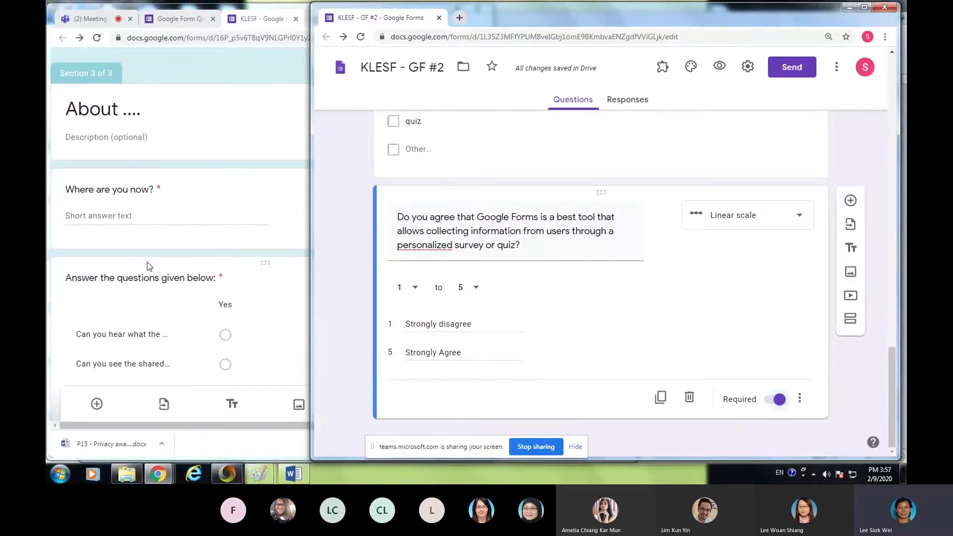
# - Add a section after the rating question titled 'About ...' and give it a new question
pyautogui.click(854, 322)
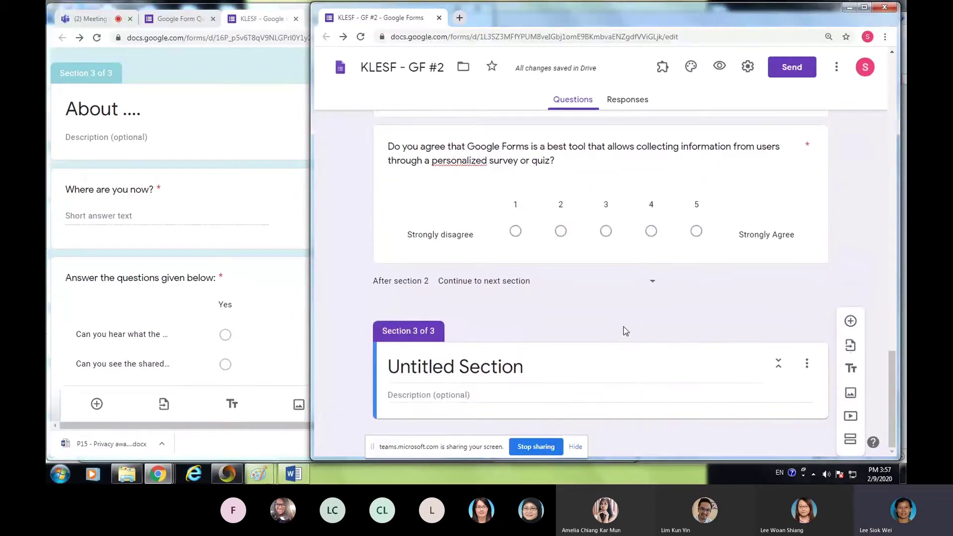
pyautogui.click(455, 370)
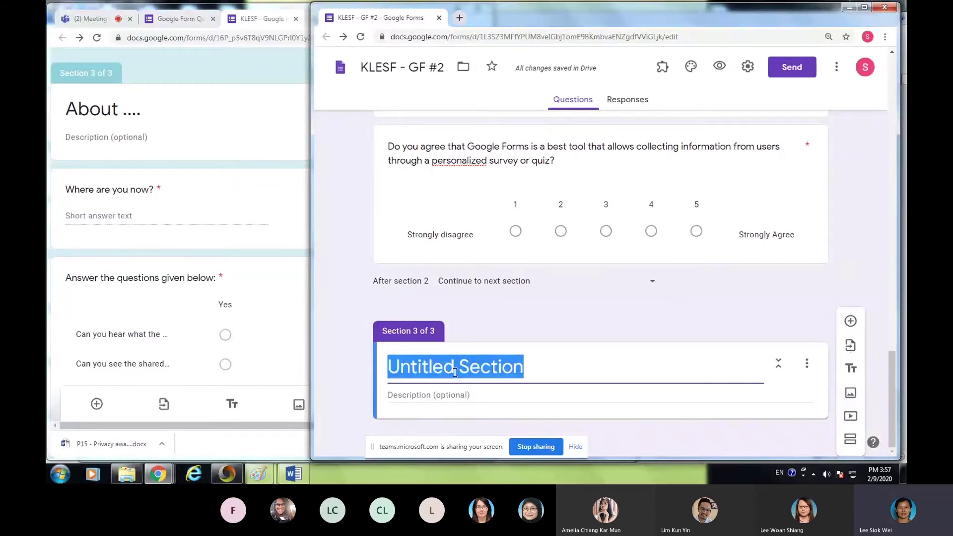
pyautogui.write('About ')
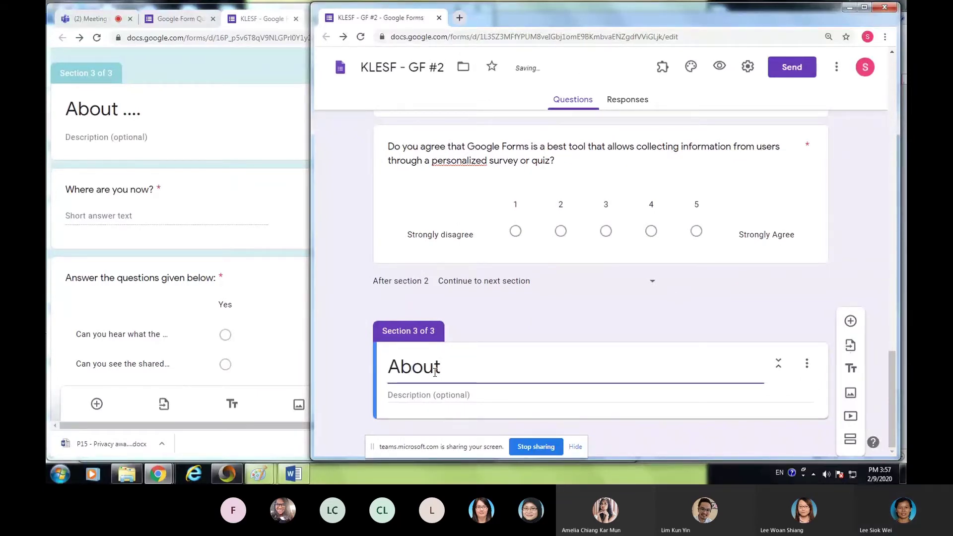
pyautogui.write('...')
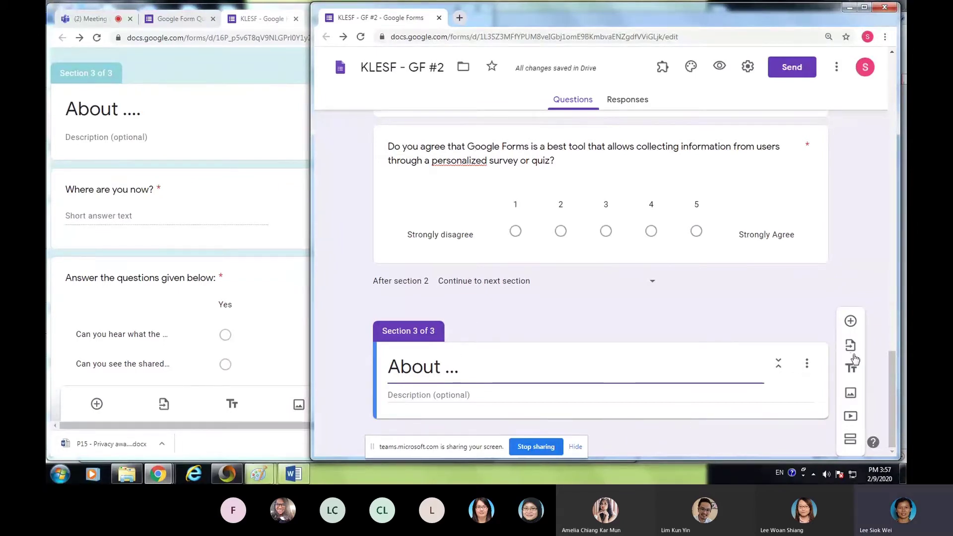
pyautogui.click(851, 329)
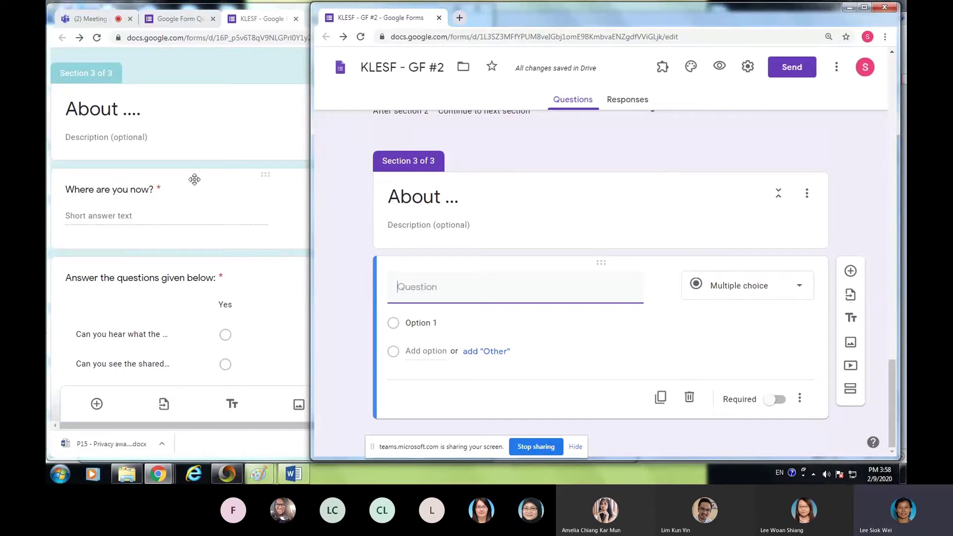
pyautogui.click(249, 86)
pyautogui.scroll(15, 247, 166)
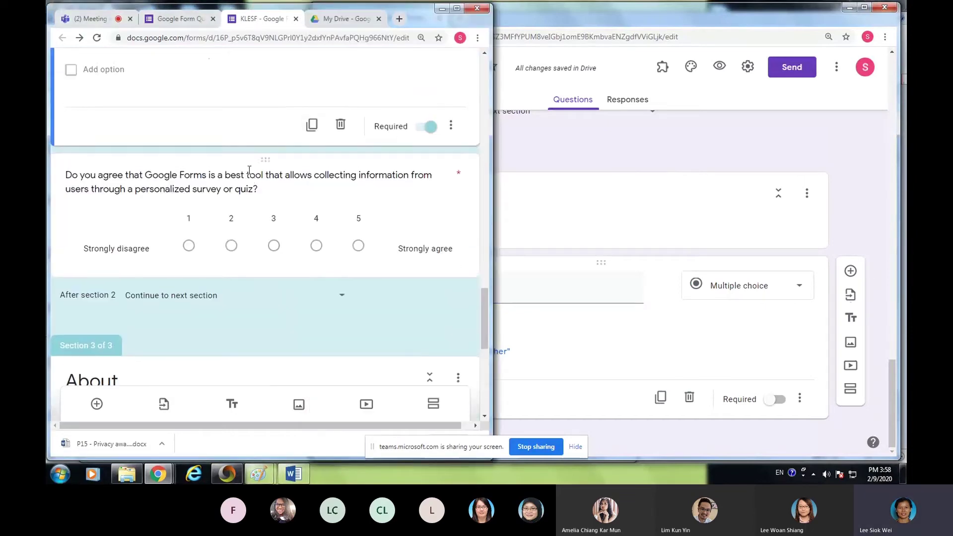
pyautogui.scroll(10, 246, 168)
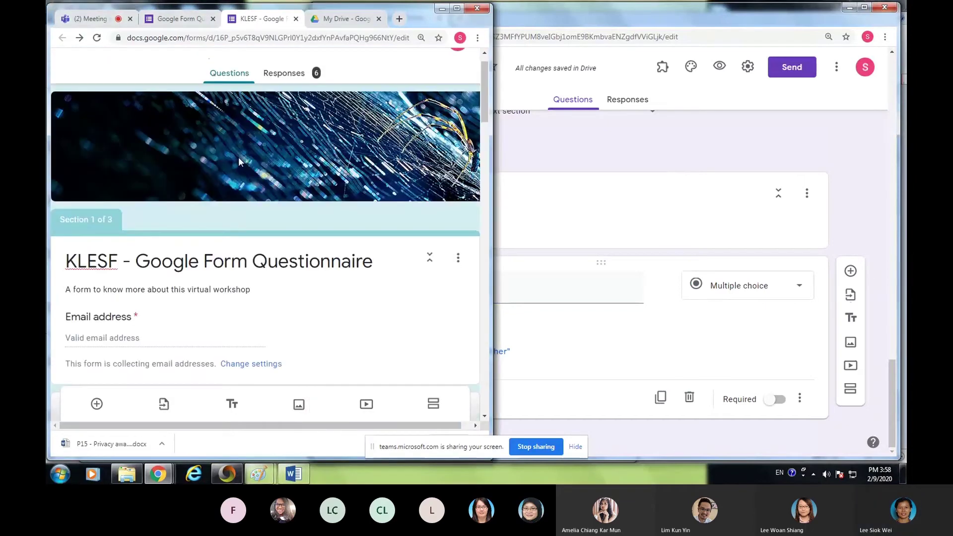
pyautogui.click(287, 74)
pyautogui.scroll(-20, 279, 329)
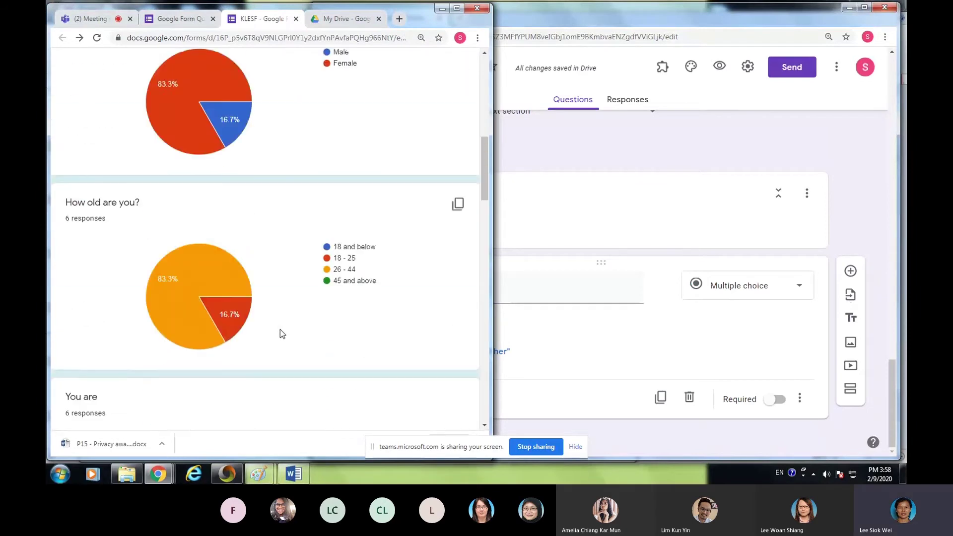
pyautogui.scroll(-6, 306, 329)
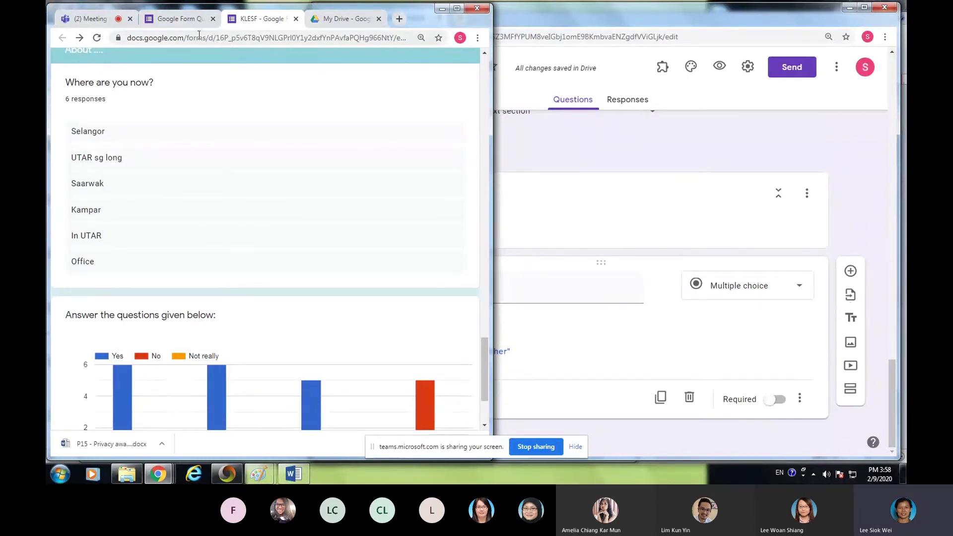
pyautogui.scroll(6, 285, 144)
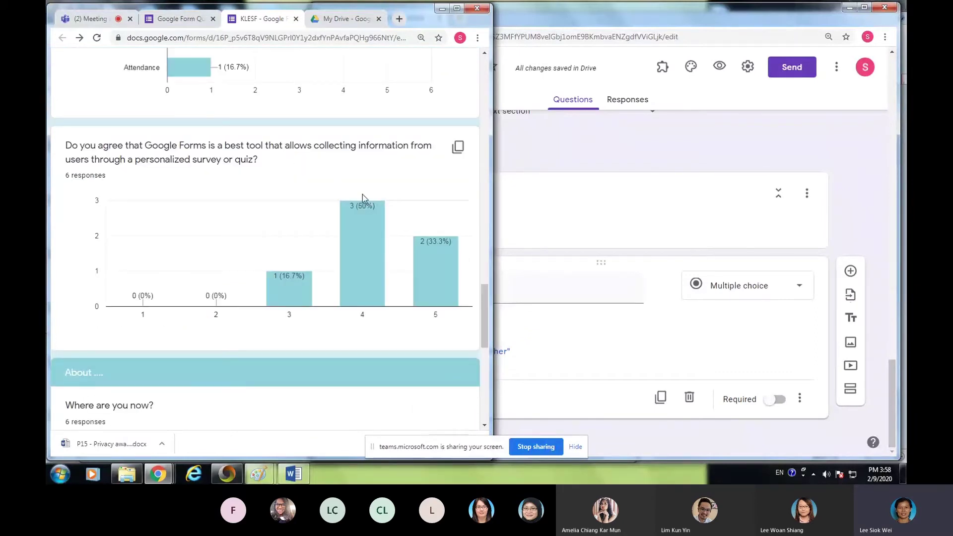
pyautogui.scroll(15, 362, 195)
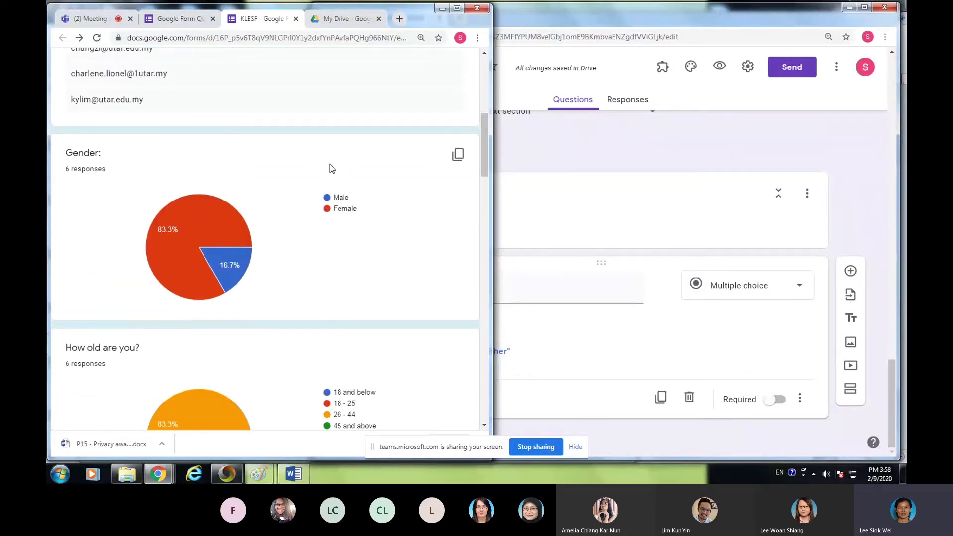
pyautogui.scroll(5, 325, 164)
pyautogui.click(243, 102)
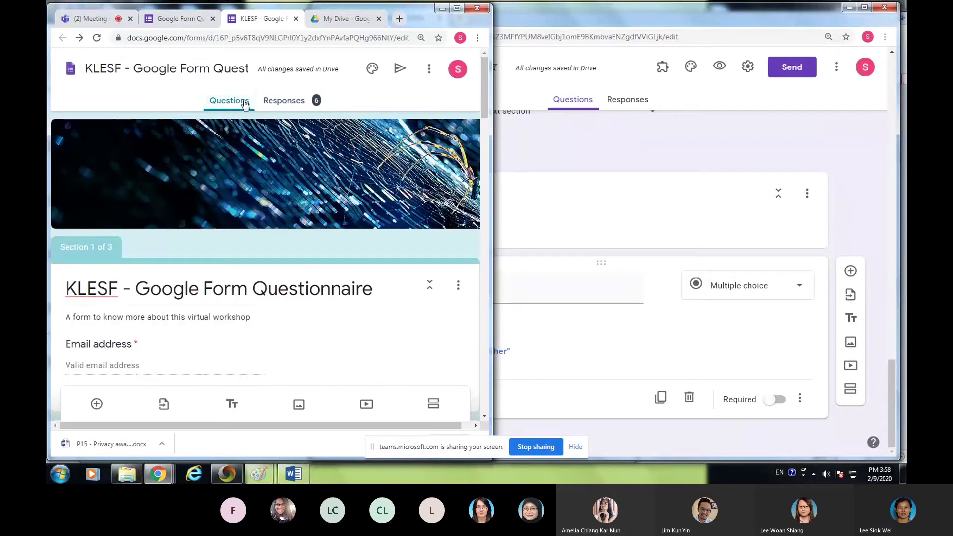
pyautogui.scroll(-10, 279, 257)
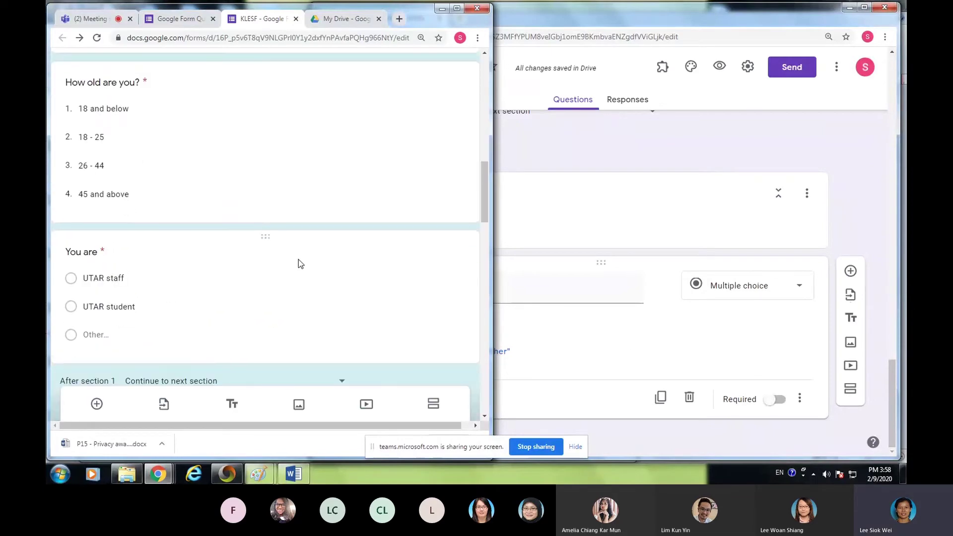
pyautogui.scroll(-15, 300, 258)
pyautogui.scroll(-3, 299, 257)
pyautogui.scroll(4, 297, 257)
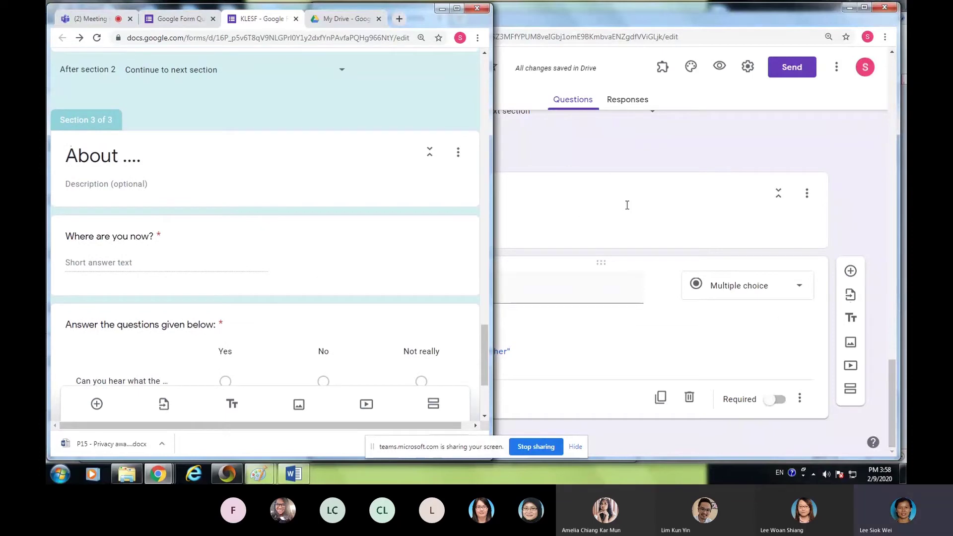
pyautogui.click(649, 206)
pyautogui.click(662, 379)
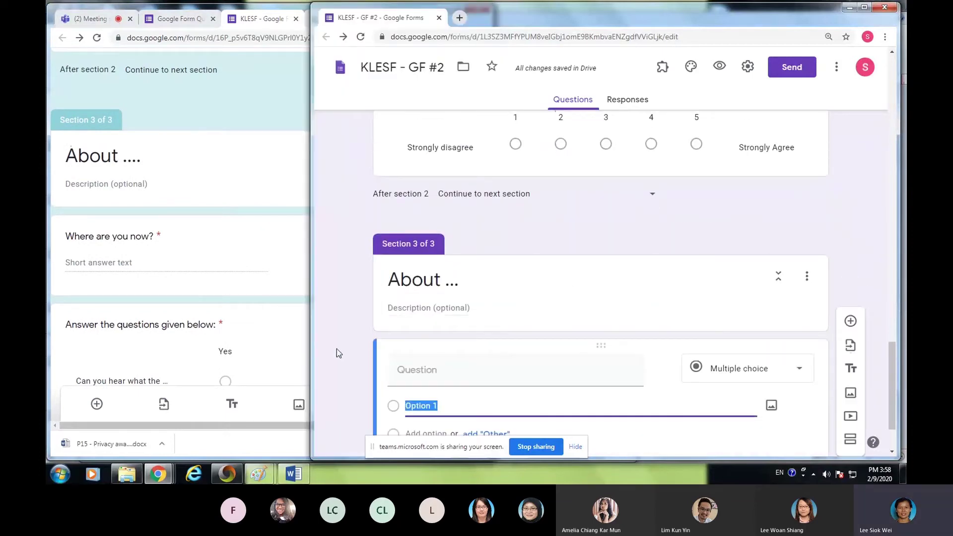
# - Title the About ... question 'Where Are you now?' and switch on Required
pyautogui.click(411, 370)
pyautogui.write('Where Are')
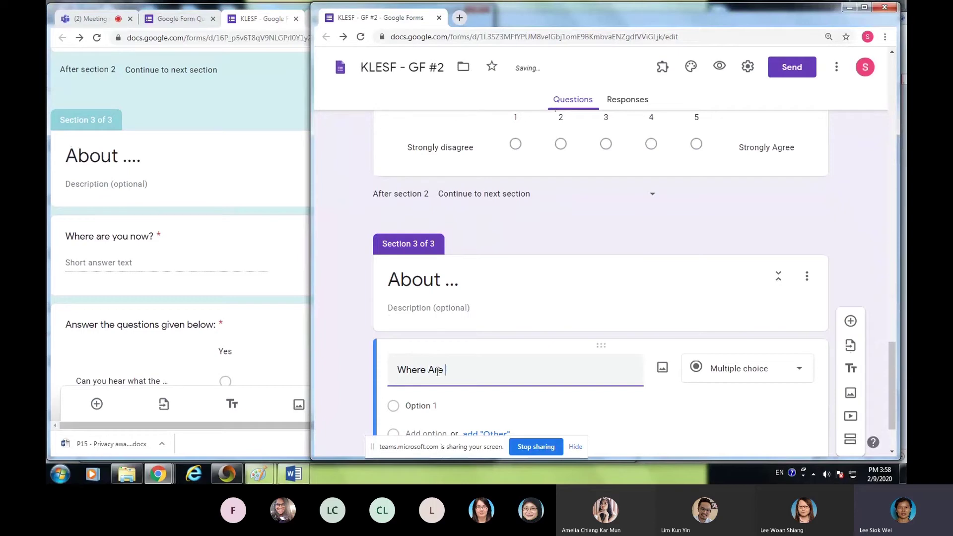
pyautogui.write(' you now?')
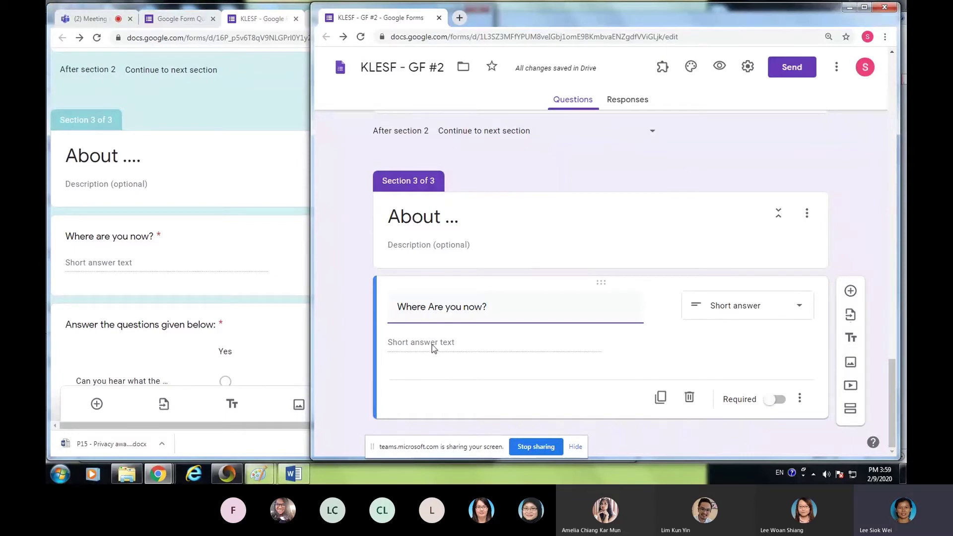
pyautogui.click(412, 346)
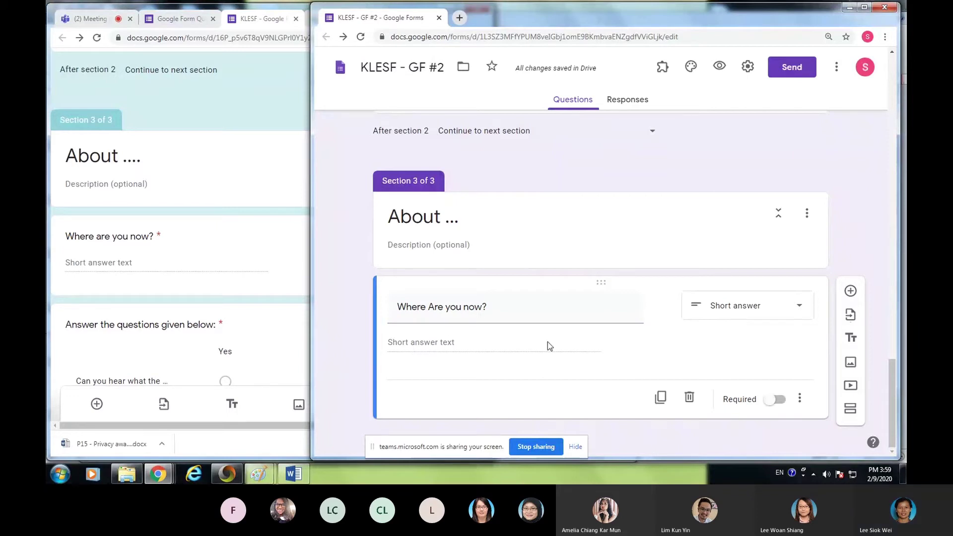
pyautogui.click(775, 399)
pyautogui.scroll(-3, 163, 337)
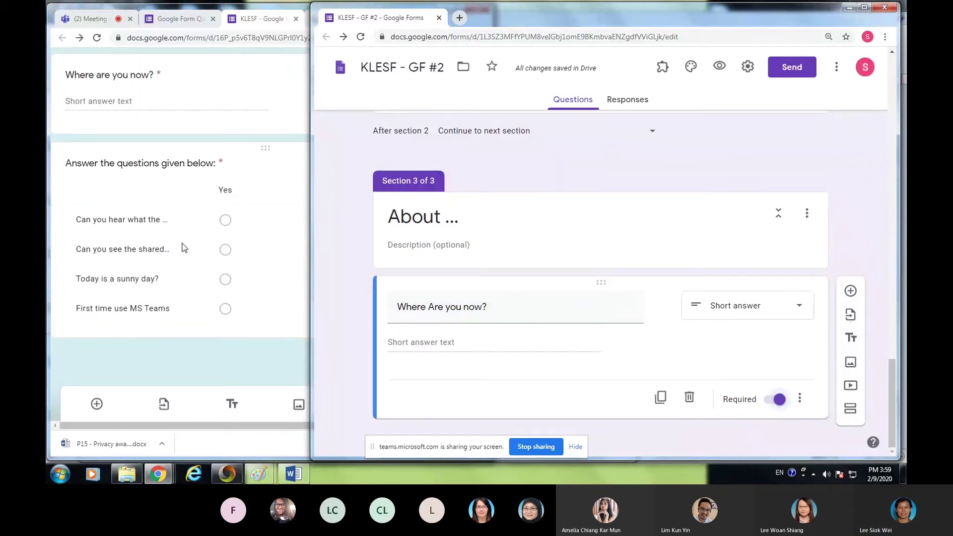
# - Inspect the original questionnaire's grid and 'Where are you now?' question settings
pyautogui.click(95, 186)
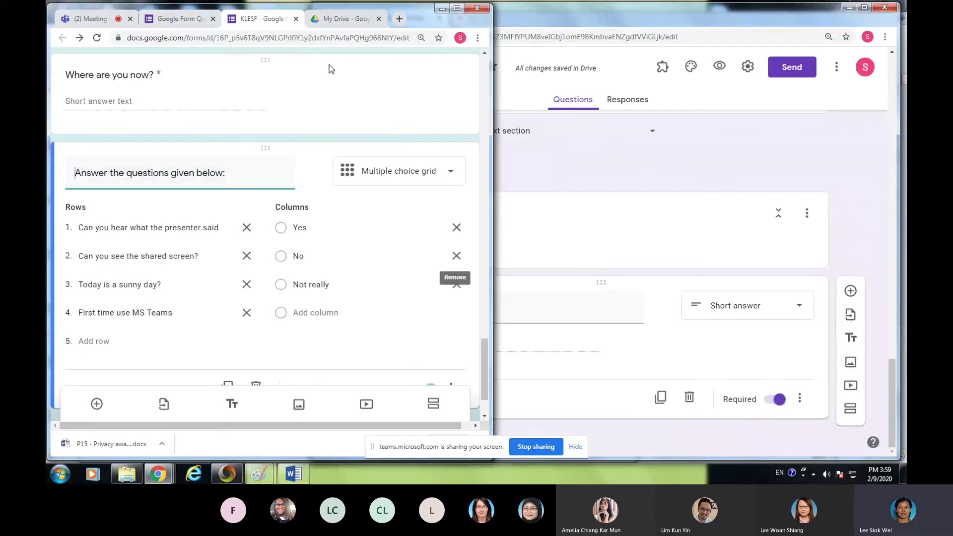
pyautogui.click(453, 88)
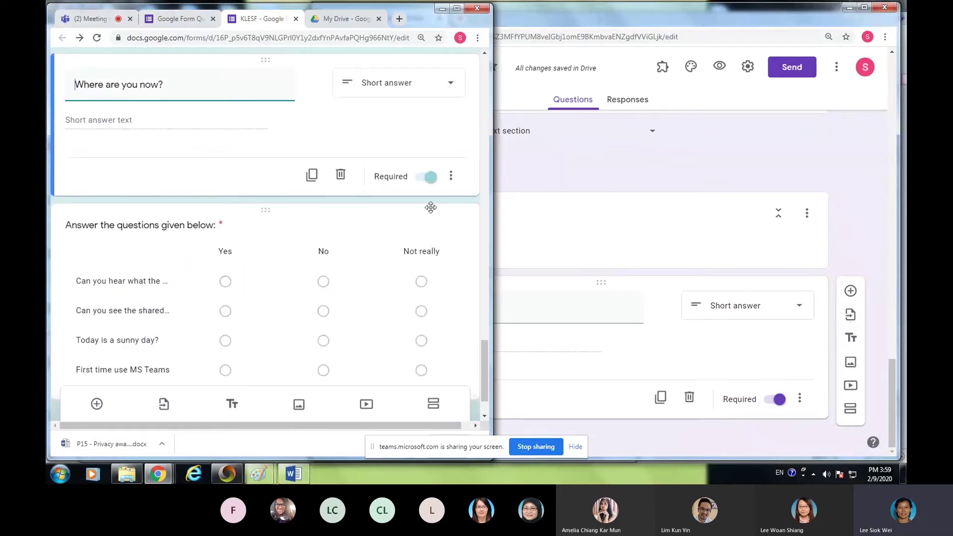
pyautogui.scroll(-2, 431, 207)
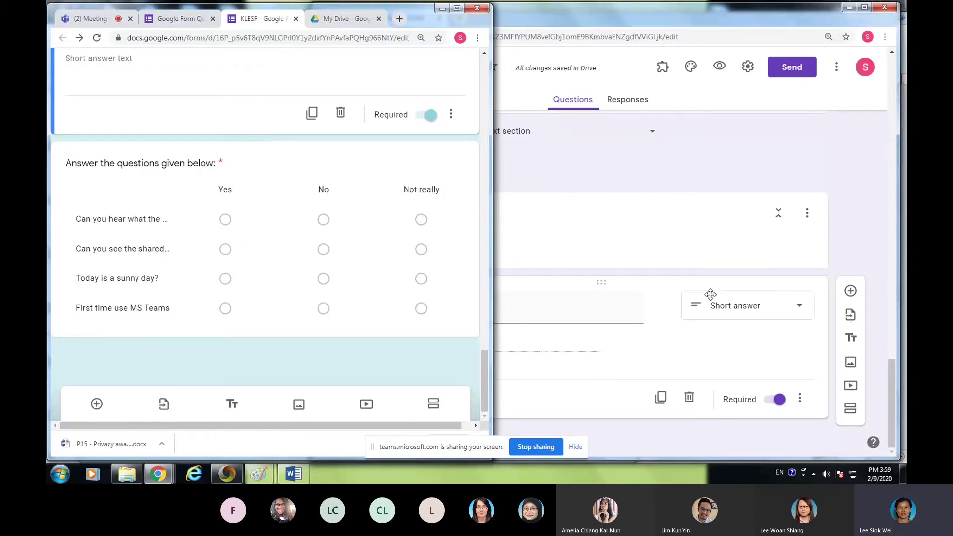
# - Add a question below 'Where Are you now?' titled 'Answer the questions given below'
pyautogui.click(850, 291)
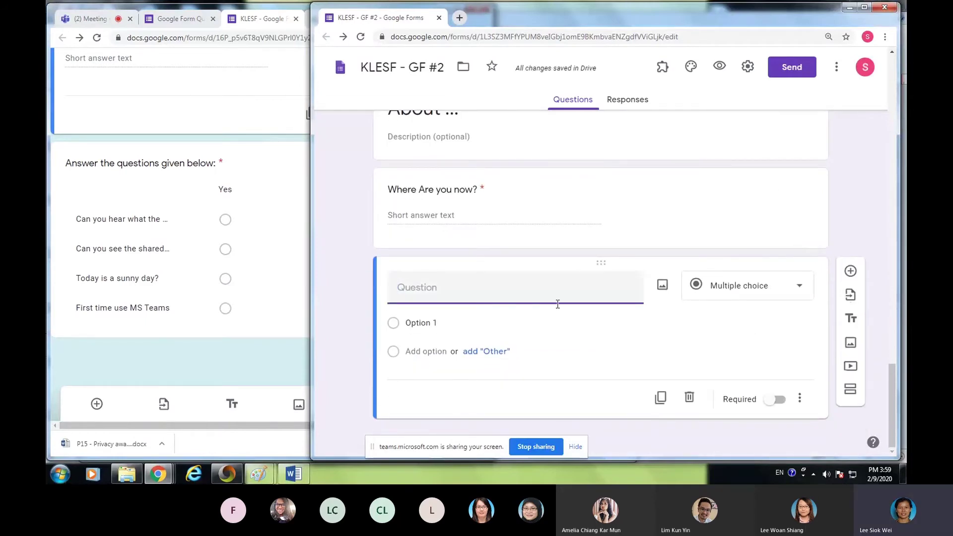
pyautogui.write('Answer the q')
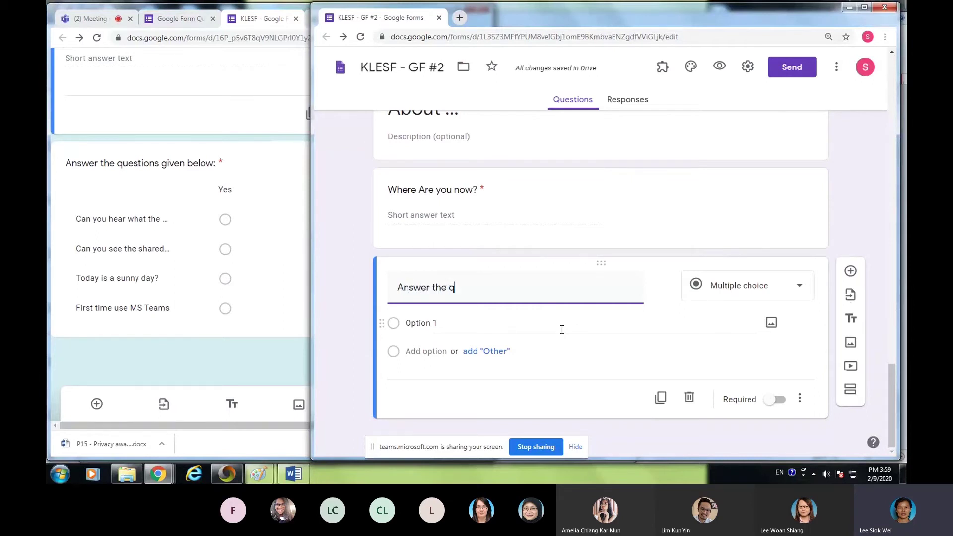
pyautogui.write('uestions given below:')
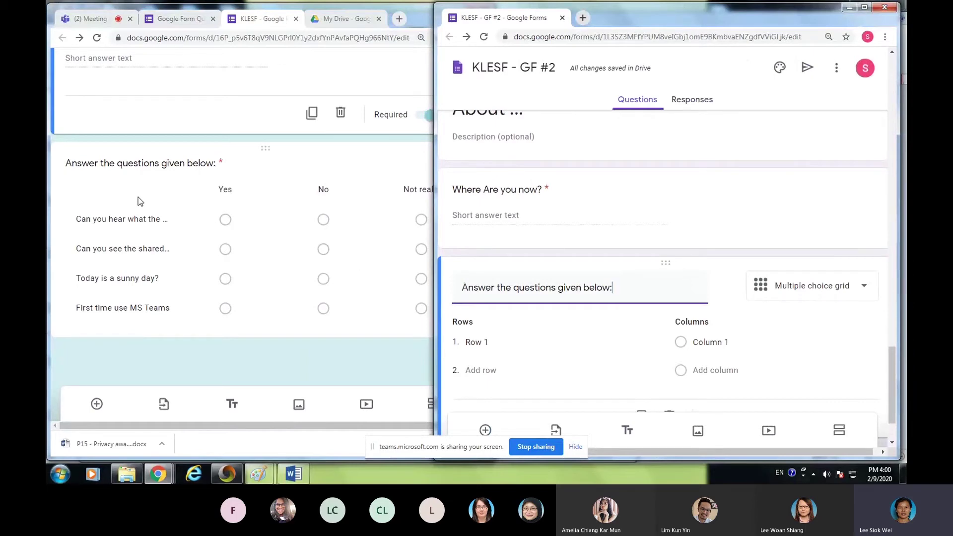
# - Enter grid rows 'Can you hear what the presenter said', 'Can you see the shared screen?' and 'Today is a sunny…'
pyautogui.click(165, 187)
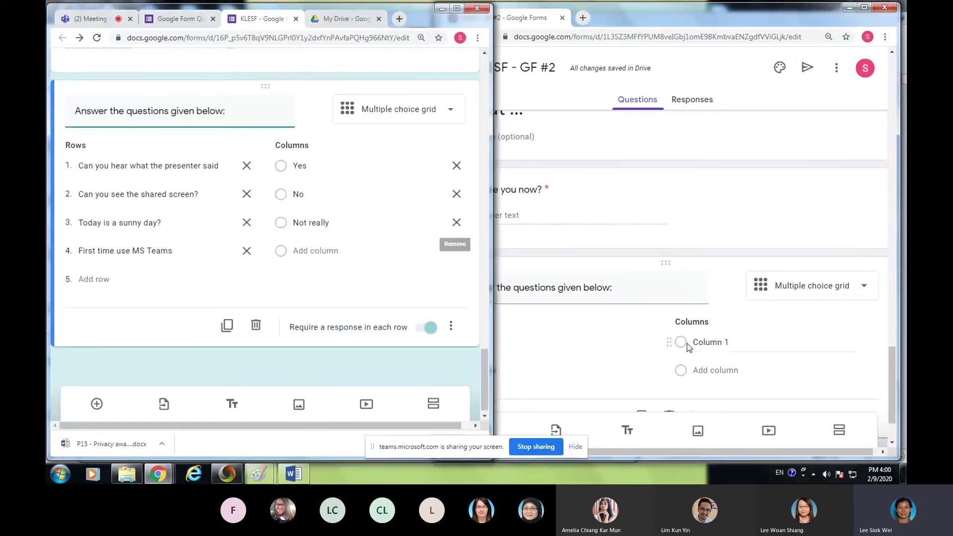
pyautogui.click(606, 329)
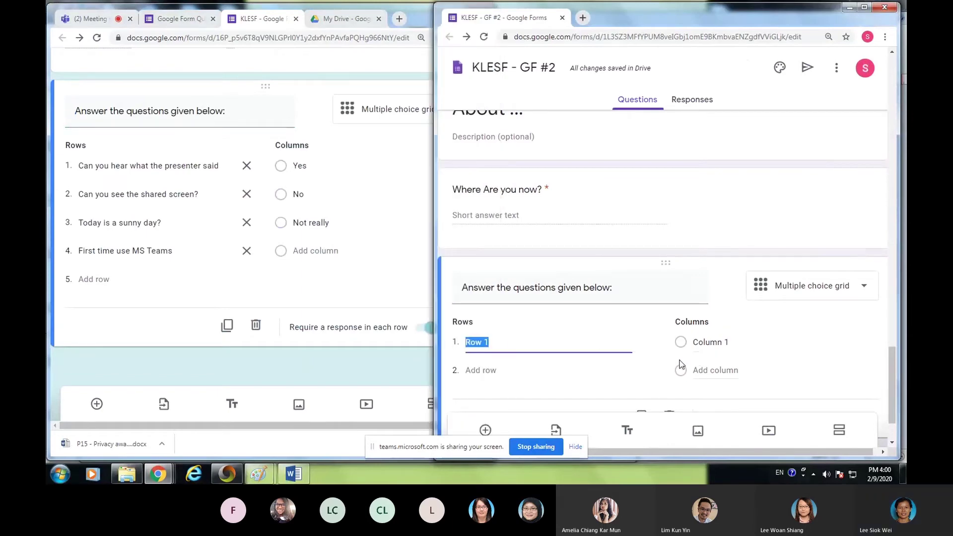
pyautogui.write('Ca')
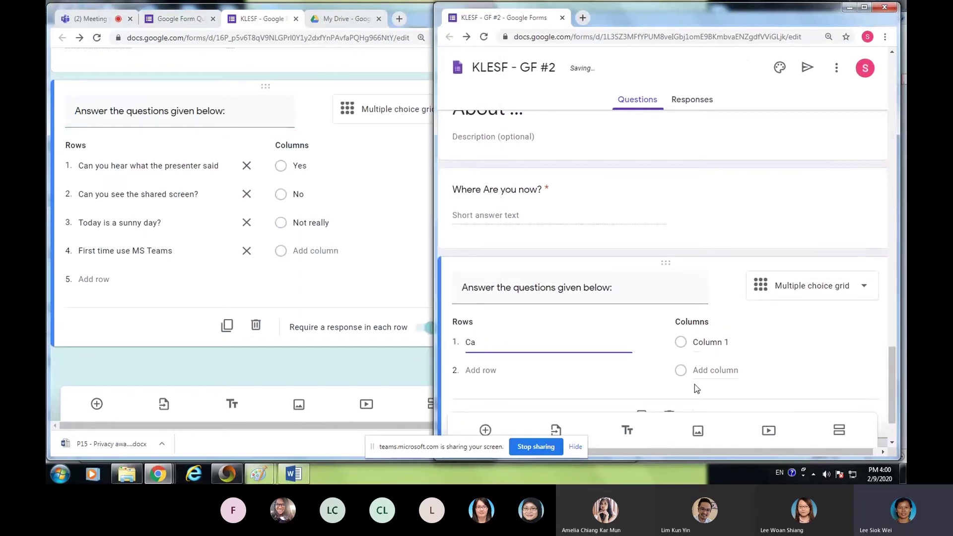
pyautogui.write('n you hear what the presenter said')
pyautogui.press('Return')
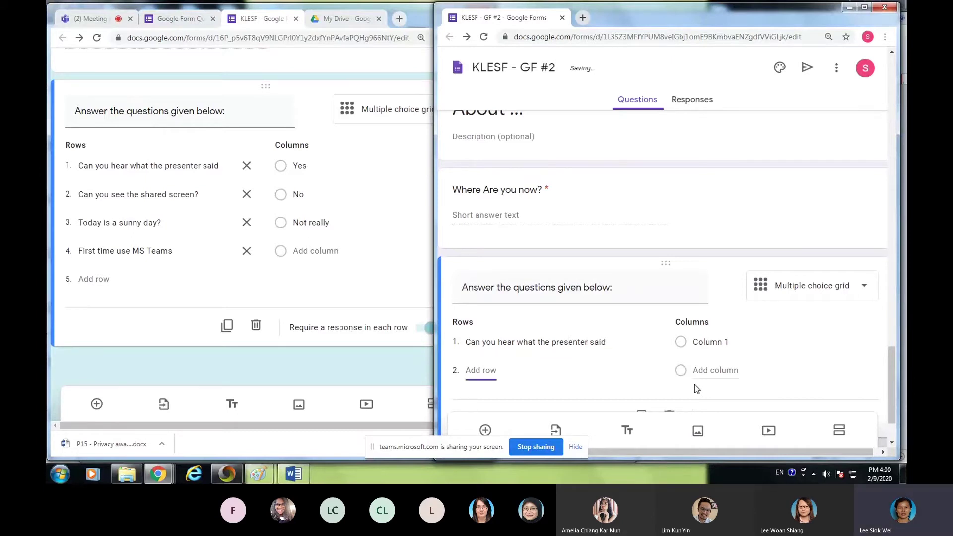
pyautogui.write('Can')
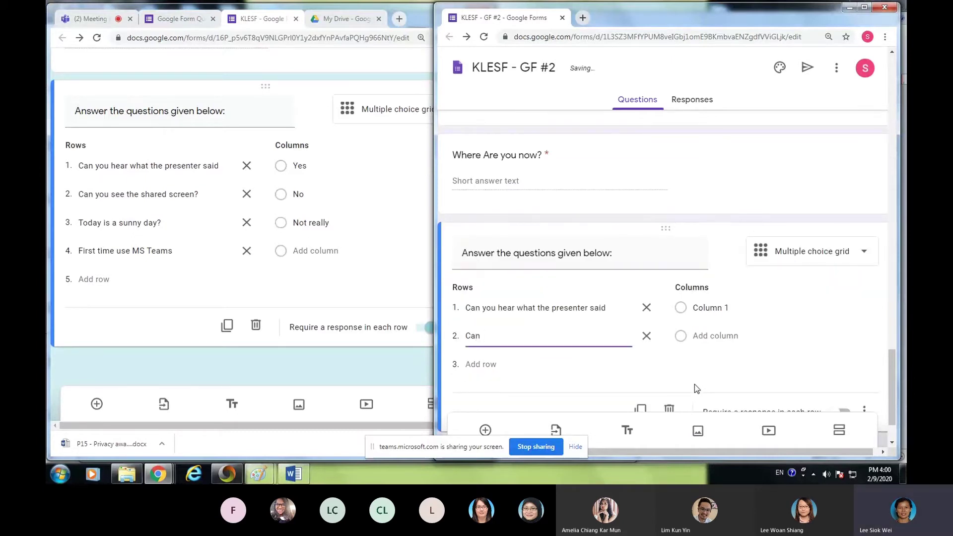
pyautogui.write(' you see the shared screen?')
pyautogui.press('Tab')
pyautogui.press('Tab')
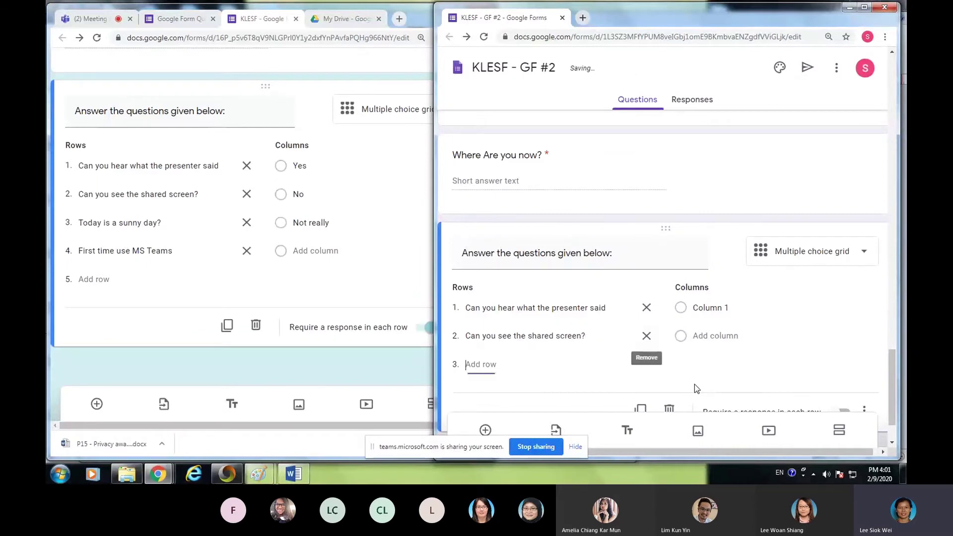
pyautogui.write('Today is a sunny')
pyautogui.press('BackSpace')
pyautogui.press('BackSpace')
pyautogui.press('BackSpace')
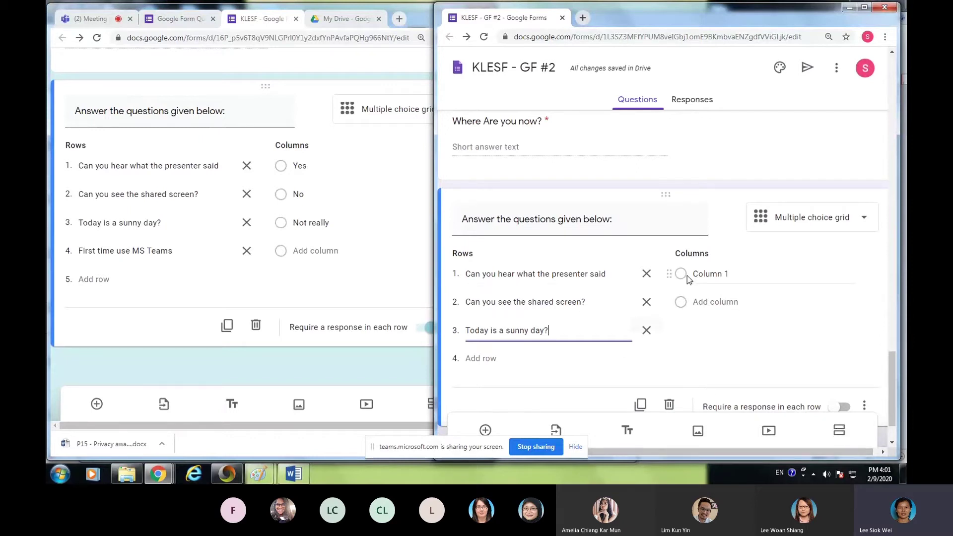
# - Name the grid's answer columns Yes, No and Not really
pyautogui.click(708, 273)
pyautogui.write('Yes')
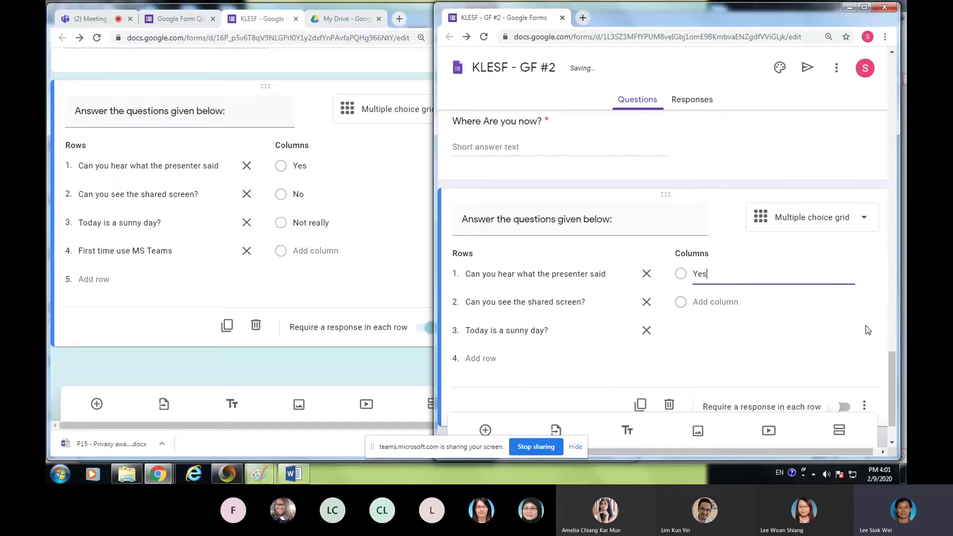
pyautogui.press('Return')
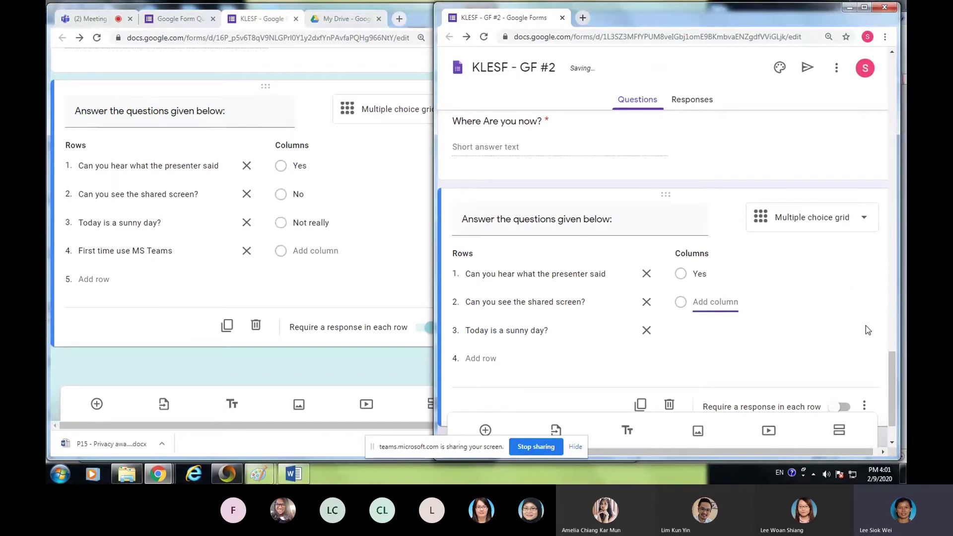
pyautogui.write('No')
pyautogui.press('Tab')
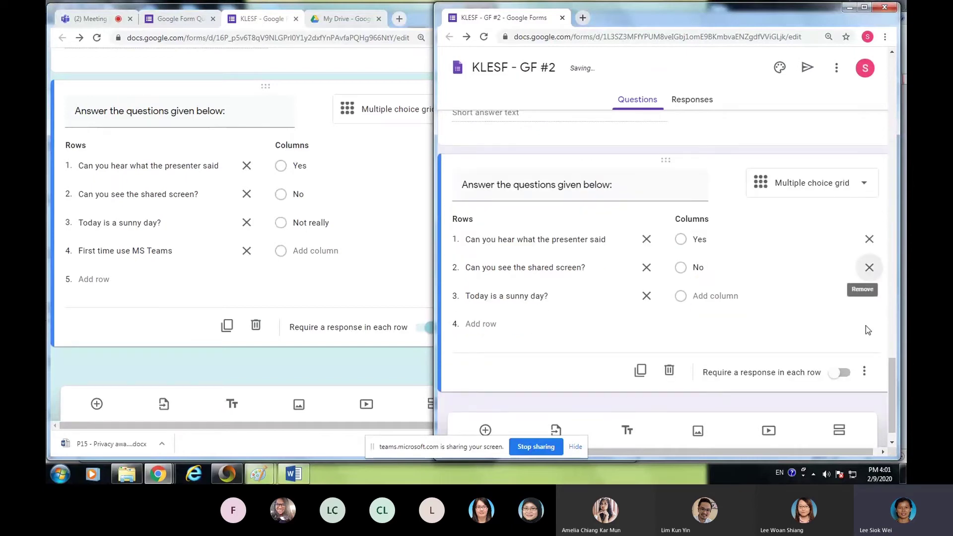
pyautogui.press('Tab')
pyautogui.write('No')
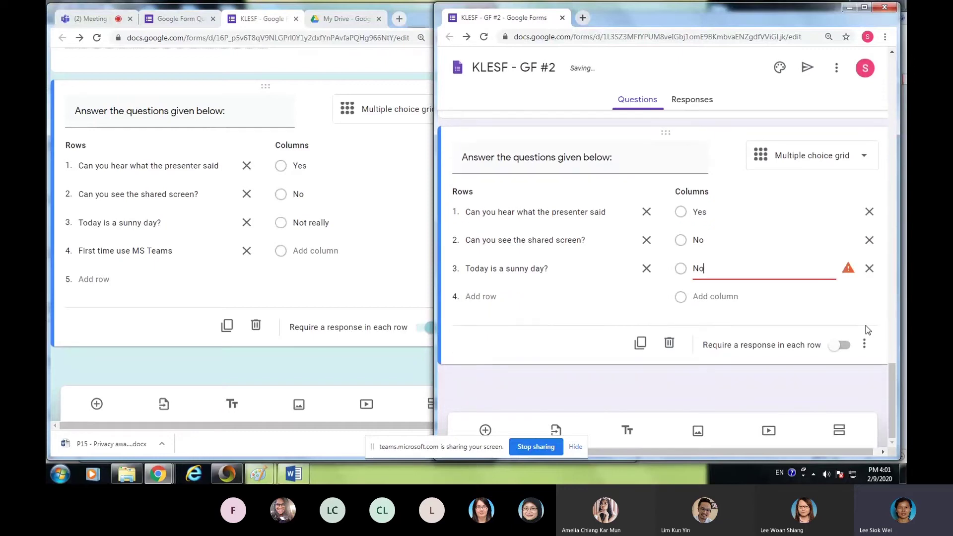
pyautogui.write('t Re')
pyautogui.press('BackSpace')
pyautogui.press('BackSpace')
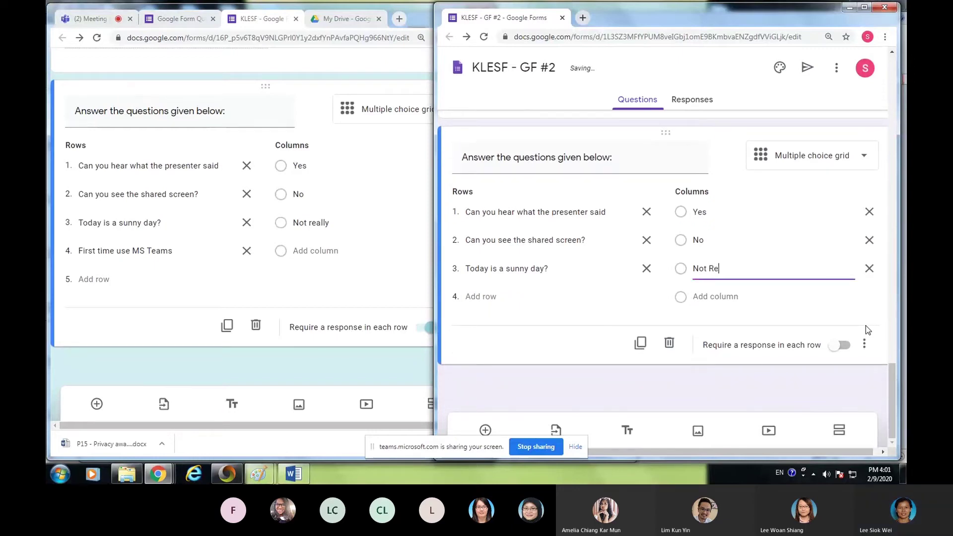
pyautogui.write('really')
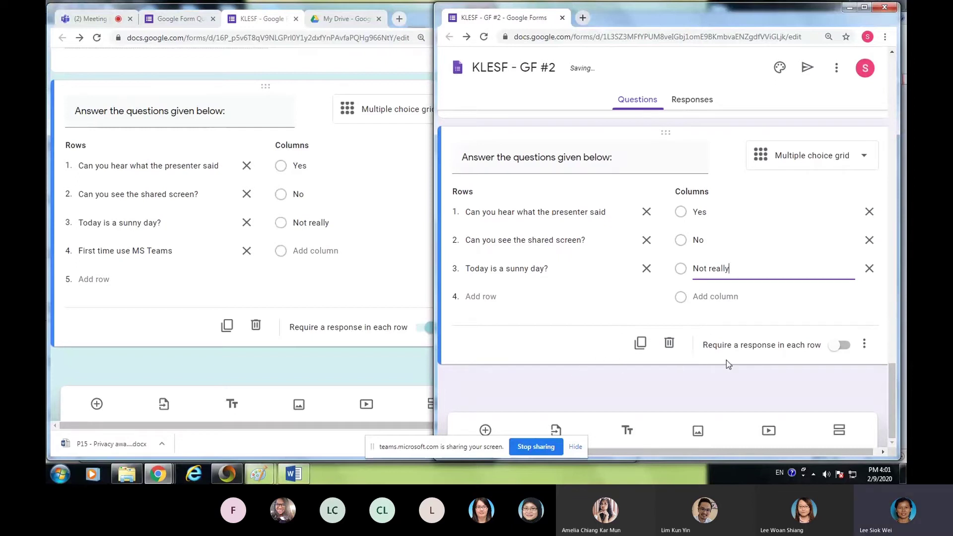
# - Require a response in each row and preview the finished grid question
pyautogui.click(840, 347)
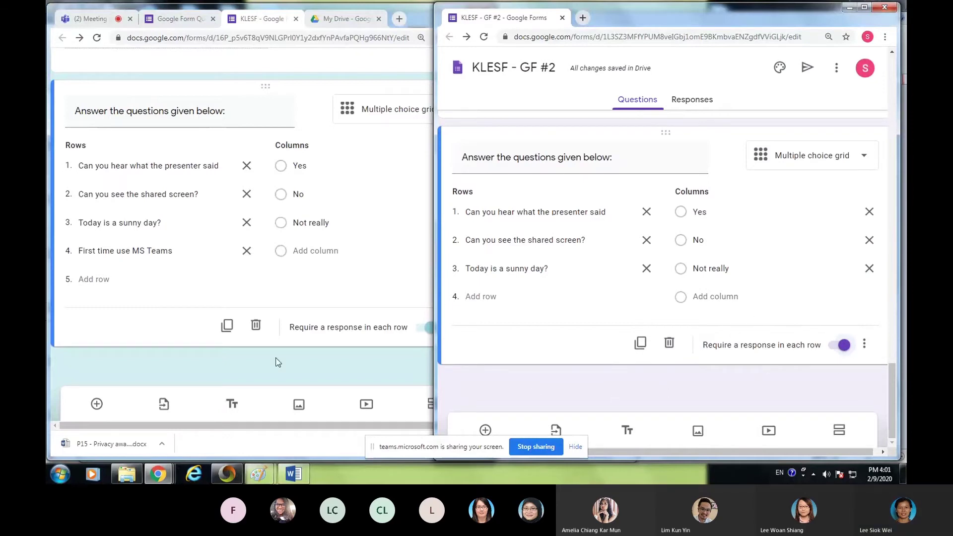
pyautogui.scroll(1, 287, 357)
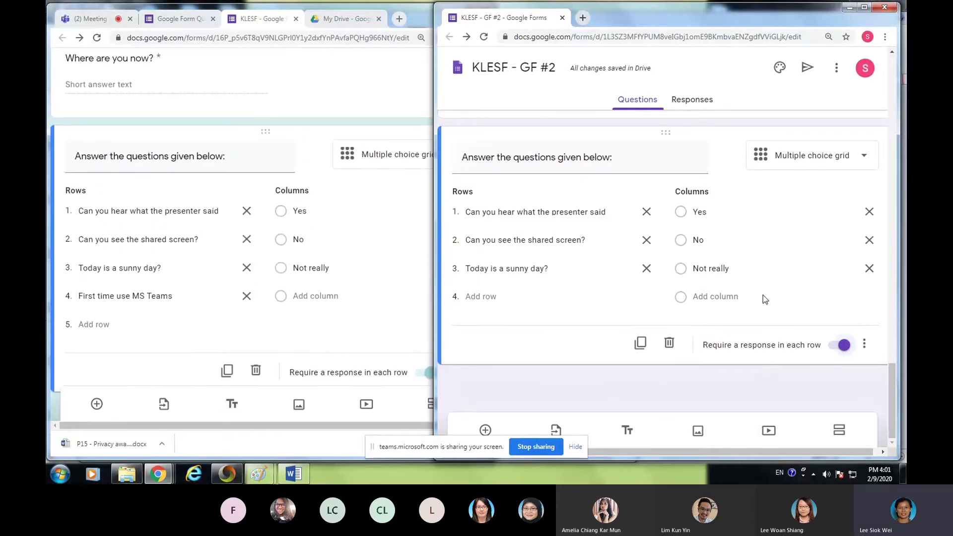
pyautogui.scroll(2, 763, 295)
pyautogui.click(762, 193)
pyautogui.scroll(-2, 803, 275)
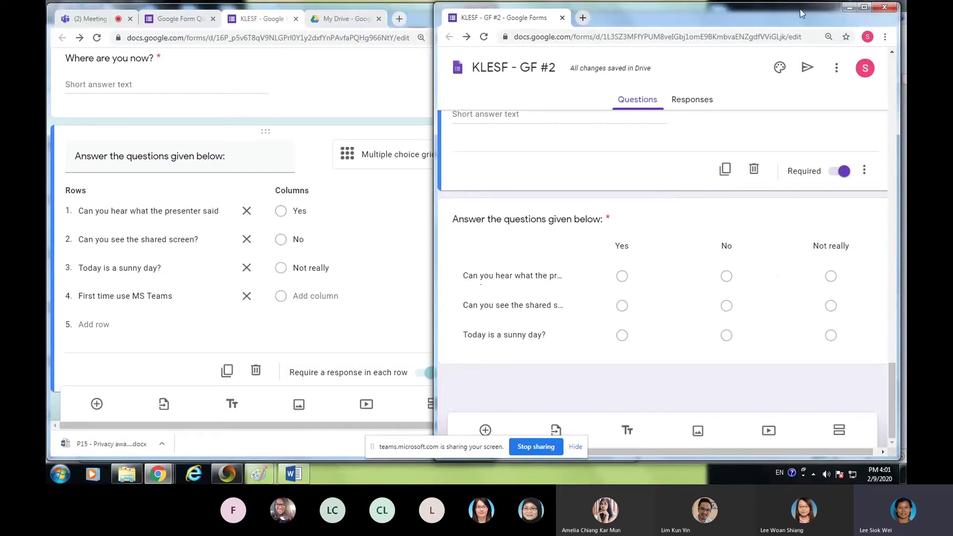
# - Maximize the browser window and open the Send form dialog
pyautogui.click(864, 7)
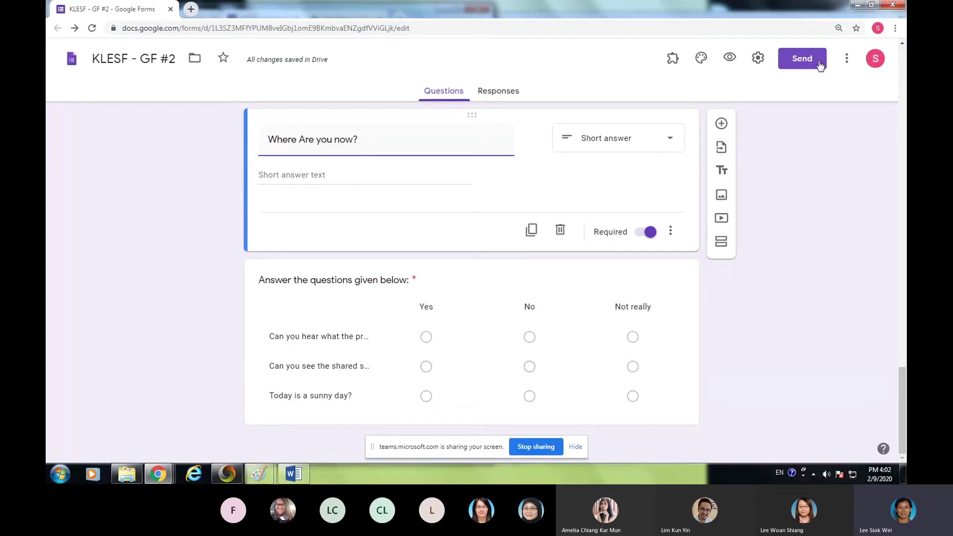
pyautogui.click(804, 64)
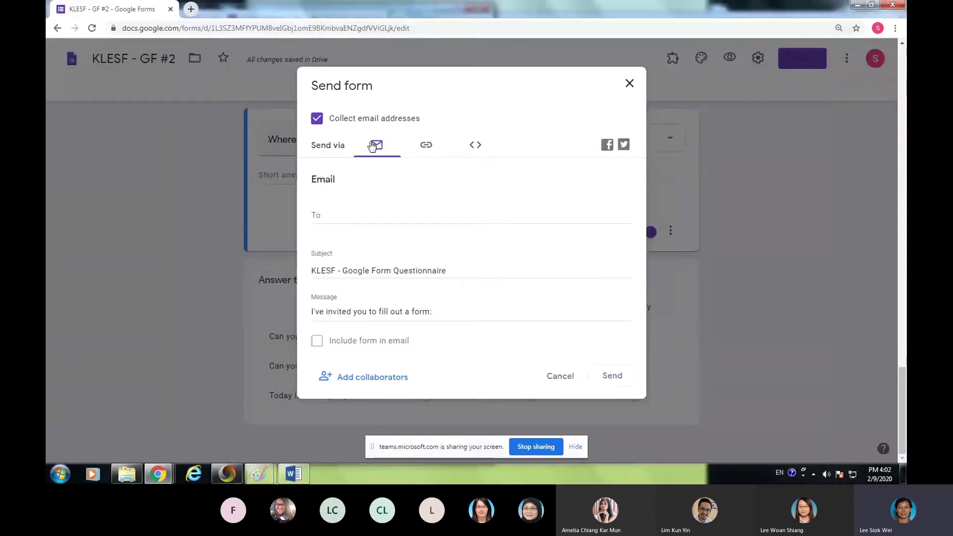
# - Review the email, shortened-link and embed-code sharing options, then close the Send dialog
pyautogui.click(316, 217)
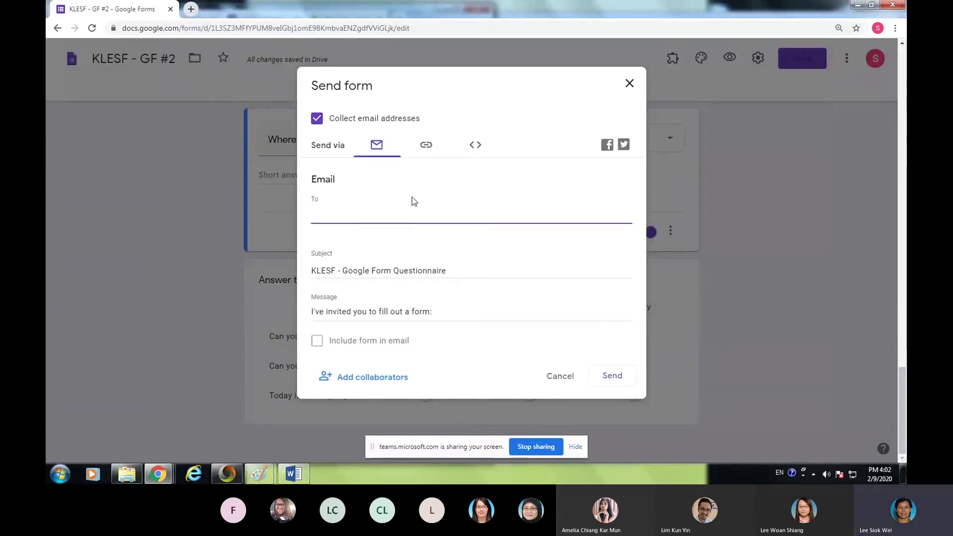
pyautogui.click(427, 149)
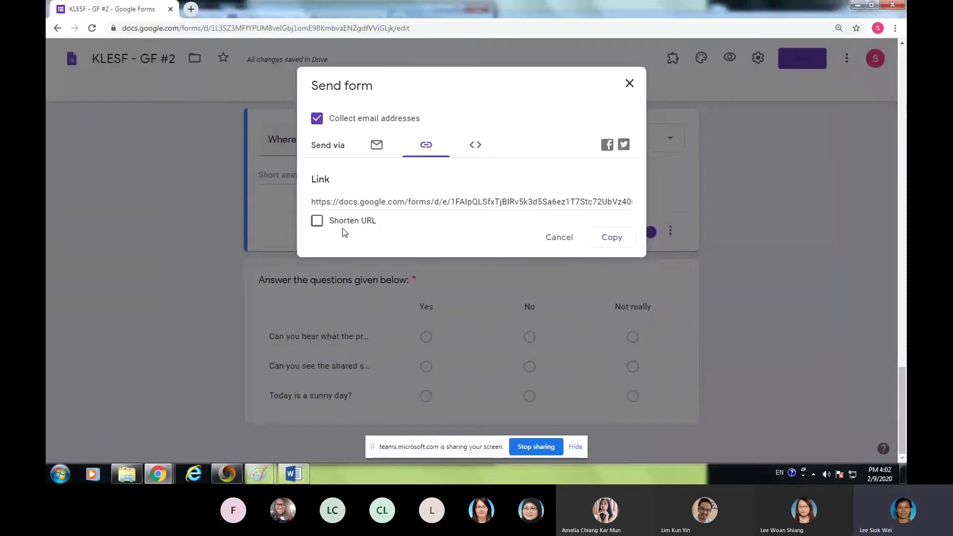
pyautogui.click(315, 221)
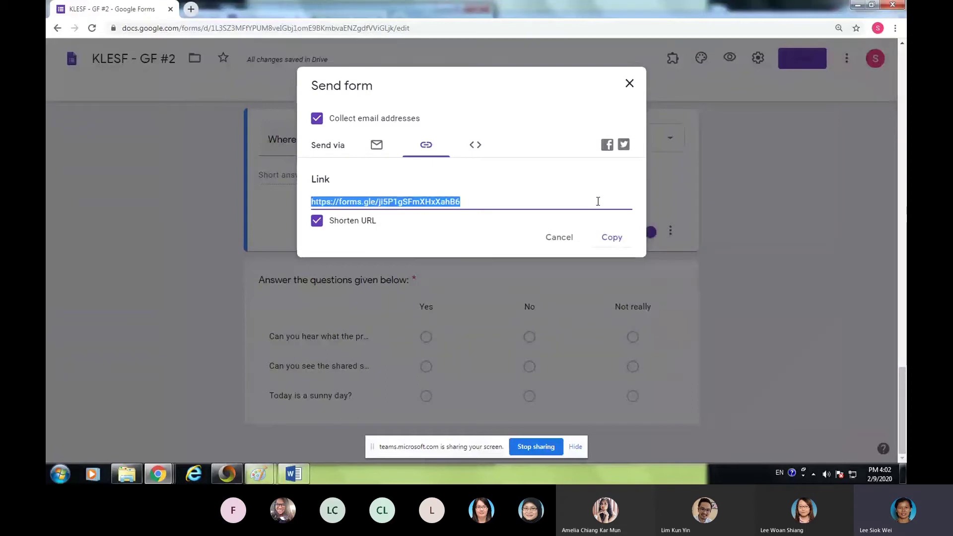
pyautogui.click(477, 149)
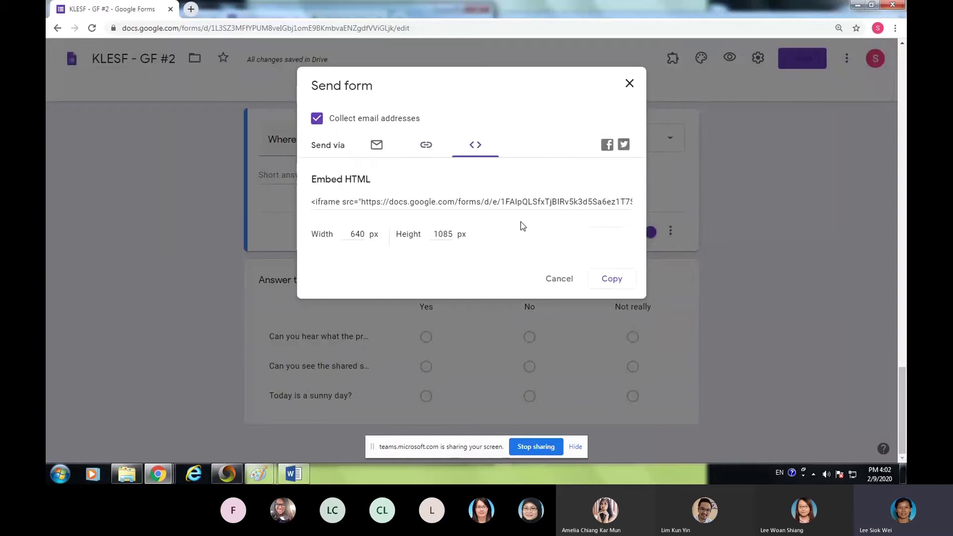
pyautogui.click(627, 85)
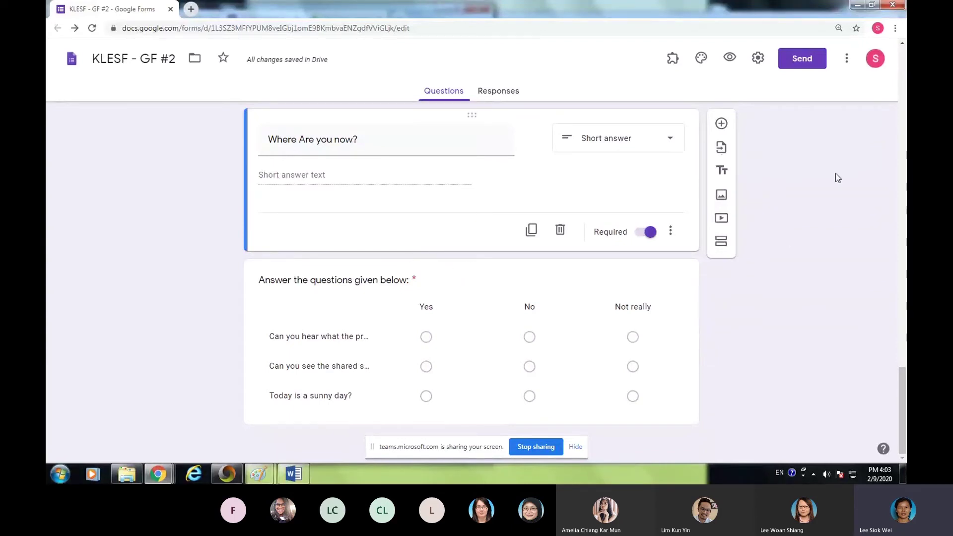
# - Choose Add collaborators from the form's More menu
pyautogui.click(847, 66)
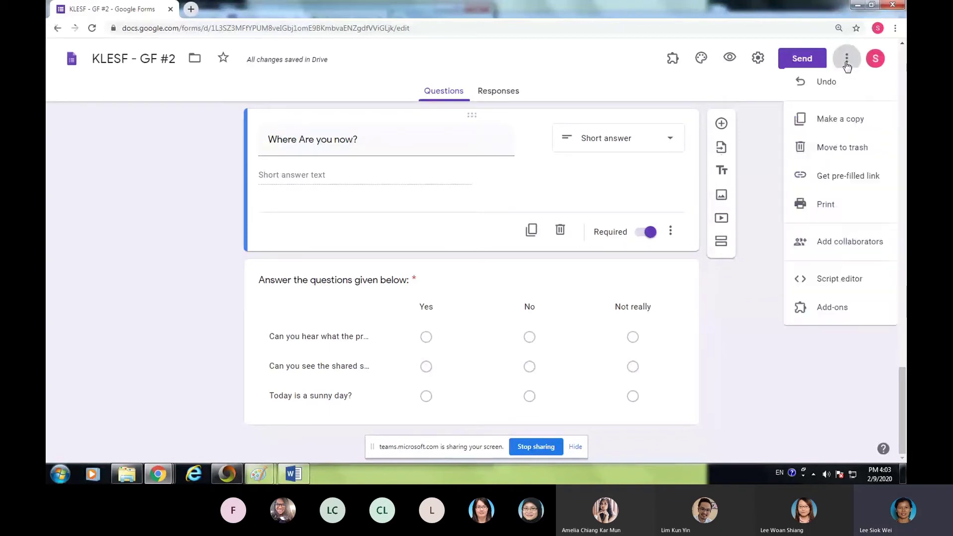
pyautogui.click(833, 256)
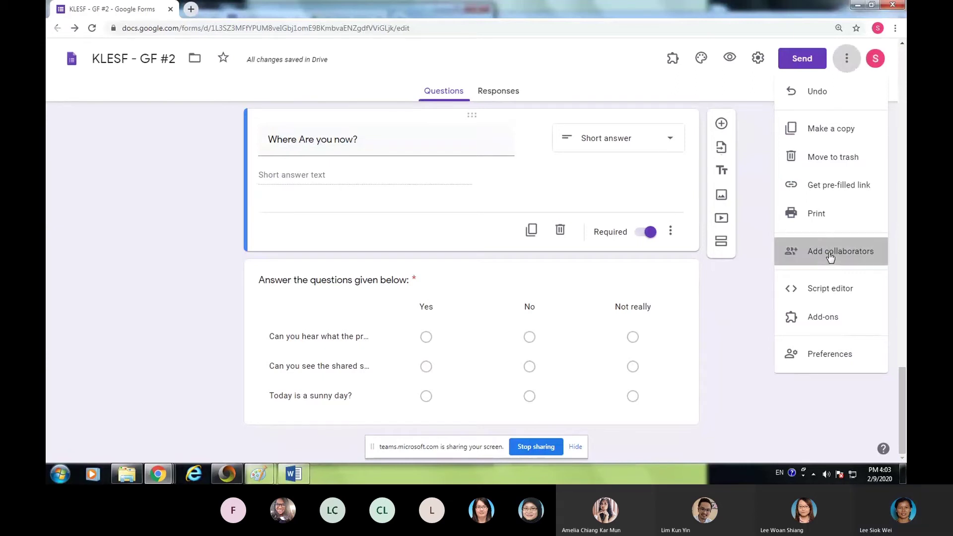
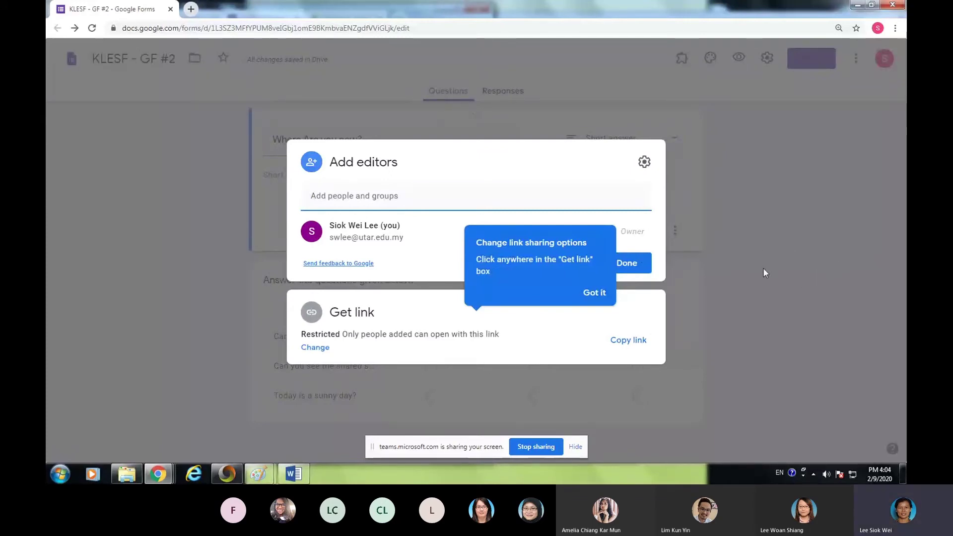
# - Dismiss the link-sharing tip, close the Add editors dialog, and scroll back to the form's top
pyautogui.click(594, 292)
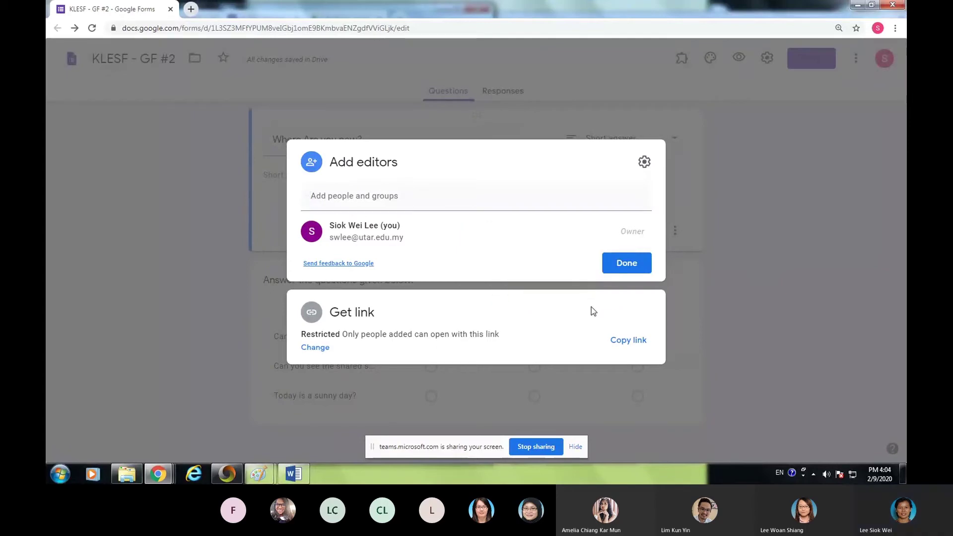
pyautogui.click(739, 285)
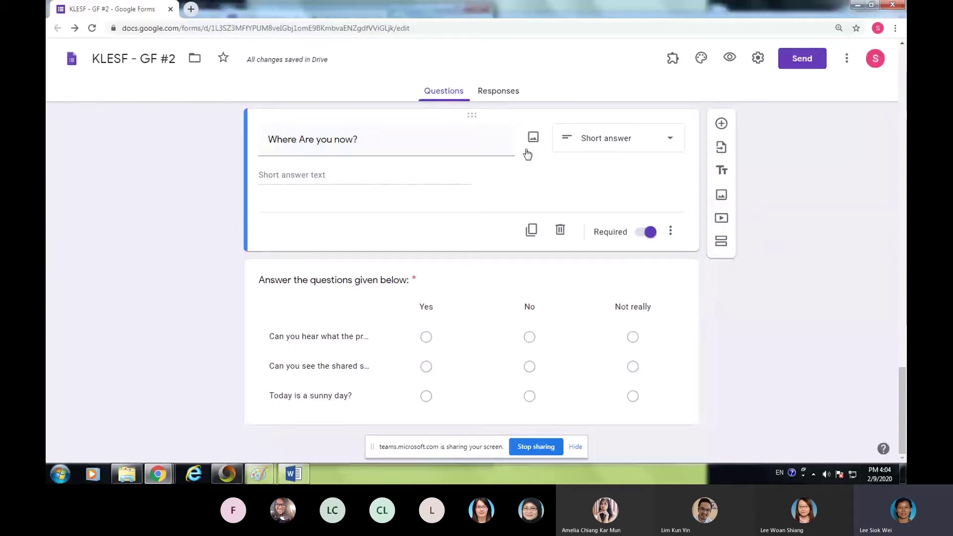
pyautogui.scroll(15, 794, 208)
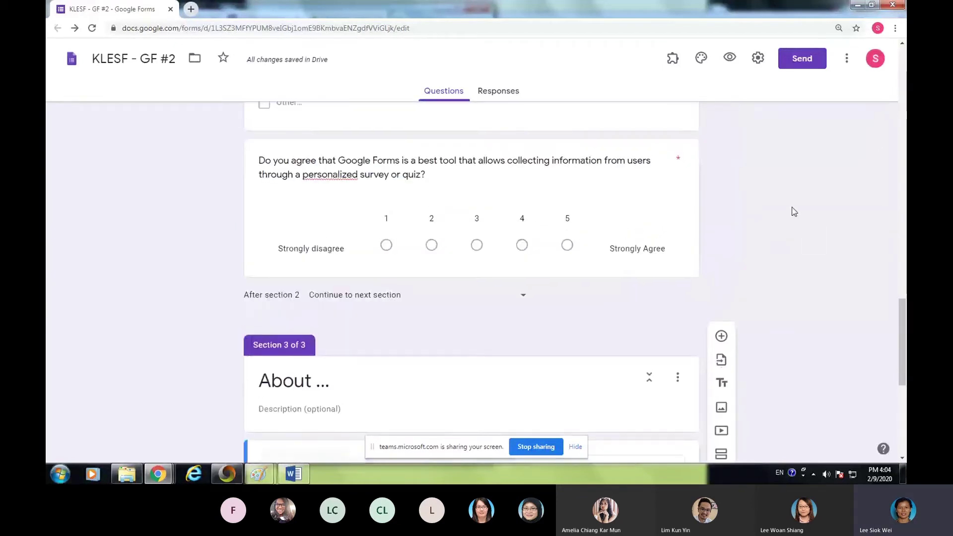
pyautogui.scroll(10, 794, 192)
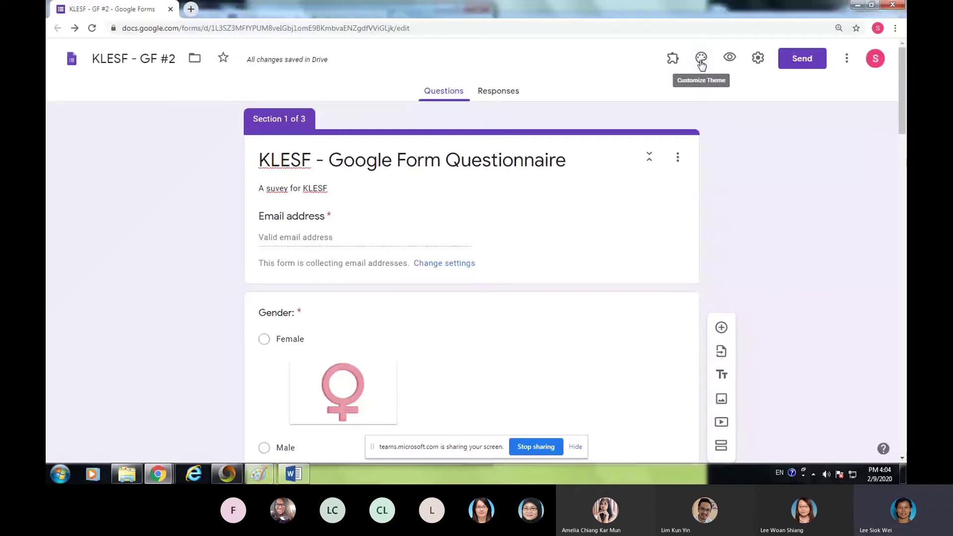
# - Insert the football-field photo from the Themes gallery as the form's header image
pyautogui.click(701, 62)
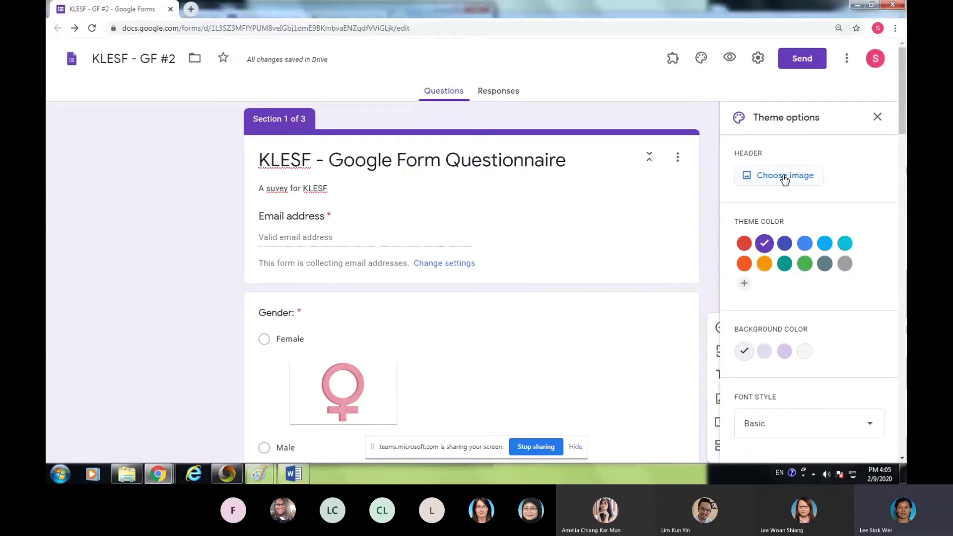
pyautogui.click(782, 177)
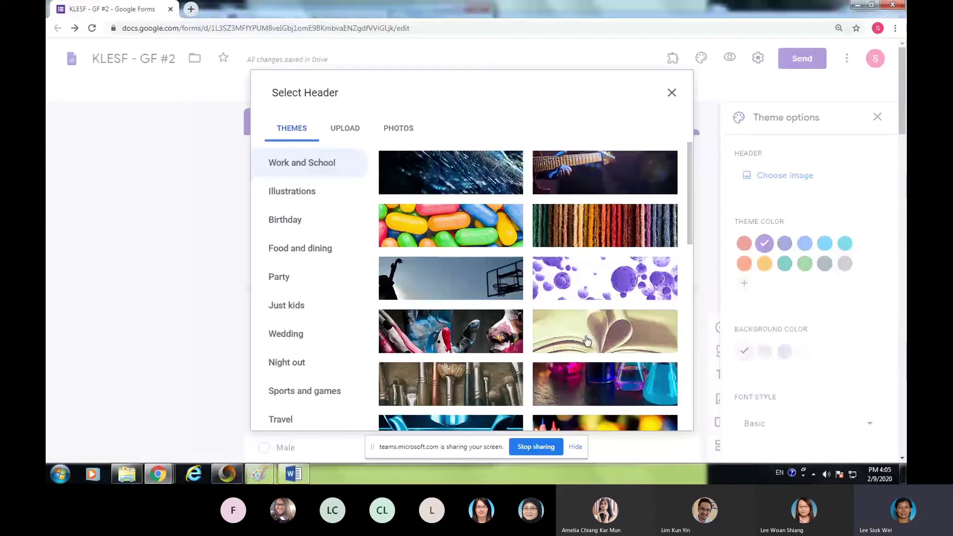
pyautogui.scroll(-5, 586, 339)
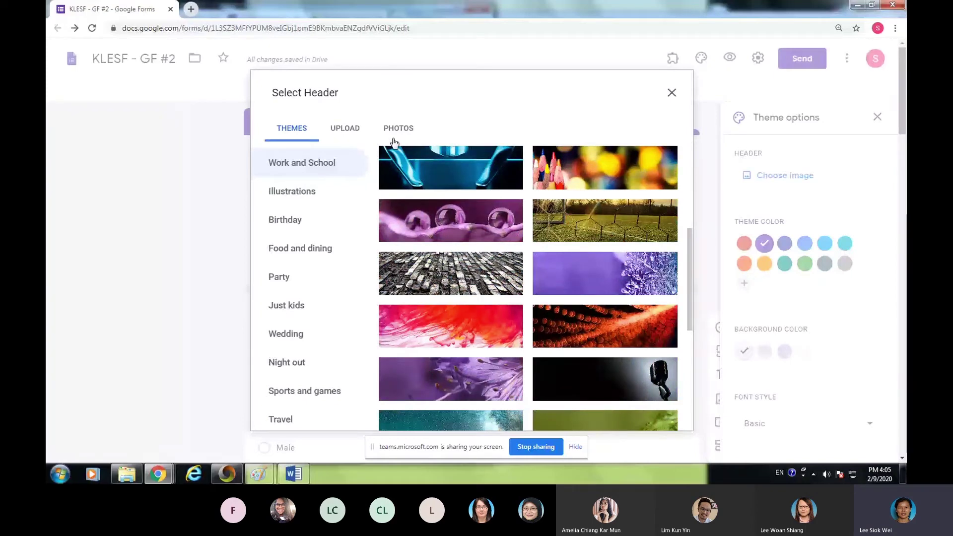
pyautogui.click(392, 221)
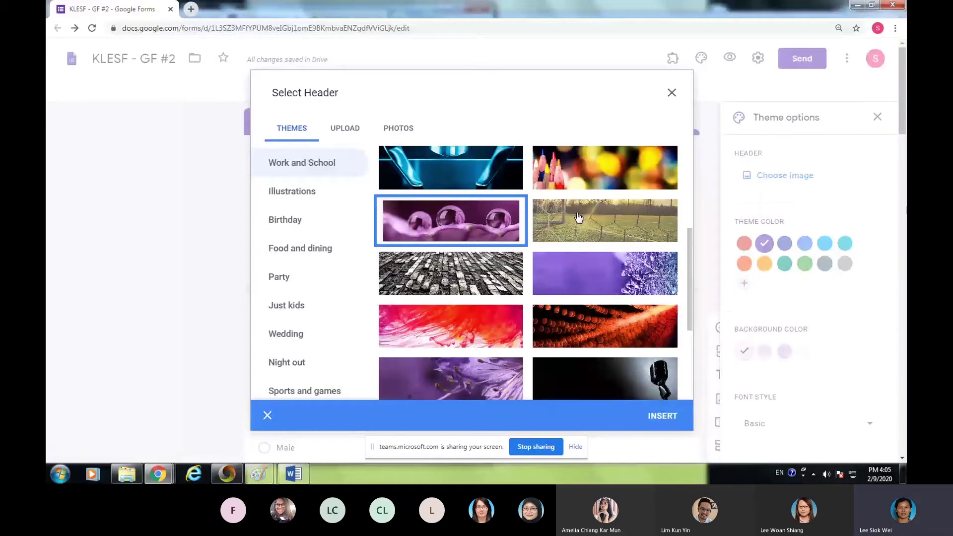
pyautogui.click(610, 223)
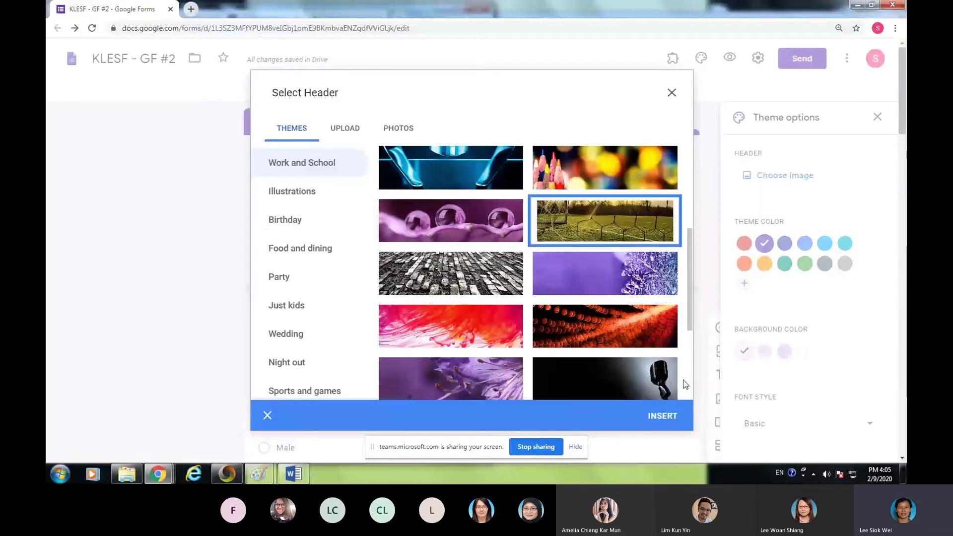
pyautogui.click(663, 416)
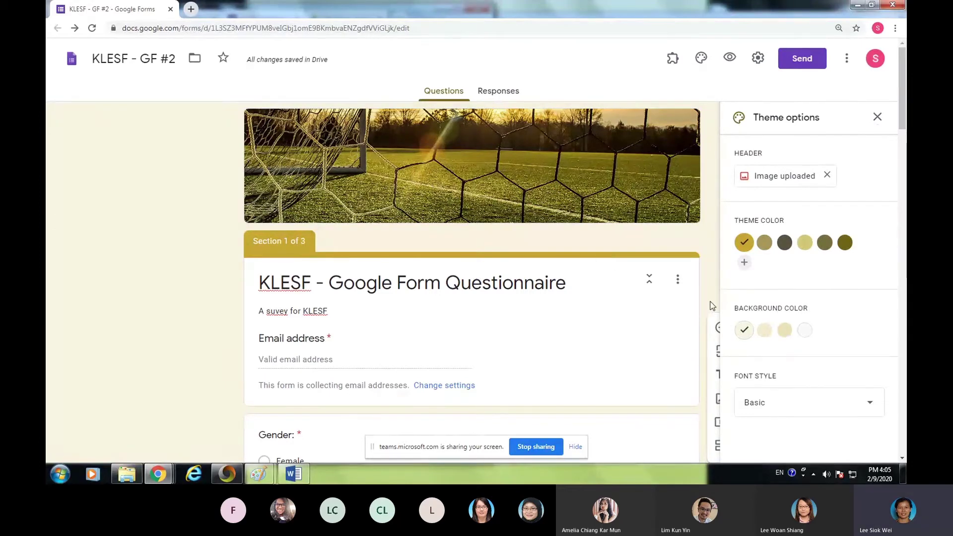
# - Choose the dark theme colour and the third, darker background, keeping the Basic font style
pyautogui.click(764, 243)
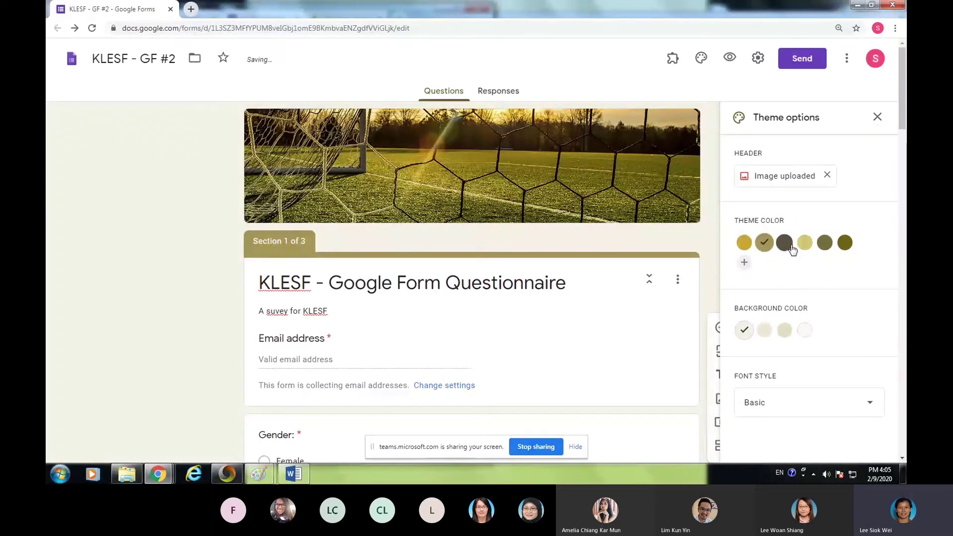
pyautogui.click(786, 245)
pyautogui.click(824, 244)
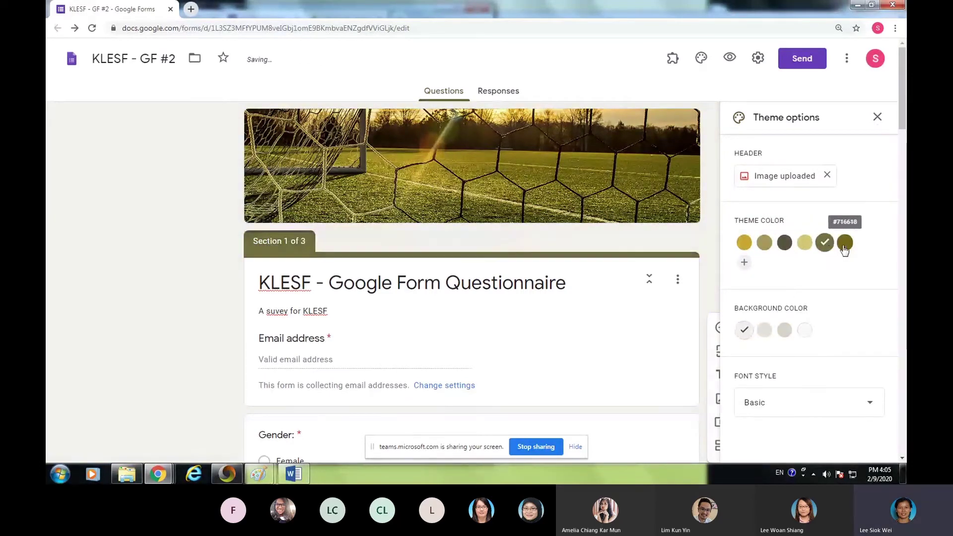
pyautogui.click(785, 244)
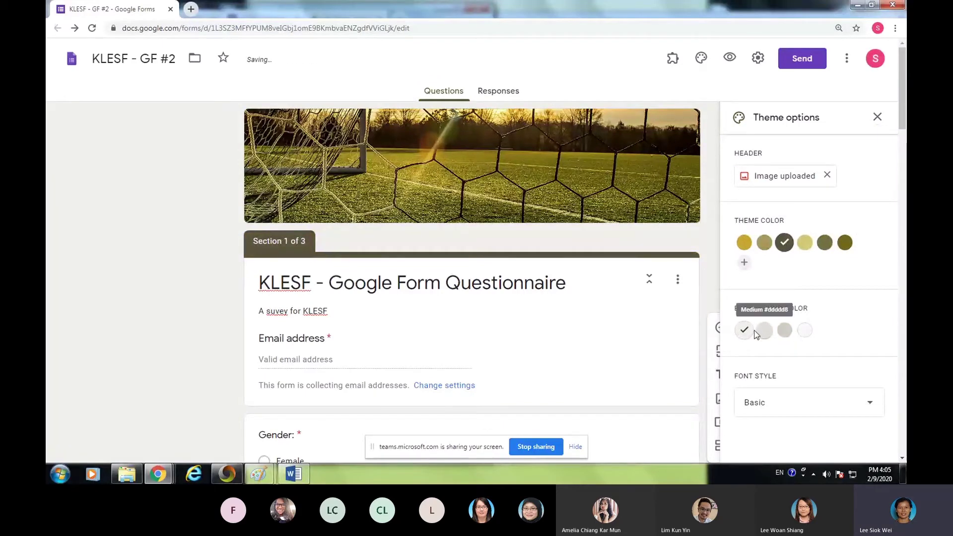
pyautogui.click(764, 331)
pyautogui.click(784, 332)
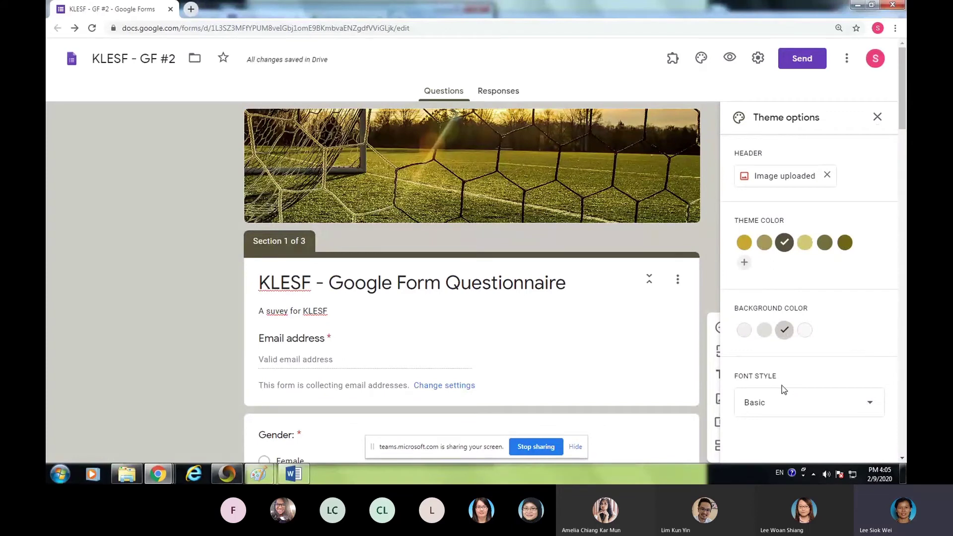
pyautogui.click(871, 407)
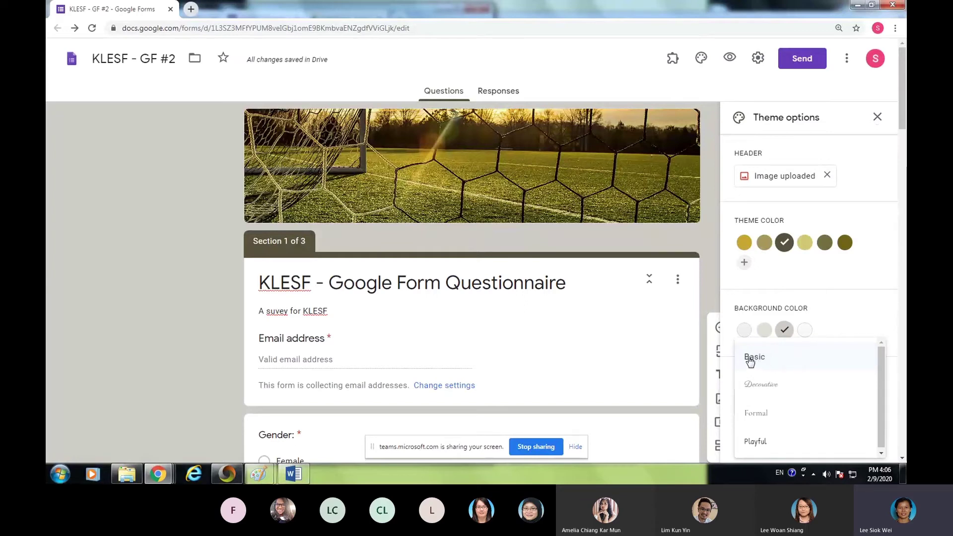
pyautogui.click(752, 359)
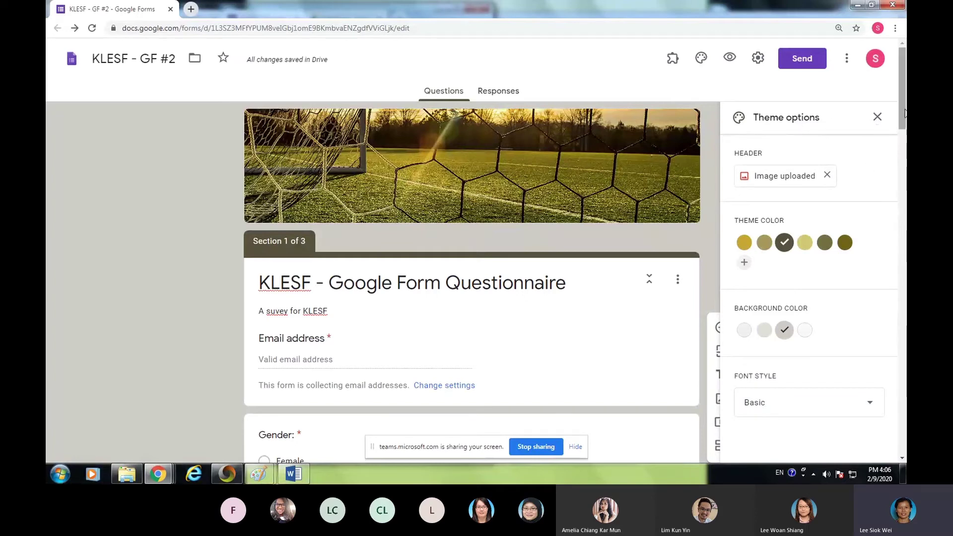
pyautogui.click(877, 118)
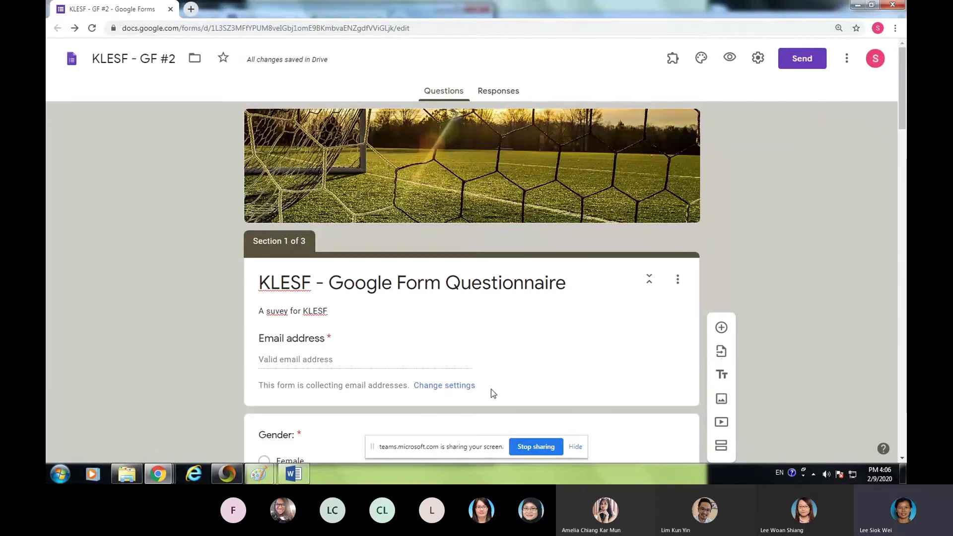
# - Restore the Chrome window, raise a hand in the Teams meeting, then return to the form editor
pyautogui.click(873, 6)
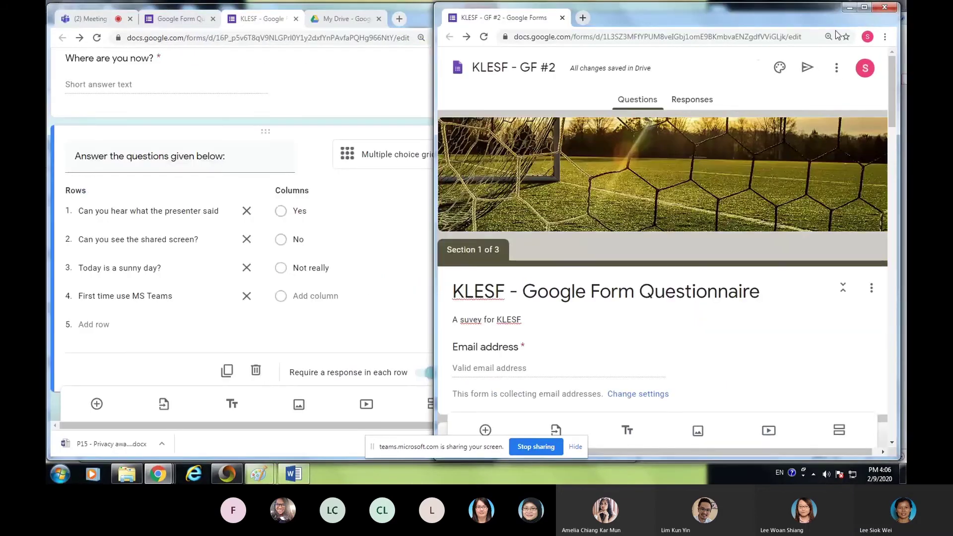
pyautogui.click(86, 18)
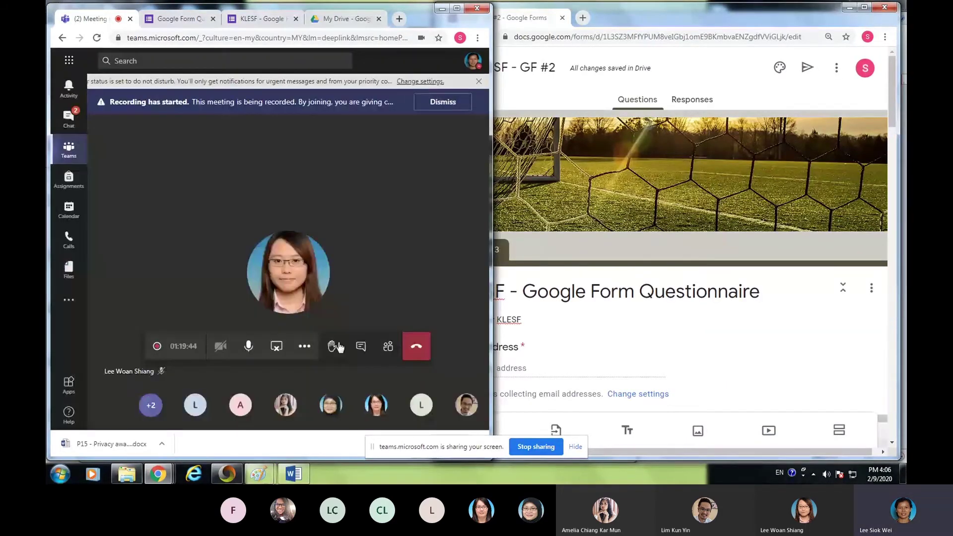
pyautogui.click(337, 346)
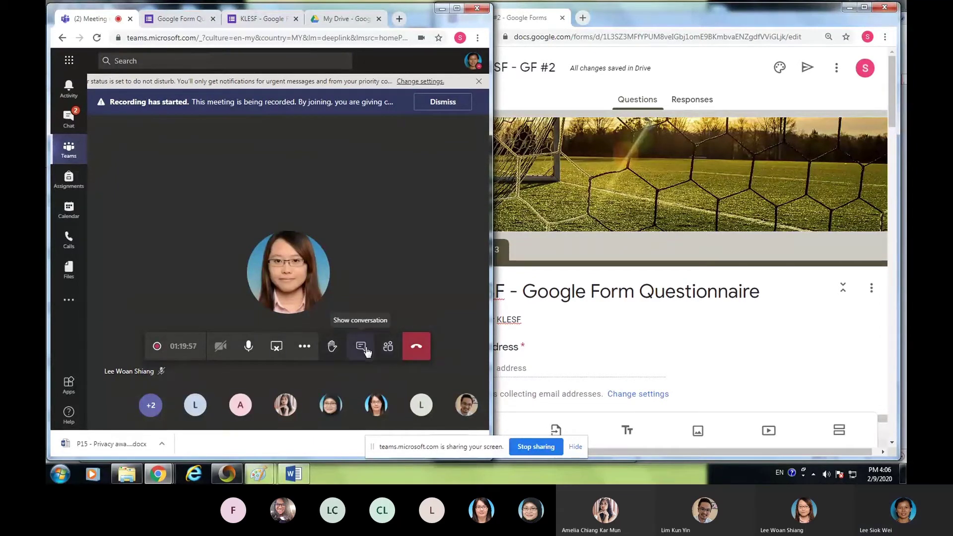
pyautogui.click(811, 343)
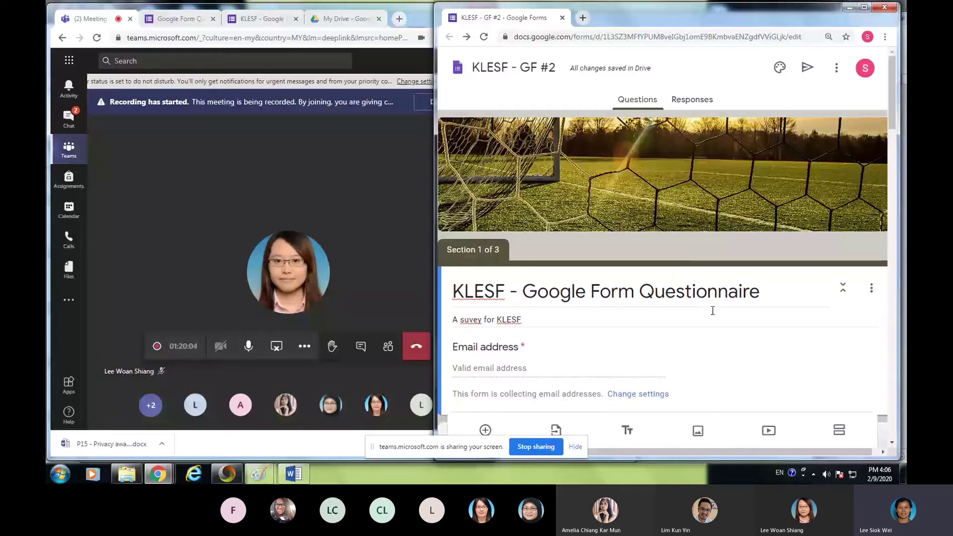
pyautogui.click(806, 68)
pyautogui.click(820, 92)
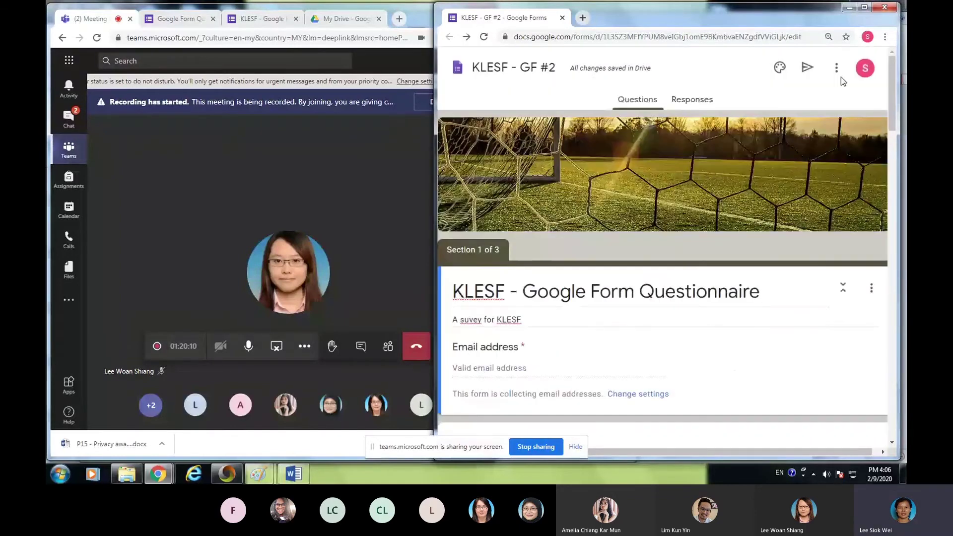
# - Open the form's live preview and enter the respondent's e-mail address
pyautogui.click(836, 70)
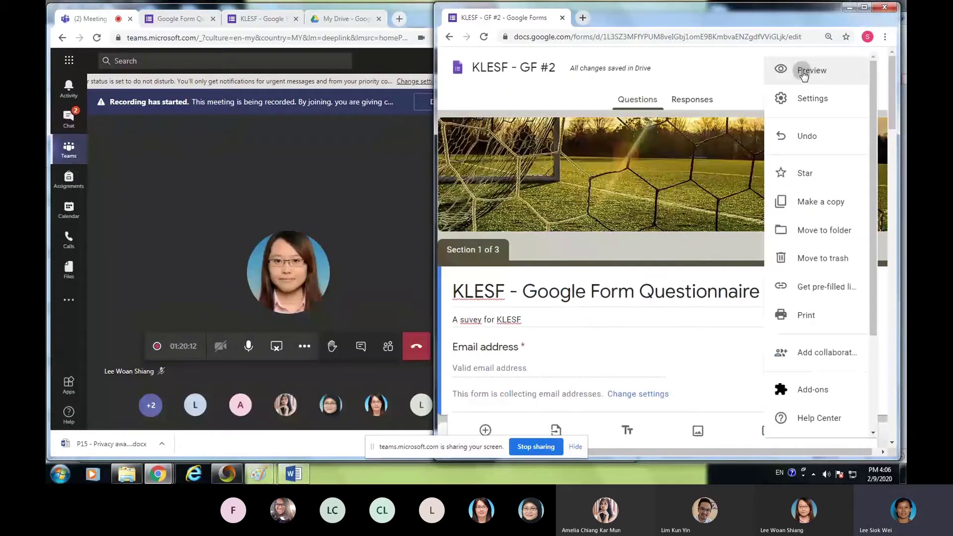
pyautogui.click(805, 72)
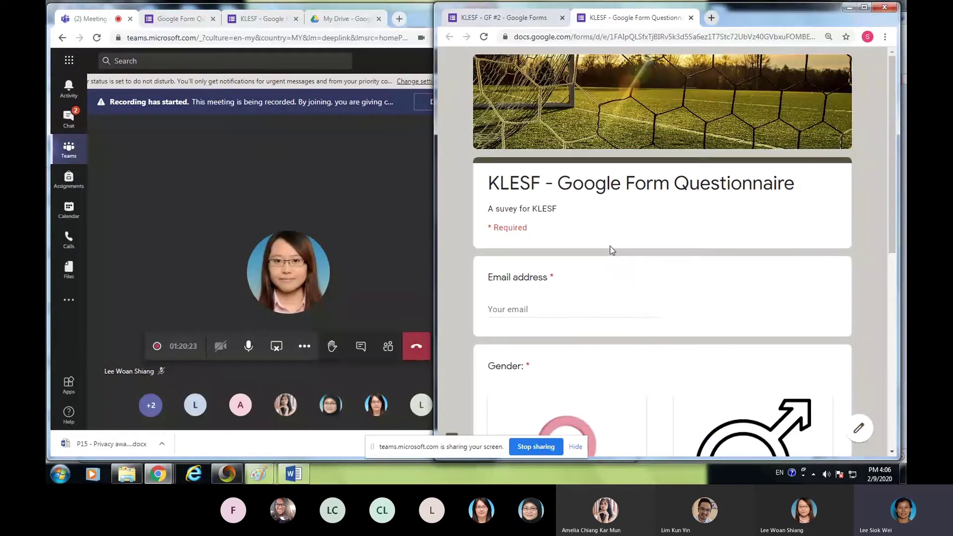
pyautogui.scroll(-3, 612, 250)
pyautogui.click(528, 149)
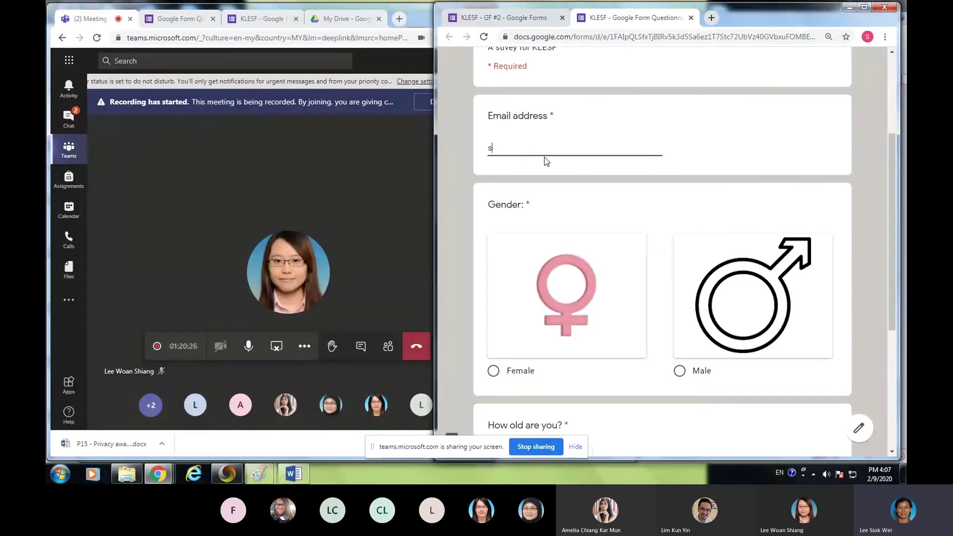
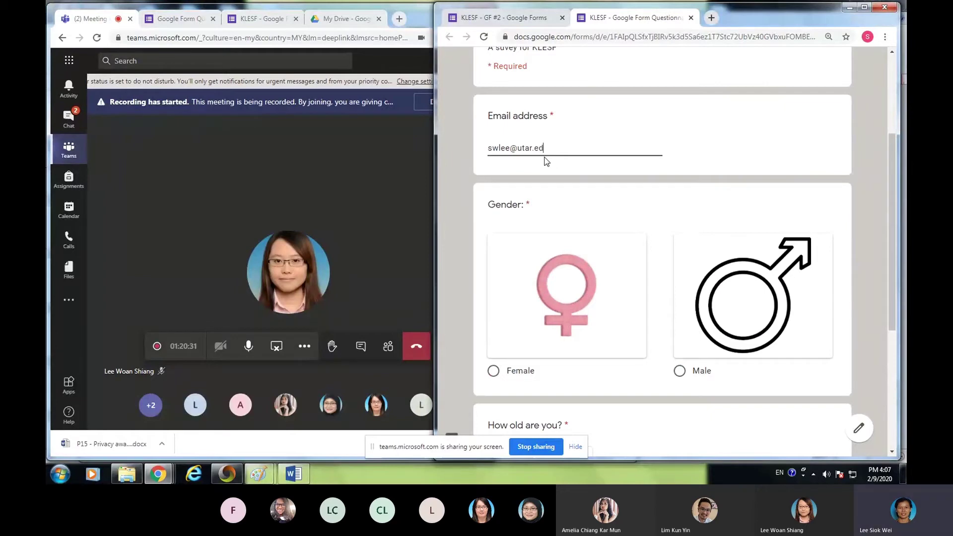
# - Answer Female for gender, 26 - 44 for age range, and UTAR staff for You are
pyautogui.click(493, 370)
pyautogui.scroll(-3, 656, 281)
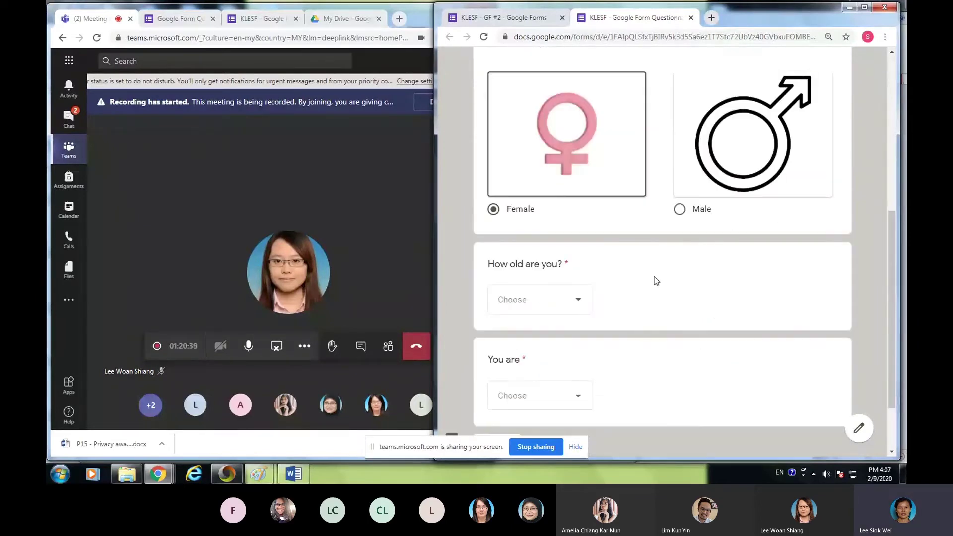
pyautogui.scroll(-2, 656, 281)
pyautogui.click(576, 217)
pyautogui.click(515, 318)
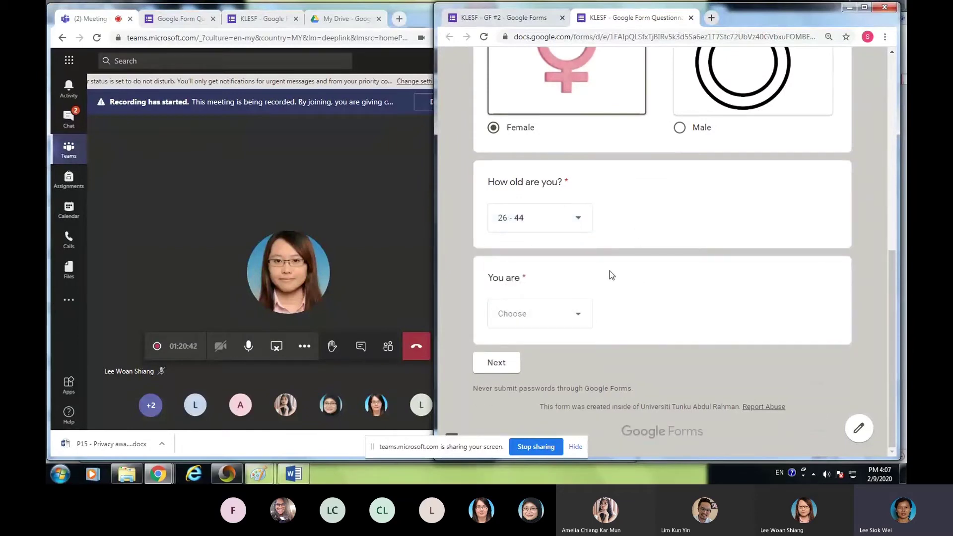
pyautogui.click(581, 322)
pyautogui.click(515, 353)
# - Go to the next section and answer Yes to having used Google Form before
pyautogui.click(506, 370)
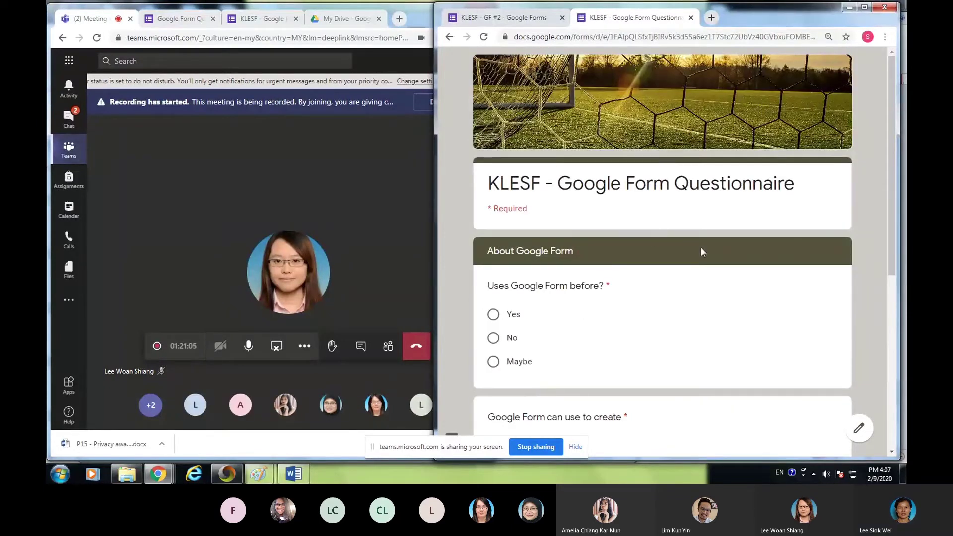
pyautogui.scroll(-2, 705, 260)
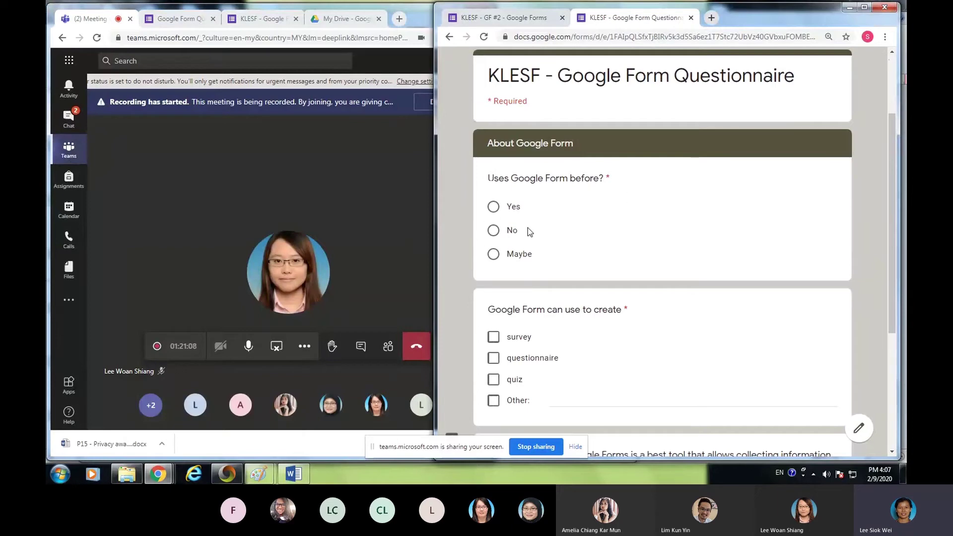
pyautogui.click(493, 207)
pyautogui.click(494, 230)
pyautogui.click(493, 254)
pyautogui.click(490, 207)
# - Tick survey, questionnaire and quiz as uses, rate the statement 5, and continue
pyautogui.scroll(-3, 643, 255)
pyautogui.click(494, 175)
pyautogui.click(493, 196)
pyautogui.click(493, 219)
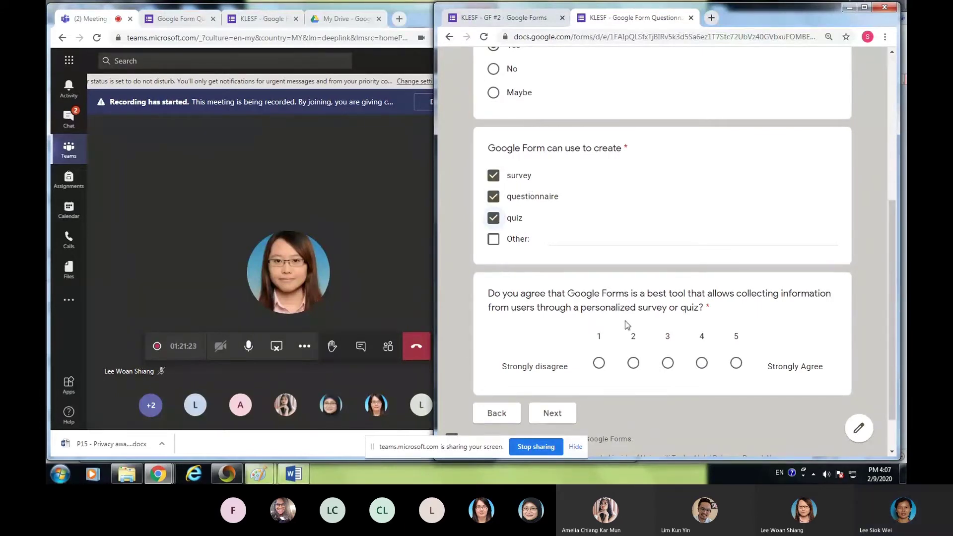
pyautogui.scroll(-1, 630, 320)
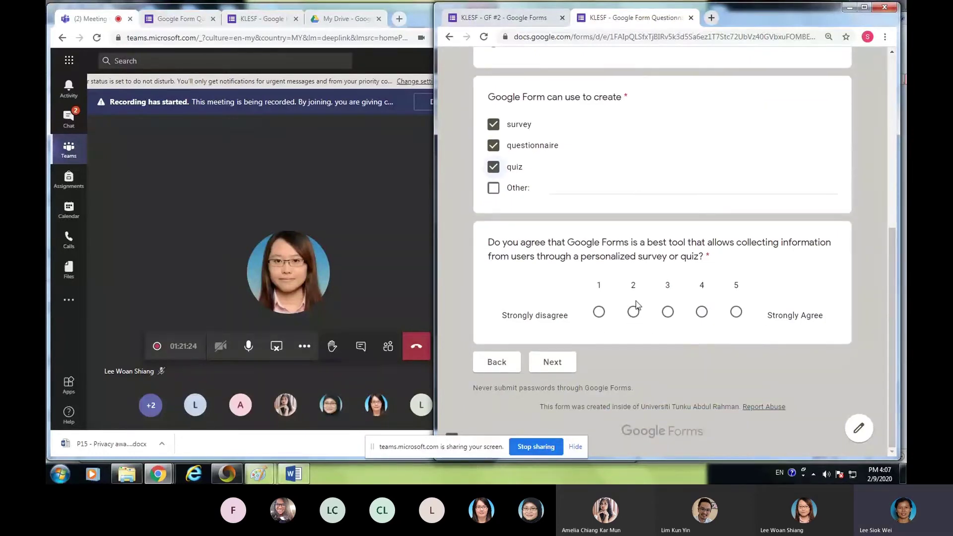
pyautogui.click(599, 313)
pyautogui.click(737, 312)
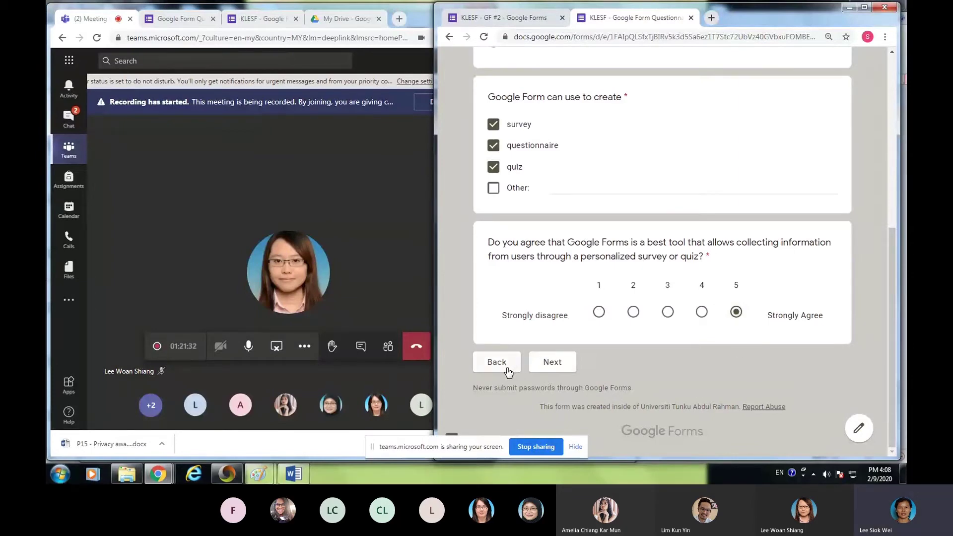
pyautogui.click(554, 367)
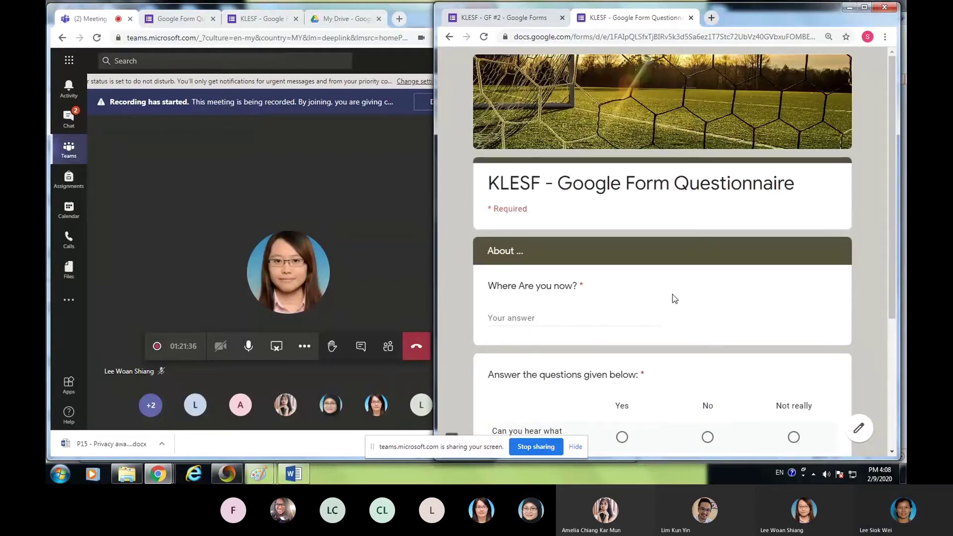
# - Enter 'kampar' as the location, answer Yes, Yes, No in the grid, and submit
pyautogui.scroll(-3, 674, 298)
pyautogui.click(532, 154)
pyautogui.write('kampar')
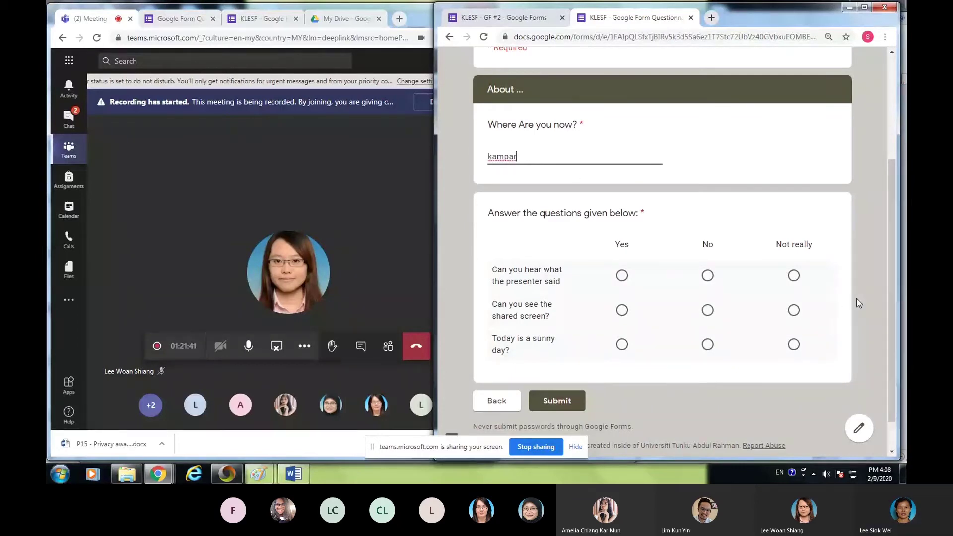
pyautogui.scroll(-1, 806, 261)
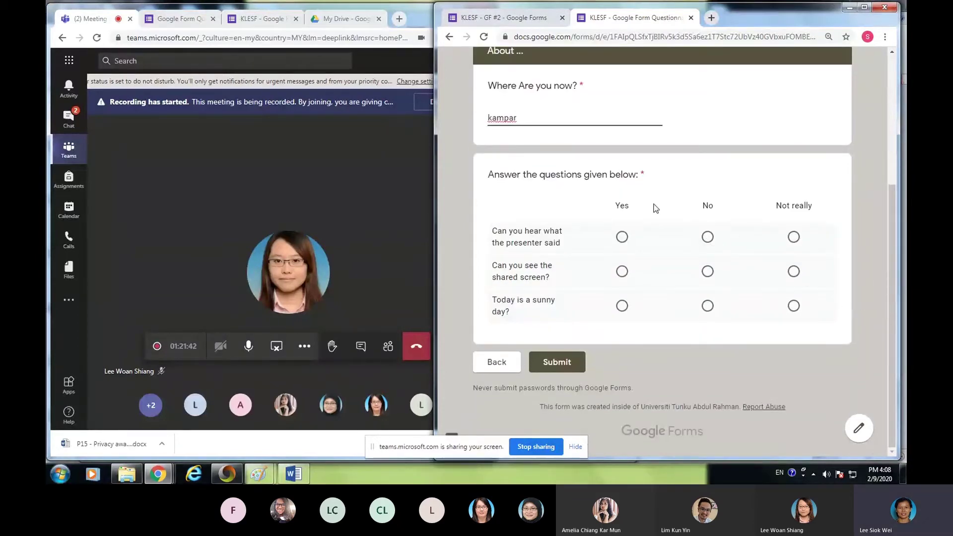
pyautogui.click(622, 237)
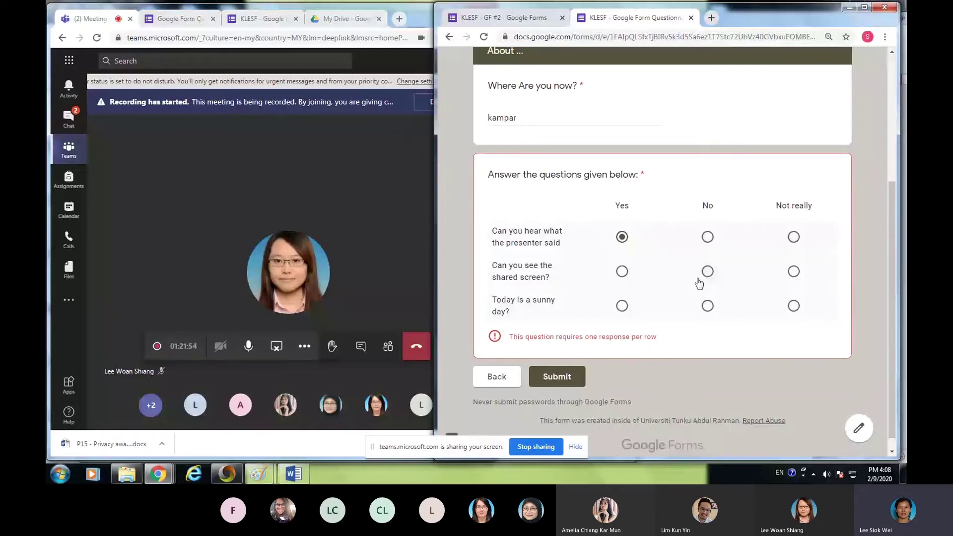
pyautogui.click(623, 274)
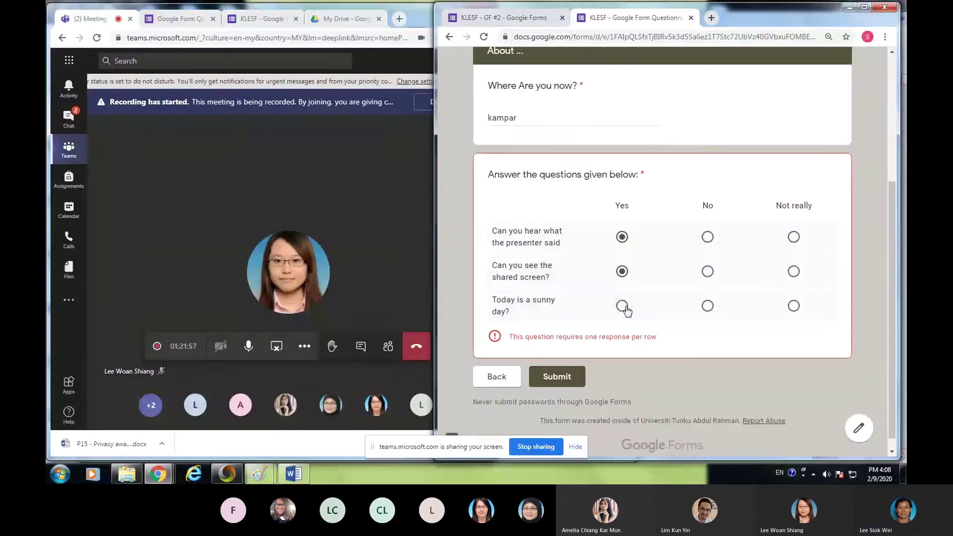
pyautogui.click(622, 307)
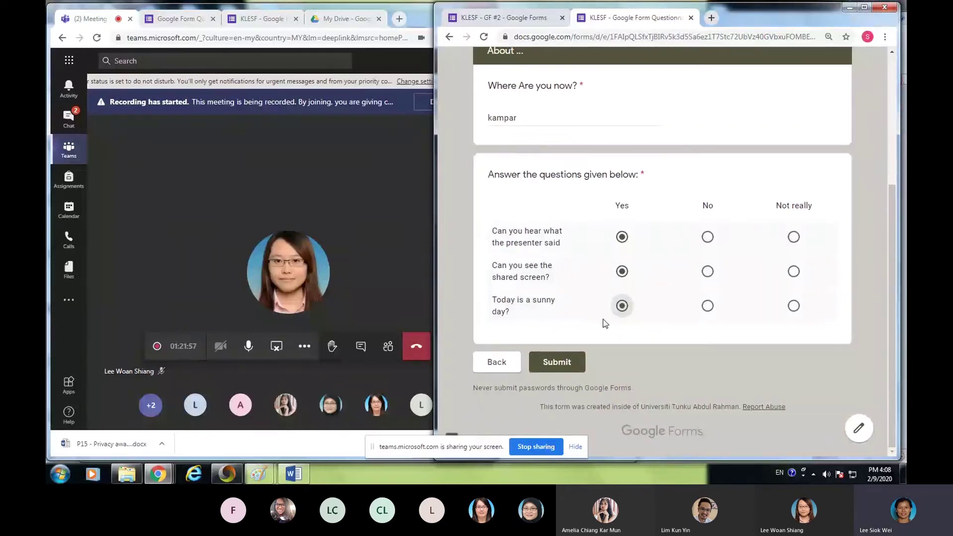
pyautogui.click(709, 306)
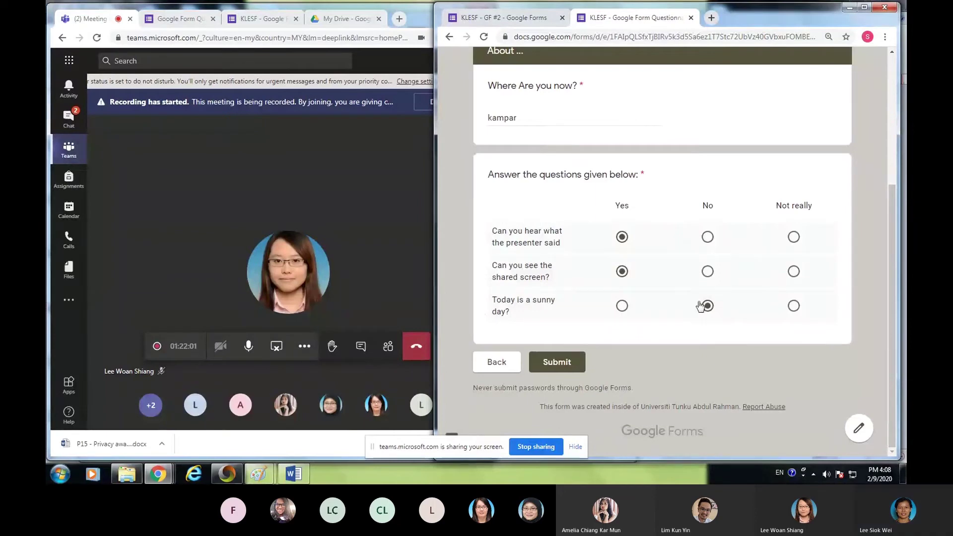
pyautogui.click(557, 362)
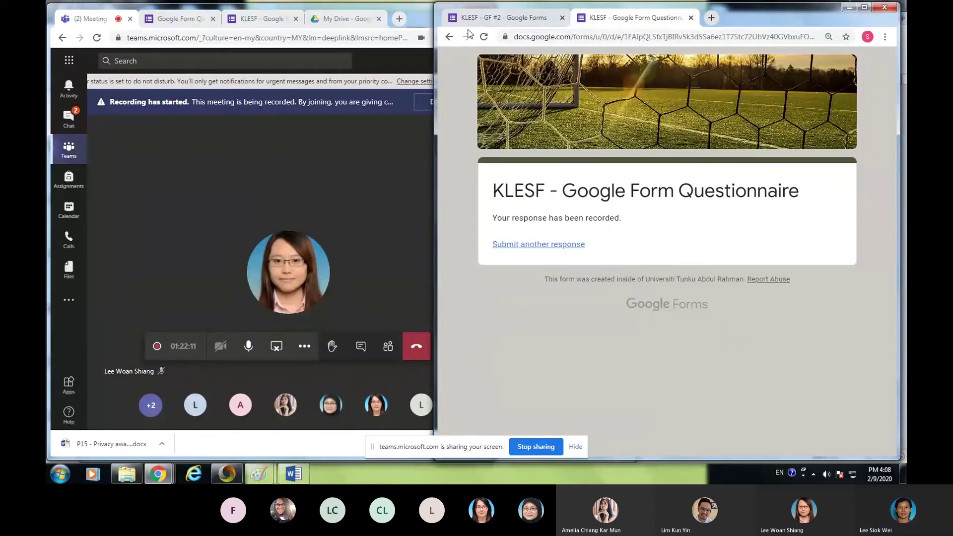
# - Return to the maximized KLESF editor and browse the Responses summary charts for 6 responses
pyautogui.click(262, 19)
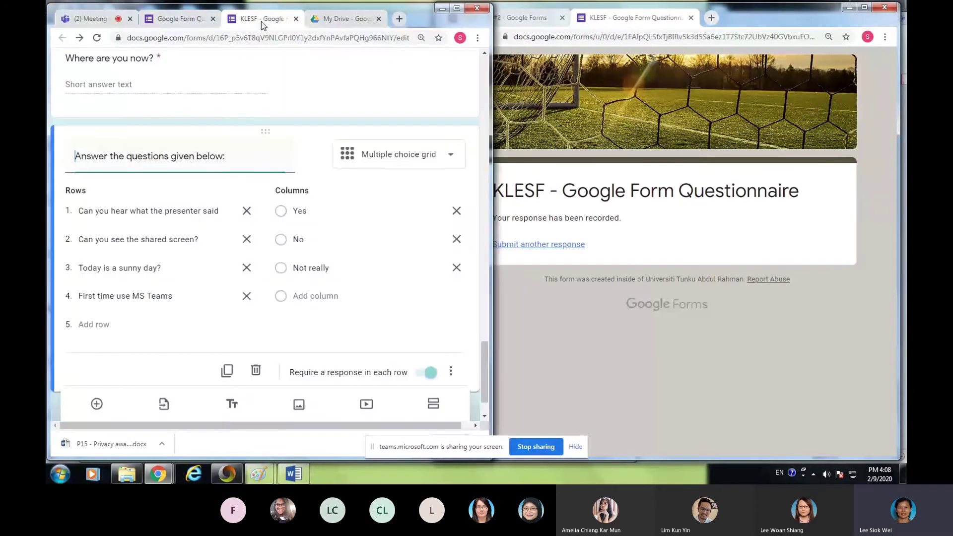
pyautogui.scroll(15, 283, 106)
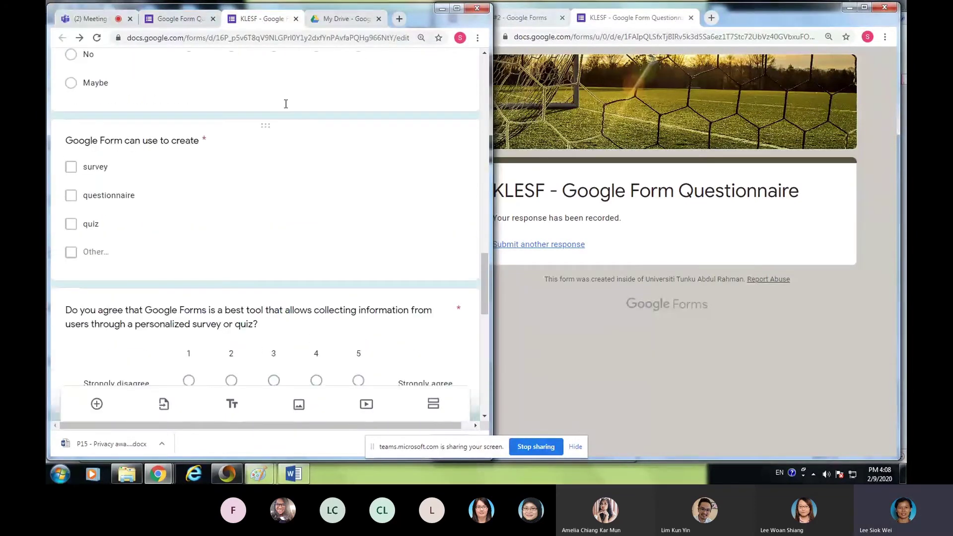
pyautogui.click(457, 8)
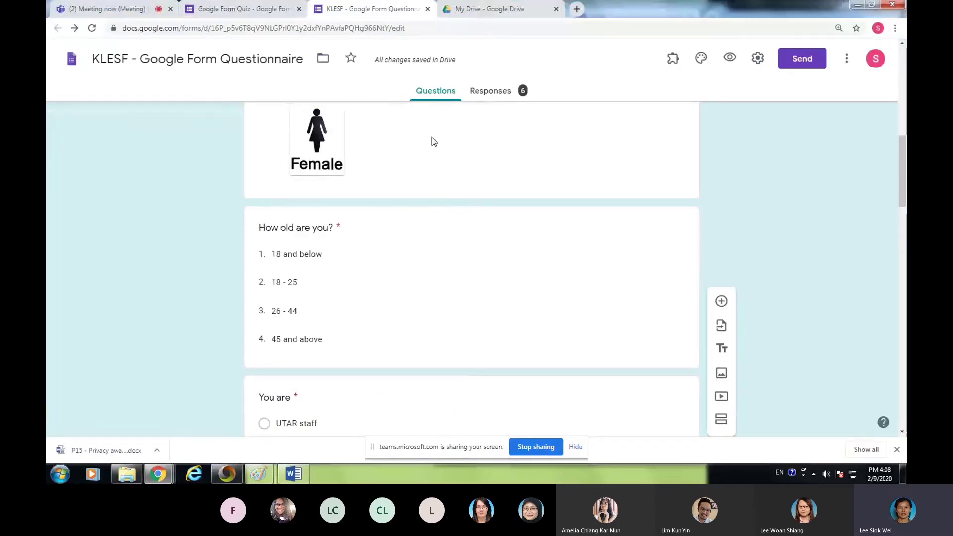
pyautogui.scroll(5, 432, 137)
pyautogui.click(502, 96)
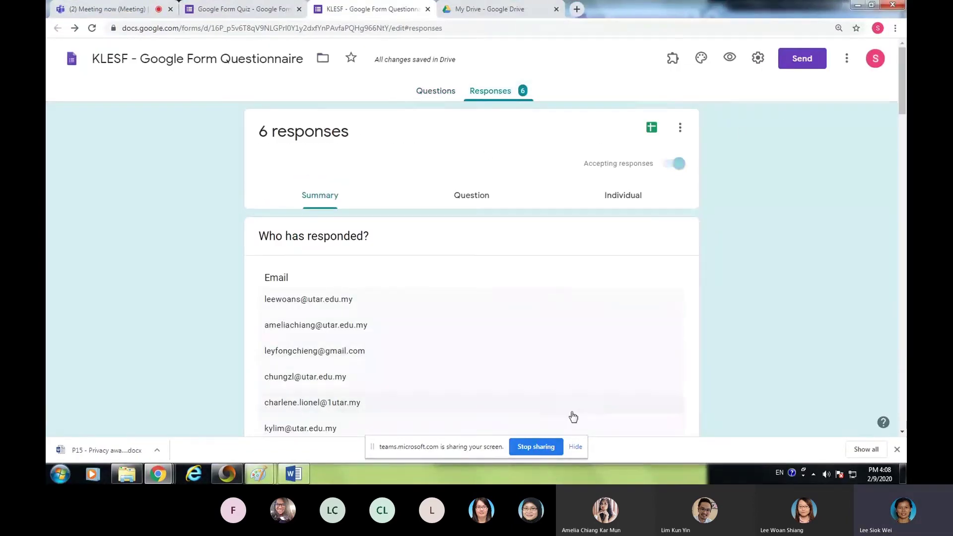
pyautogui.scroll(-15, 398, 339)
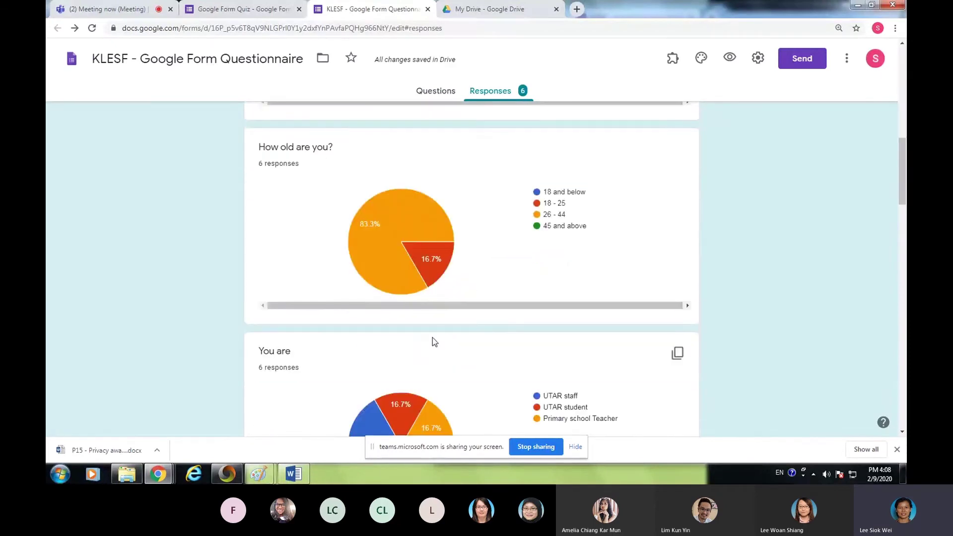
pyautogui.scroll(-15, 534, 251)
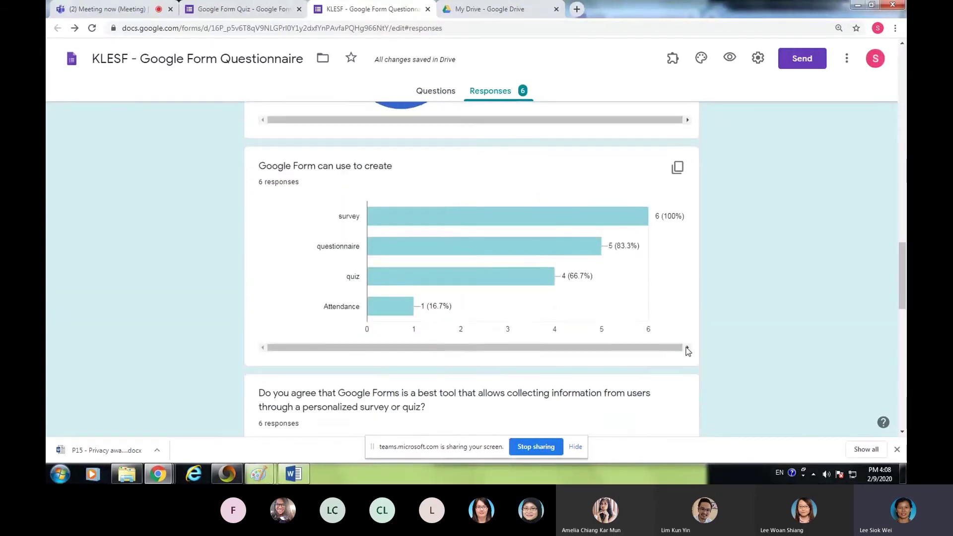
pyautogui.scroll(-1, 775, 332)
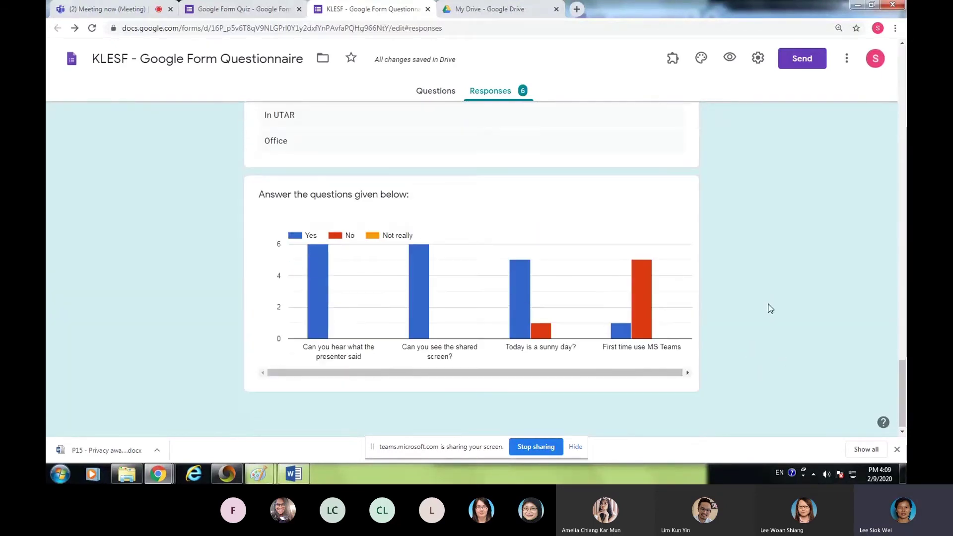
pyautogui.scroll(7, 796, 269)
pyautogui.scroll(20, 795, 269)
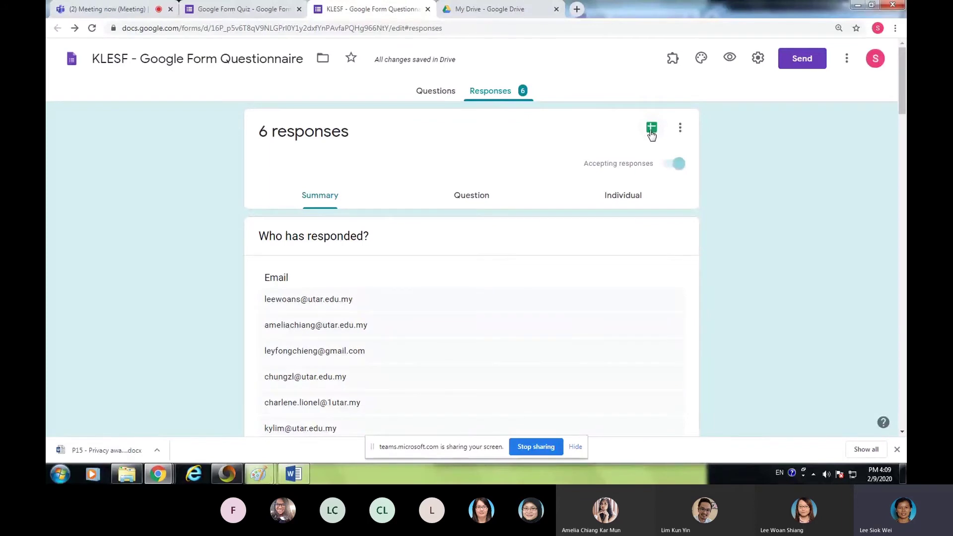
# - Link the responses to a new spreadsheet, 'KLESF - Google Form Questionnaire (Responses)'
pyautogui.click(651, 130)
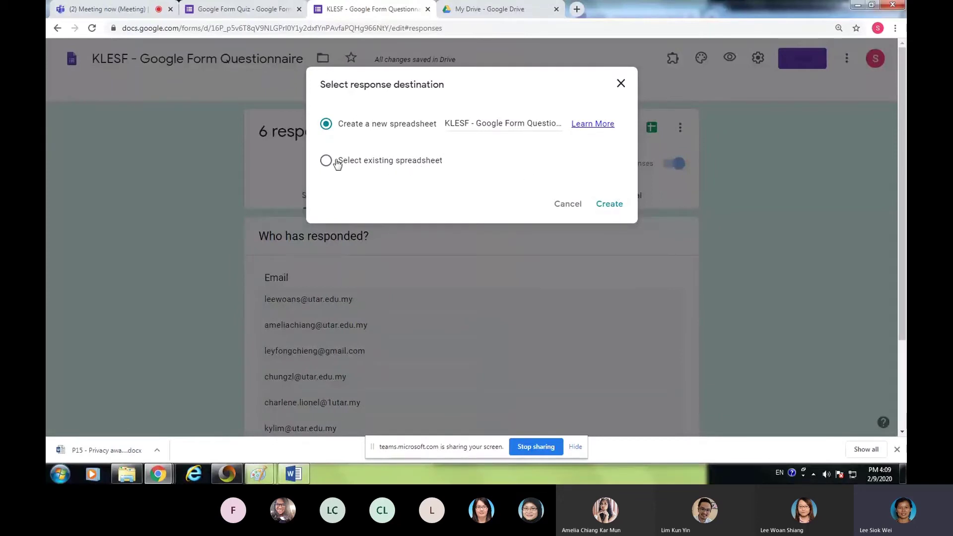
pyautogui.click(606, 206)
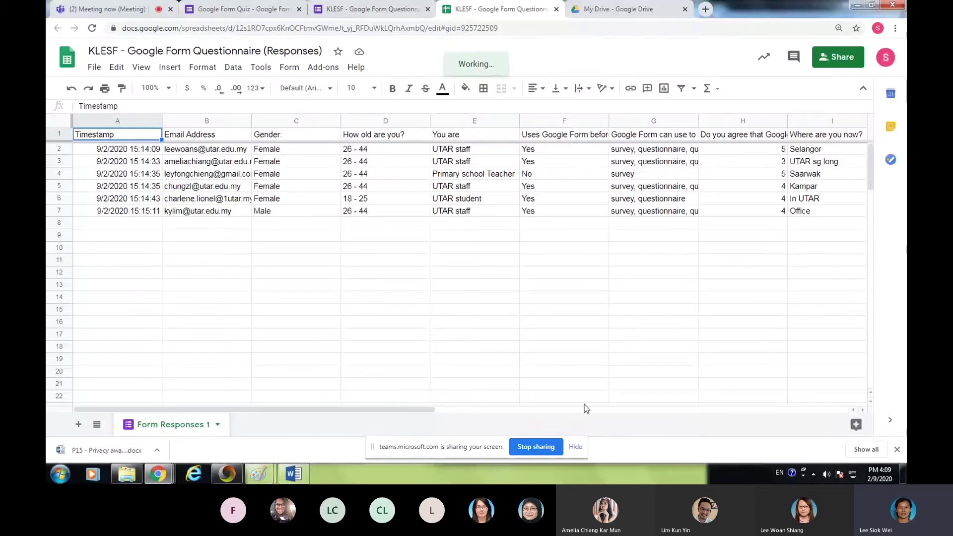
# - Scroll the responses sheet sideways, then close the Sheets tab
pyautogui.moveTo(407, 405); pyautogui.dragTo(325, 406)
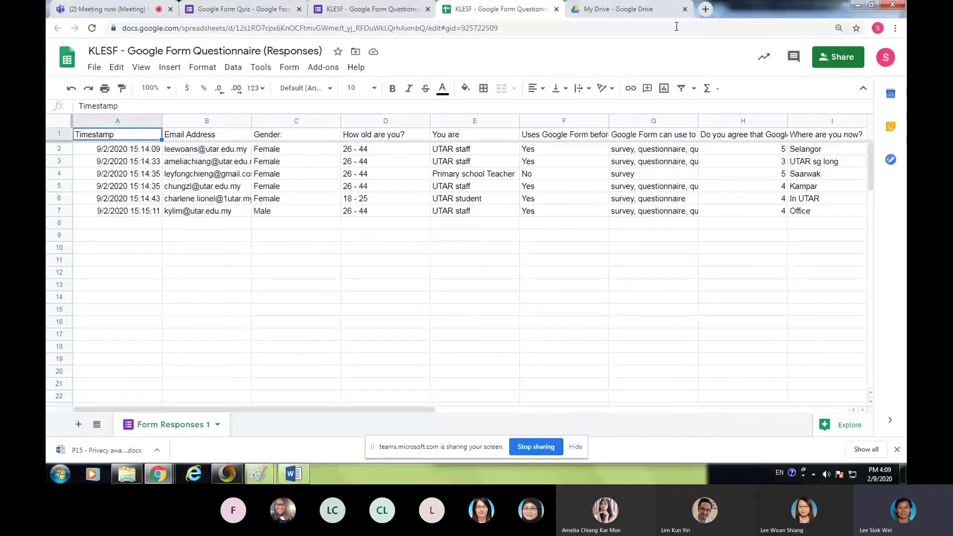
pyautogui.click(556, 9)
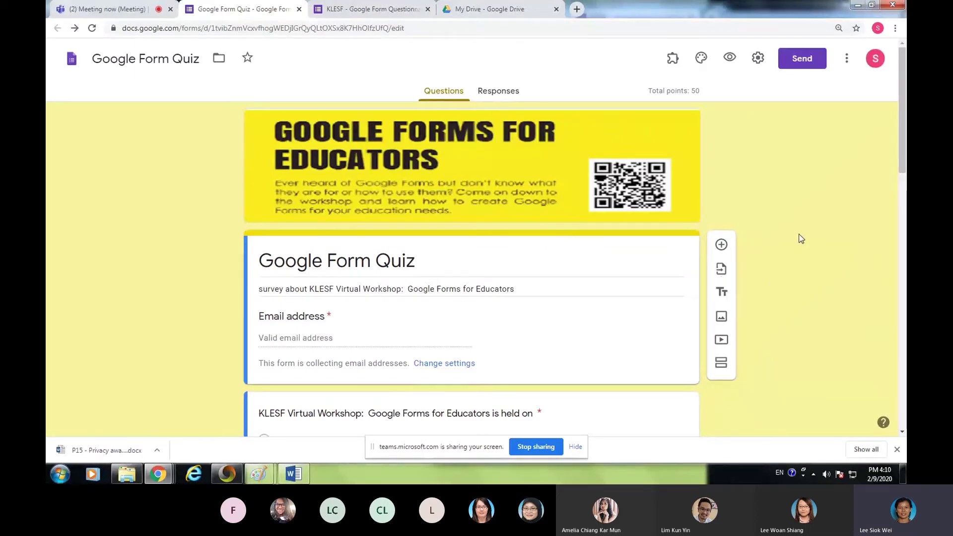
# - Copy a shortened link to the quiz from the Send dialog and switch to the Teams meeting
pyautogui.click(799, 67)
pyautogui.click(425, 145)
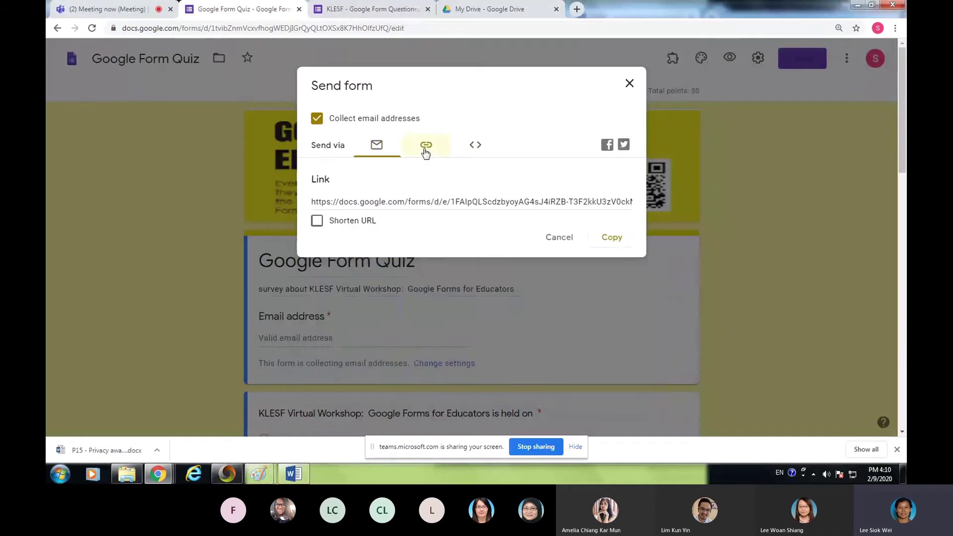
pyautogui.click(317, 222)
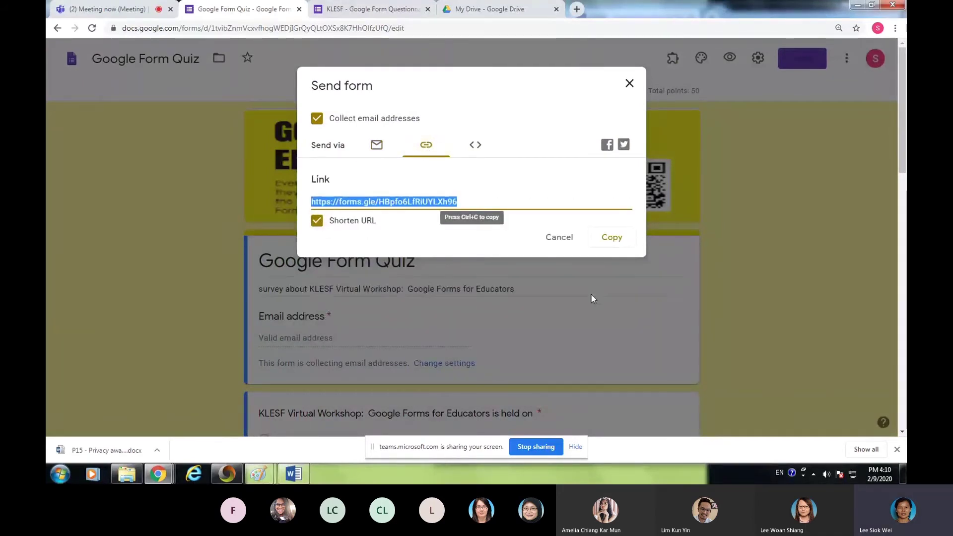
pyautogui.click(612, 240)
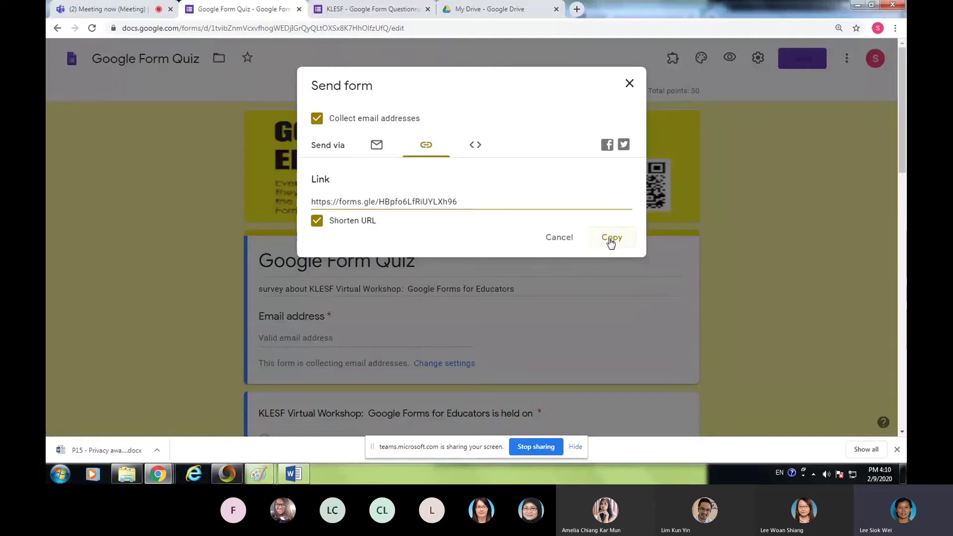
pyautogui.click(97, 9)
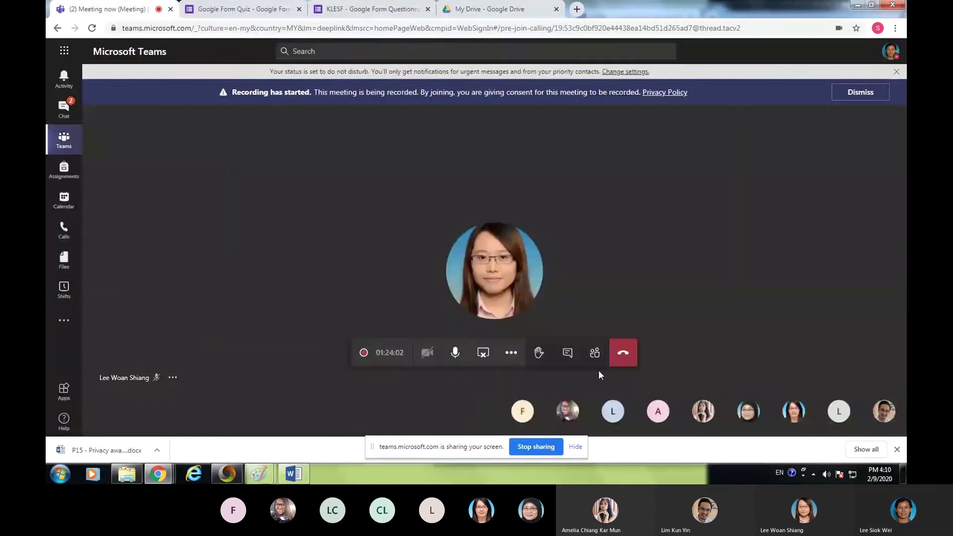
# - Post the short forms.gle quiz link in the Teams meeting chat and close the questionnaire form tab
pyautogui.click(568, 366)
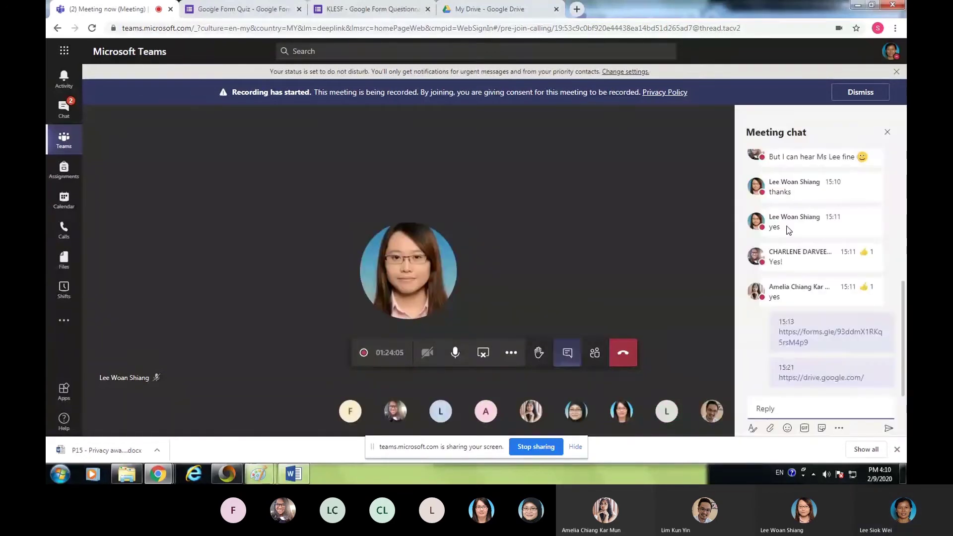
pyautogui.click(794, 402)
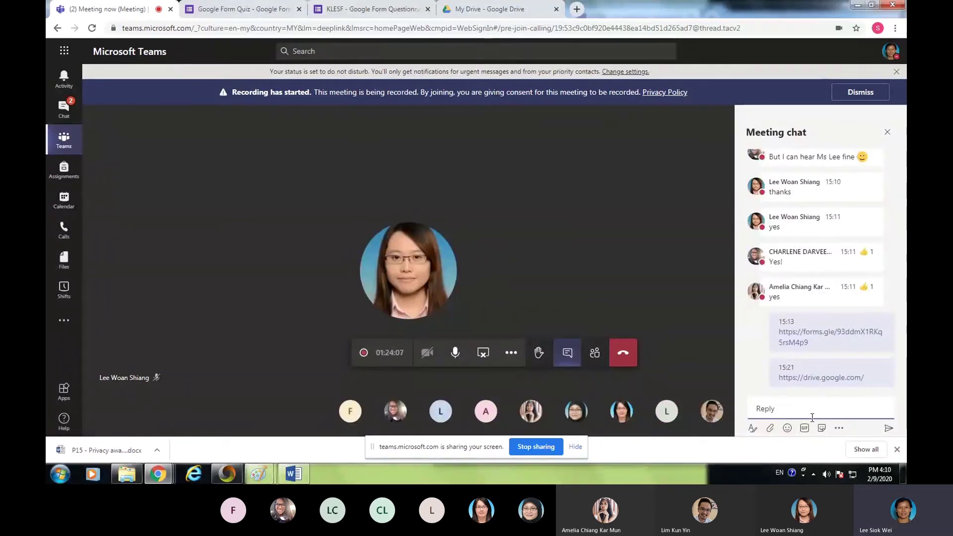
pyautogui.hotkey('ctrl', 'v')
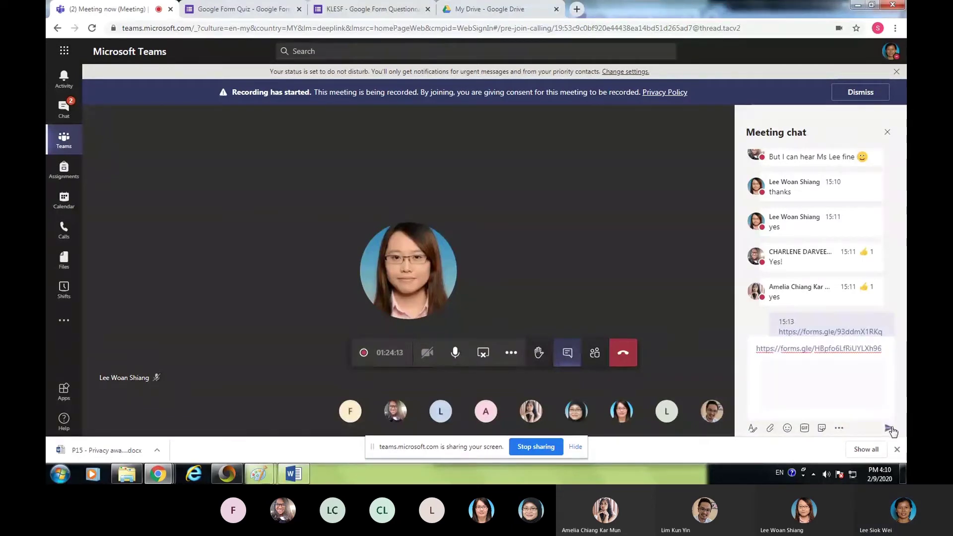
pyautogui.click(889, 429)
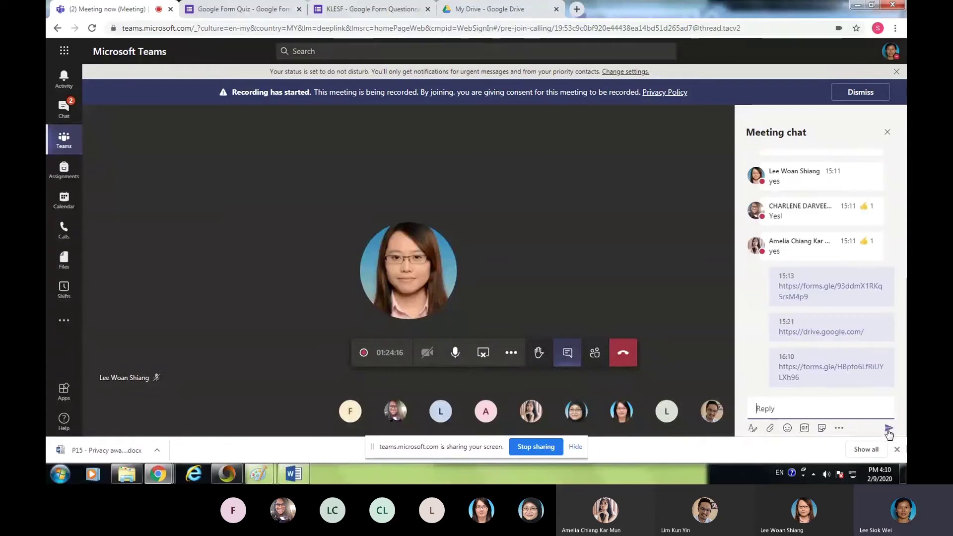
pyautogui.moveTo(794, 367)
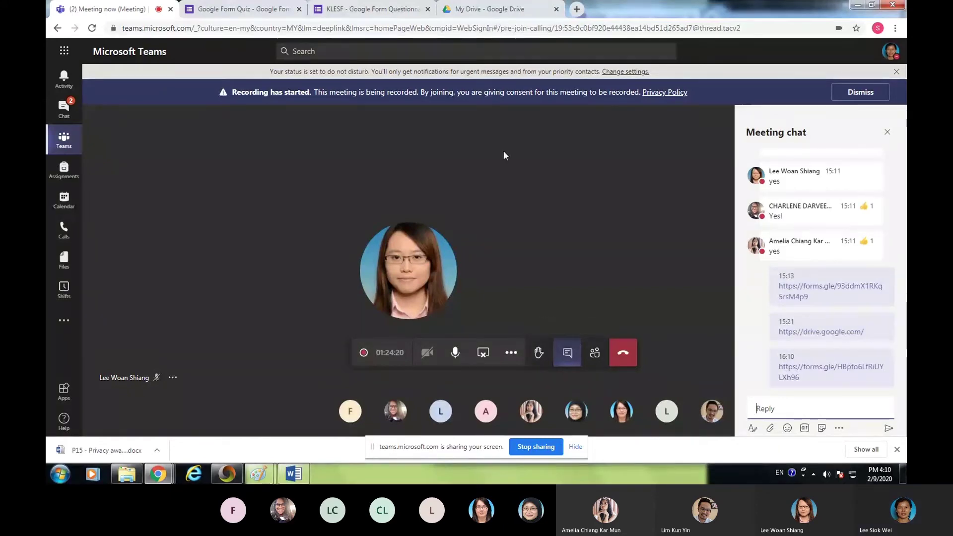
pyautogui.click(428, 9)
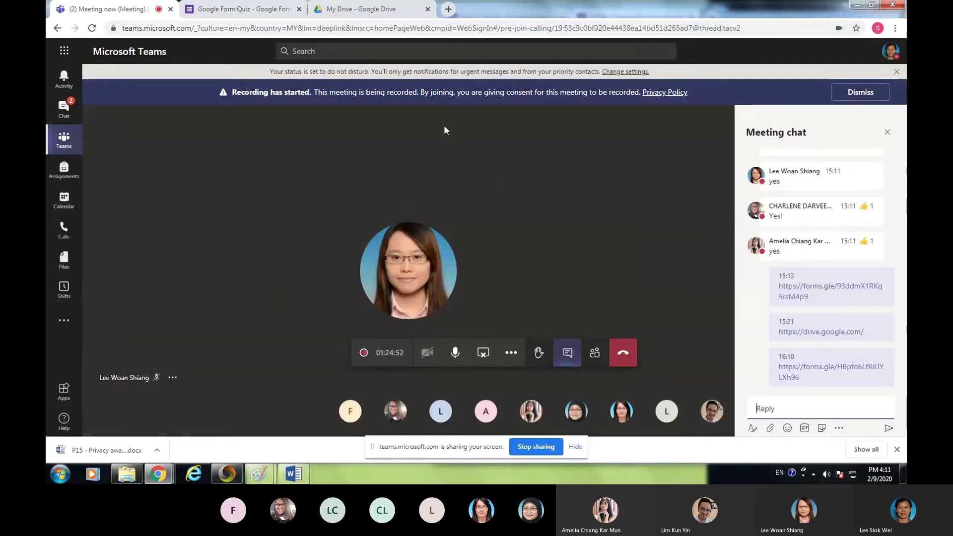
# - Return to the Google Form Quiz and close the Send form dialog
pyautogui.click(233, 11)
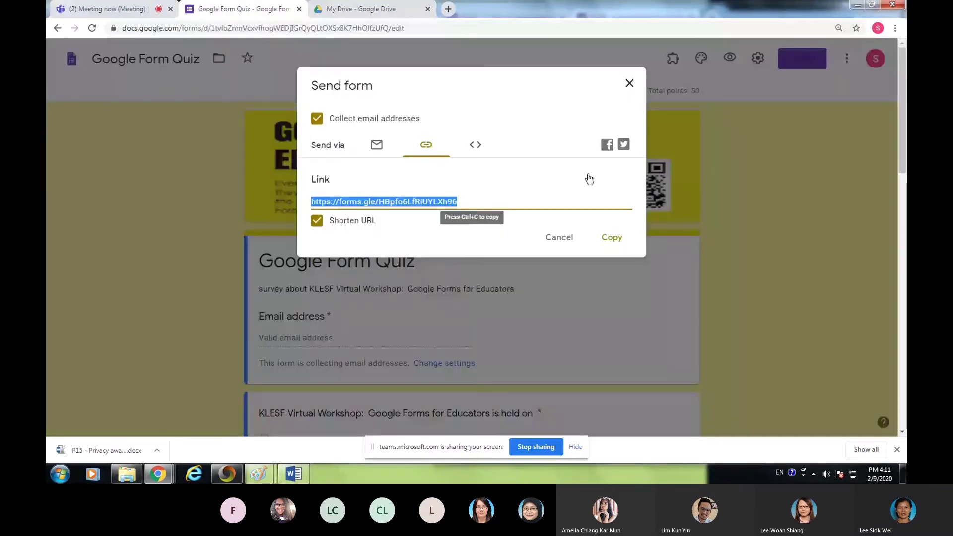
pyautogui.click(631, 83)
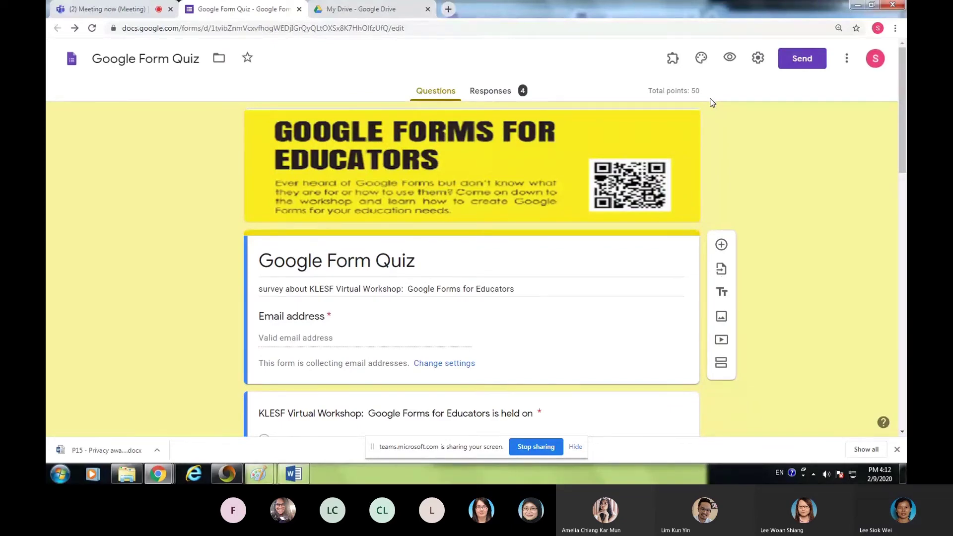
pyautogui.click(114, 12)
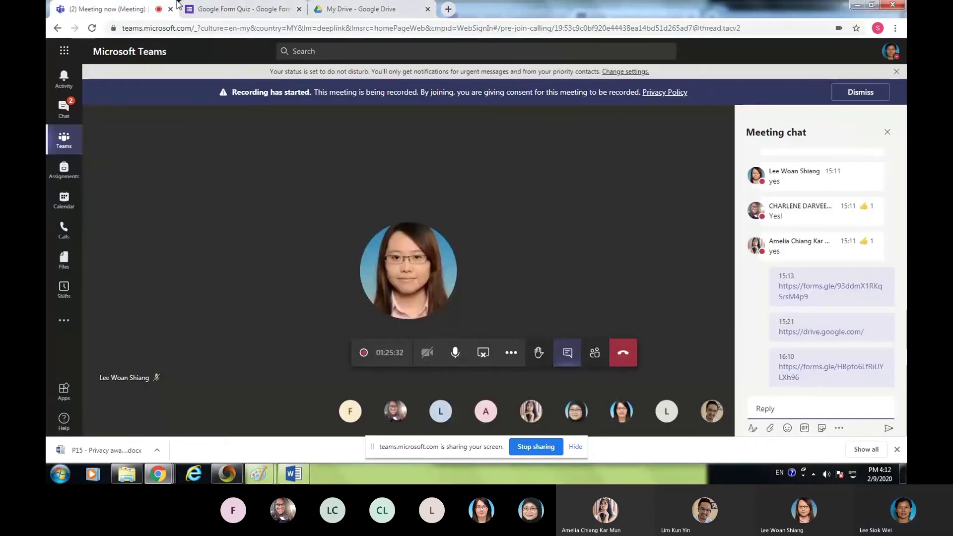
pyautogui.click(221, 8)
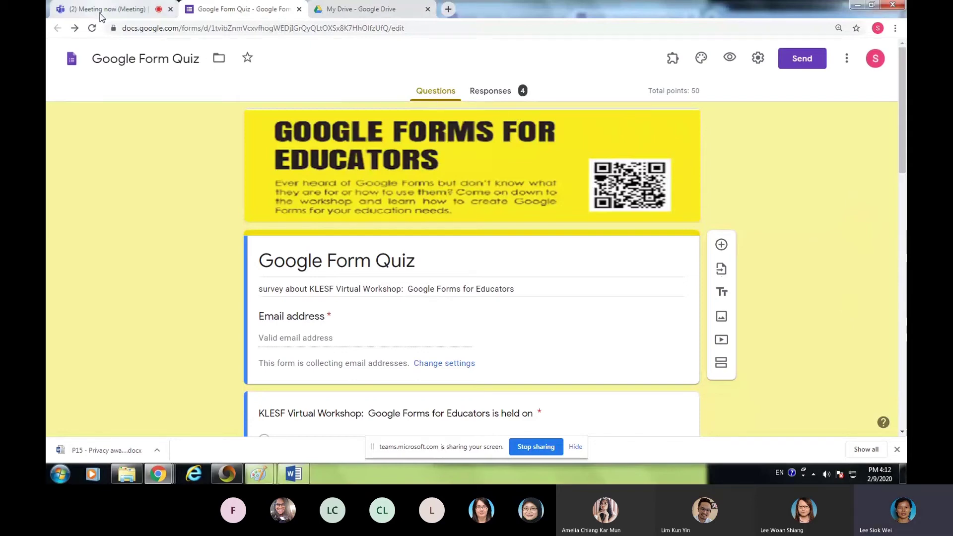
# - Show the Responses summary with 4 responses, each scoring 50 / 50
pyautogui.scroll(-6, 421, 335)
pyautogui.scroll(-10, 432, 336)
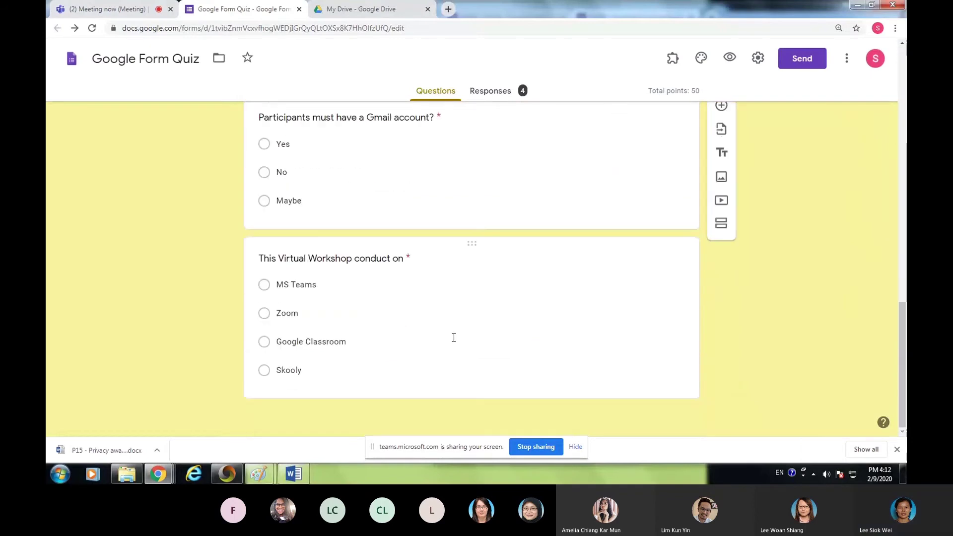
pyautogui.scroll(18, 597, 358)
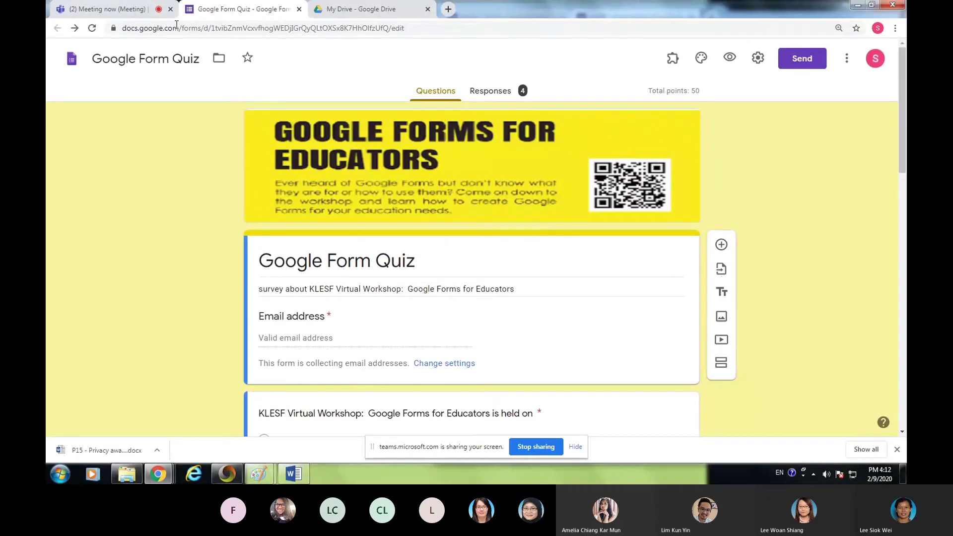
pyautogui.click(109, 10)
pyautogui.click(185, 5)
pyautogui.click(505, 93)
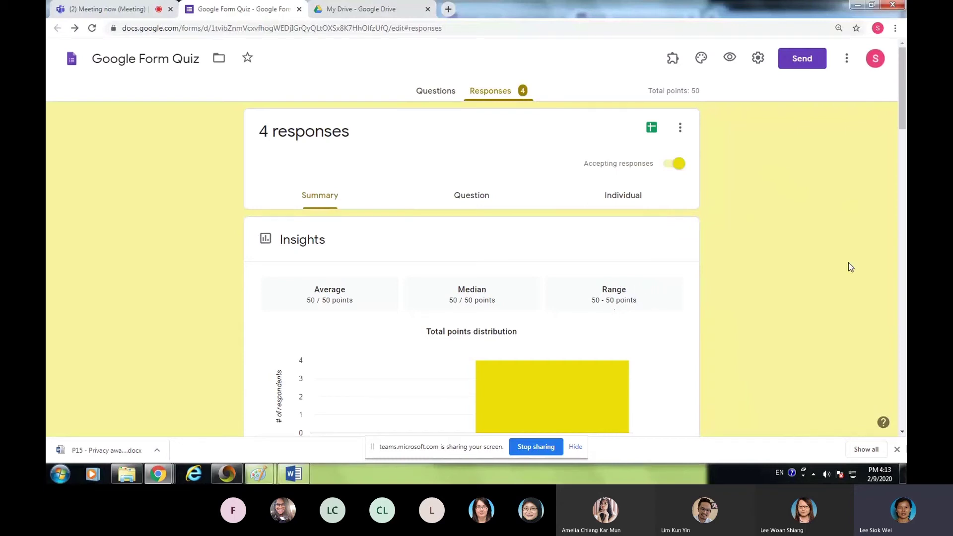
pyautogui.scroll(-3, 731, 222)
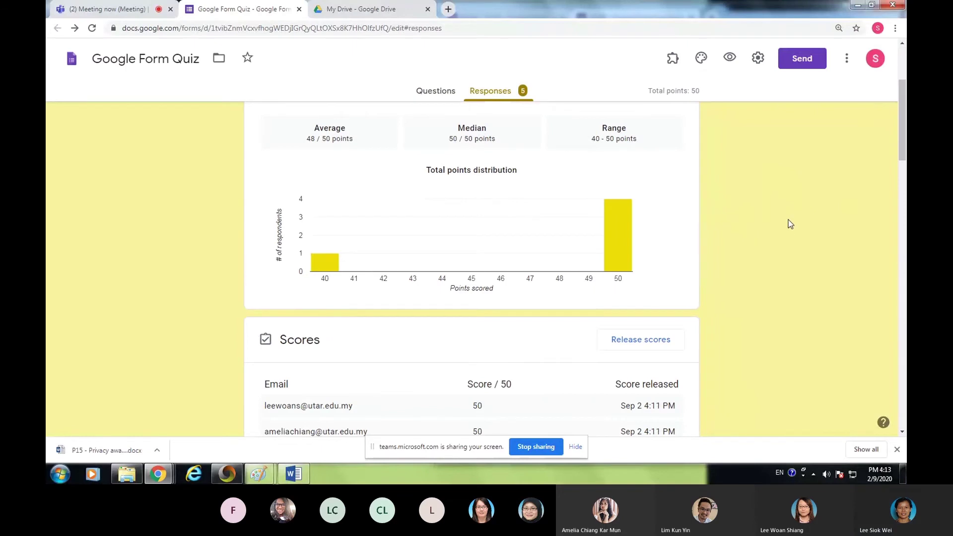
pyautogui.scroll(1, 789, 226)
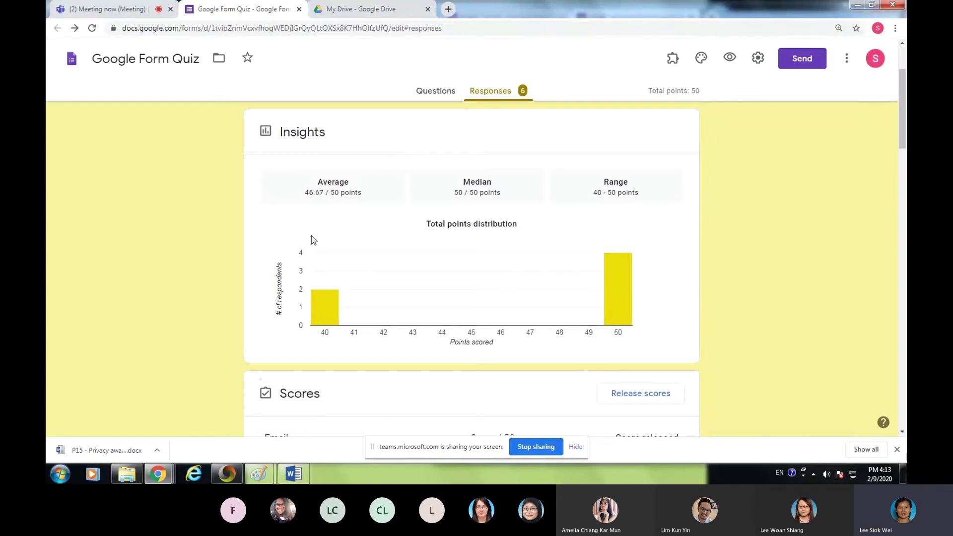
pyautogui.moveTo(324, 310)
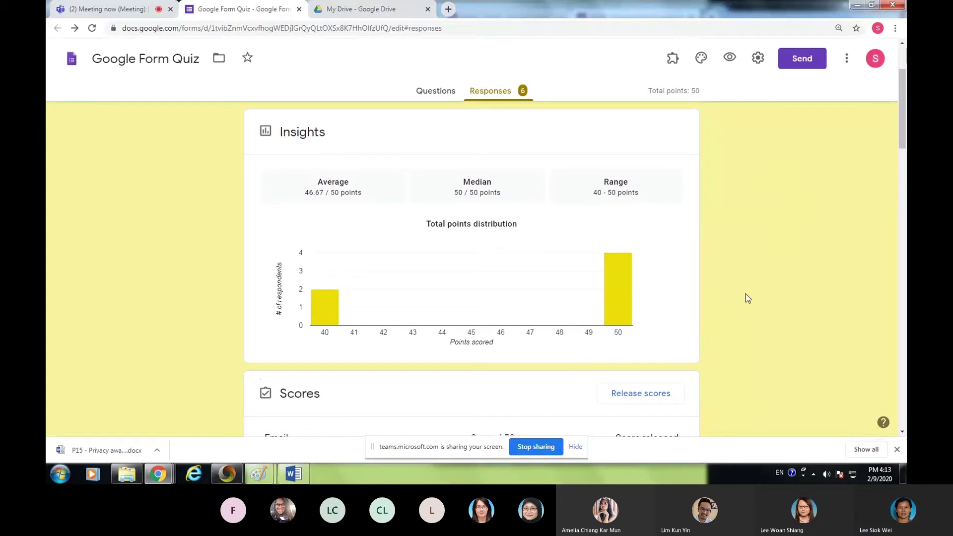
pyautogui.scroll(-3, 745, 292)
pyautogui.scroll(-3, 812, 263)
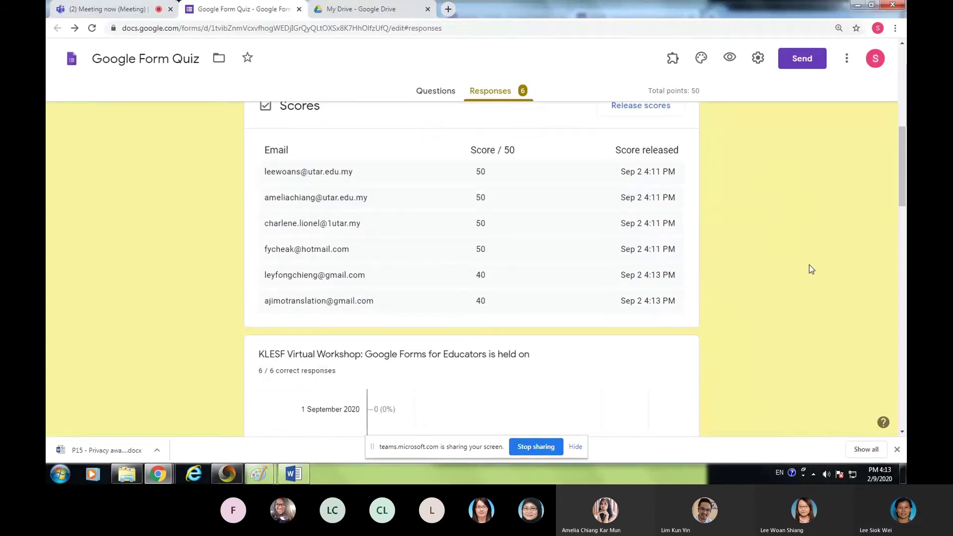
pyautogui.scroll(1, 831, 244)
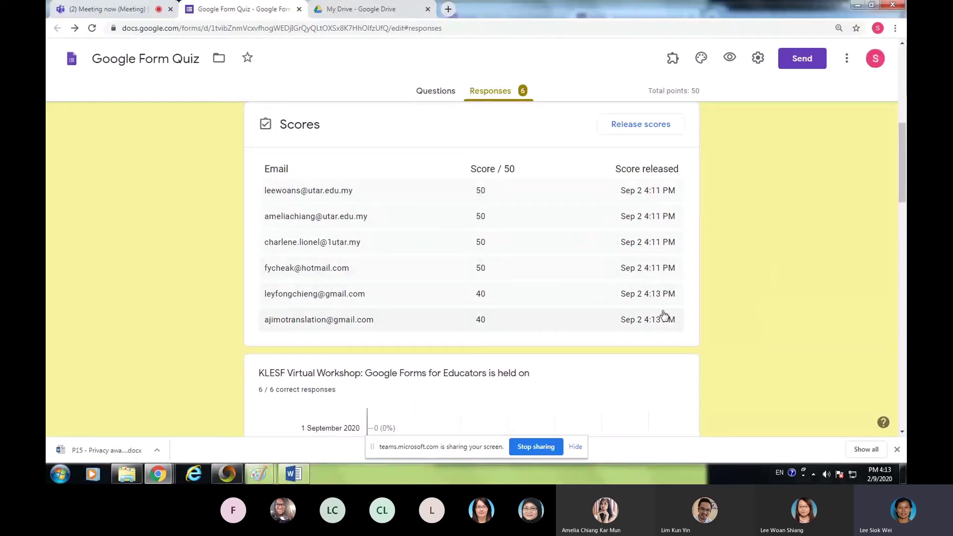
pyautogui.scroll(-3, 650, 310)
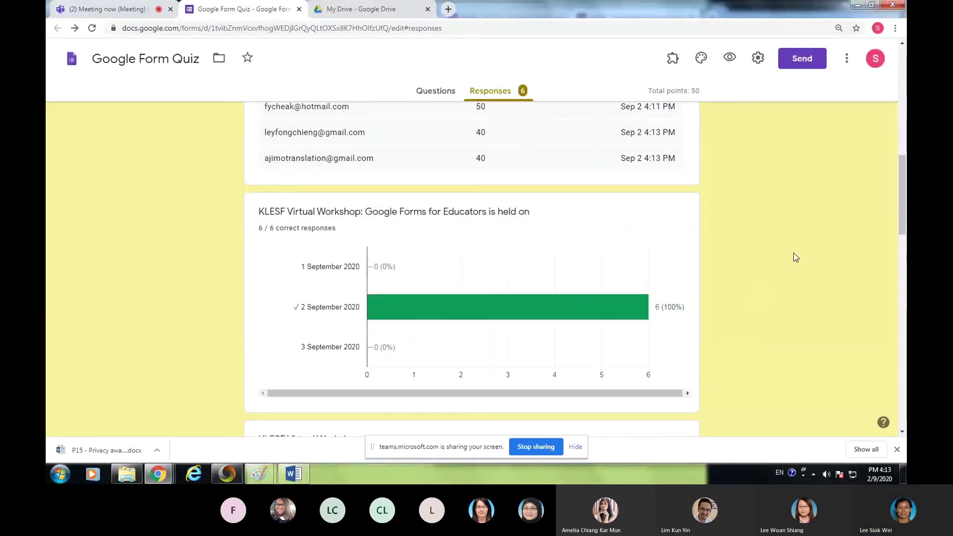
pyautogui.scroll(-2, 790, 252)
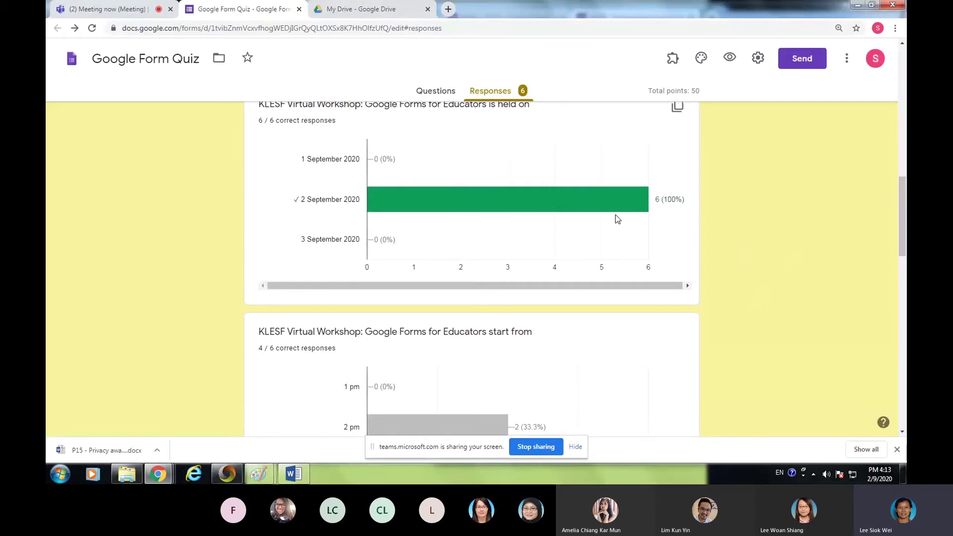
pyautogui.moveTo(399, 203)
pyautogui.scroll(-4, 659, 221)
pyautogui.moveTo(478, 217)
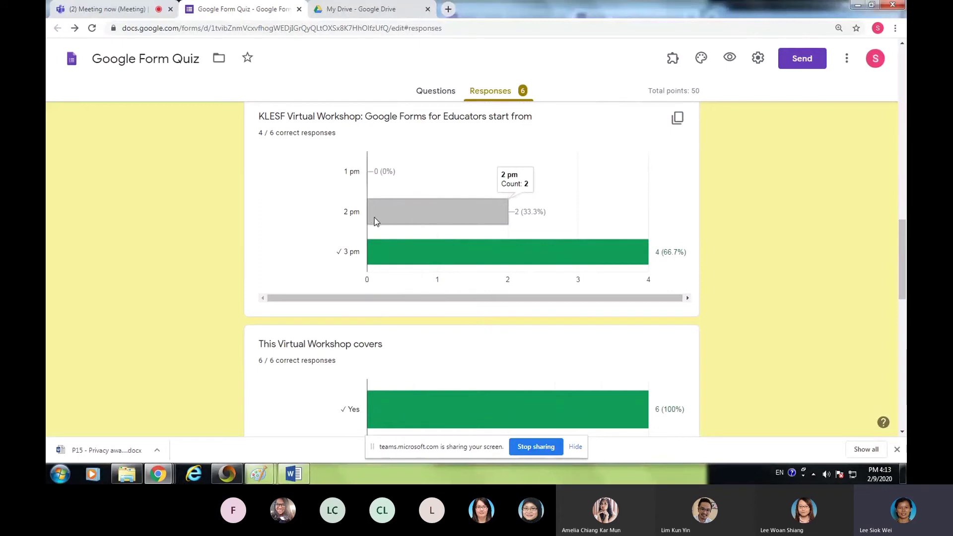
pyautogui.moveTo(596, 249)
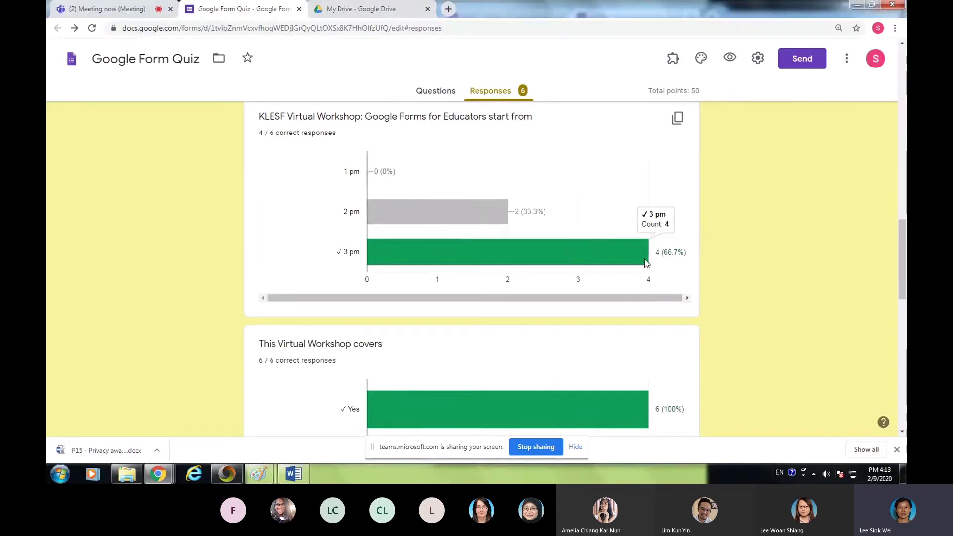
pyautogui.scroll(-4, 606, 246)
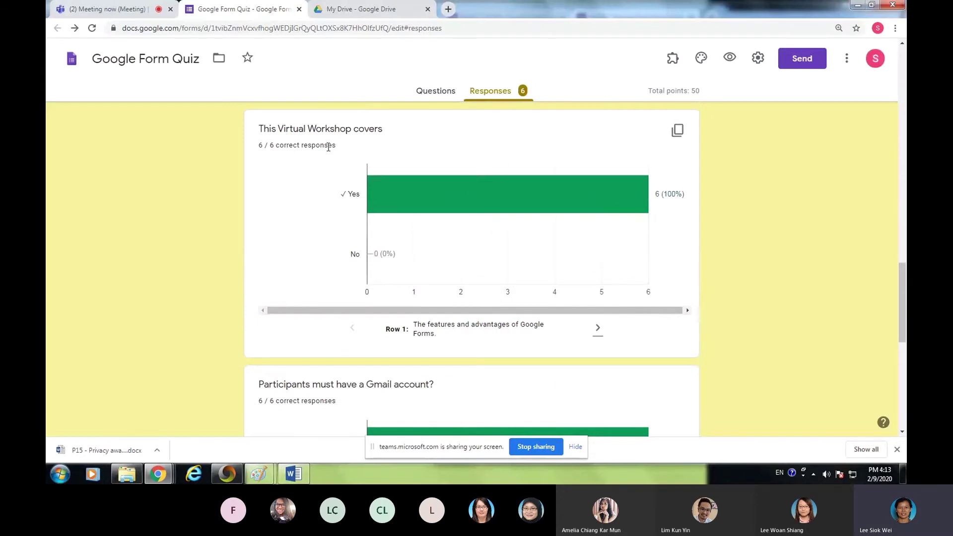
pyautogui.moveTo(615, 198)
pyautogui.scroll(-3, 546, 246)
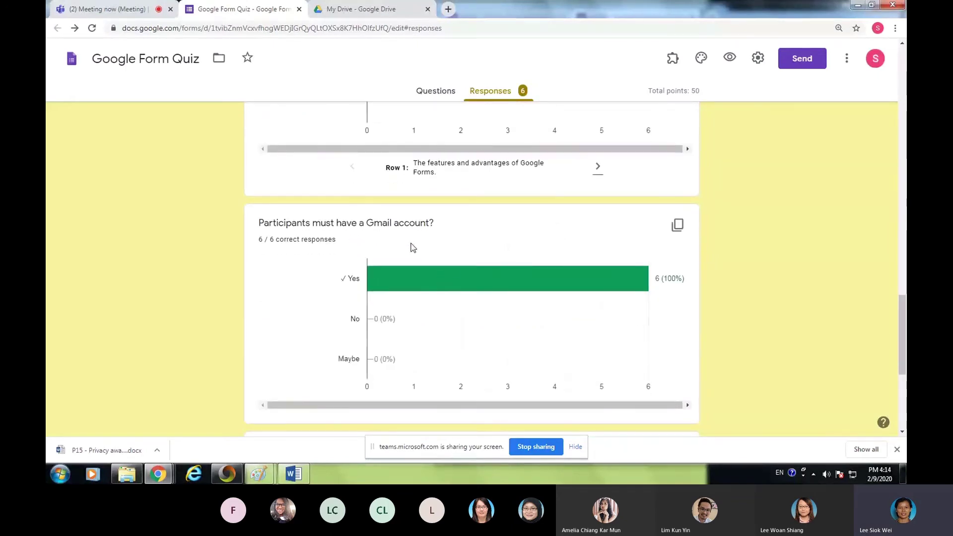
pyautogui.moveTo(431, 286)
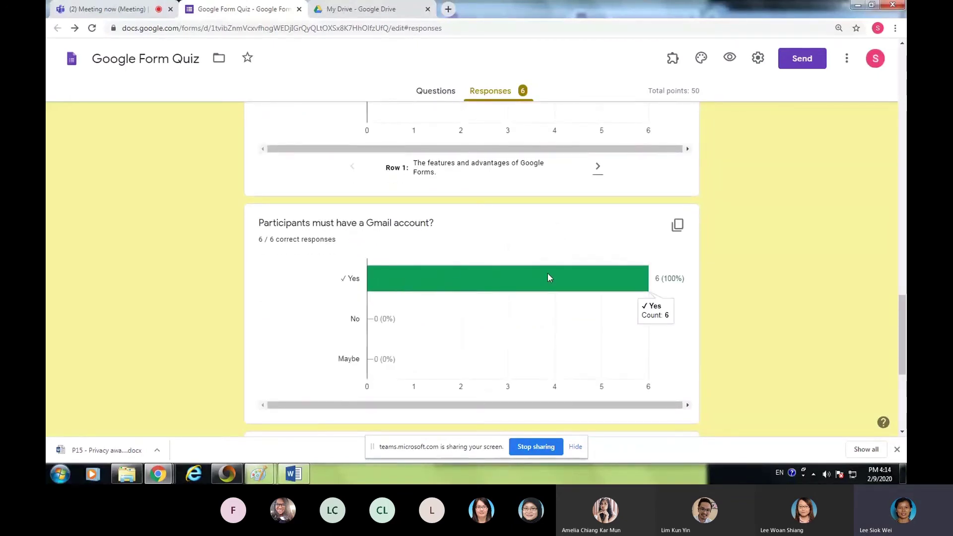
pyautogui.scroll(-4, 548, 278)
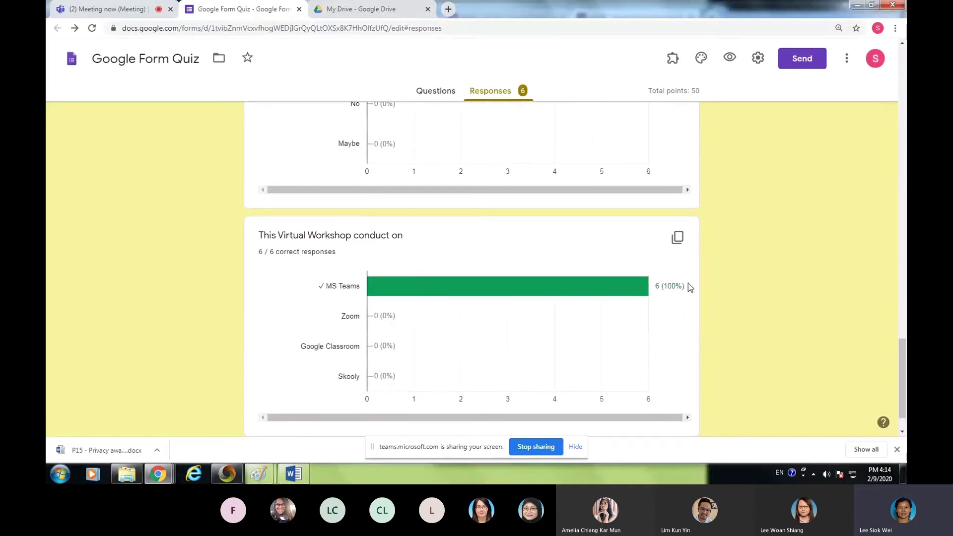
pyautogui.scroll(-1, 561, 362)
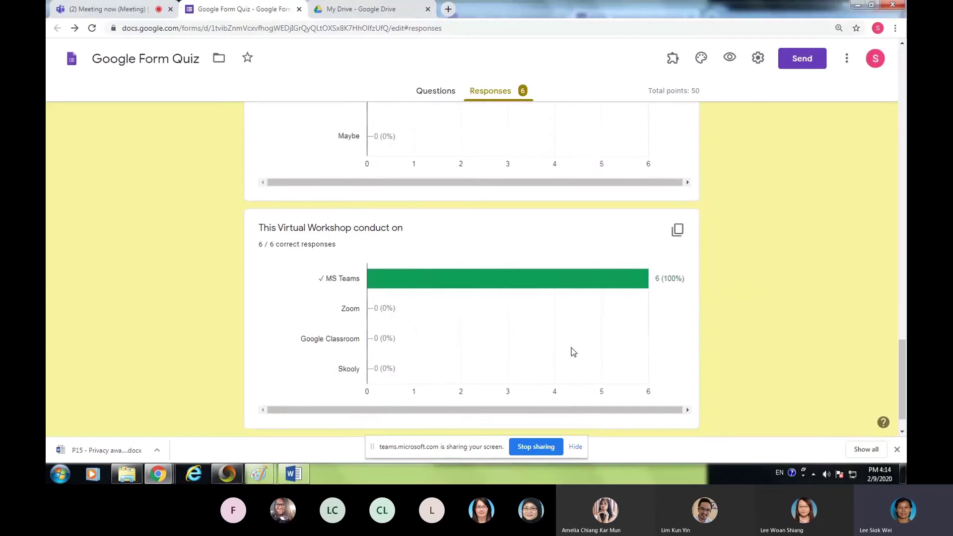
pyautogui.scroll(15, 675, 276)
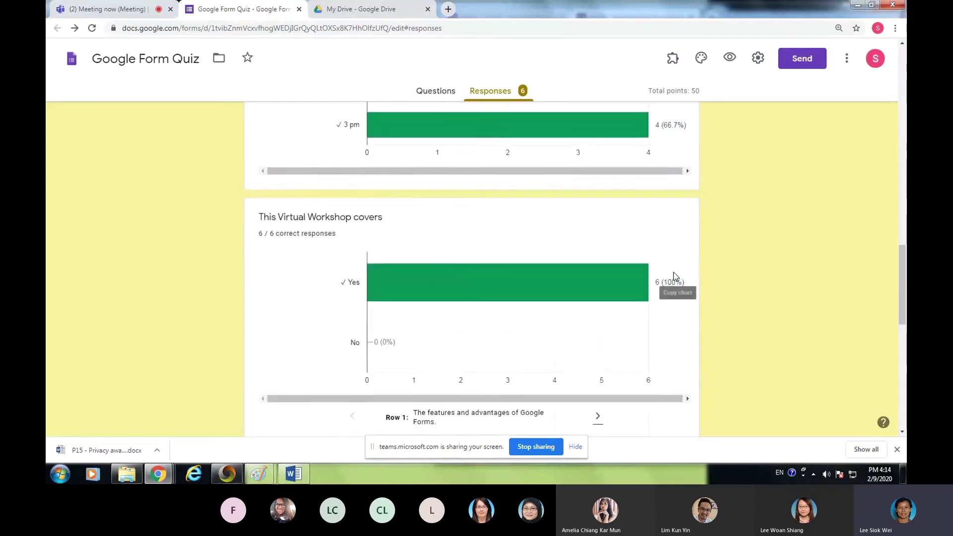
pyautogui.scroll(10, 674, 276)
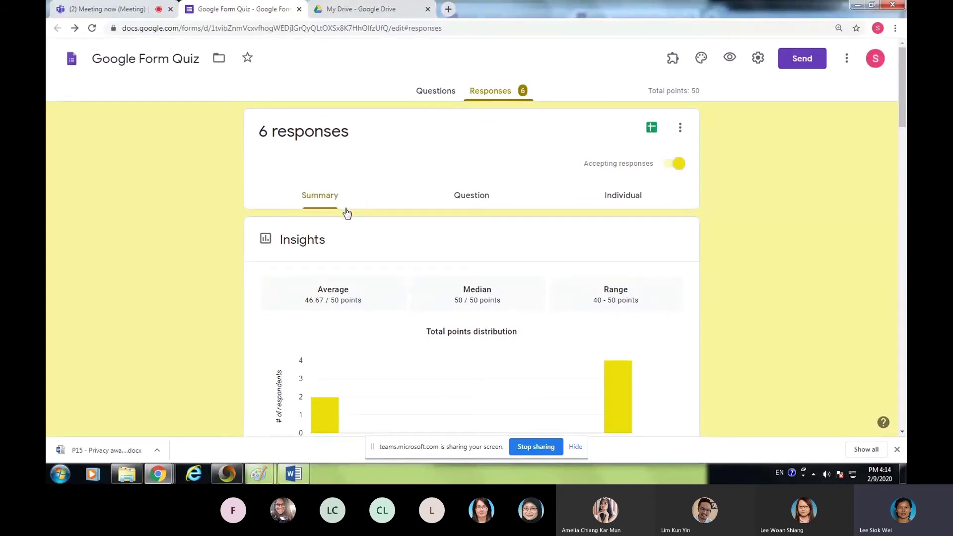
# - Switch to Question view and step through all five questions to 'This Virtual Workshop conduct on'
pyautogui.click(475, 201)
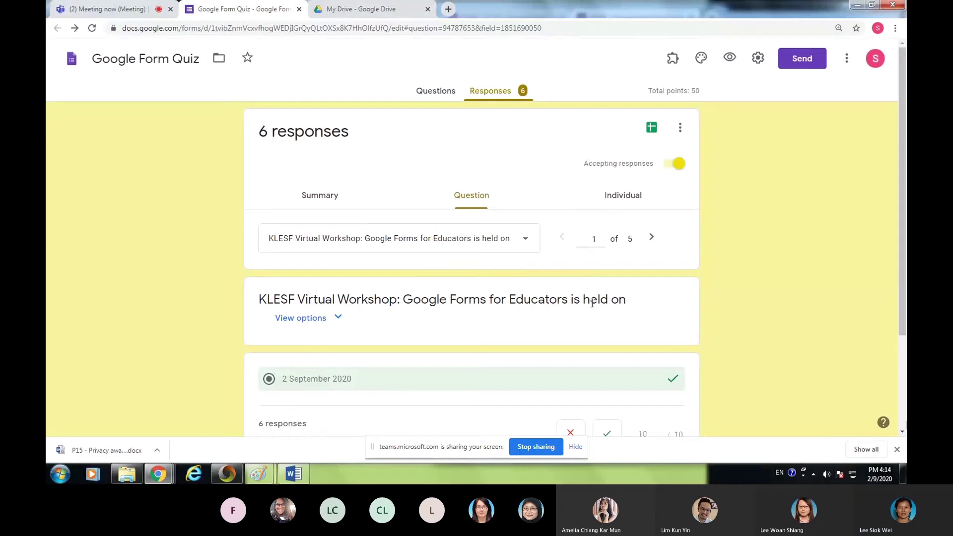
pyautogui.scroll(-2, 592, 302)
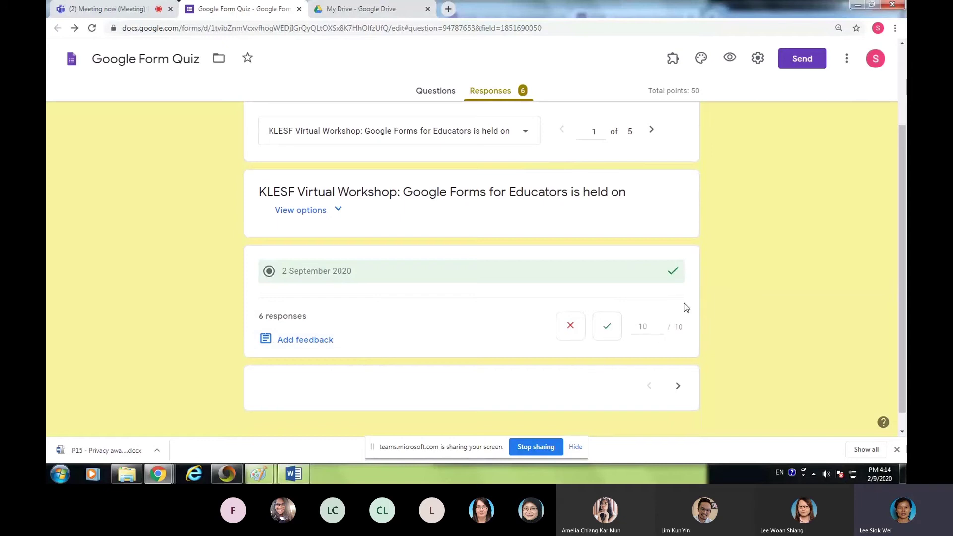
pyautogui.click(651, 130)
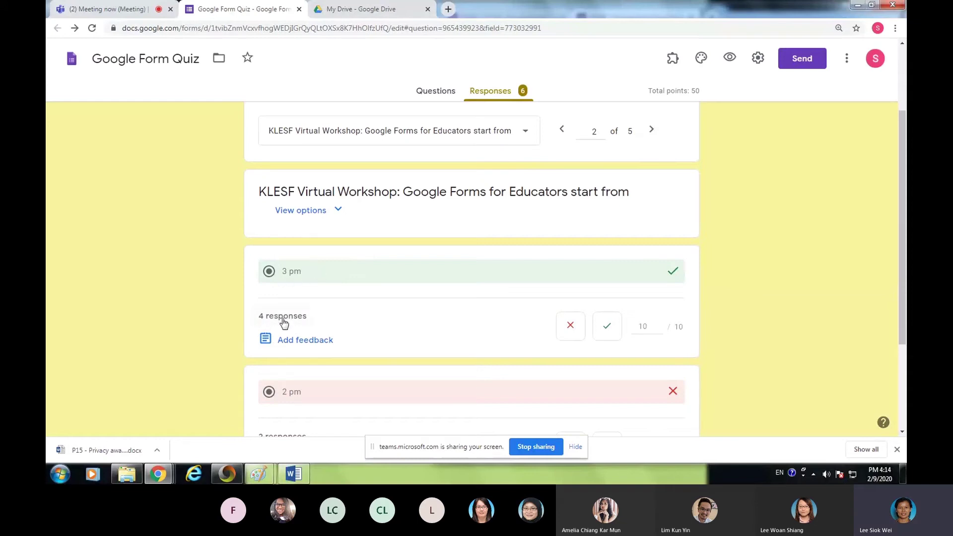
pyautogui.scroll(-2, 342, 300)
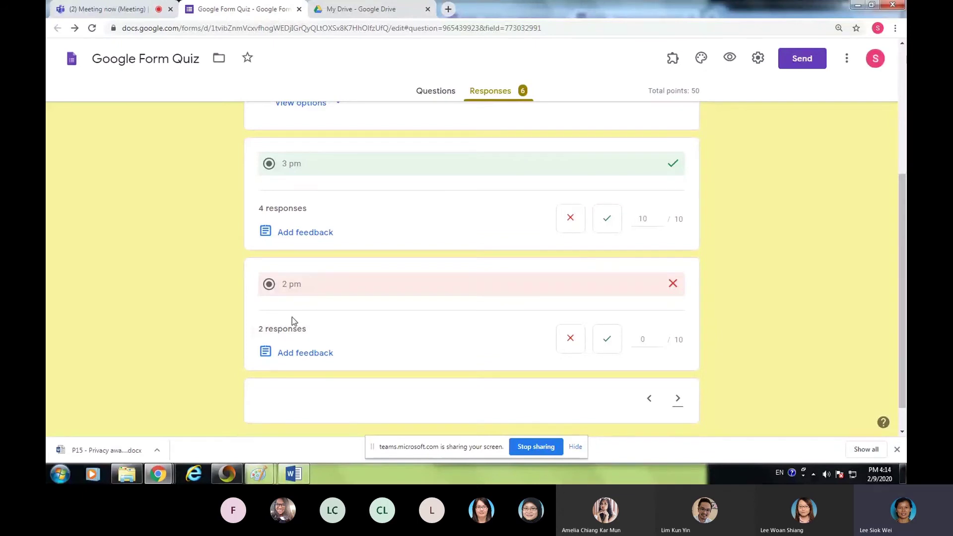
pyautogui.scroll(2, 478, 311)
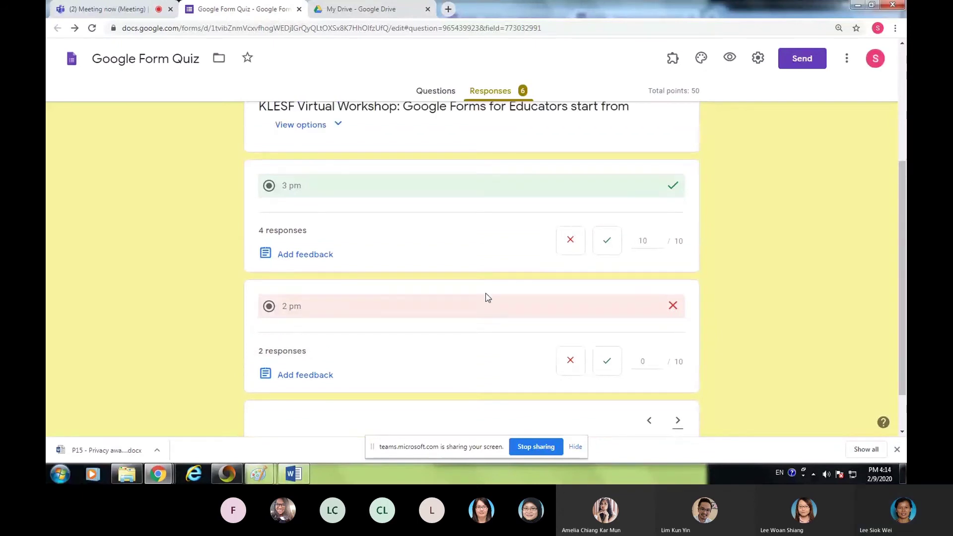
pyautogui.click(653, 131)
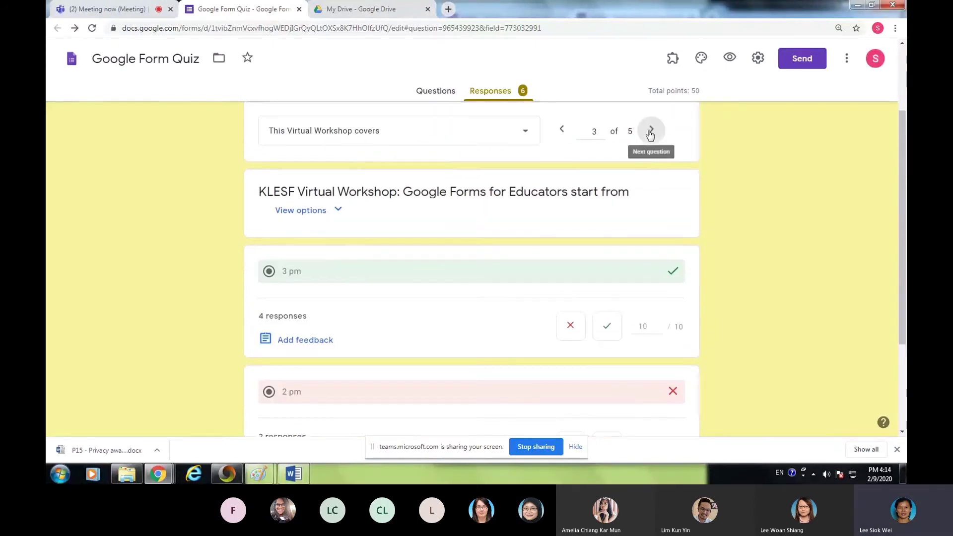
pyautogui.scroll(-2, 618, 264)
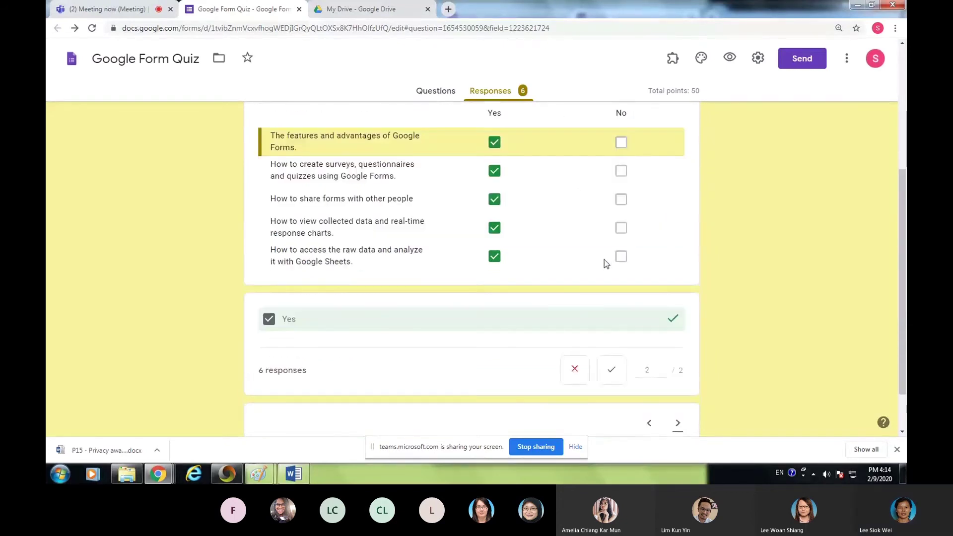
pyautogui.scroll(-1, 660, 335)
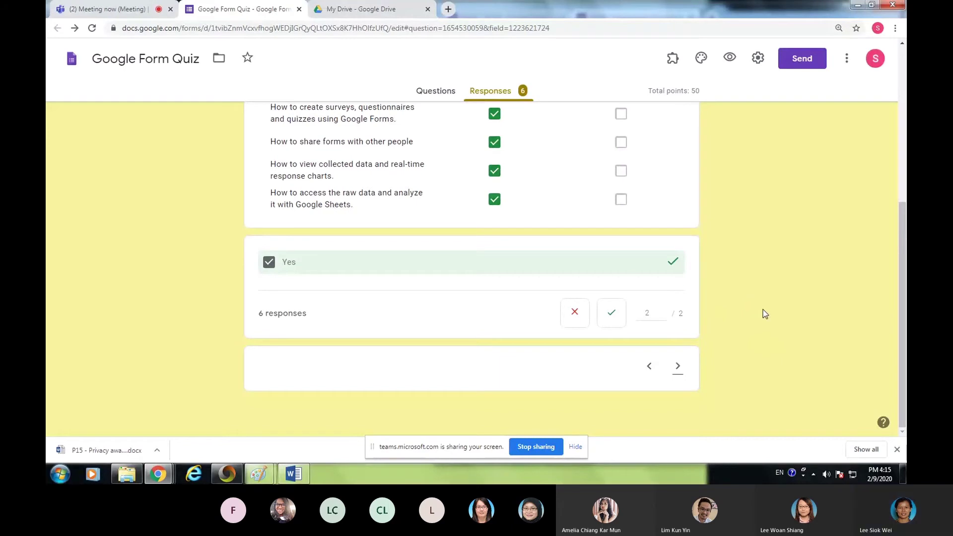
pyautogui.scroll(3, 737, 302)
pyautogui.click(651, 126)
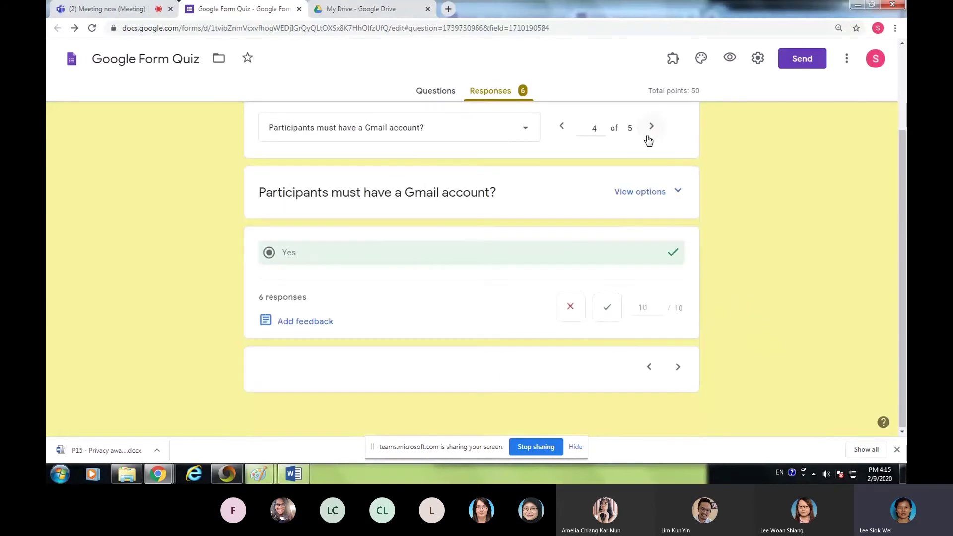
pyautogui.click(660, 130)
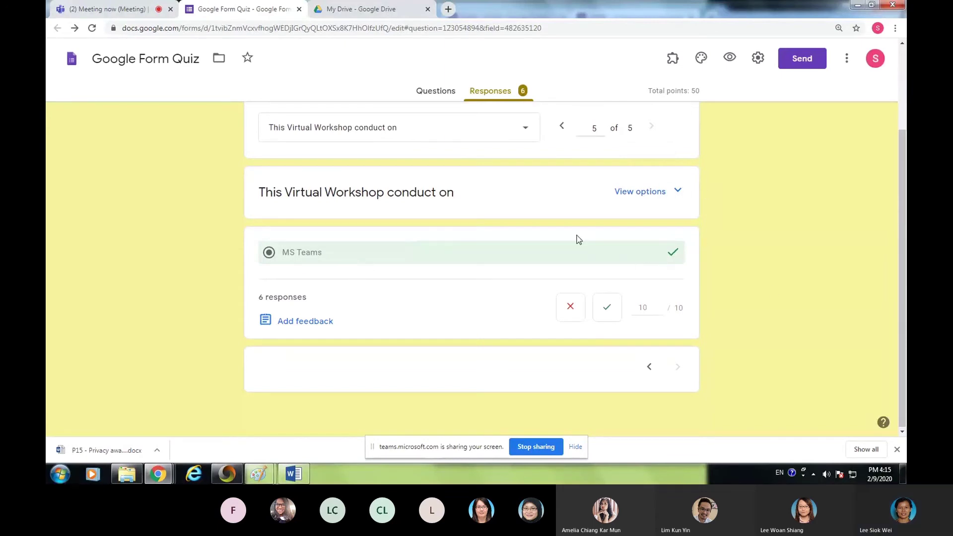
pyautogui.scroll(2, 588, 230)
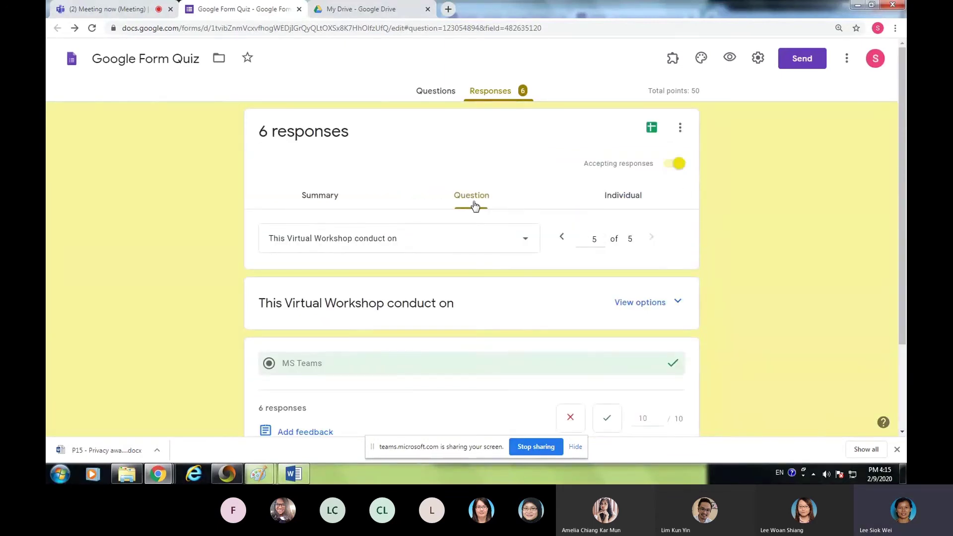
# - Switch to the Individual view and scroll through the first respondent's answers
pyautogui.click(622, 200)
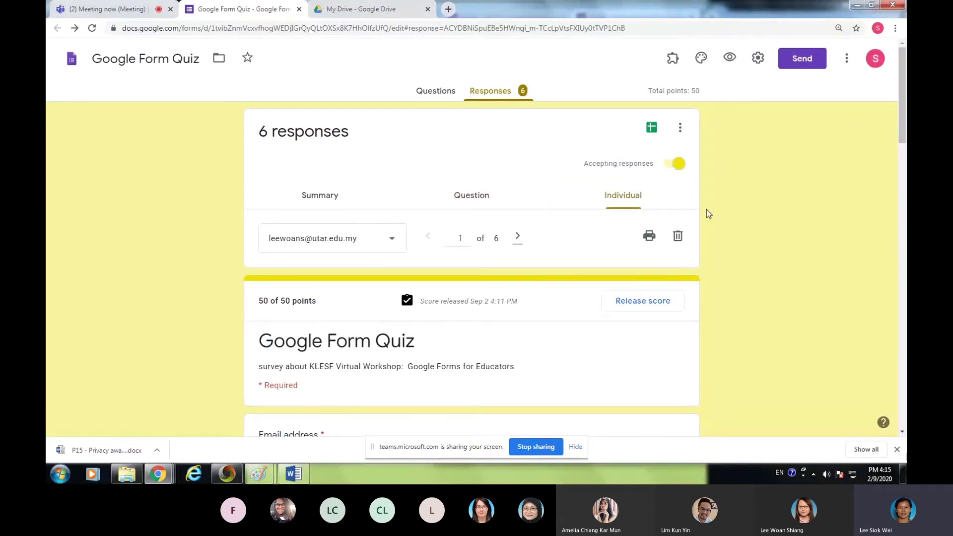
pyautogui.scroll(-3, 708, 213)
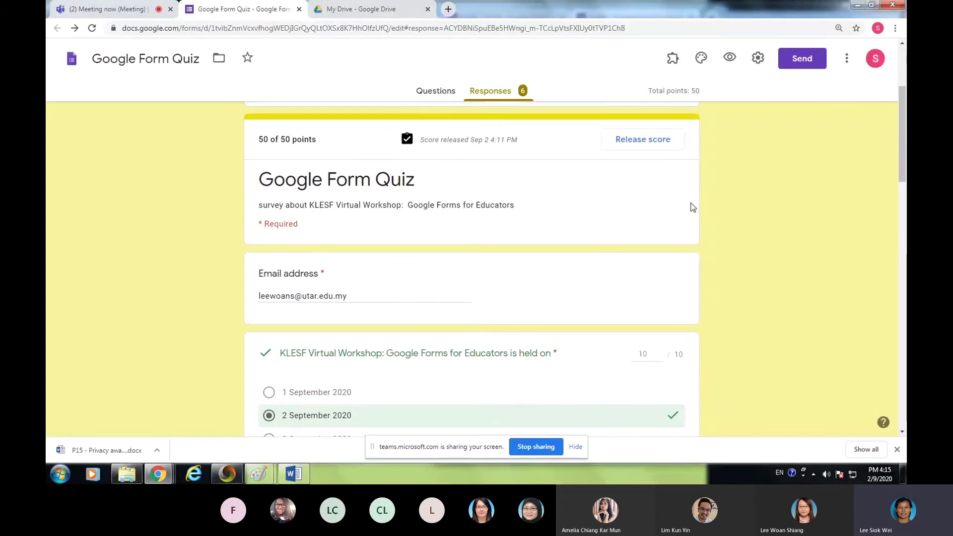
pyautogui.scroll(-3, 673, 251)
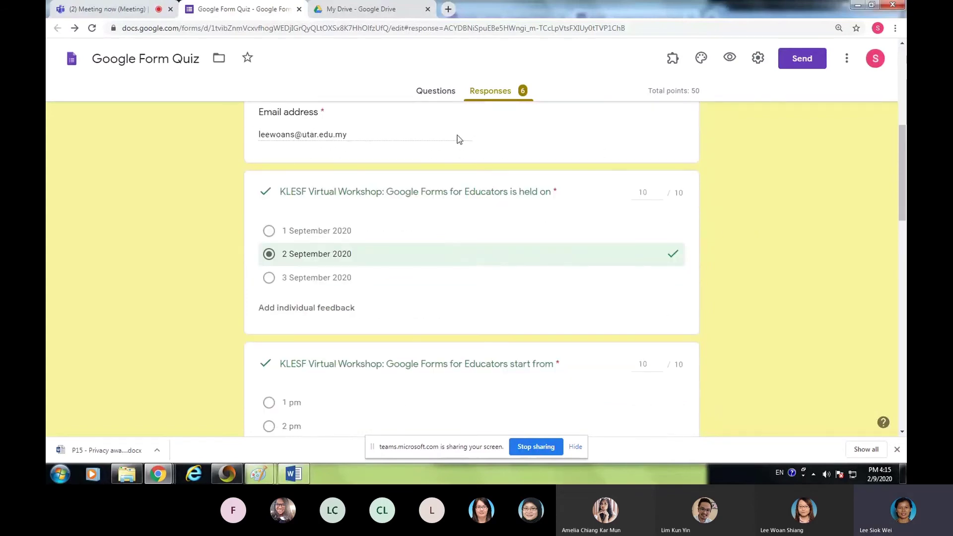
pyautogui.scroll(-2, 585, 191)
pyautogui.scroll(-3, 446, 174)
pyautogui.scroll(-12, 464, 190)
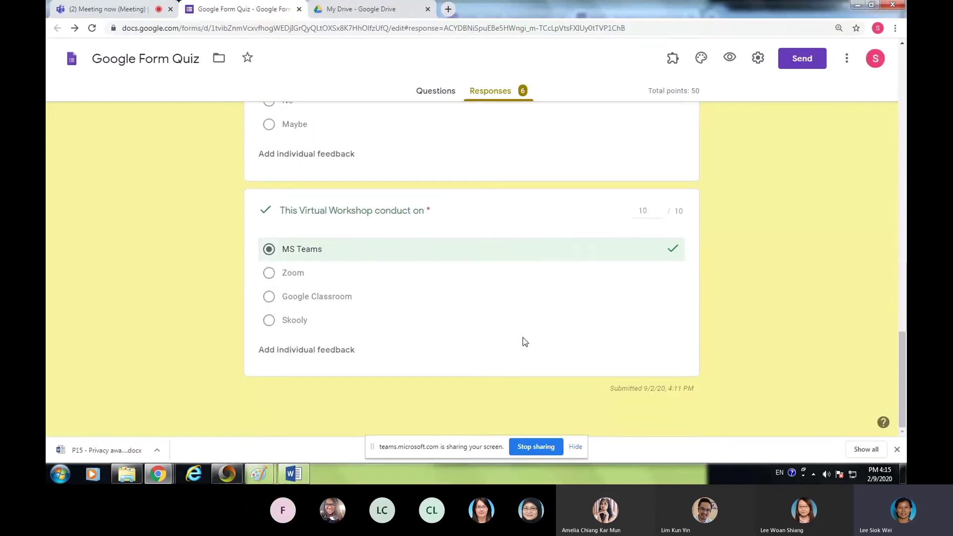
pyautogui.scroll(15, 589, 181)
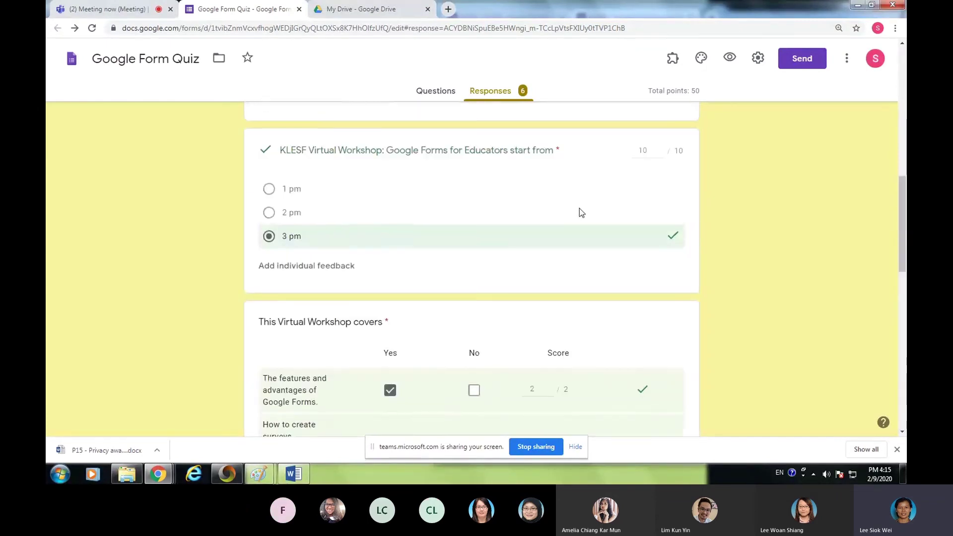
pyautogui.scroll(6, 552, 193)
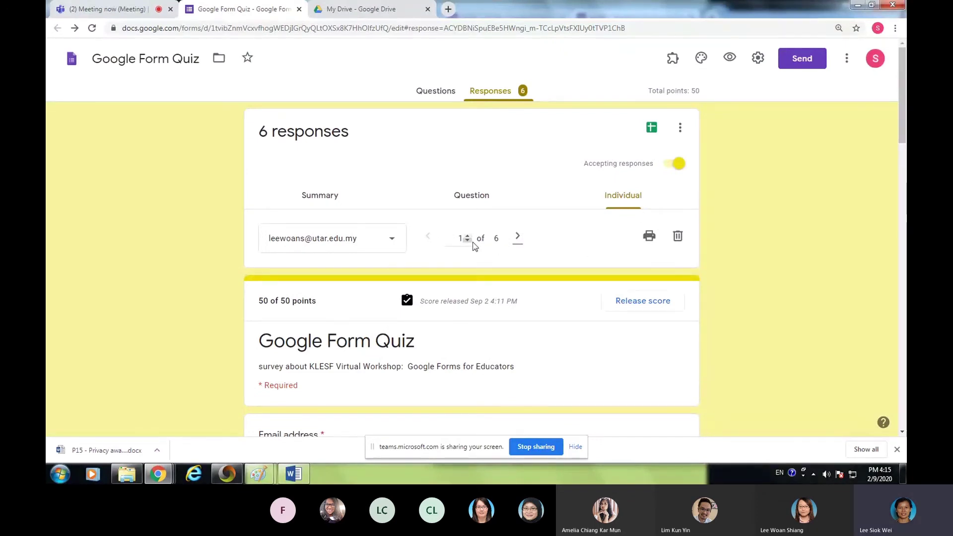
# - Step through the remaining respondents to response 6 of 6, scored 40 of 50
pyautogui.click(518, 241)
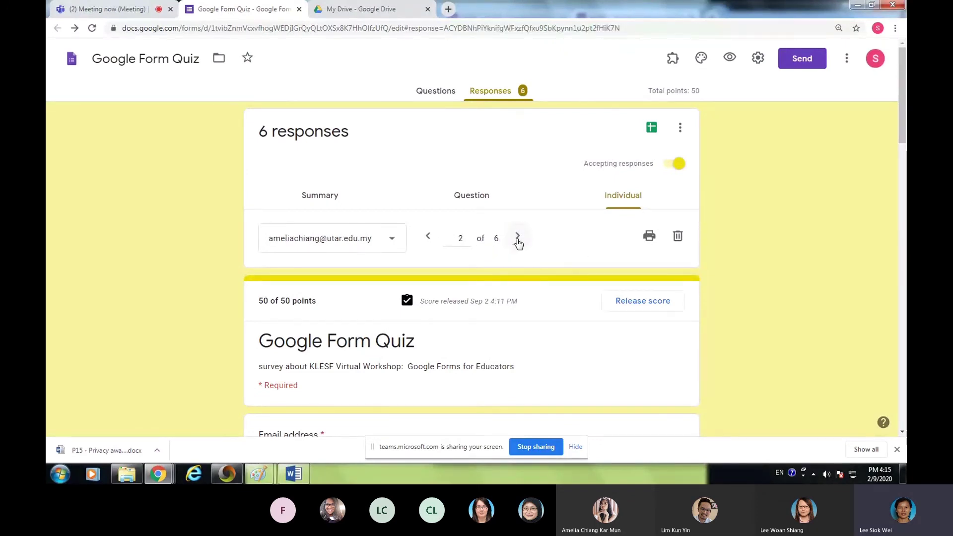
pyautogui.click(518, 242)
pyautogui.click(518, 241)
pyautogui.click(517, 242)
pyautogui.click(517, 240)
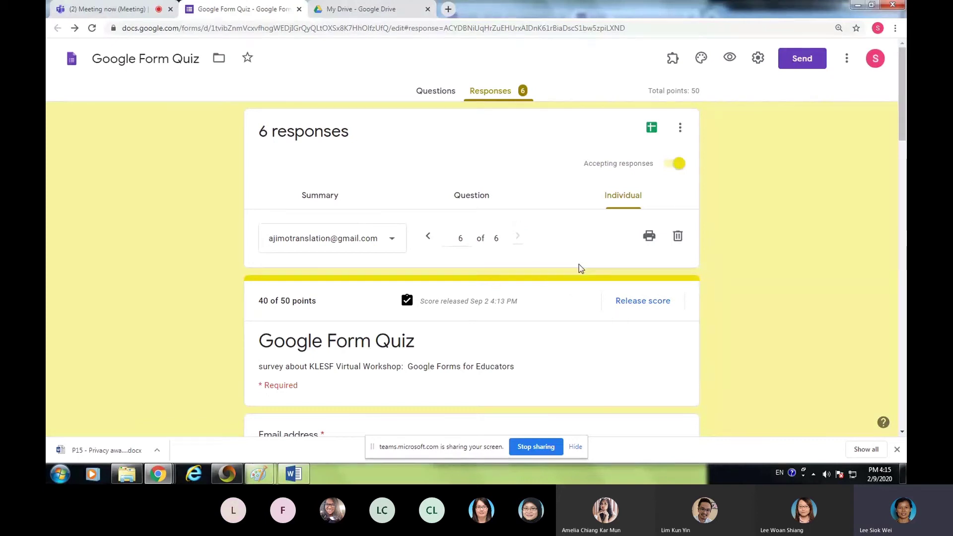
# - Create a new linked spreadsheet, 'Google Form Quiz (Responses)', for the quiz responses
pyautogui.click(651, 130)
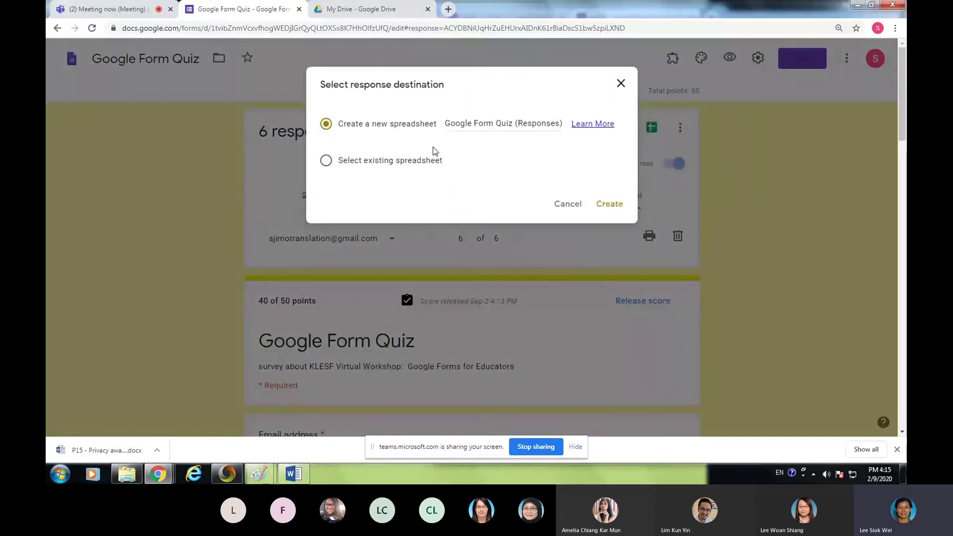
pyautogui.click(606, 204)
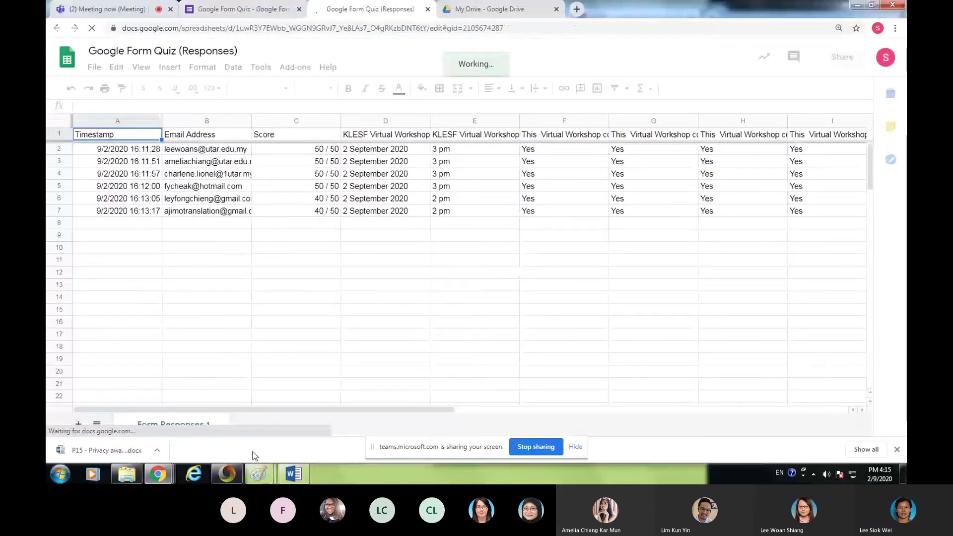
# - Scroll across the six responses' columns, read the J1 question header, then close the spreadsheet
pyautogui.moveTo(388, 406); pyautogui.dragTo(587, 407)
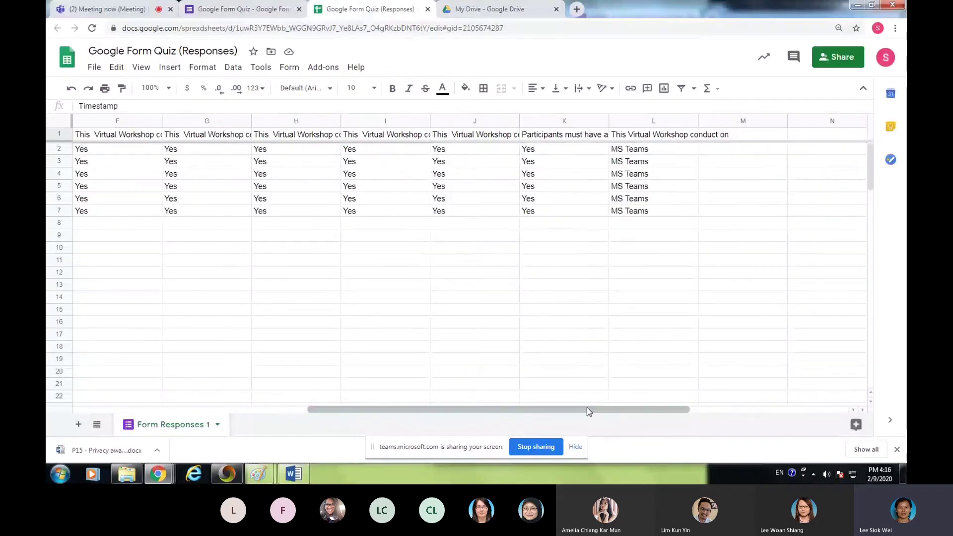
pyautogui.click(455, 136)
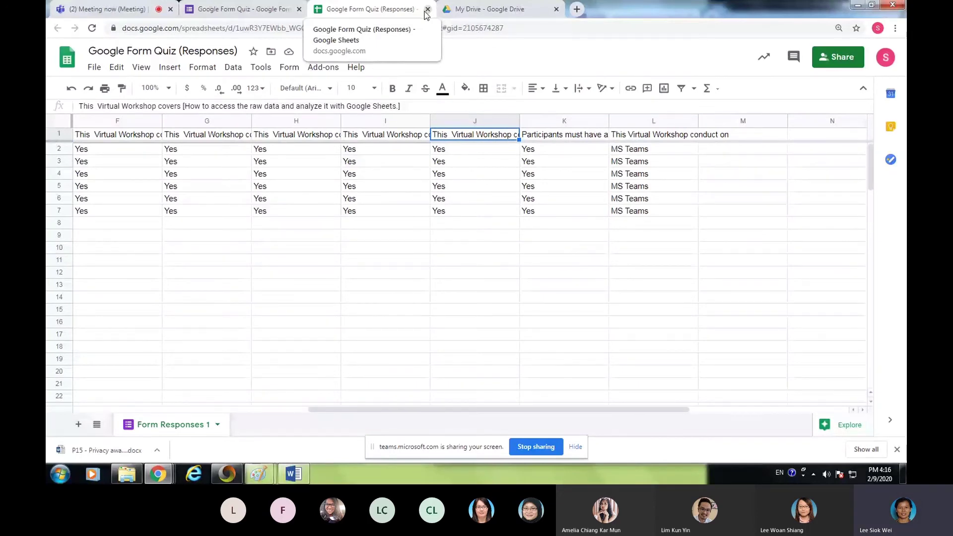
pyautogui.click(427, 9)
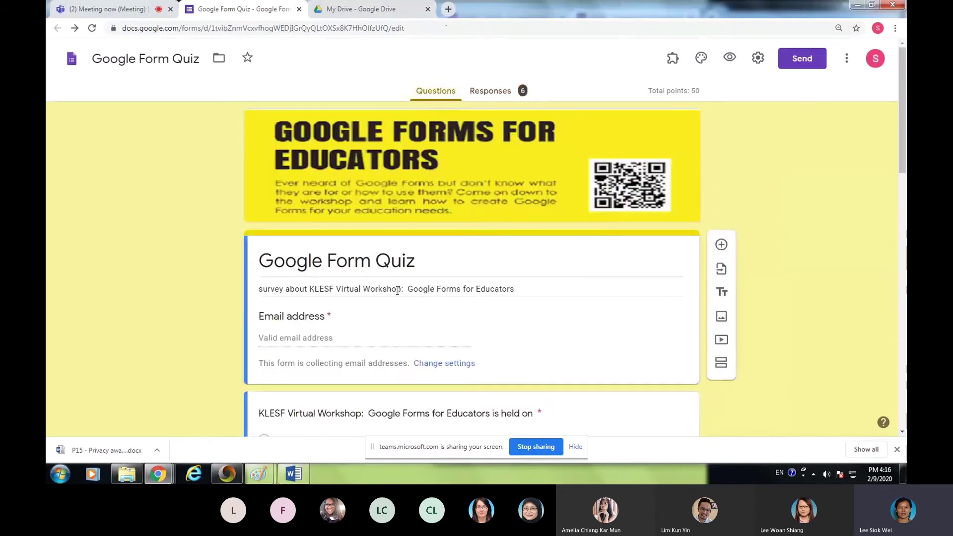
# - Scroll down through the quiz questions and back up to the 'Google Form Quiz' title
pyautogui.scroll(-6, 656, 312)
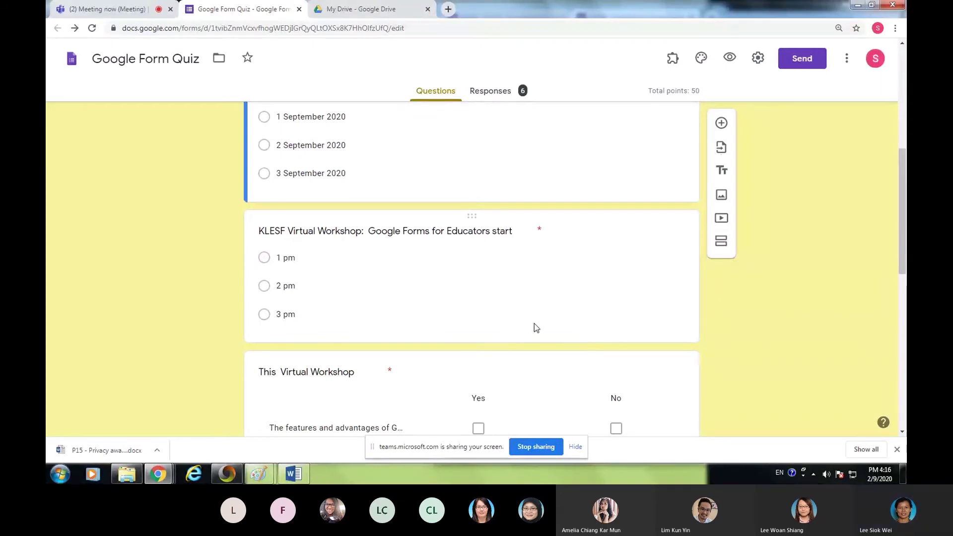
pyautogui.scroll(7, 516, 329)
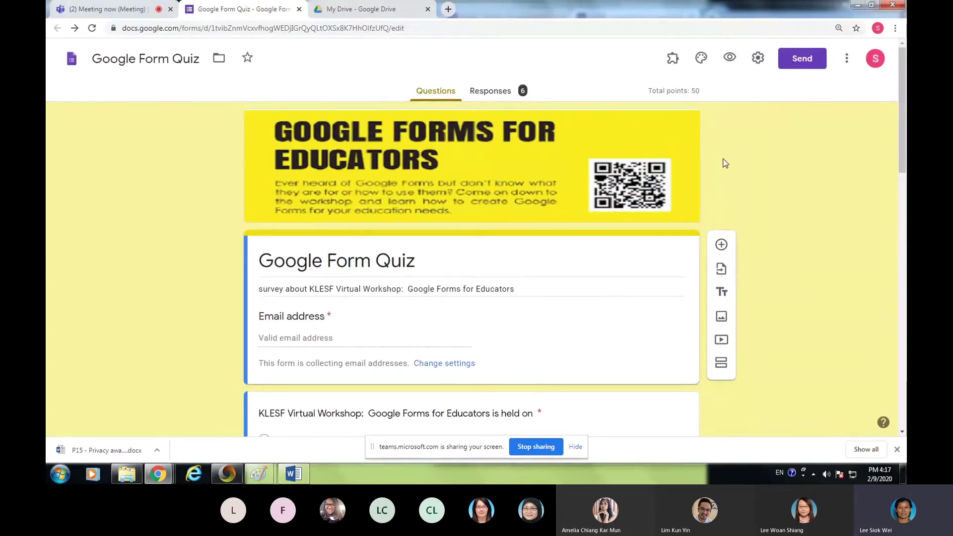
# - Open the quiz preview and enter the respondent's email address
pyautogui.click(731, 59)
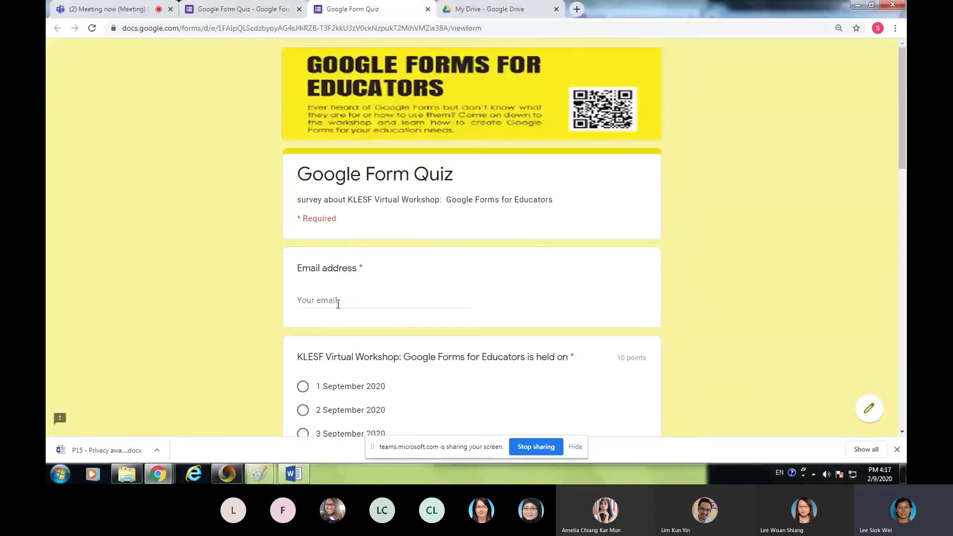
pyautogui.click(338, 304)
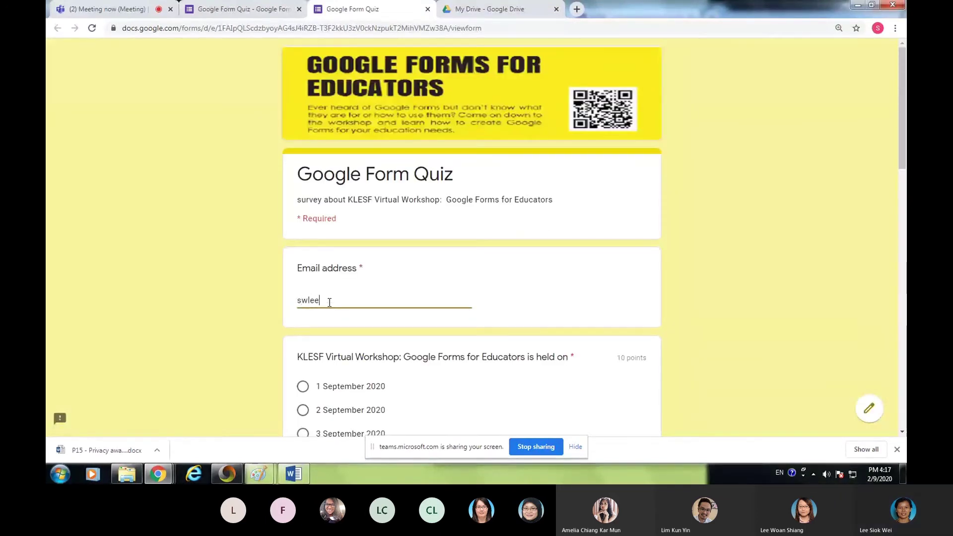
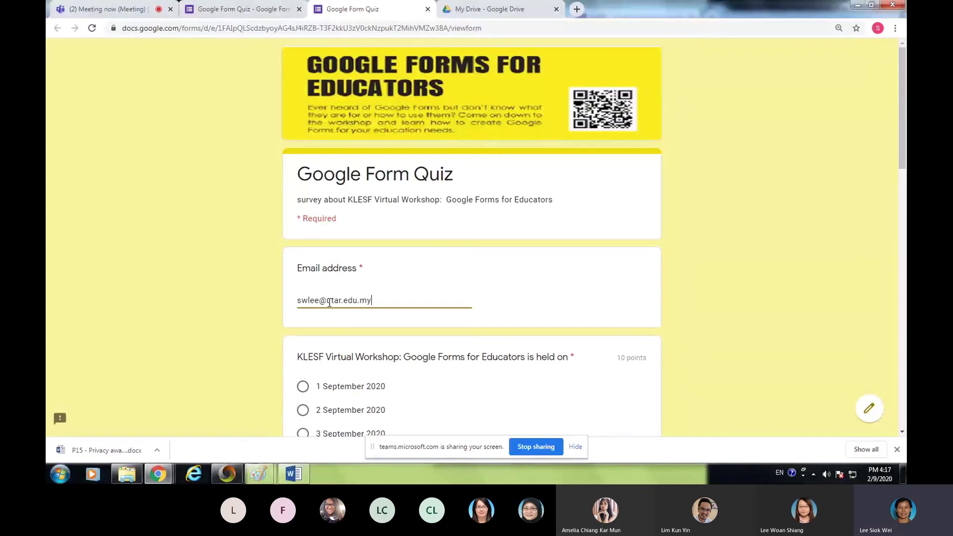
pyautogui.scroll(-5, 339, 218)
# - Answer 2 September 2020 and 2 pm, and mark all five workshop topics Yes
pyautogui.click(304, 142)
pyautogui.click(304, 273)
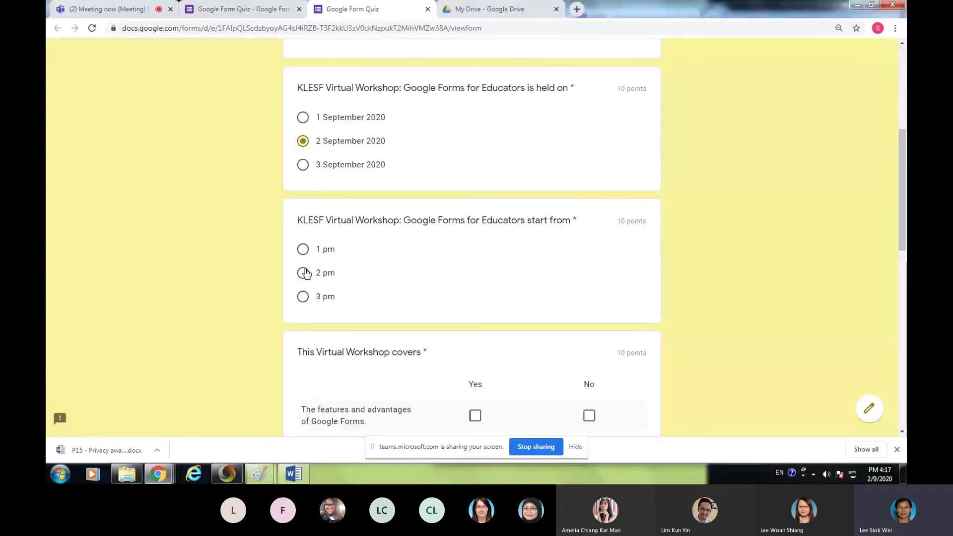
pyautogui.scroll(-5, 554, 286)
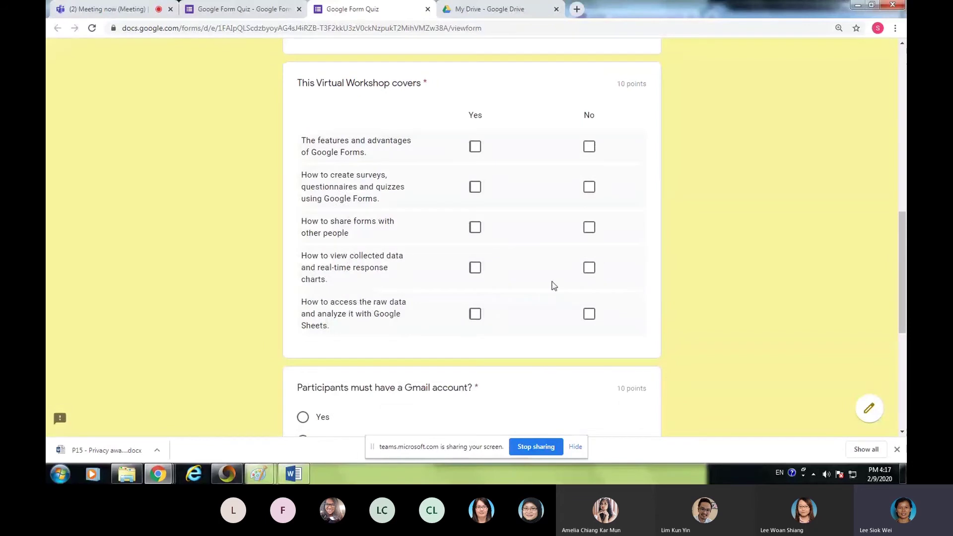
pyautogui.click(474, 148)
pyautogui.click(475, 187)
pyautogui.click(475, 228)
pyautogui.click(475, 268)
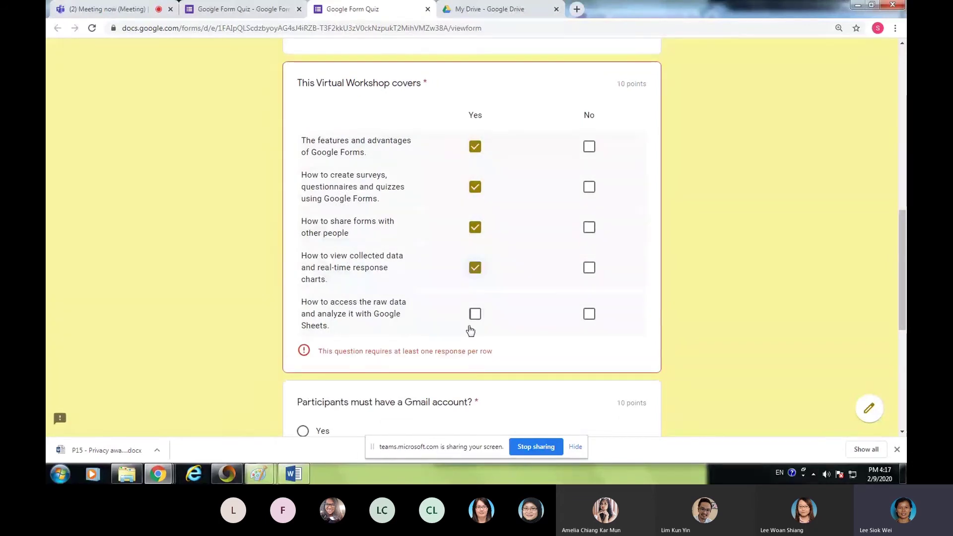
pyautogui.click(475, 314)
# - Answer No to the Gmail account question and submit the test response
pyautogui.scroll(-5, 446, 318)
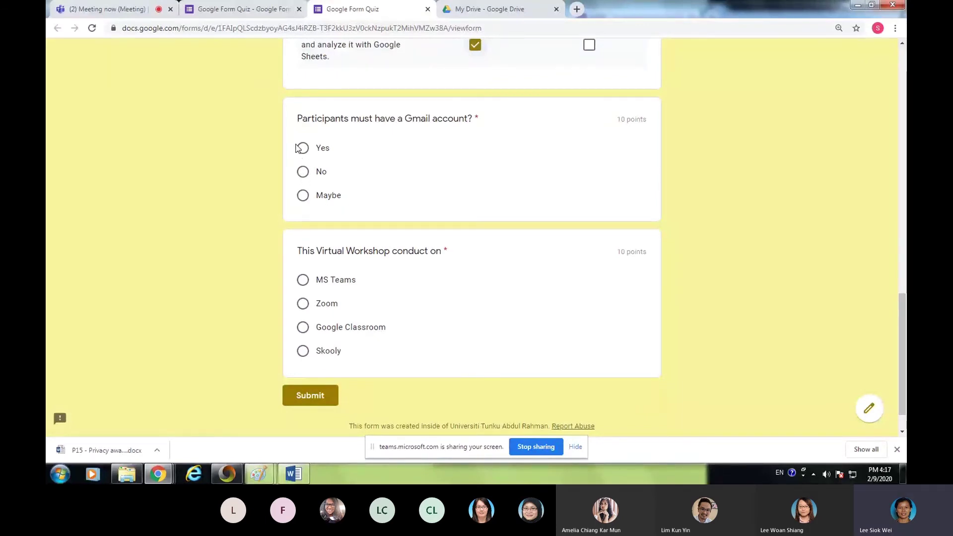
pyautogui.click(302, 171)
pyautogui.click(329, 395)
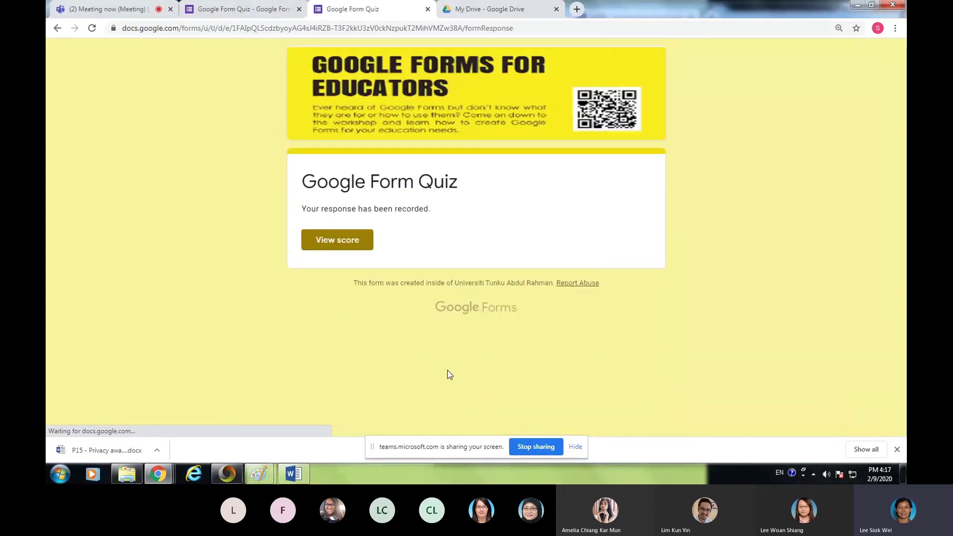
# - Review the test response's 30/50 score and graded answers, then close the score page
pyautogui.click(331, 244)
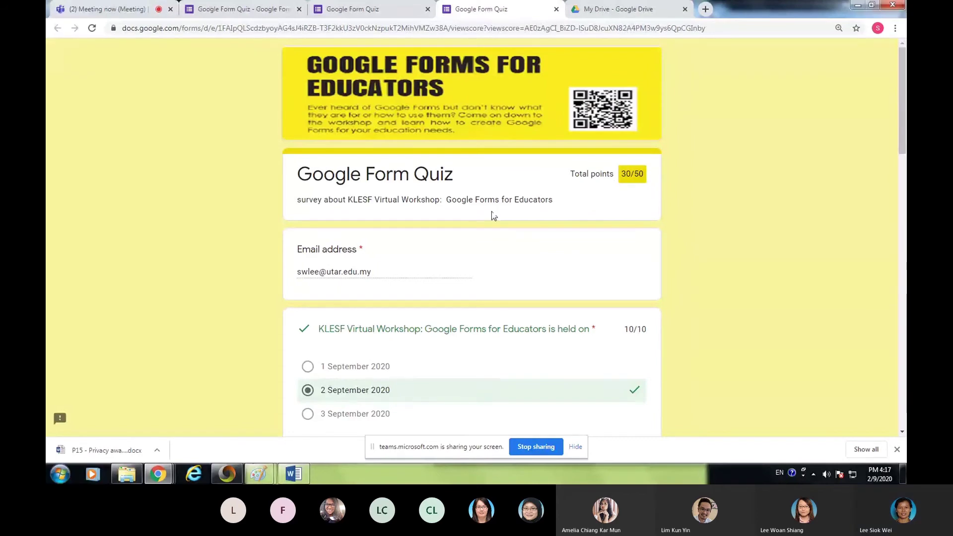
pyautogui.scroll(-3, 490, 212)
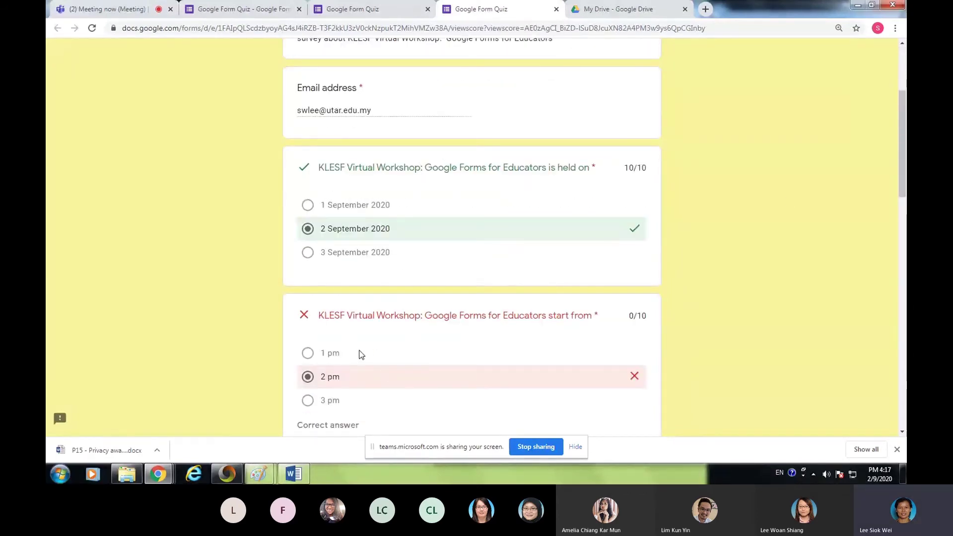
pyautogui.scroll(-3, 361, 353)
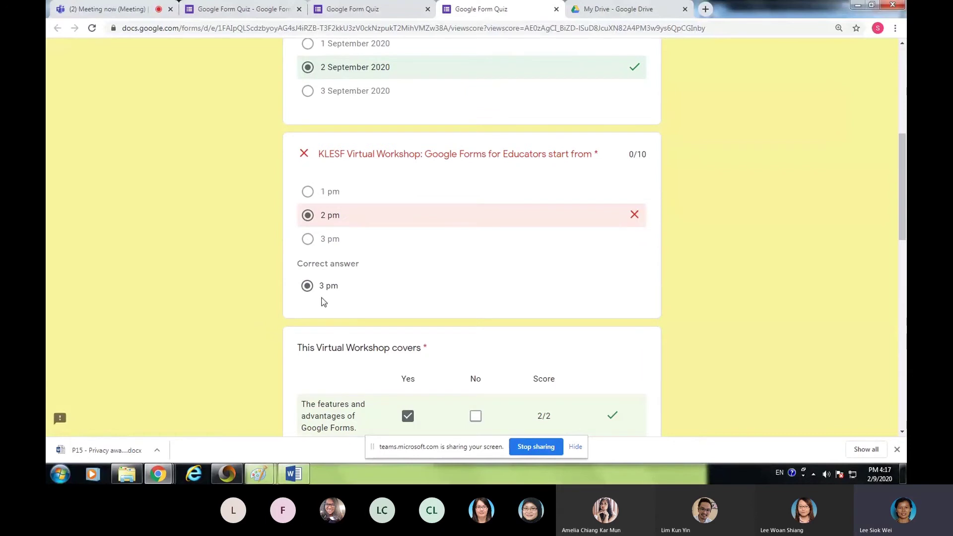
pyautogui.scroll(-2, 335, 290)
pyautogui.scroll(-5, 623, 213)
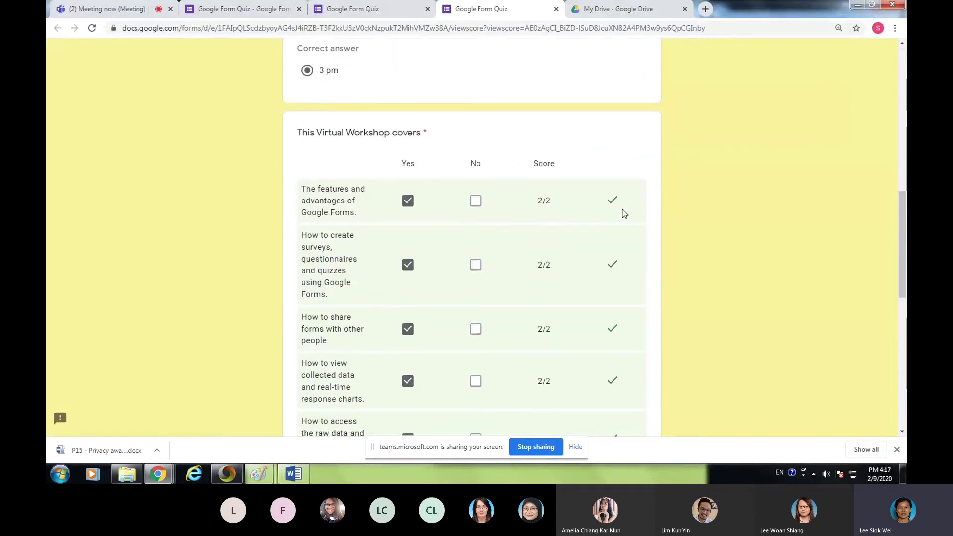
pyautogui.scroll(-3, 519, 266)
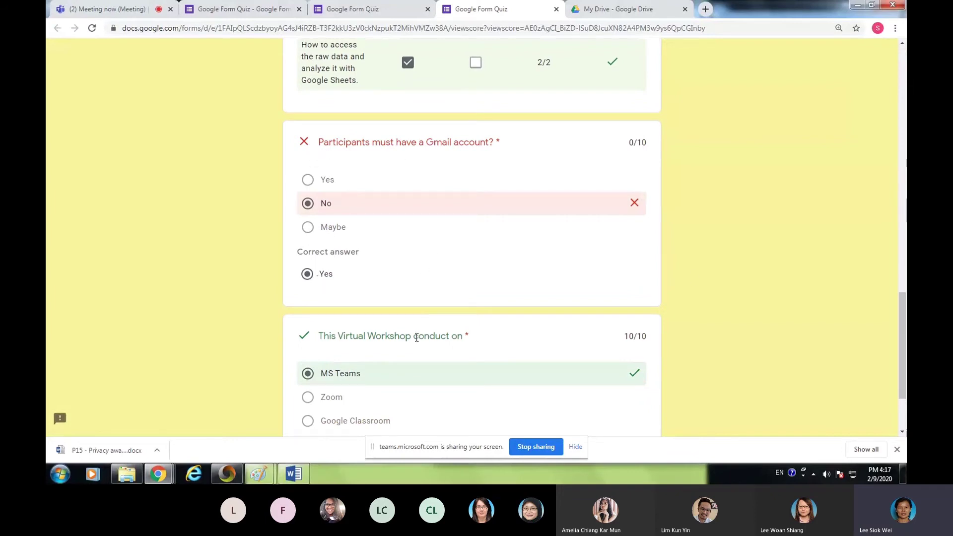
pyautogui.scroll(-2, 386, 359)
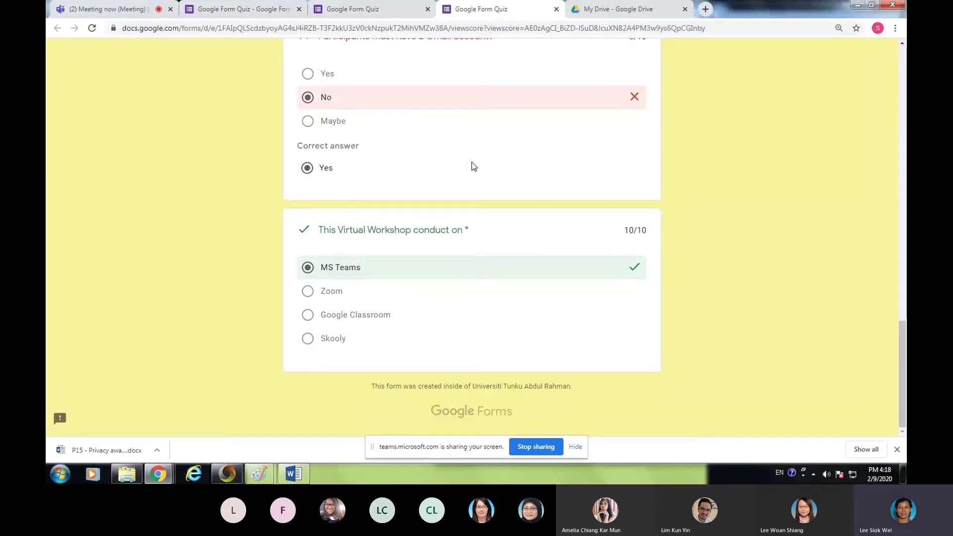
pyautogui.click(555, 9)
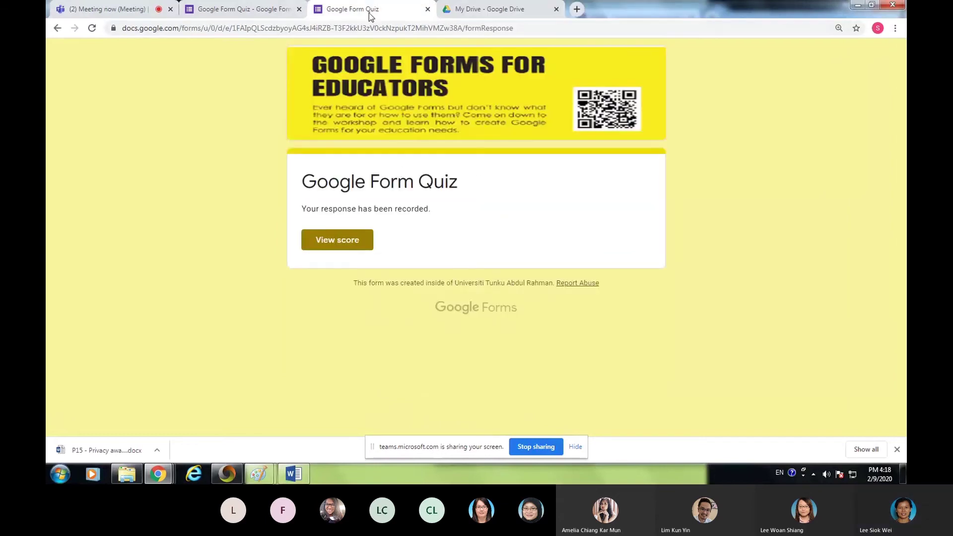
# - Close the quiz response page and return to the My Drive file list
pyautogui.click(428, 9)
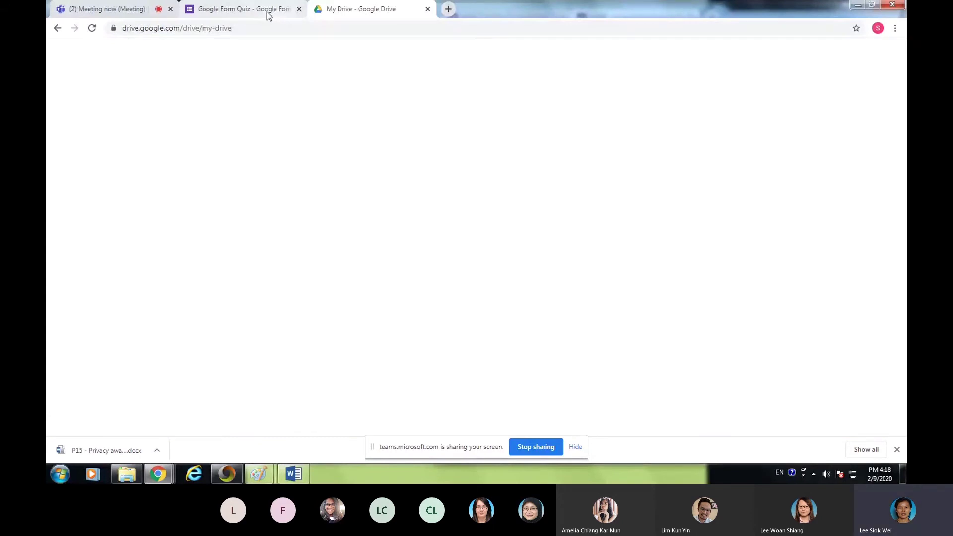
pyautogui.click(266, 11)
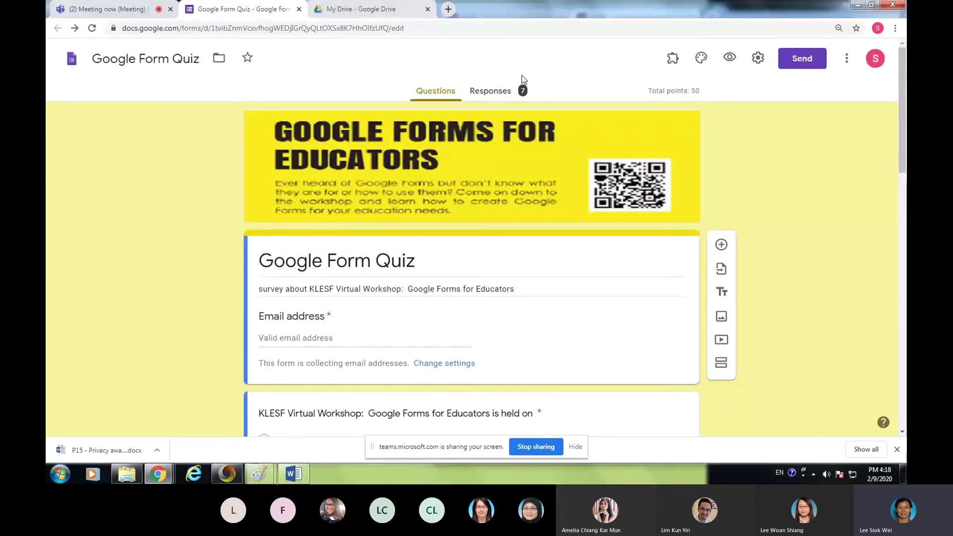
pyautogui.click(374, 13)
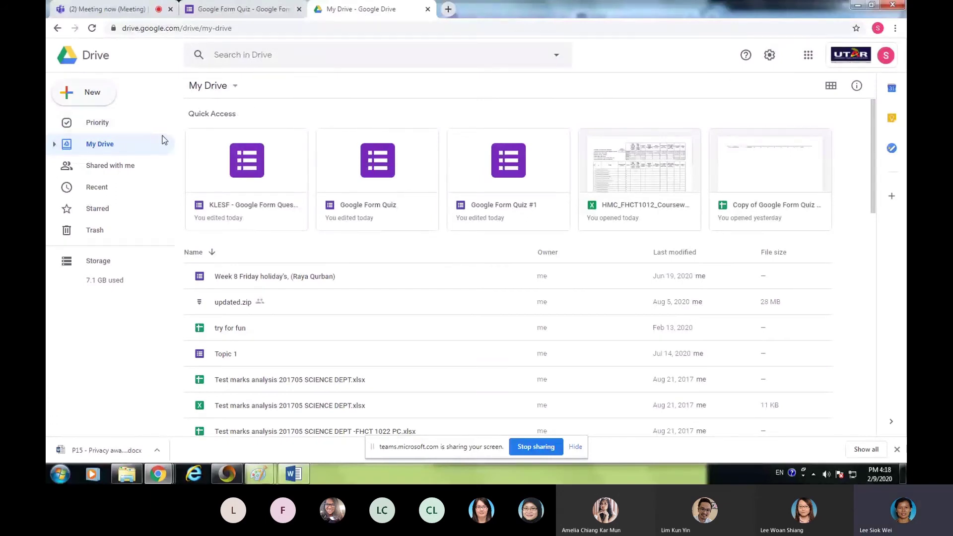
# - Create a blank Google Form through Drive's New > More > Google Forms menu
pyautogui.click(95, 97)
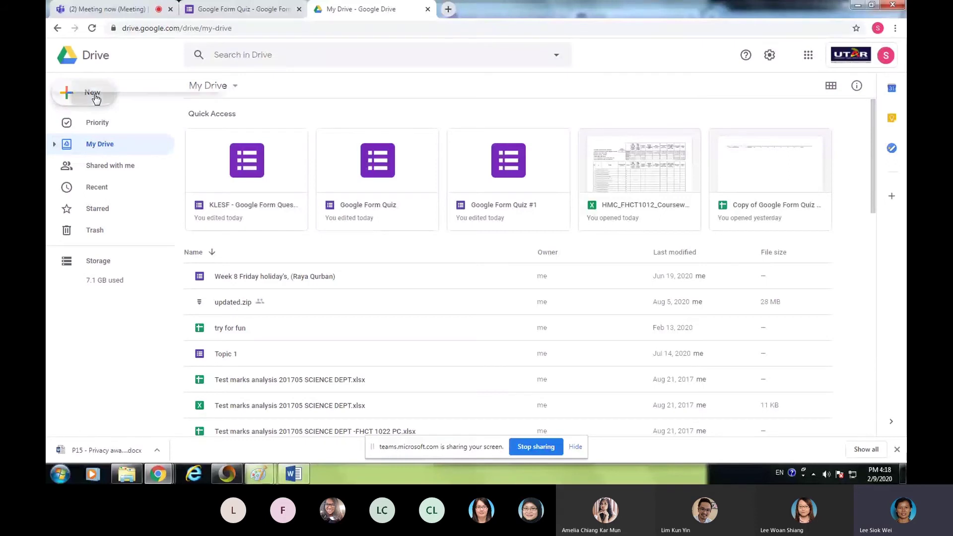
pyautogui.moveTo(94, 215)
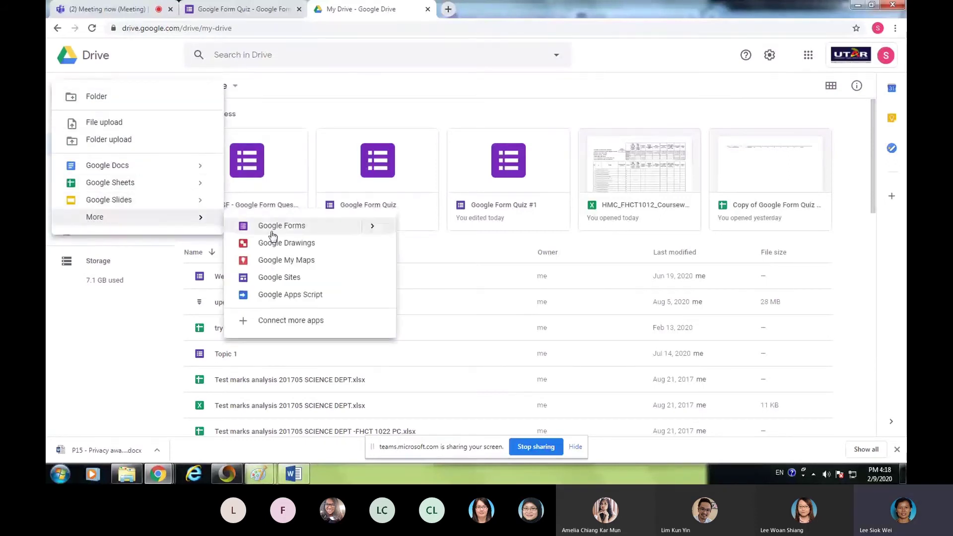
pyautogui.moveTo(374, 229)
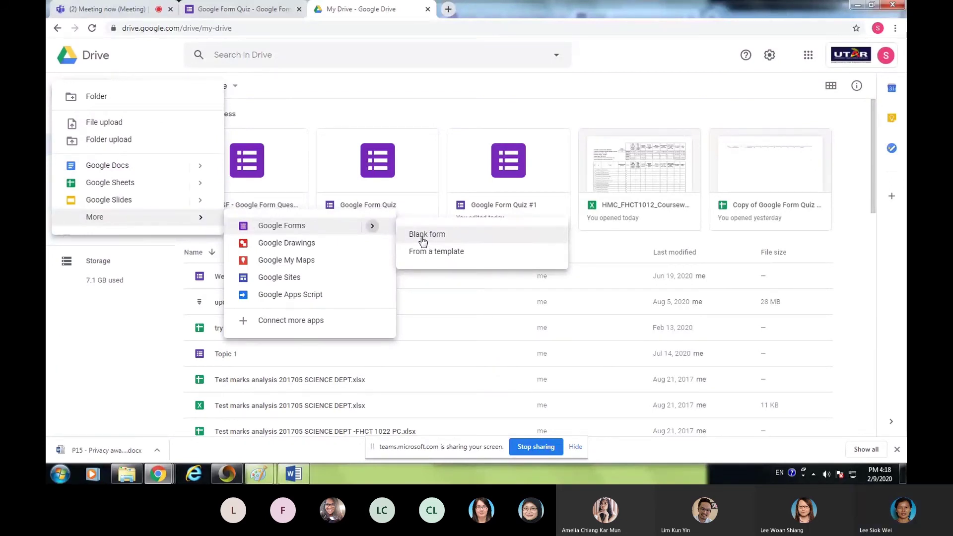
pyautogui.click(422, 242)
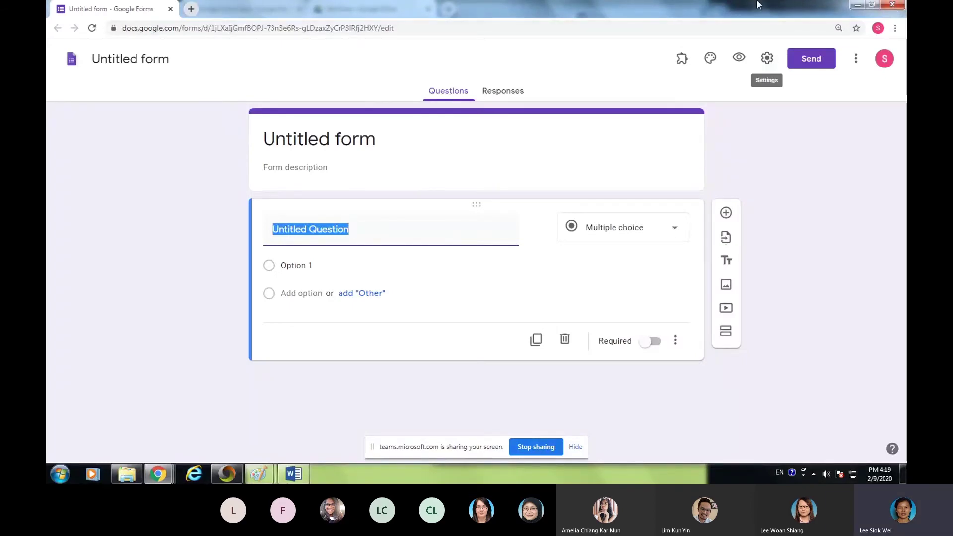
# - Snap the Untitled form beside the Google Form Quiz editor, then open the Pictures library
pyautogui.click(871, 5)
pyautogui.moveTo(497, 47); pyautogui.dragTo(714, 17)
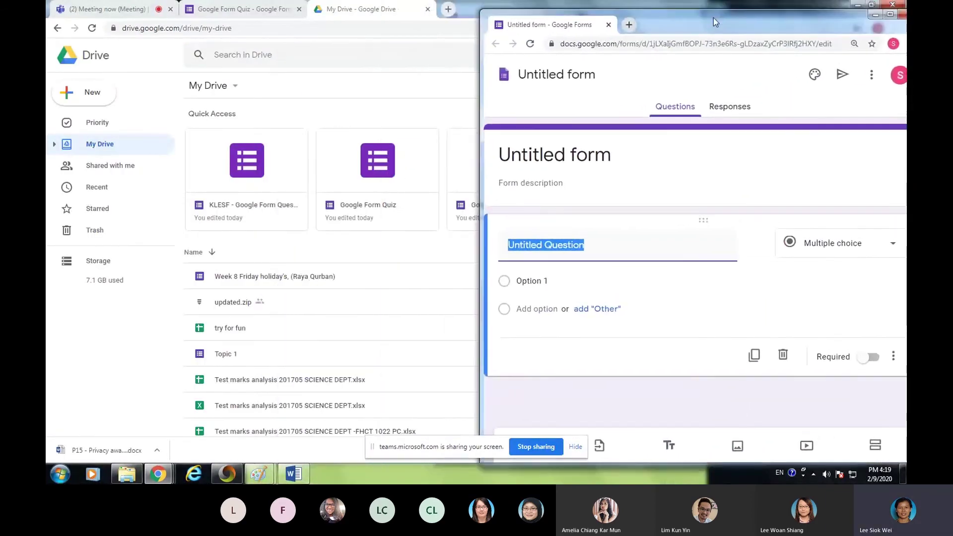
pyautogui.click(375, 34)
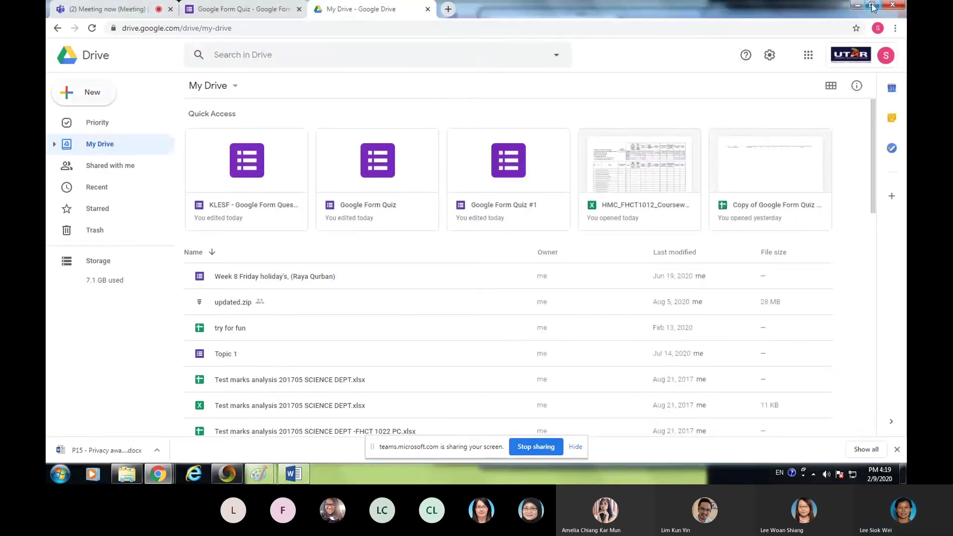
pyautogui.click(872, 5)
pyautogui.click(219, 19)
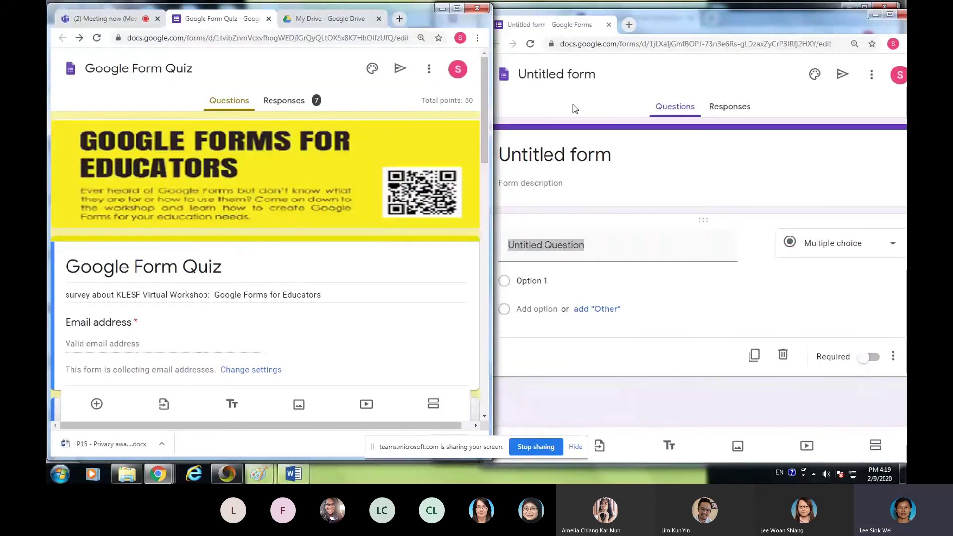
pyautogui.click(694, 80)
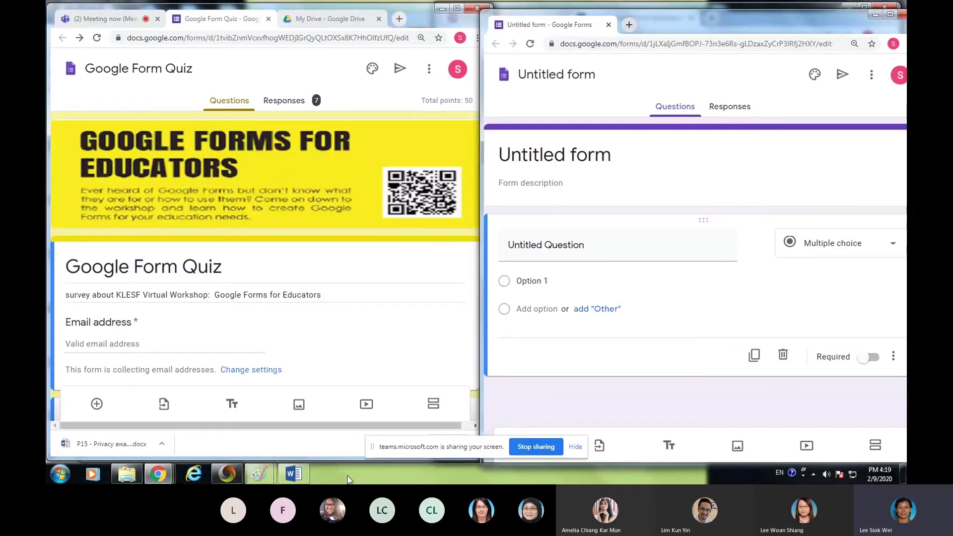
pyautogui.click(126, 474)
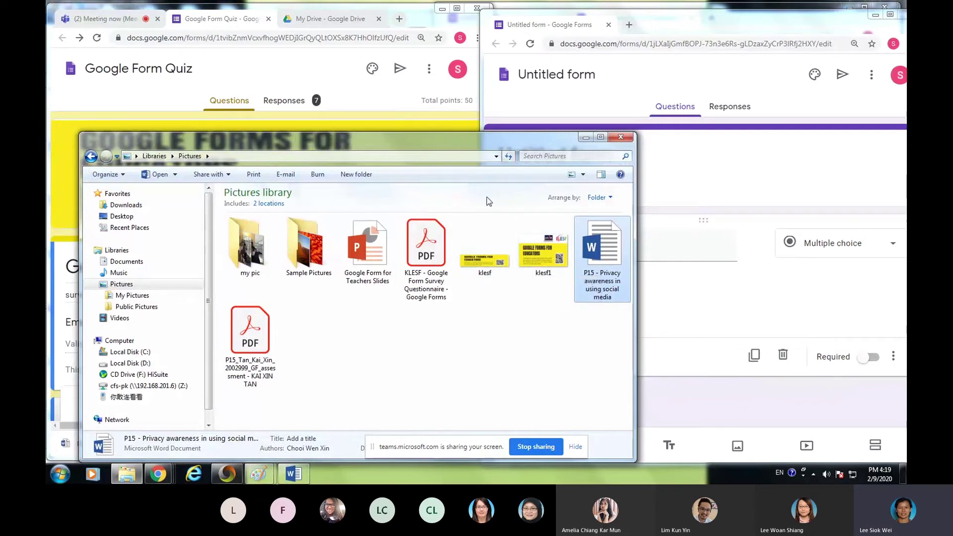
# - Preview the klesf banner in Paint, then minimize it and bring the Untitled form forward
pyautogui.click(259, 476)
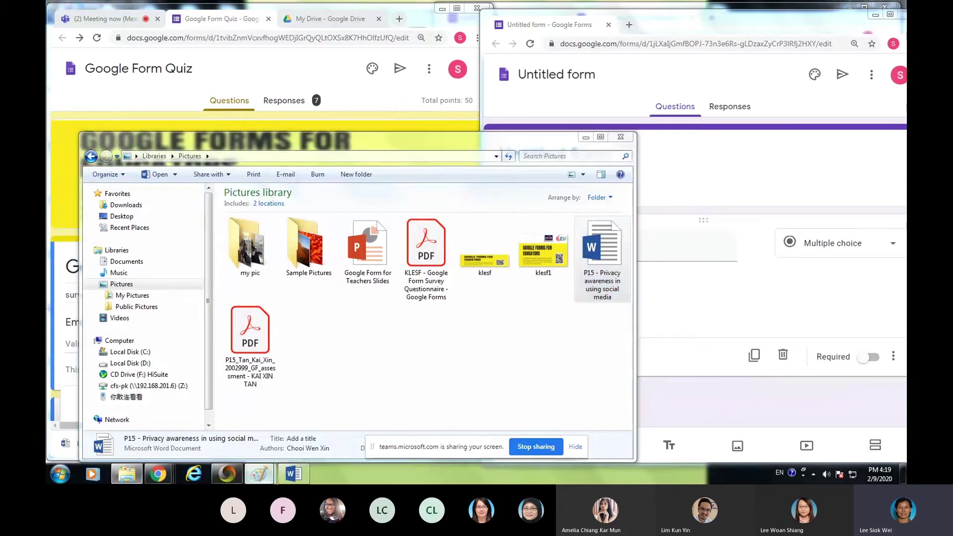
pyautogui.click(287, 422)
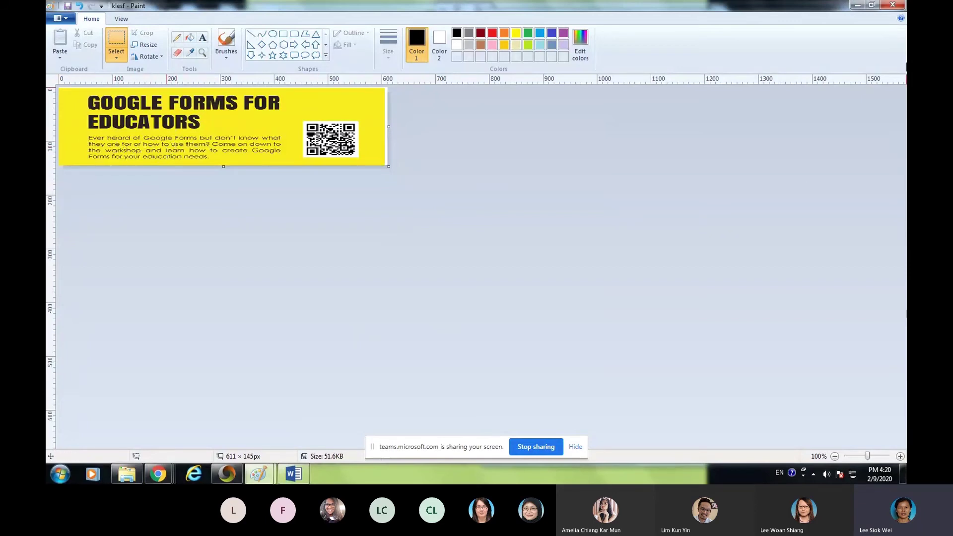
pyautogui.click(857, 5)
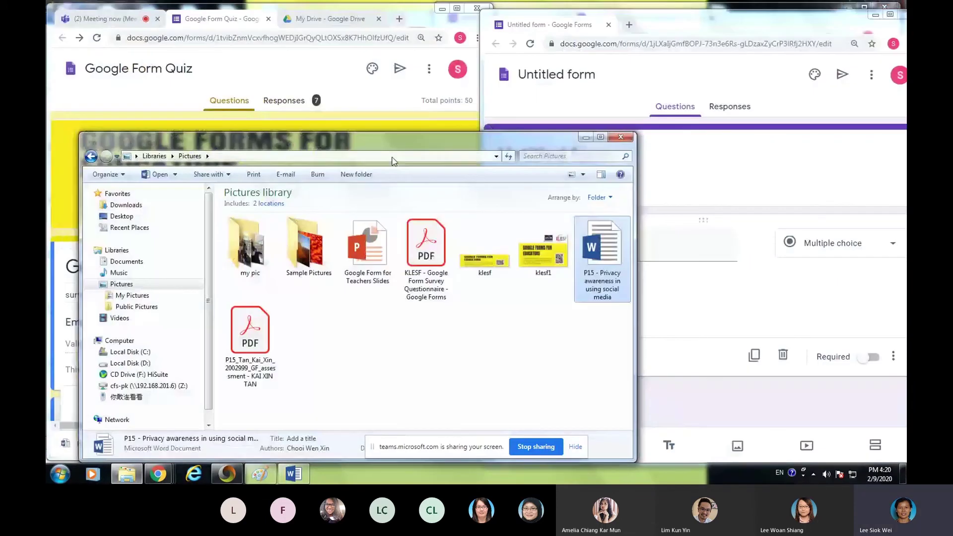
pyautogui.click(675, 185)
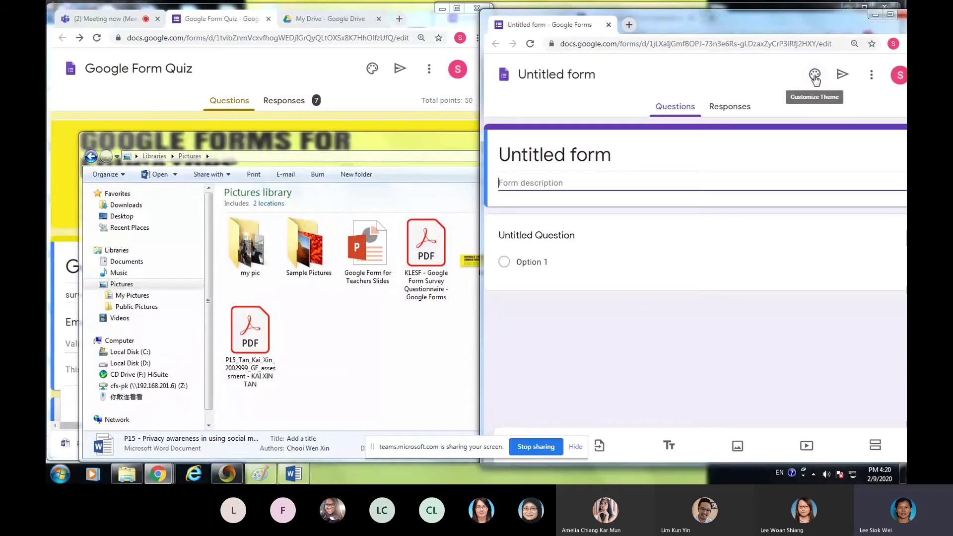
# - Upload the klesf1 picture from the computer as the form's header image
pyautogui.click(815, 76)
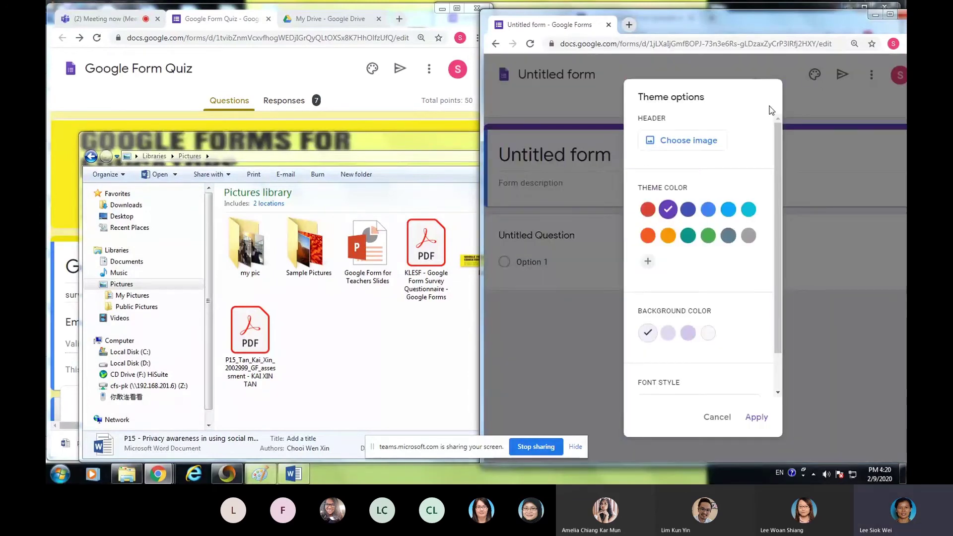
pyautogui.click(673, 144)
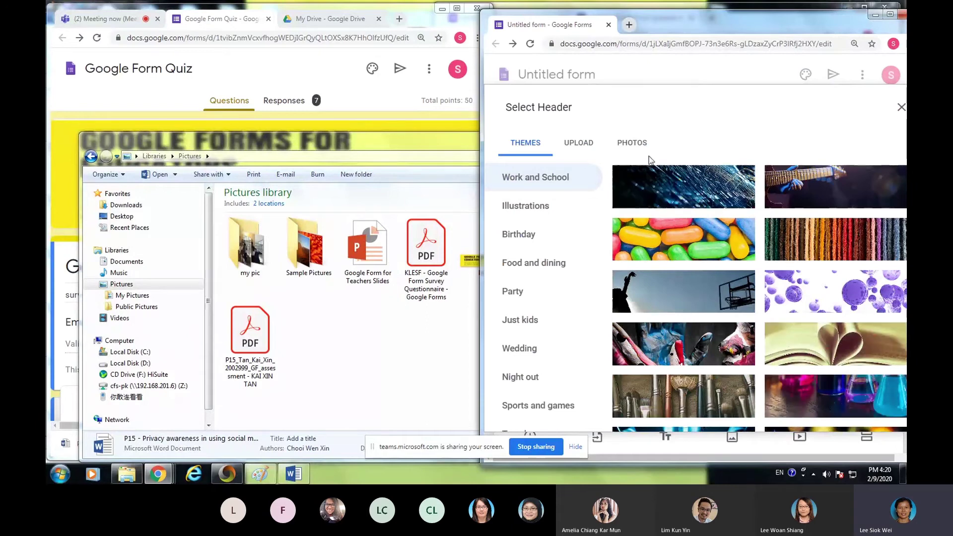
pyautogui.click(577, 148)
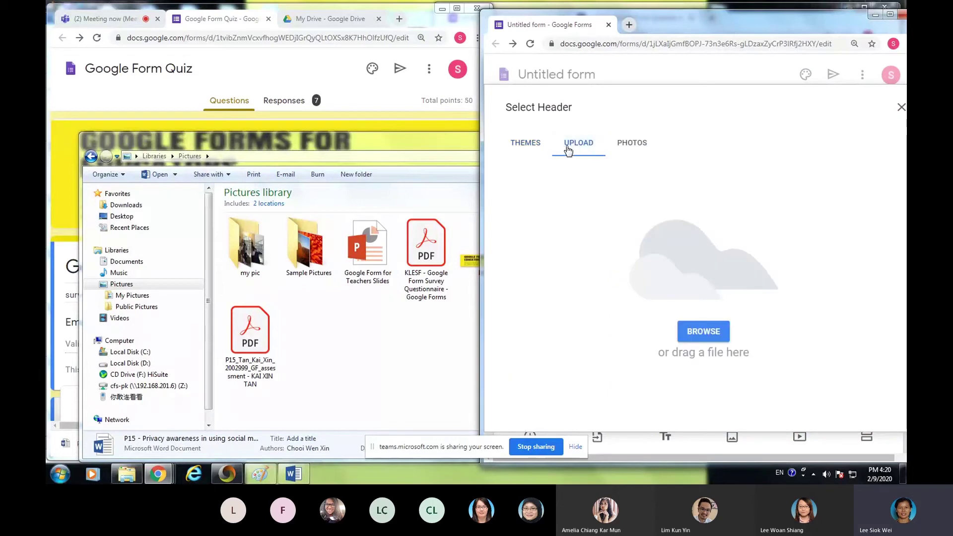
pyautogui.click(707, 333)
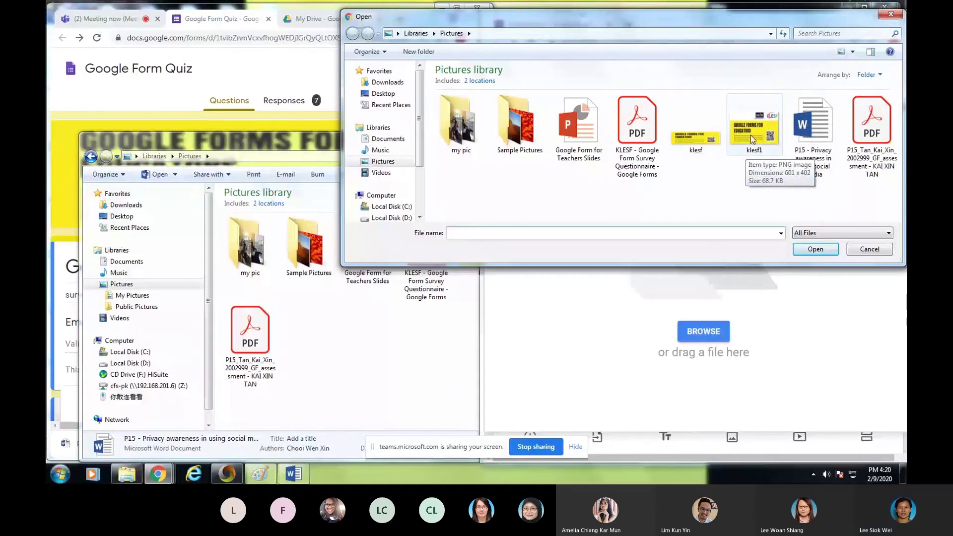
pyautogui.click(750, 135)
pyautogui.click(810, 249)
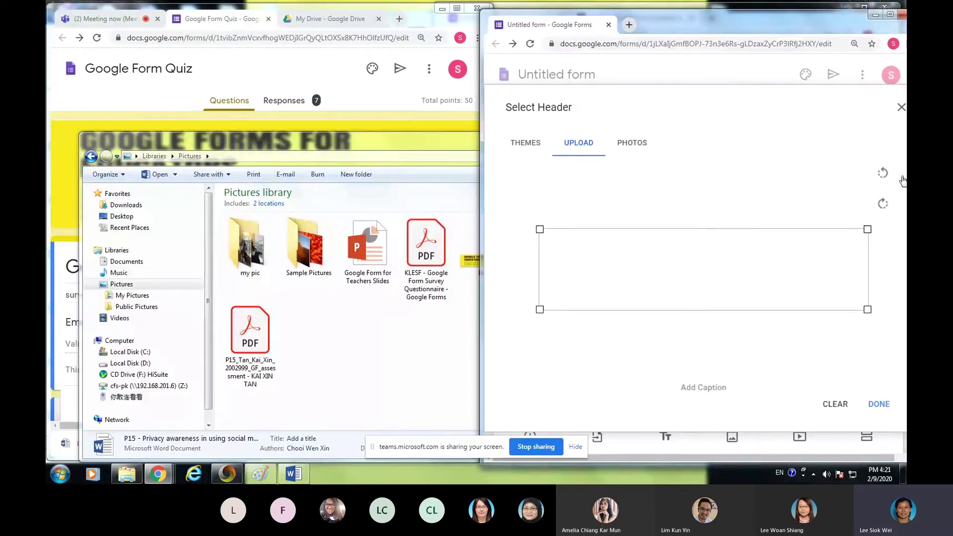
# - Maximize the form, clear the klesf1 header upload and upload the klesf banner instead
pyautogui.press('super+Left')
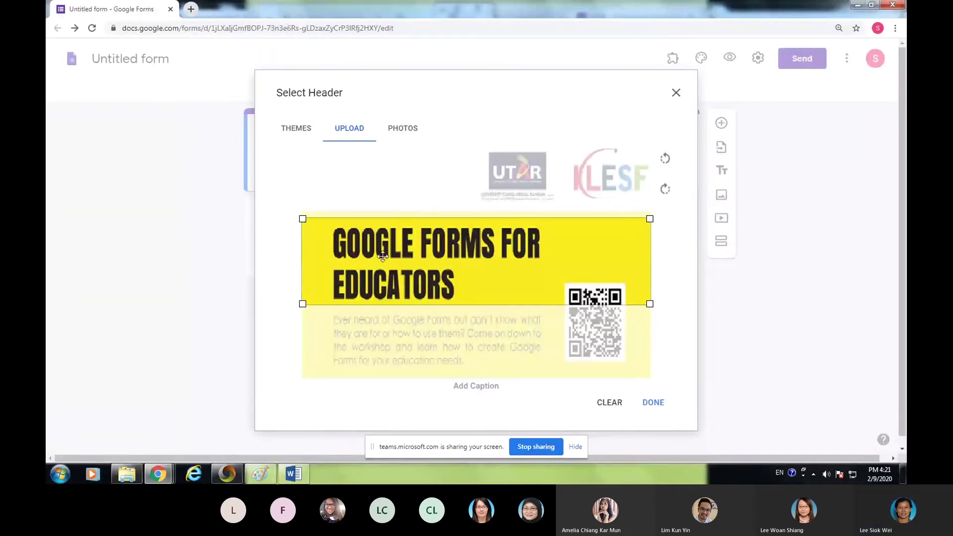
pyautogui.moveTo(345, 231)
pyautogui.mouseDown()
pyautogui.moveTo(357, 158)
pyautogui.moveTo(354, 248)
pyautogui.moveTo(355, 226)
pyautogui.mouseUp()
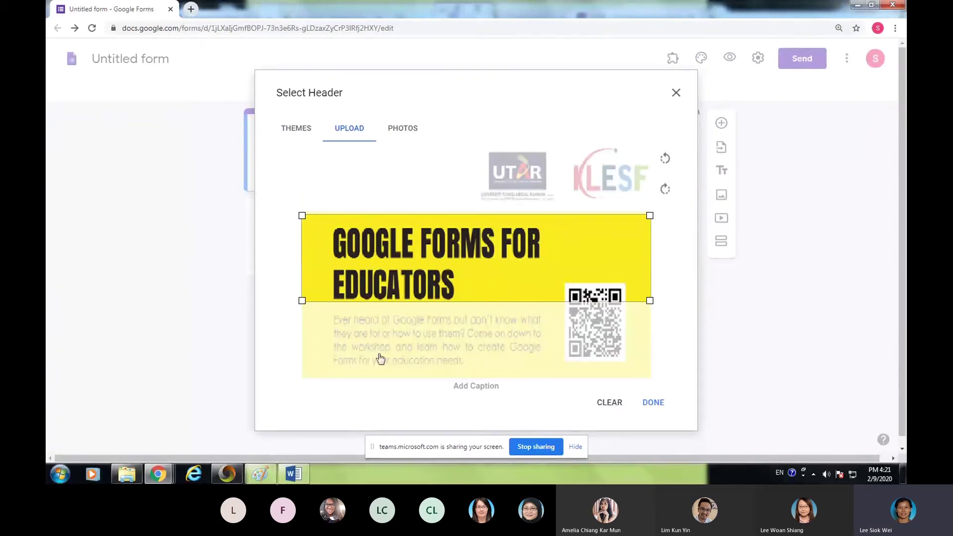
pyautogui.click(610, 402)
pyautogui.click(474, 324)
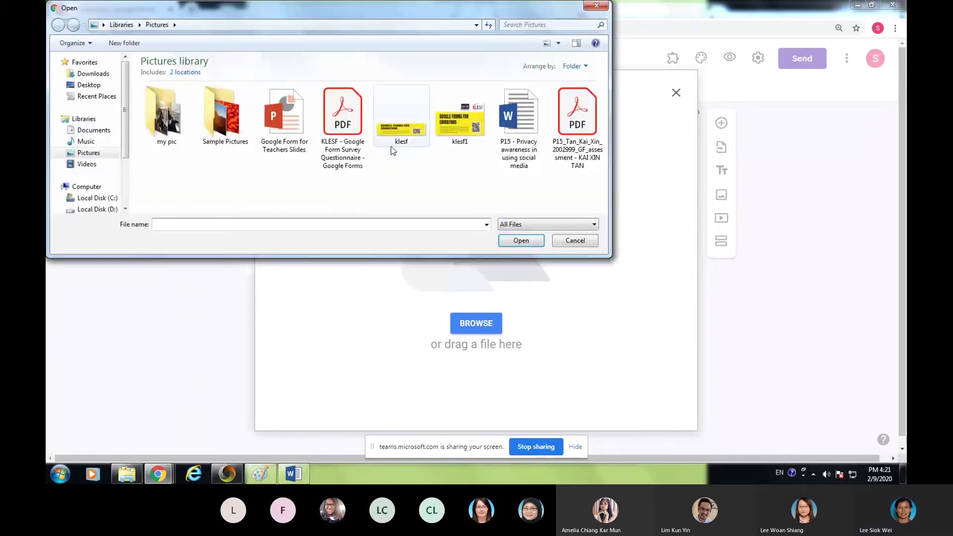
pyautogui.click(401, 135)
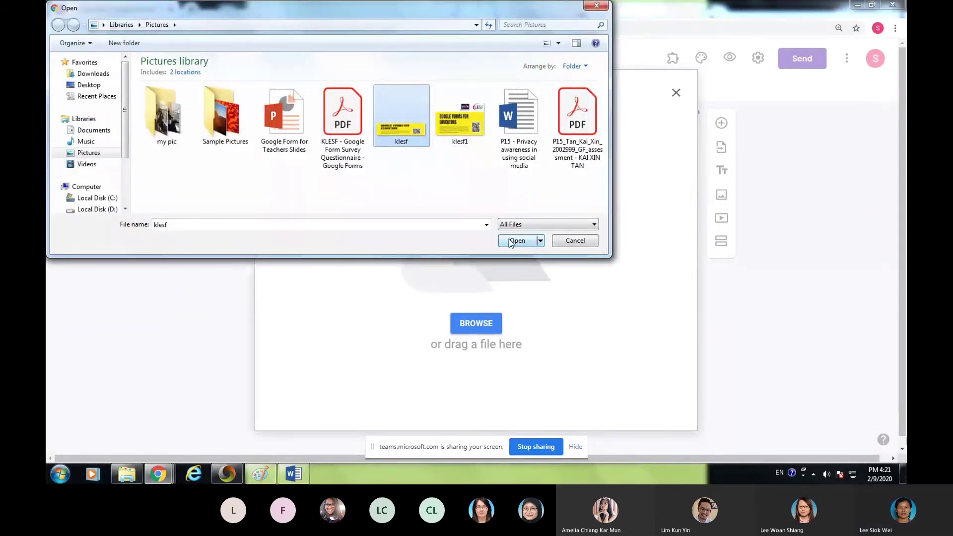
pyautogui.click(509, 240)
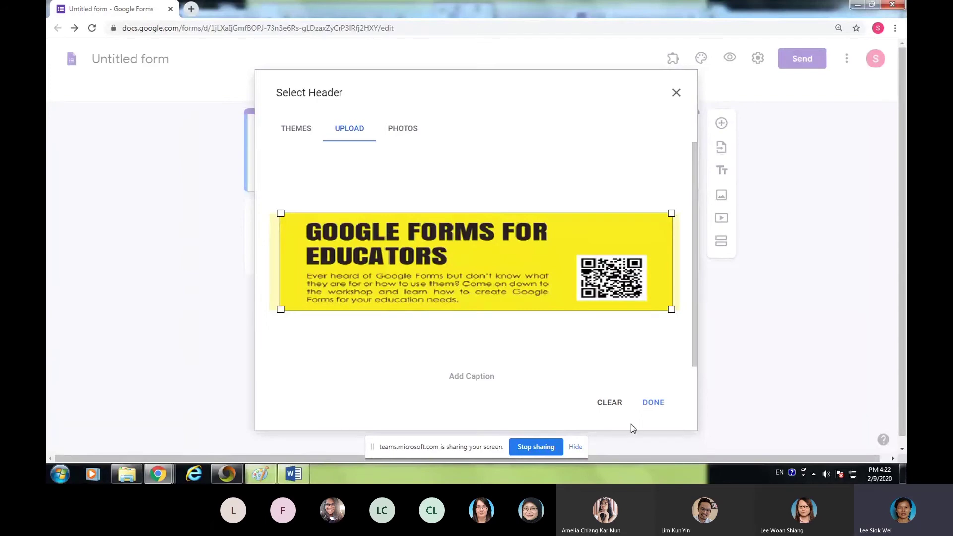
# - Confirm the klesf header, then choose yellow theme colour, pale yellow background and Basic font
pyautogui.click(648, 403)
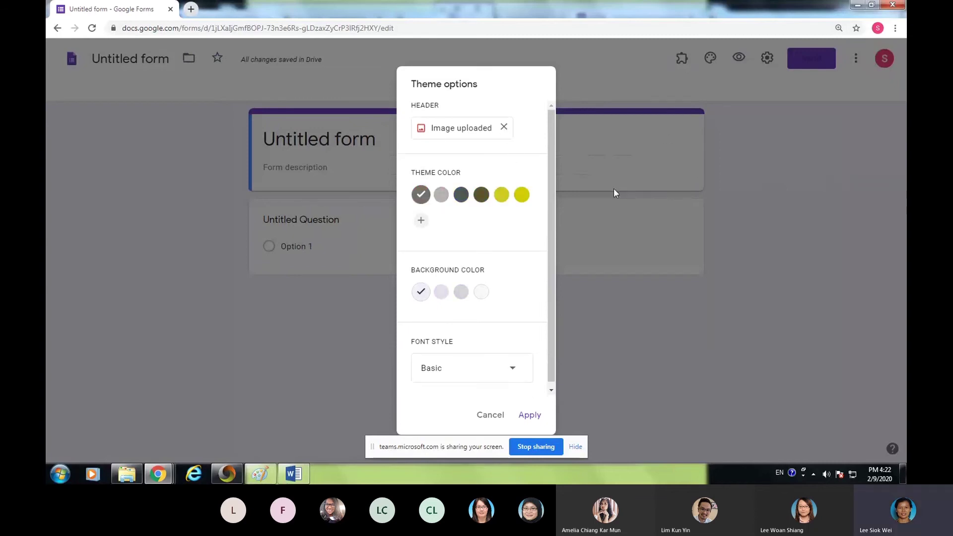
pyautogui.click(464, 201)
pyautogui.click(481, 196)
pyautogui.click(501, 195)
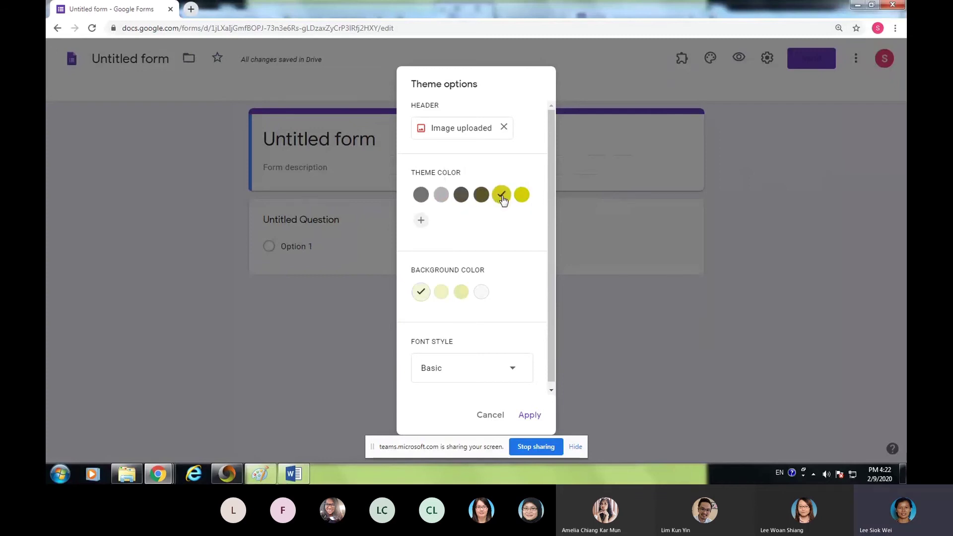
pyautogui.click(461, 293)
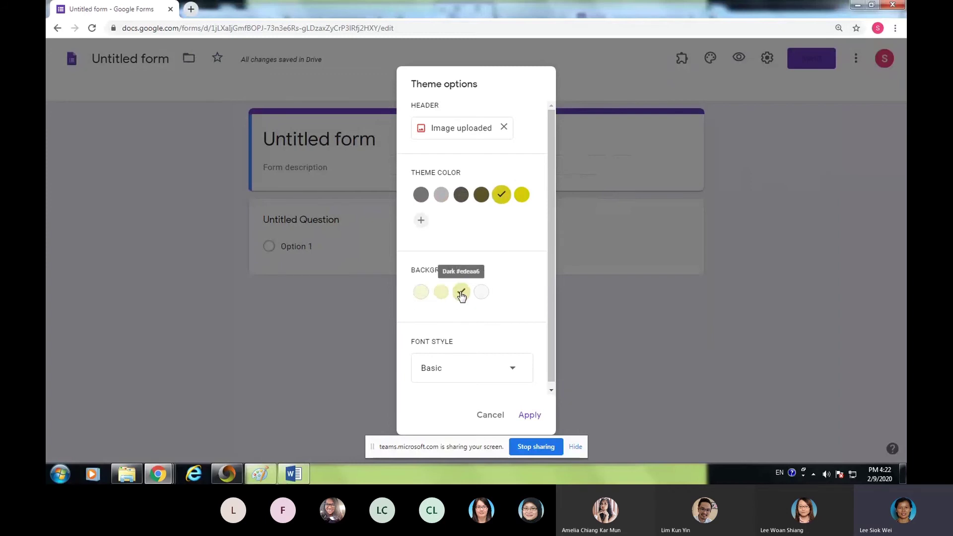
pyautogui.click(516, 372)
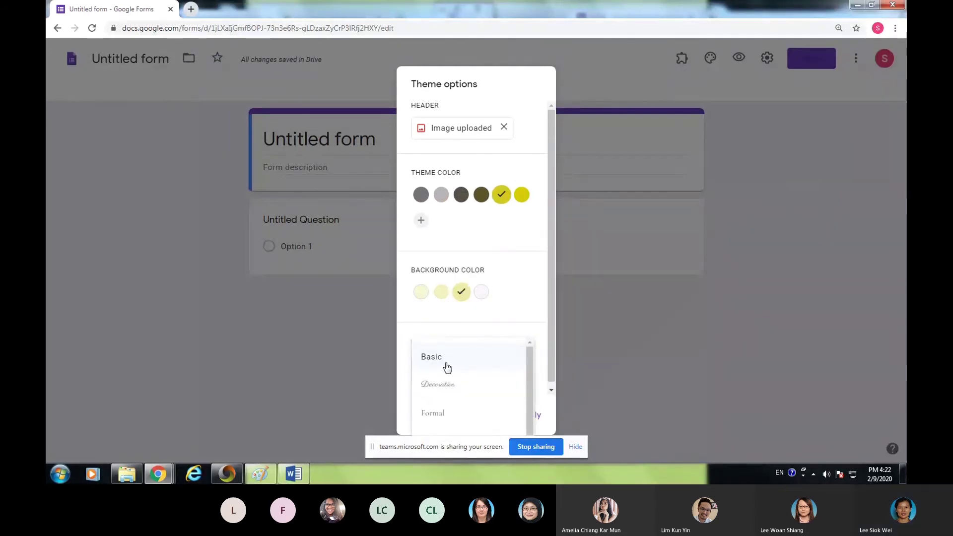
pyautogui.click(432, 361)
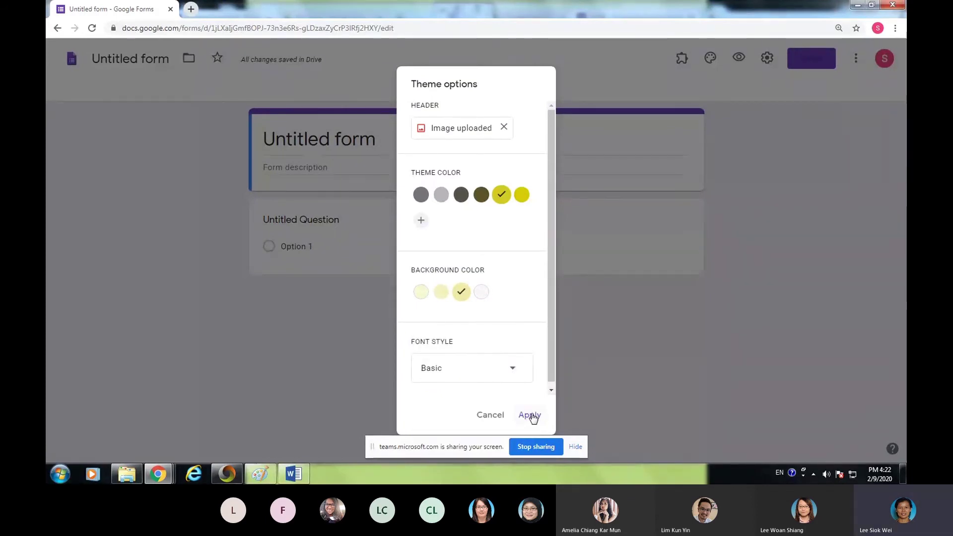
pyautogui.click(529, 416)
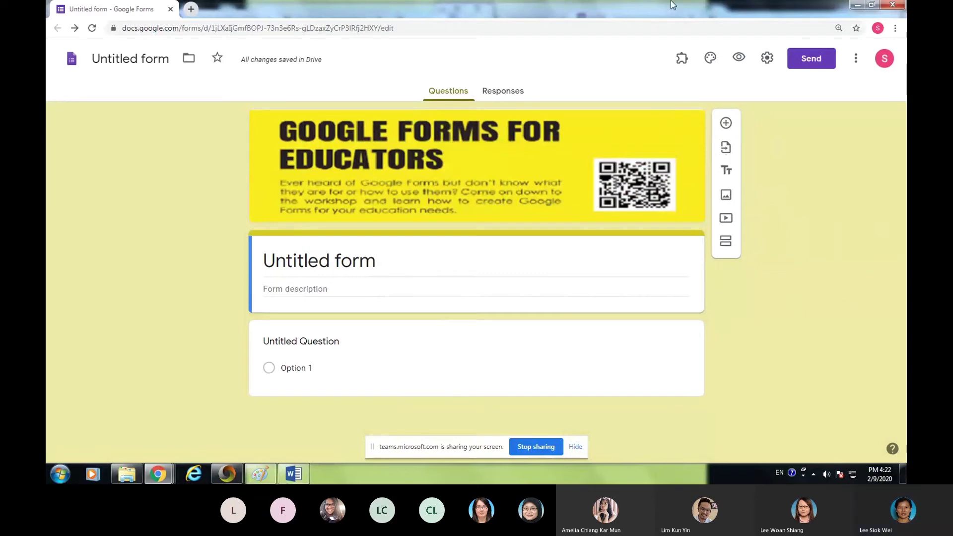
# - Place the original quiz alongside for reference and title the new form 'Google Form Quiz'
pyautogui.click(871, 4)
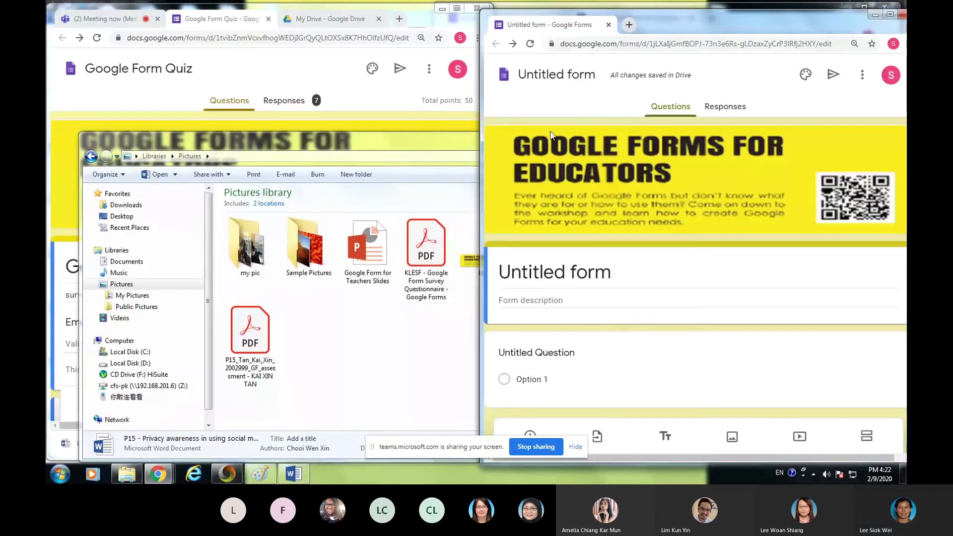
pyautogui.click(230, 76)
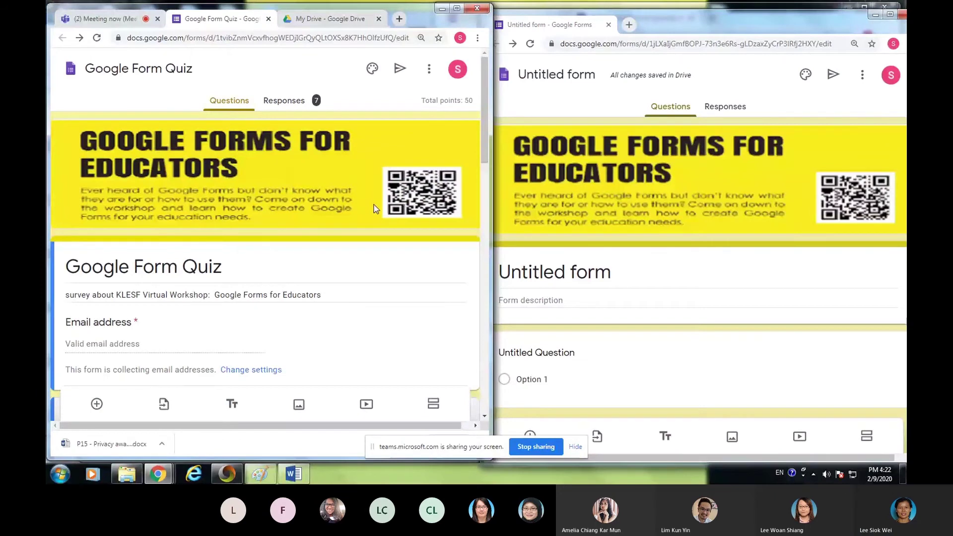
pyautogui.scroll(-3, 376, 208)
pyautogui.click(579, 276)
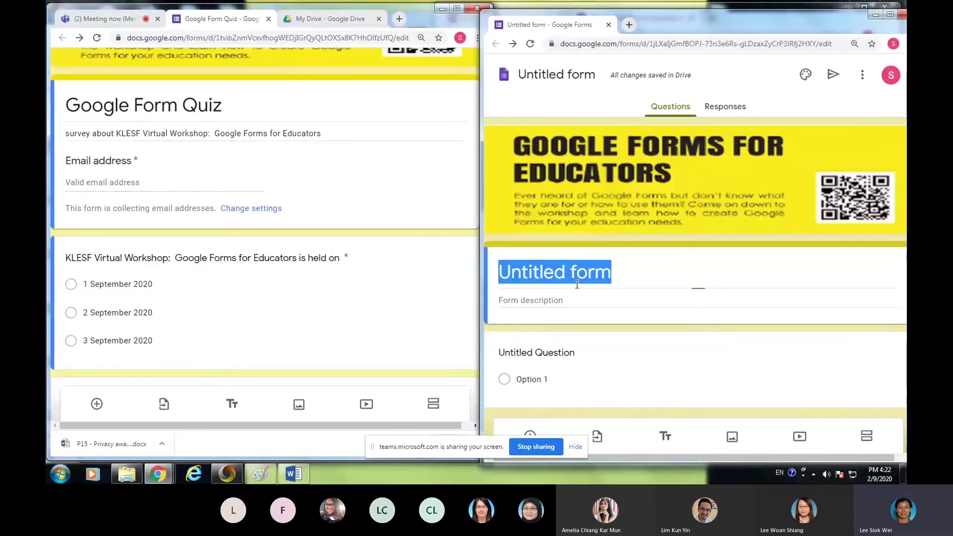
pyautogui.write('Goo')
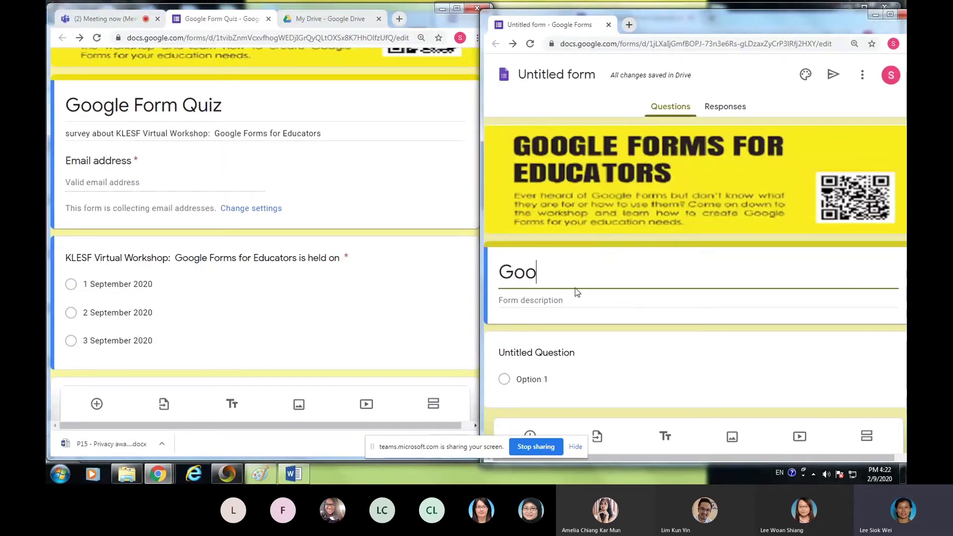
pyautogui.write('gle Form Quiz')
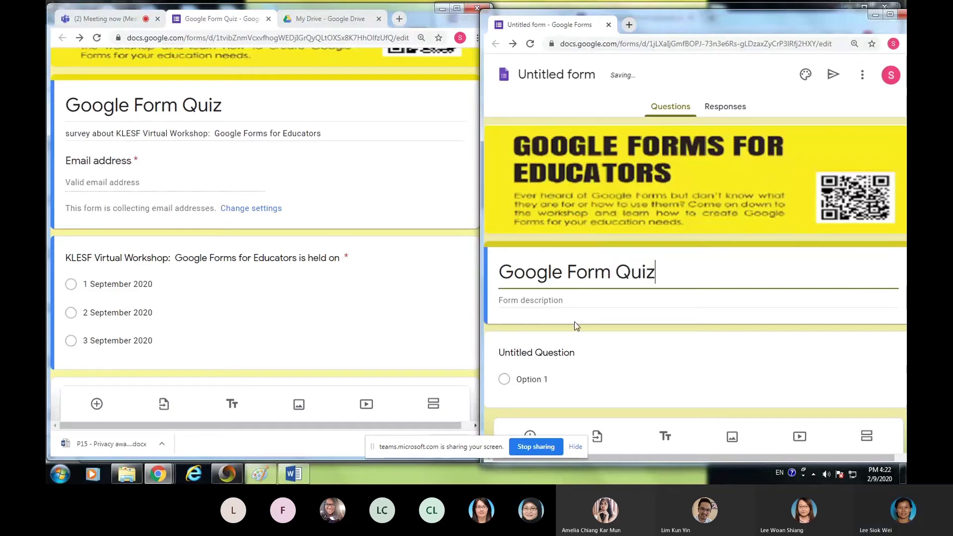
# - Add the description 'Survey about KLESF Virtual Workshop: Google Forms For Educators'
pyautogui.click(555, 300)
pyautogui.write('S')
pyautogui.write('yr')
pyautogui.write('j')
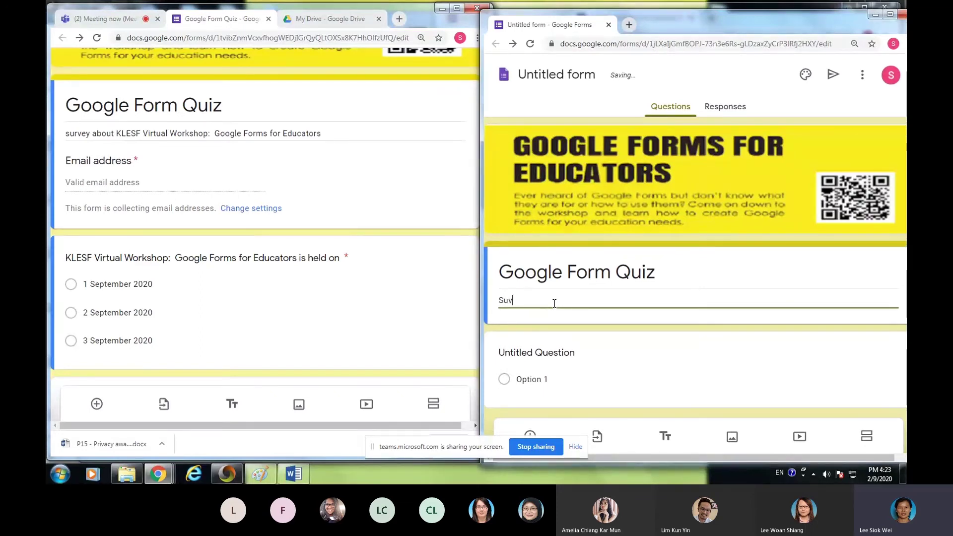
pyautogui.write('e')
pyautogui.press('BackSpace')
pyautogui.press('BackSpace')
pyautogui.write('rvey about')
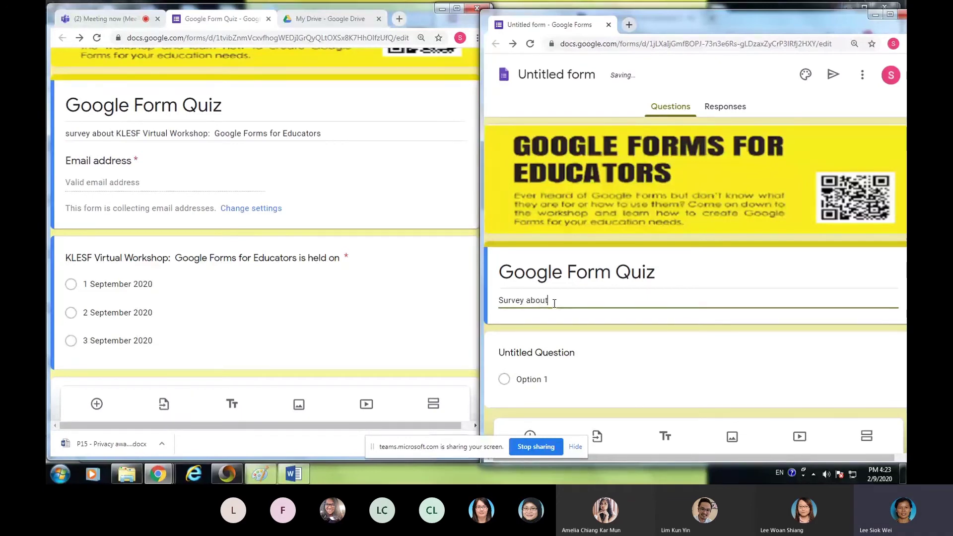
pyautogui.write(' KLESF Virtual ')
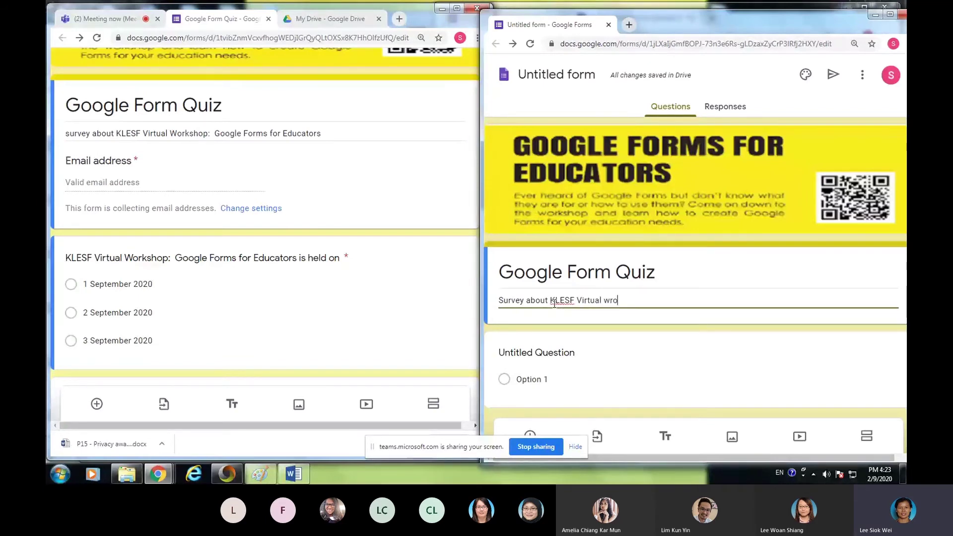
pyautogui.write('Work')
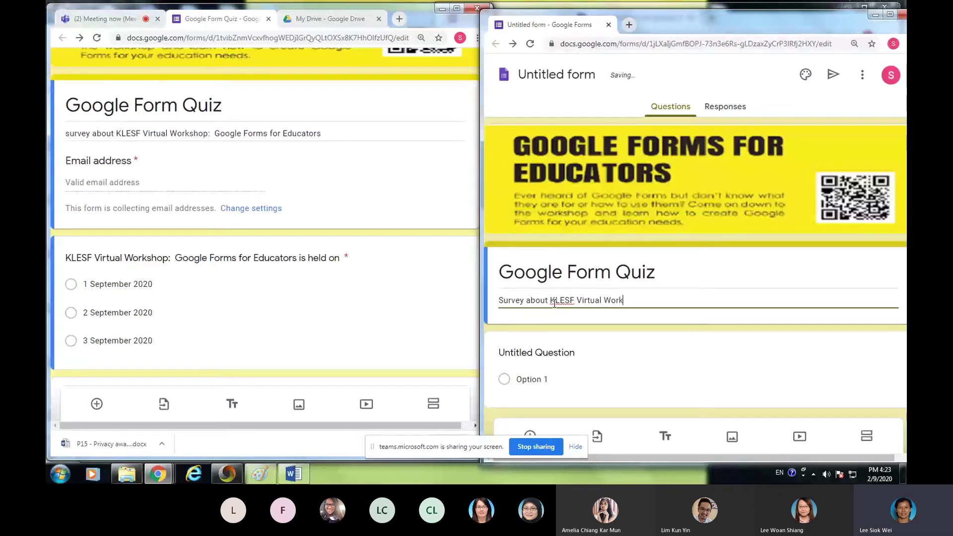
pyautogui.write('shop: Google F')
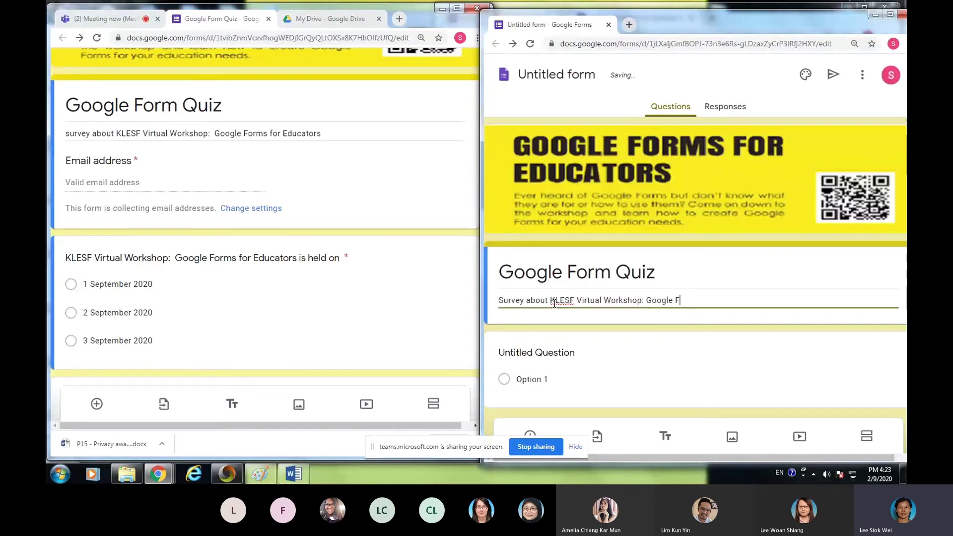
pyautogui.write('orms For')
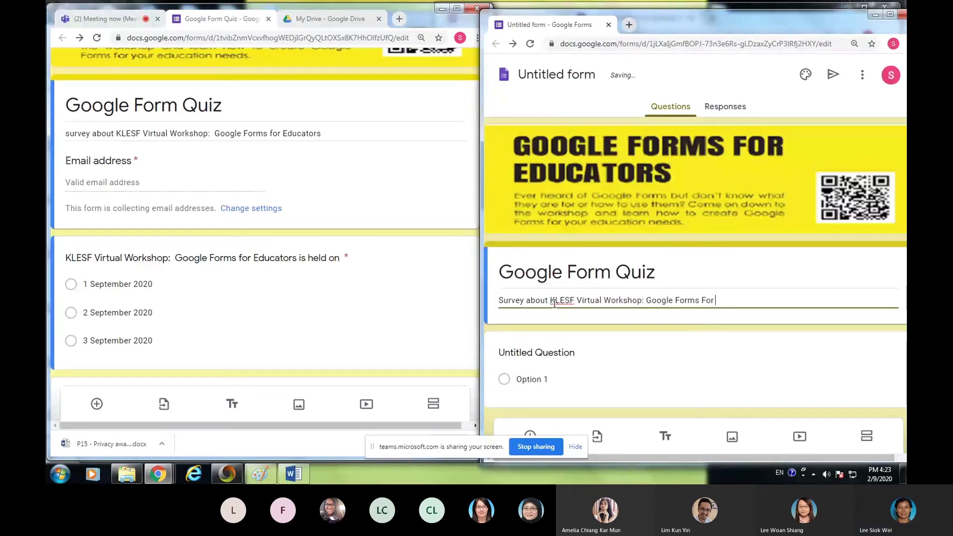
pyautogui.write(' Educators')
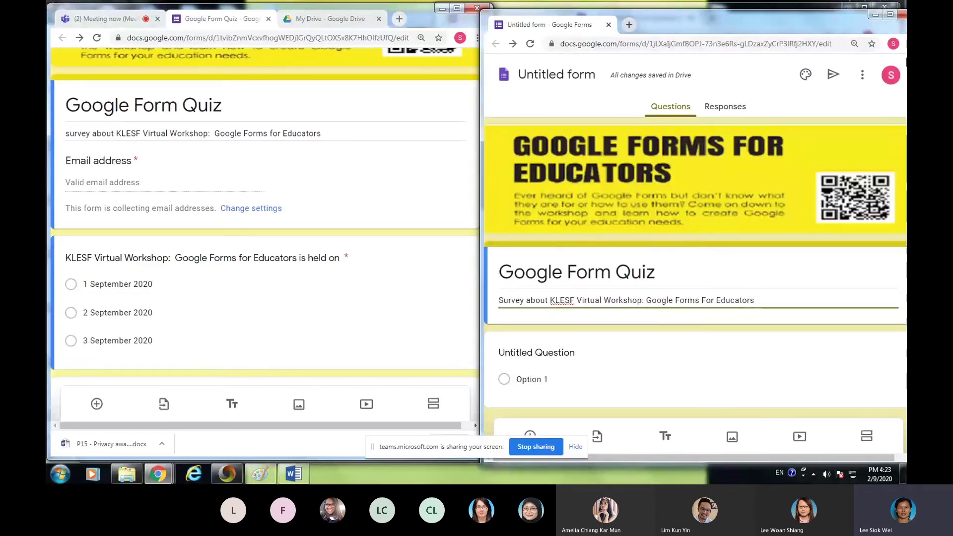
pyautogui.click(890, 15)
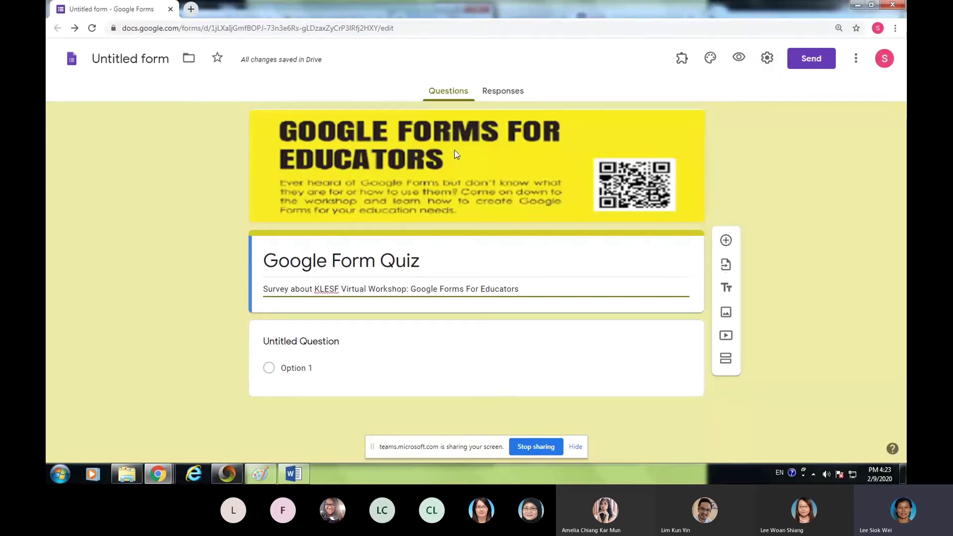
# - Turn off 'Restrict to users in Universiti Tunku Abdul Rahman' in the form's settings and save
pyautogui.click(767, 61)
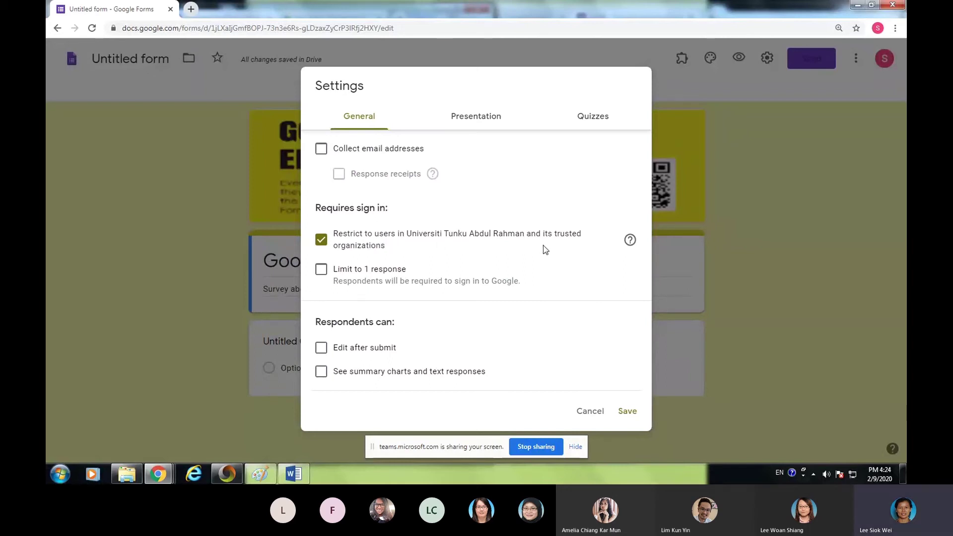
pyautogui.click(778, 263)
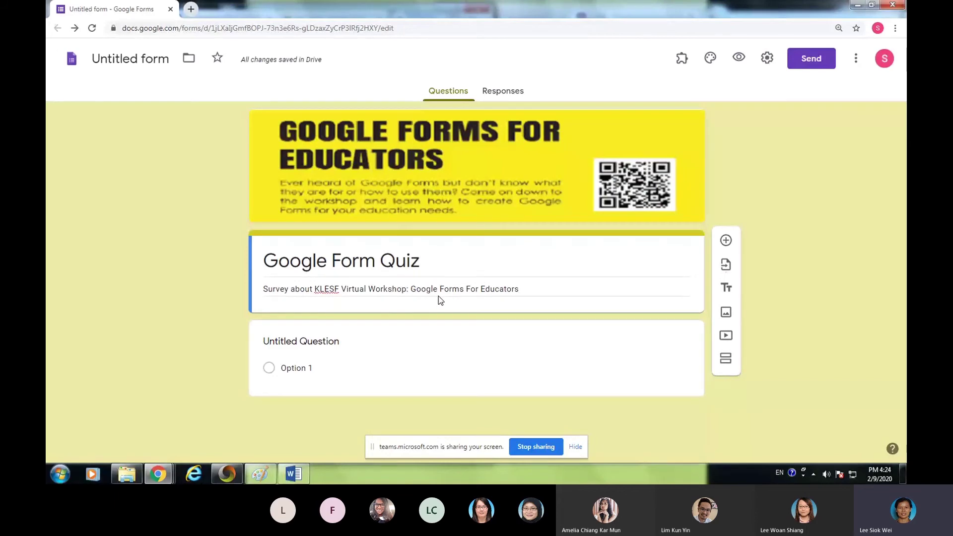
pyautogui.click(768, 60)
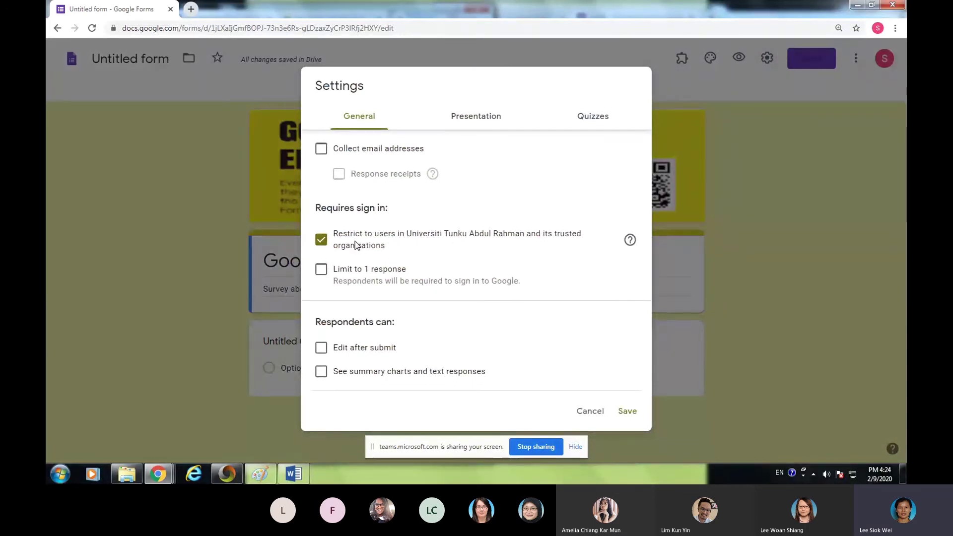
pyautogui.click(323, 243)
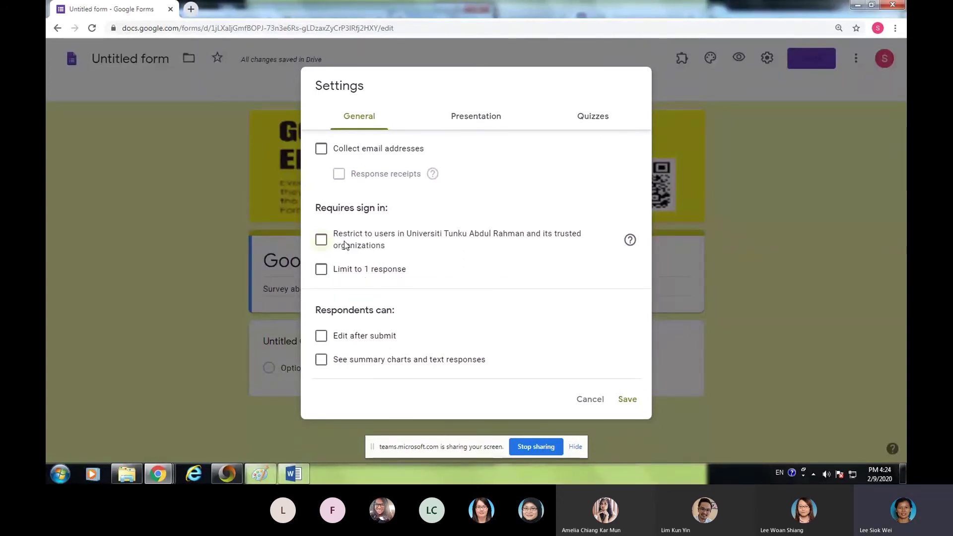
pyautogui.click(779, 275)
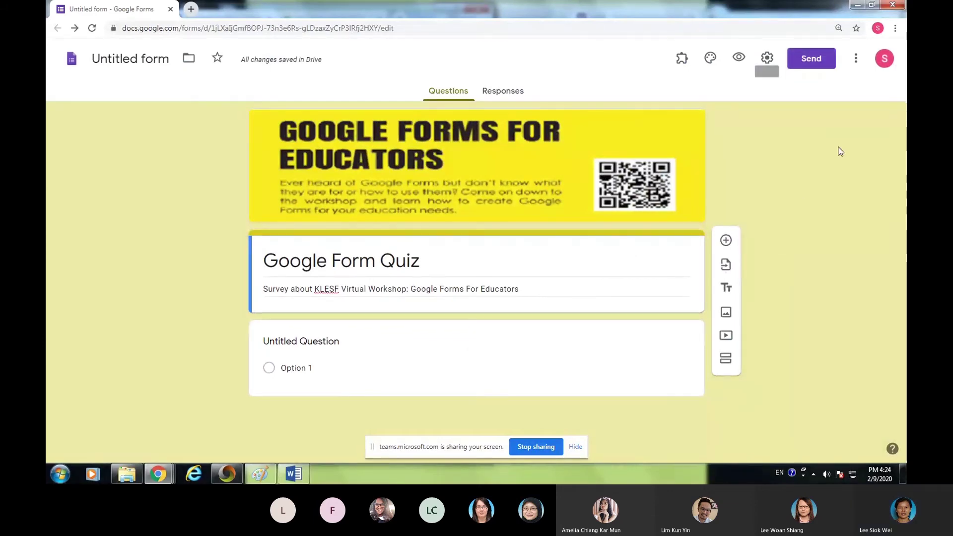
pyautogui.click(767, 58)
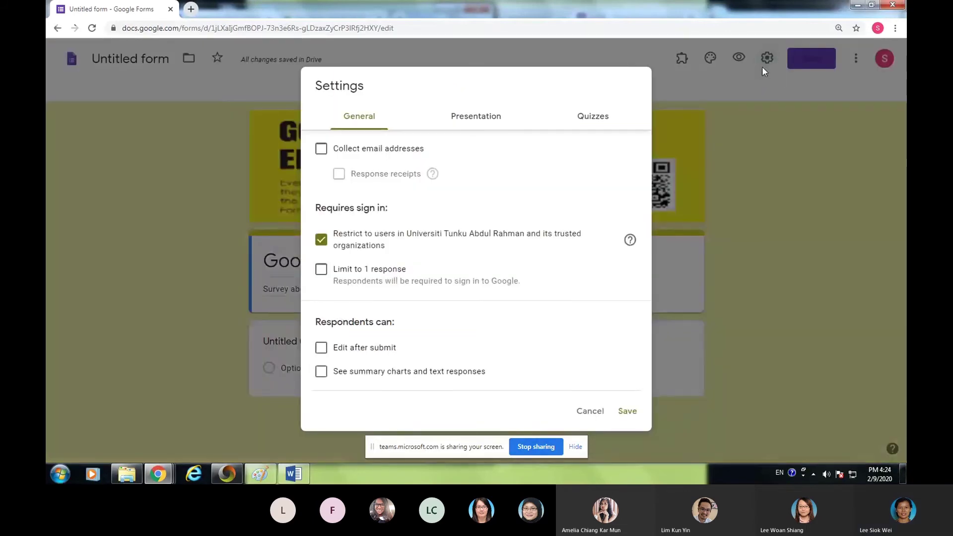
pyautogui.click(315, 241)
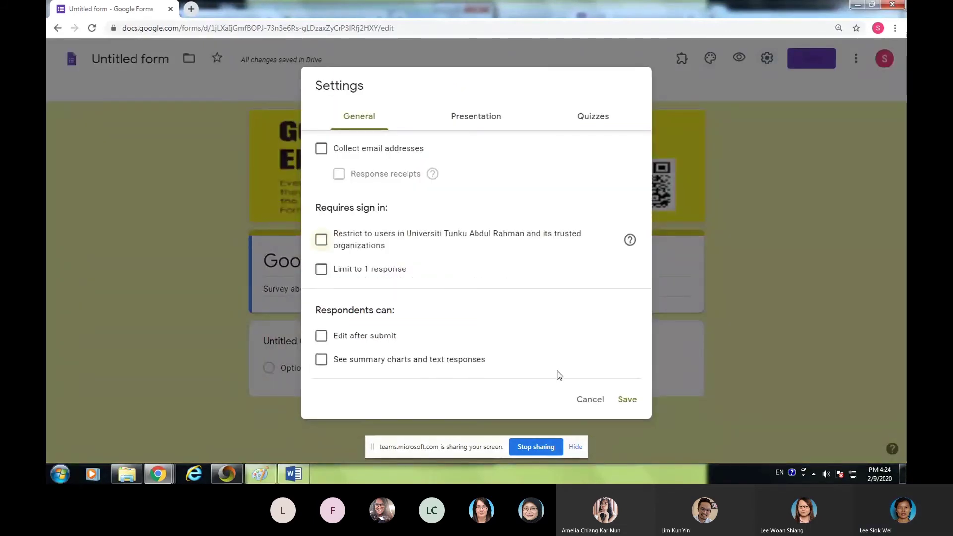
pyautogui.click(628, 400)
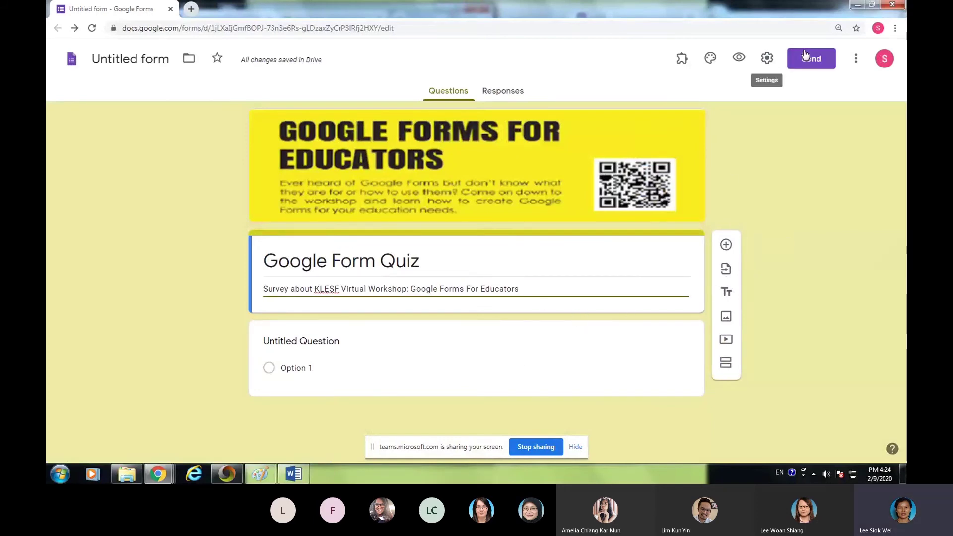
pyautogui.click(767, 60)
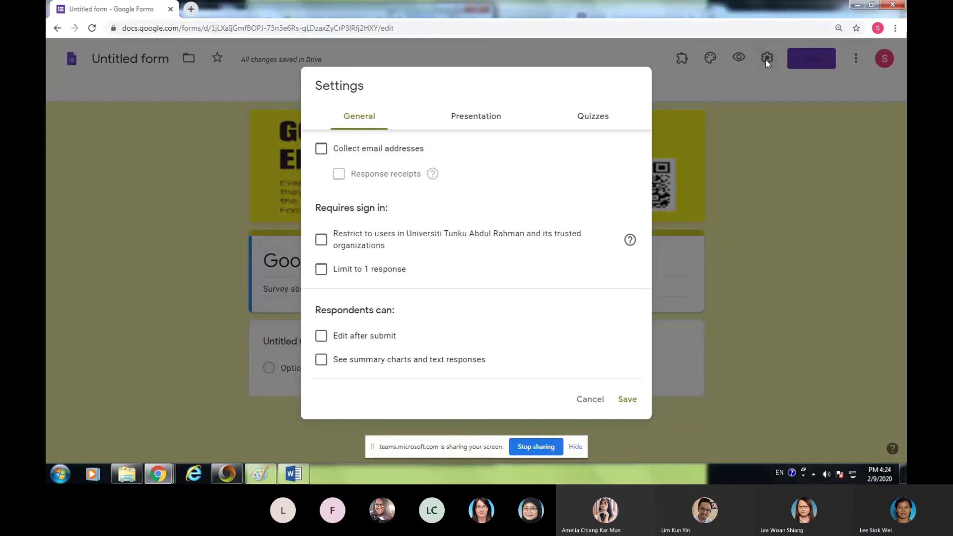
pyautogui.click(626, 399)
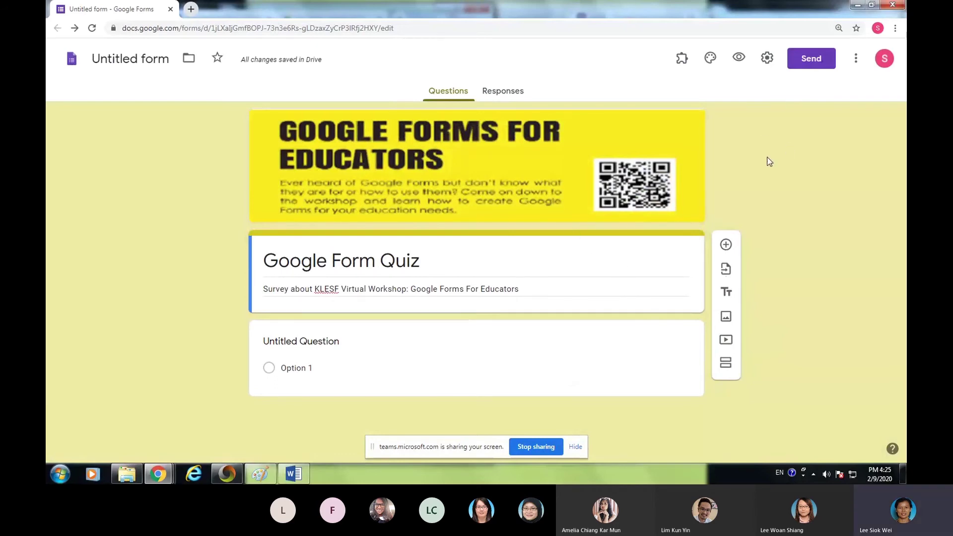
# - Turn on email address collection in the form's settings and save
pyautogui.click(871, 4)
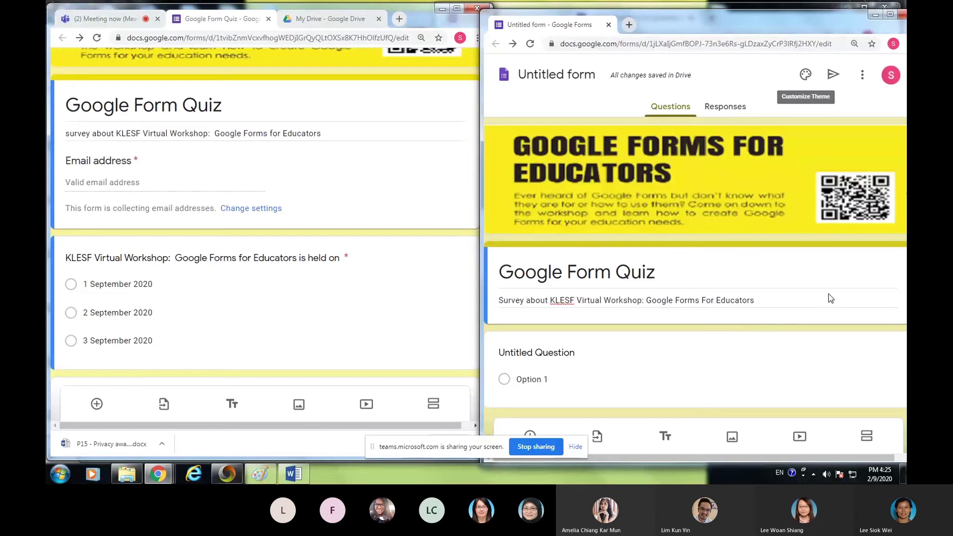
pyautogui.click(891, 15)
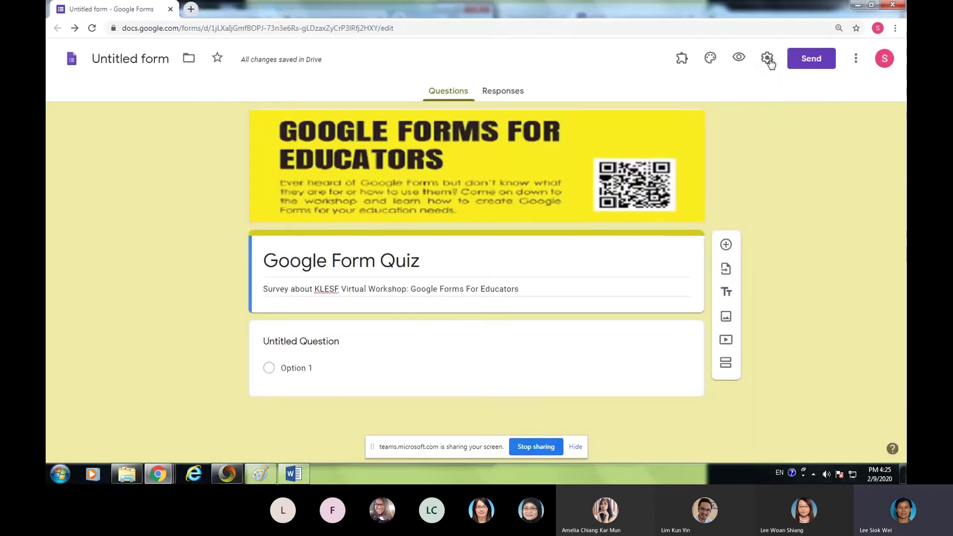
pyautogui.click(768, 58)
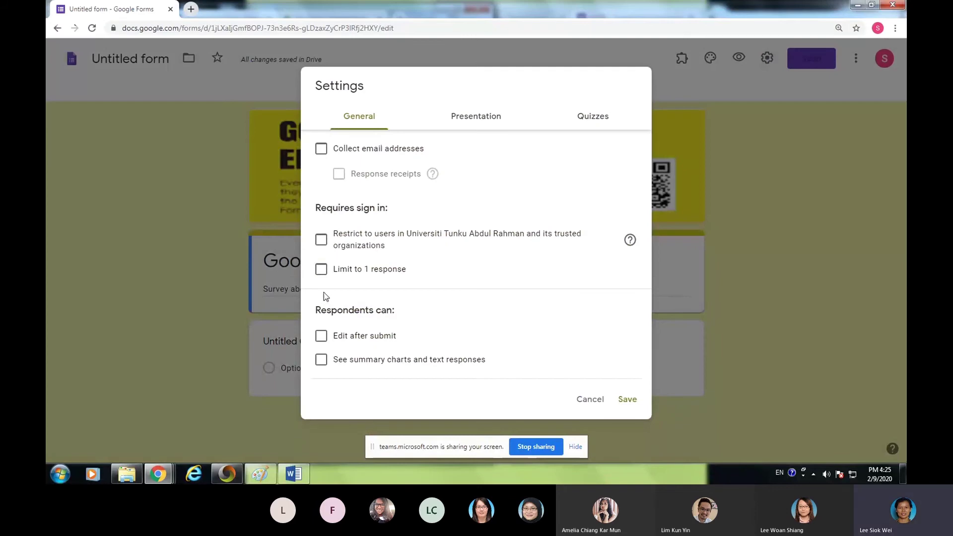
pyautogui.click(320, 154)
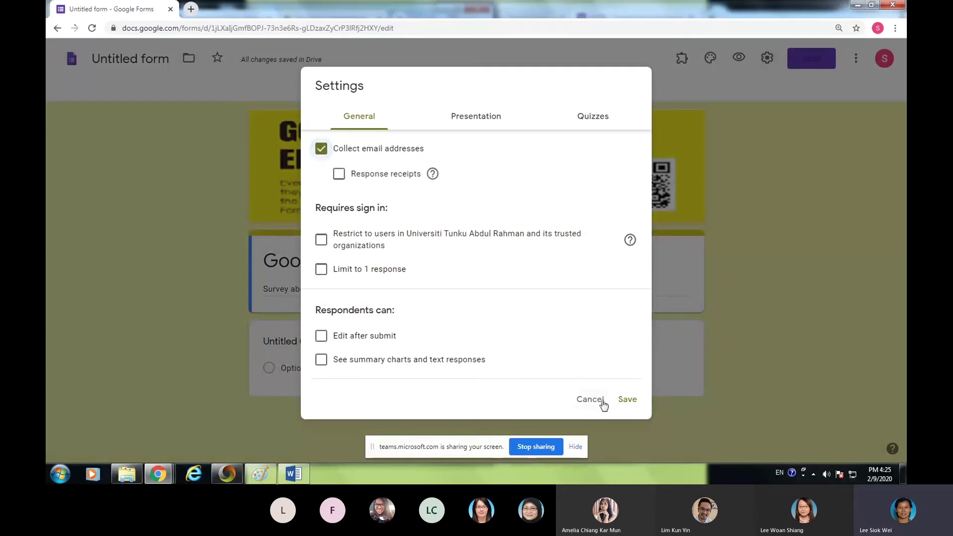
pyautogui.click(627, 400)
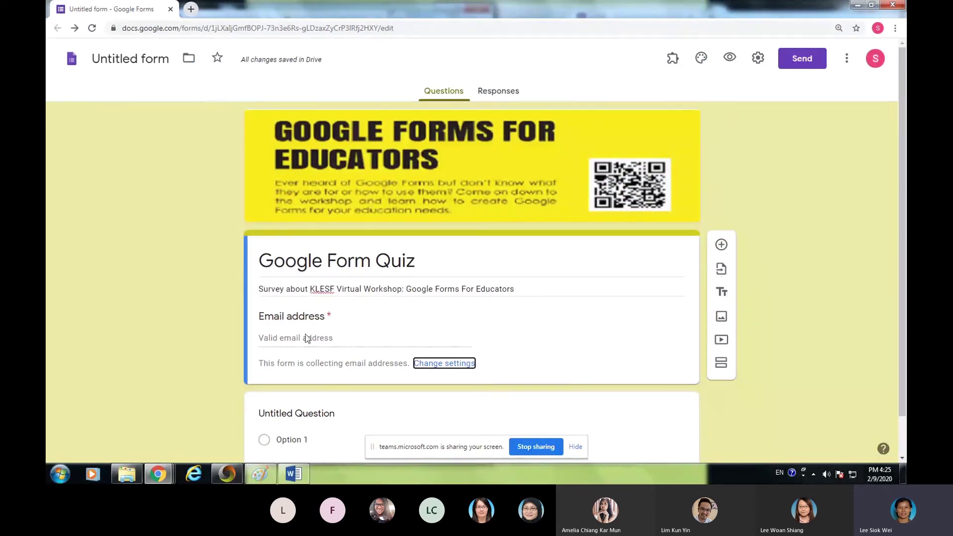
# - Recheck the university restriction so it ends up off, then snap the form to the right half
pyautogui.click(758, 58)
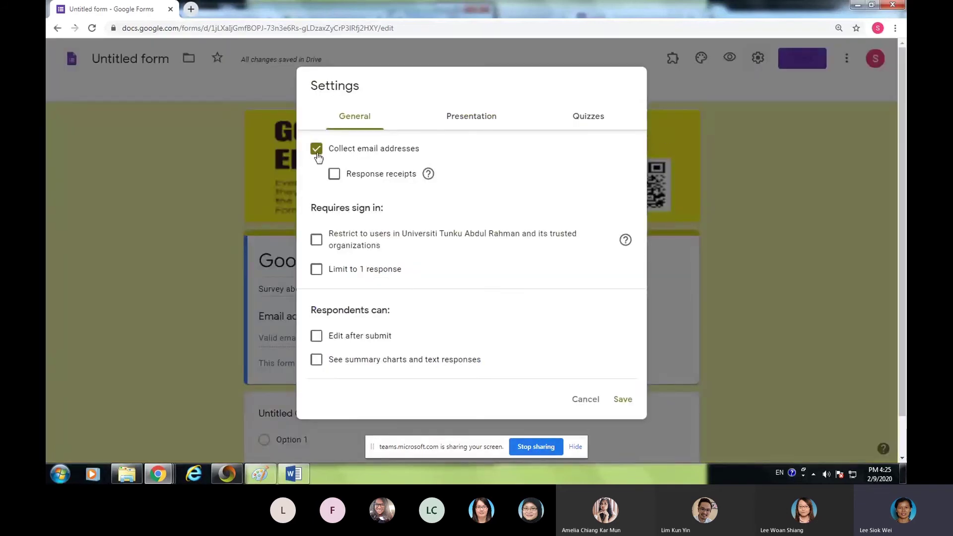
pyautogui.click(315, 247)
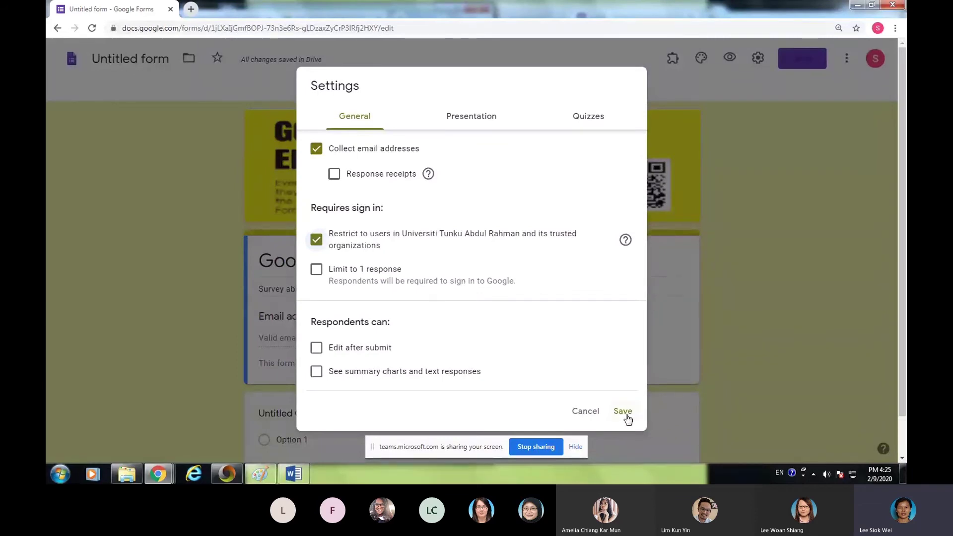
pyautogui.click(626, 416)
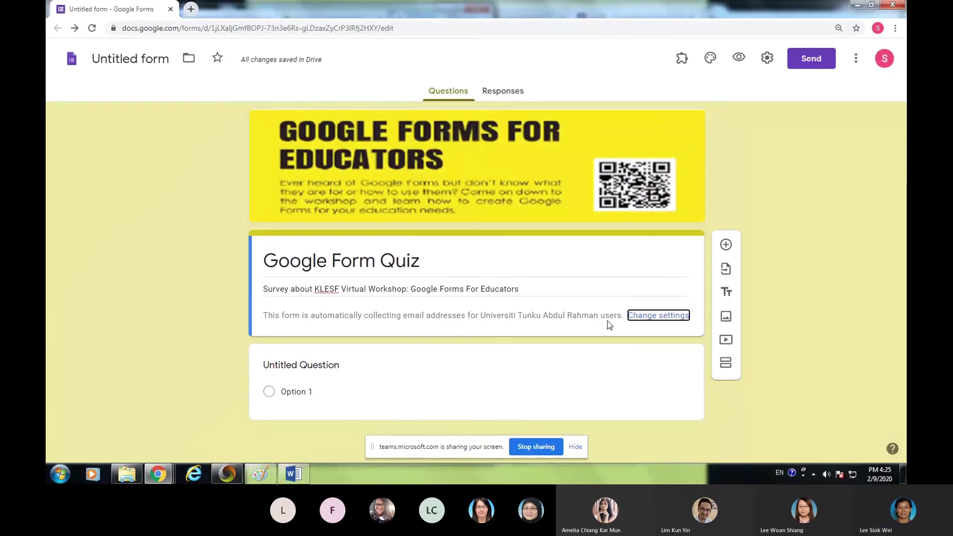
pyautogui.click(766, 59)
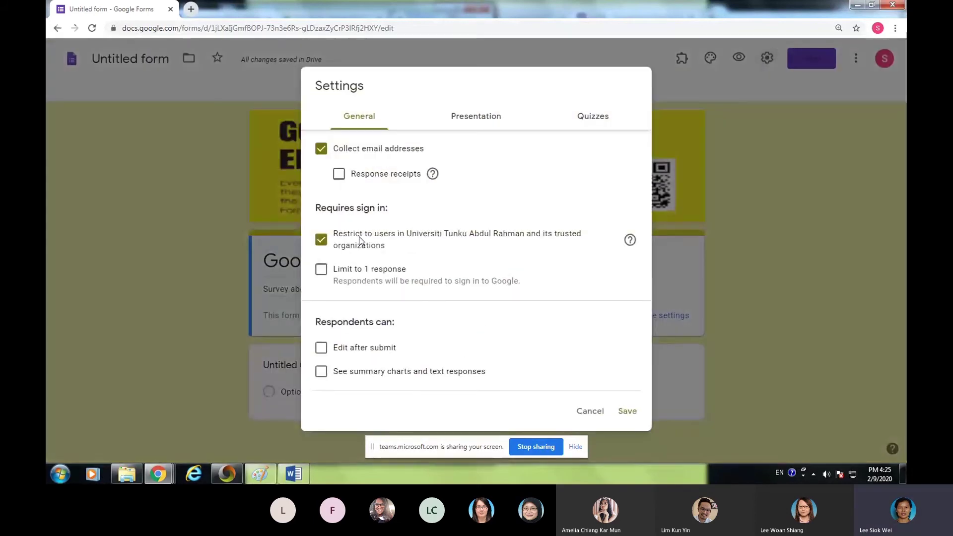
pyautogui.click(321, 241)
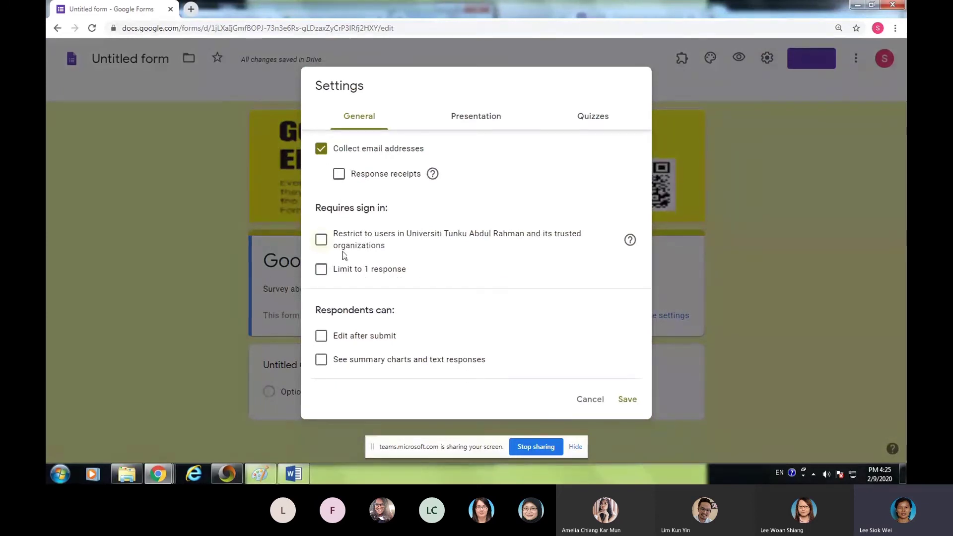
pyautogui.click(627, 400)
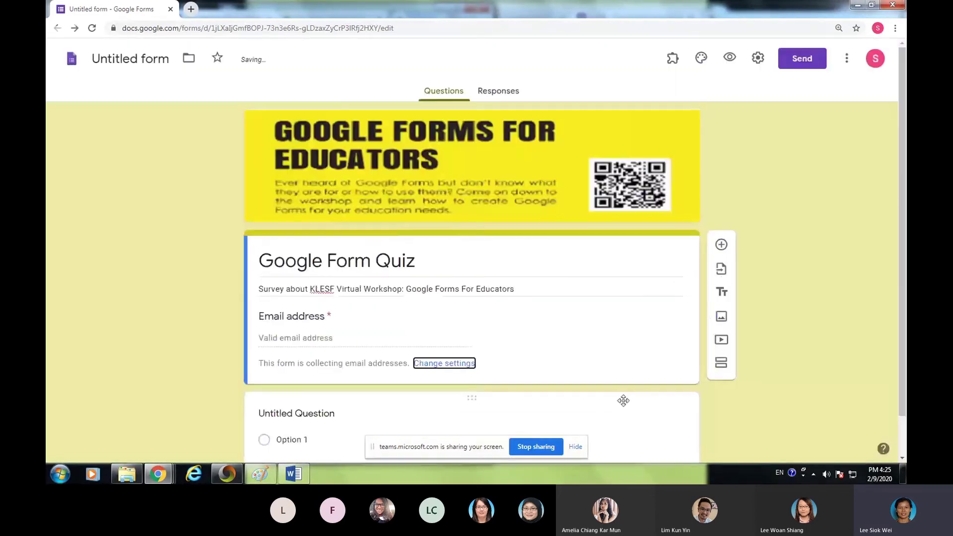
pyautogui.scroll(-1, 686, 196)
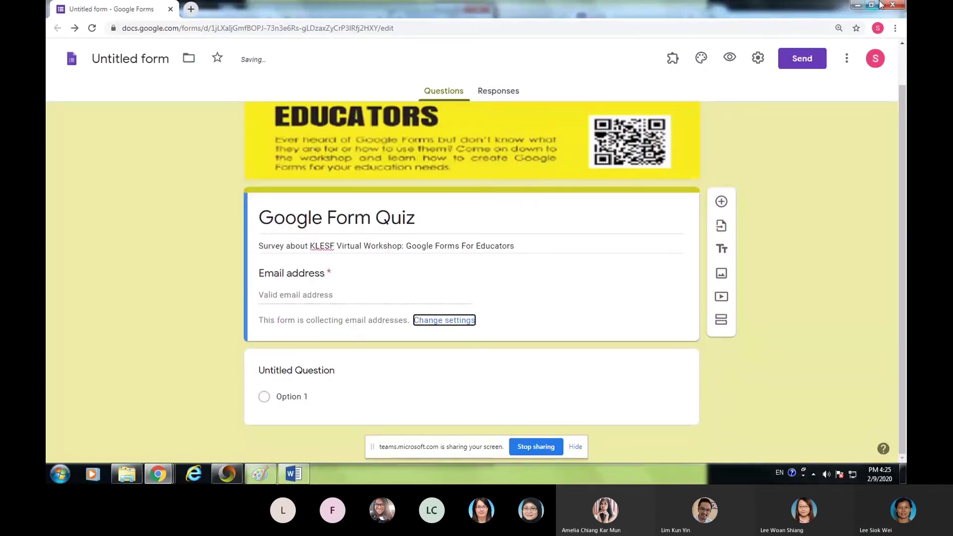
pyautogui.press('super+Right')
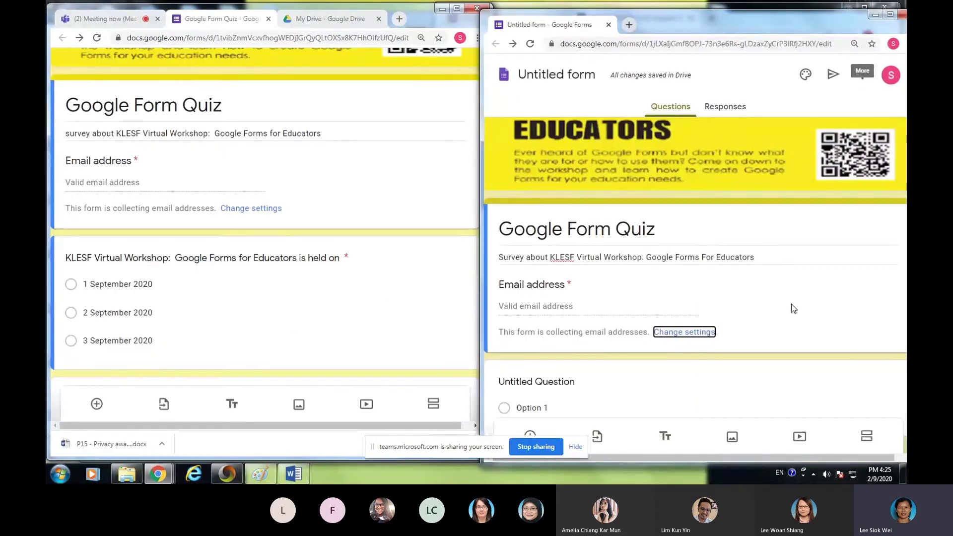
# - Title the question 'KLESF Virtual Workshop: Google Forms for Educators is held on'
pyautogui.scroll(-1, 784, 303)
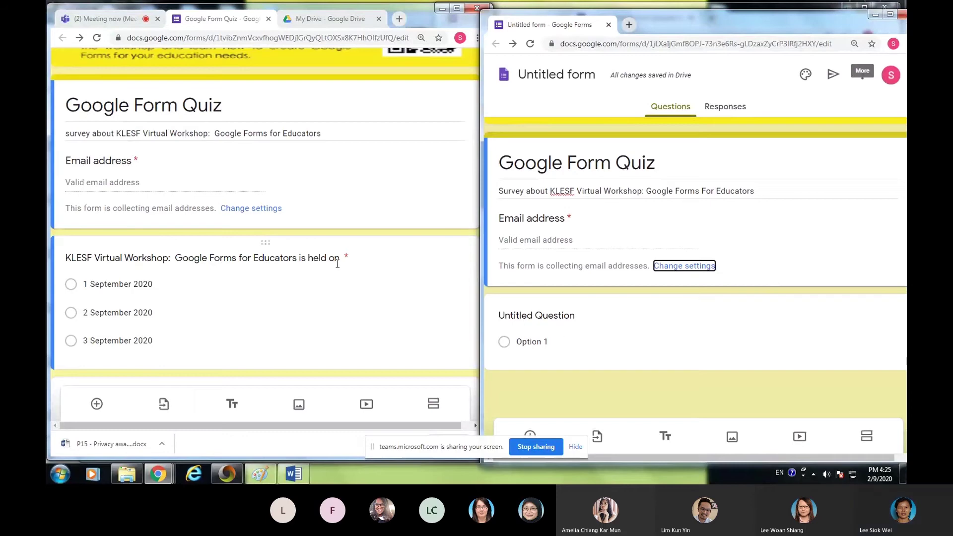
pyautogui.click(534, 316)
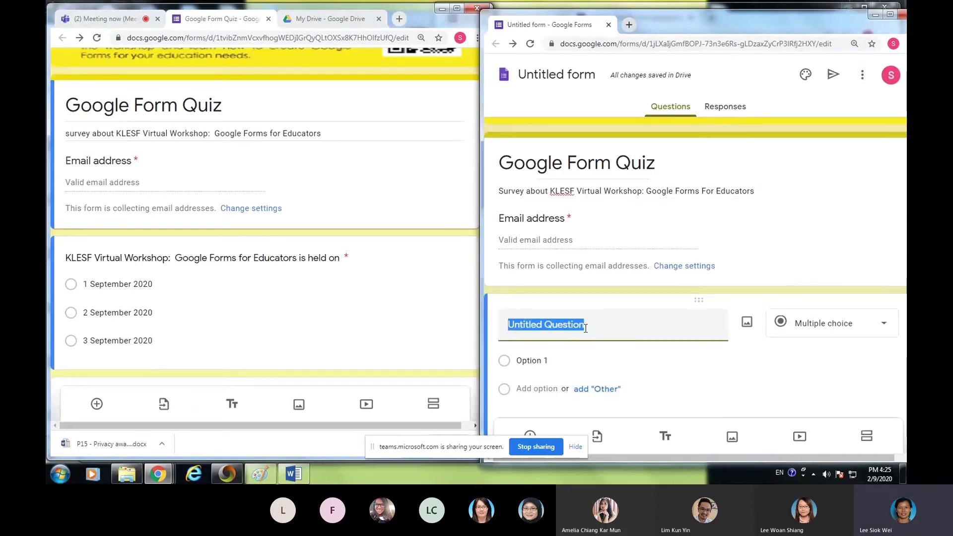
pyautogui.write('KLE')
pyautogui.write('ST')
pyautogui.write(' V')
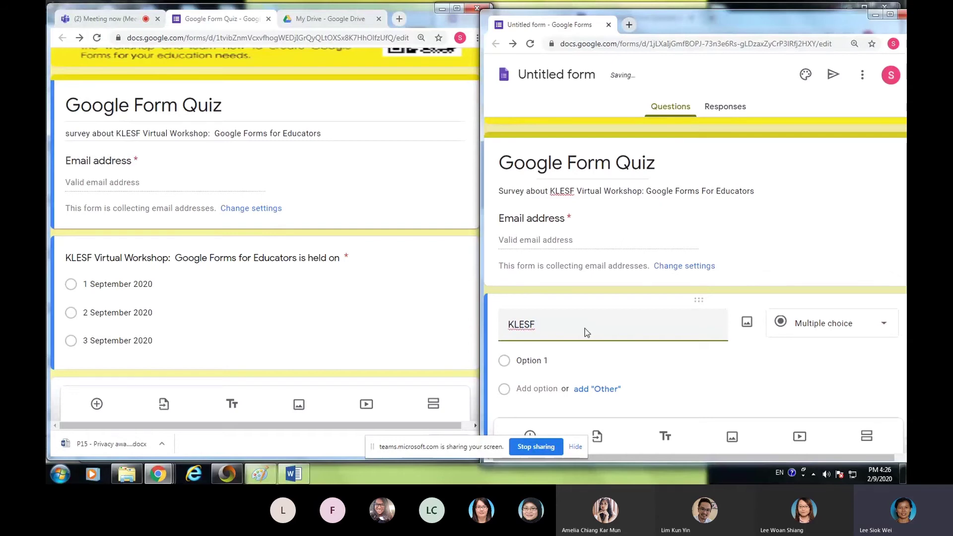
pyautogui.write('irtual')
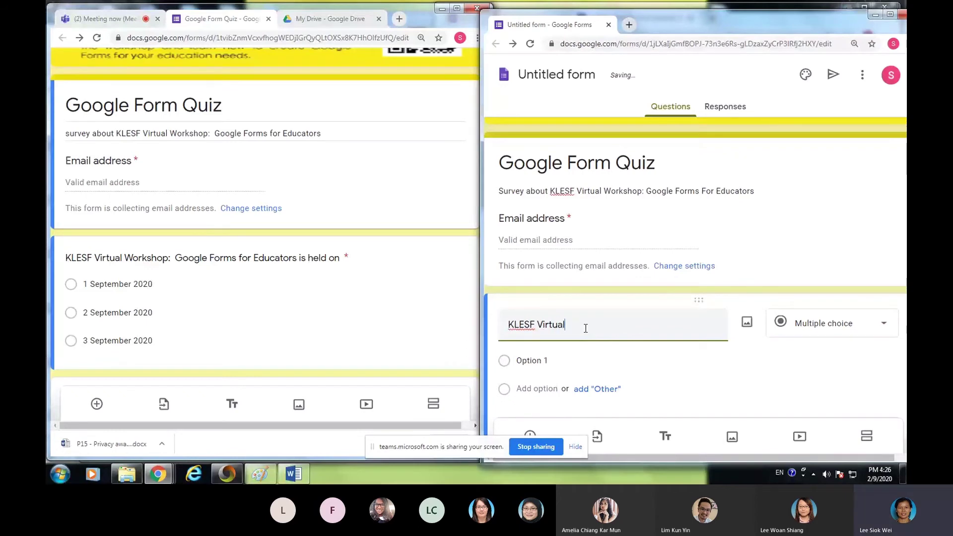
pyautogui.write(' Worksh')
pyautogui.write('op: Googl')
pyautogui.write('e For')
pyautogui.press('BackSpace')
pyautogui.press('BackSpace')
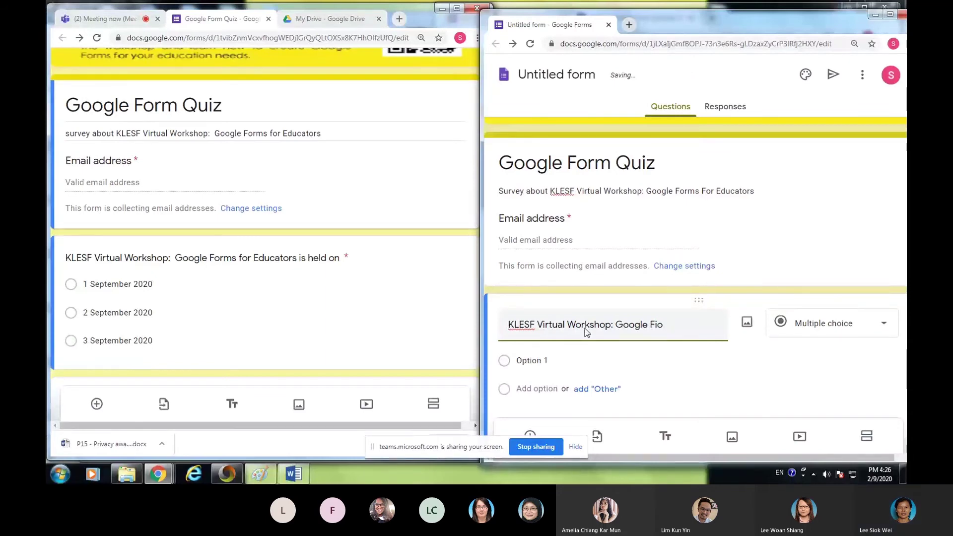
pyautogui.write('orms')
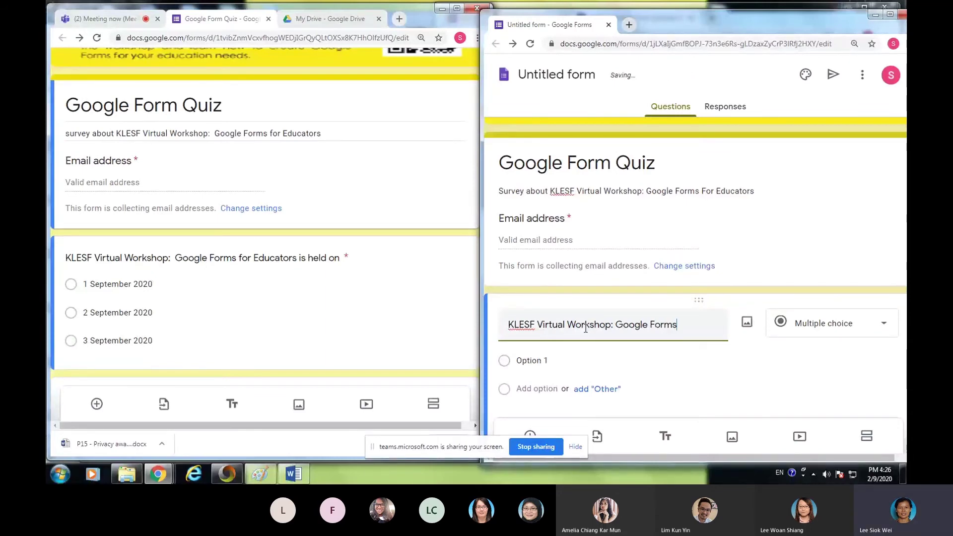
pyautogui.write(' for Educa')
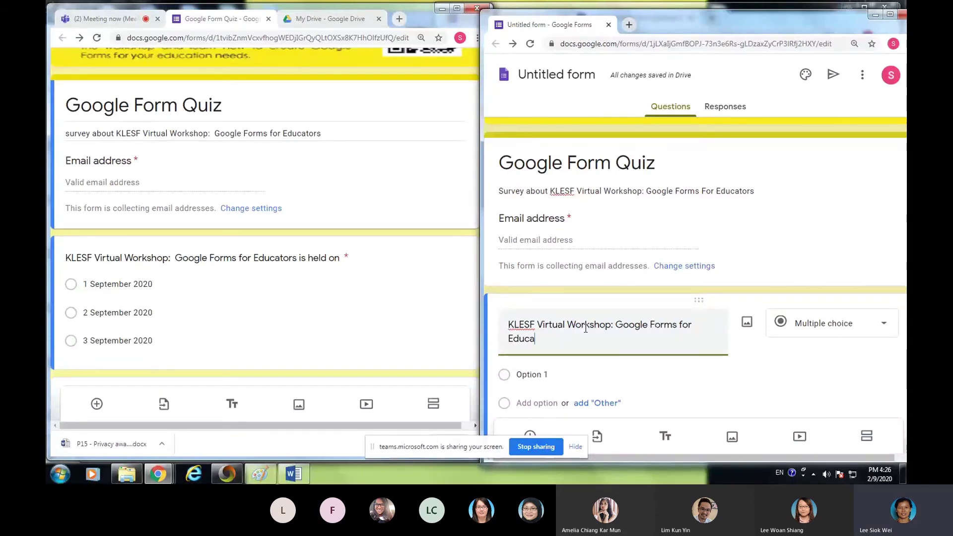
pyautogui.write('tors is held on')
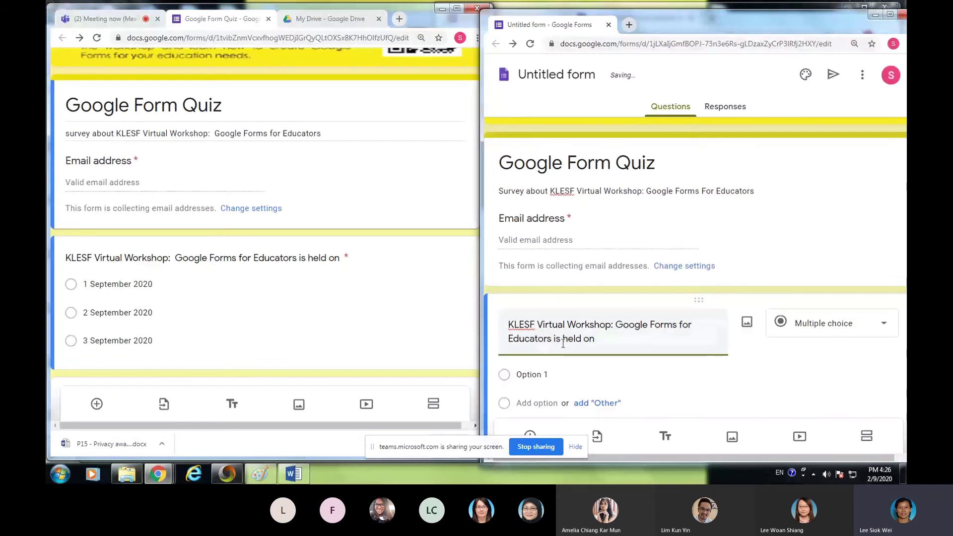
# - Add the answer choices 1 September 2020, 2 September 2020 and 3 September 2020
pyautogui.click(556, 373)
pyautogui.write('1 Septem')
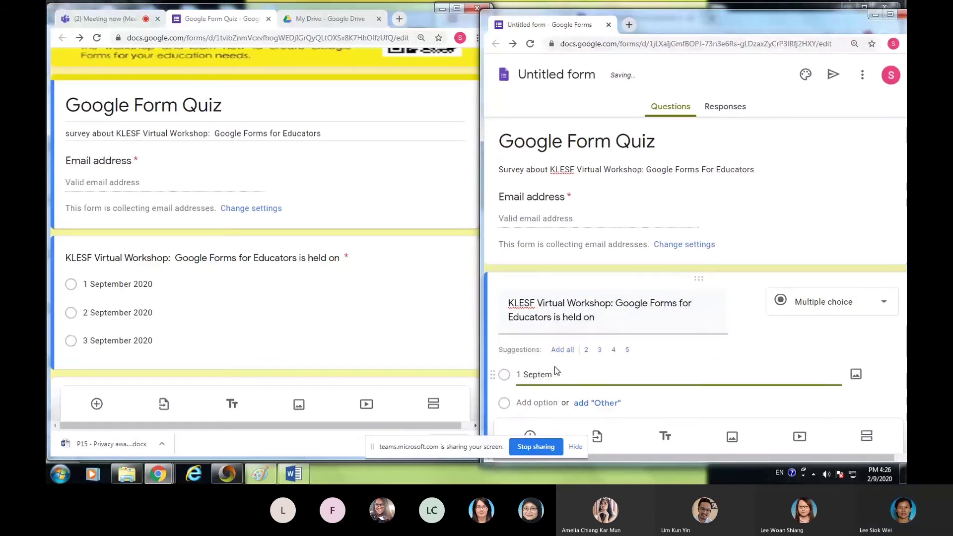
pyautogui.write('b')
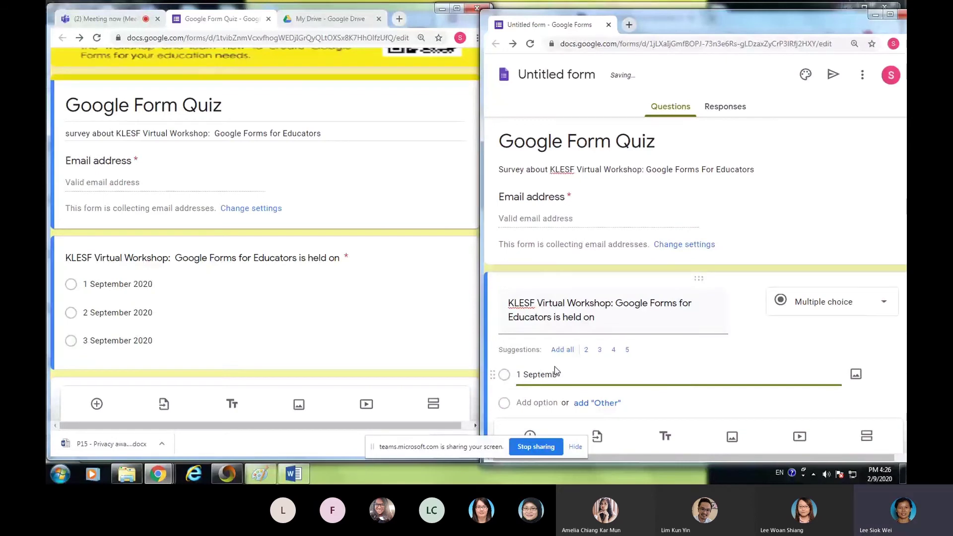
pyautogui.write('er 2020')
pyautogui.press('Tab')
pyautogui.press('Tab')
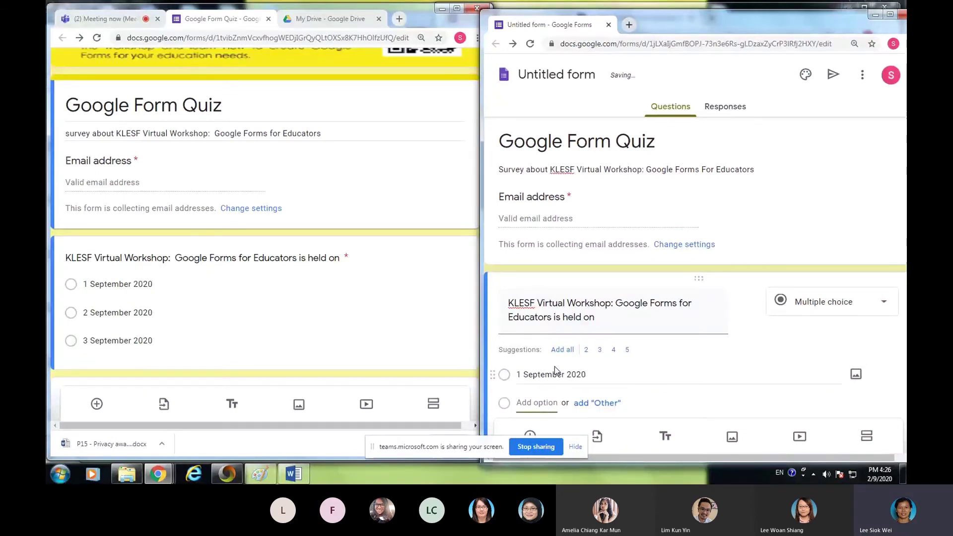
pyautogui.write('2 S')
pyautogui.write('eot')
pyautogui.press('BackSpace')
pyautogui.press('BackSpace')
pyautogui.press('BackSpace')
pyautogui.press('BackSpace')
pyautogui.press('BackSpace')
pyautogui.write('p')
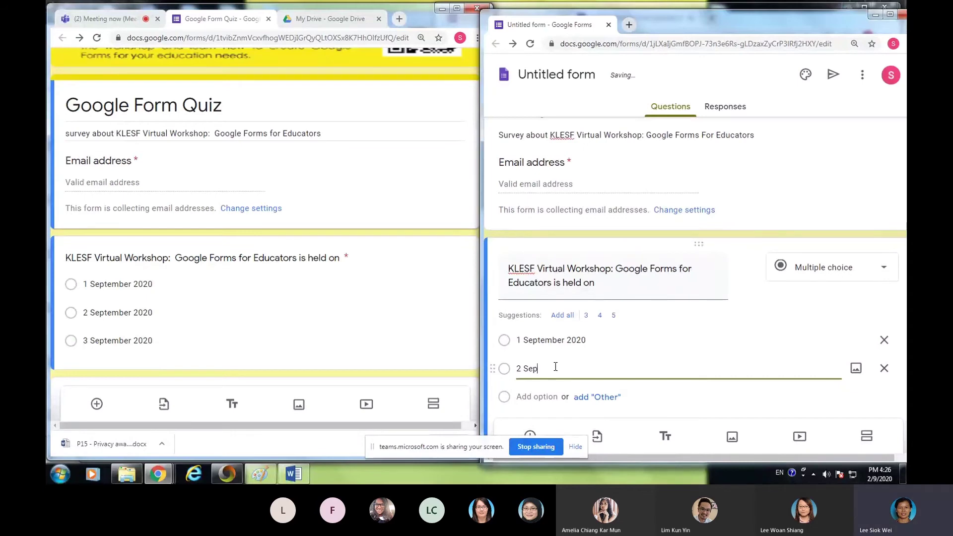
pyautogui.write('tember 20')
pyautogui.press('Tab')
pyautogui.press('Tab')
pyautogui.press('Tab')
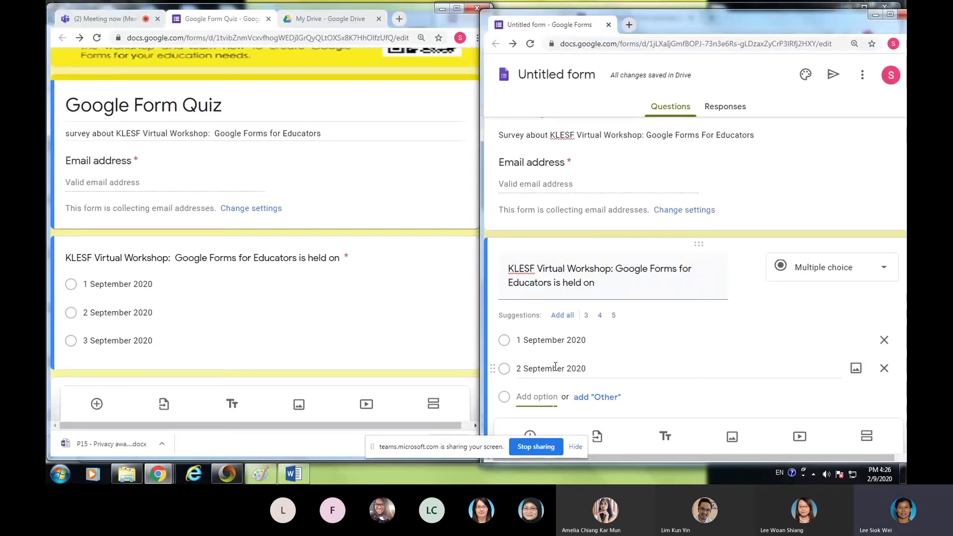
pyautogui.write('3 S')
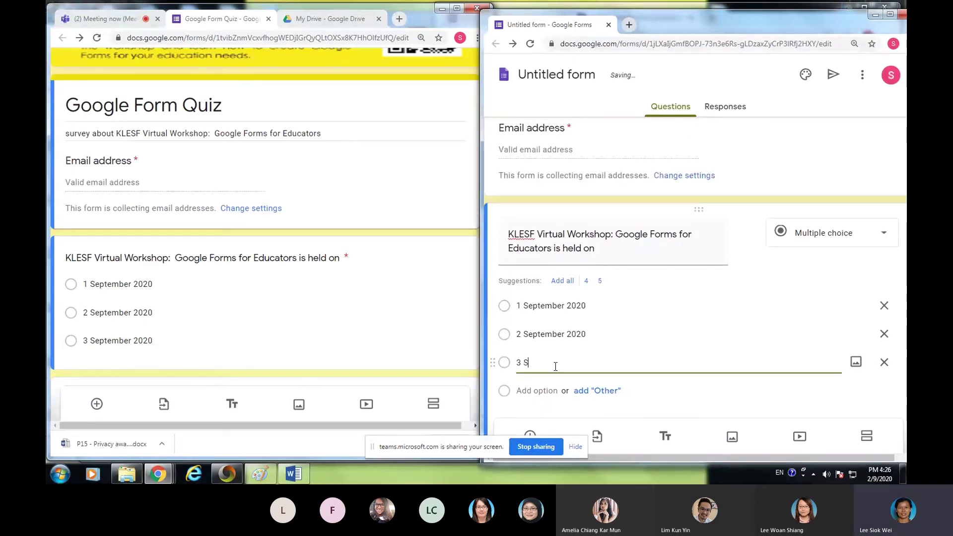
pyautogui.write('te')
pyautogui.press('BackSpace')
pyautogui.write('pte')
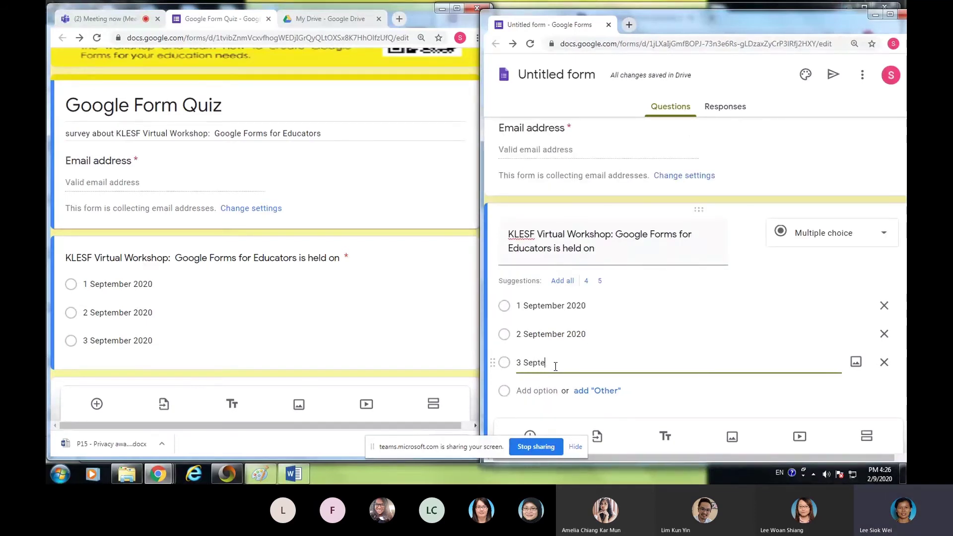
pyautogui.write('mber 2020')
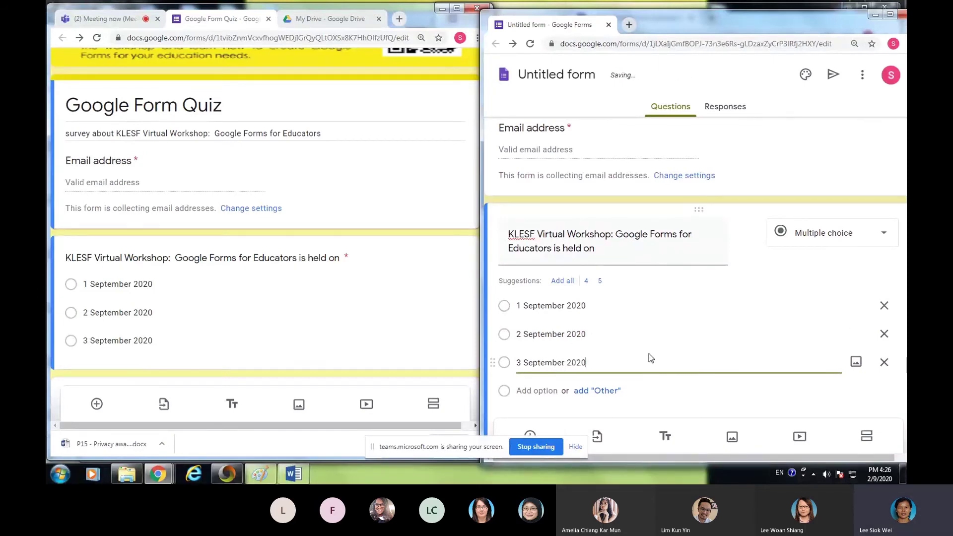
pyautogui.scroll(-2, 670, 325)
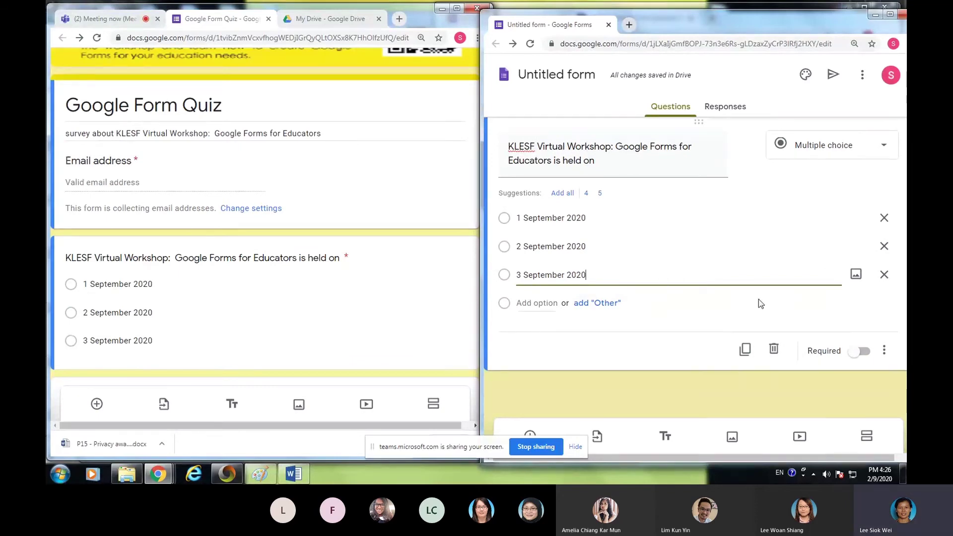
pyautogui.scroll(3, 670, 246)
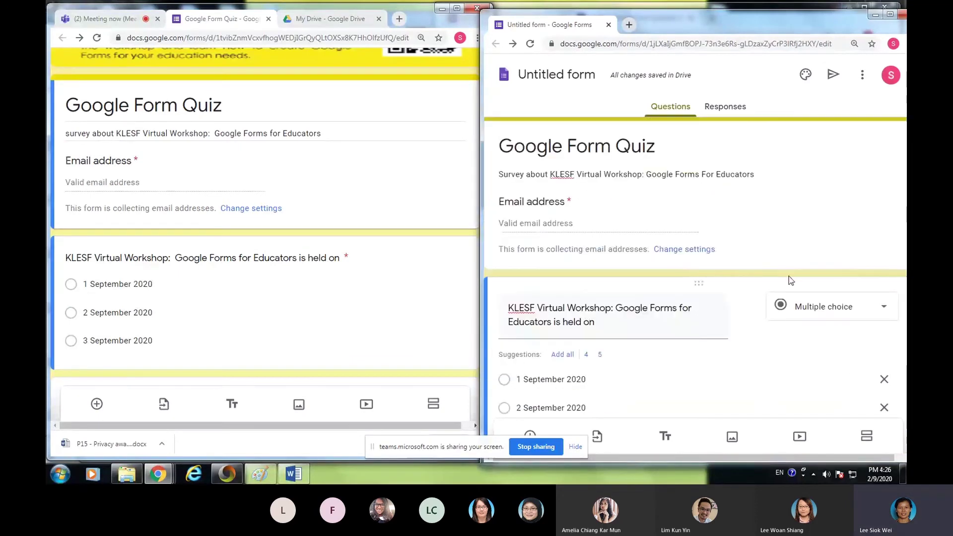
pyautogui.scroll(-3, 724, 263)
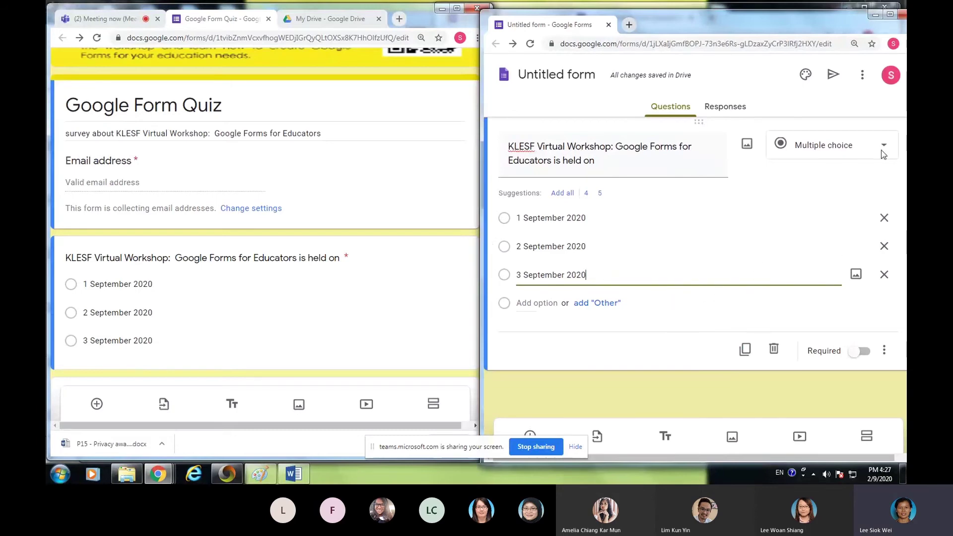
pyautogui.click(890, 16)
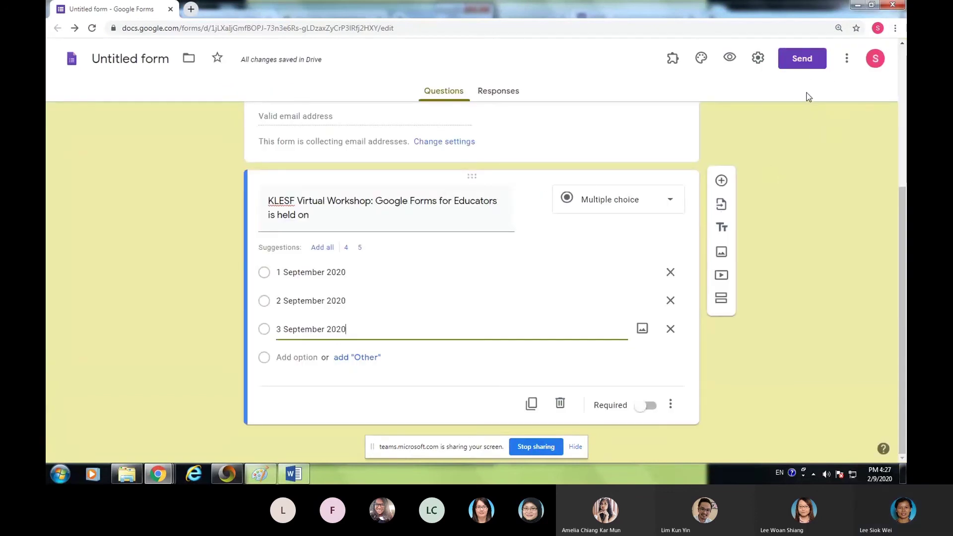
# - Switch on 'Make this a quiz' in the Quizzes section of the form's settings
pyautogui.click(758, 59)
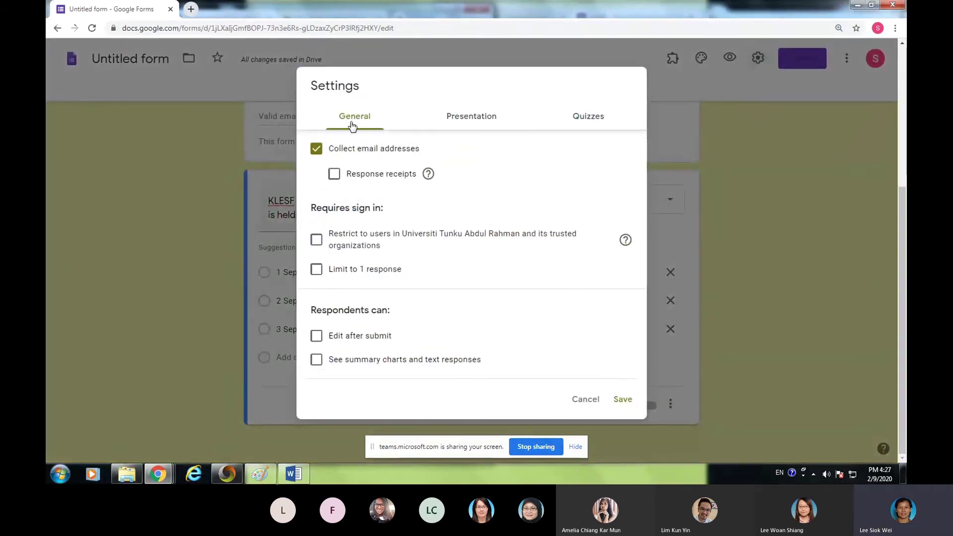
pyautogui.click(471, 119)
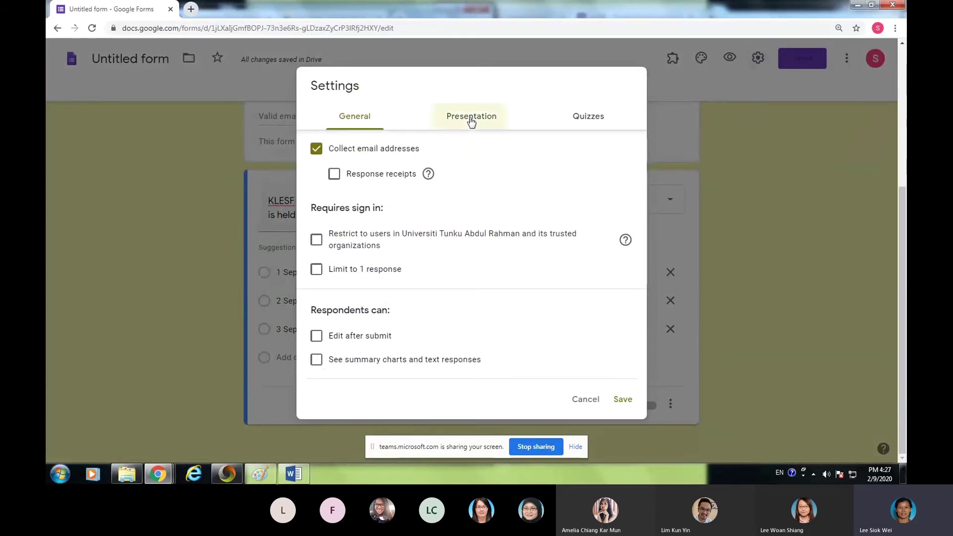
pyautogui.click(592, 124)
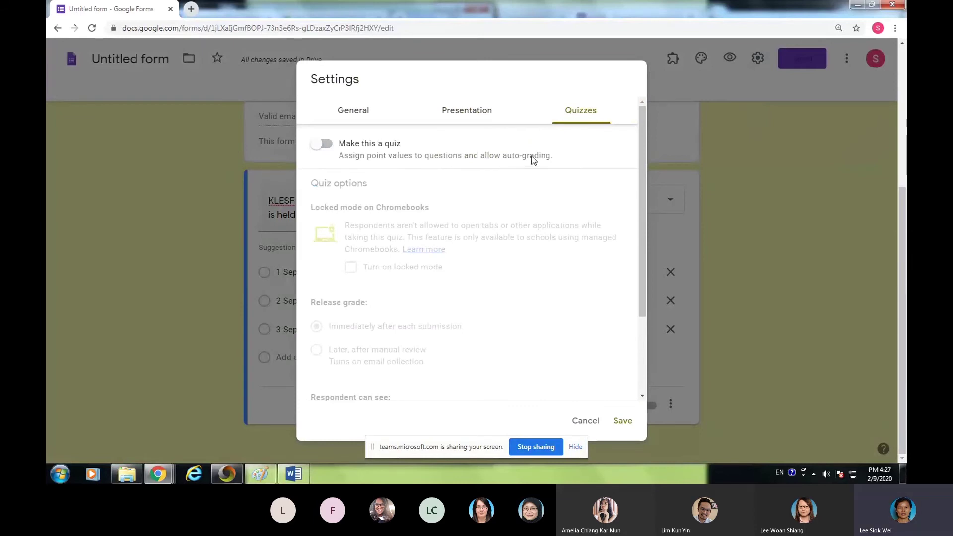
pyautogui.click(319, 149)
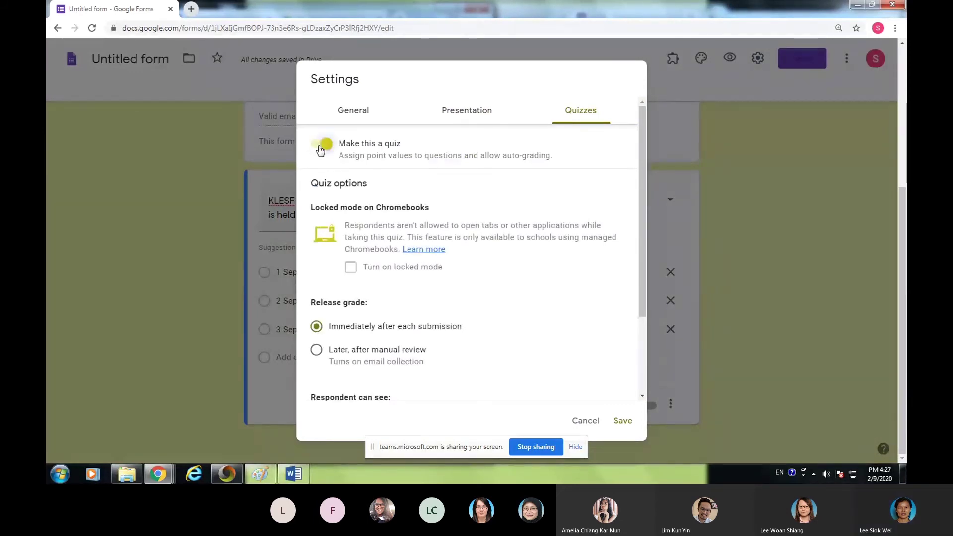
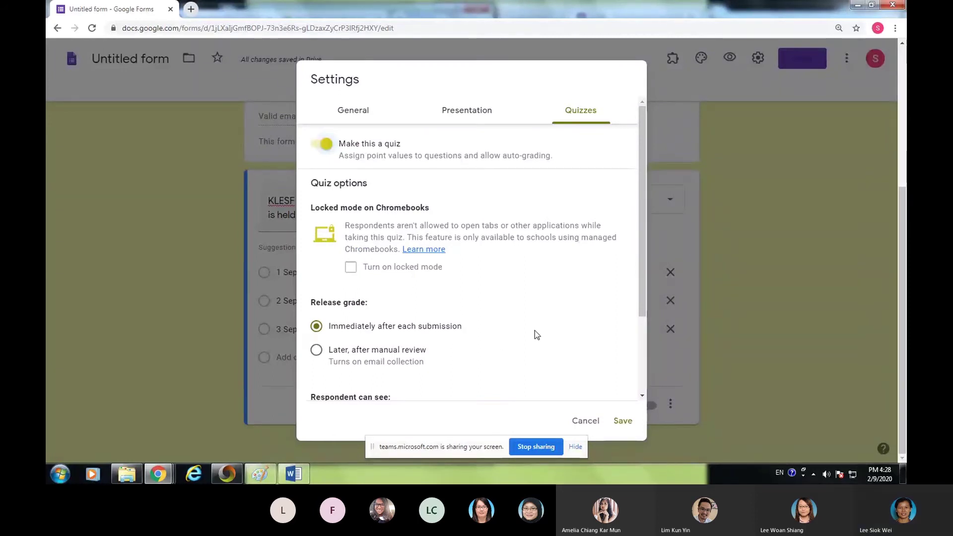
# - Save the quiz settings and make the workshop-date question required
pyautogui.scroll(-3, 521, 353)
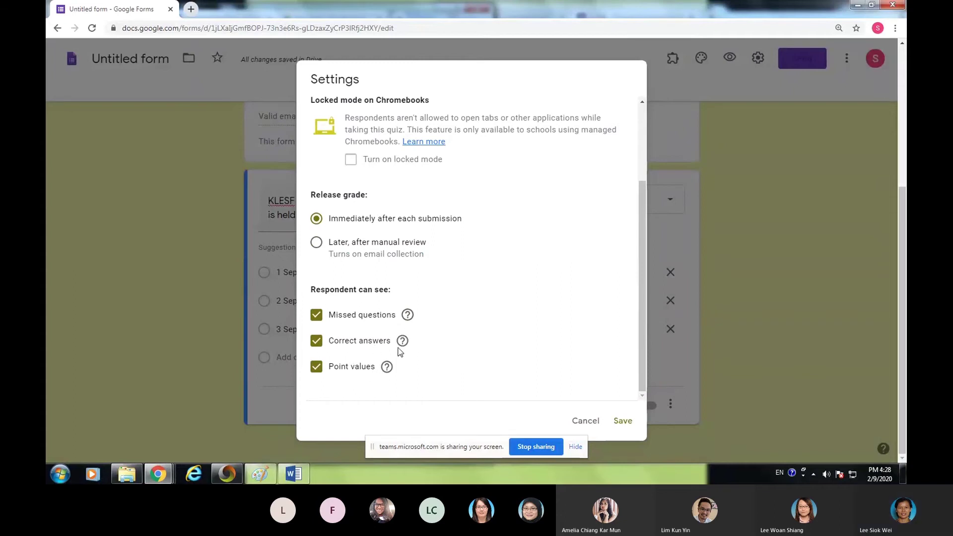
pyautogui.scroll(2, 489, 239)
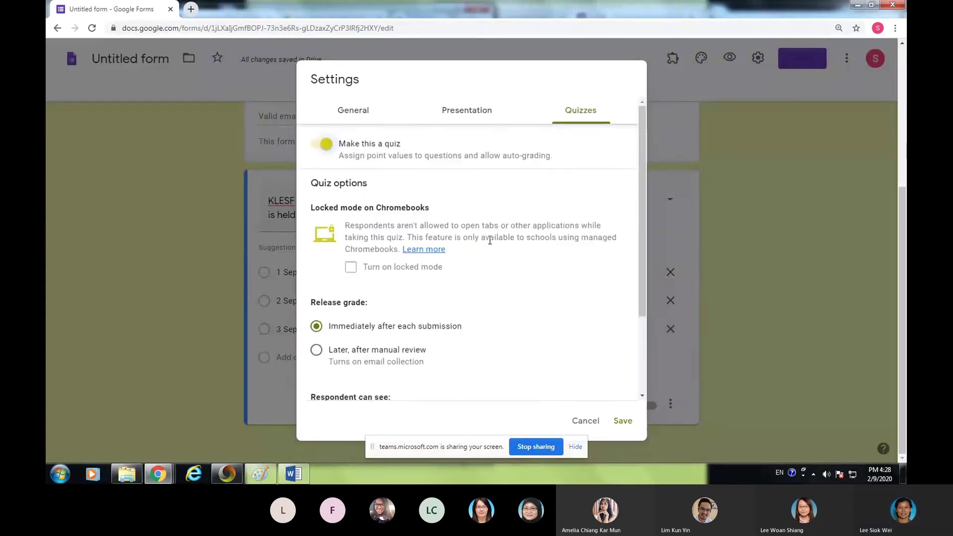
pyautogui.scroll(-3, 481, 238)
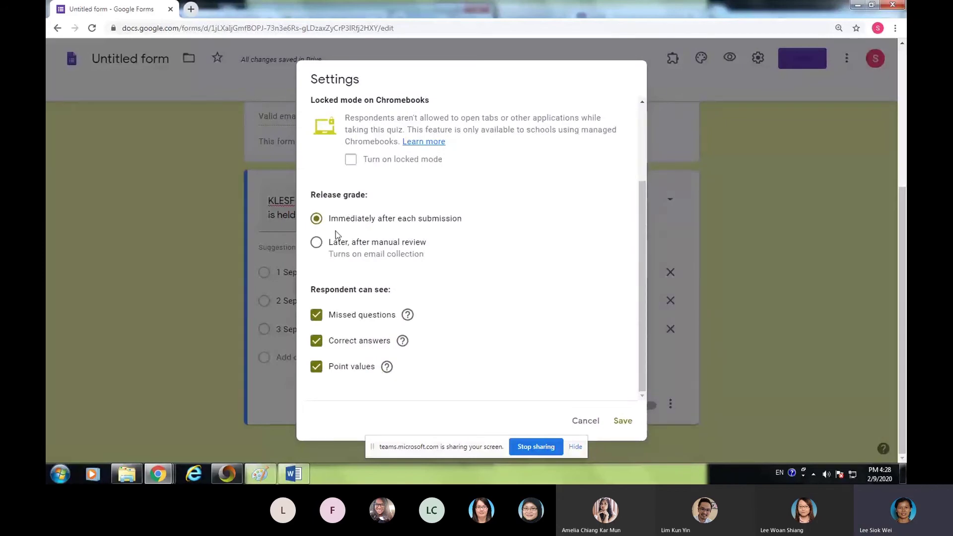
pyautogui.click(623, 421)
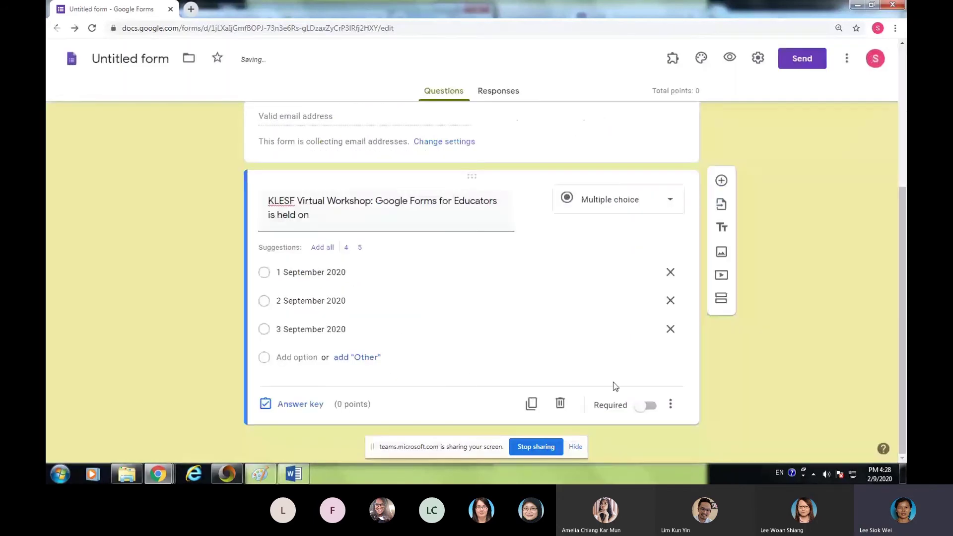
pyautogui.click(646, 405)
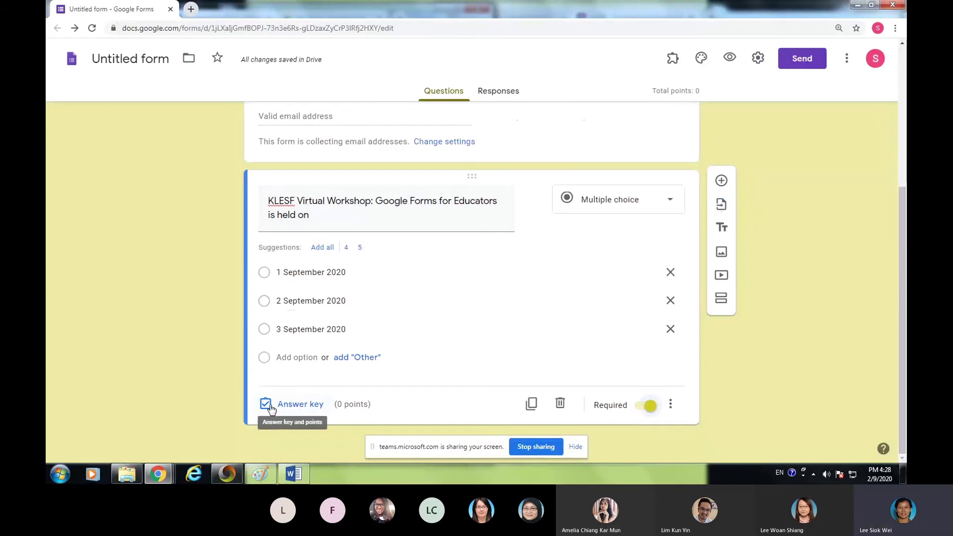
# - In the answer key, mark 2 September 2020 correct and set the question to 10 points
pyautogui.click(304, 407)
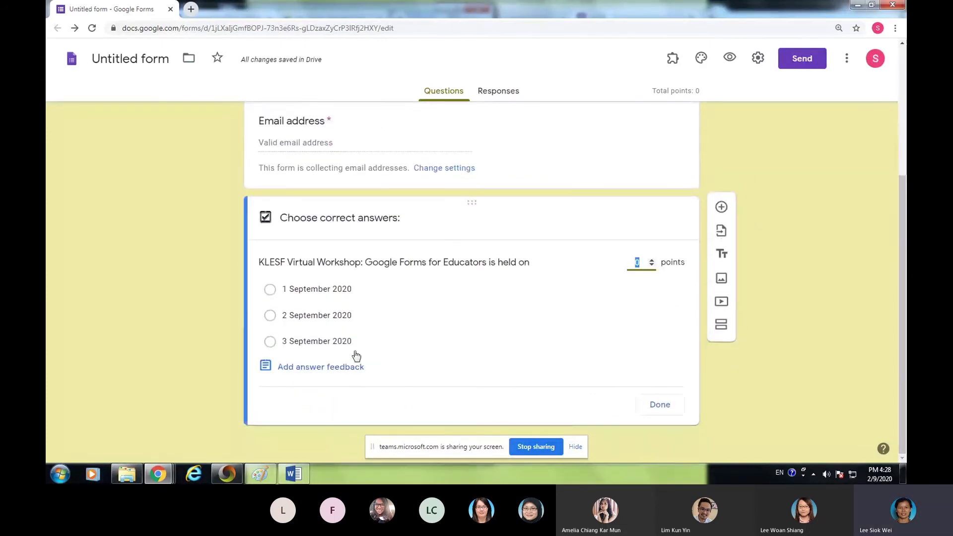
pyautogui.click(270, 318)
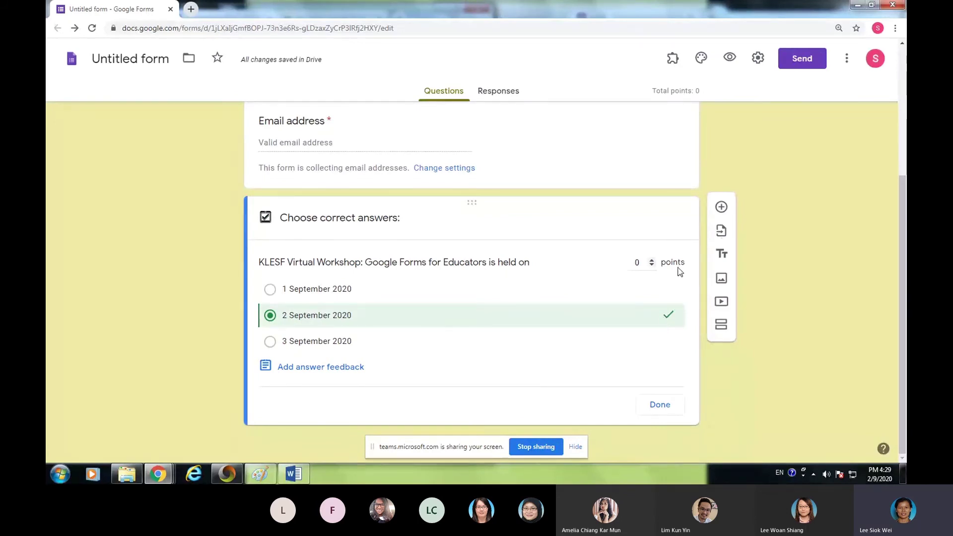
pyautogui.doubleClick(652, 260)
pyautogui.doubleClick(651, 261)
pyautogui.doubleClick(652, 261)
pyautogui.click(652, 262)
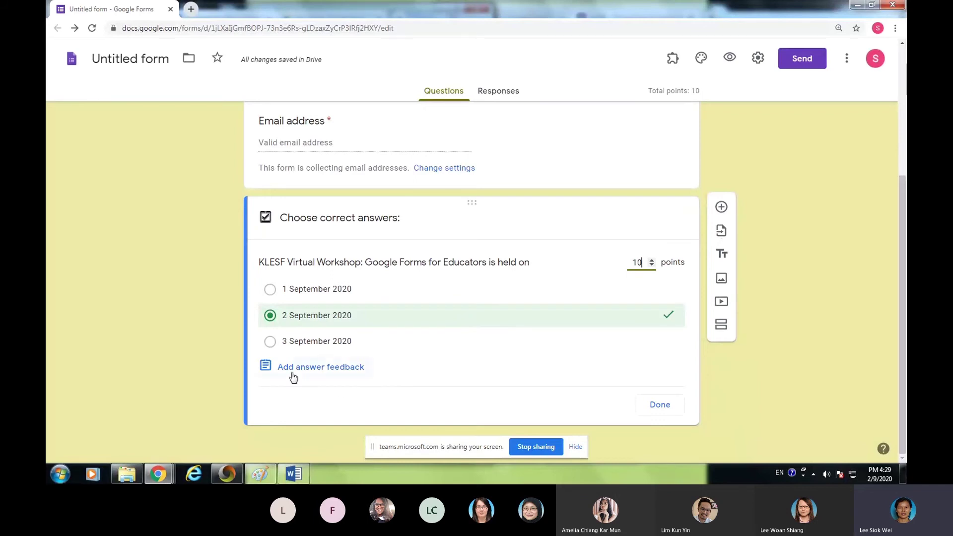
pyautogui.click(327, 368)
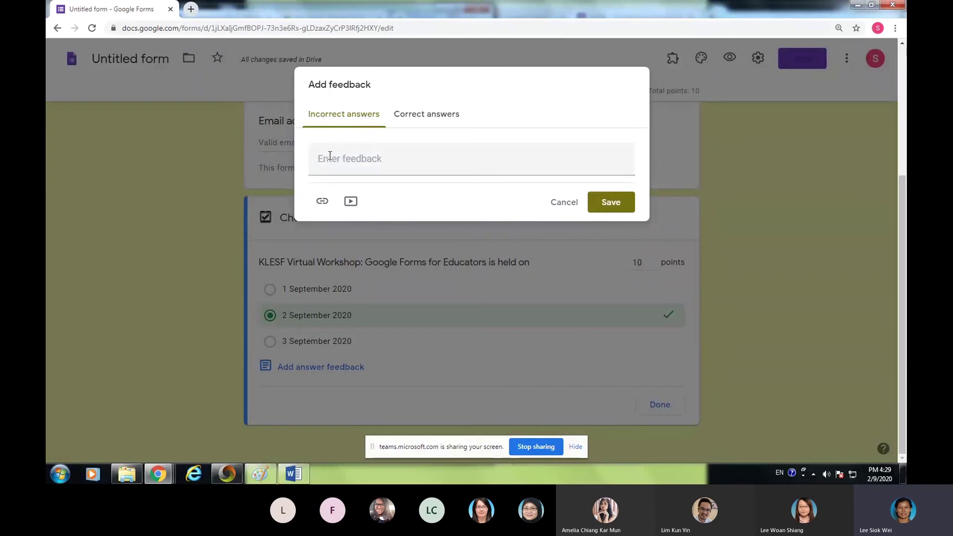
pyautogui.click(427, 117)
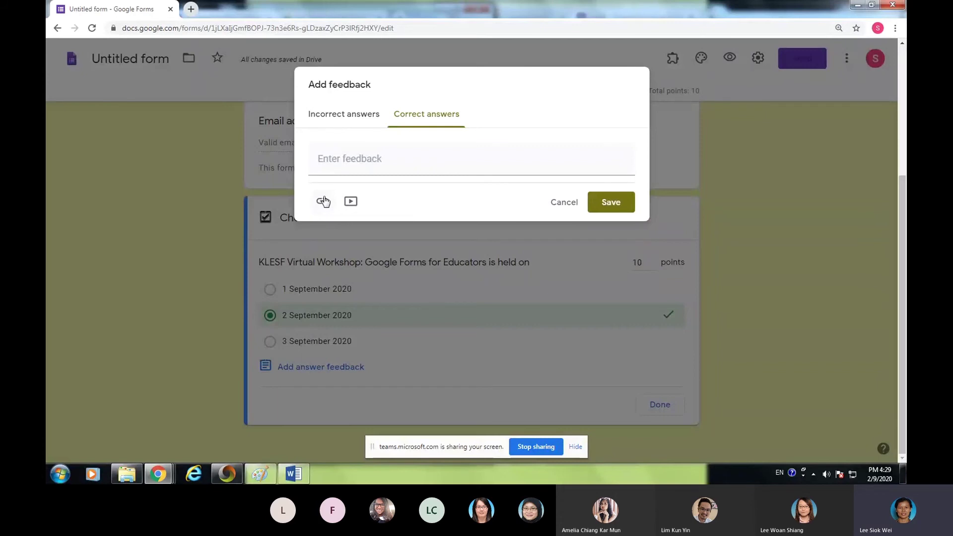
pyautogui.click(565, 207)
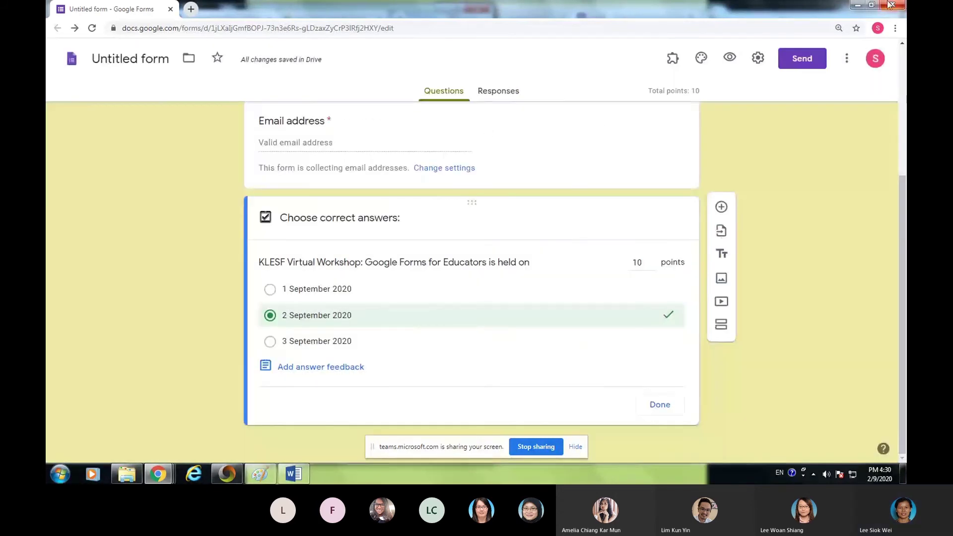
# - Restore down the Forms window and widen it beside the Google Form Quiz window
pyautogui.click(872, 6)
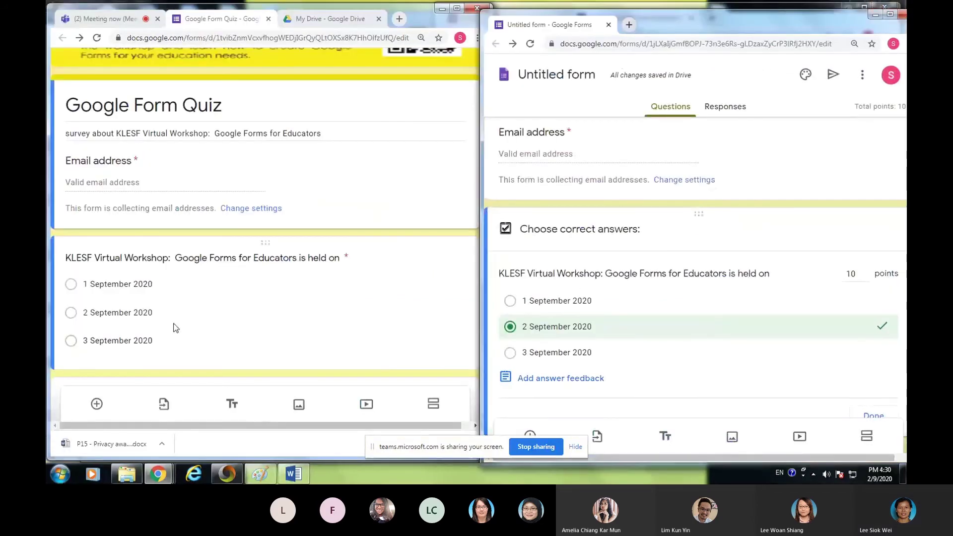
pyautogui.scroll(-5, 177, 318)
pyautogui.scroll(1, 178, 308)
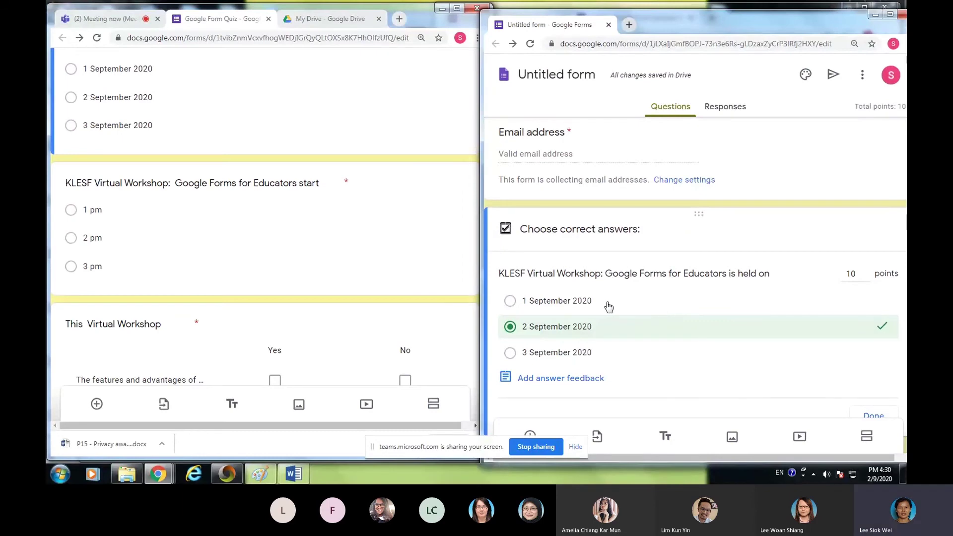
pyautogui.scroll(-2, 662, 315)
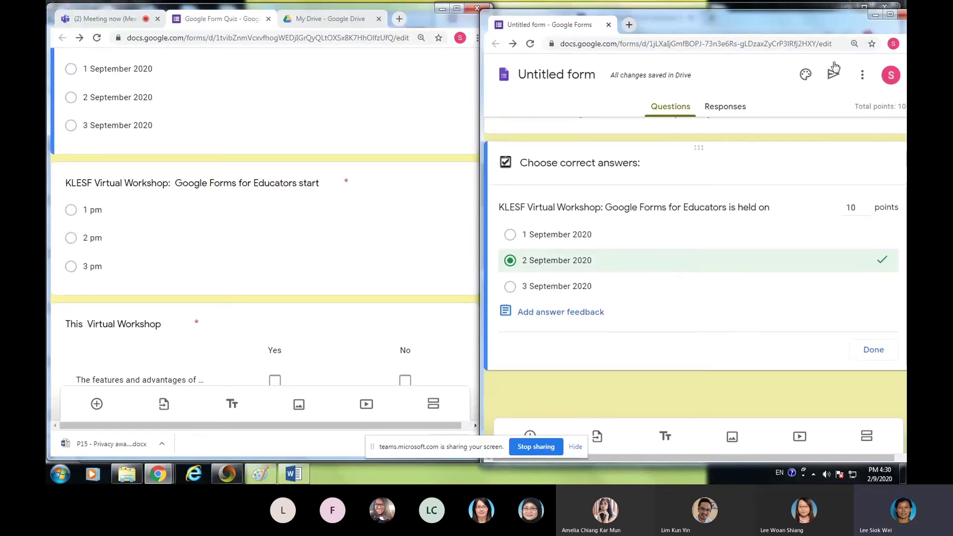
pyautogui.moveTo(482, 138); pyautogui.dragTo(365, 139)
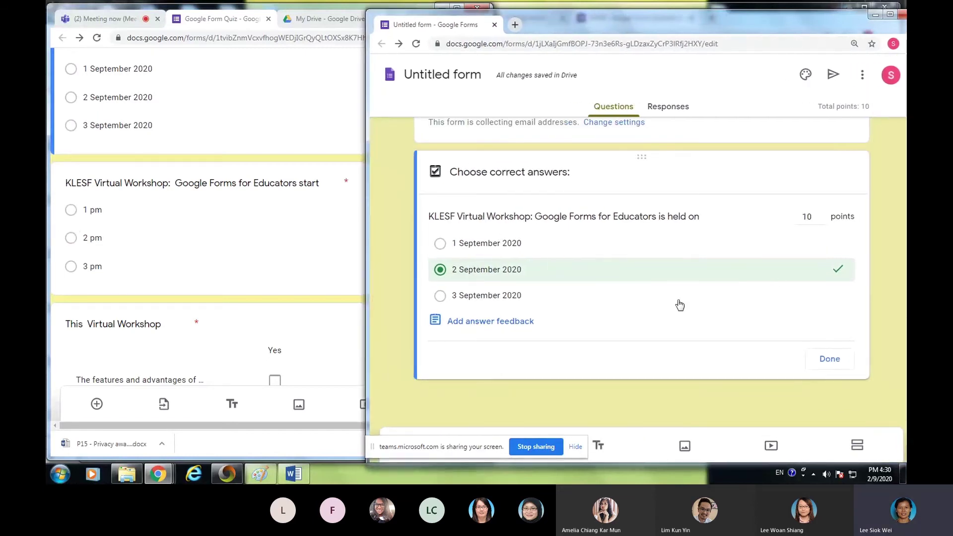
pyautogui.moveTo(364, 257); pyautogui.dragTo(319, 268)
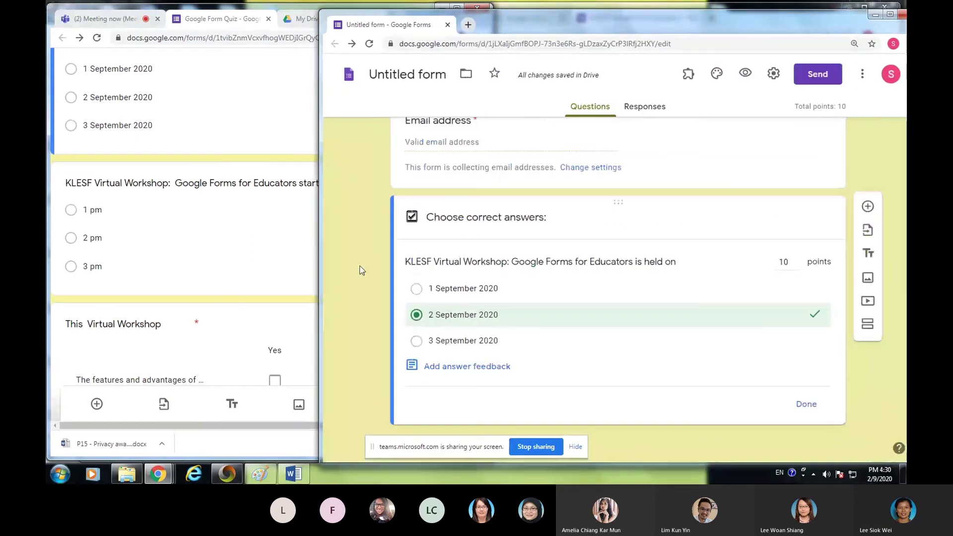
# - Add a multiple-choice question titled 'KLESF Virtual Workshop: Google Form for Educators start at:'
pyautogui.click(868, 208)
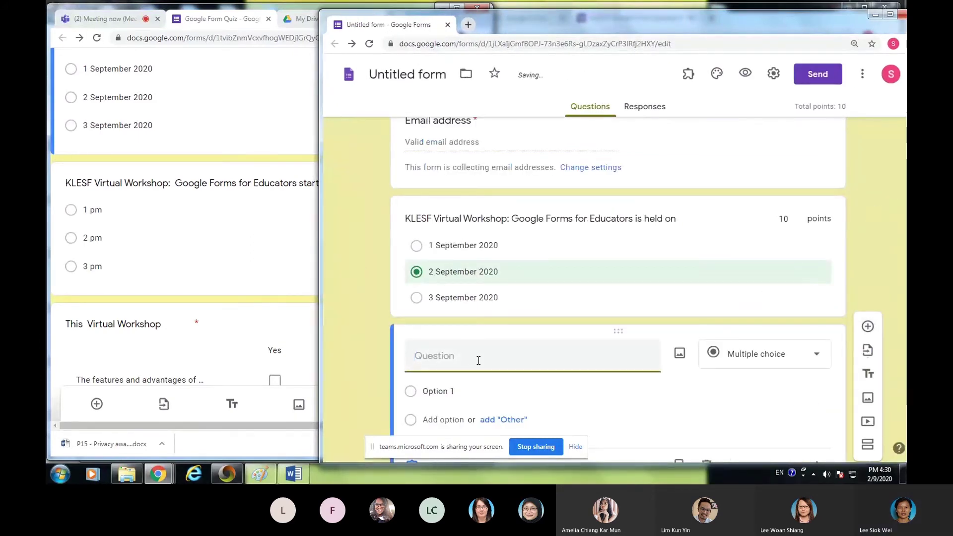
pyautogui.write('KLE')
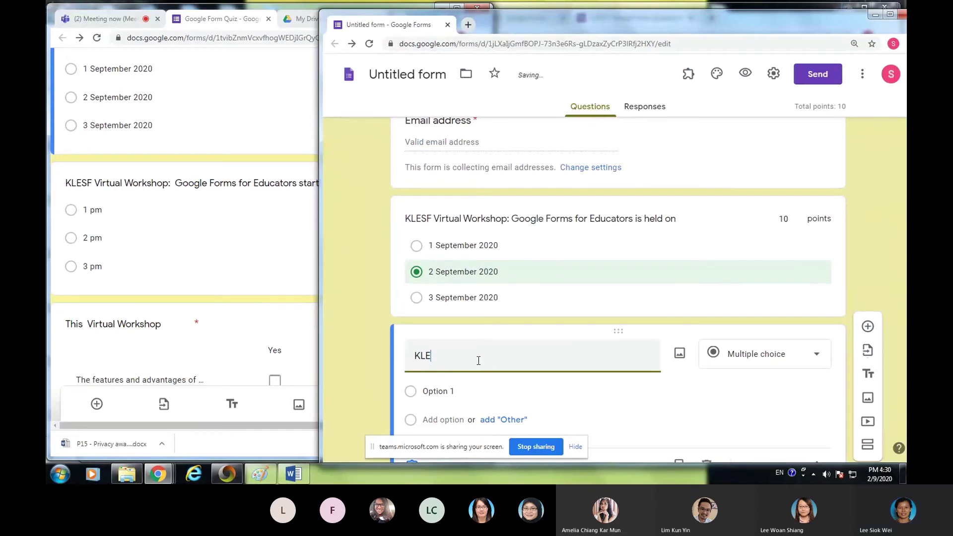
pyautogui.write('SF ')
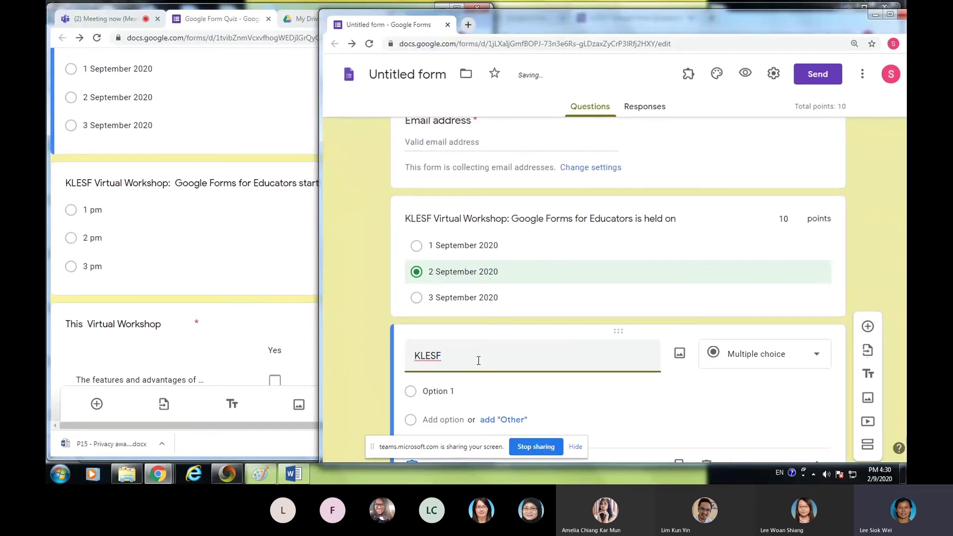
pyautogui.write('Virtual Workshop: goog')
pyautogui.press('BackSpace')
pyautogui.press('BackSpace')
pyautogui.write('Gool')
pyautogui.press('BackSpace')
pyautogui.write('gle Form')
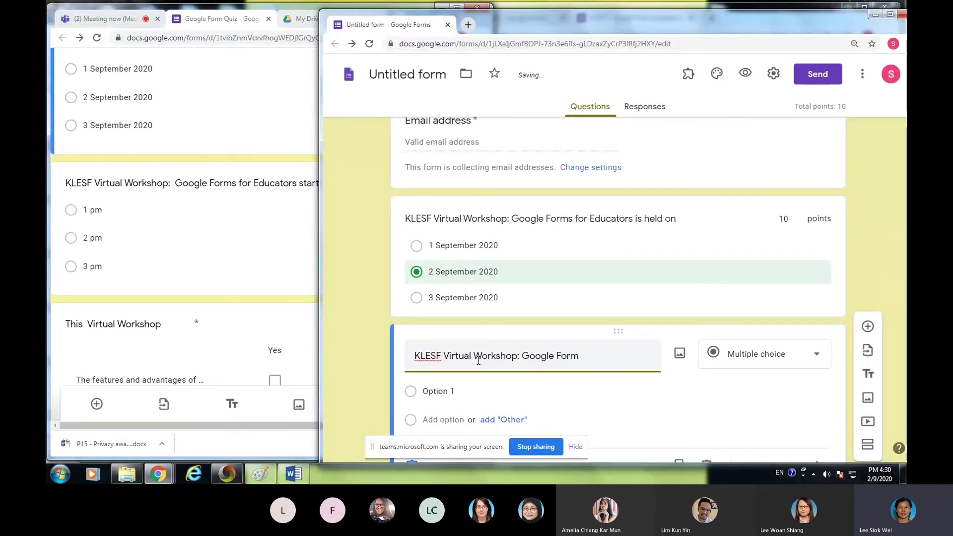
pyautogui.write(' for Educ')
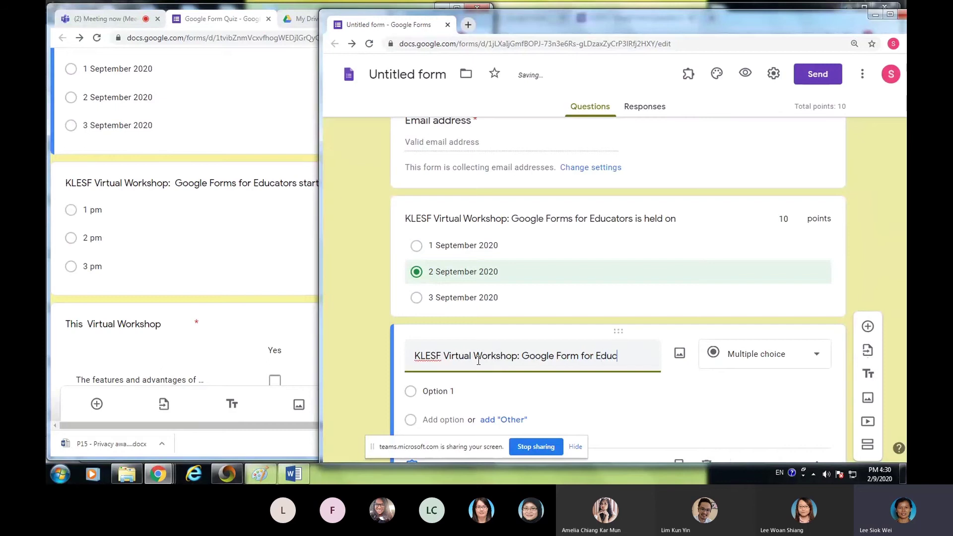
pyautogui.write('ators start at:')
# - Enter the answer options 1 pm, 2pm and 3 pm
pyautogui.click(431, 406)
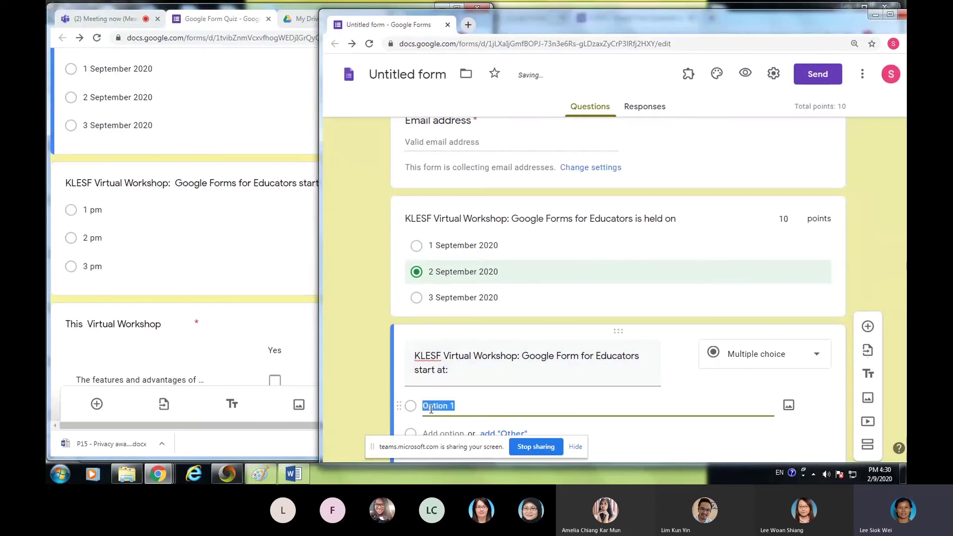
pyautogui.write('1 pm')
pyautogui.press('Return')
pyautogui.write('2o')
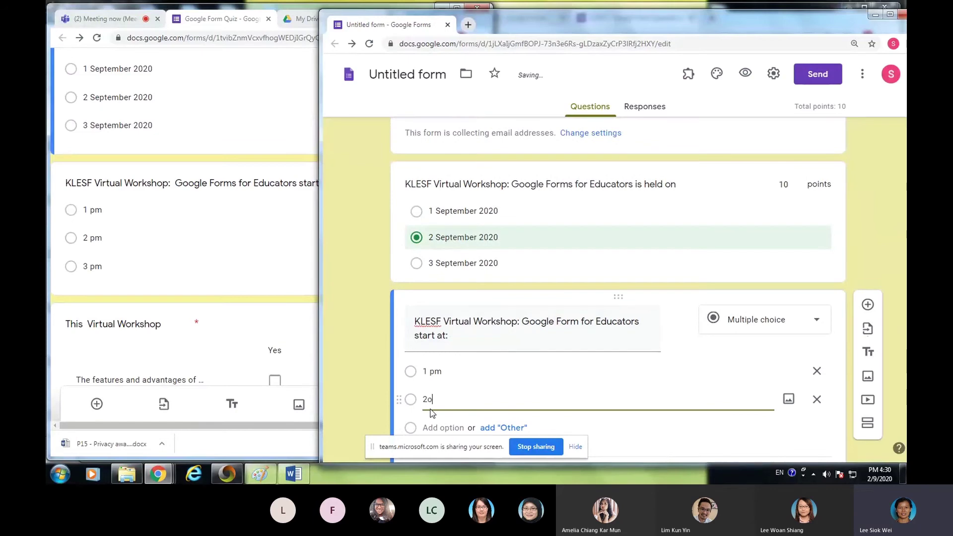
pyautogui.press('BackSpace')
pyautogui.write('pm')
pyautogui.press('Tab')
pyautogui.press('Tab')
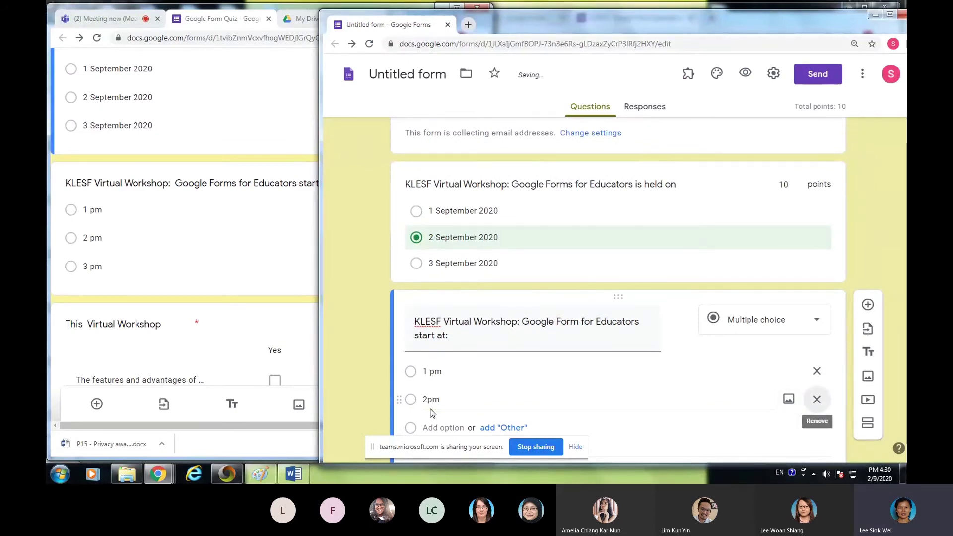
pyautogui.click(445, 428)
pyautogui.write('3p')
pyautogui.press('BackSpace')
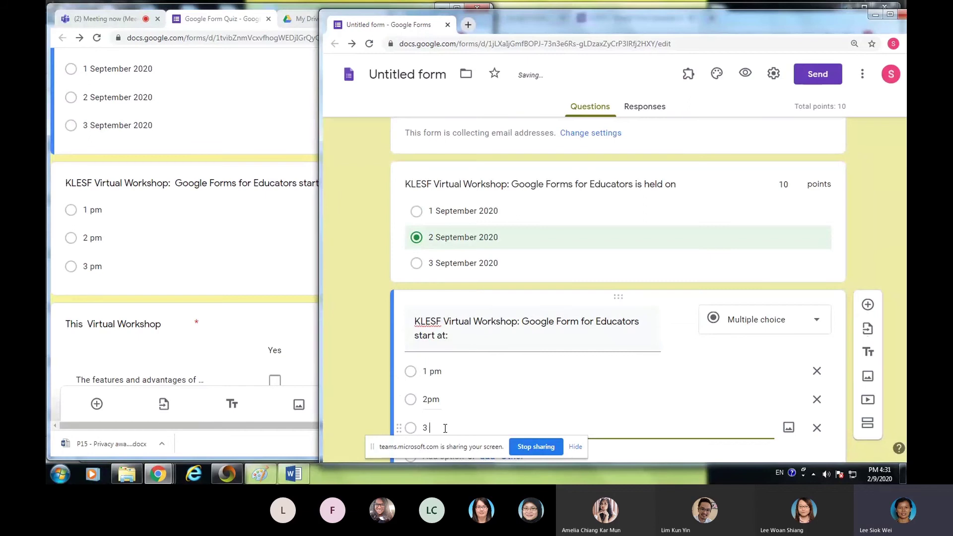
pyautogui.scroll(-2, 477, 377)
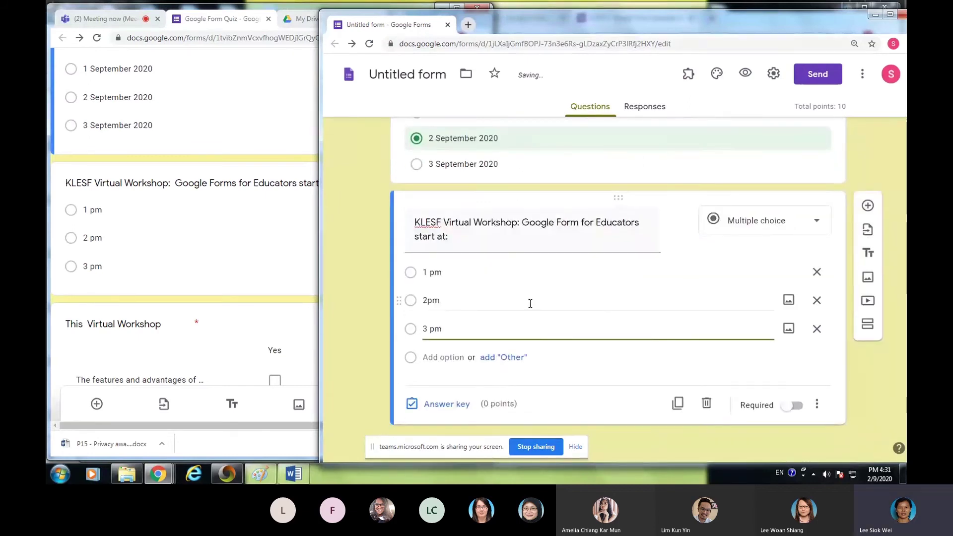
# - Mark 3 pm correct for 10 points and make the start-time question required
pyautogui.click(441, 405)
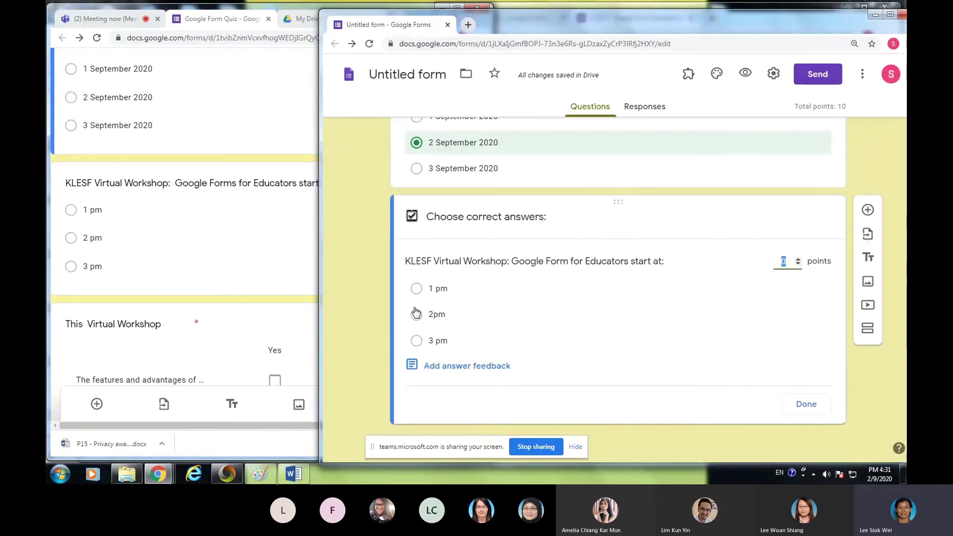
pyautogui.click(417, 341)
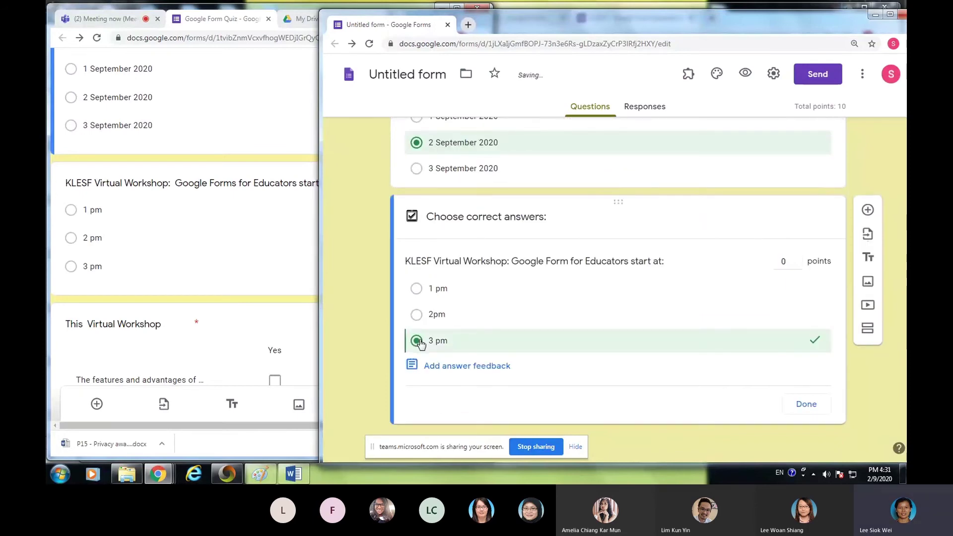
pyautogui.click(798, 258)
pyautogui.click(798, 259)
pyautogui.click(797, 259)
pyautogui.click(797, 258)
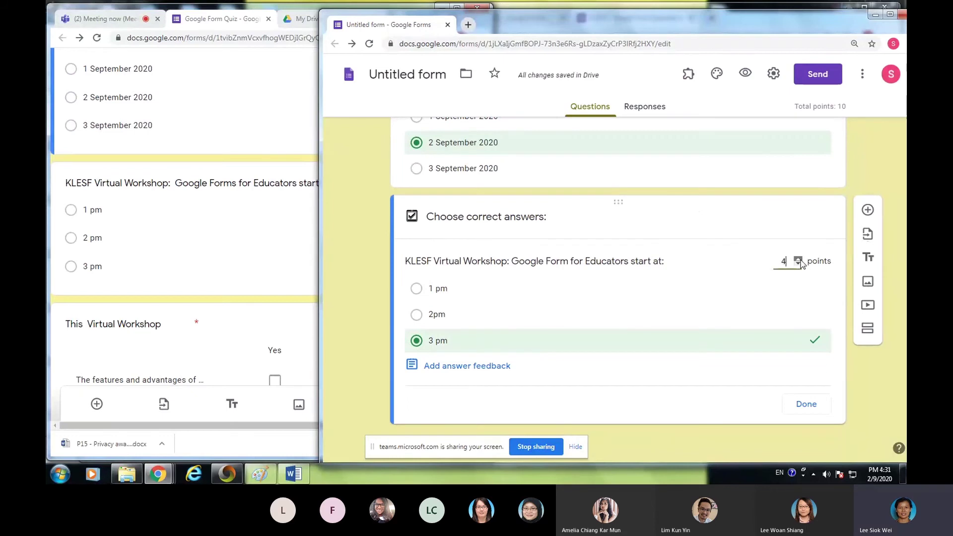
pyautogui.click(799, 260)
pyautogui.click(799, 260)
pyautogui.click(798, 259)
pyautogui.click(798, 259)
pyautogui.click(798, 259)
pyautogui.click(802, 406)
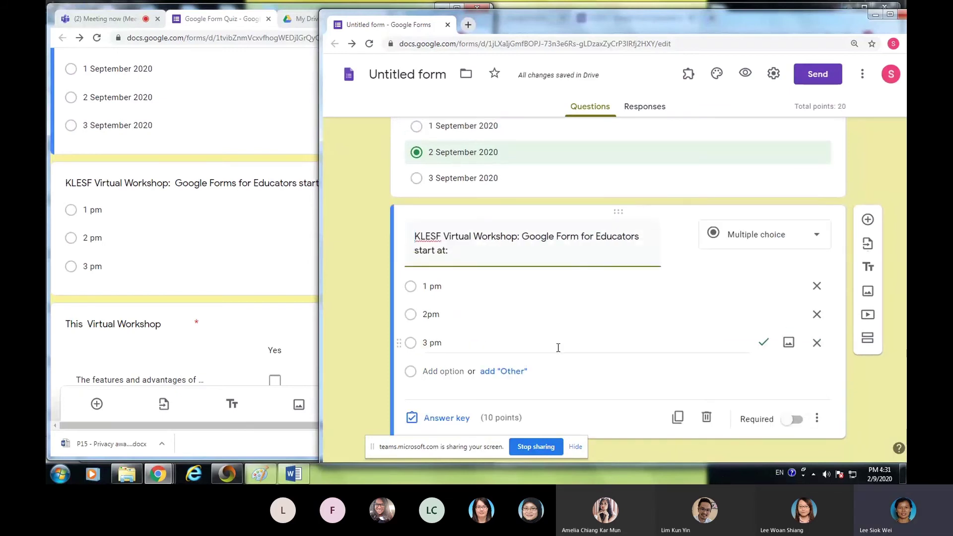
pyautogui.click(793, 405)
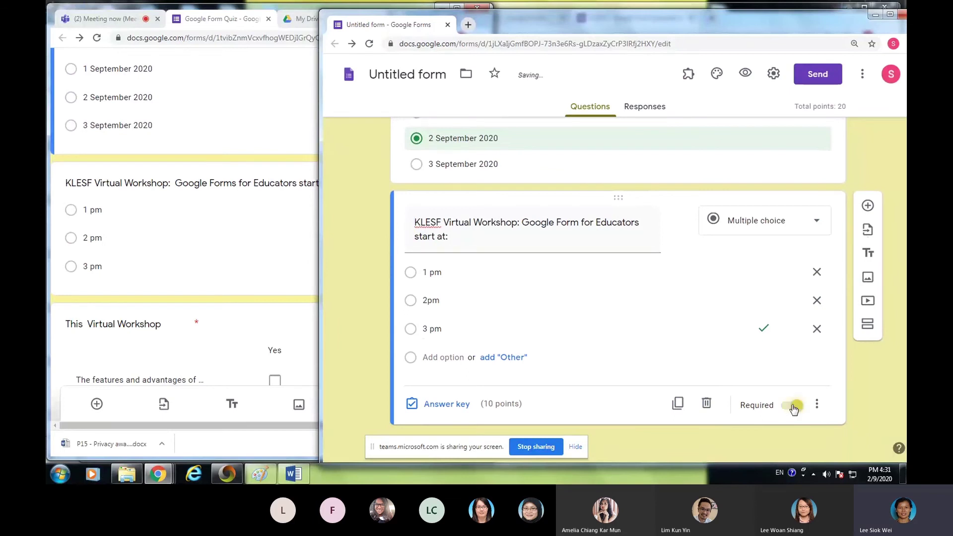
pyautogui.scroll(-3, 242, 309)
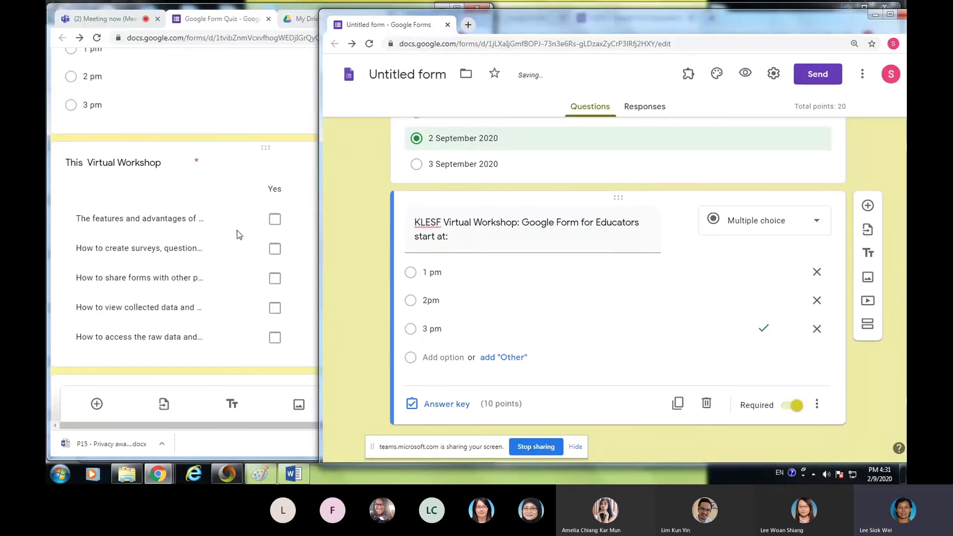
# - Bring the original Google Form Quiz forward and select its 'This Virtual Workshop covers' checkbox grid
pyautogui.click(184, 136)
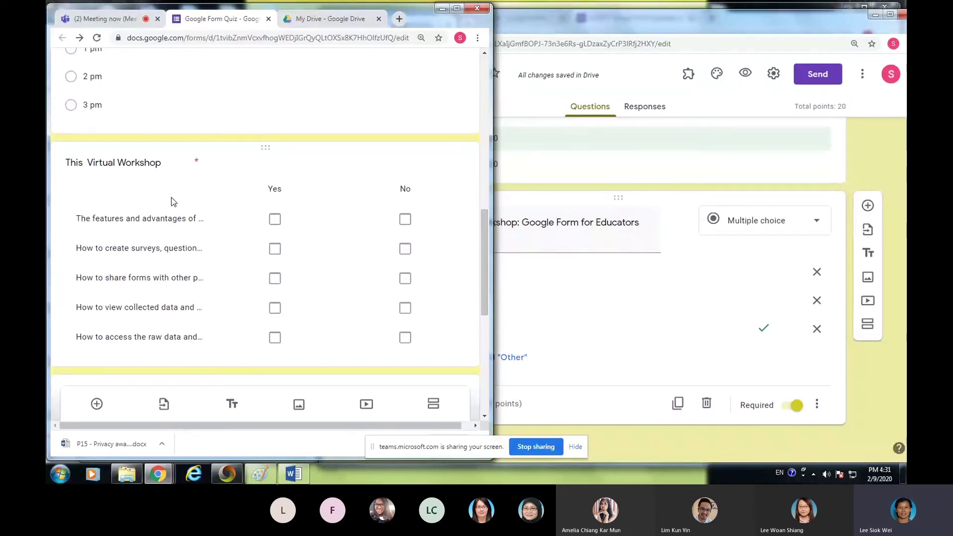
pyautogui.click(140, 209)
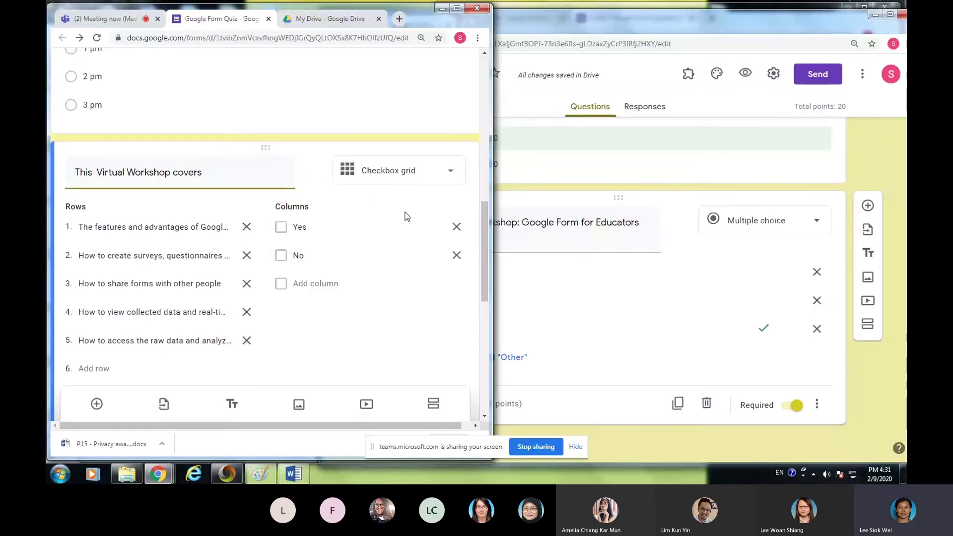
pyautogui.scroll(-2, 402, 198)
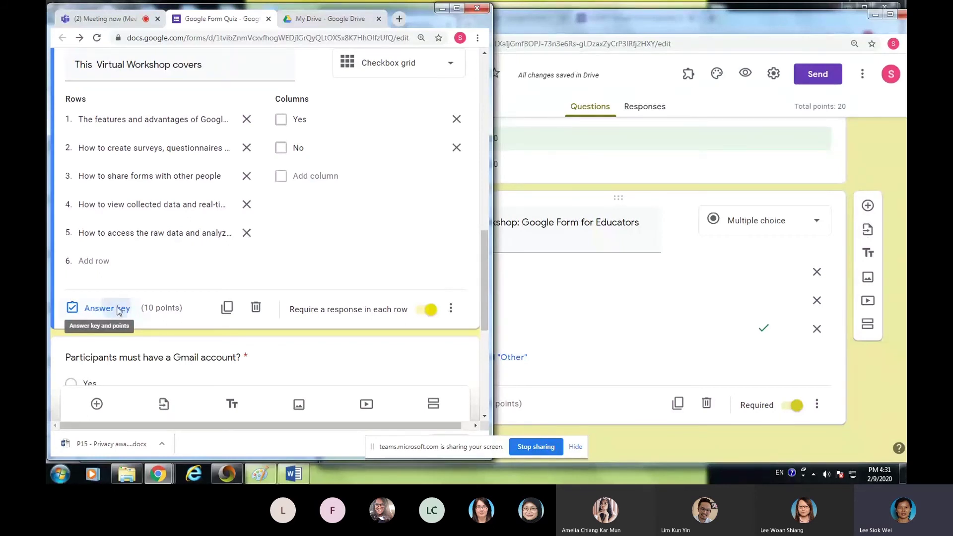
# - Review the grid's answer key, where each topic scores 2 points for Yes
pyautogui.click(119, 308)
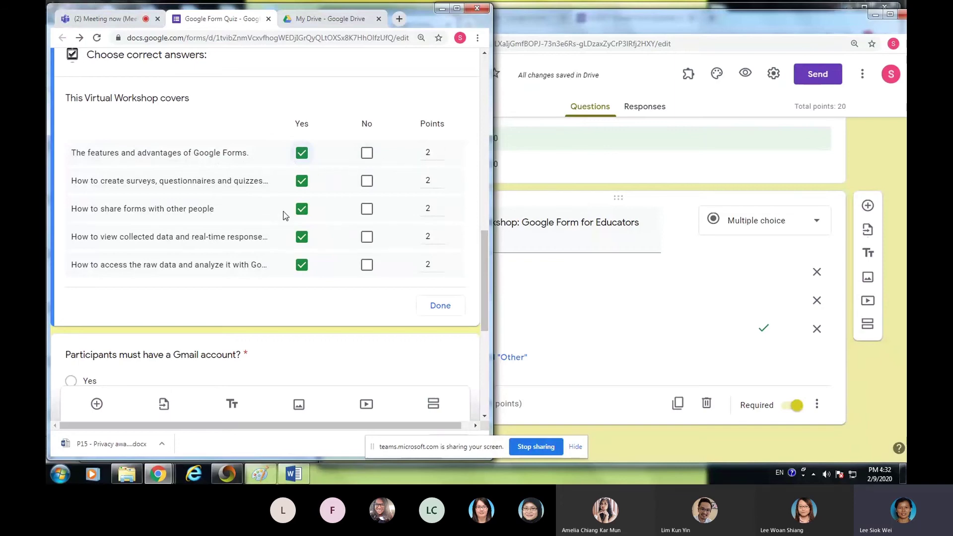
pyautogui.scroll(2, 285, 208)
pyautogui.scroll(-3, 219, 320)
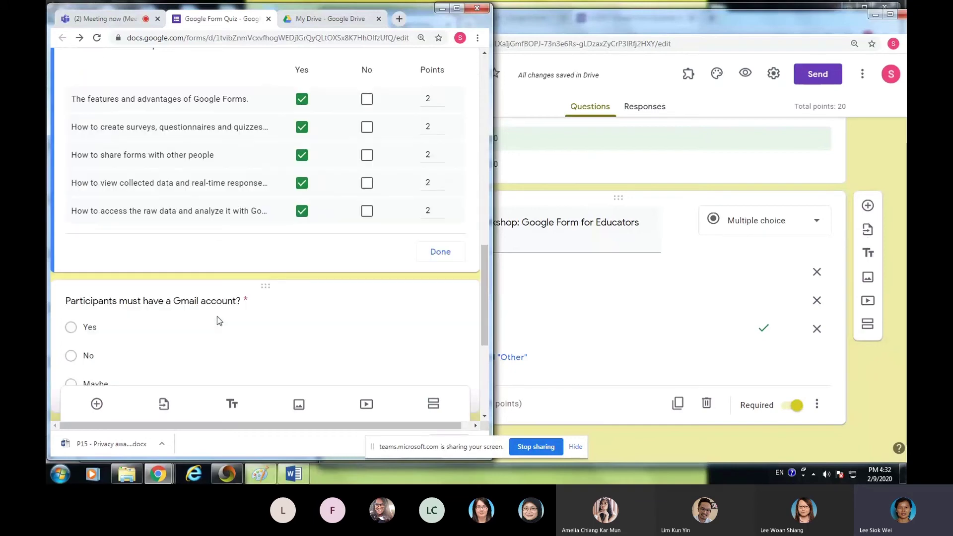
pyautogui.click(441, 255)
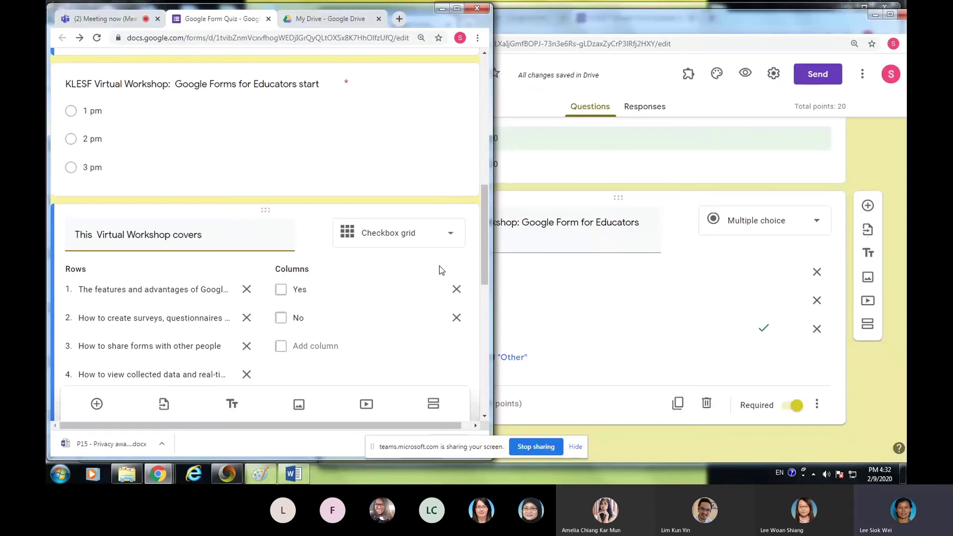
# - Return to the new form's start-time question and show the question-type list
pyautogui.click(251, 167)
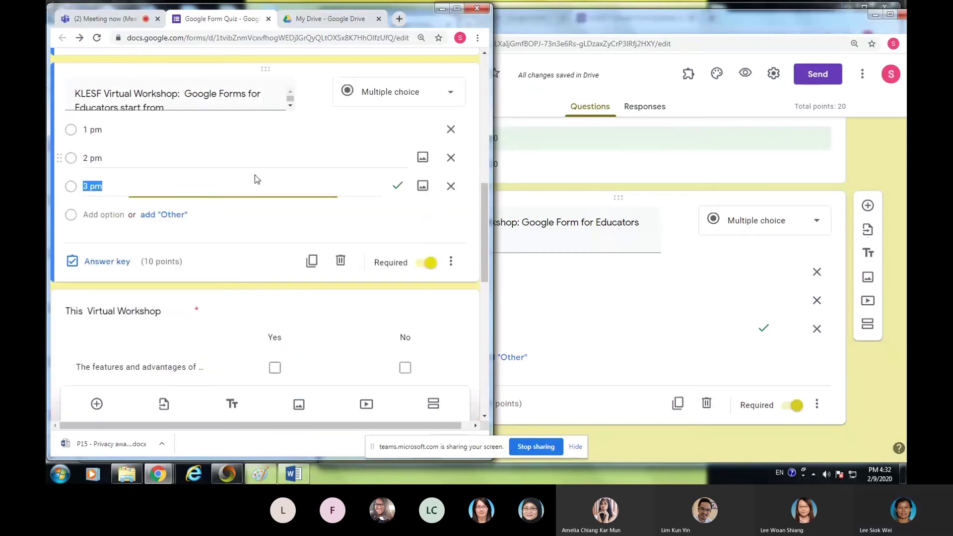
pyautogui.scroll(-3, 267, 248)
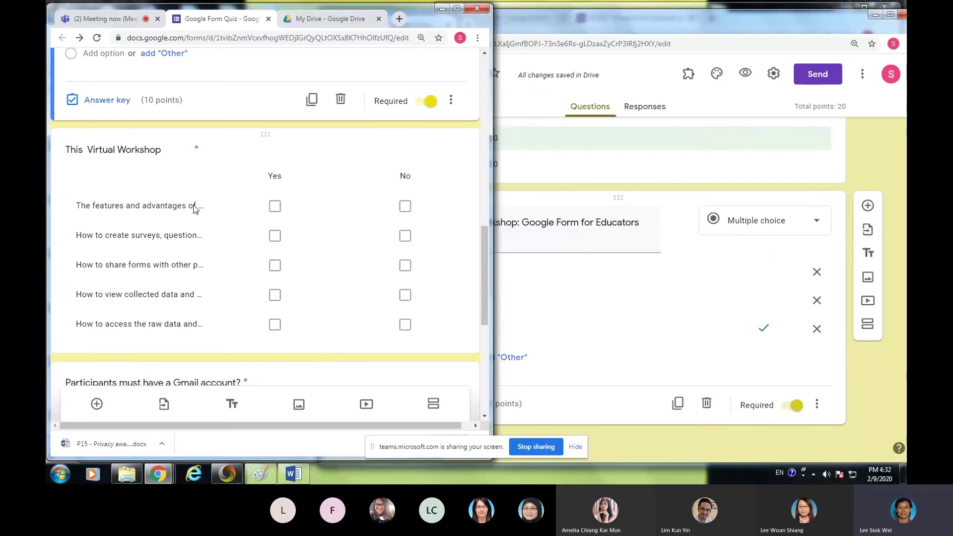
pyautogui.click(815, 224)
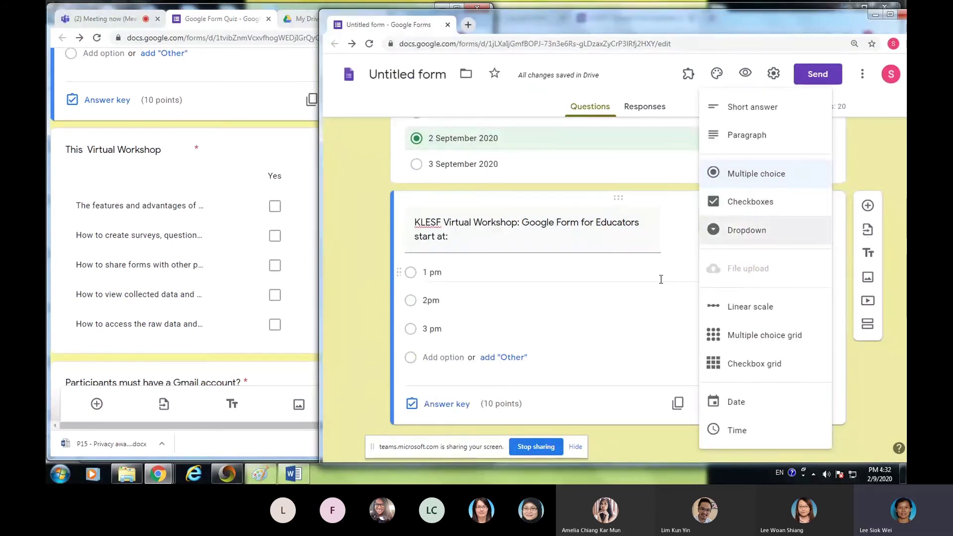
# - Add a new multiple-choice question titled 'This Virtual Workshop'
pyautogui.click(642, 297)
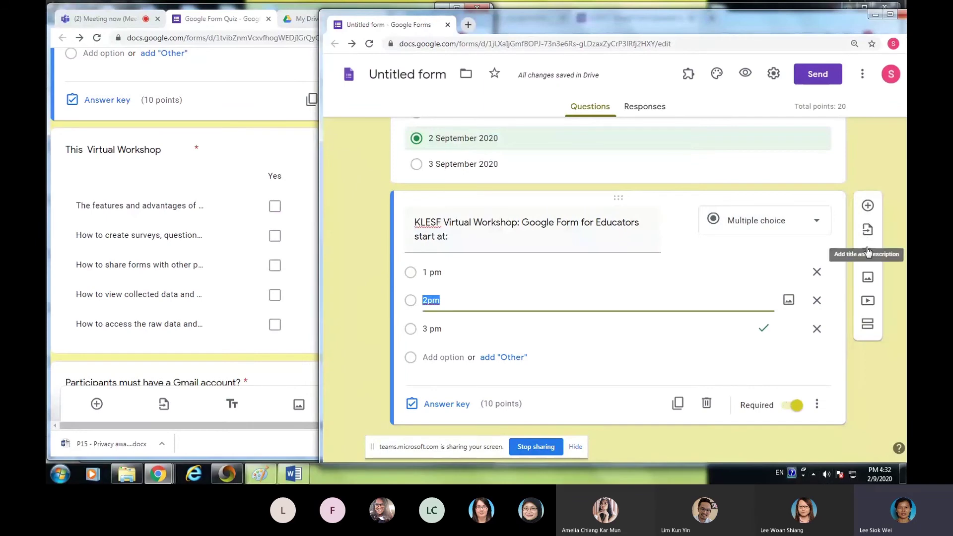
pyautogui.click(867, 205)
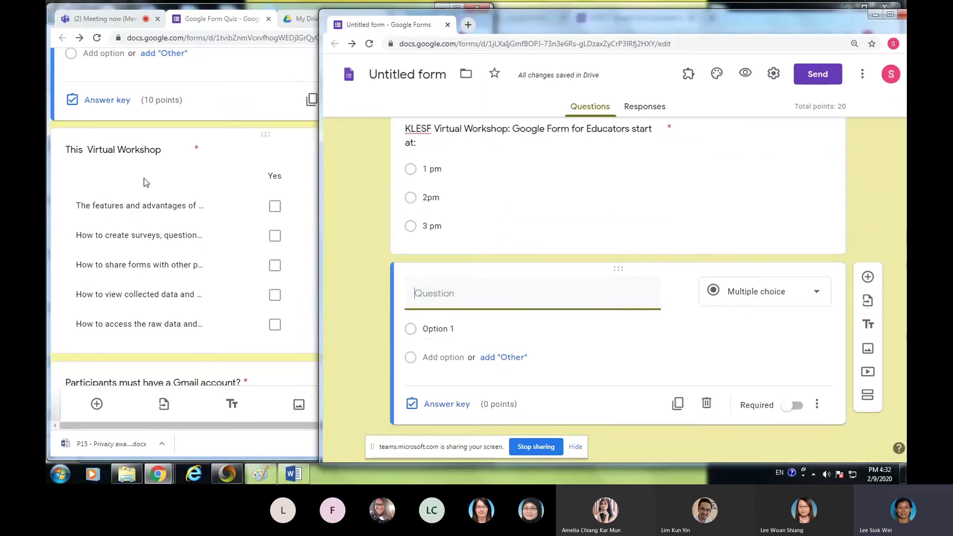
pyautogui.write('This Virtual Wor')
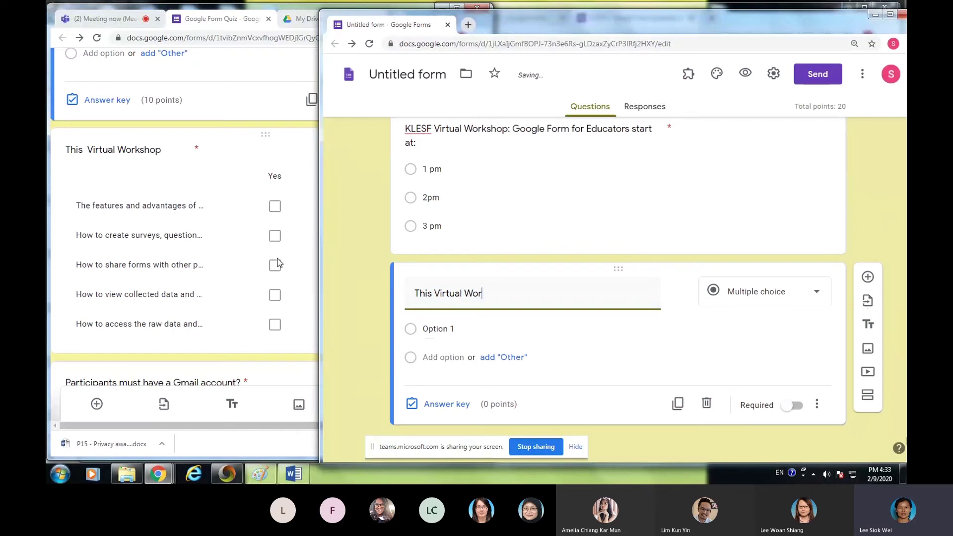
pyautogui.write('kshop')
# - Add options 'This Features and advantages of' and 'How to create surveys, Question,'
pyautogui.click(441, 327)
pyautogui.write('This Fea')
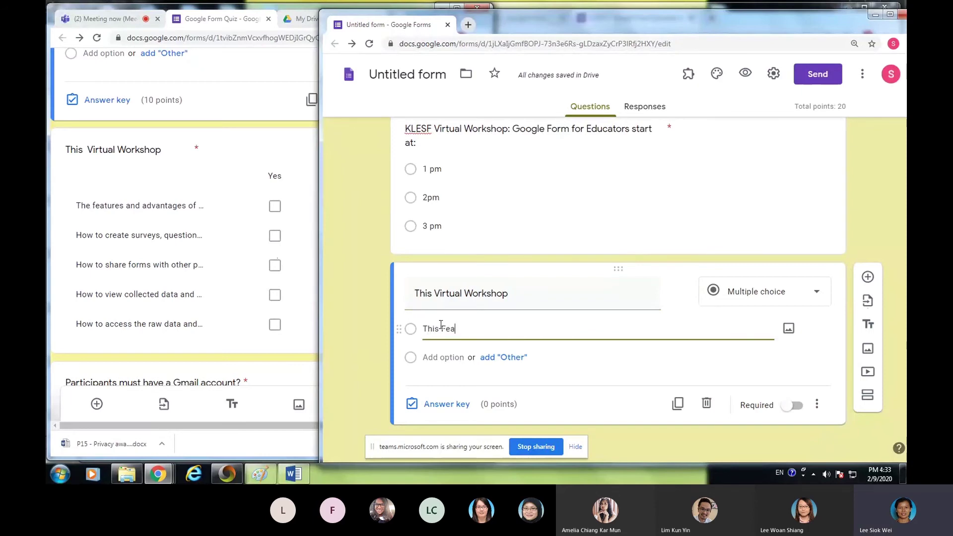
pyautogui.write('tures and adcva')
pyautogui.press('BackSpace')
pyautogui.press('BackSpace')
pyautogui.write('vantages of')
pyautogui.click(445, 356)
pyautogui.write('How to ')
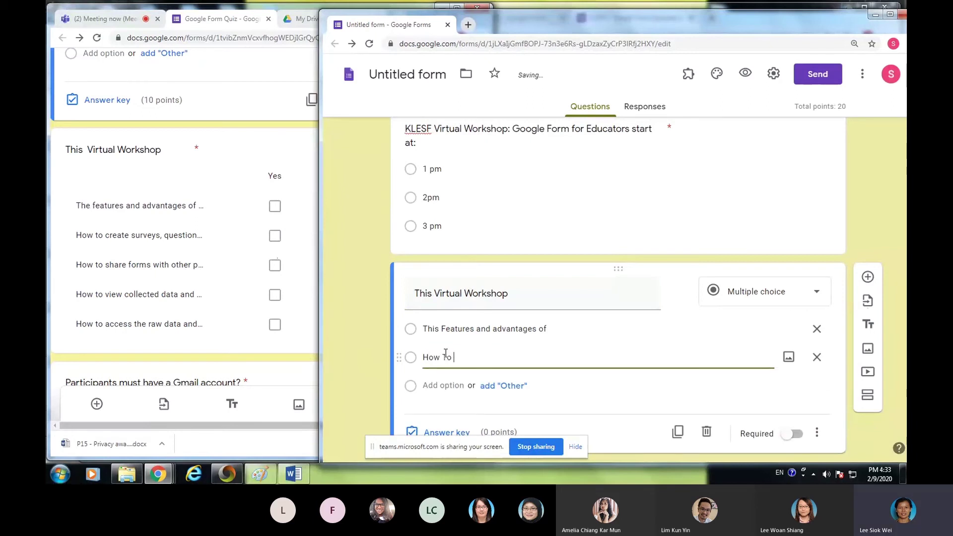
pyautogui.write('create Curveys, ')
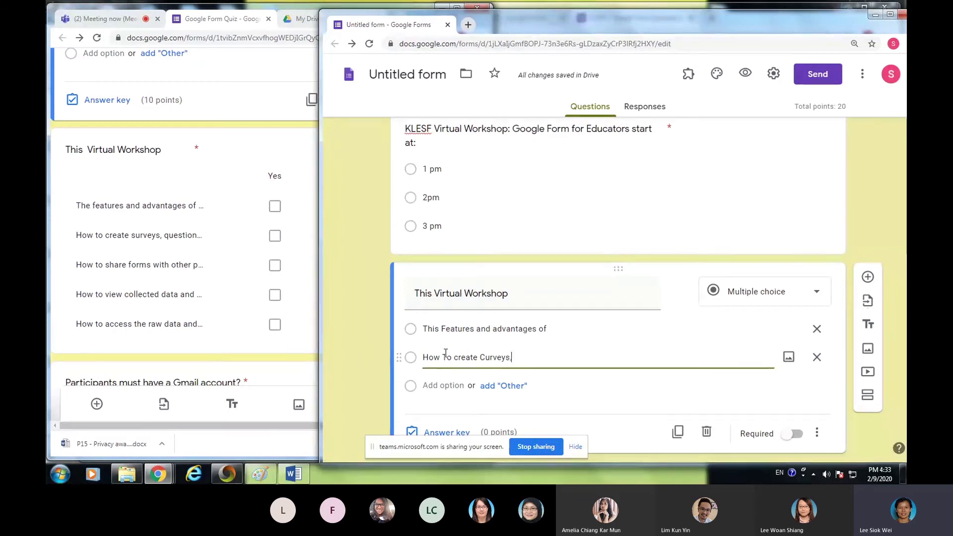
pyautogui.write('Quest')
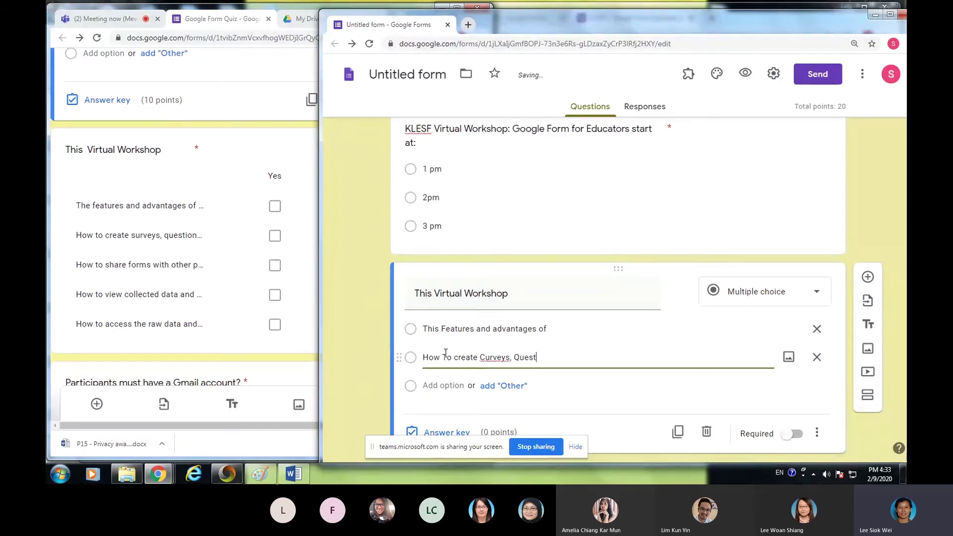
pyautogui.write('ion,')
pyautogui.press('Left')
pyautogui.press('Left')
pyautogui.press('Left')
pyautogui.press('Left')
pyautogui.press('Left')
pyautogui.press('Left')
pyautogui.press('Left')
pyautogui.press('Left')
pyautogui.press('Left')
pyautogui.press('Left')
pyautogui.press('Left')
pyautogui.press('Left')
pyautogui.press('Left')
pyautogui.press('Left')
pyautogui.press('Left')
pyautogui.press('Left')
pyautogui.press('Left')
pyautogui.press('BackSpace')
pyautogui.write('s')
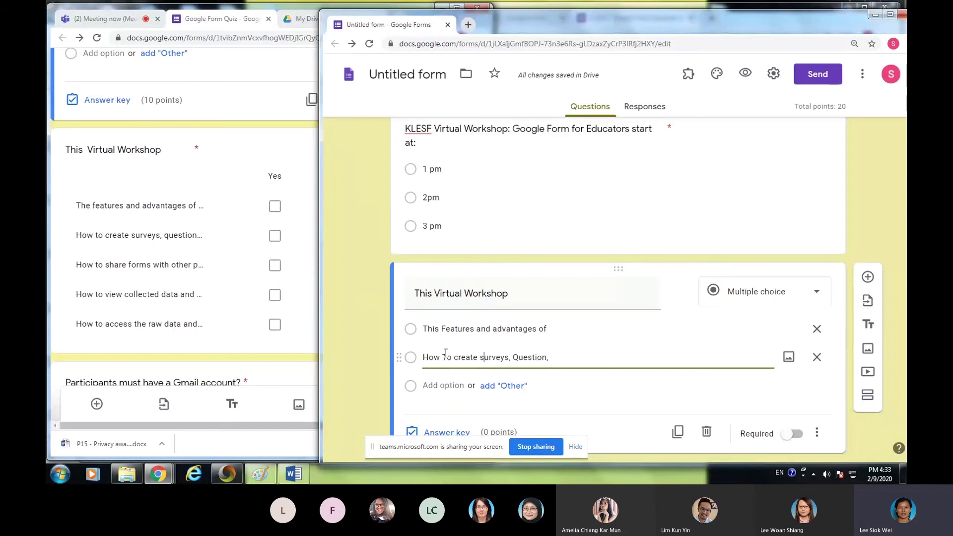
# - Add options 'How to share forms with others', 'How to view collected data' and 'How to Access the raw data'
pyautogui.click(438, 386)
pyautogui.write('How to sah')
pyautogui.press('BackSpace')
pyautogui.press('BackSpace')
pyautogui.write('hare forms with others')
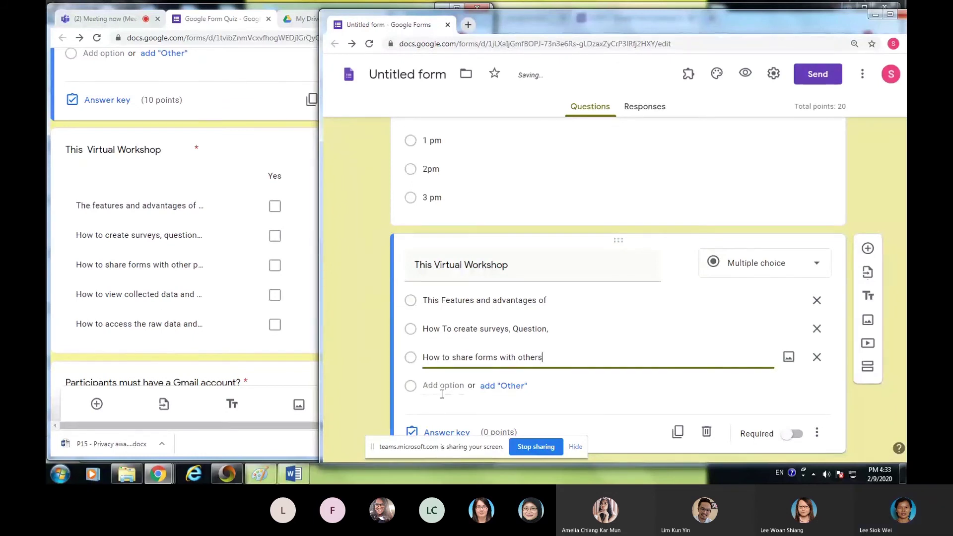
pyautogui.click(441, 389)
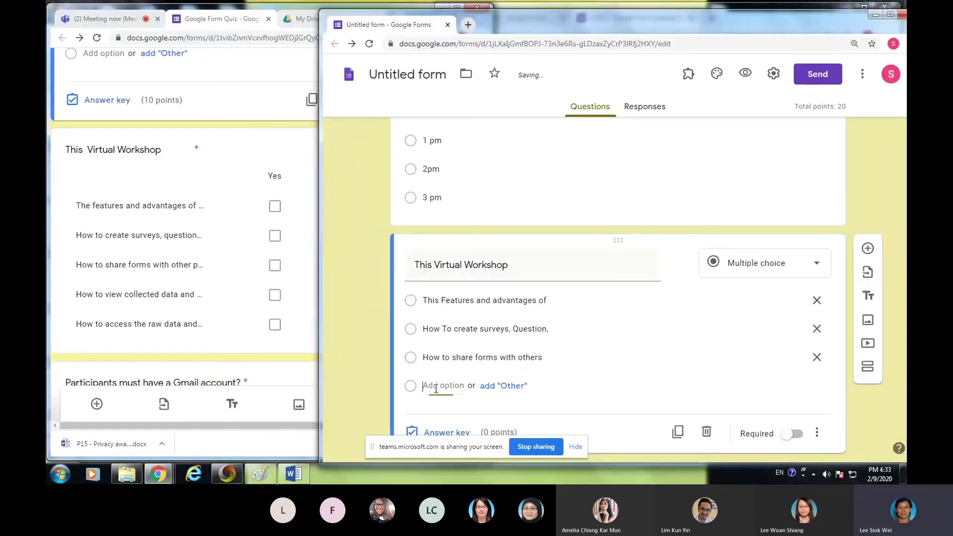
pyautogui.write('How')
pyautogui.write(' to C')
pyautogui.write('i')
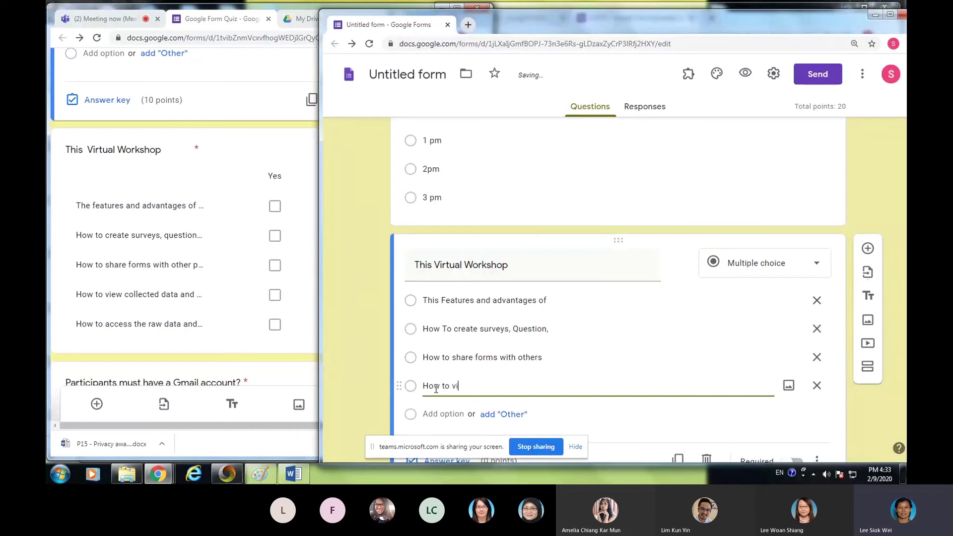
pyautogui.write('ew collecte')
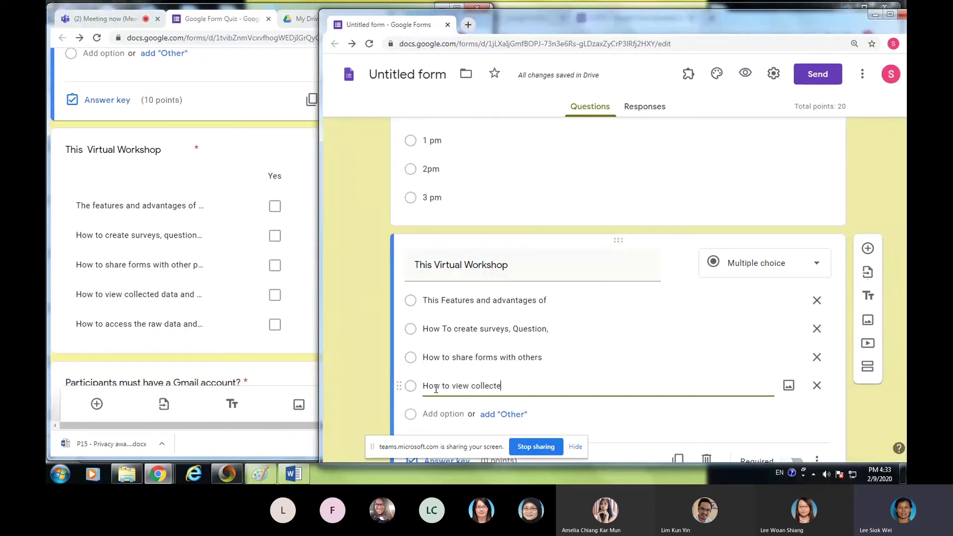
pyautogui.write('d data da')
pyautogui.press('BackSpace')
pyautogui.press('BackSpace')
pyautogui.write('an')
pyautogui.write('d')
pyautogui.press('BackSpace')
pyautogui.click(439, 413)
pyautogui.write('How to Access t')
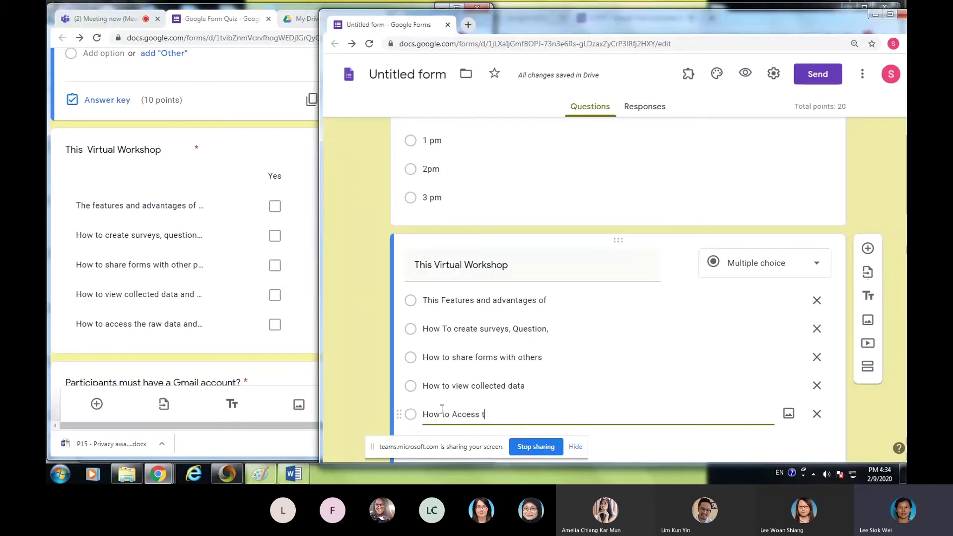
pyautogui.write('he raw data')
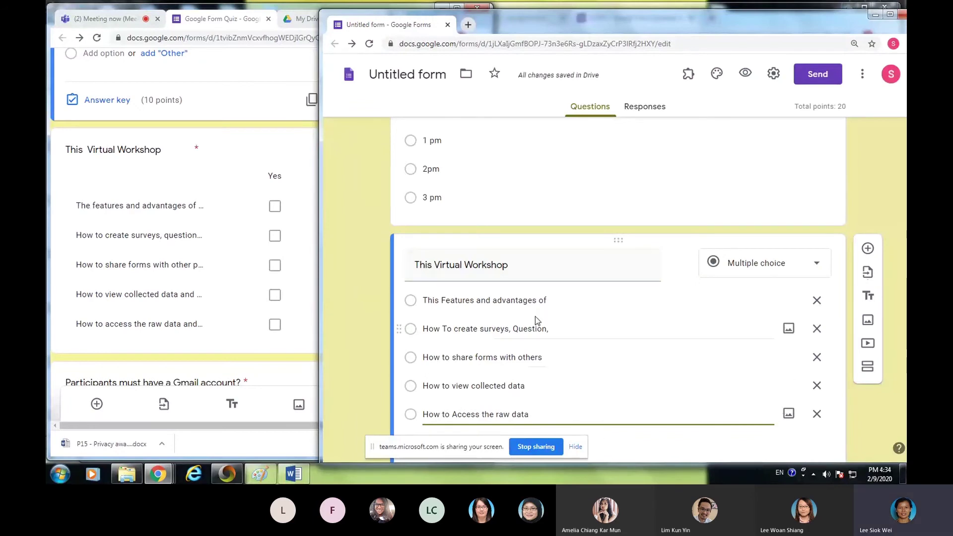
# - Change 'This Virtual Workshop' to a Checkboxes question
pyautogui.click(815, 264)
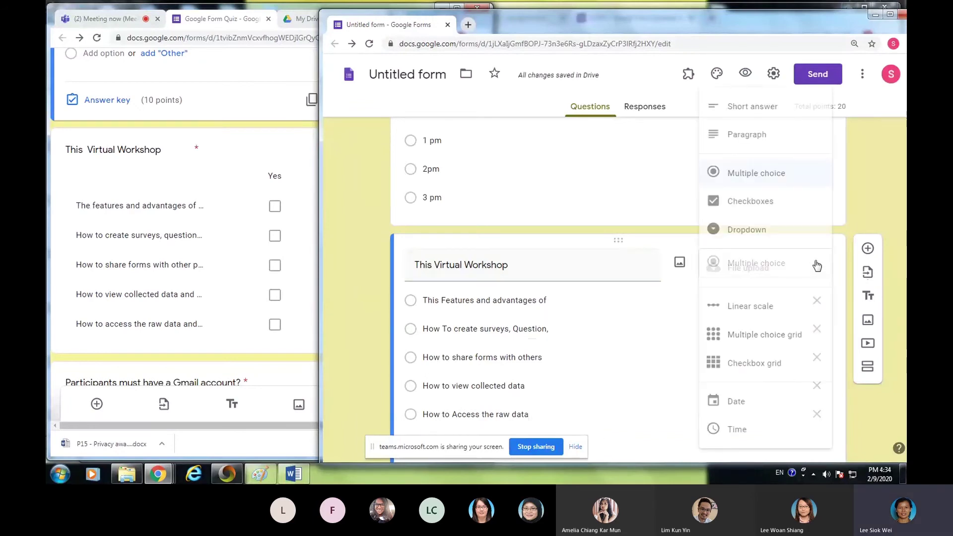
pyautogui.click(774, 205)
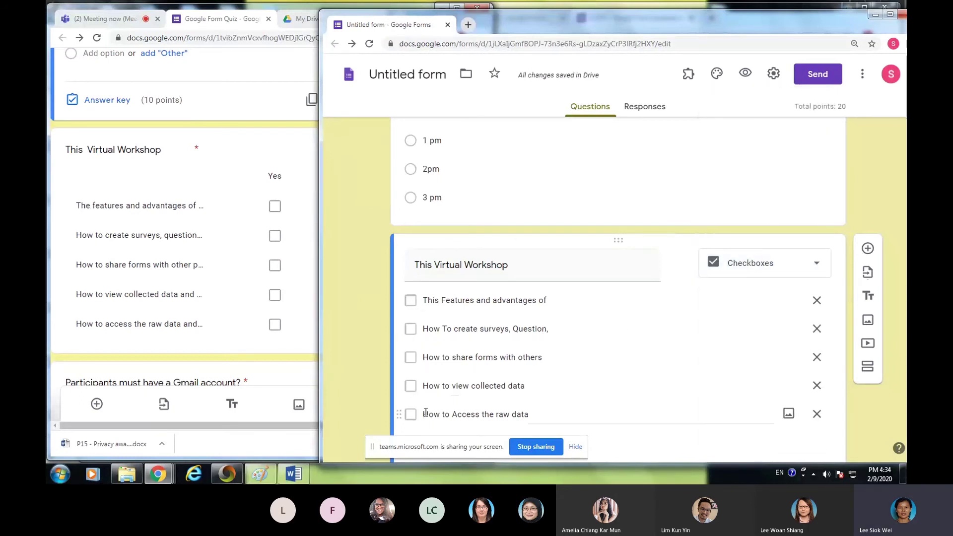
pyautogui.scroll(-2, 570, 361)
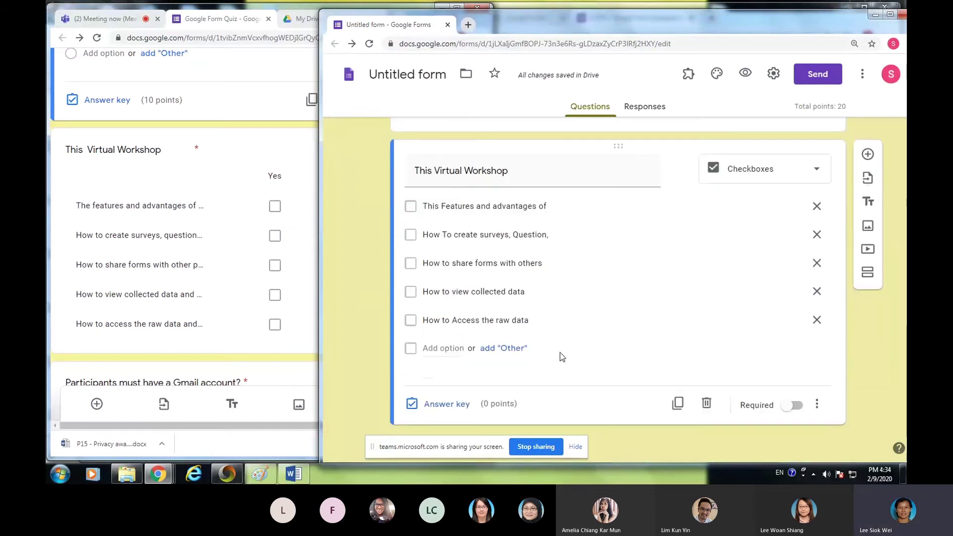
# - Make the question worth 10 points in its answer key, then bring the original quiz forward
pyautogui.click(455, 406)
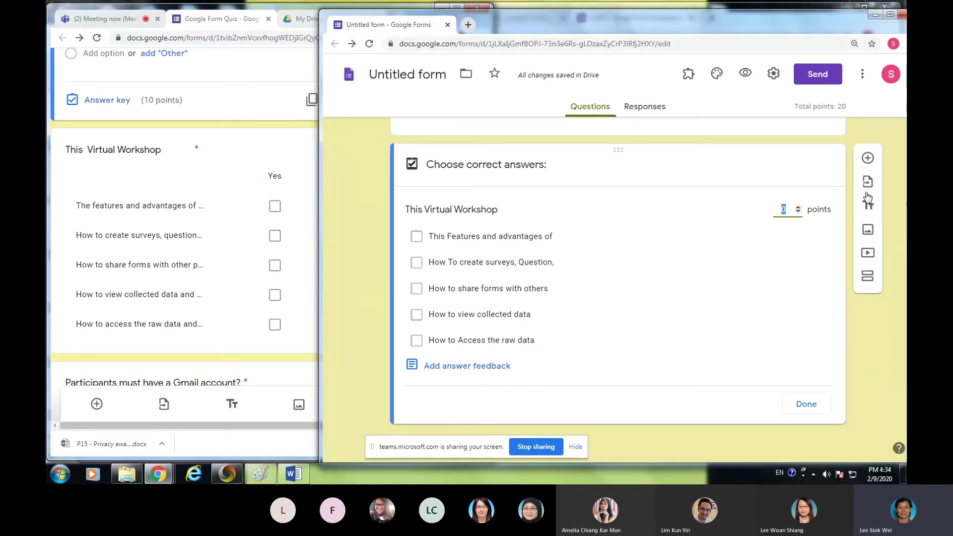
pyautogui.write('3')
pyautogui.click(798, 208)
pyautogui.click(798, 207)
pyautogui.click(798, 208)
pyautogui.click(798, 207)
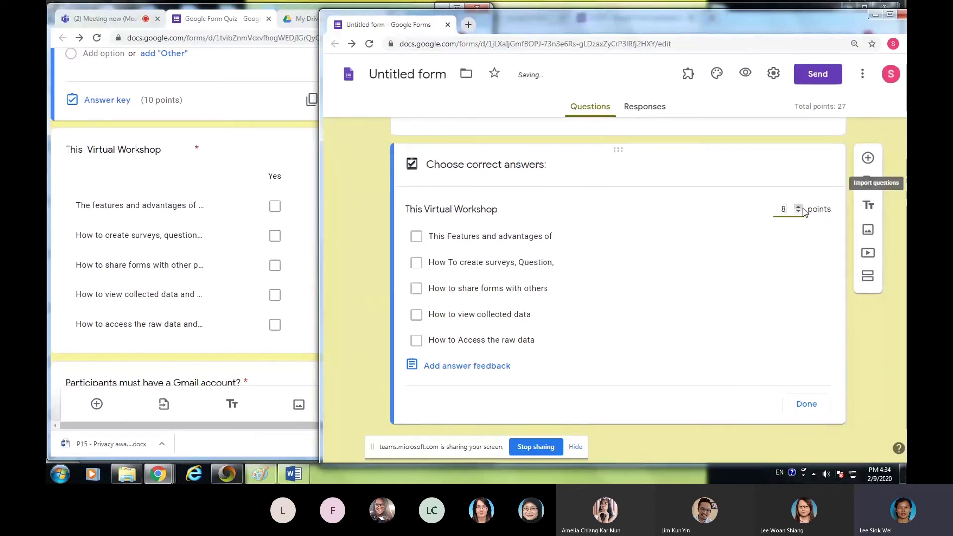
pyautogui.click(799, 208)
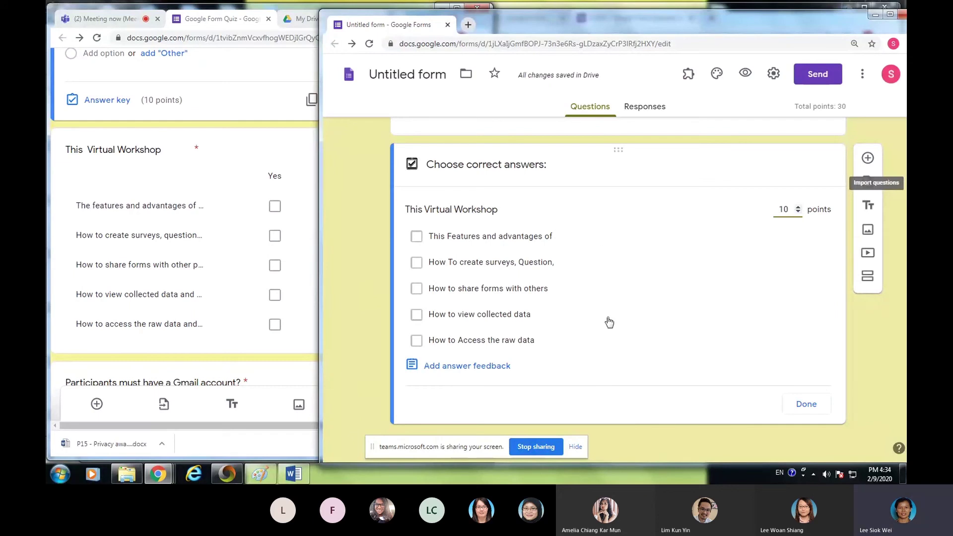
pyautogui.click(224, 160)
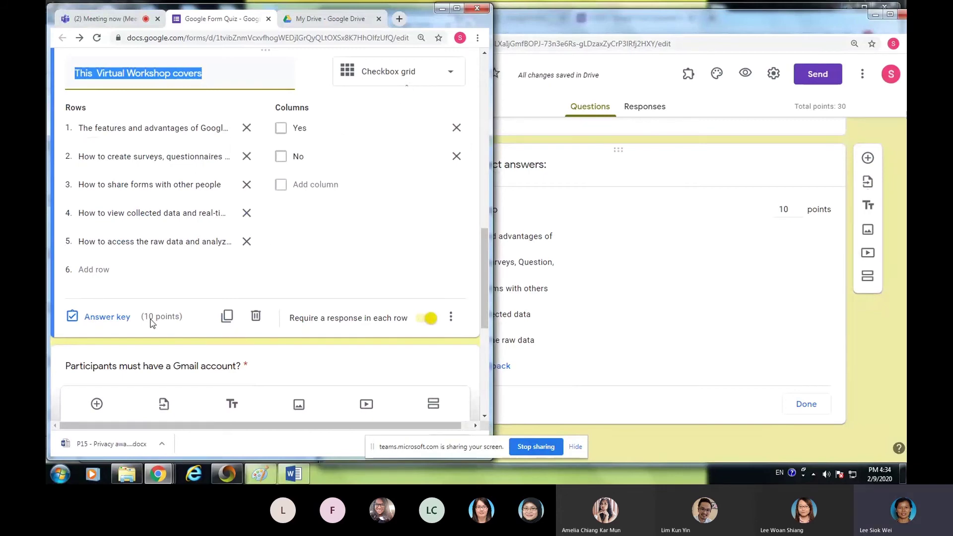
# - Check the original grid's answer key, then mark 'How To create surveys, Question,' correct in the new form
pyautogui.click(119, 317)
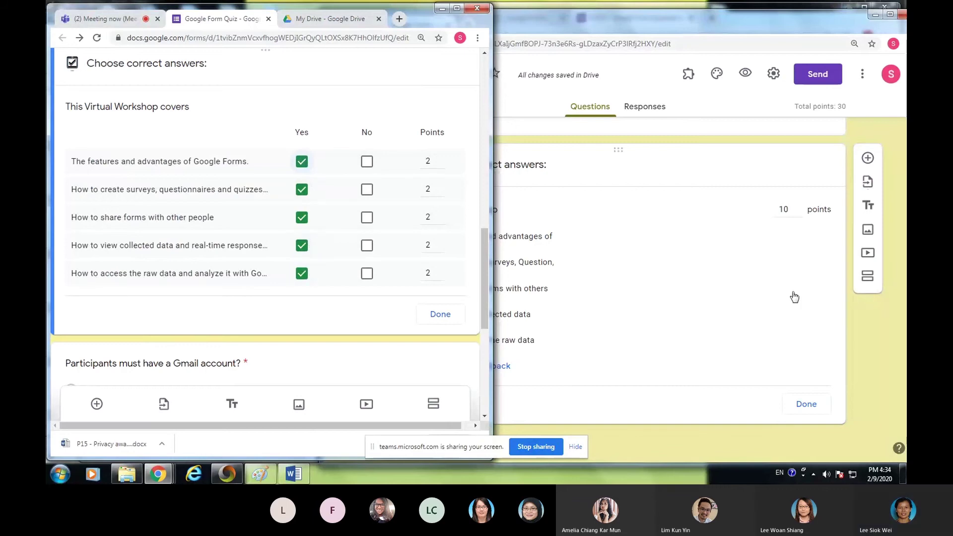
pyautogui.click(809, 277)
pyautogui.click(804, 265)
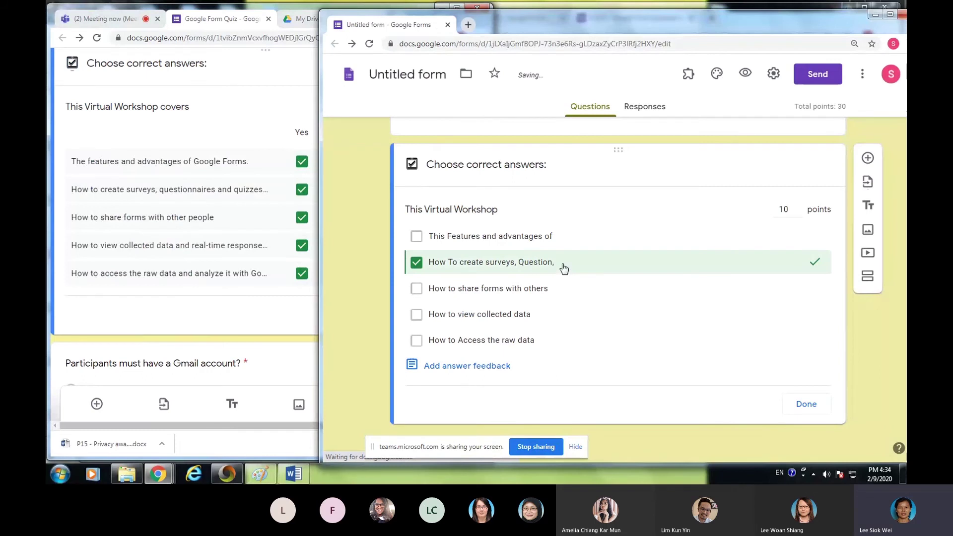
# - Mark the remaining four topics correct and save the 10-point answer key
pyautogui.click(414, 340)
pyautogui.click(417, 315)
pyautogui.click(416, 289)
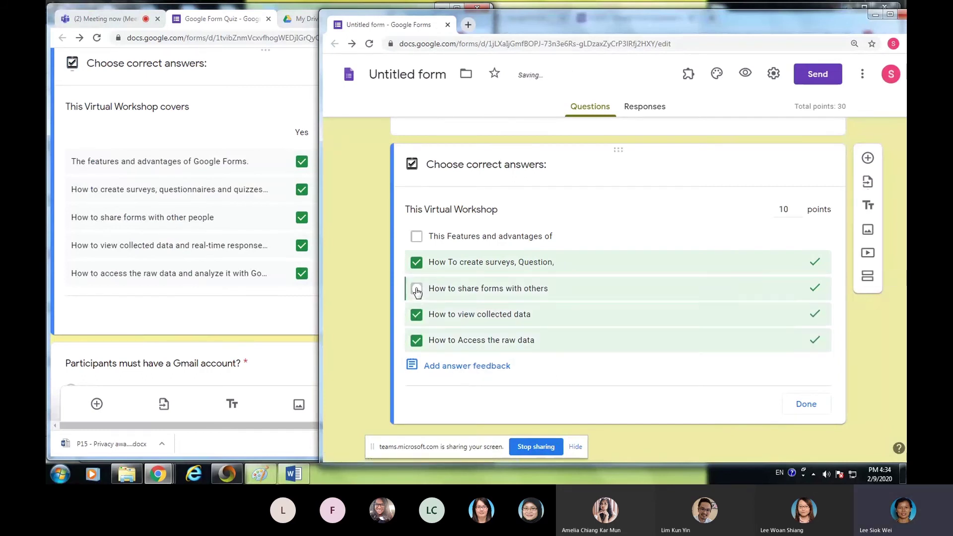
pyautogui.click(417, 237)
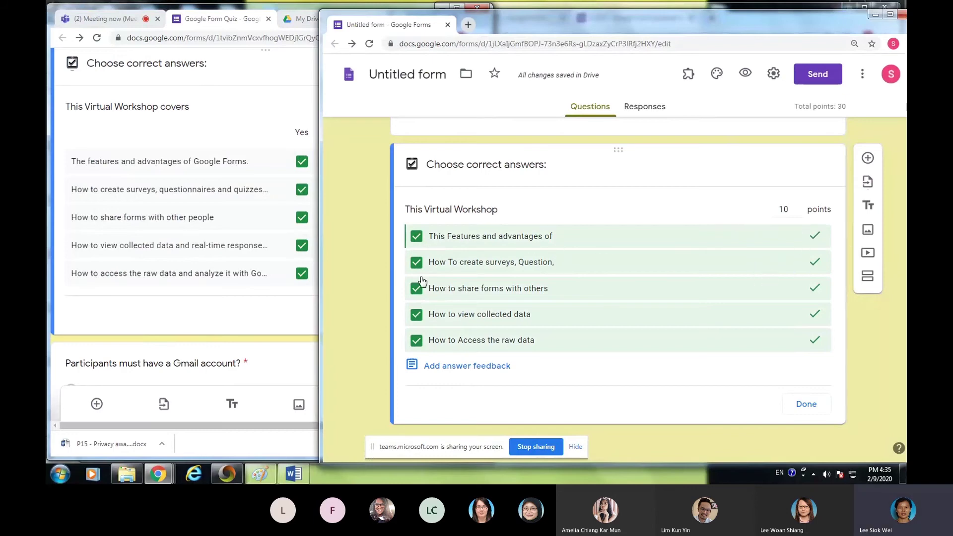
pyautogui.click(812, 404)
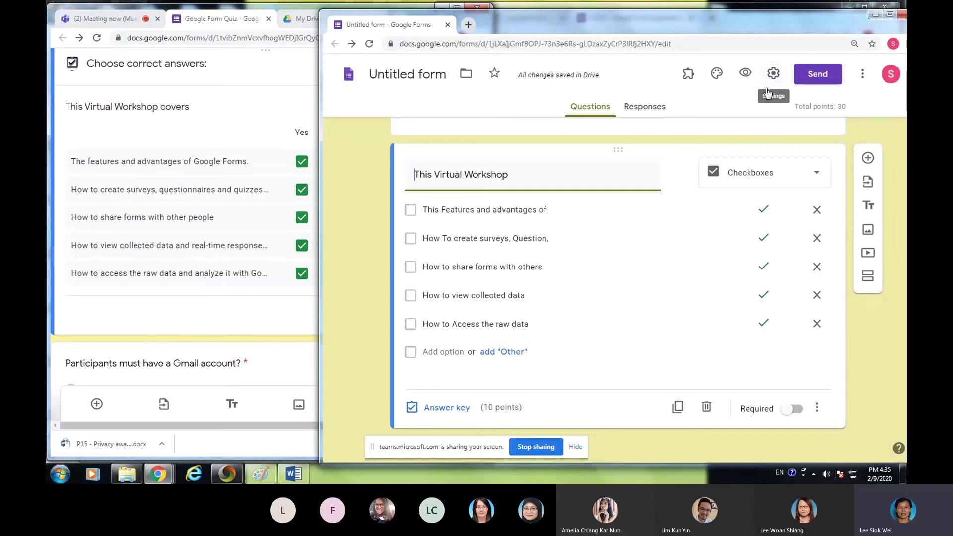
# - Preview the quiz, enter a respondent e-mail address and answer 3 September 2020
pyautogui.click(744, 76)
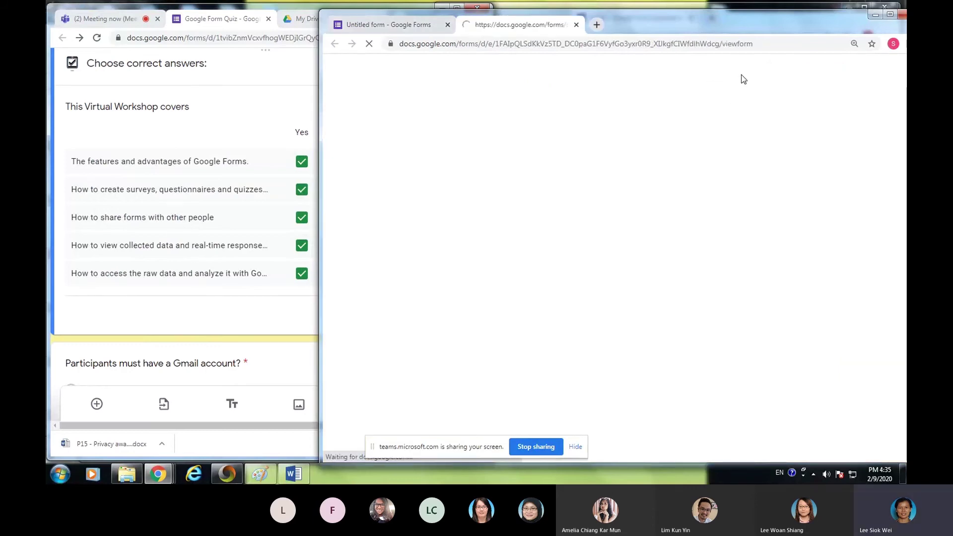
pyautogui.scroll(-3, 582, 317)
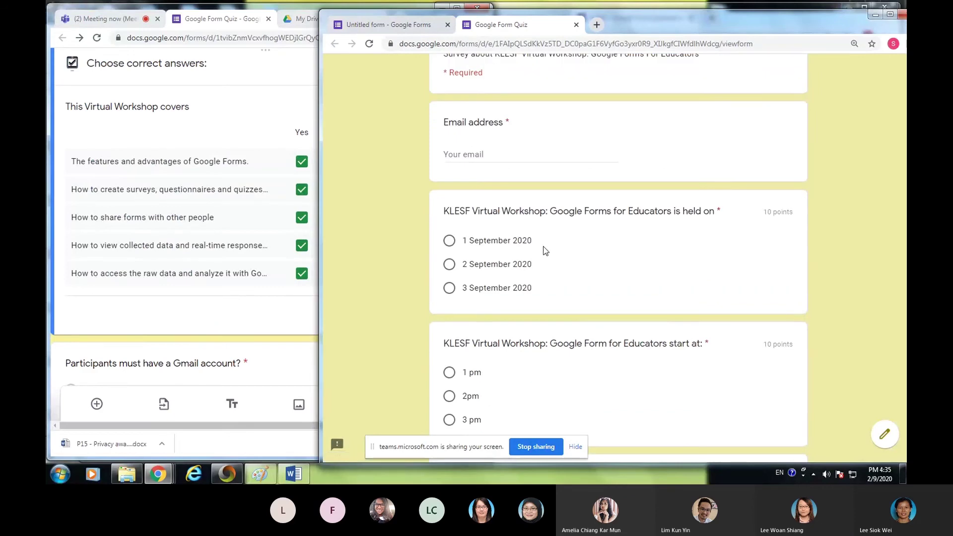
pyautogui.click(485, 153)
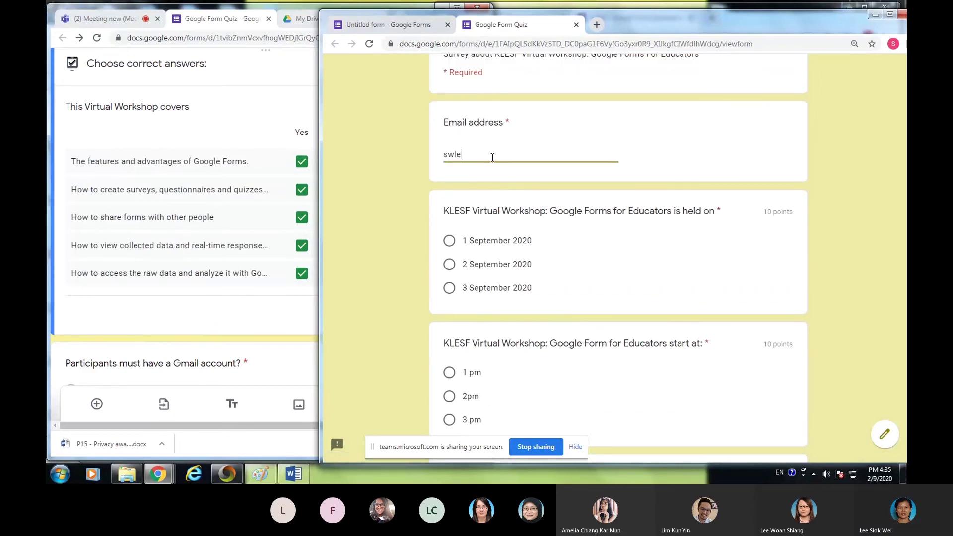
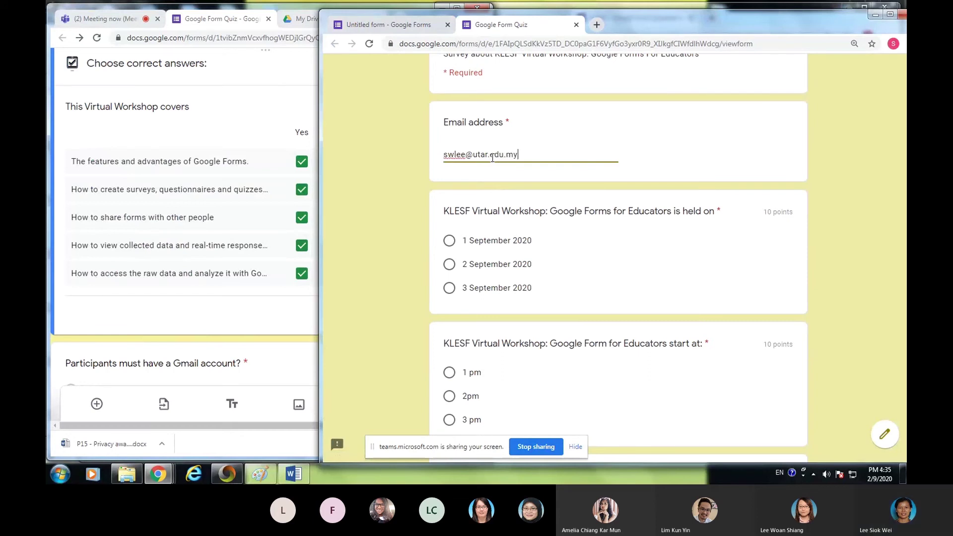
pyautogui.click(451, 288)
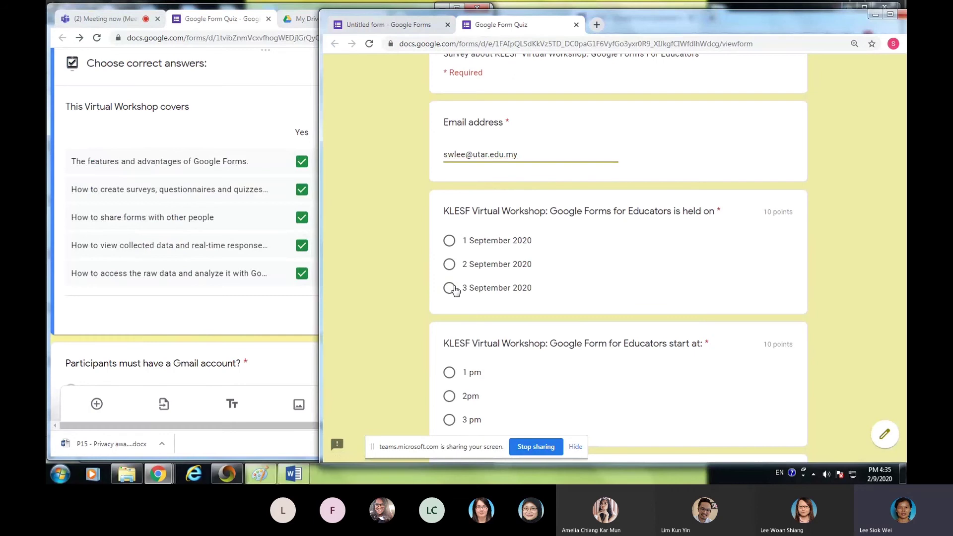
# - Answer 2pm, tick the first three workshop topics and submit the response
pyautogui.scroll(-4, 454, 281)
pyautogui.click(450, 182)
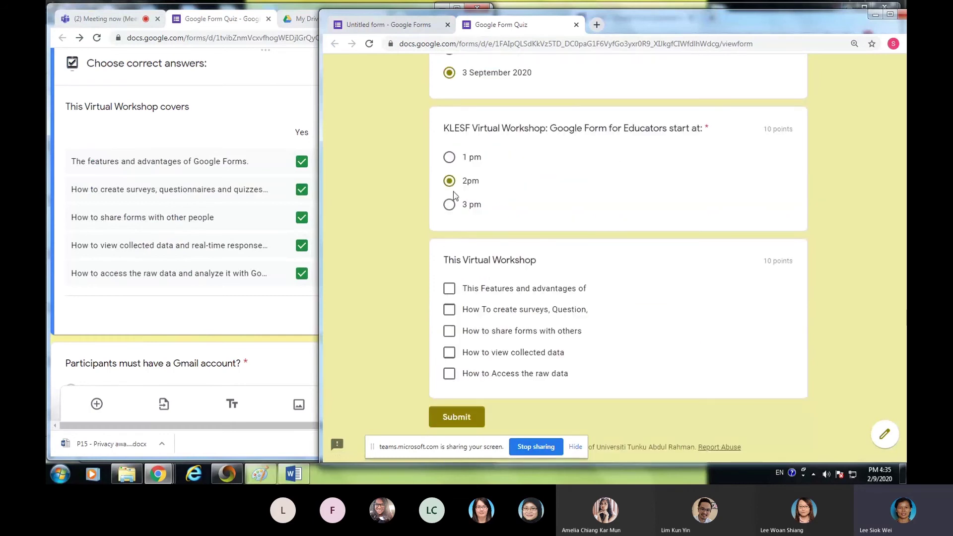
pyautogui.click(450, 290)
pyautogui.click(449, 311)
pyautogui.click(449, 332)
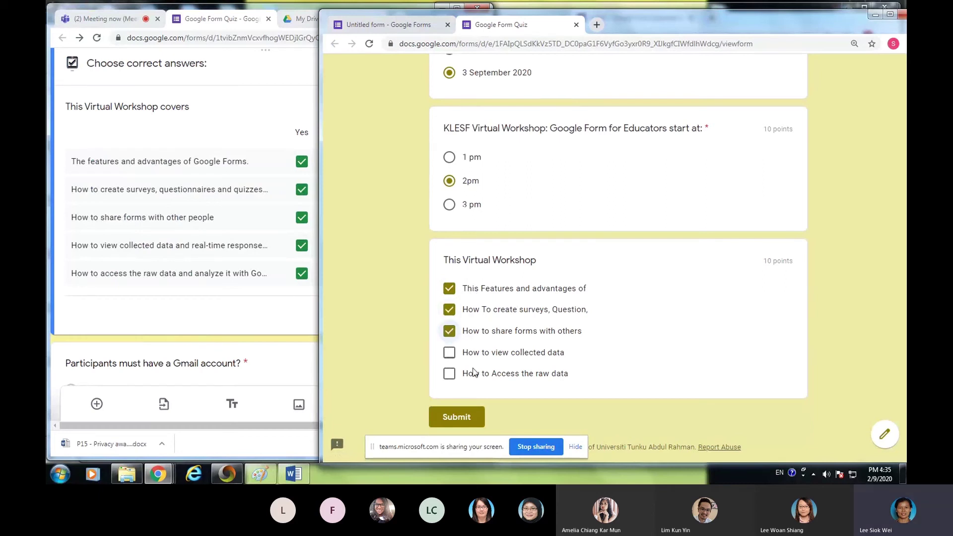
pyautogui.click(457, 416)
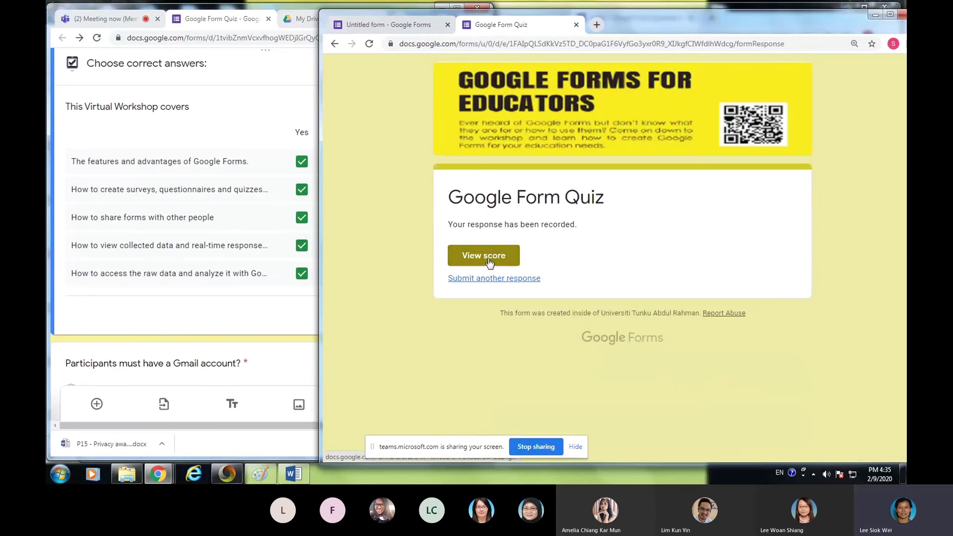
# - Check the test response's graded score, 0/10 per question, then return to the original quiz editor
pyautogui.click(509, 255)
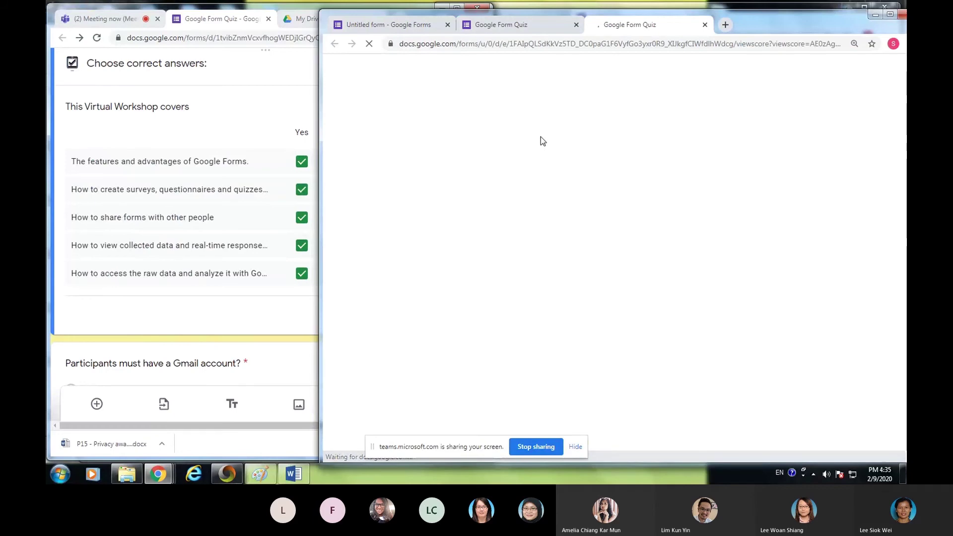
pyautogui.scroll(-12, 606, 239)
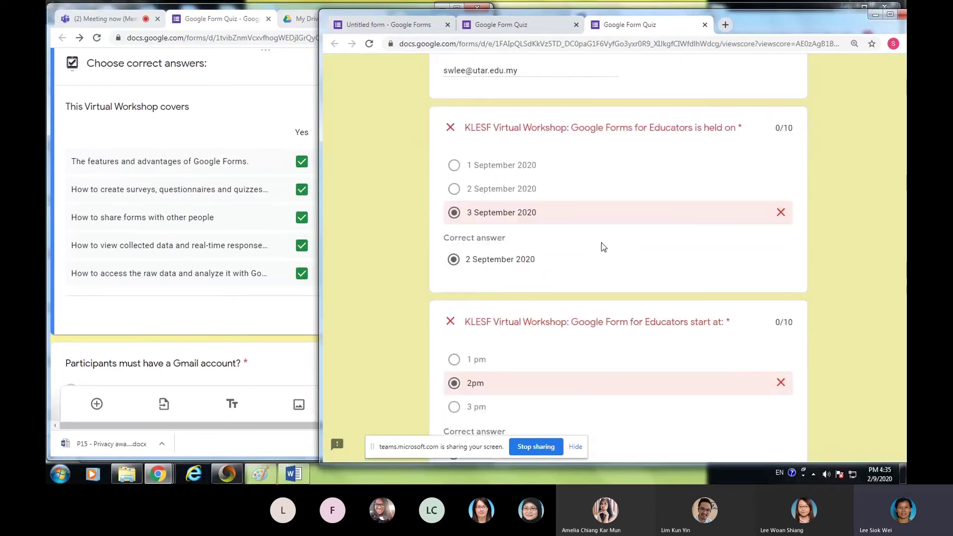
pyautogui.scroll(-3, 603, 232)
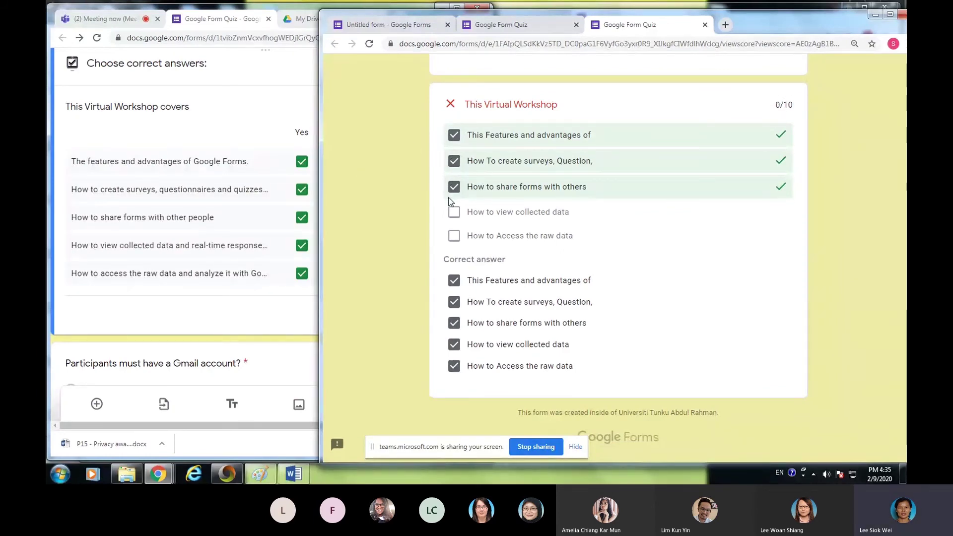
pyautogui.click(240, 124)
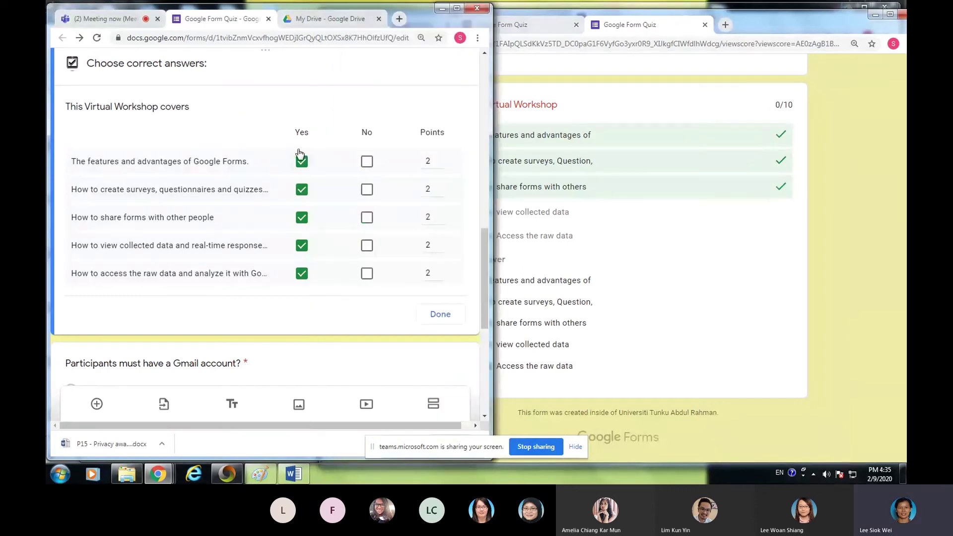
# - Preview the original quiz, find the 'already responded' notice, and close that preview
pyautogui.scroll(5, 297, 149)
pyautogui.scroll(10, 297, 149)
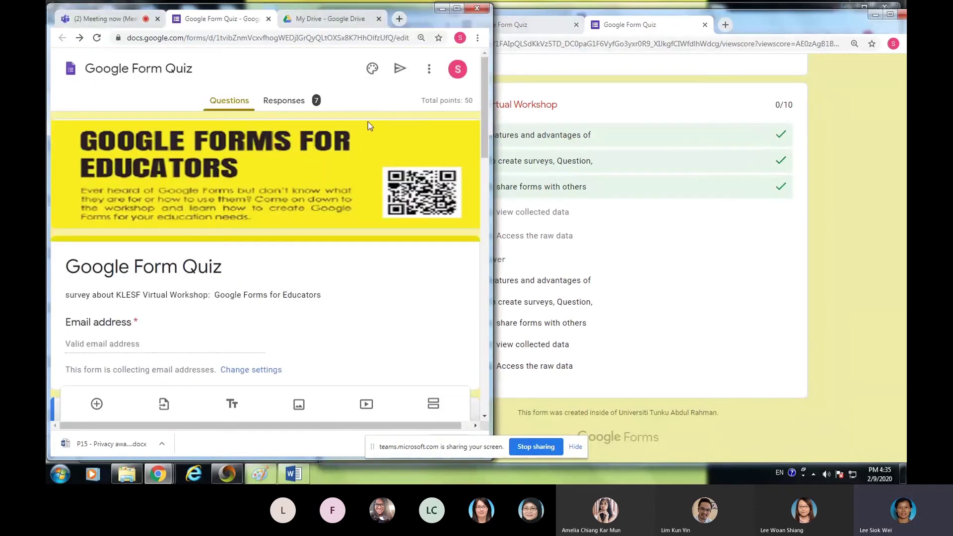
pyautogui.click(428, 69)
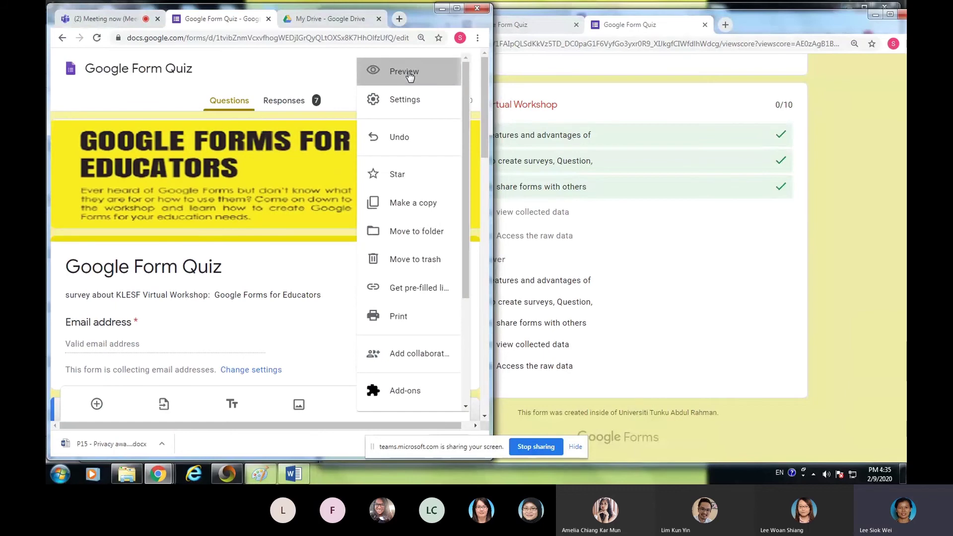
pyautogui.click(404, 72)
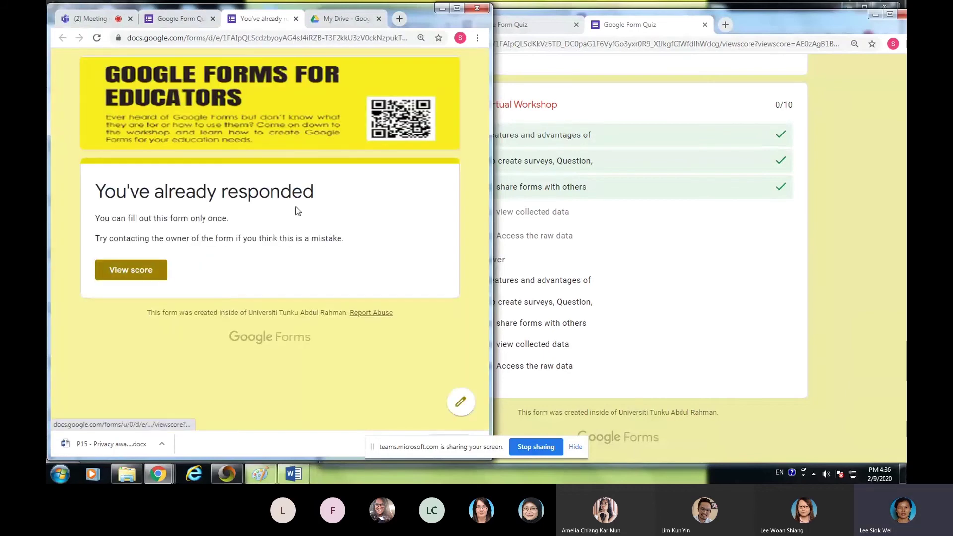
pyautogui.click(296, 20)
# - Uncheck 'Limit to 1 response' in the form's General settings and save
pyautogui.click(427, 68)
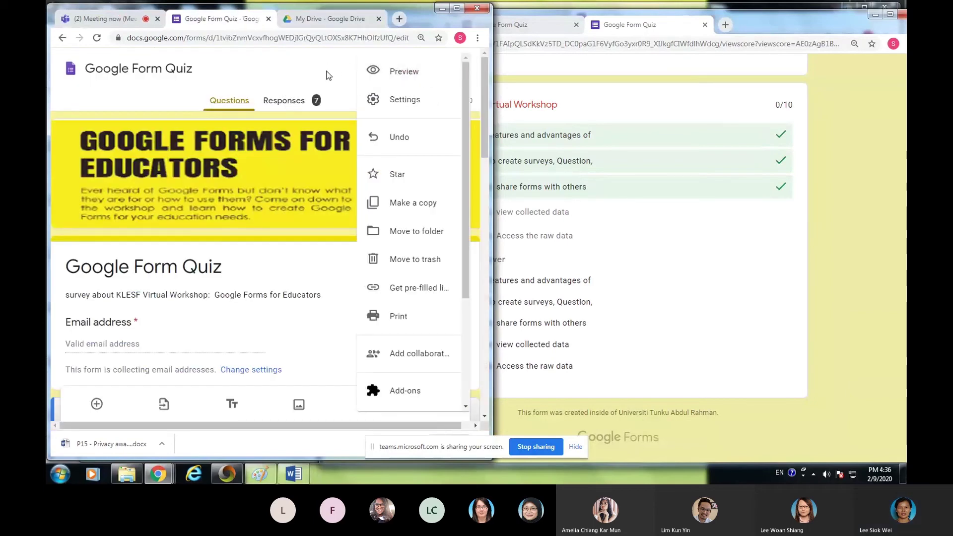
pyautogui.click(377, 107)
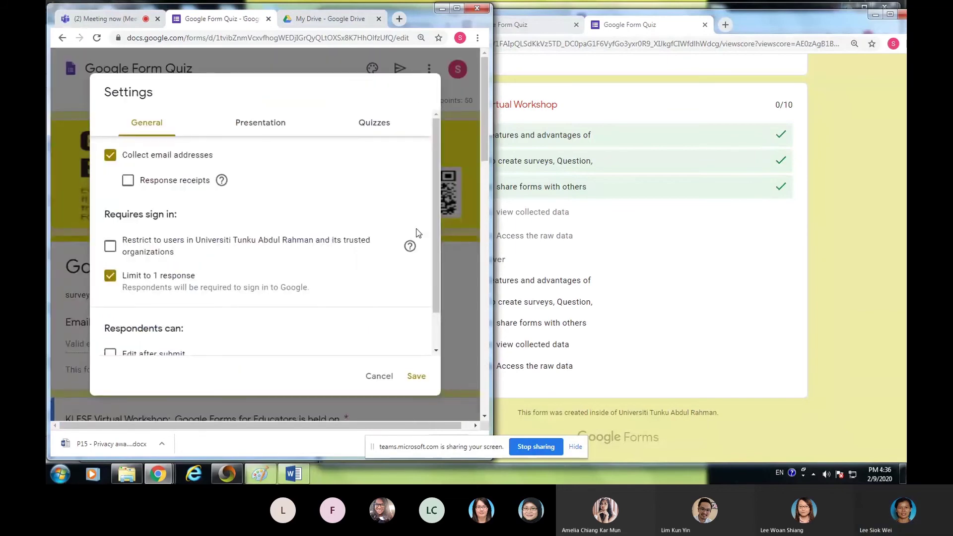
pyautogui.click(110, 276)
pyautogui.click(417, 376)
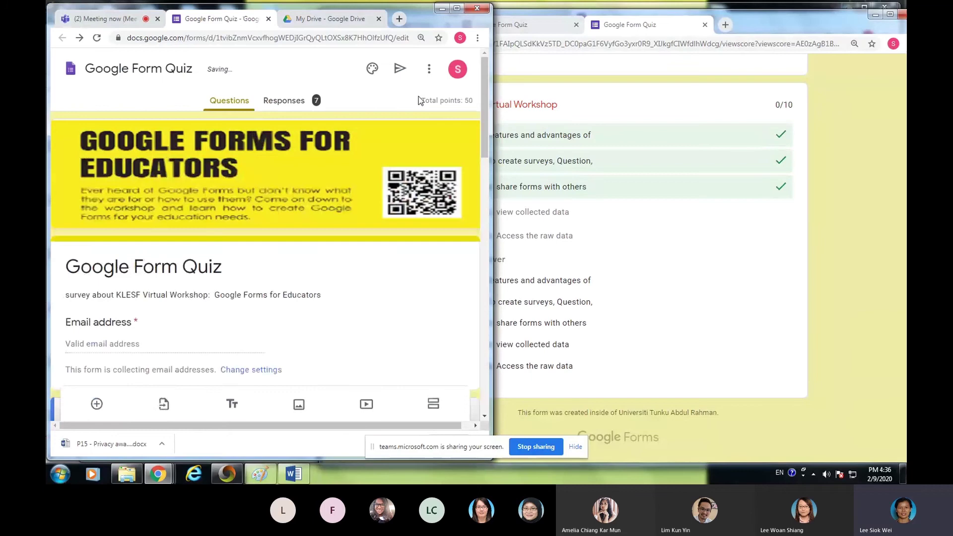
pyautogui.click(430, 72)
# - Preview the quiz and enter the respondent's email address, 2 September 2020, and a 3 pm start time
pyautogui.click(375, 73)
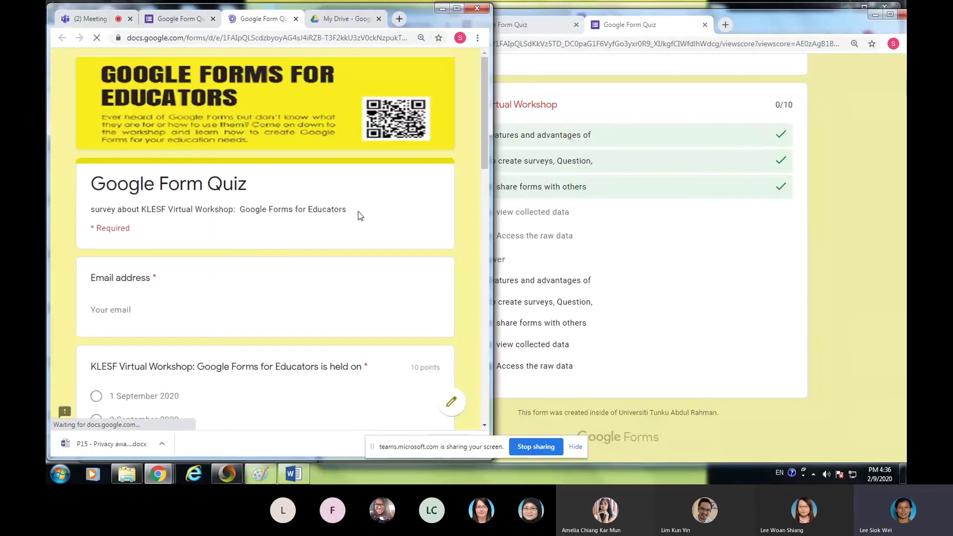
pyautogui.scroll(-2, 166, 245)
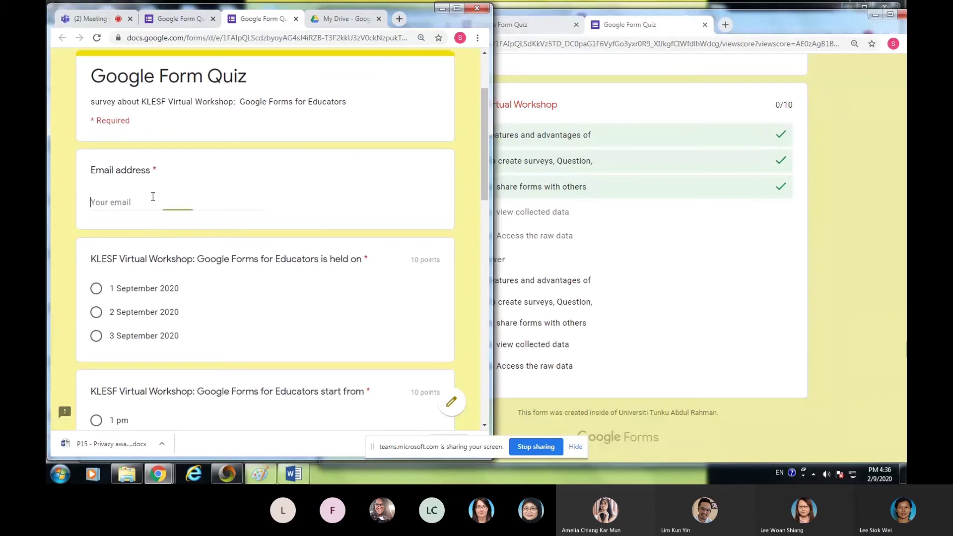
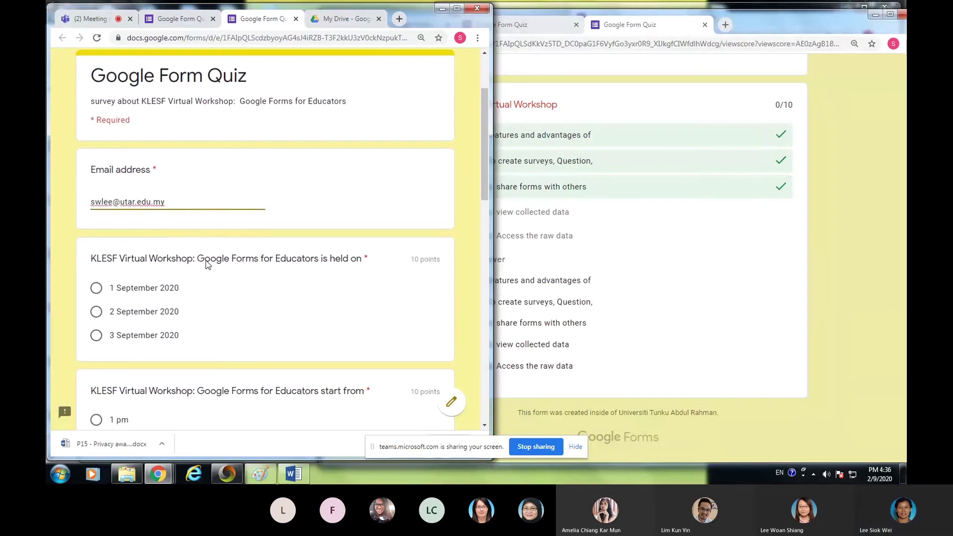
pyautogui.scroll(-2, 108, 233)
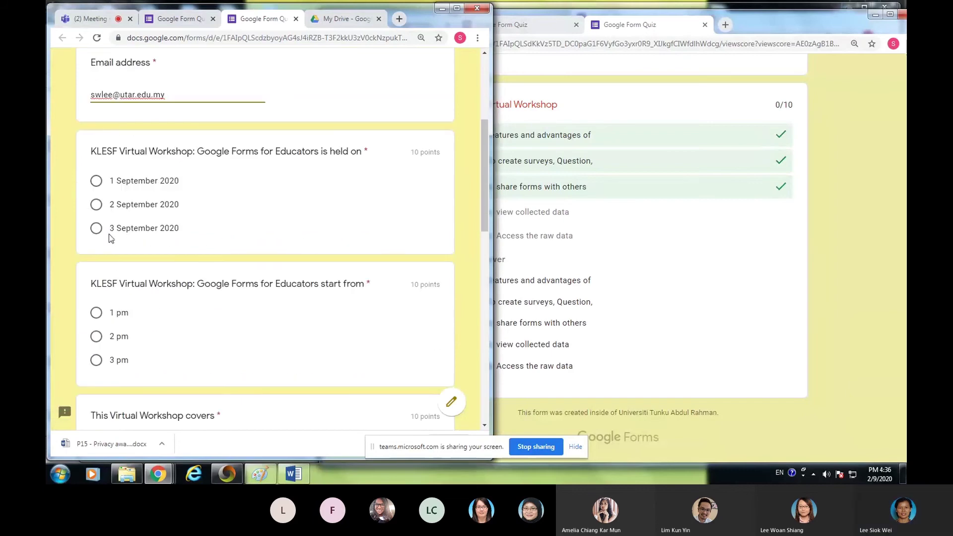
pyautogui.click(96, 205)
pyautogui.click(96, 336)
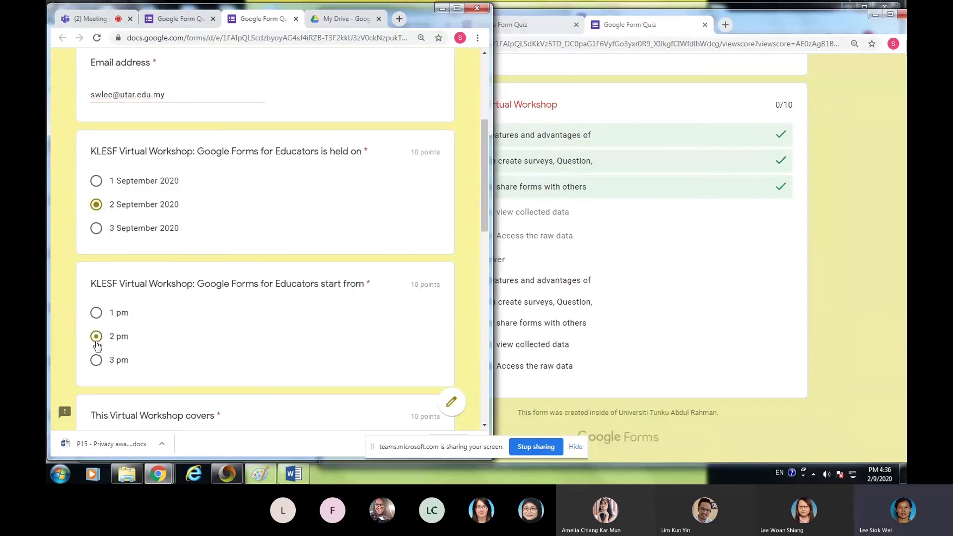
pyautogui.click(96, 361)
# - Answer Yes for features, creating surveys and sharing forms, and No for viewing and raw data
pyautogui.scroll(-5, 161, 303)
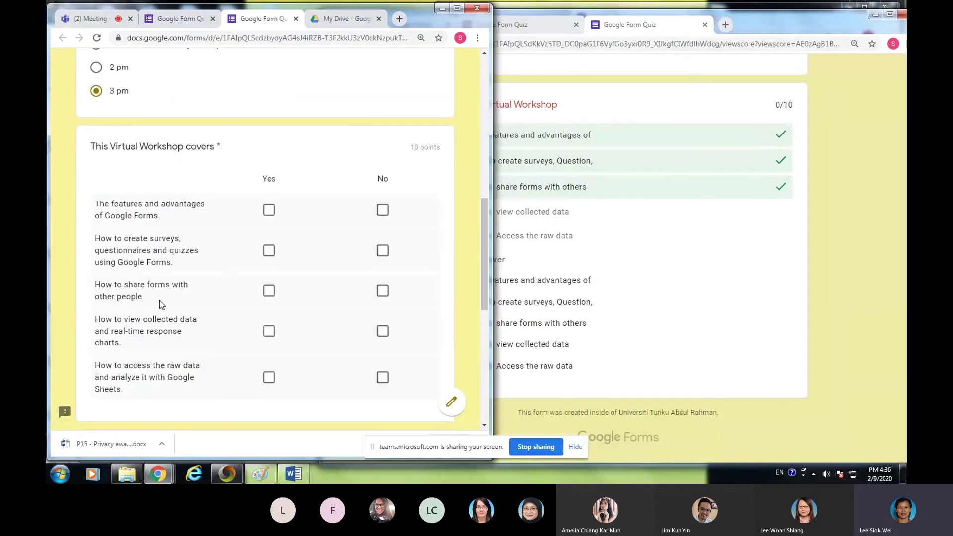
pyautogui.click(268, 210)
pyautogui.click(268, 250)
pyautogui.click(269, 290)
pyautogui.scroll(-4, 137, 236)
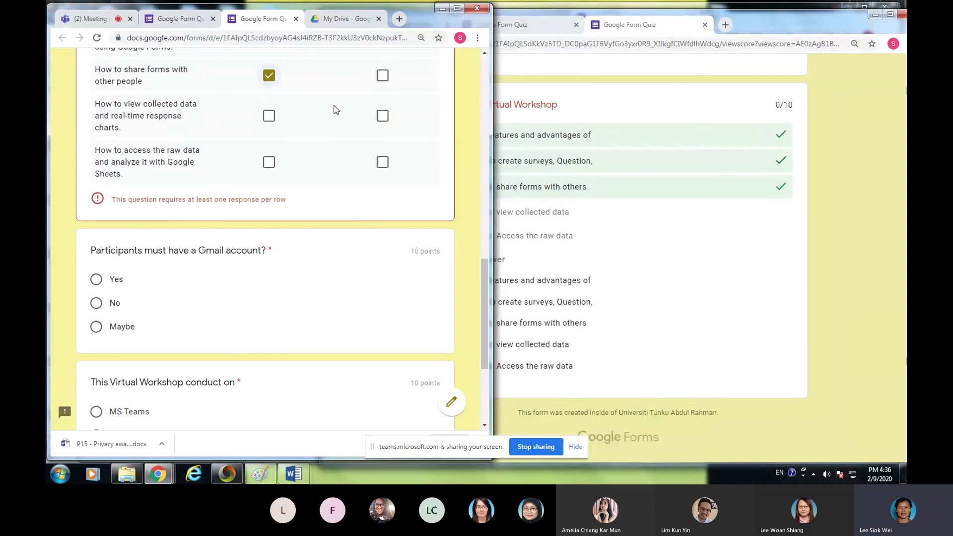
pyautogui.click(382, 115)
pyautogui.click(382, 162)
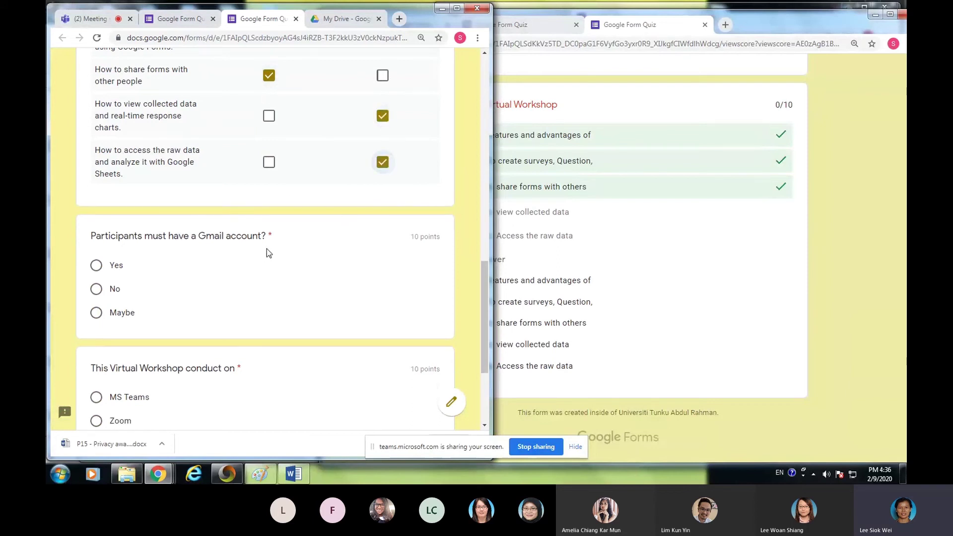
pyautogui.scroll(-3, 266, 249)
# - Answer Yes to needing a Gmail account, choose MS Teams as the platform, and submit
pyautogui.click(97, 105)
pyautogui.click(95, 233)
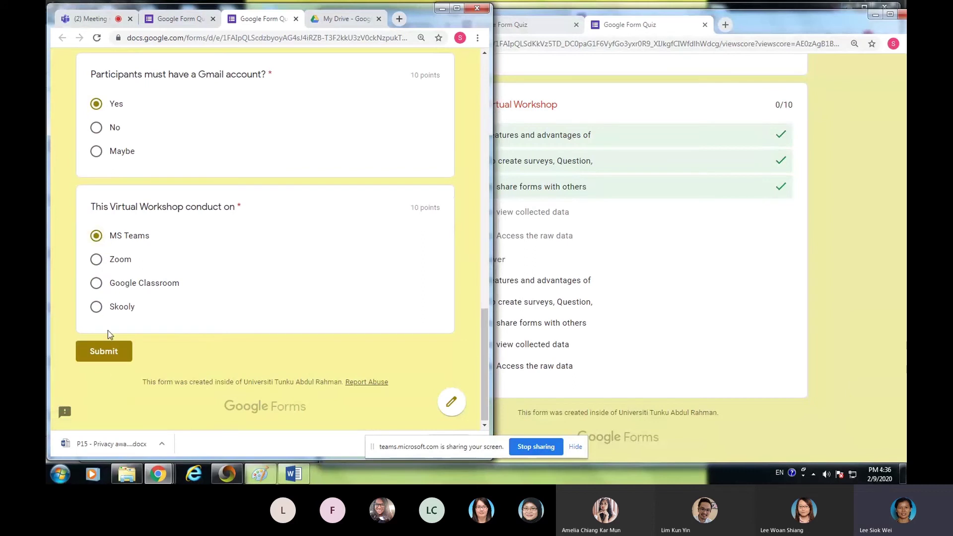
pyautogui.click(108, 355)
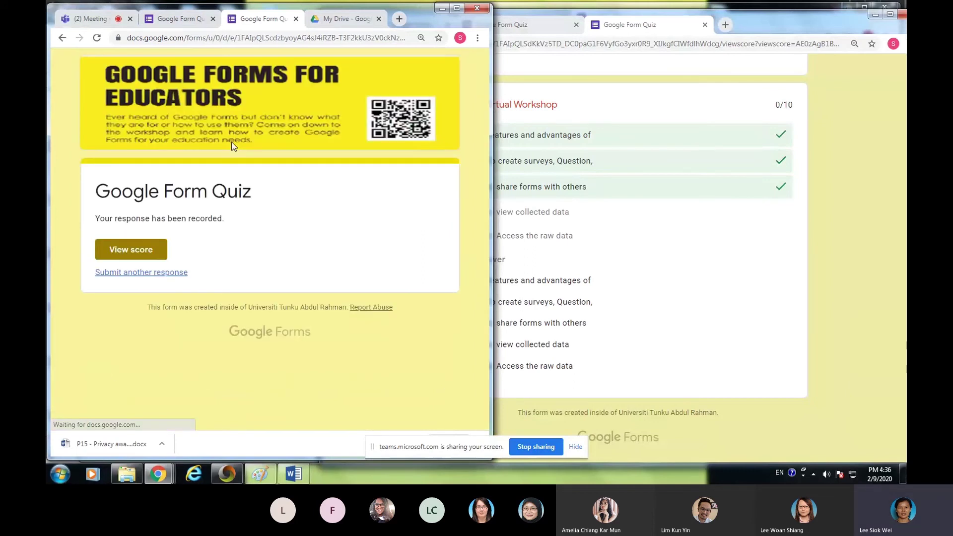
# - Review the 46/50 graded score, where the two 'No' topic rows score 0/2
pyautogui.click(133, 248)
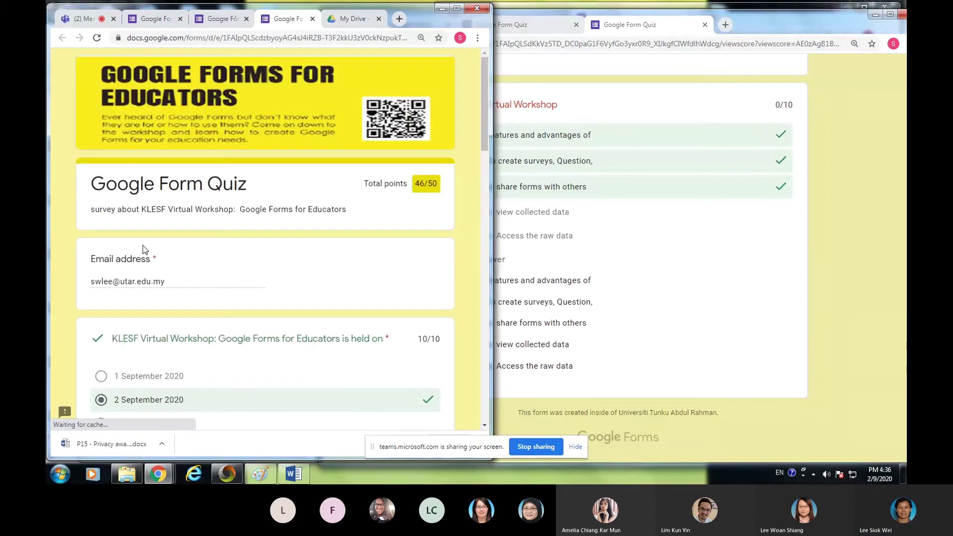
pyautogui.scroll(-10, 367, 252)
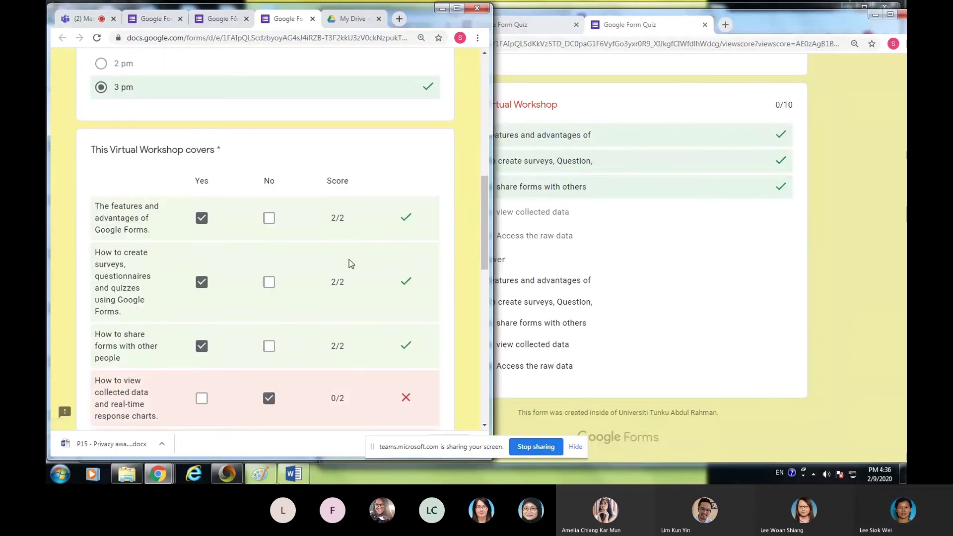
pyautogui.scroll(-3, 345, 264)
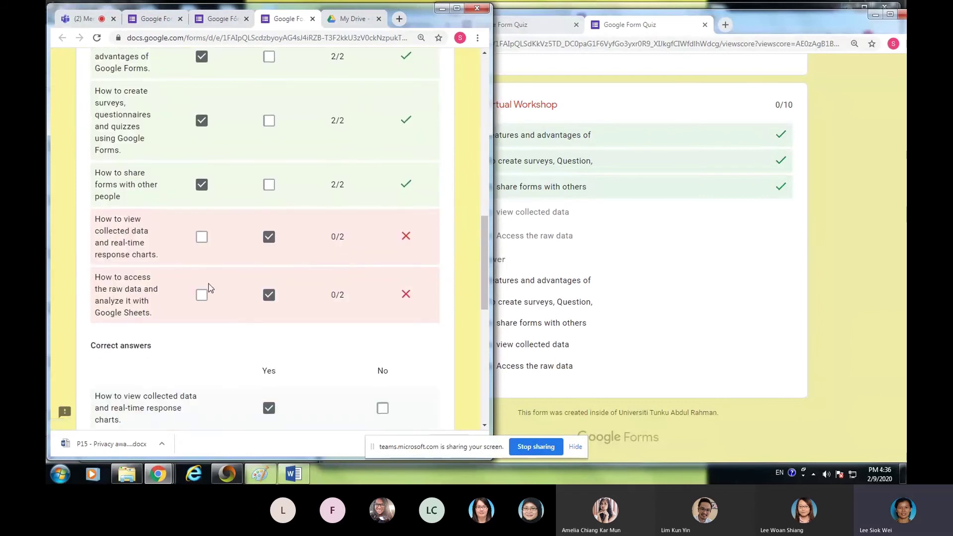
pyautogui.scroll(-2, 291, 336)
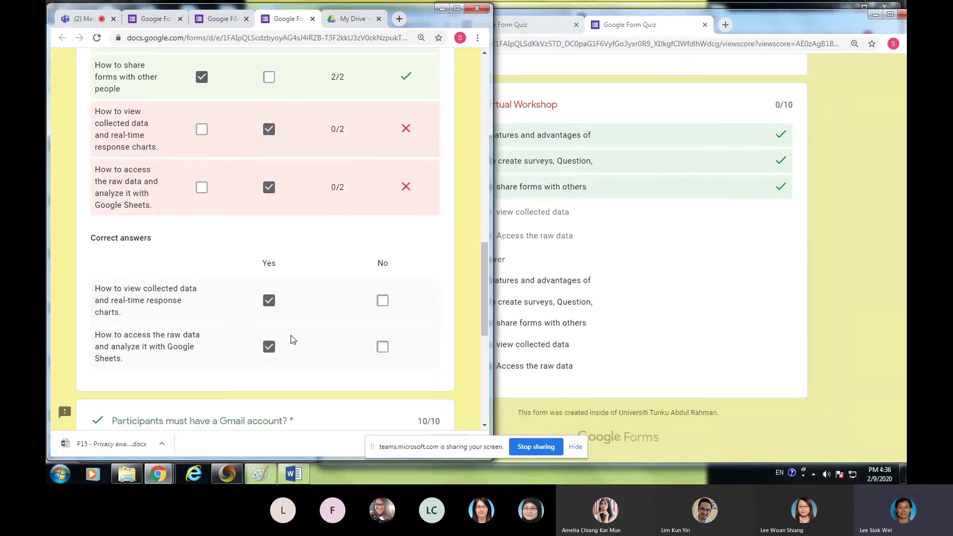
pyautogui.scroll(8, 369, 329)
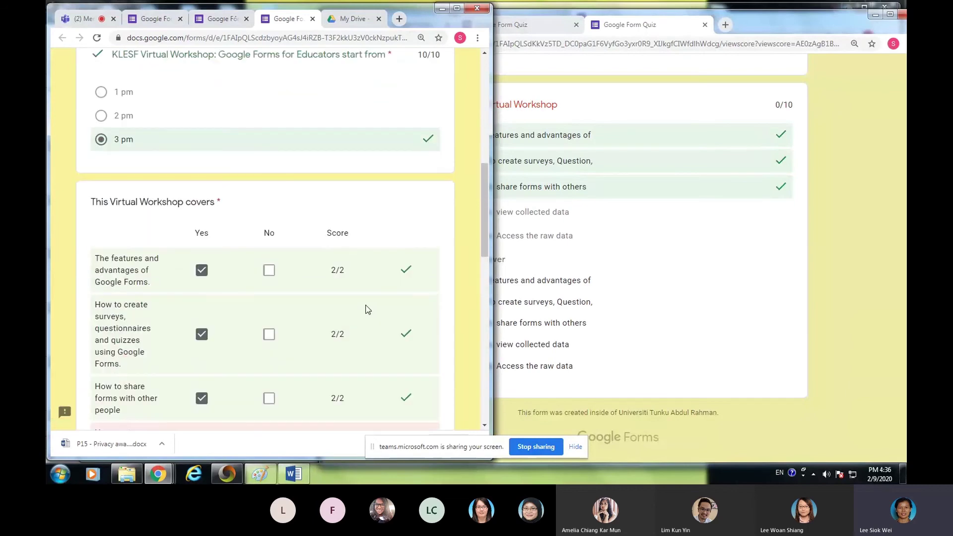
pyautogui.scroll(6, 439, 315)
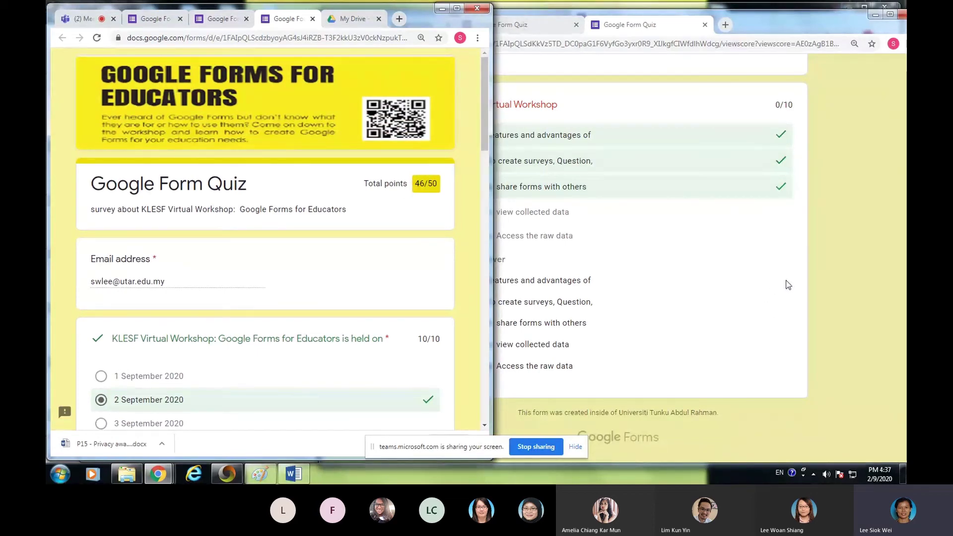
# - Close the quiz results, score and response-recorded tabs until My Drive is showing
pyautogui.click(739, 259)
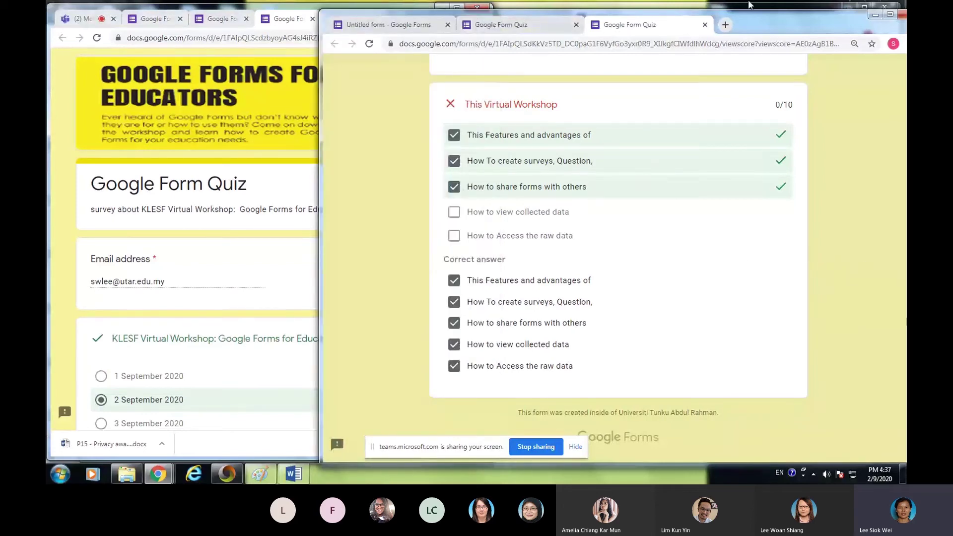
pyautogui.click(704, 24)
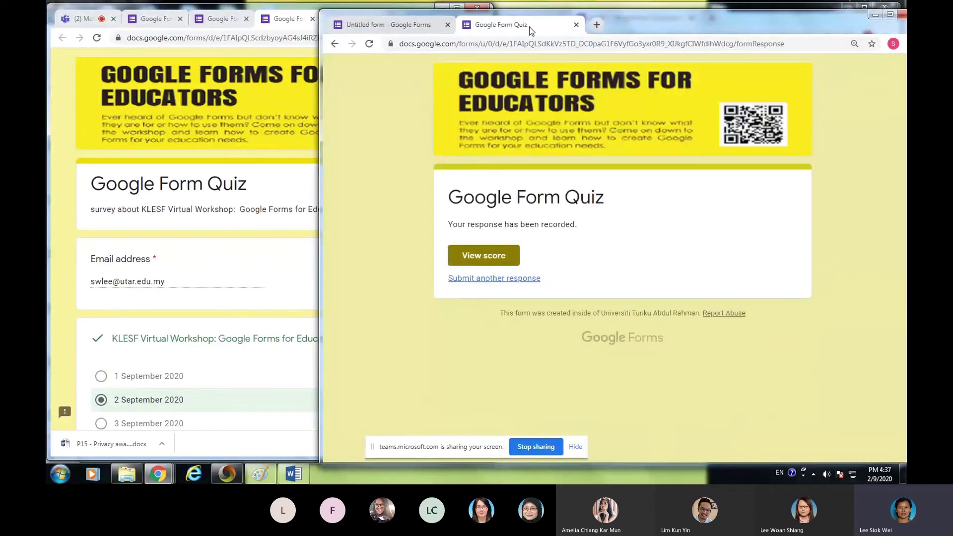
pyautogui.click(576, 25)
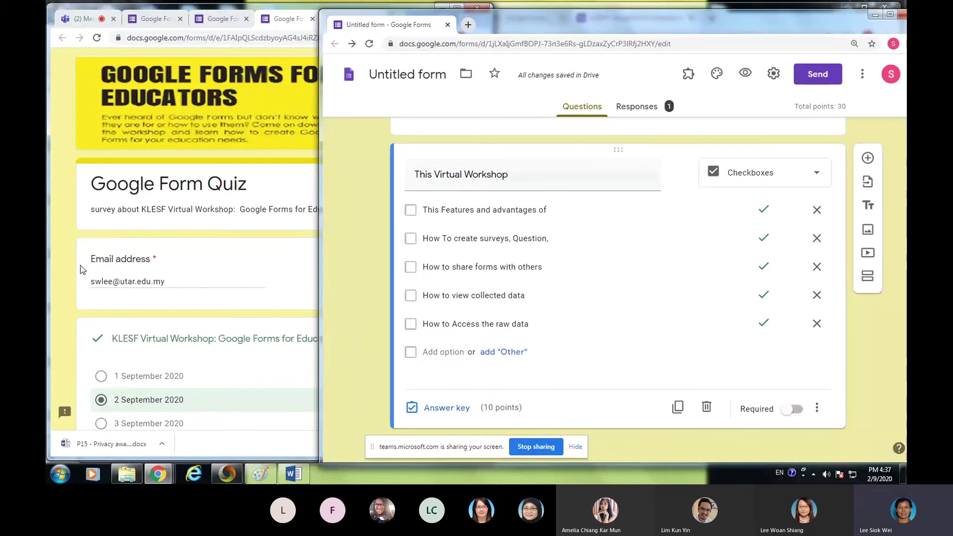
pyautogui.click(76, 279)
pyautogui.scroll(-10, 255, 303)
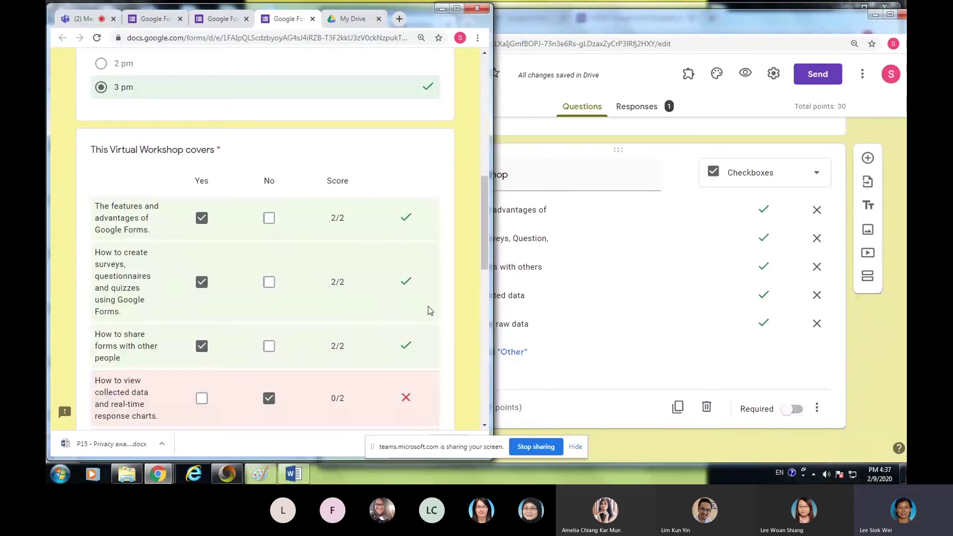
pyautogui.click(312, 19)
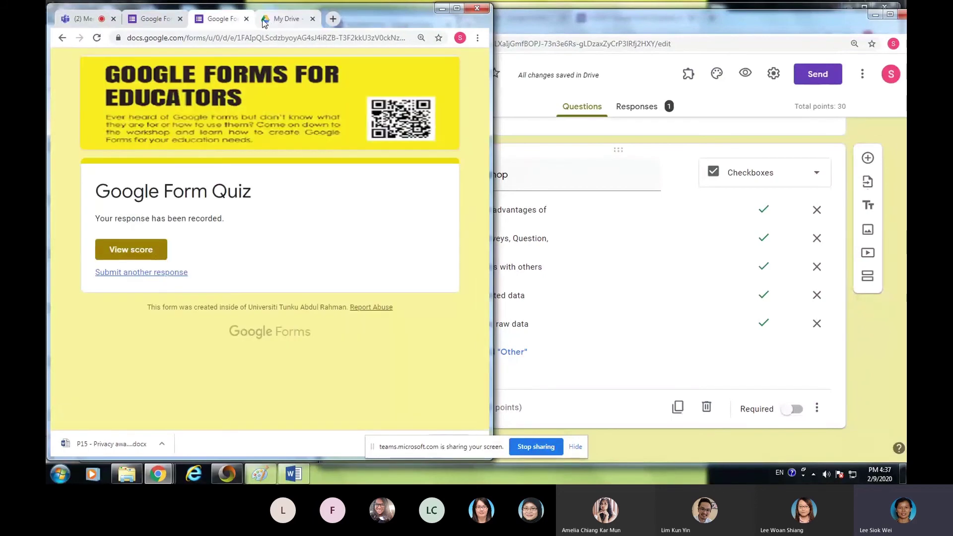
pyautogui.click(247, 19)
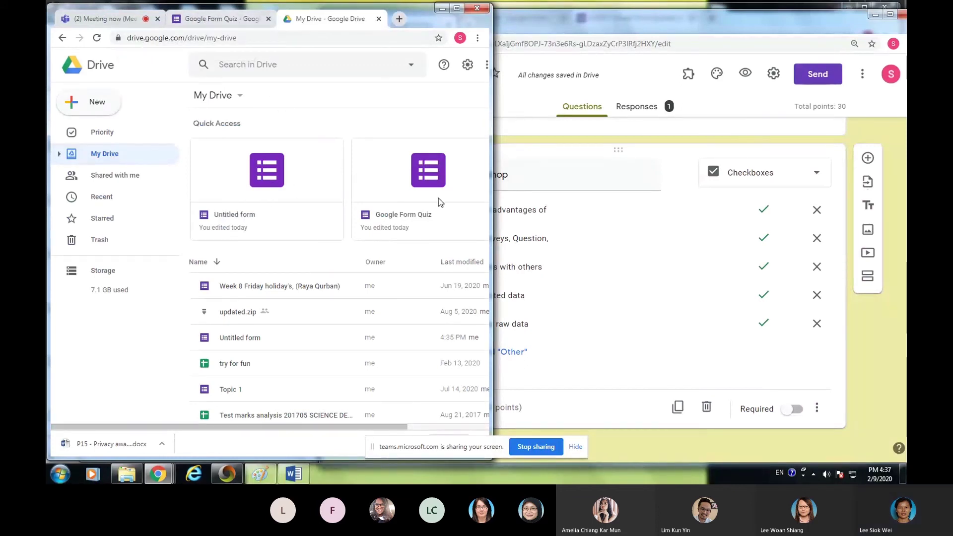
# - Open Google Form Quiz from Drive and scroll down to its Gmail and platform questions
pyautogui.doubleClick(437, 180)
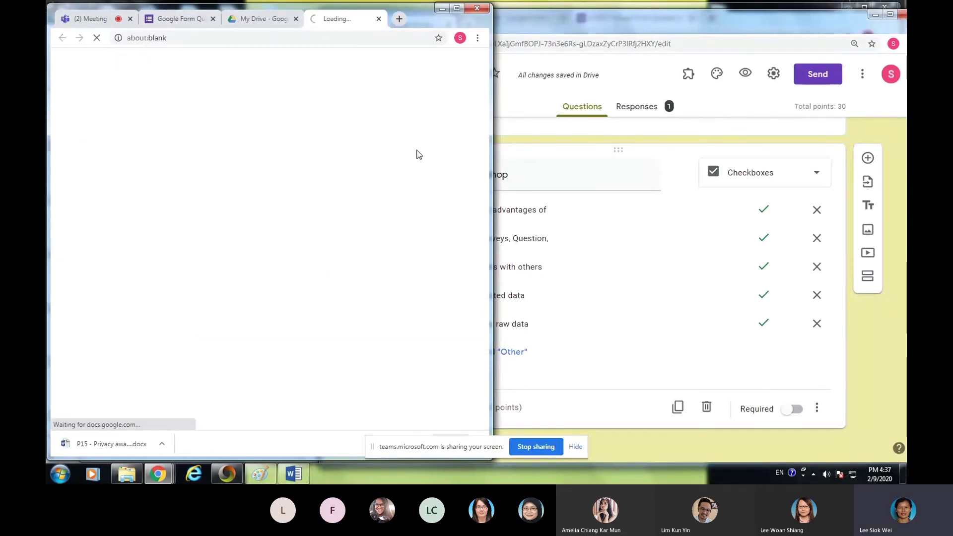
pyautogui.scroll(-15, 332, 206)
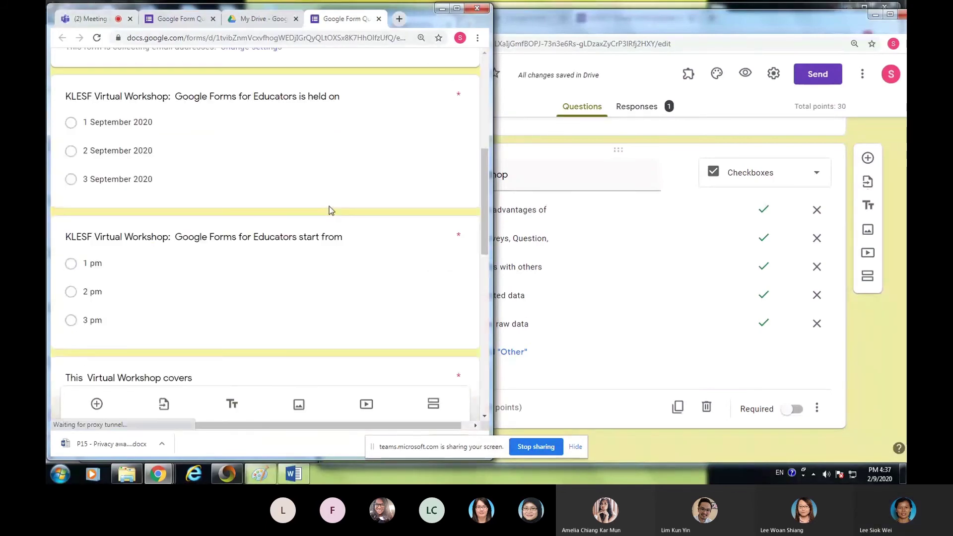
pyautogui.click(361, 163)
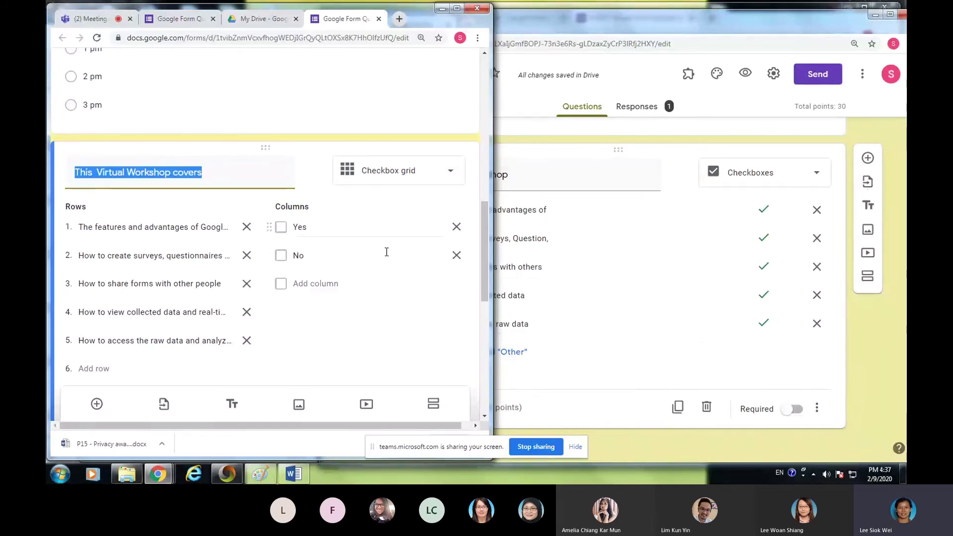
pyautogui.scroll(-6, 290, 307)
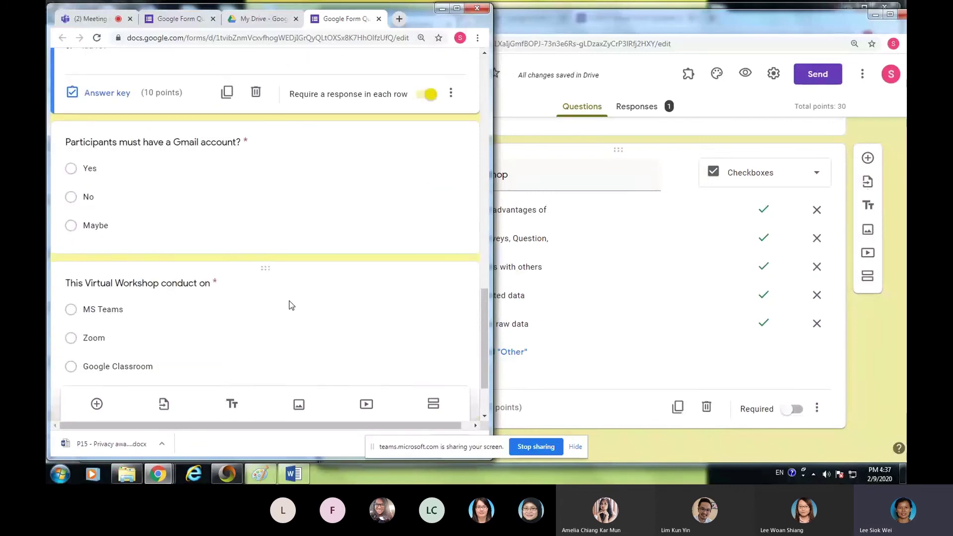
pyautogui.scroll(-2, 291, 265)
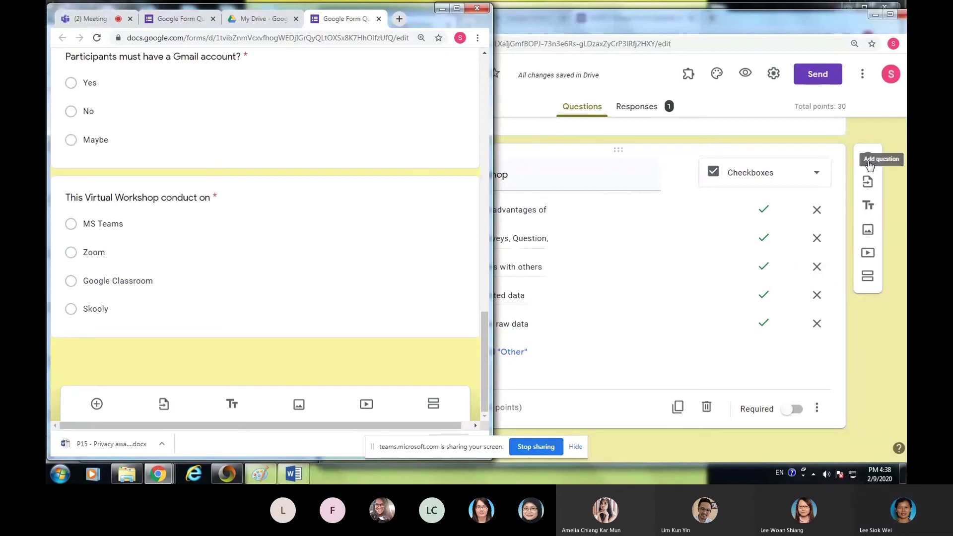
# - Add a multiple-choice question after the topics checkbox, titled 'Participants must have Gmail account?'
pyautogui.click(870, 164)
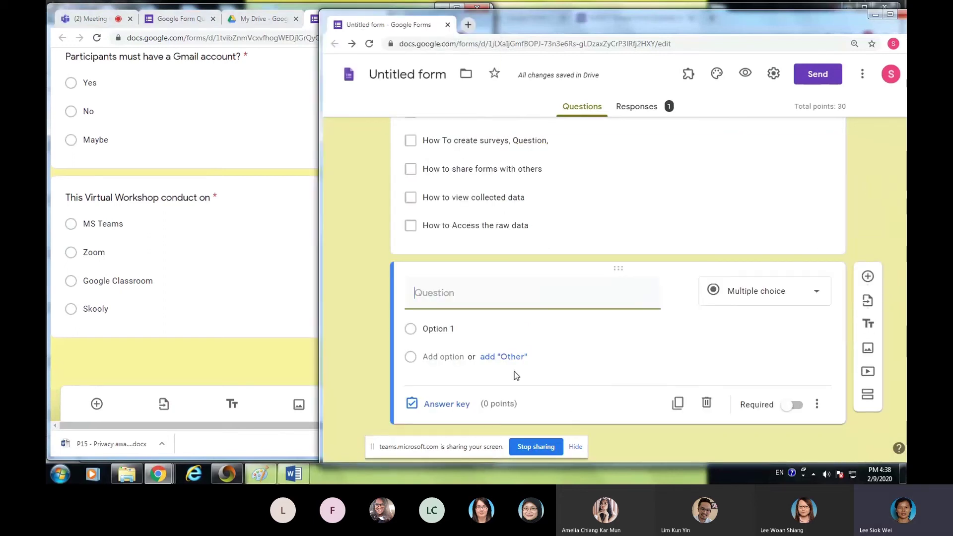
pyautogui.write('Practica')
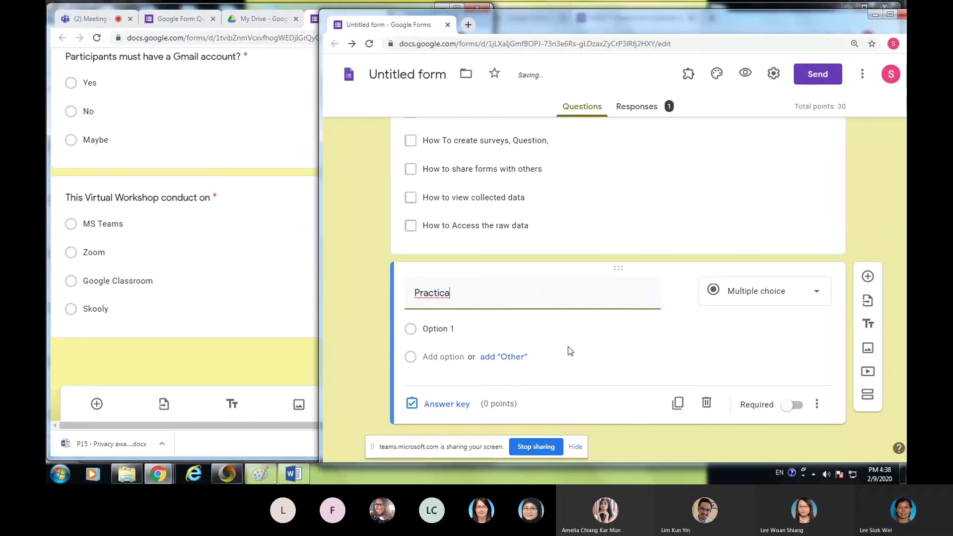
pyautogui.press('BackSpace')
pyautogui.write('ip')
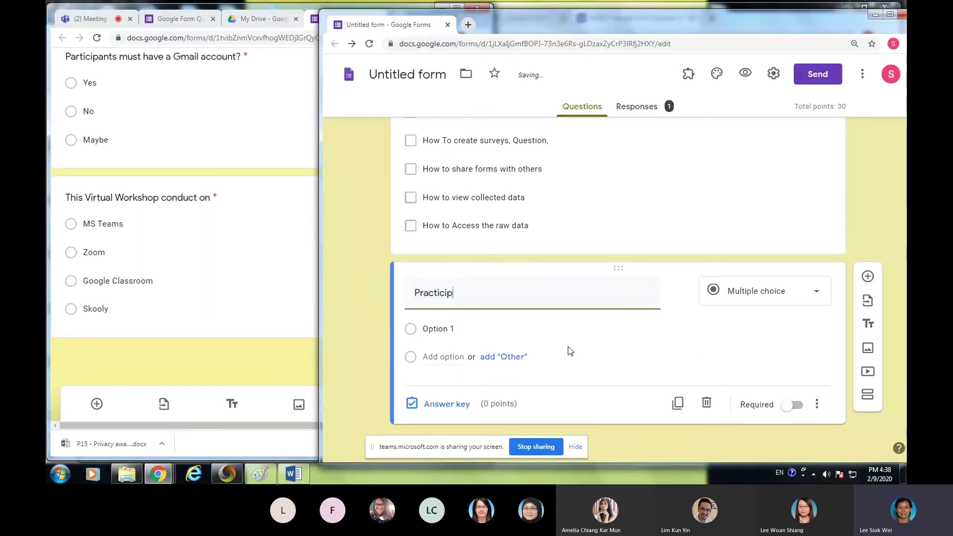
pyautogui.write('ants must have a')
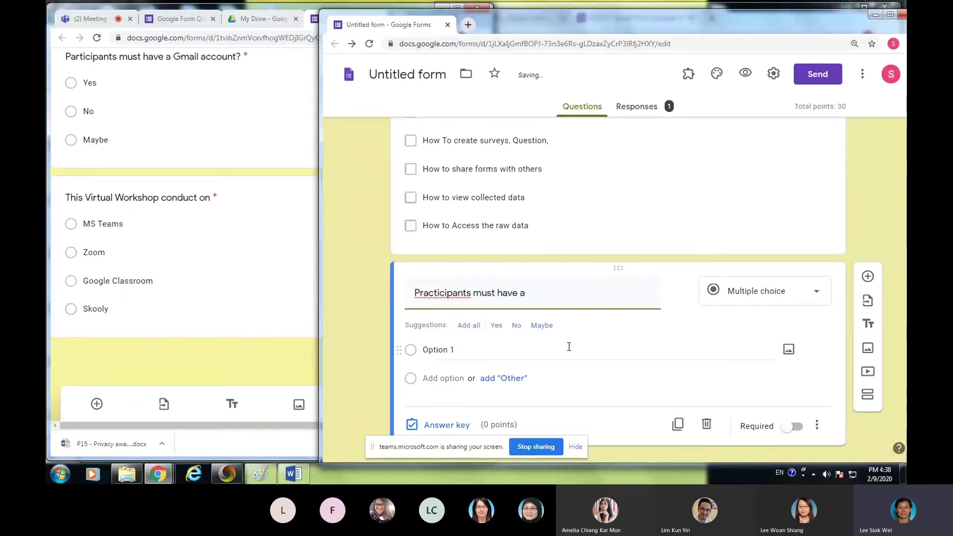
pyautogui.press('BackSpace')
pyautogui.write('Gmail account')
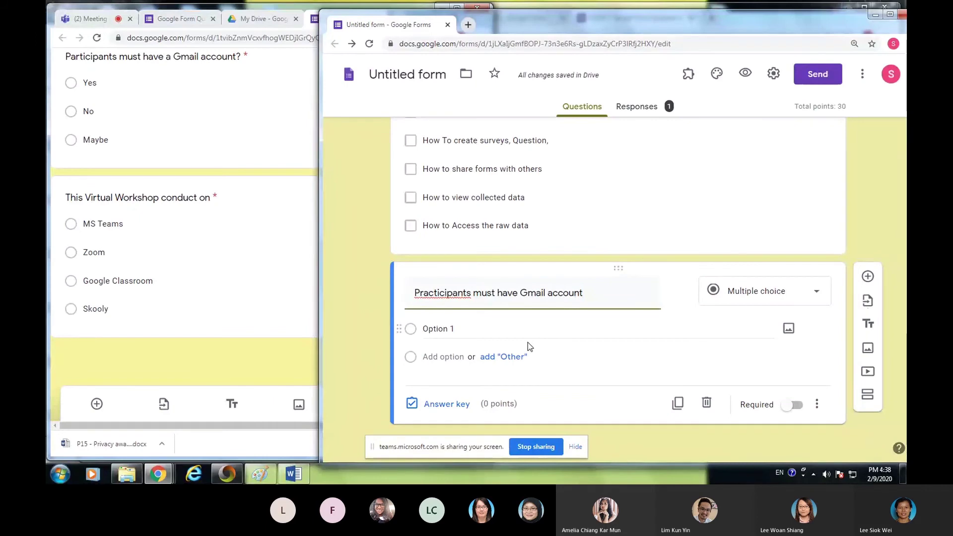
pyautogui.press('Delete')
pyautogui.write('r')
pyautogui.press('Left')
pyautogui.press('Left')
pyautogui.press('BackSpace')
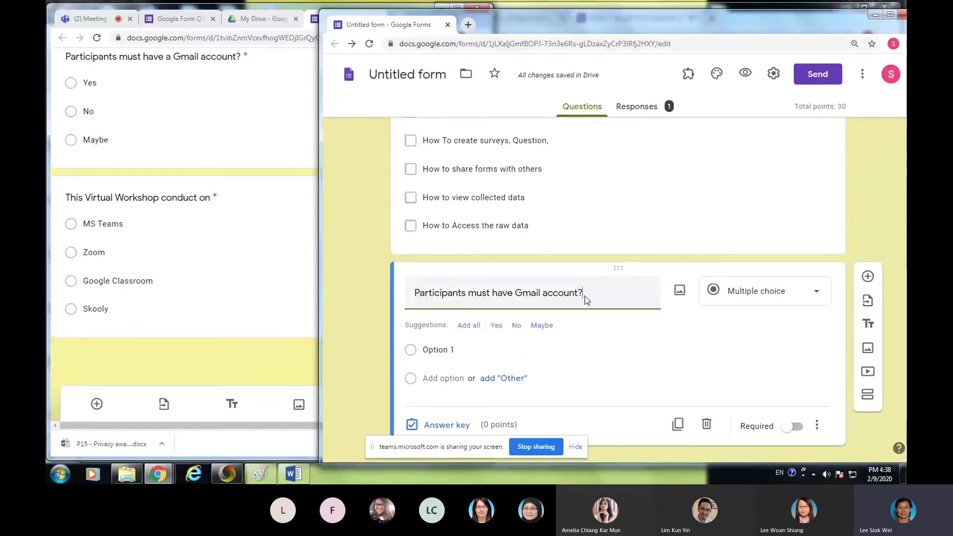
# - Make the Gmail question a Paragraph with Length validation requiring at least 15 characters
pyautogui.click(816, 302)
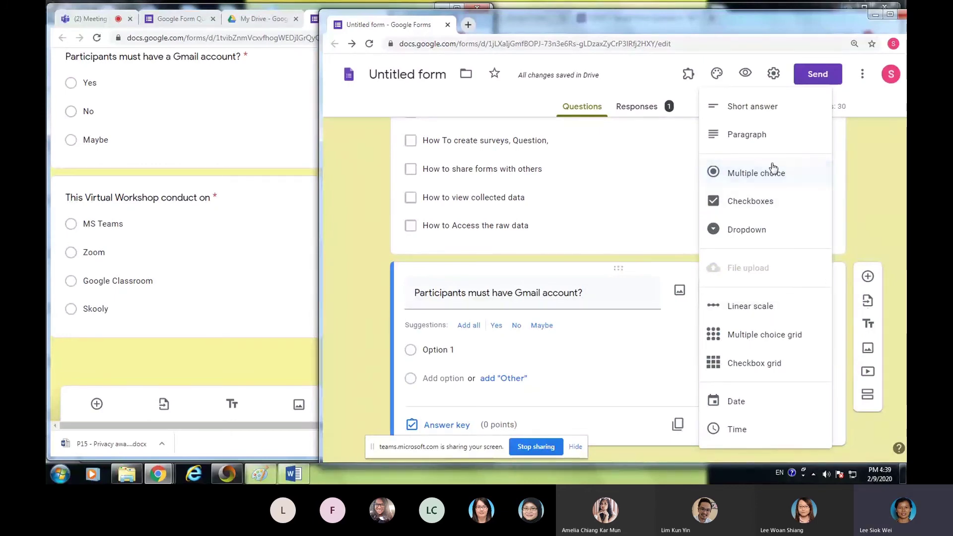
pyautogui.click(748, 134)
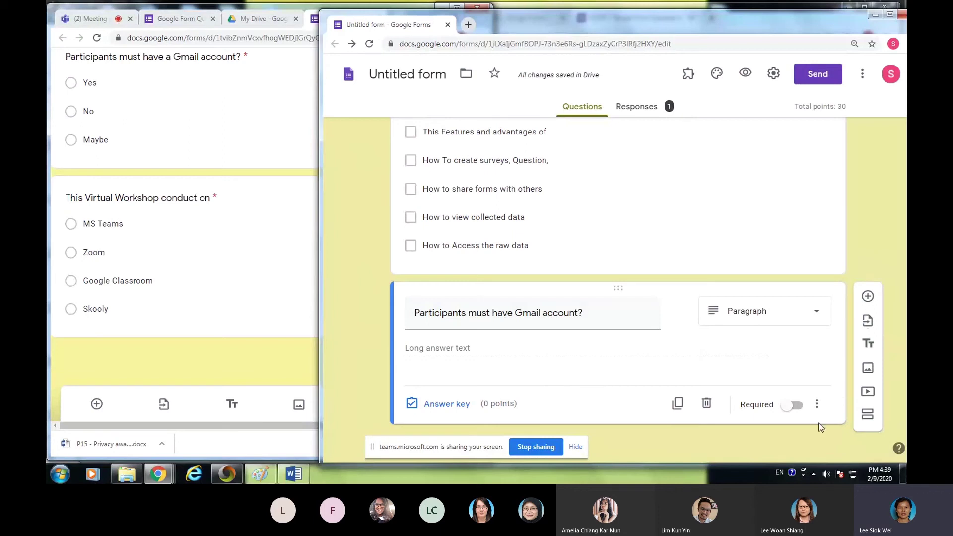
pyautogui.click(816, 404)
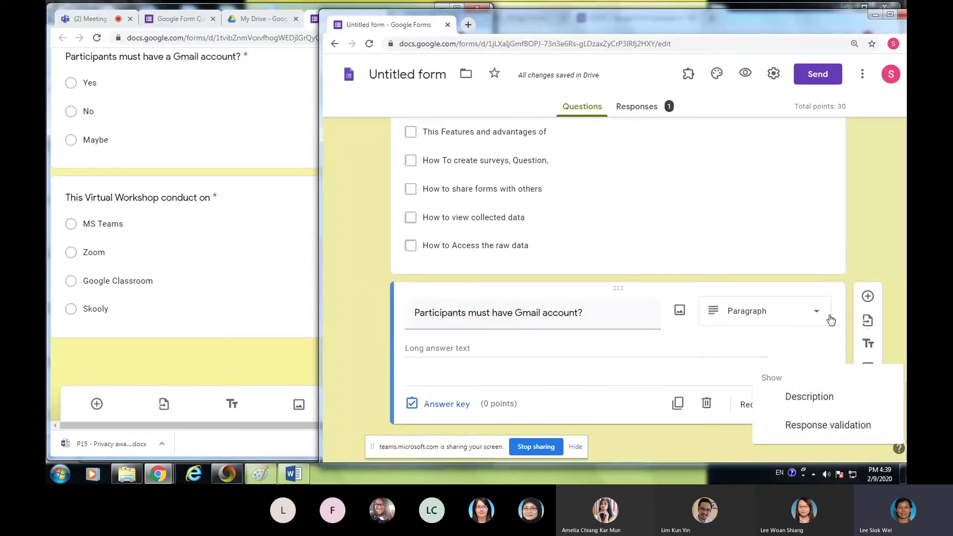
pyautogui.click(828, 338)
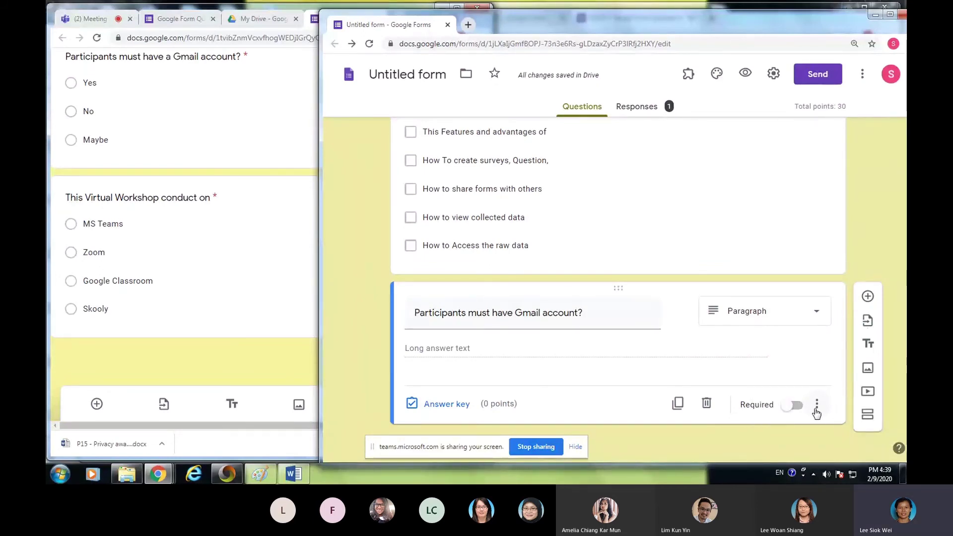
pyautogui.click(816, 404)
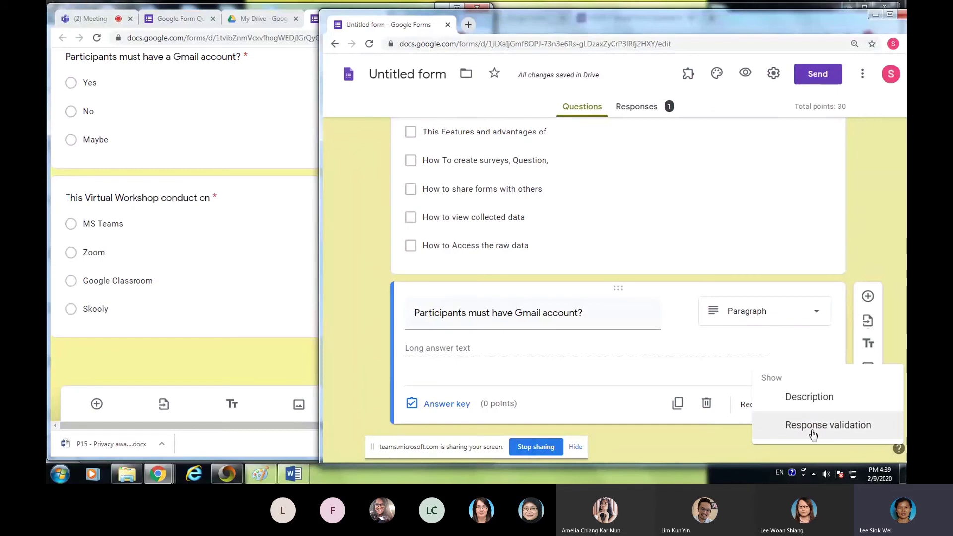
pyautogui.click(833, 426)
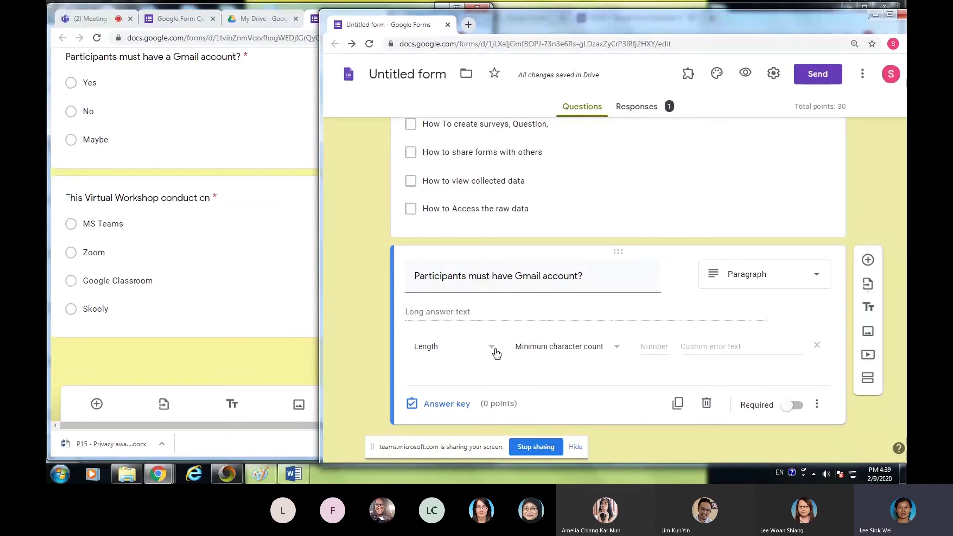
pyautogui.click(616, 350)
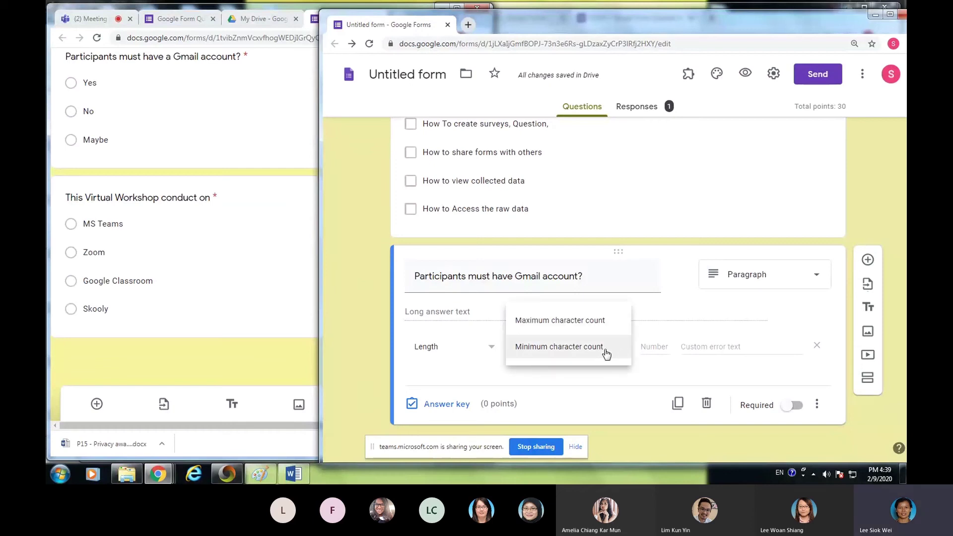
pyautogui.click(572, 350)
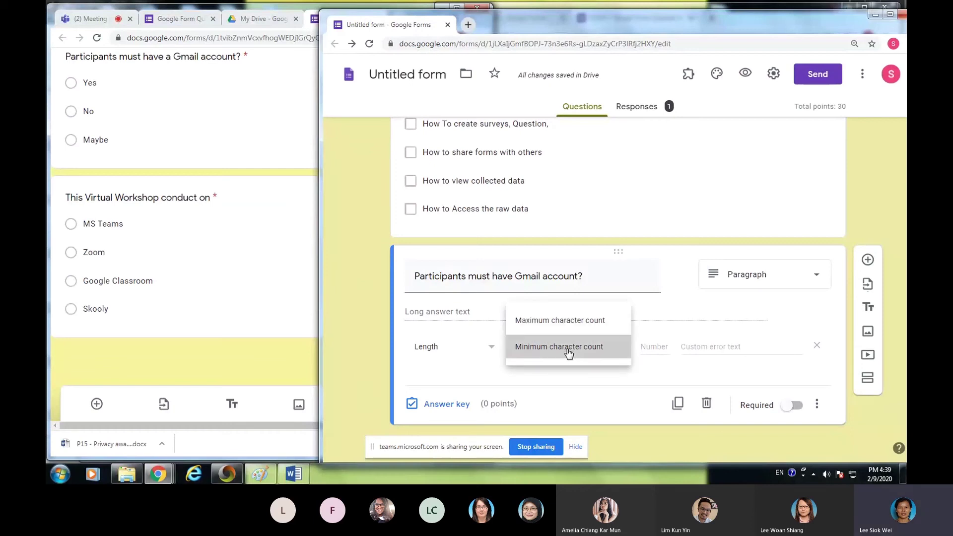
pyautogui.click(491, 347)
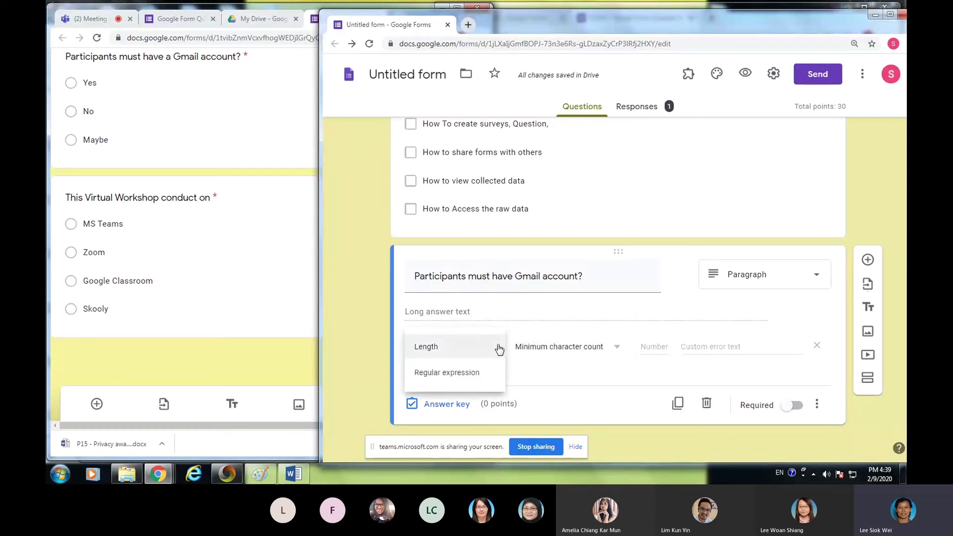
pyautogui.click(437, 349)
pyautogui.click(654, 347)
pyautogui.write('15')
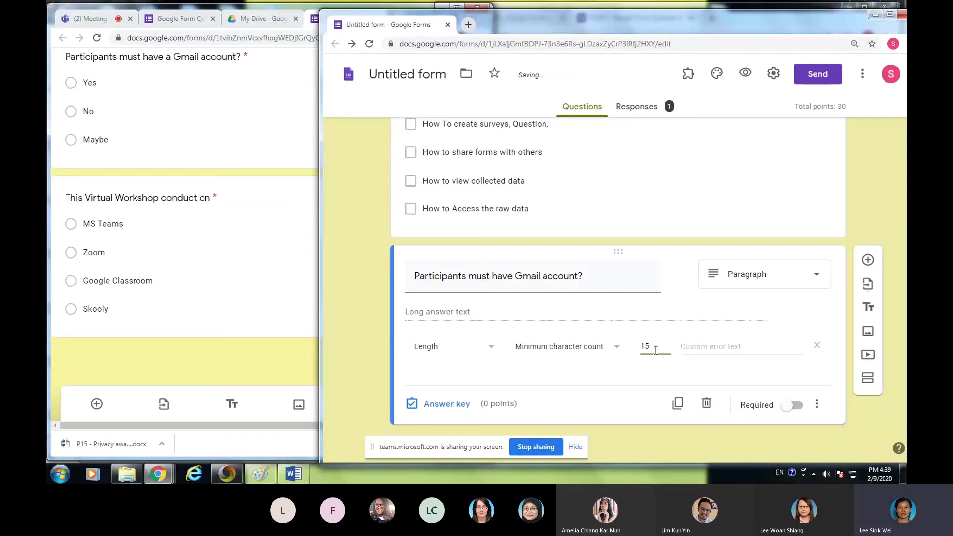
# - Set the validation error text to 'Please write a longer answer' and make the question required
pyautogui.click(695, 349)
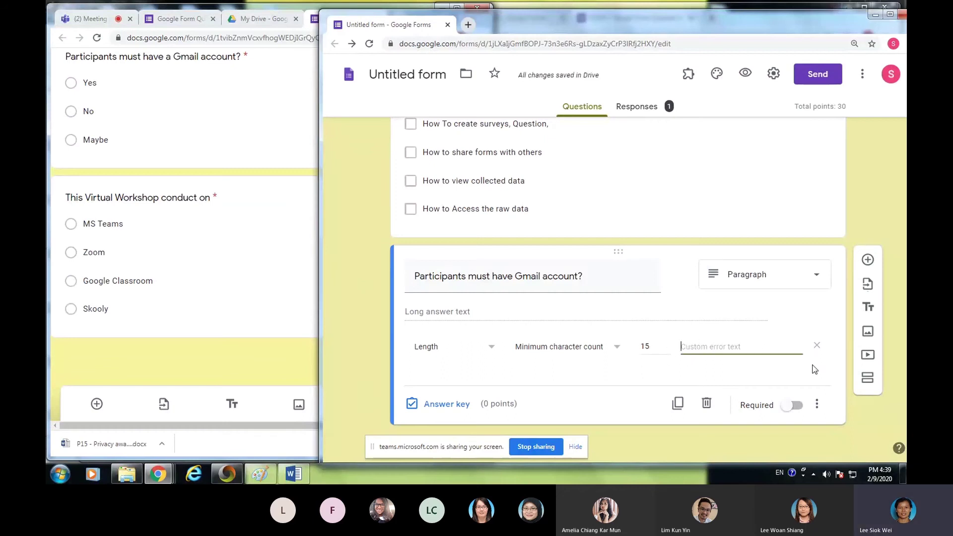
pyautogui.write('Please write a')
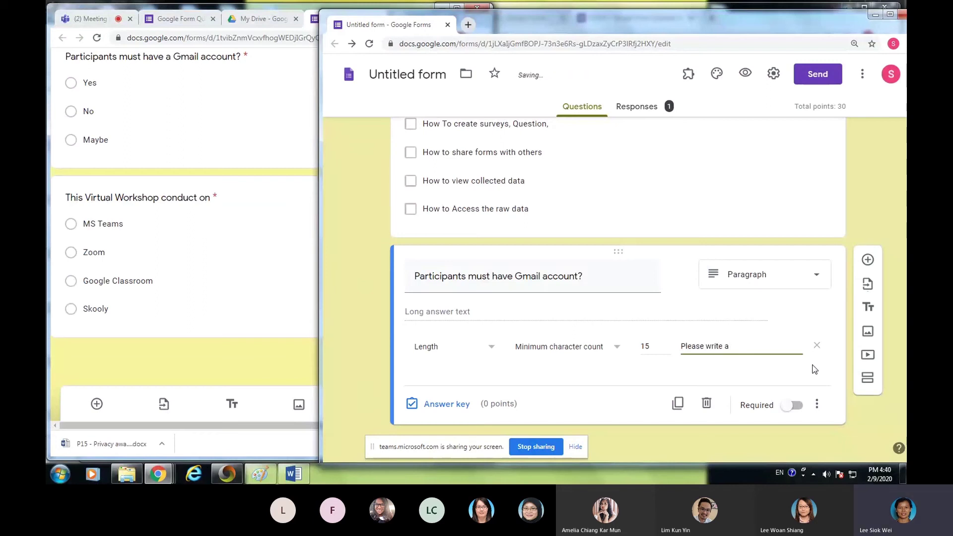
pyautogui.write(' longer phara')
pyautogui.click(791, 409)
pyautogui.click(785, 348)
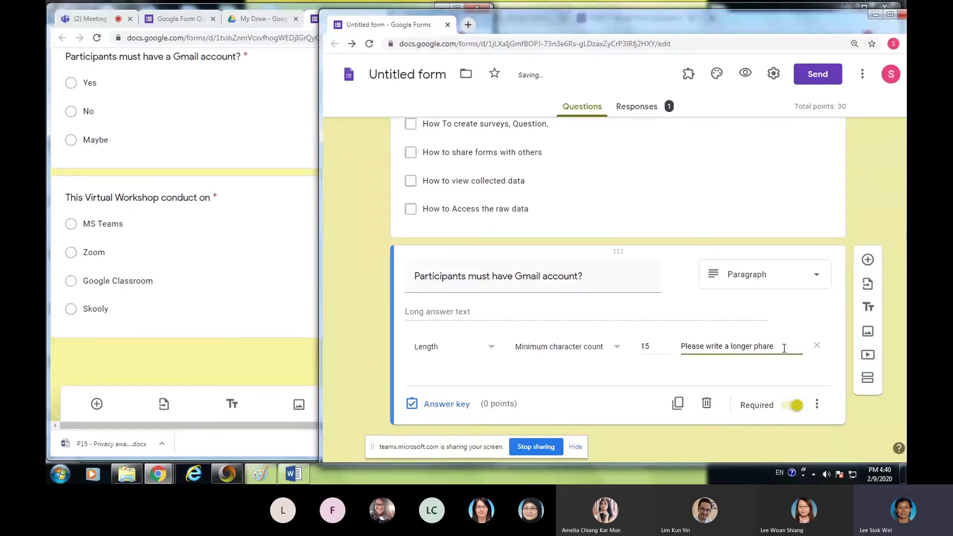
pyautogui.press('BackSpace')
pyautogui.press('BackSpace')
pyautogui.press('BackSpace')
pyautogui.press('BackSpace')
pyautogui.write('m')
pyautogui.press('BackSpace')
pyautogui.write('a')
# - Set the Gmail question to 7 points in its answer key, bringing the total to 37
pyautogui.click(458, 410)
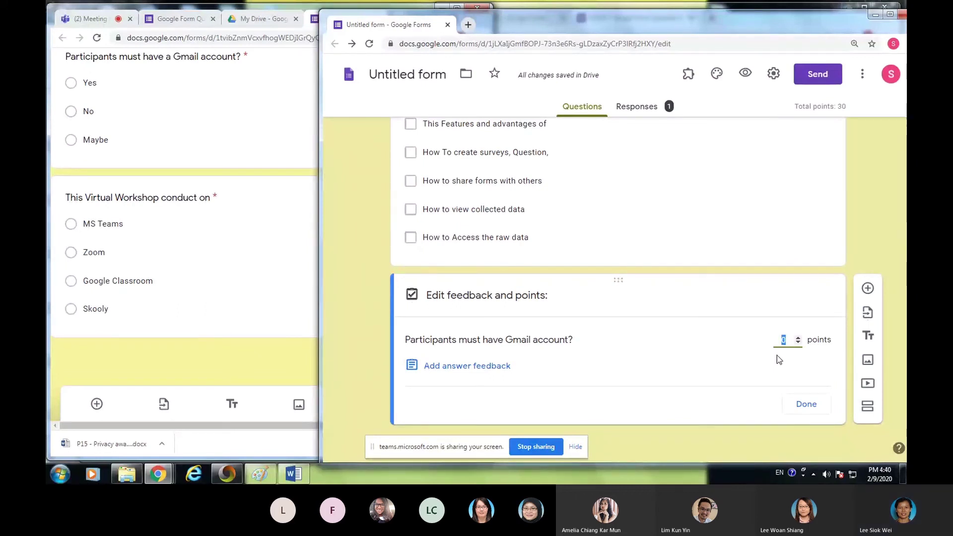
pyautogui.click(798, 338)
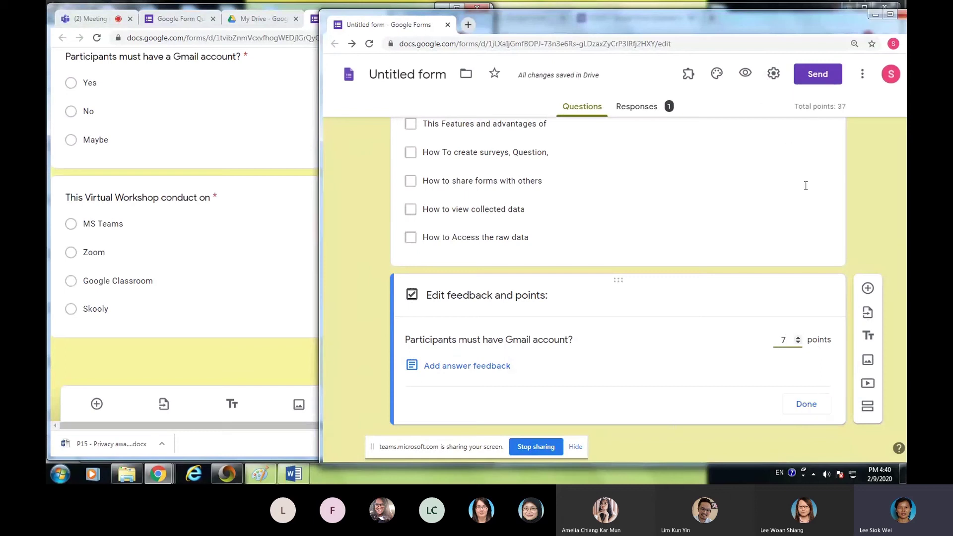
# - In the Quizzes settings, set Release grade to 'Later, after manual review' and save
pyautogui.click(774, 80)
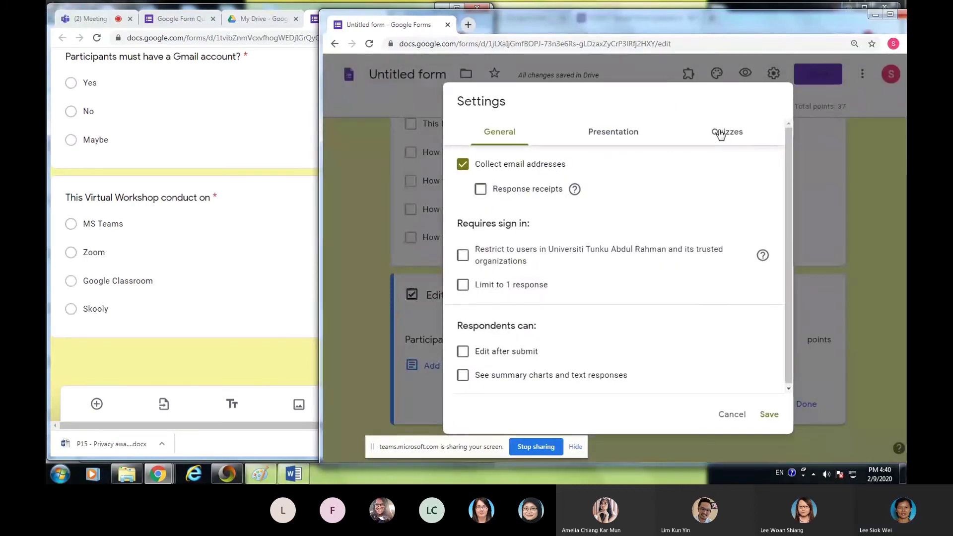
pyautogui.click(731, 130)
pyautogui.scroll(-3, 544, 274)
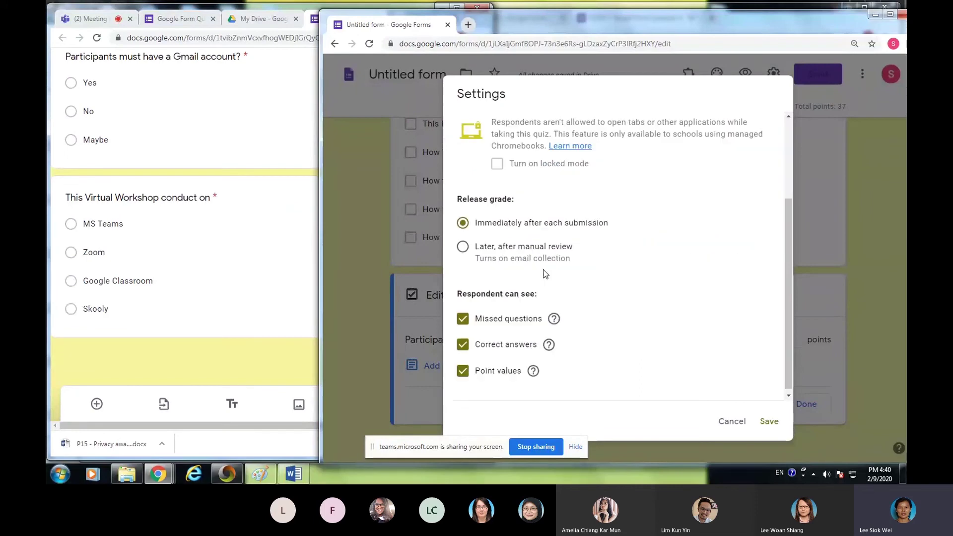
pyautogui.click(462, 243)
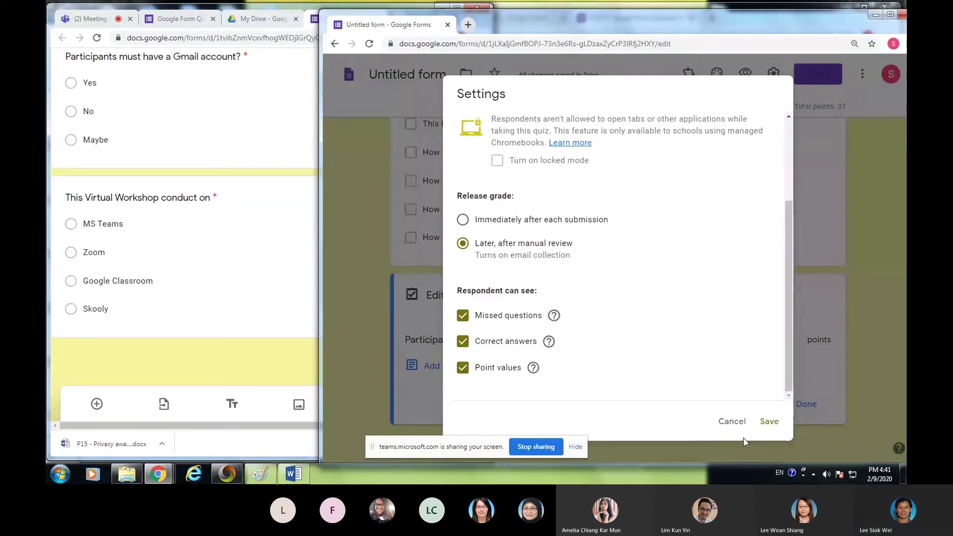
pyautogui.click(765, 422)
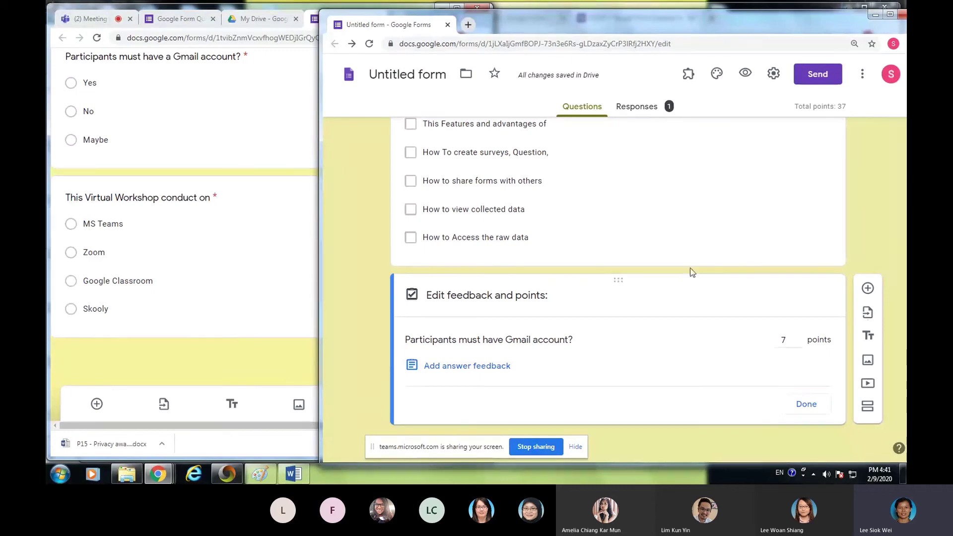
# - Bring the Gmail question's 7-point feedback and points card into view and maximize the editor window
pyautogui.scroll(15, 742, 298)
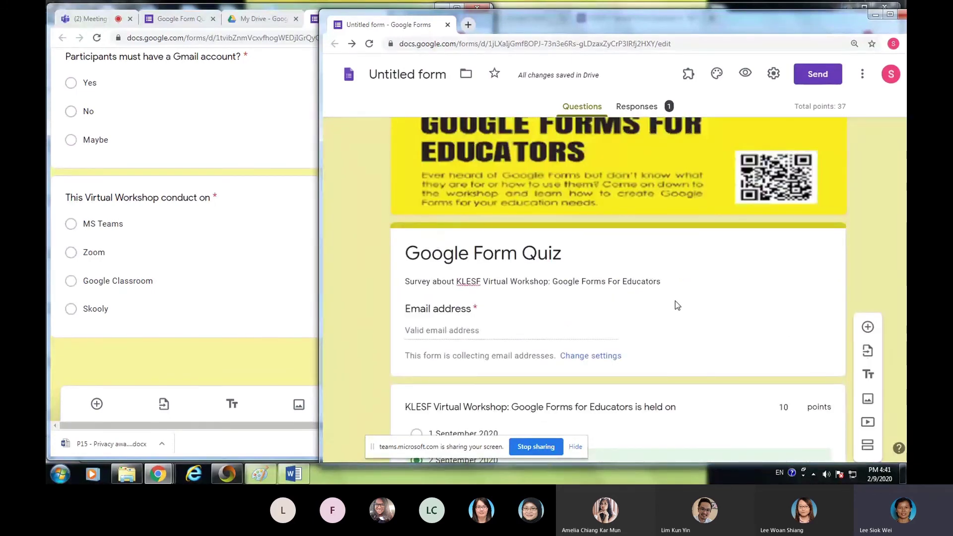
pyautogui.scroll(-15, 675, 300)
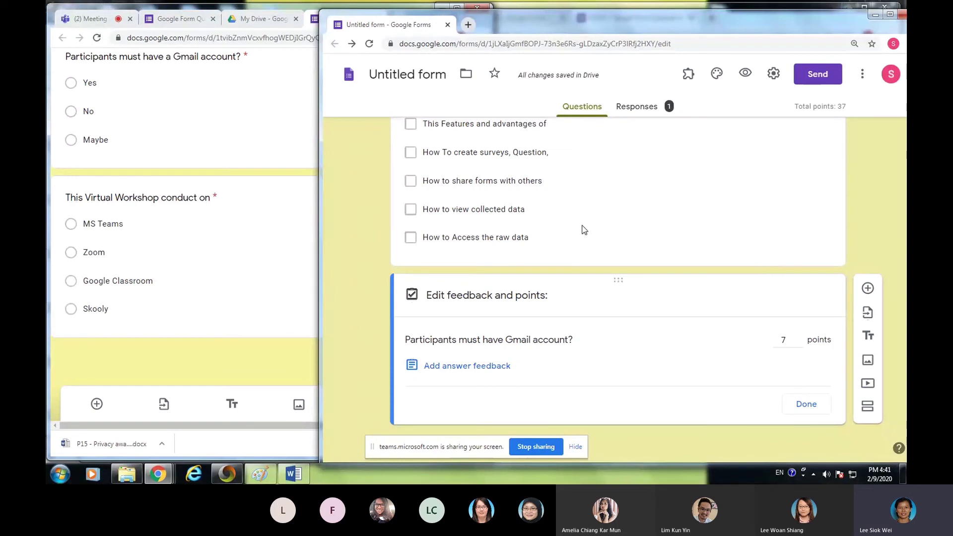
pyautogui.click(889, 16)
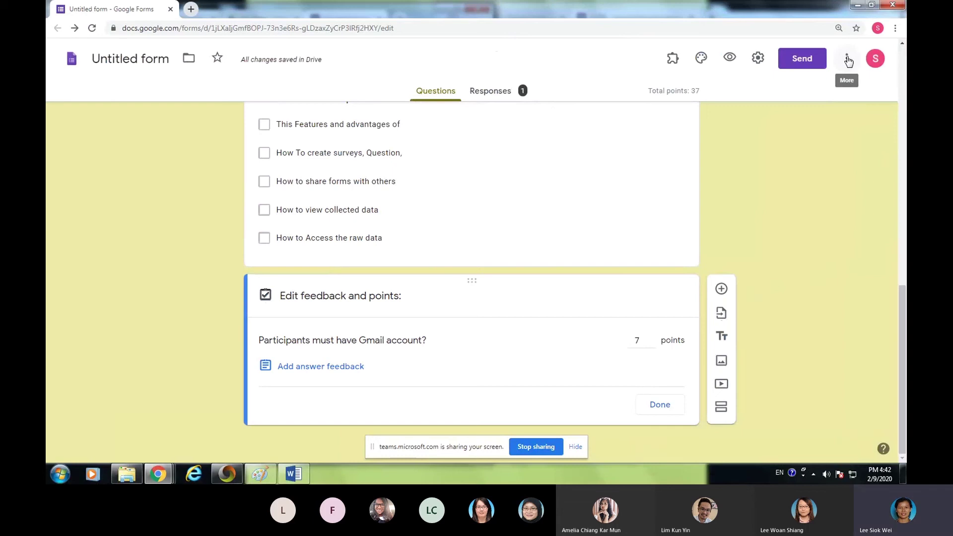
# - Print the Google Form Quiz from the More menu and scroll through the 2-page preview
pyautogui.click(848, 60)
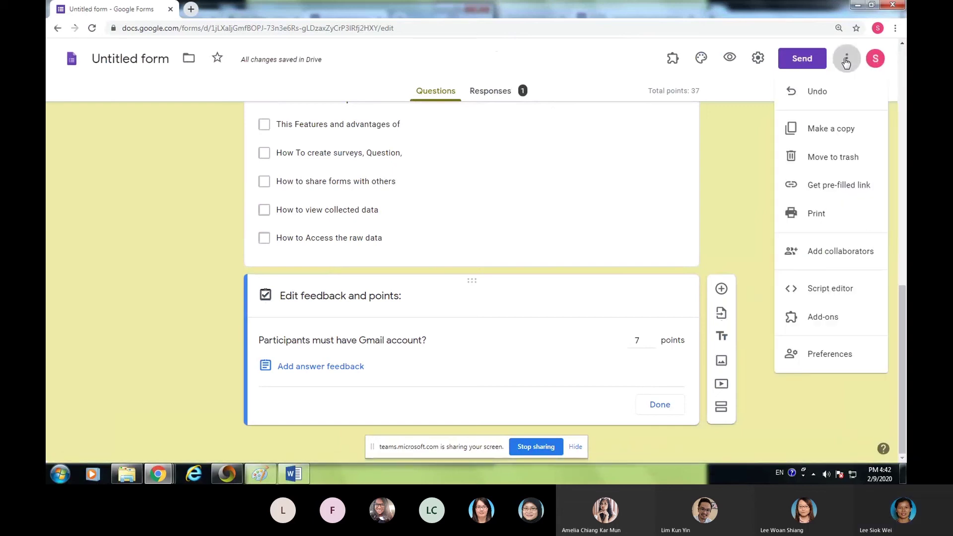
pyautogui.click(833, 214)
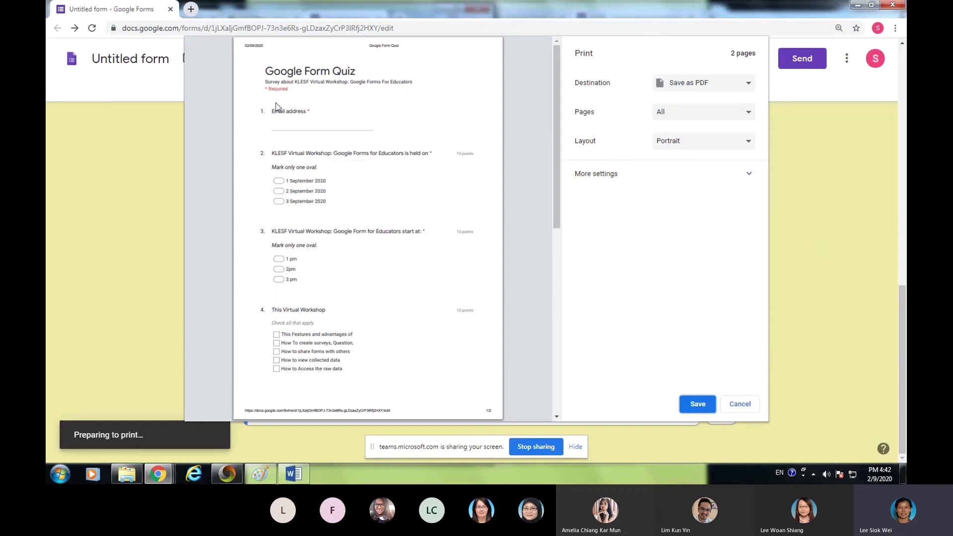
pyautogui.scroll(-5, 343, 370)
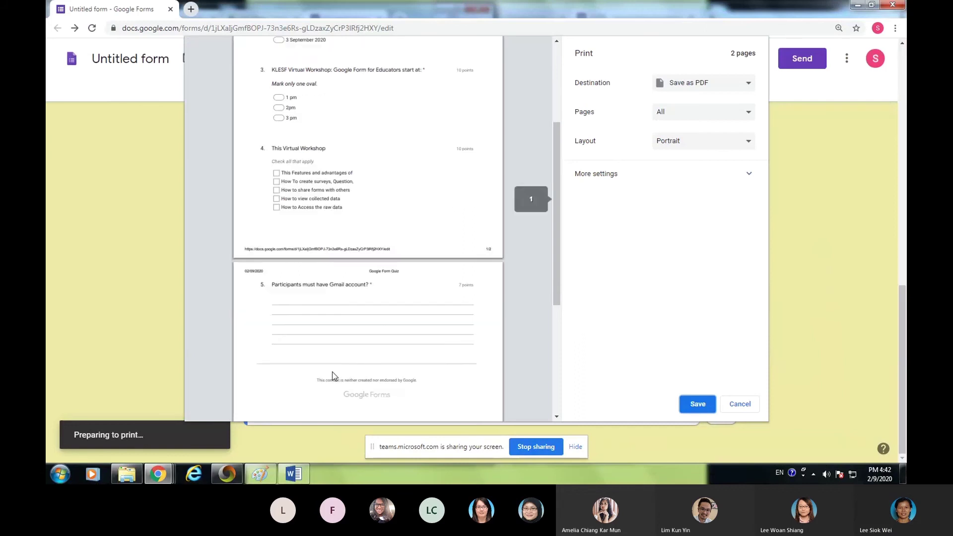
pyautogui.scroll(-1, 357, 355)
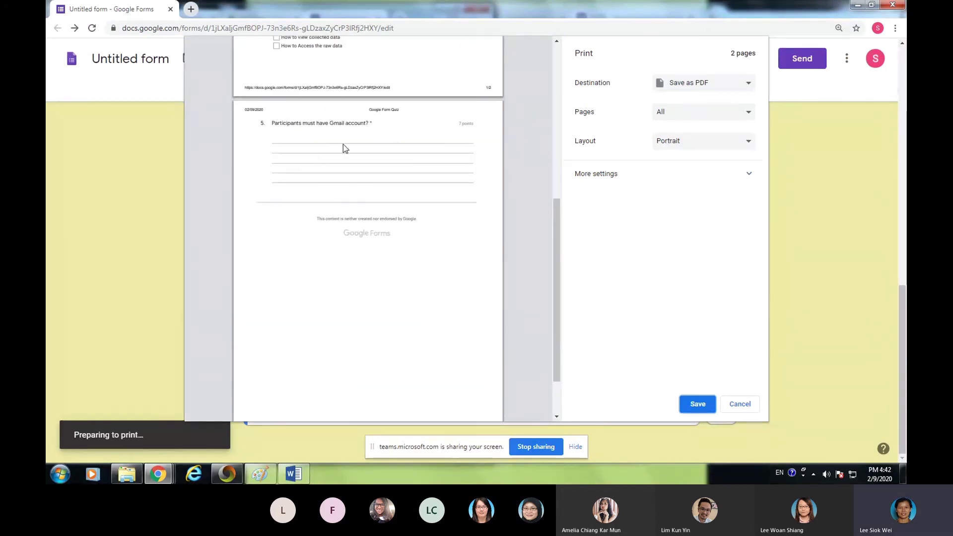
pyautogui.scroll(6, 500, 293)
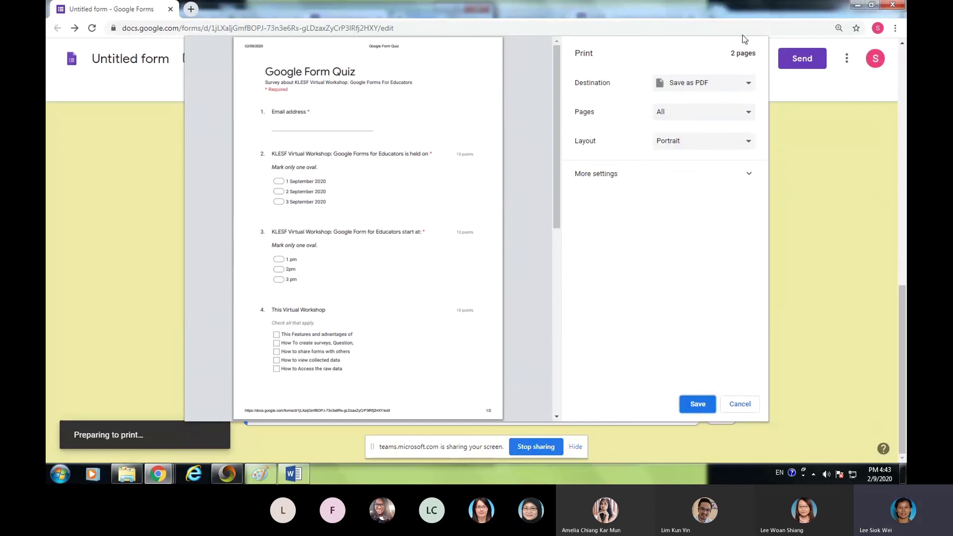
# - Choose the Canon CFSFG01 C5030 printer as destination, then cancel without printing
pyautogui.click(748, 86)
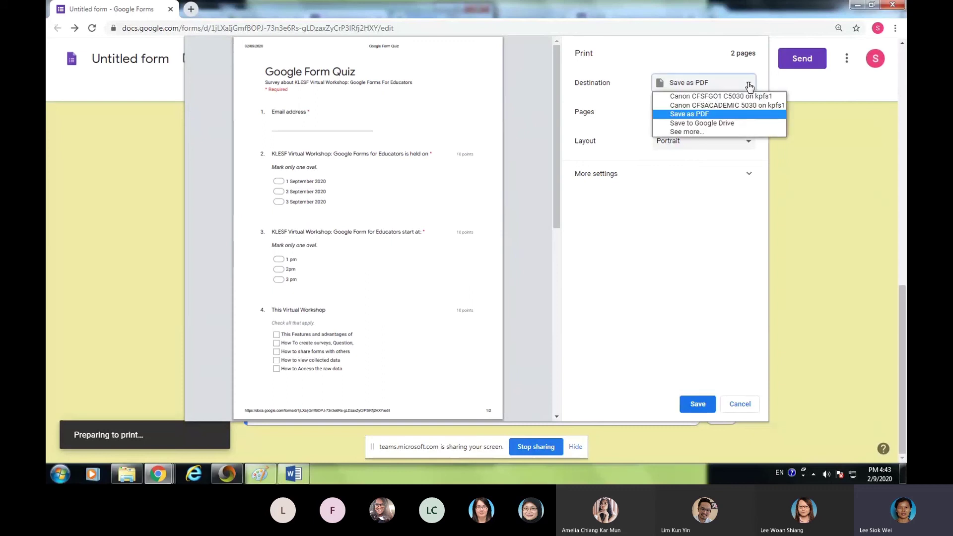
pyautogui.click(698, 96)
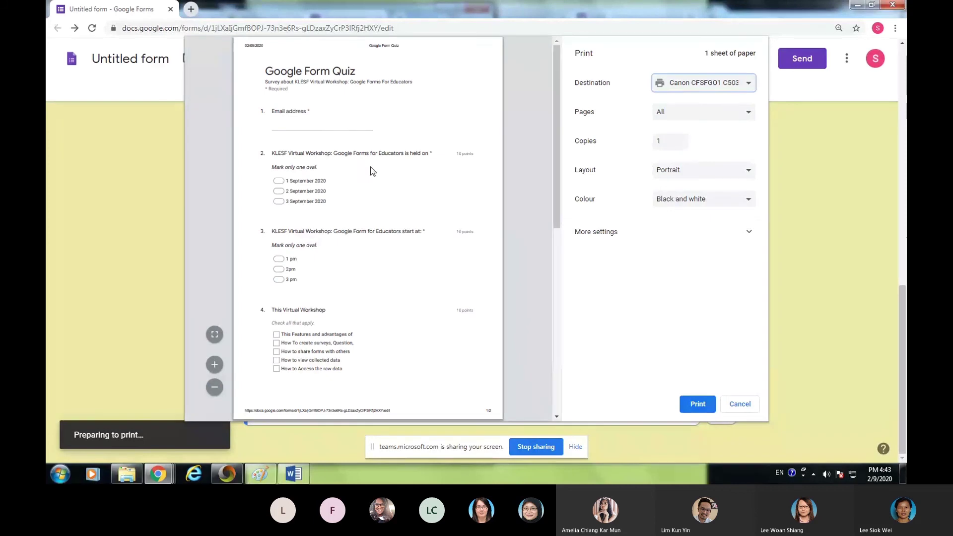
pyautogui.click(743, 404)
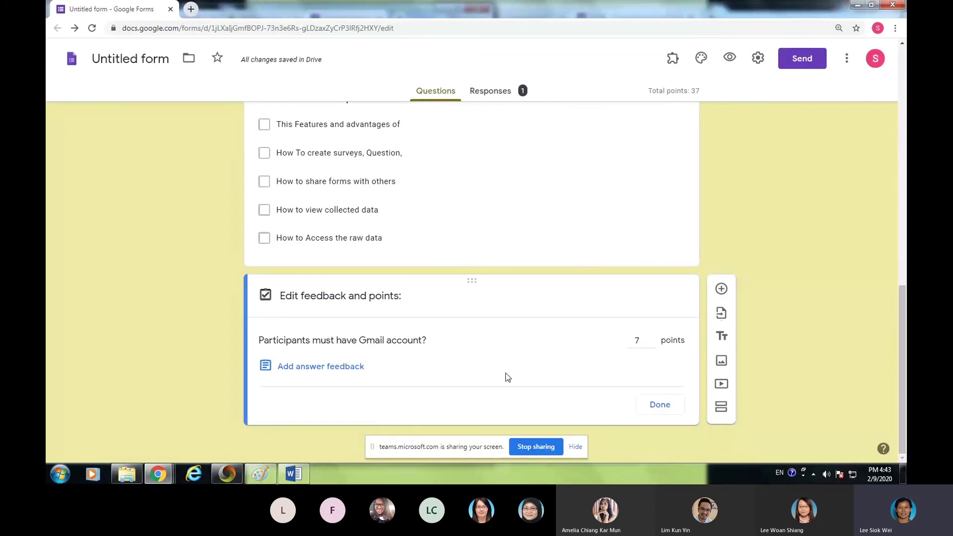
# - Add a question below the Gmail question, keep it multiple choice, and minimize the editor window
pyautogui.click(721, 290)
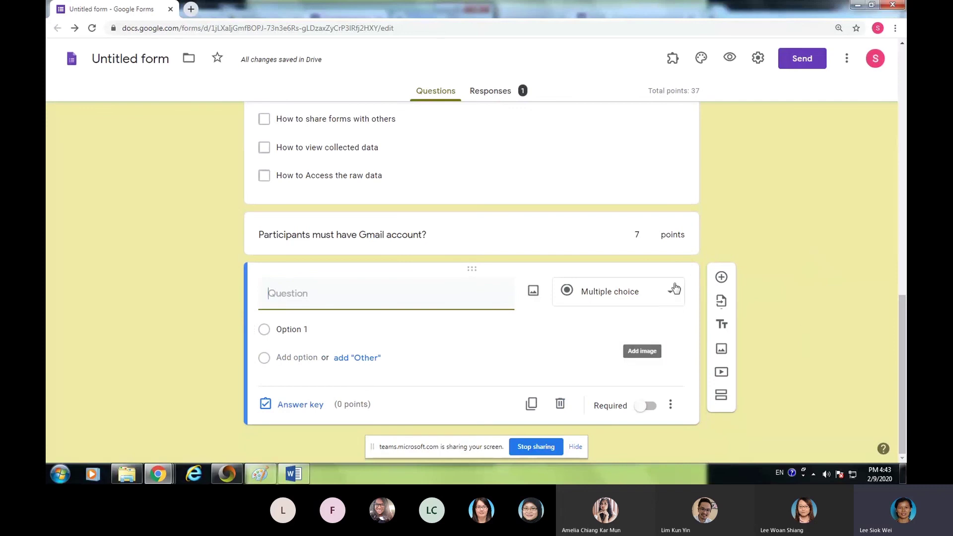
pyautogui.click(675, 288)
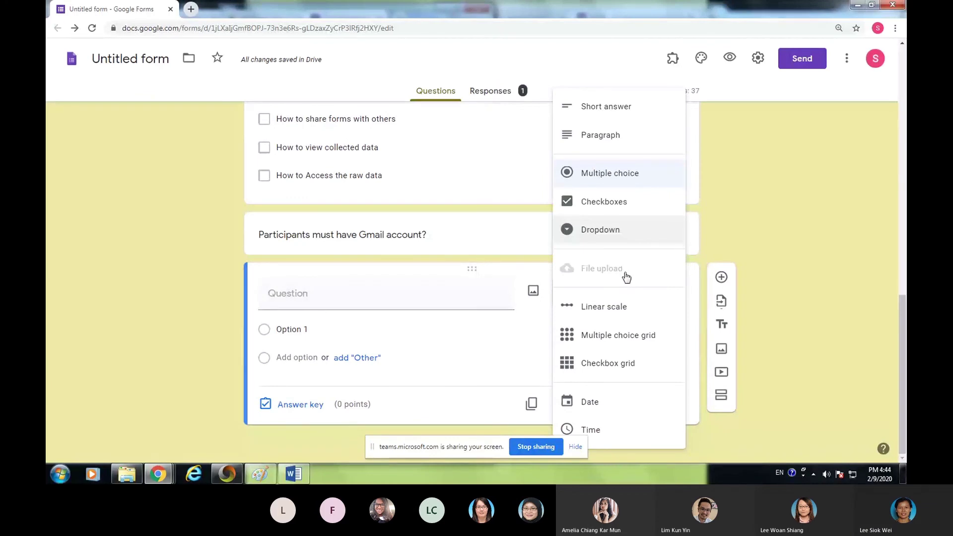
pyautogui.click(739, 239)
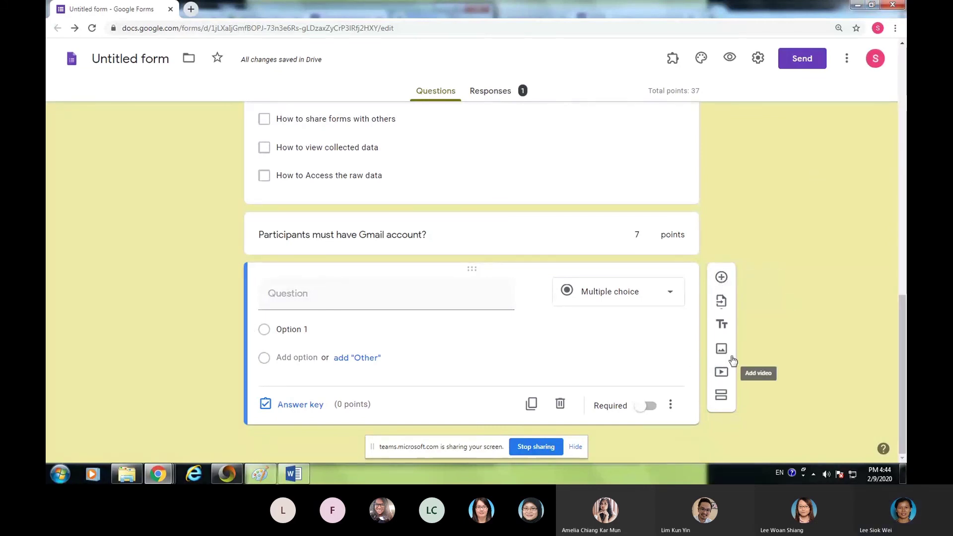
pyautogui.click(676, 297)
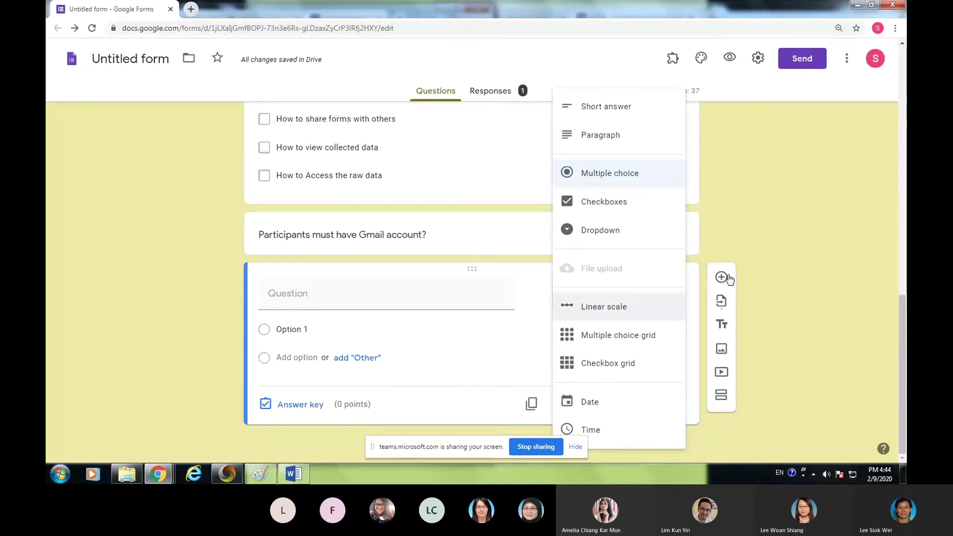
pyautogui.click(752, 267)
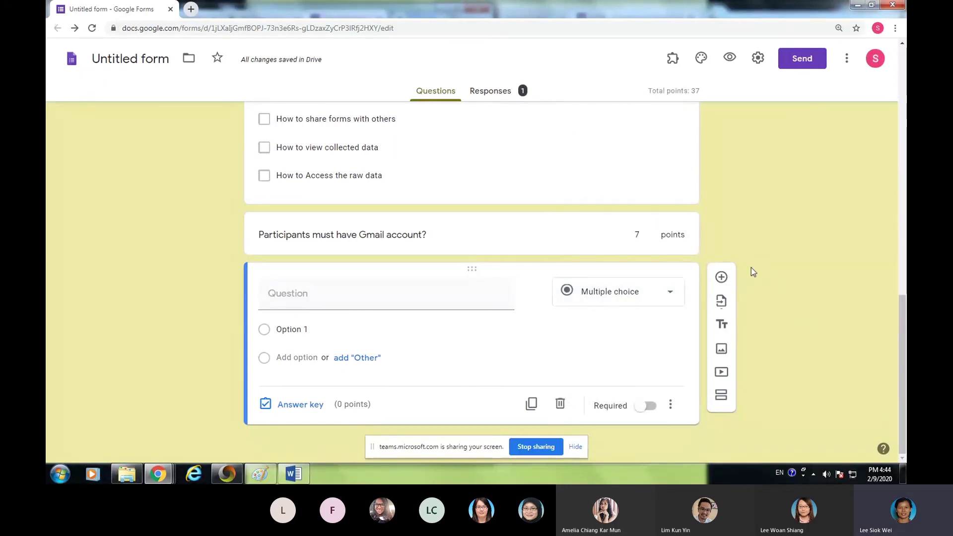
pyautogui.click(858, 7)
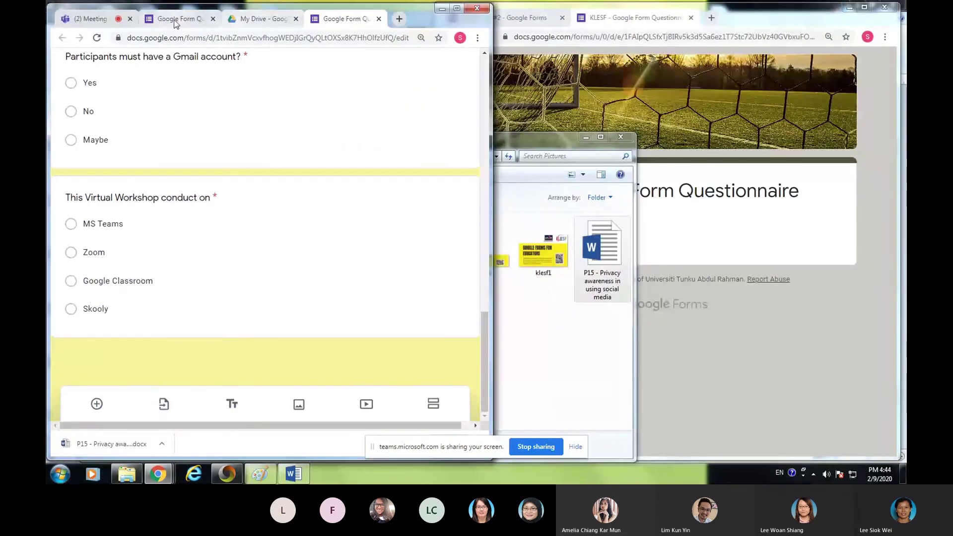
# - Switch from the Google Form Quiz tab to the My Drive file list and maximize the Drive window
pyautogui.click(177, 20)
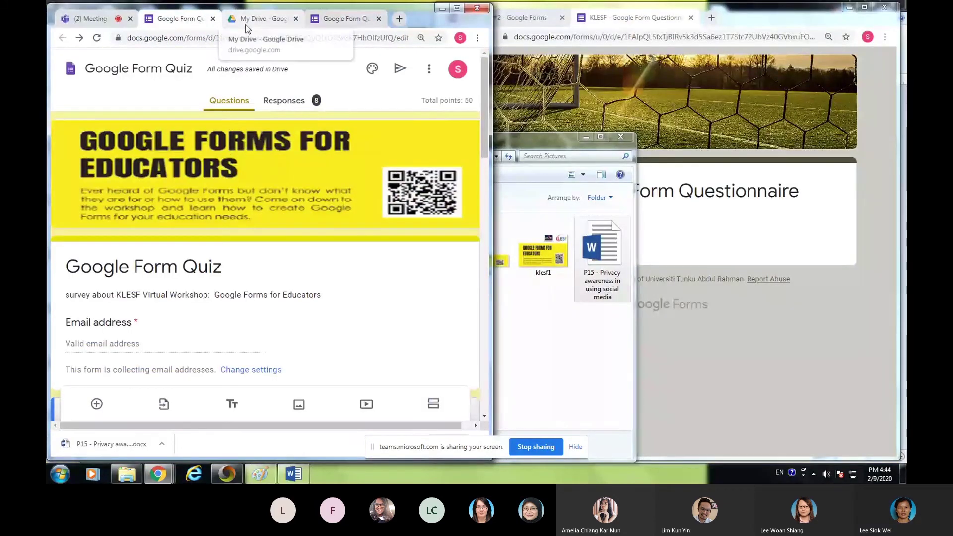
pyautogui.click(247, 28)
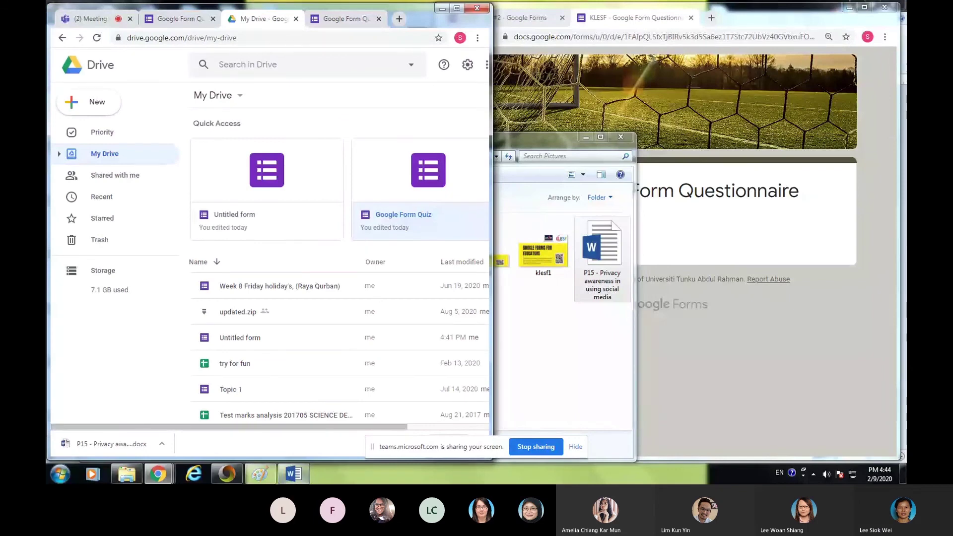
pyautogui.moveTo(347, 431); pyautogui.dragTo(429, 431)
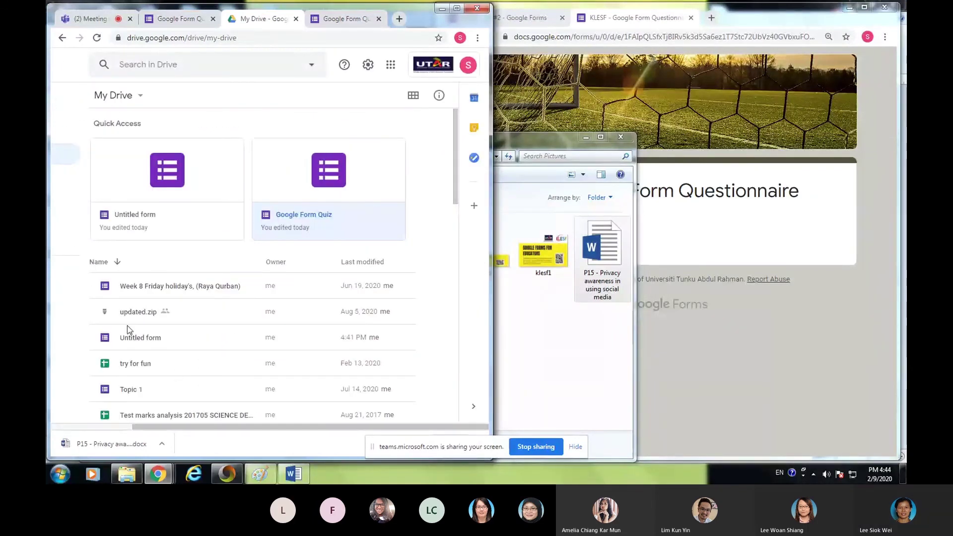
pyautogui.click(456, 8)
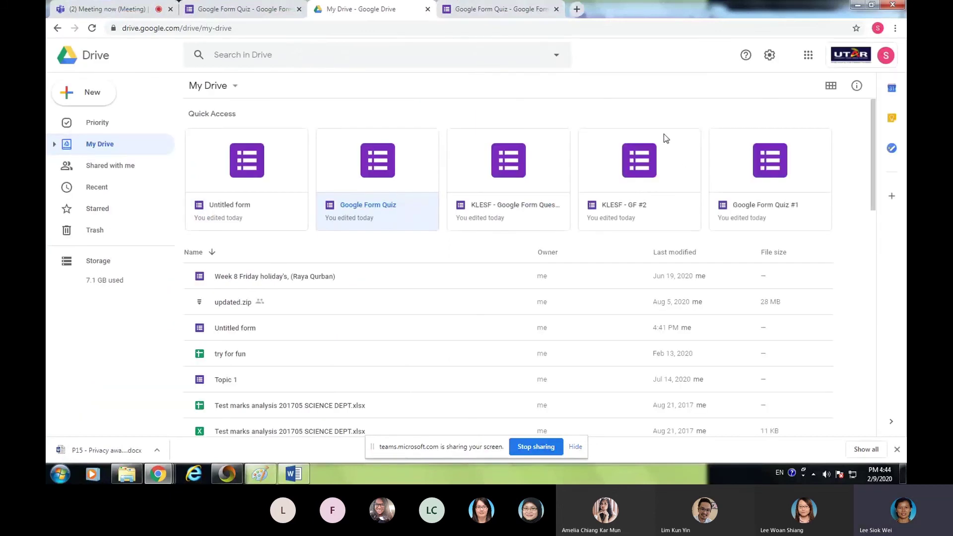
# - Open KLESF - Google Form Questionnaire from Quick Access and append a blank multiple-choice question
pyautogui.doubleClick(498, 173)
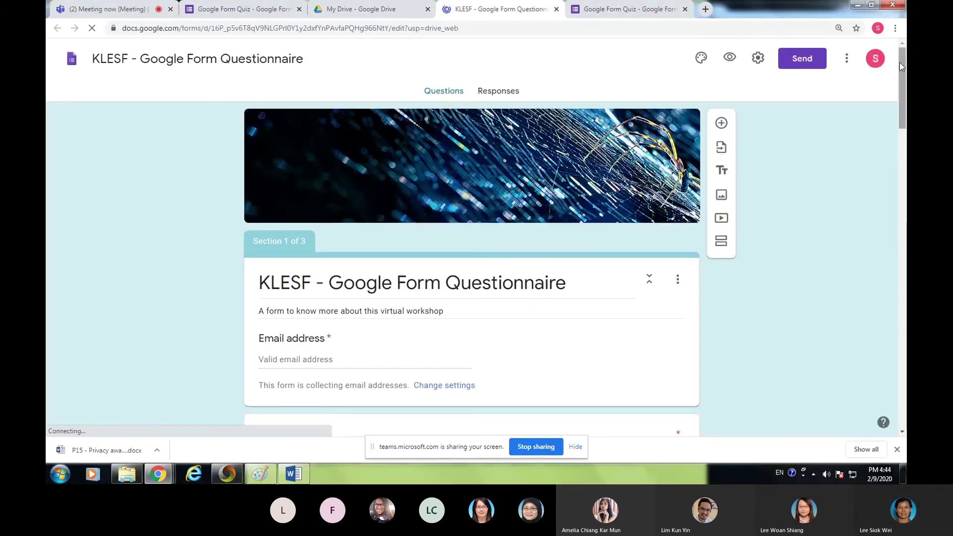
pyautogui.moveTo(899, 62); pyautogui.dragTo(901, 357)
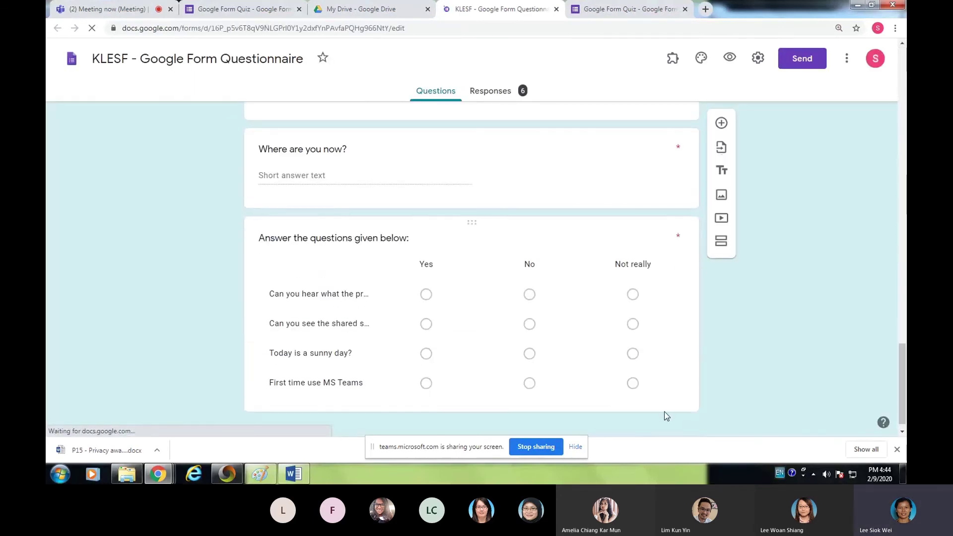
pyautogui.click(668, 400)
pyautogui.scroll(3, 725, 223)
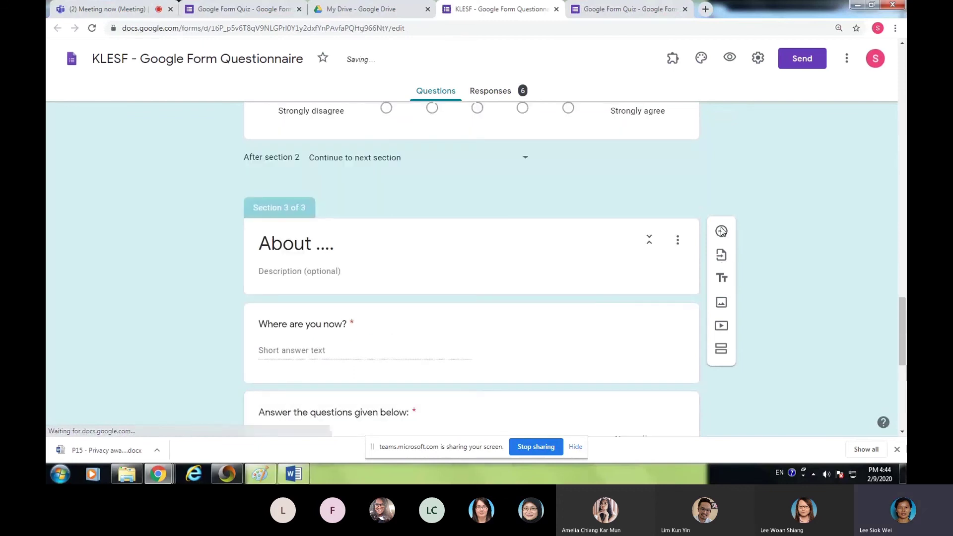
pyautogui.click(721, 231)
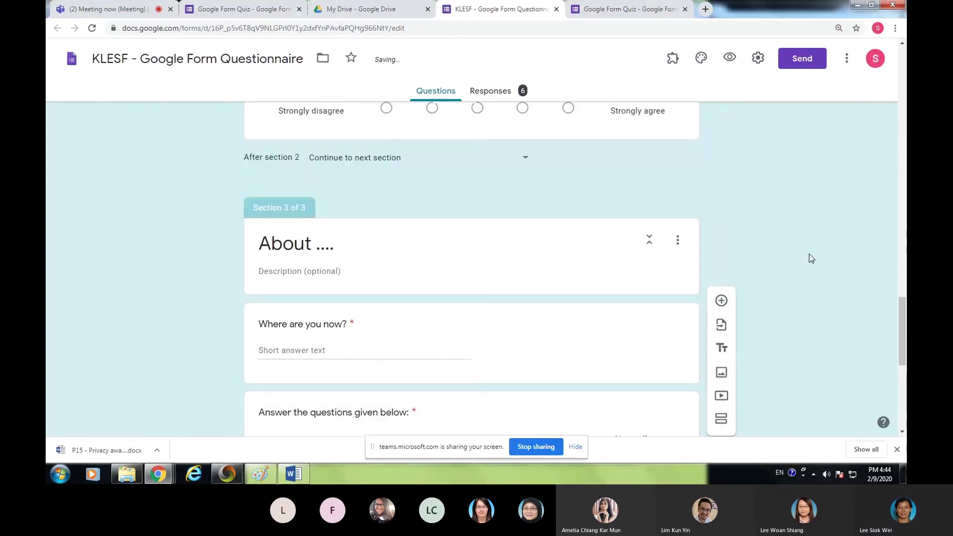
pyautogui.click(721, 301)
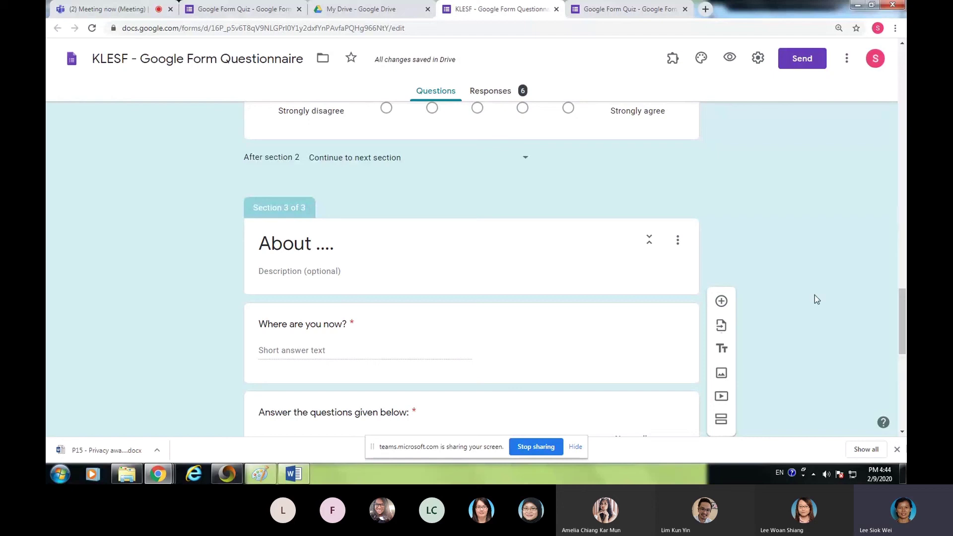
pyautogui.moveTo(904, 306); pyautogui.dragTo(904, 381)
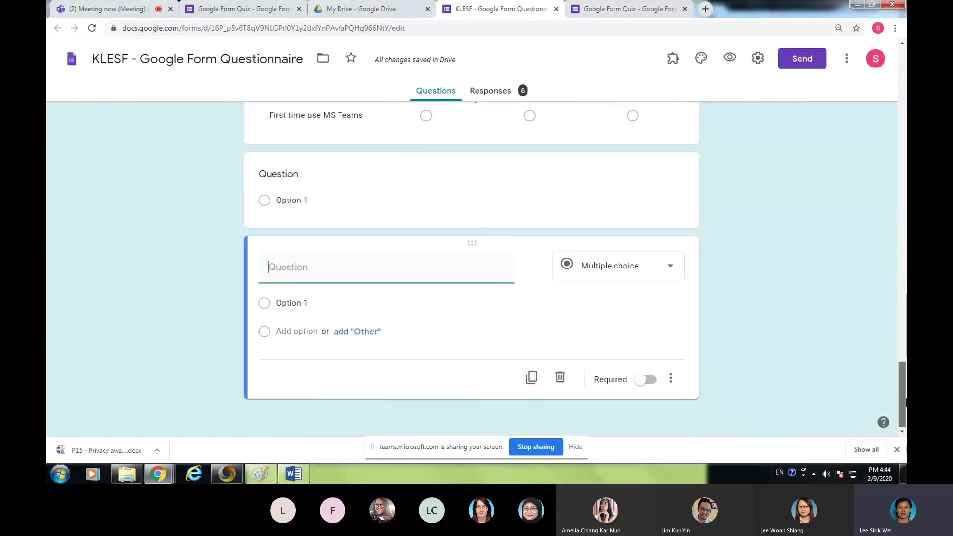
# - Look through the General, Presentation and Quizzes settings tabs, then cancel without saving
pyautogui.click(672, 268)
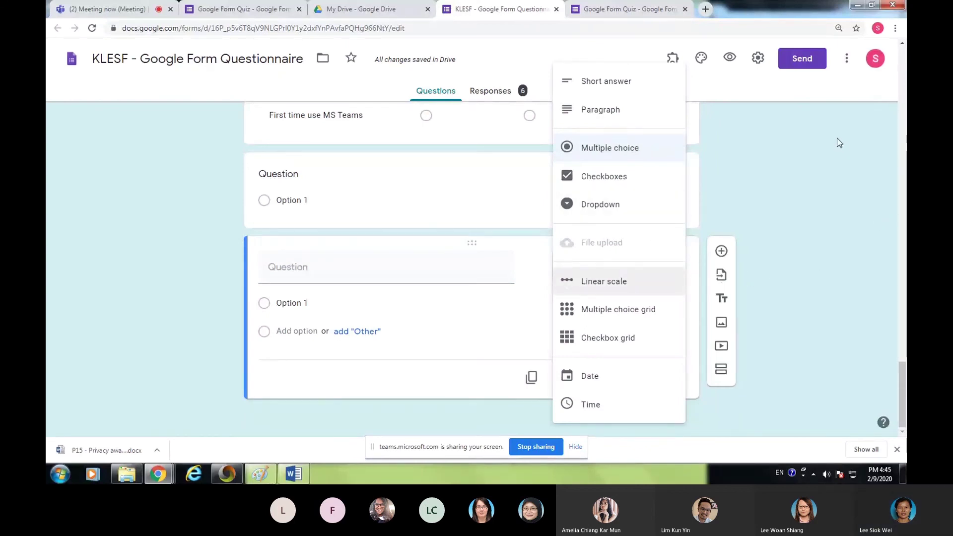
pyautogui.click(758, 61)
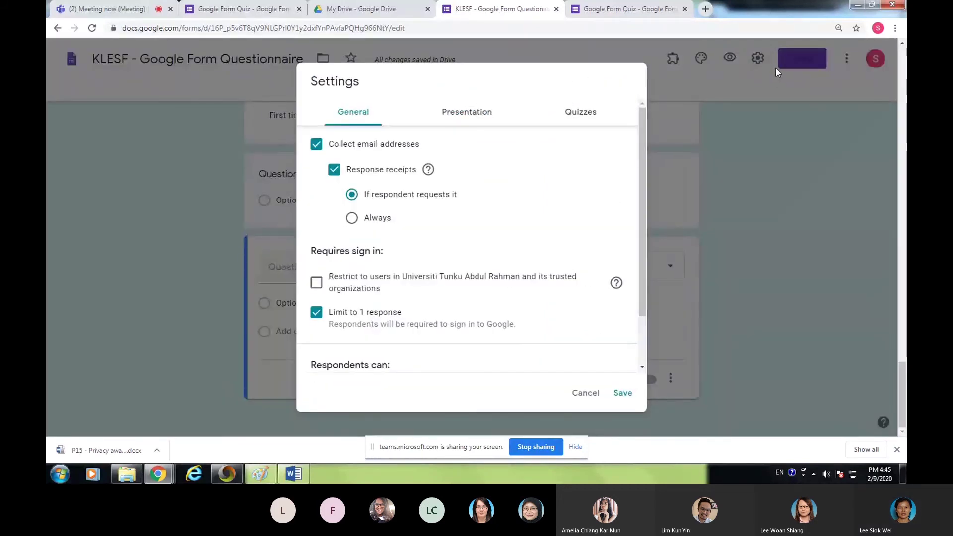
pyautogui.scroll(-2, 498, 314)
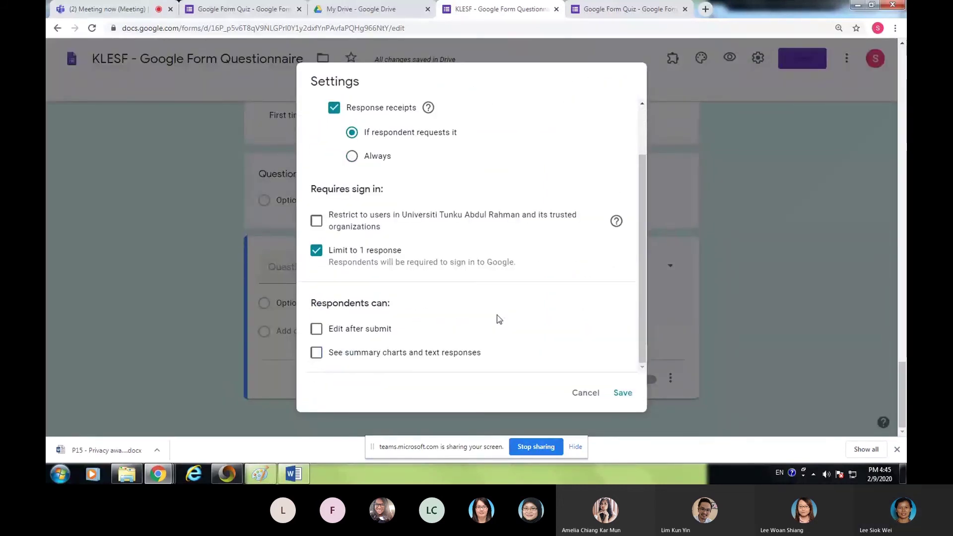
pyautogui.scroll(2, 478, 262)
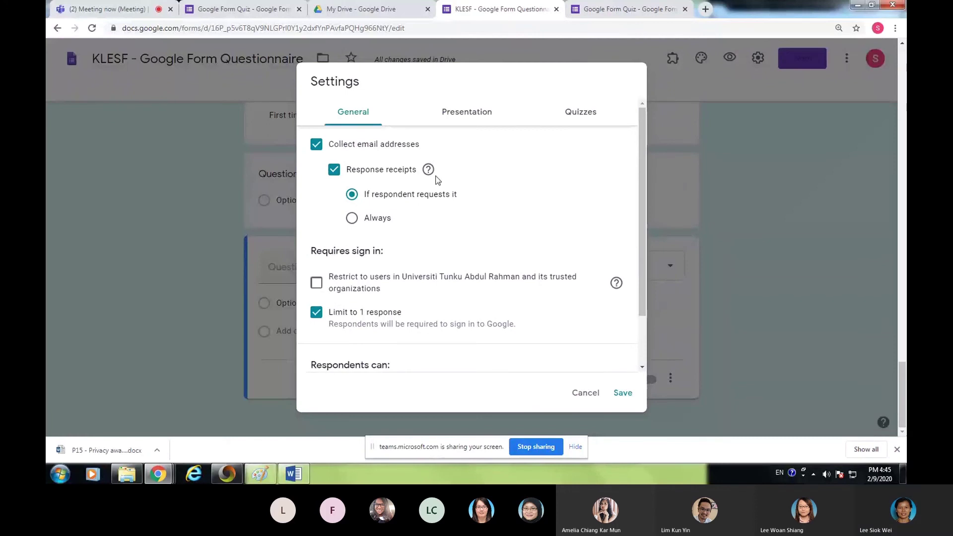
pyautogui.click(461, 116)
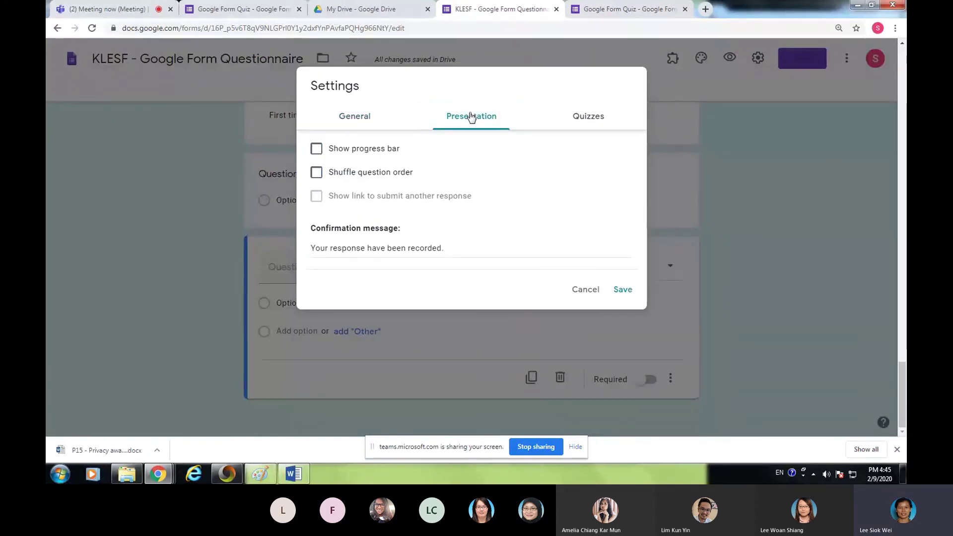
pyautogui.click(588, 121)
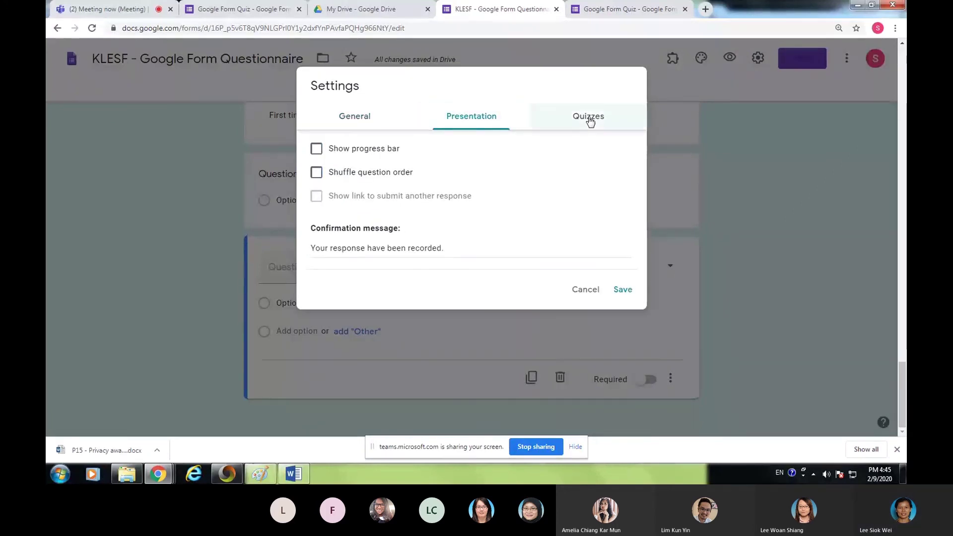
pyautogui.click(482, 119)
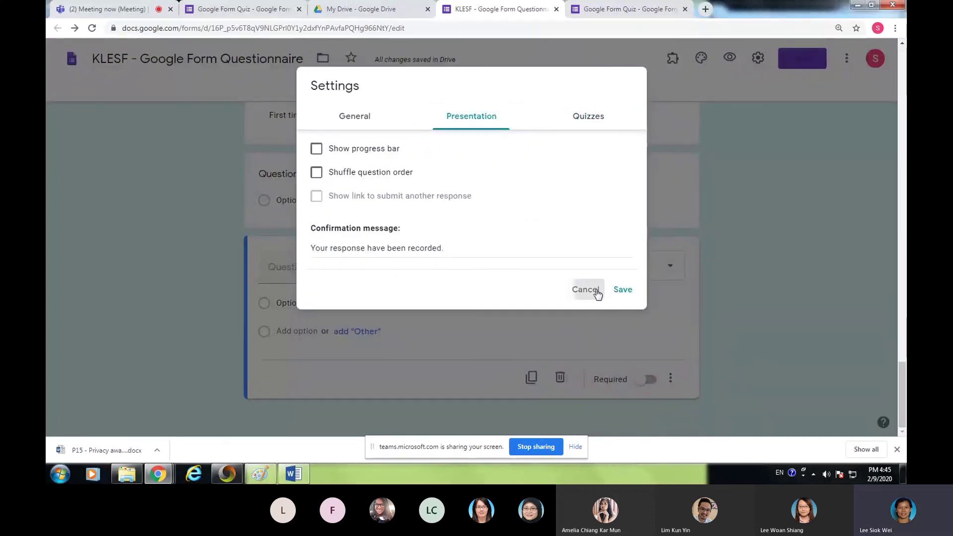
pyautogui.click(588, 291)
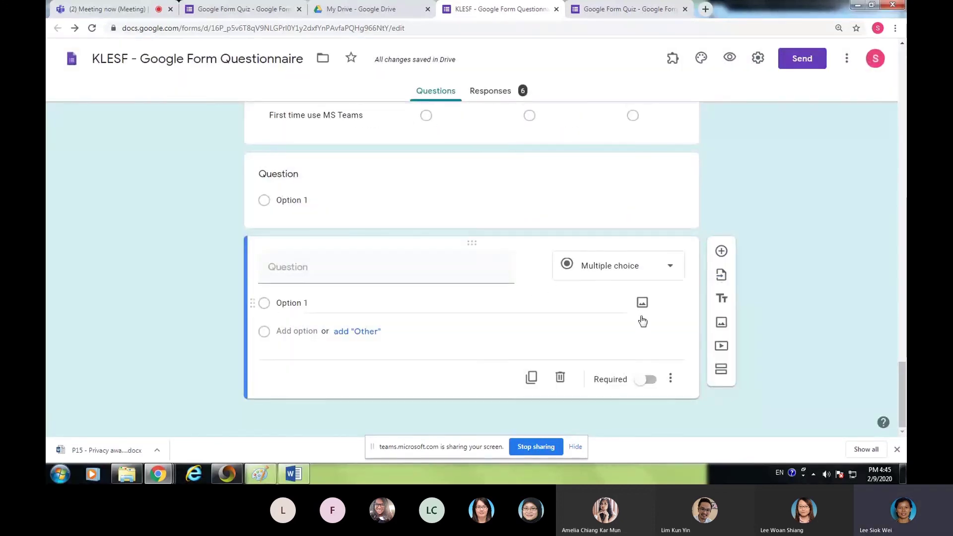
# - Open the question-type list on the blank Multiple choice question card
pyautogui.click(669, 269)
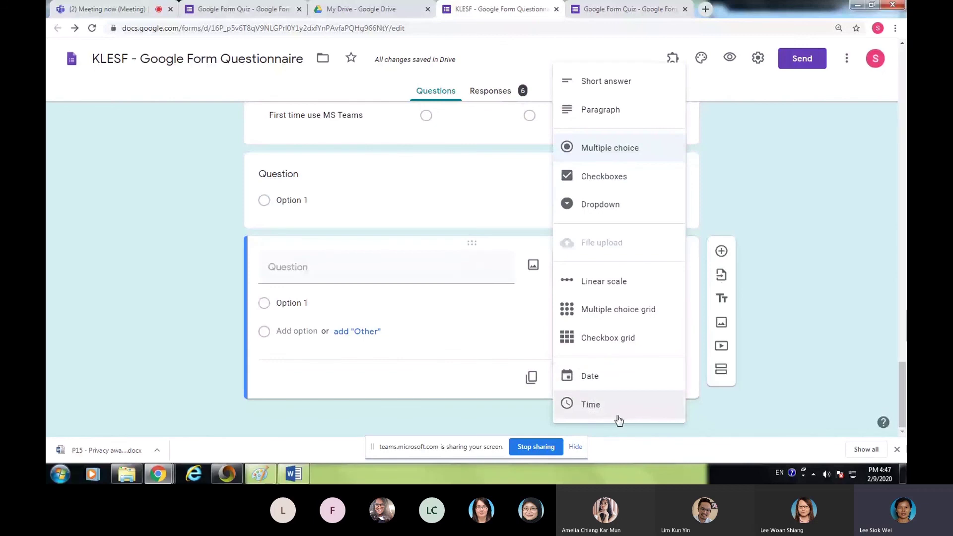
# - Dismiss the question-type list leaving multiple choice, and switch back to the Teams meeting
pyautogui.click(809, 305)
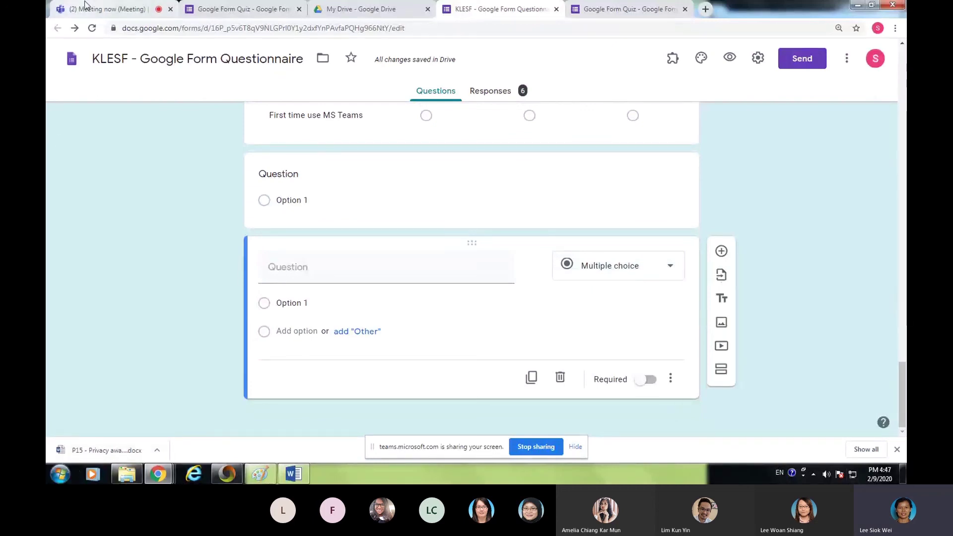
pyautogui.click(109, 10)
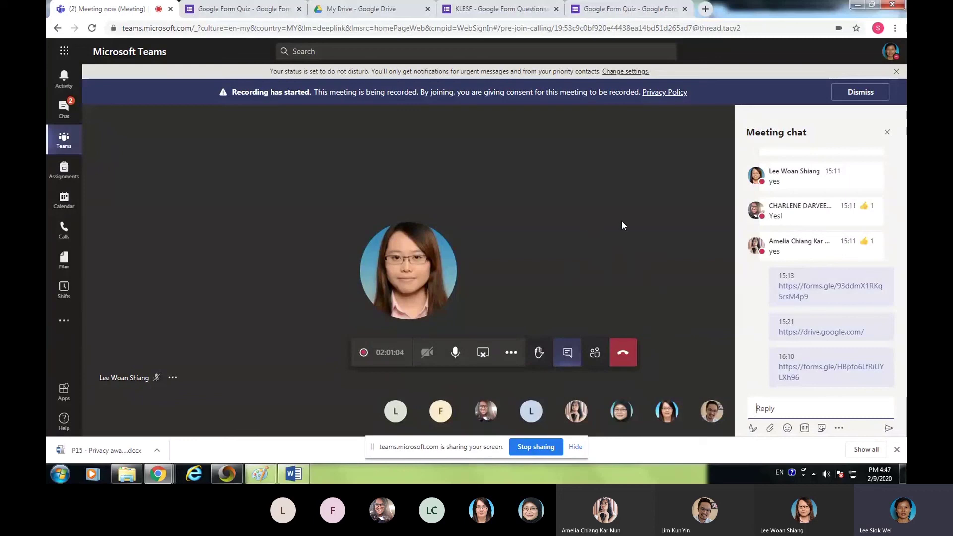
# - Read the new message in the Teams chat, then return to the Google Form Quiz editor
pyautogui.moveTo(776, 156)
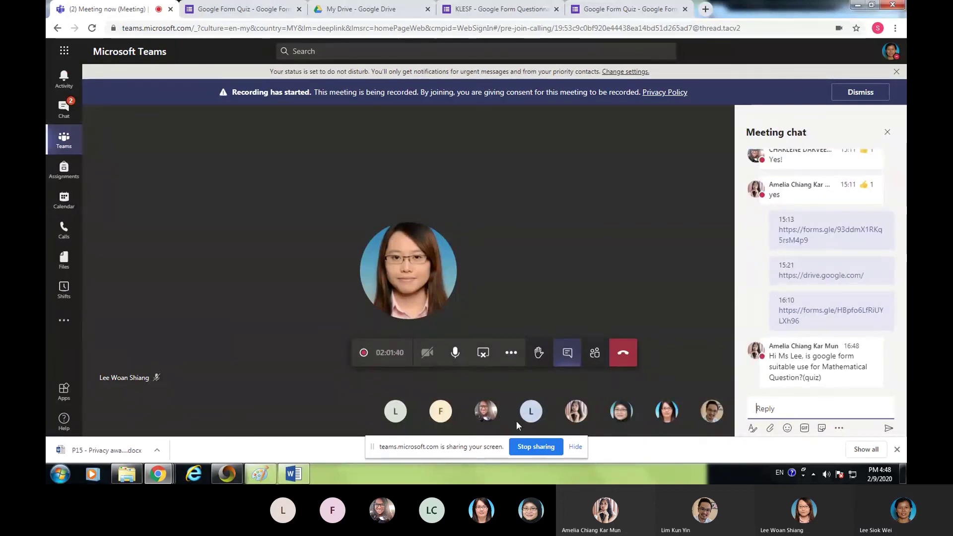
pyautogui.moveTo(531, 416)
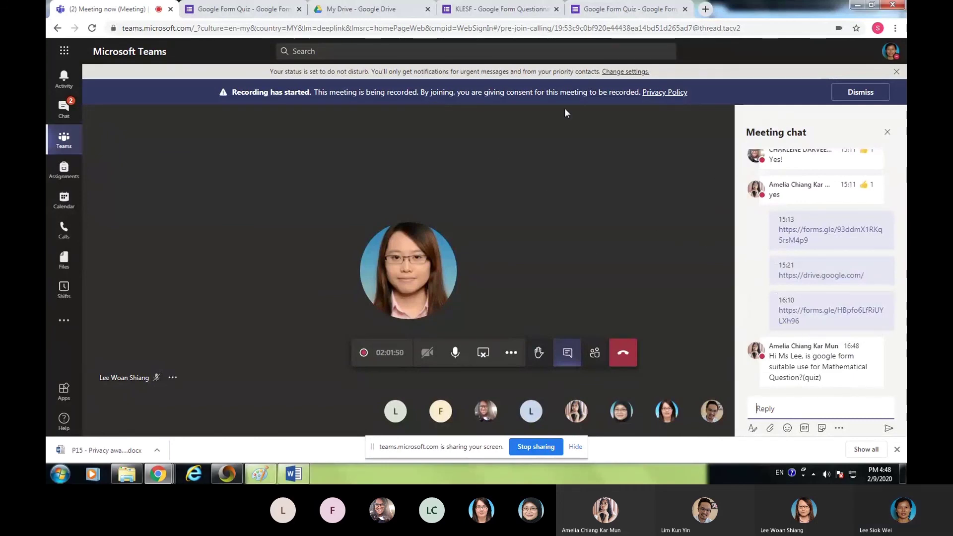
pyautogui.click(640, 10)
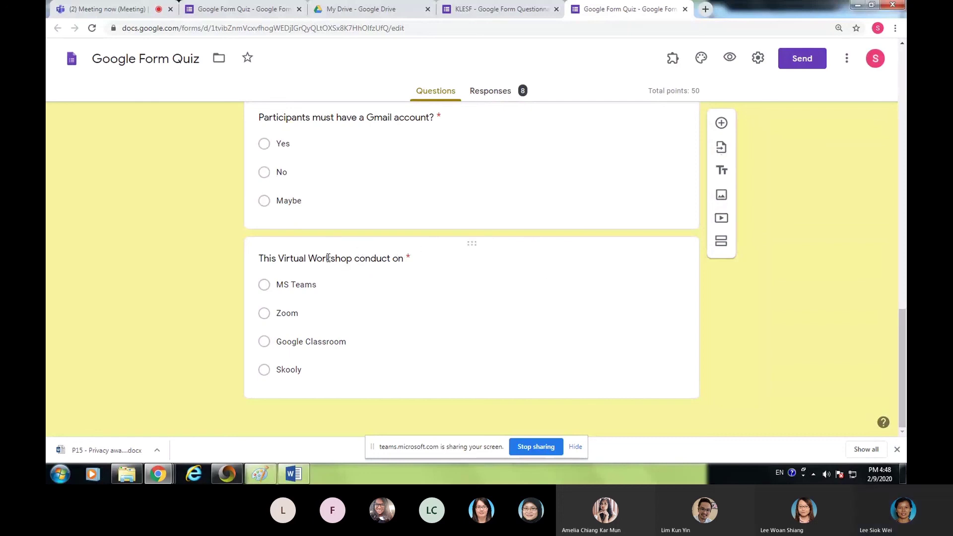
# - Cancel adding an image to the 'This Virtual Workshop conduct on' question, then return to Teams
pyautogui.click(431, 264)
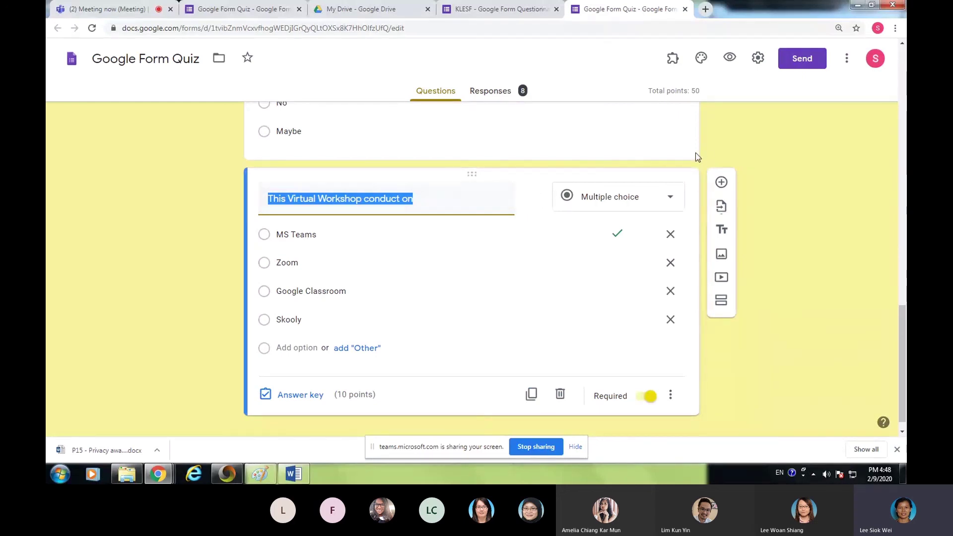
pyautogui.moveTo(598, 198)
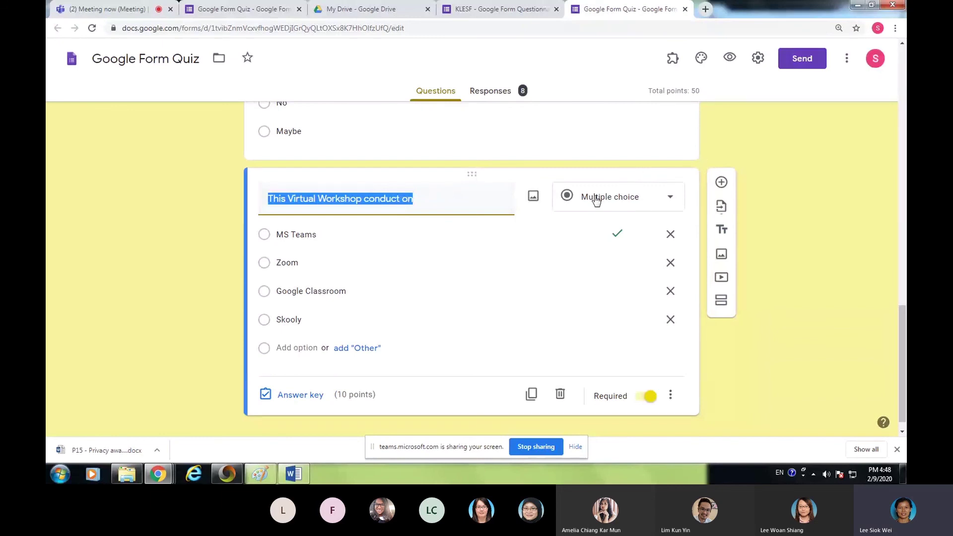
pyautogui.click(533, 199)
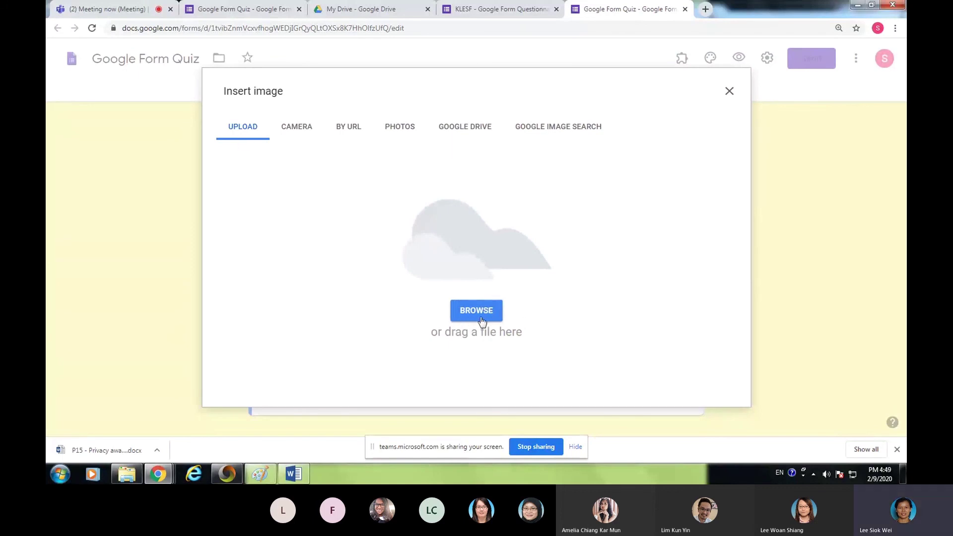
pyautogui.click(729, 91)
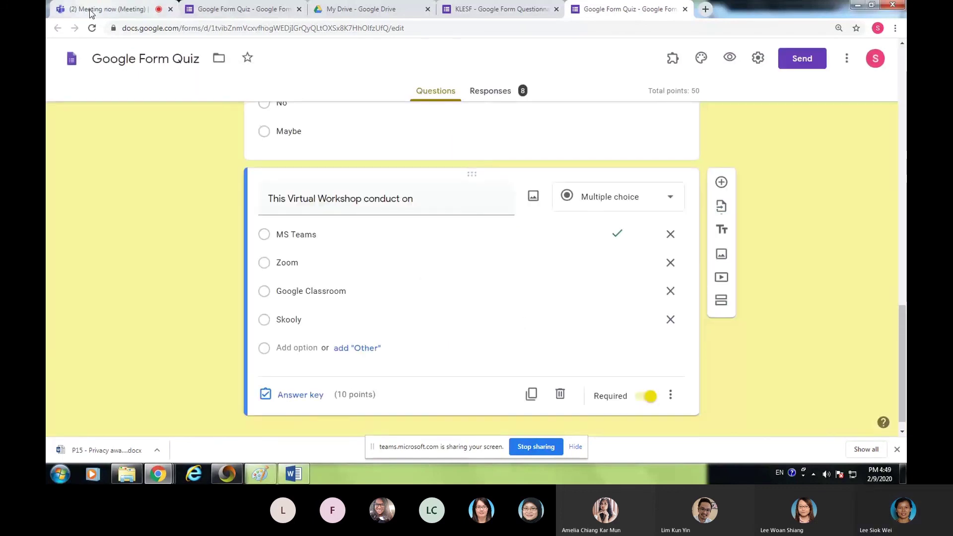
pyautogui.click(88, 12)
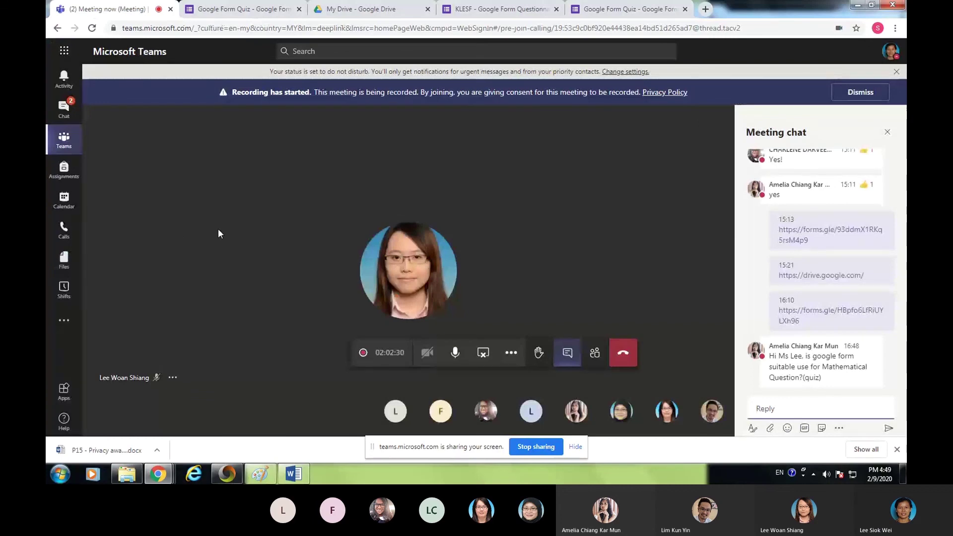
# - Show the speaker's profile details in the Teams meeting
pyautogui.click(411, 267)
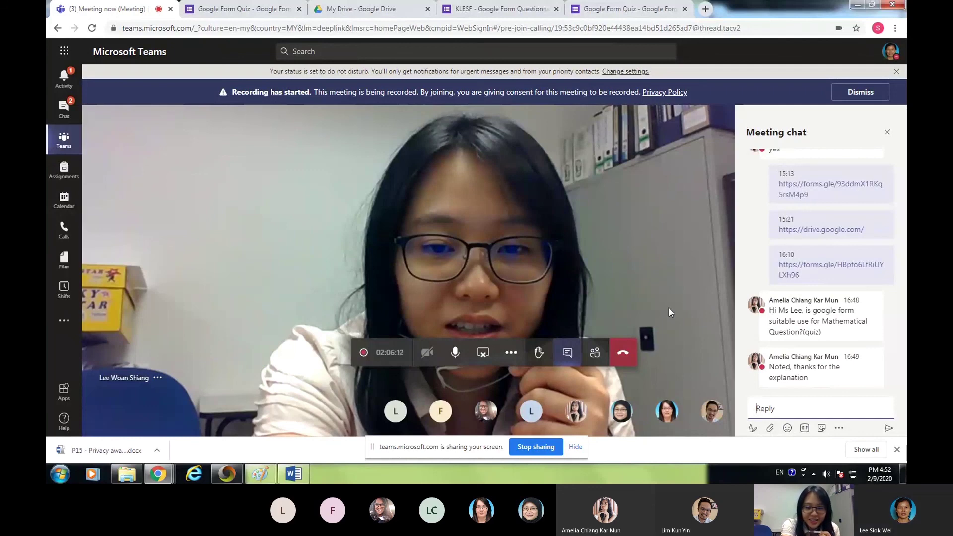
# - Mute the microphone in the Teams meeting
pyautogui.click(454, 352)
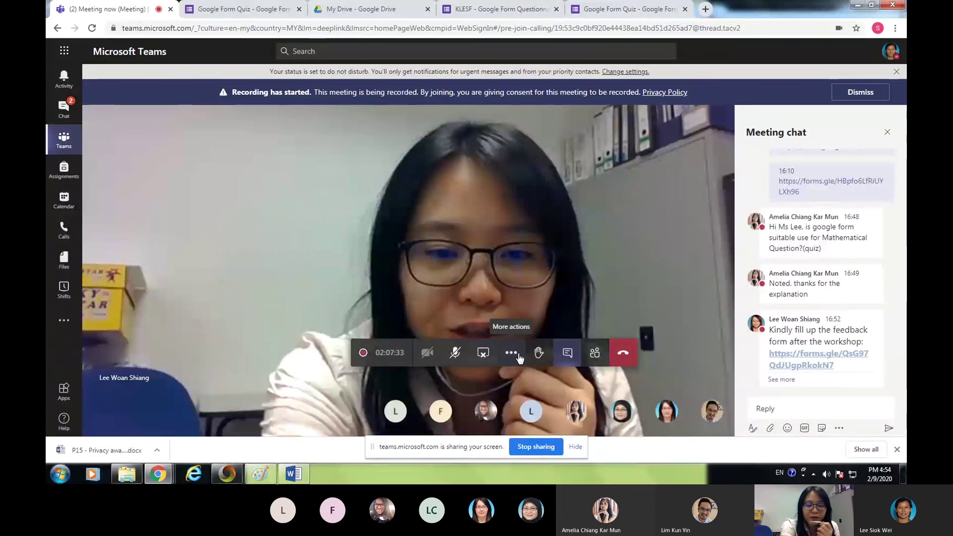
pyautogui.click(520, 356)
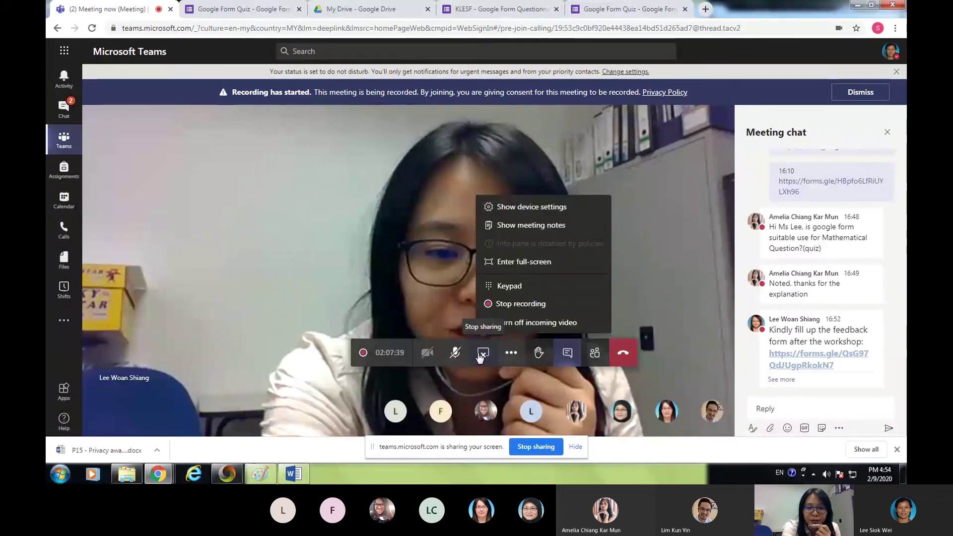
pyautogui.click(490, 374)
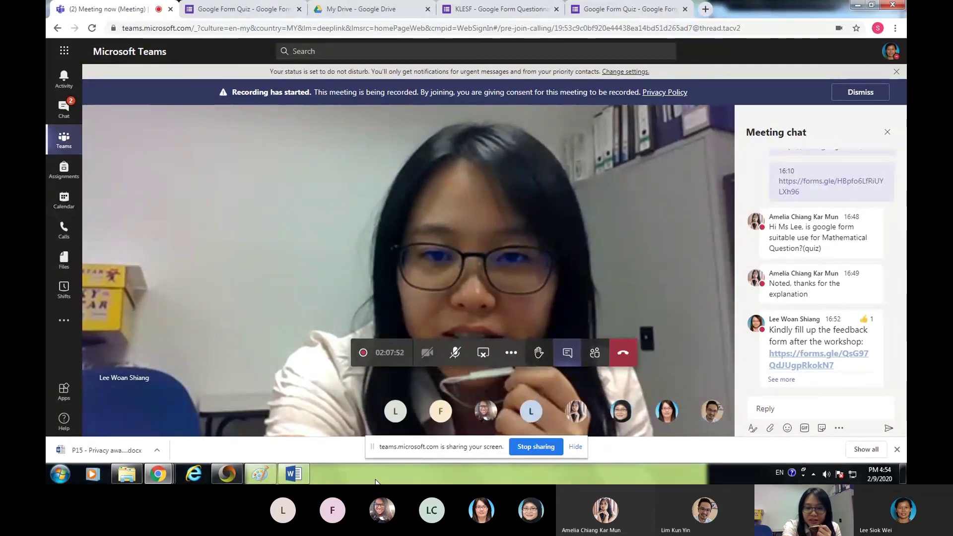
# - Unmute the microphone from the meeting toolbar to speak again
pyautogui.click(456, 354)
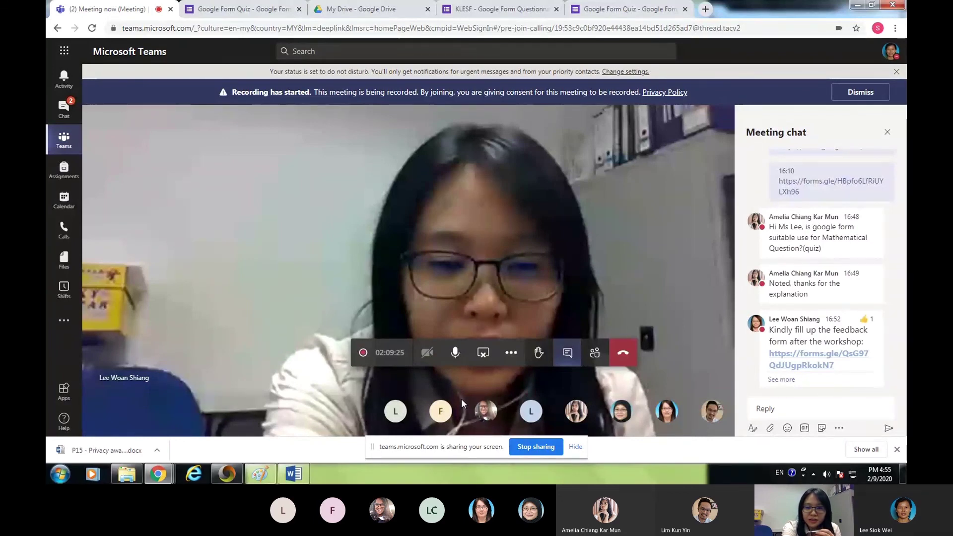
pyautogui.click(455, 361)
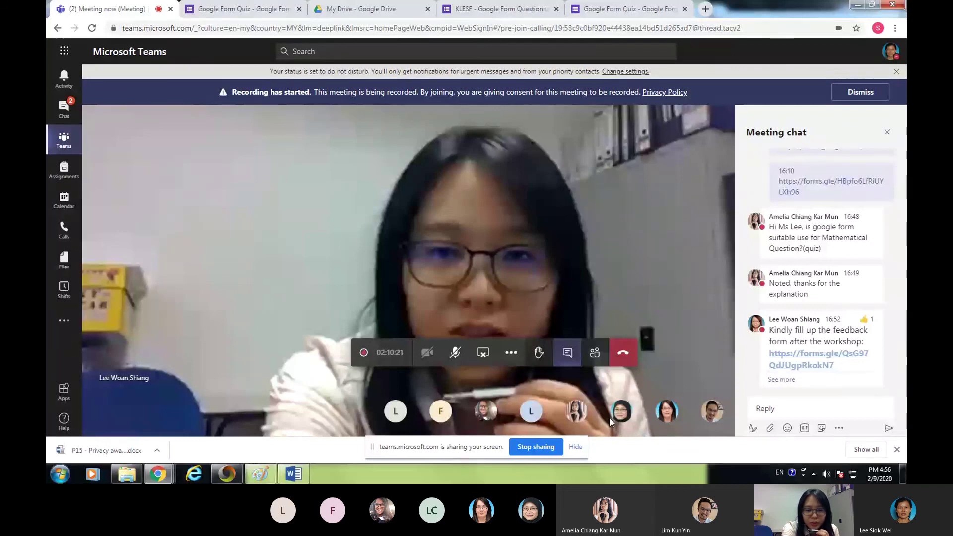
pyautogui.click(455, 355)
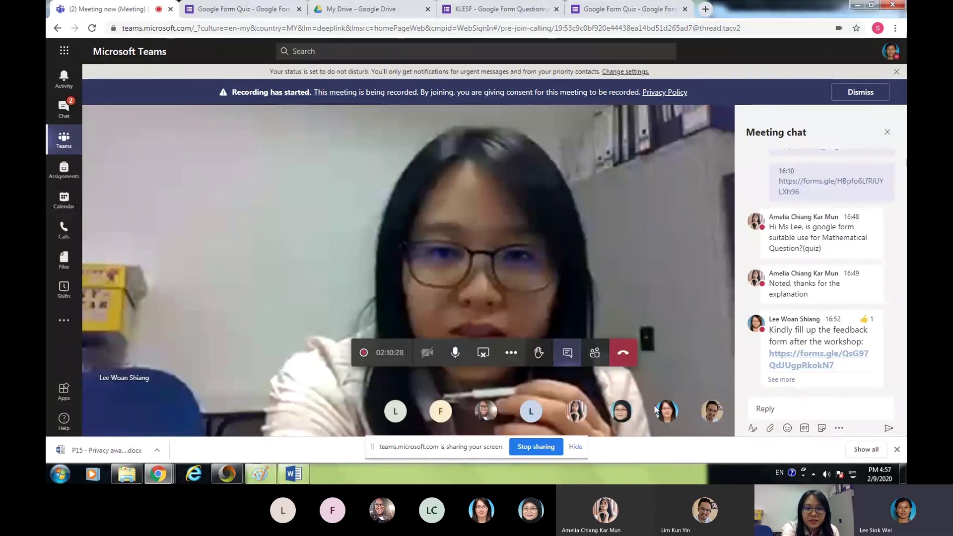